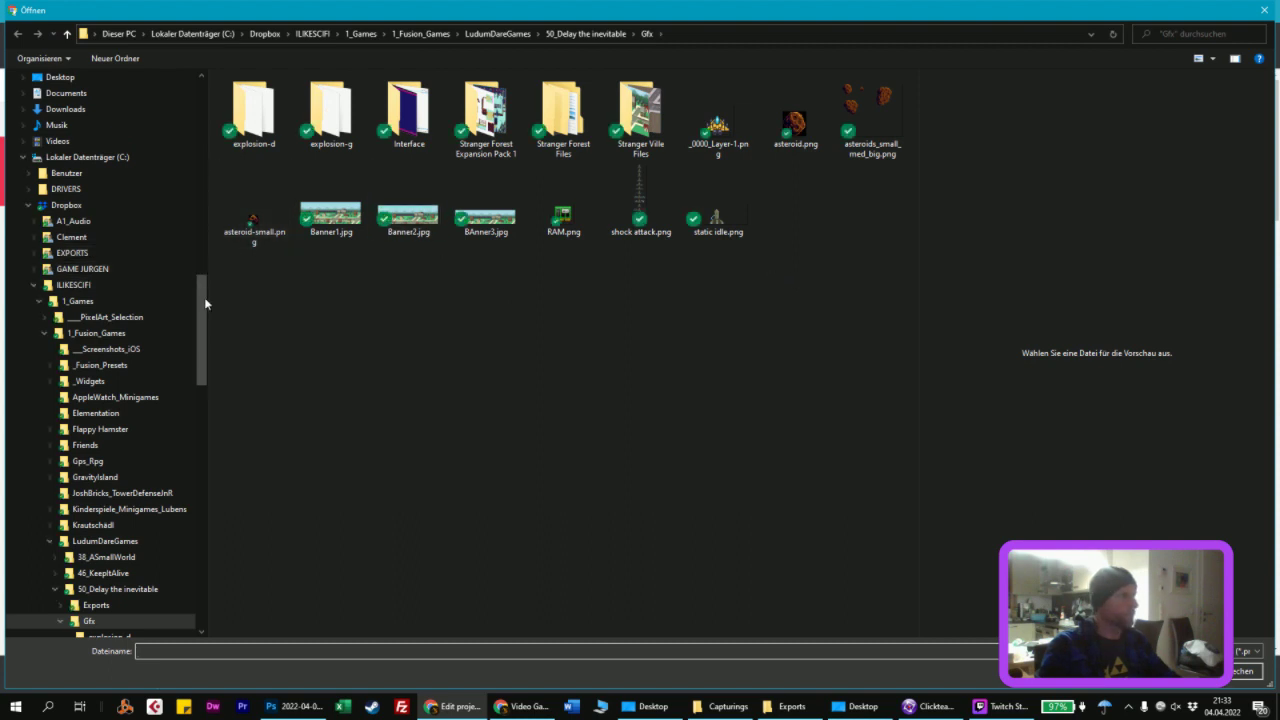
Step: Upload Title_Banner_Left.jpg from the Desktop folder as the game's cover image
left_click_drag(204, 297, 205, 77)
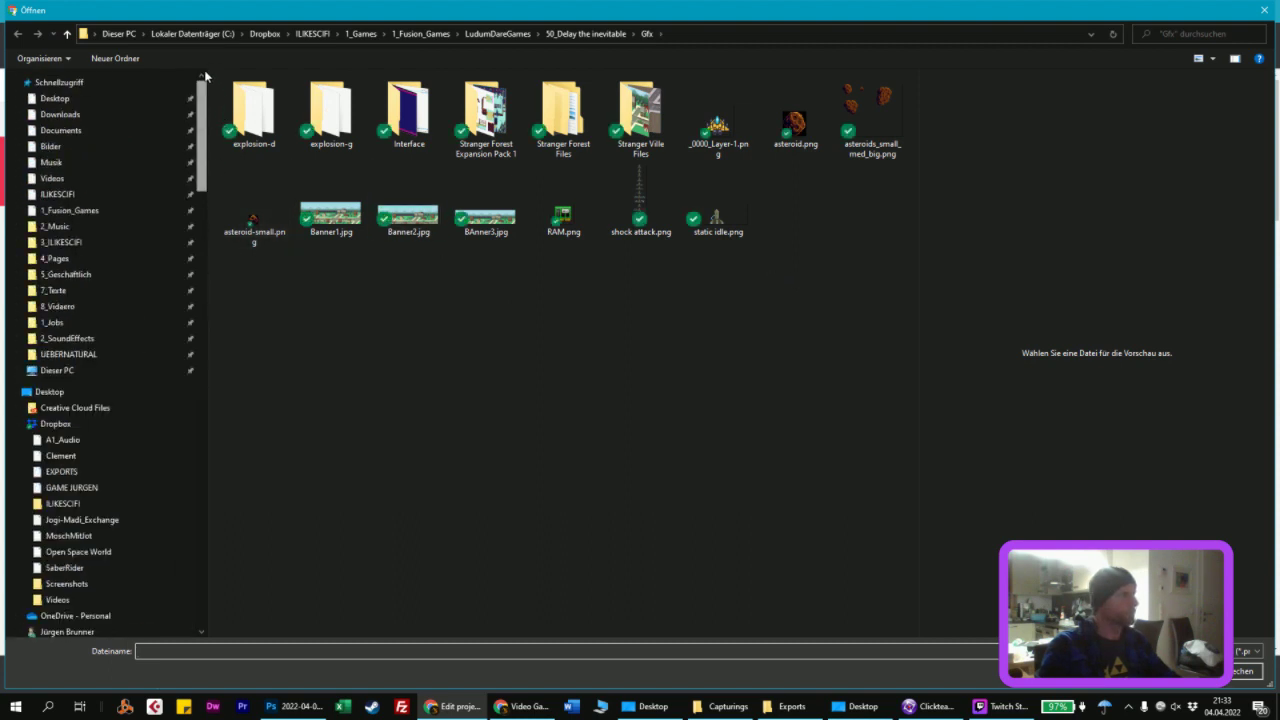
left_click(55, 98)
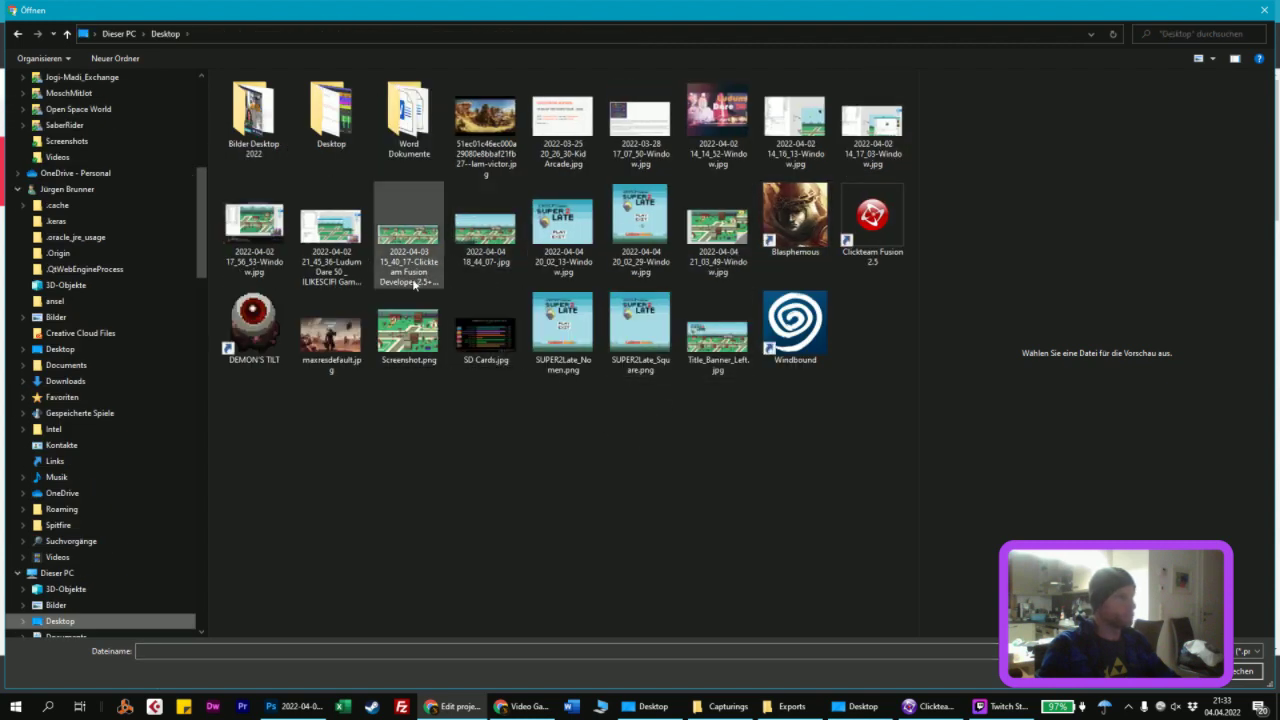
double_click(707, 341)
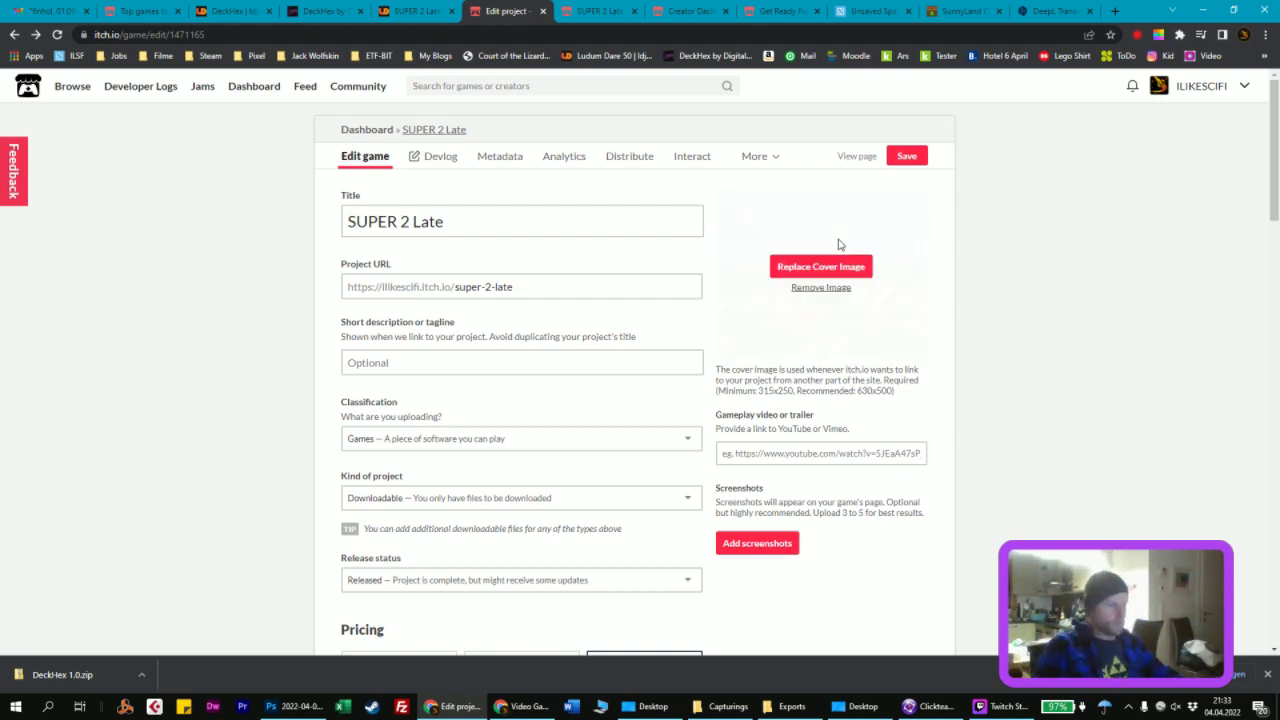
key("XF86AudioLowerVolume")
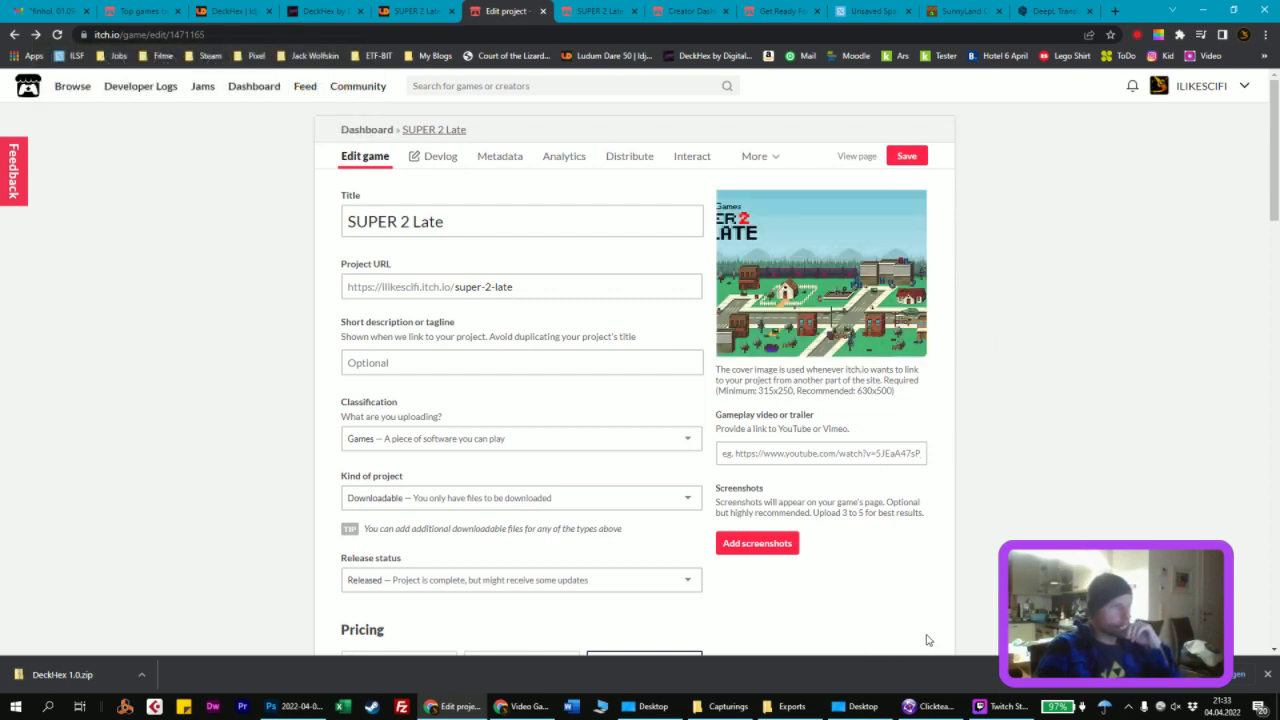
mouse_move(790, 330)
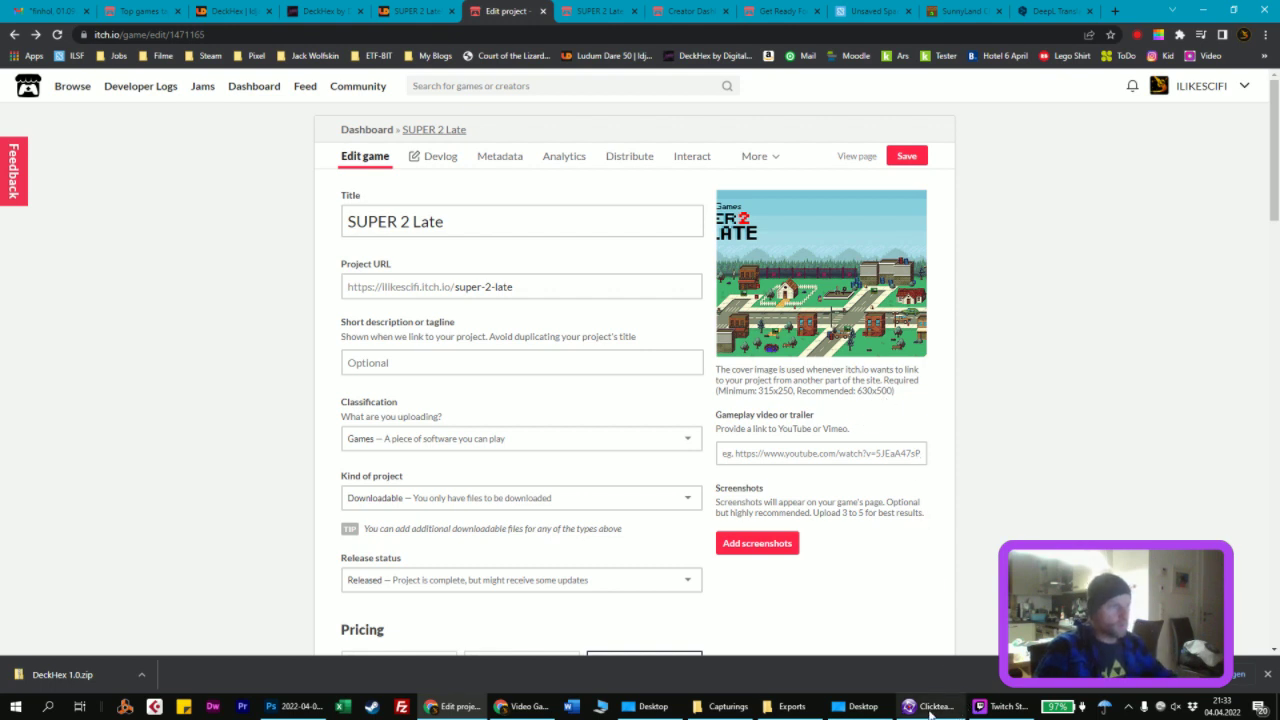
left_click(300, 706)
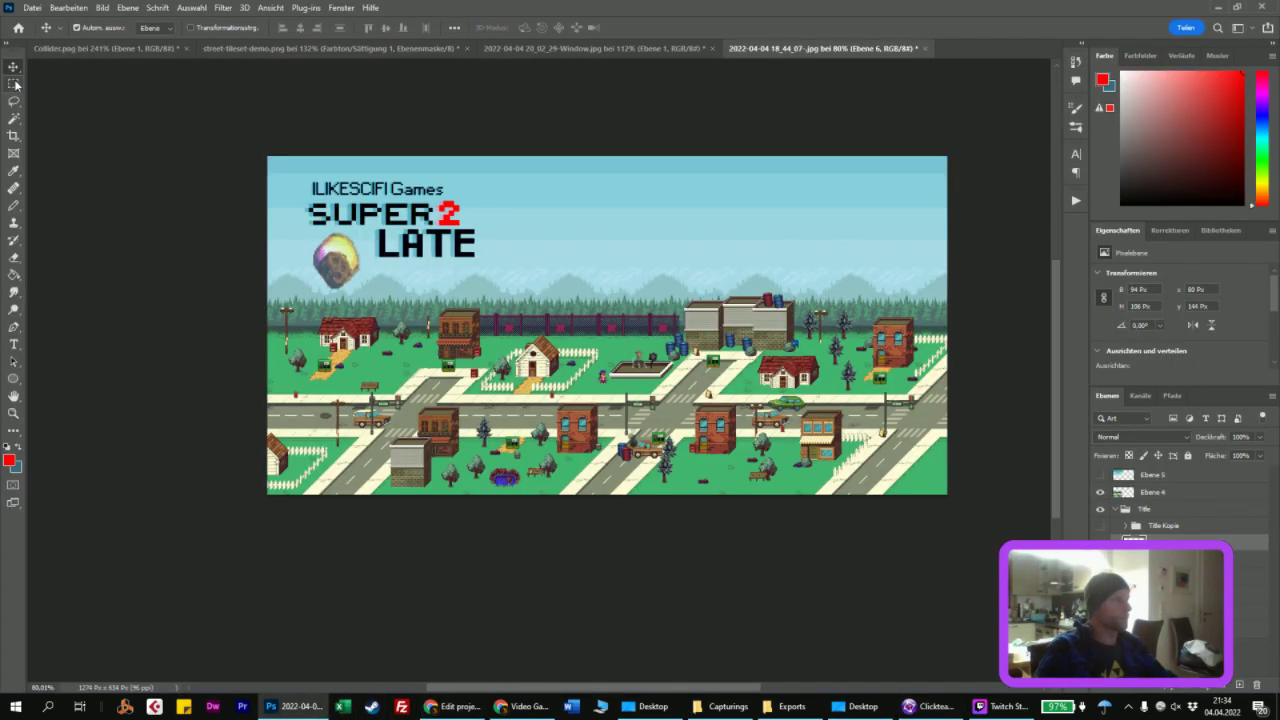
left_click(310, 48)
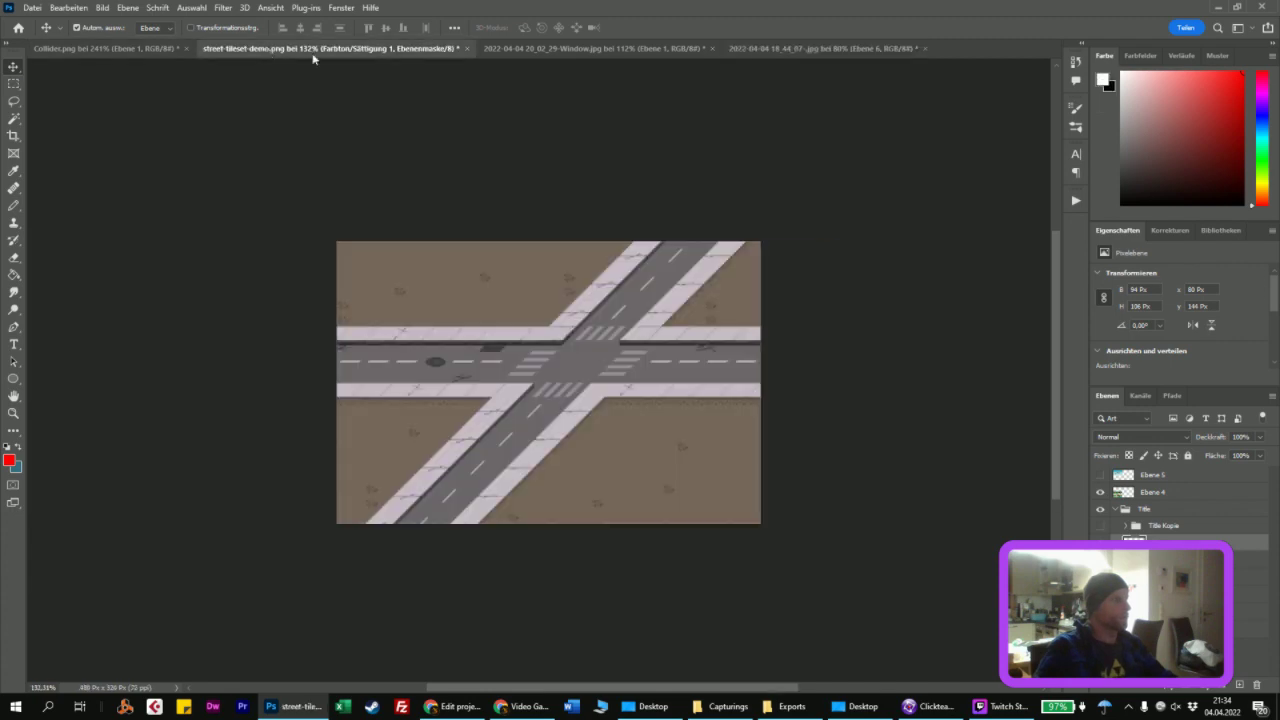
left_click(467, 48)
left_click(585, 285)
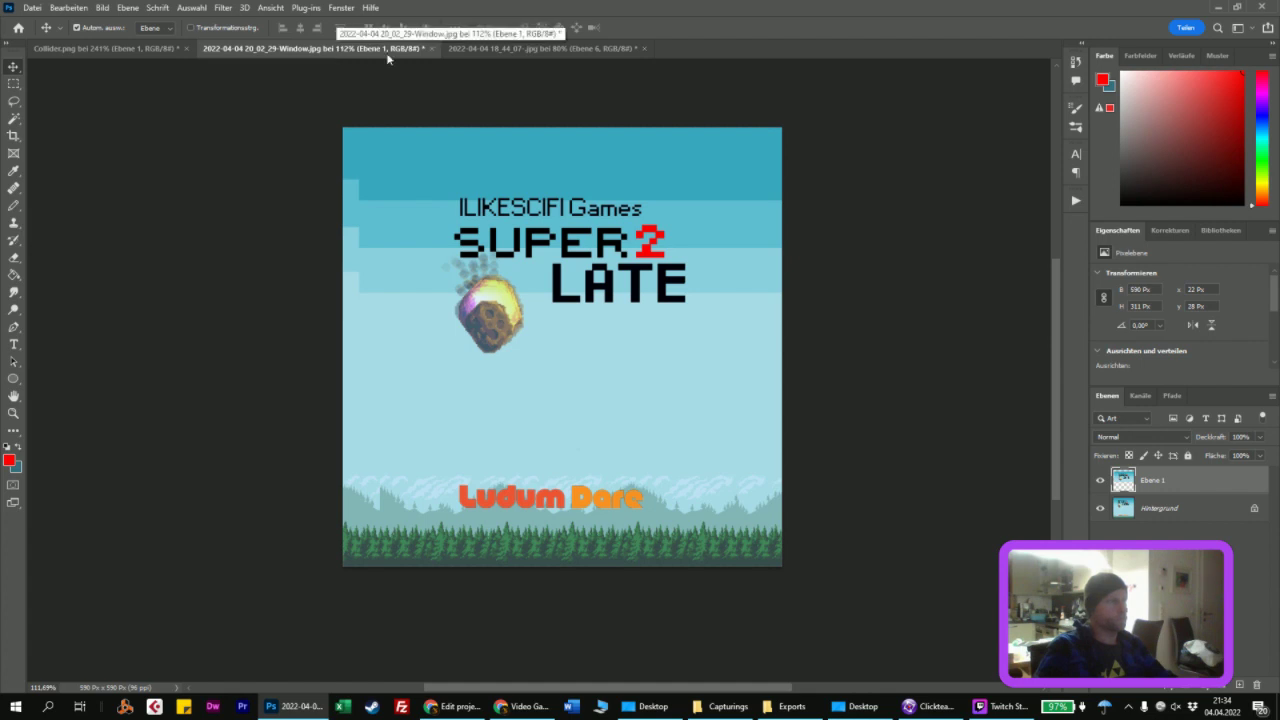
left_click(431, 48)
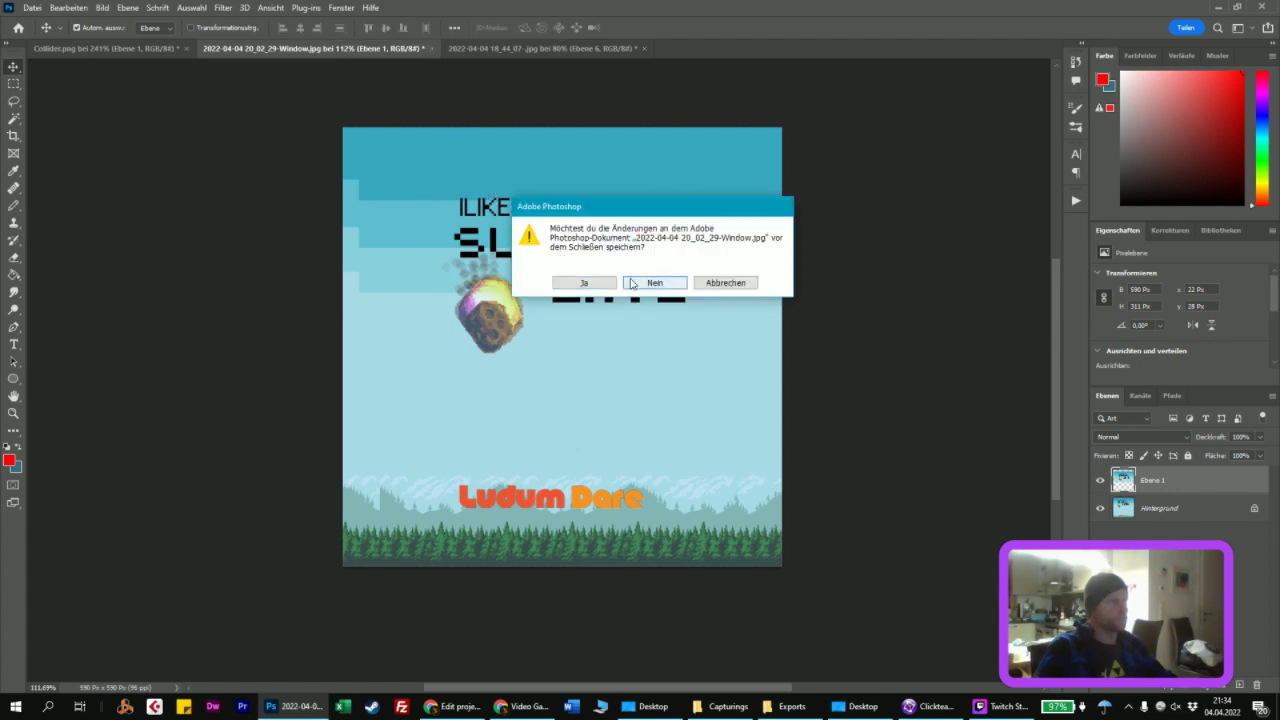
left_click(655, 287)
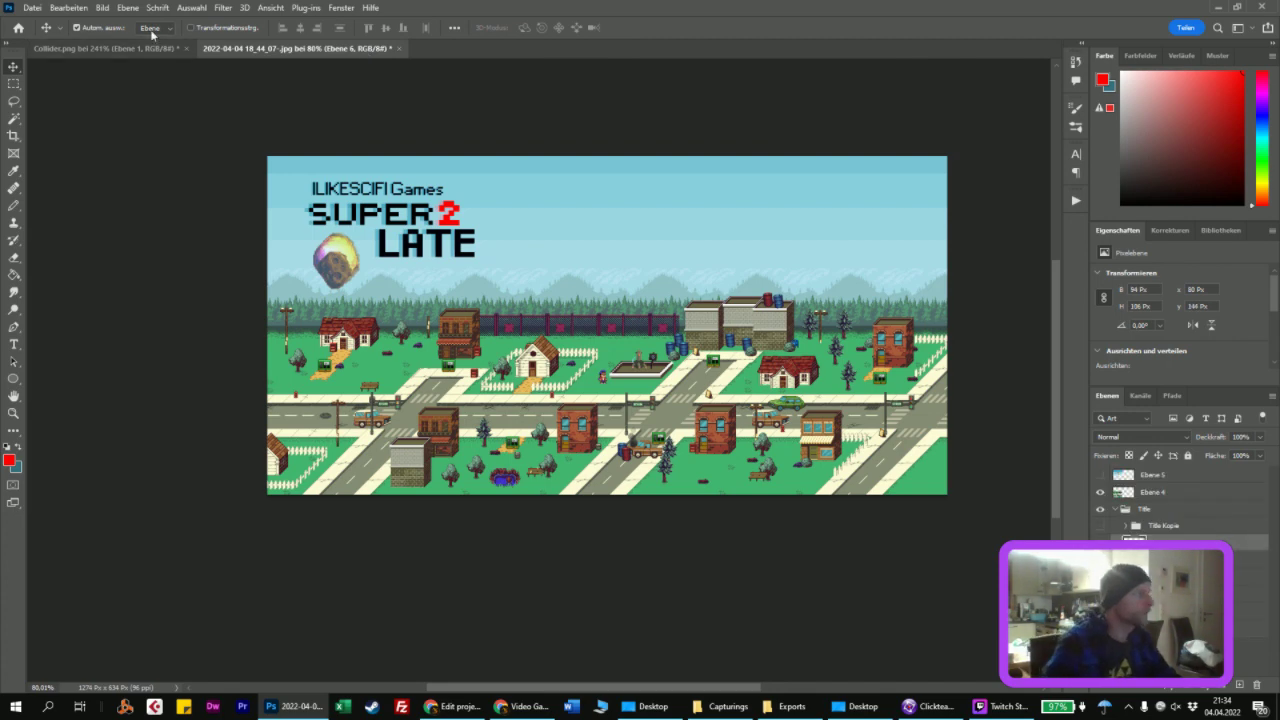
Step: Check the banner's image size and canvas size against the cover size recommended on the itch.io edit page
left_click(102, 8)
left_click(125, 106)
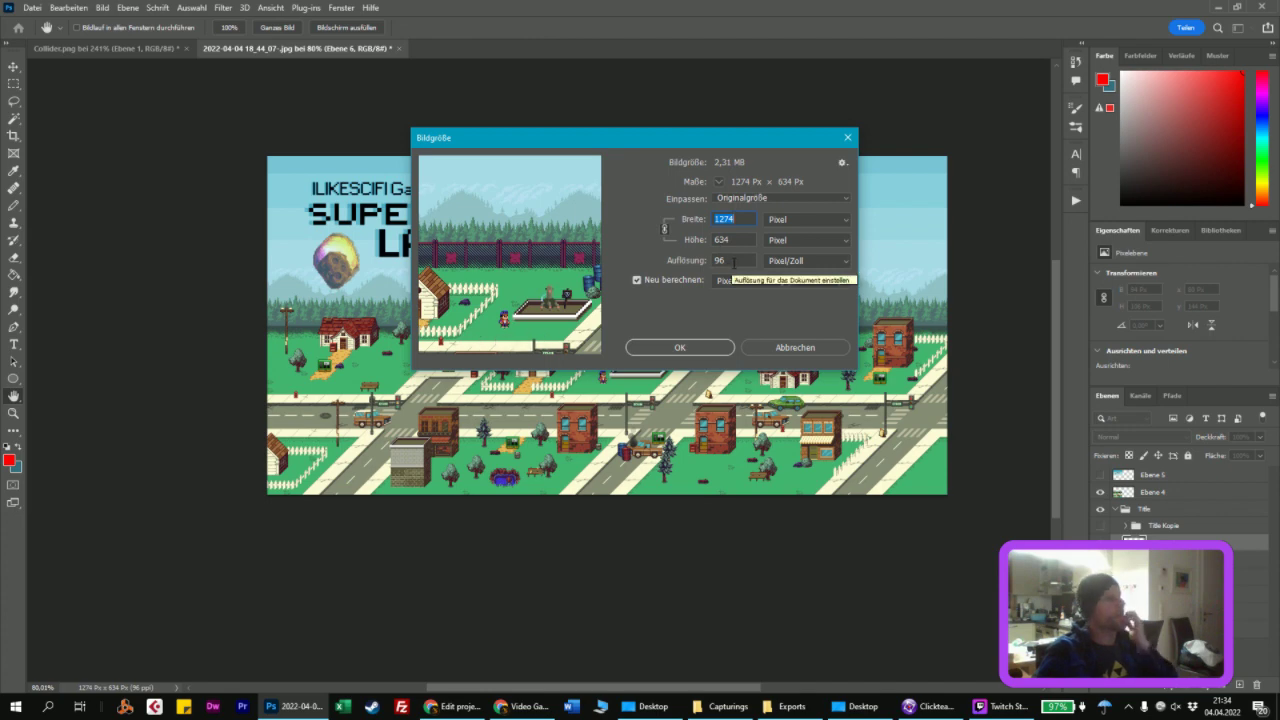
left_click(789, 347)
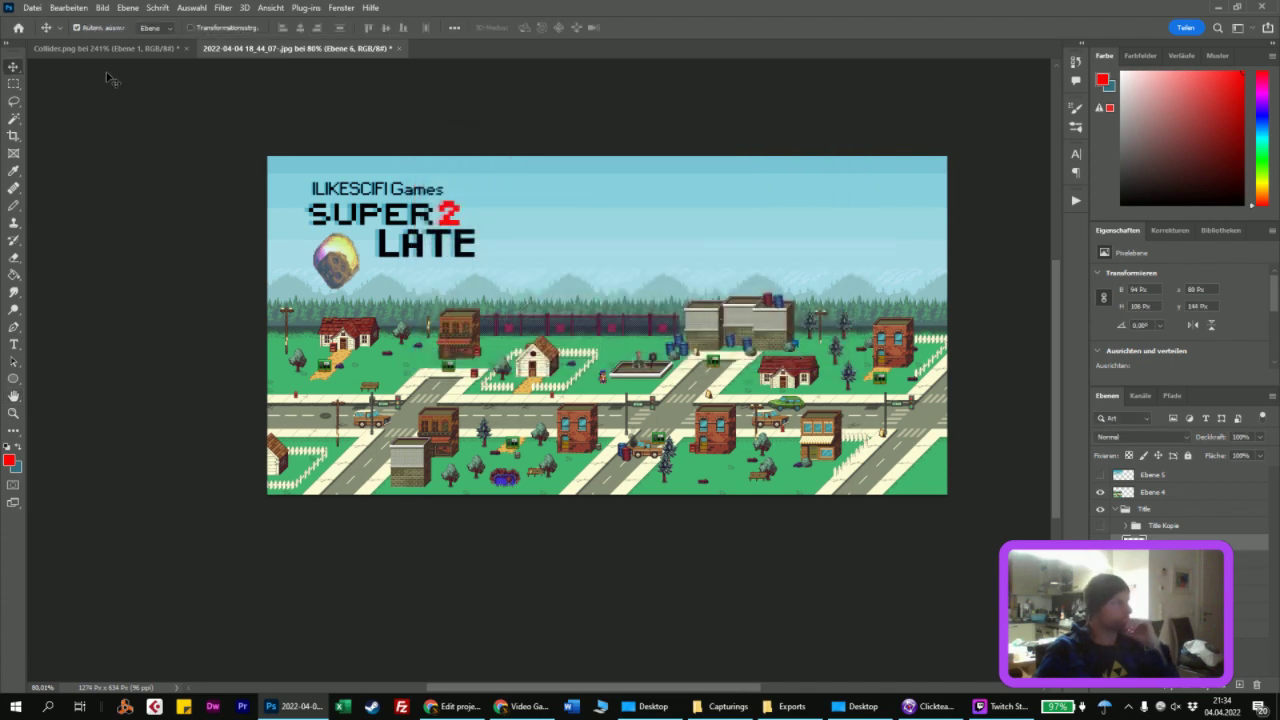
left_click(103, 8)
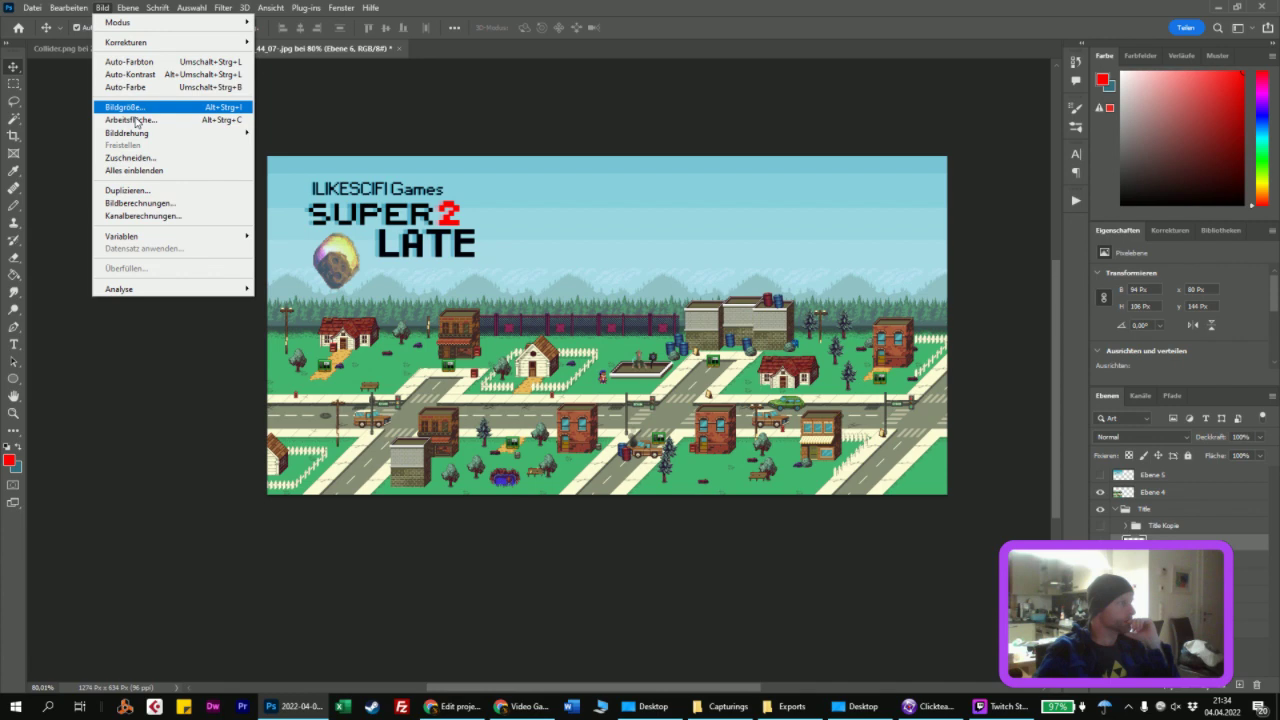
left_click(134, 120)
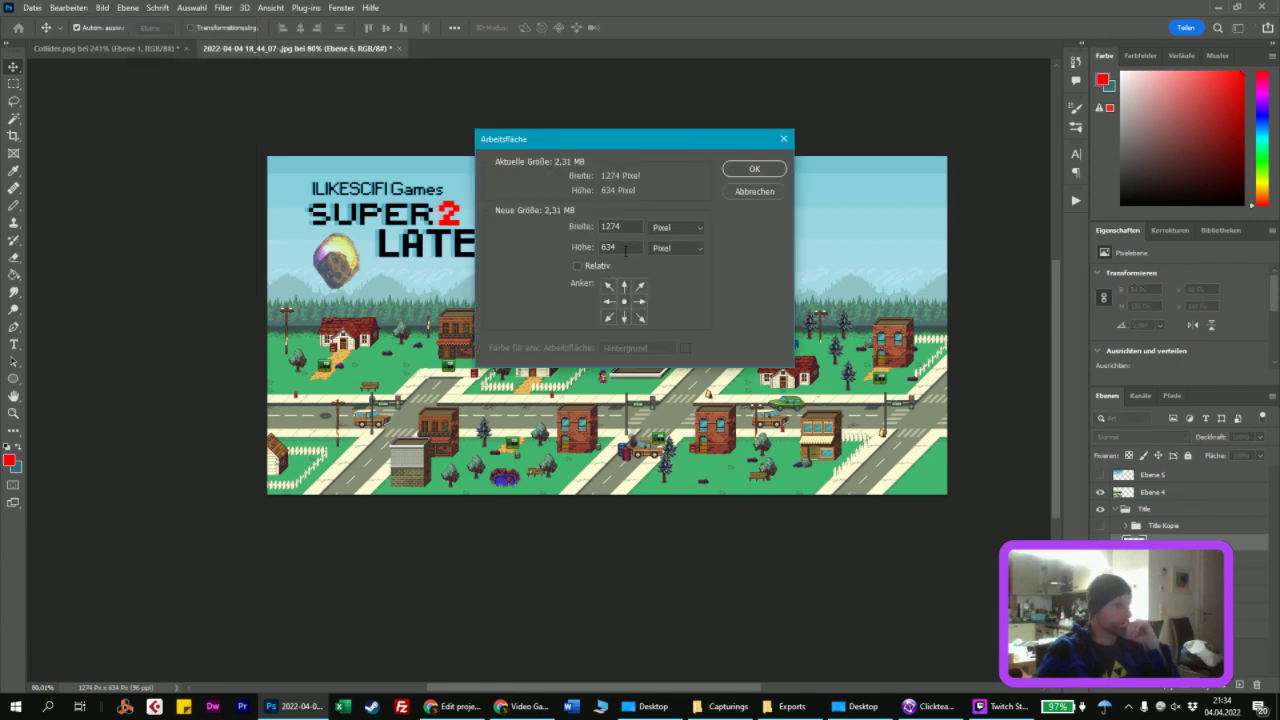
left_click(458, 707)
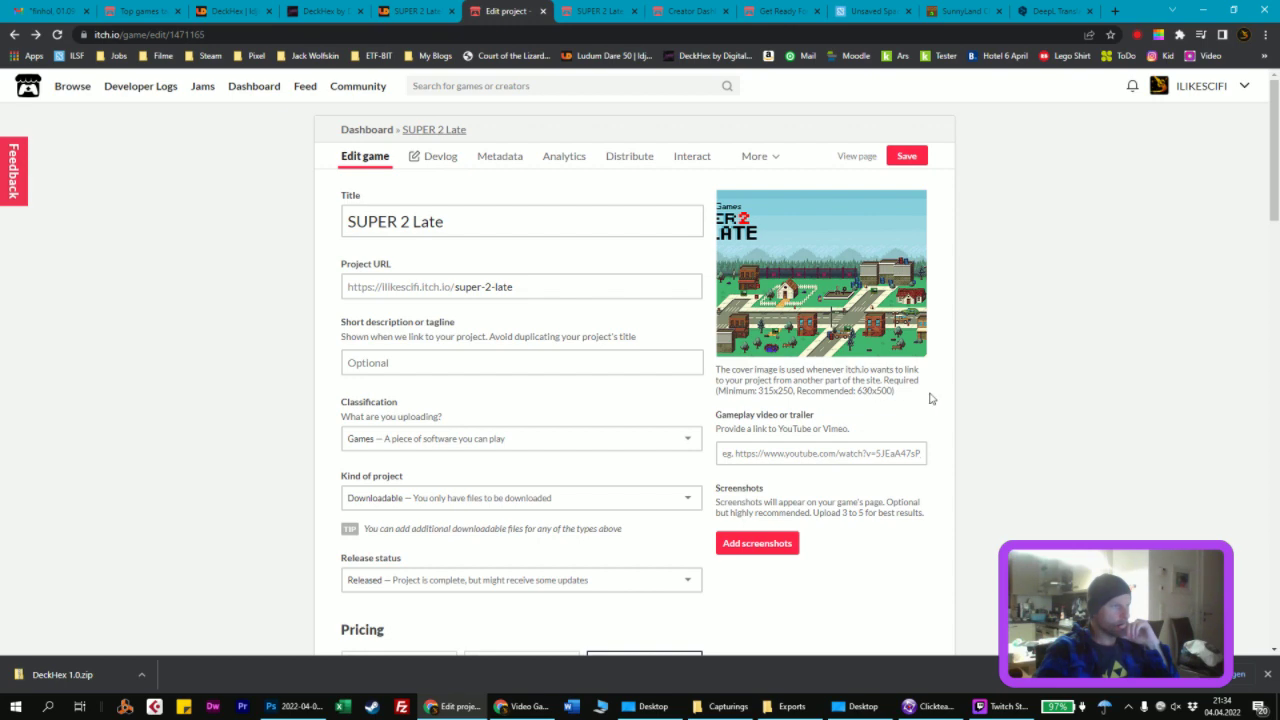
left_click(933, 706)
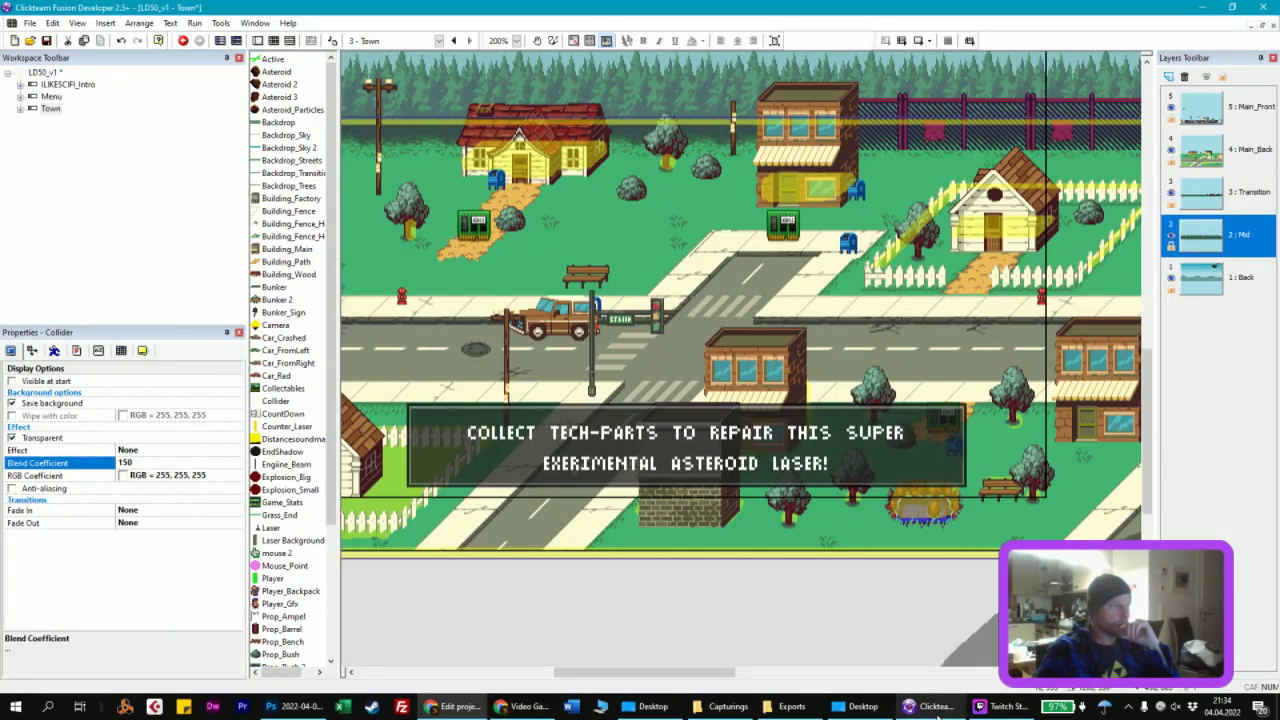
left_click(293, 706)
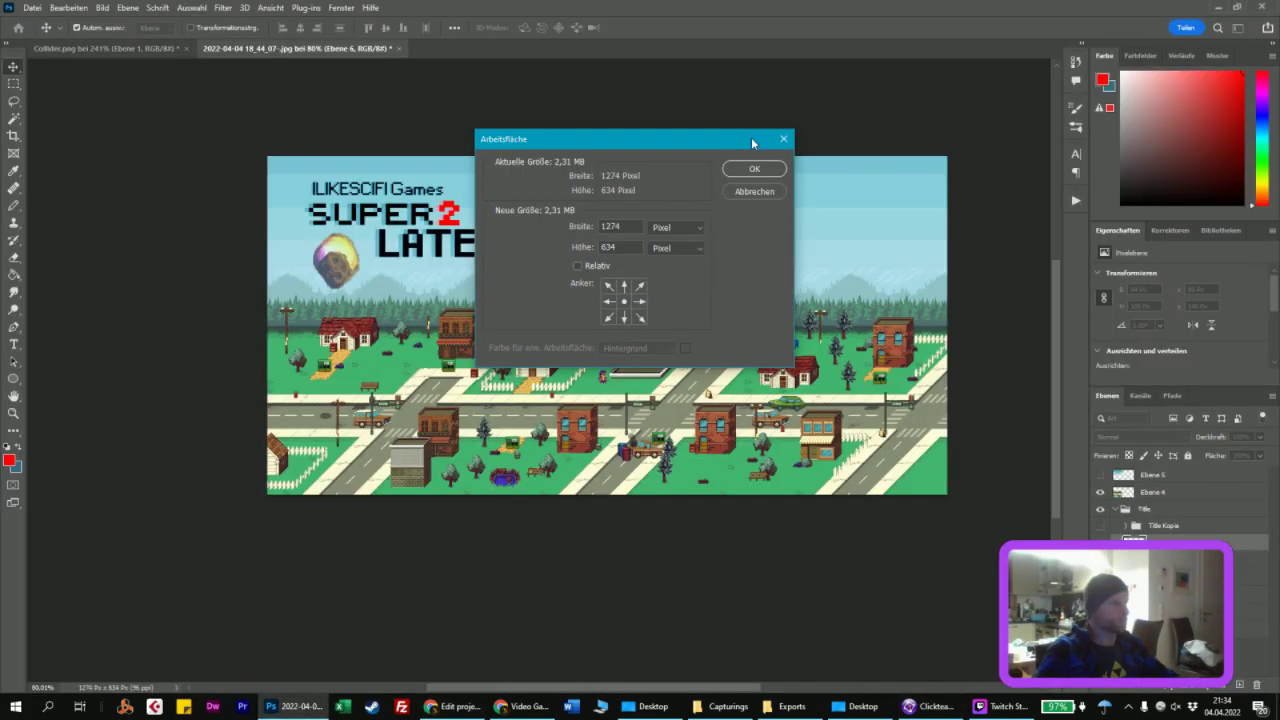
key("Escape")
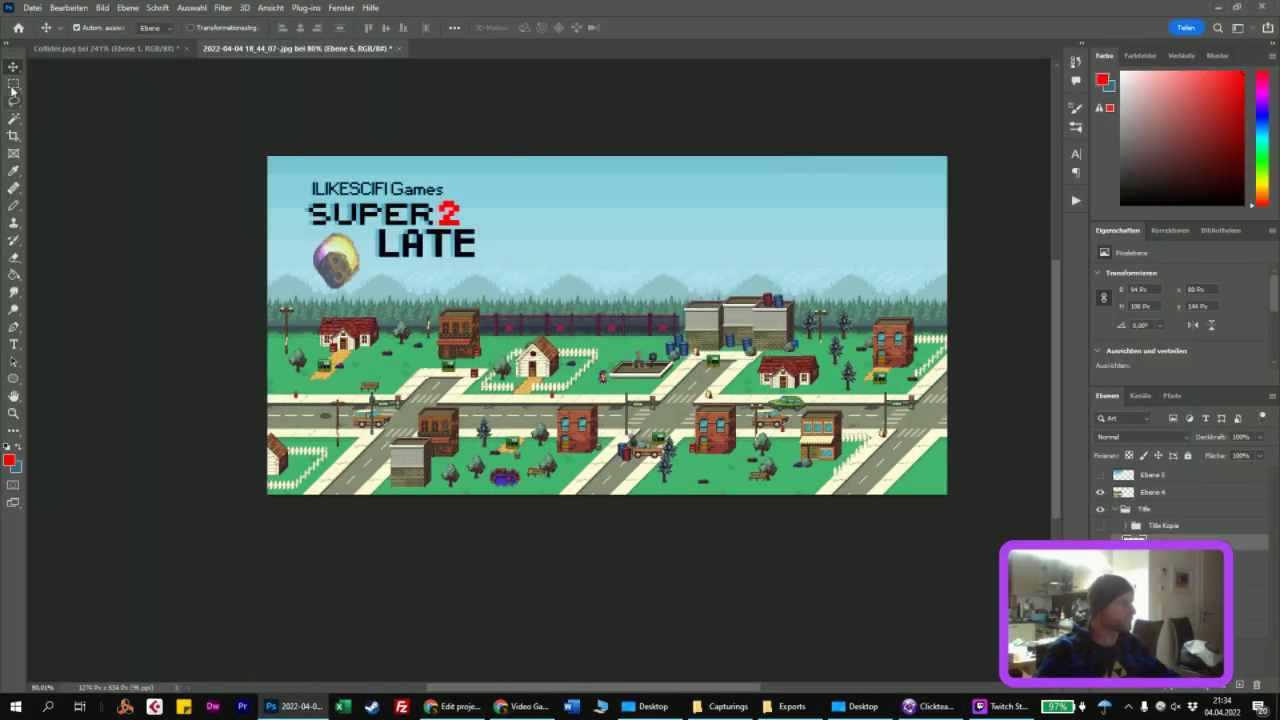
Step: Crop the banner to a rectangular selection of about 769 × 634 px containing the SUPER 2 LATE title
left_click(13, 86)
left_click_drag(258, 136, 676, 524)
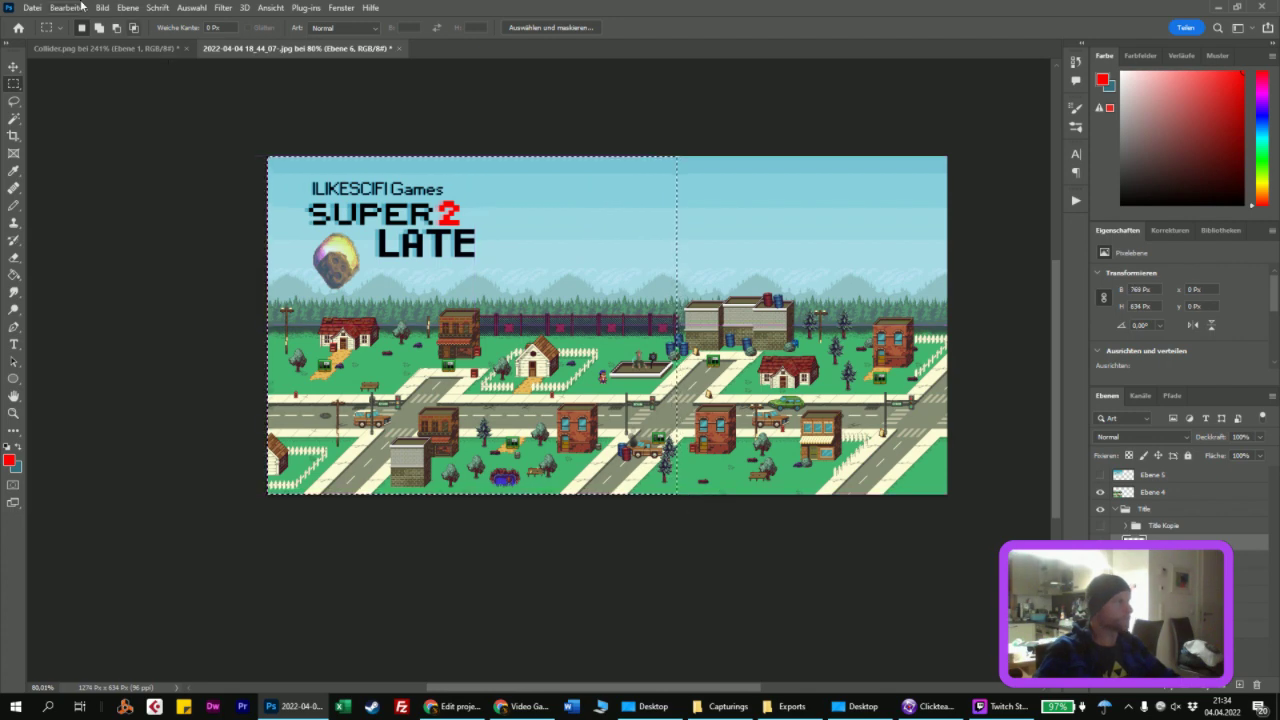
left_click(102, 7)
left_click(122, 145)
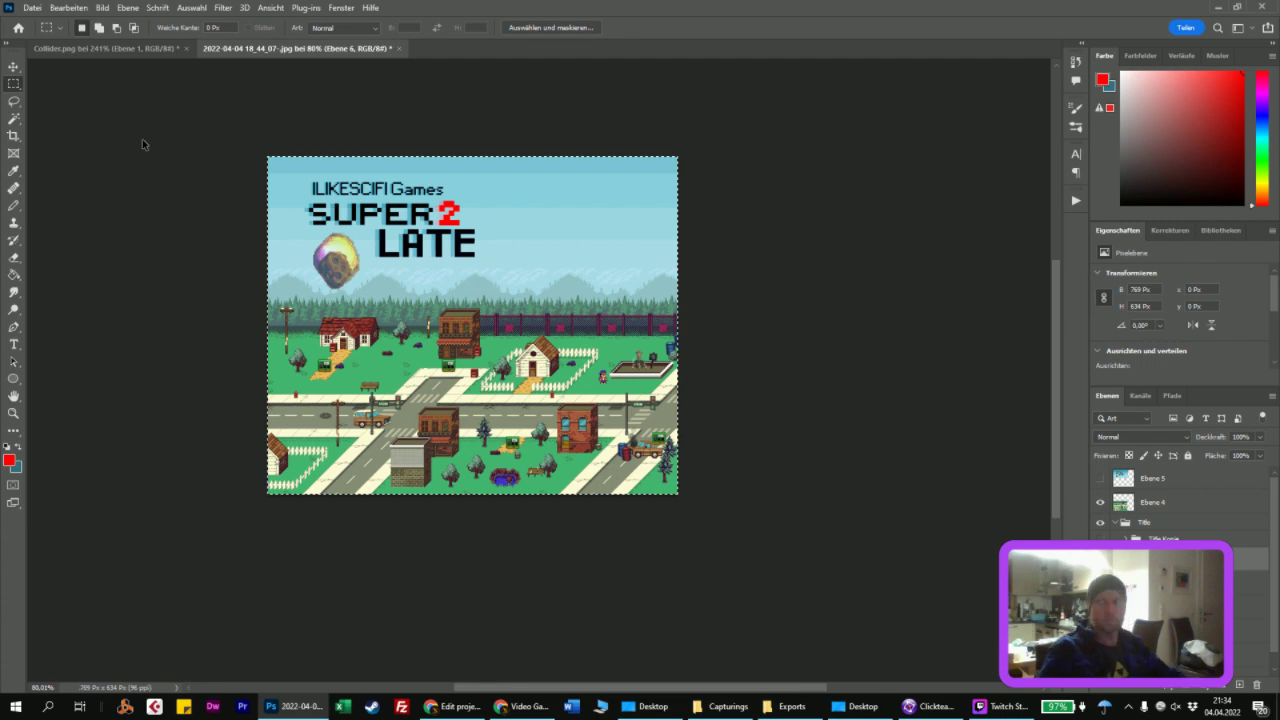
Step: Export the cropped banner for web as a JPEG named Title_Banner_Left_Itchio on the Desktop
key("ctrl+alt+shift+s")
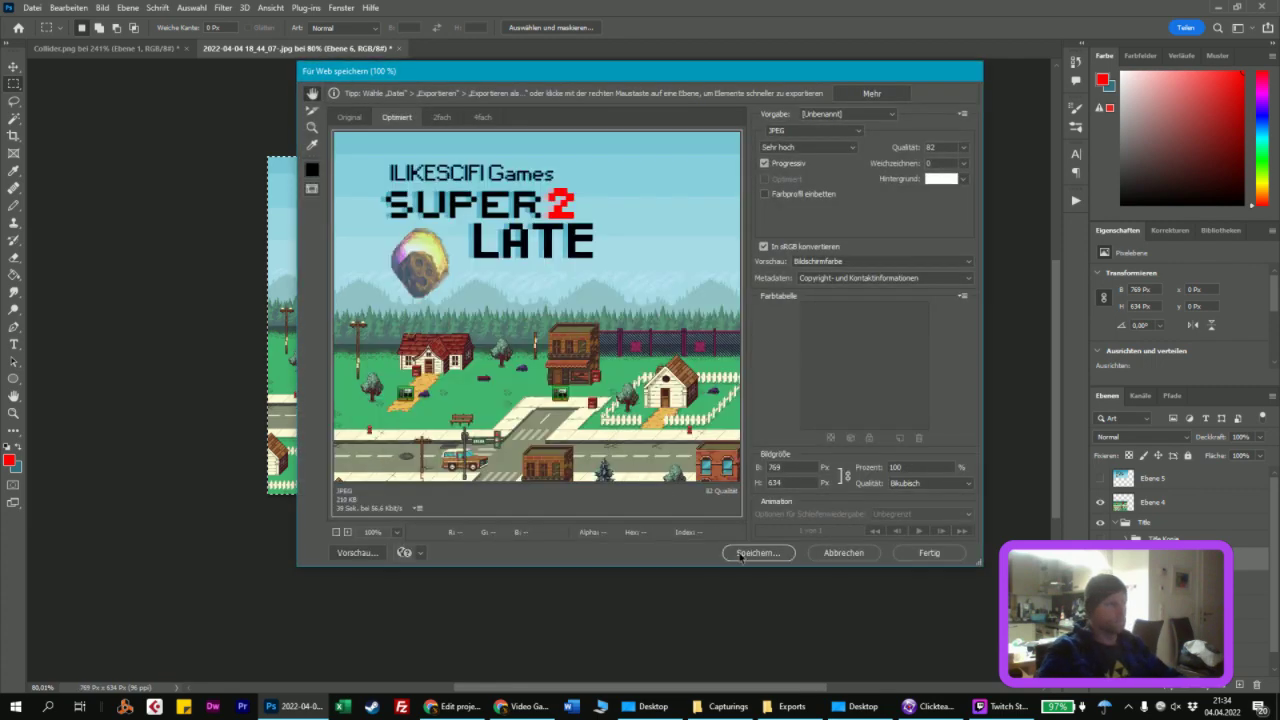
left_click(746, 559)
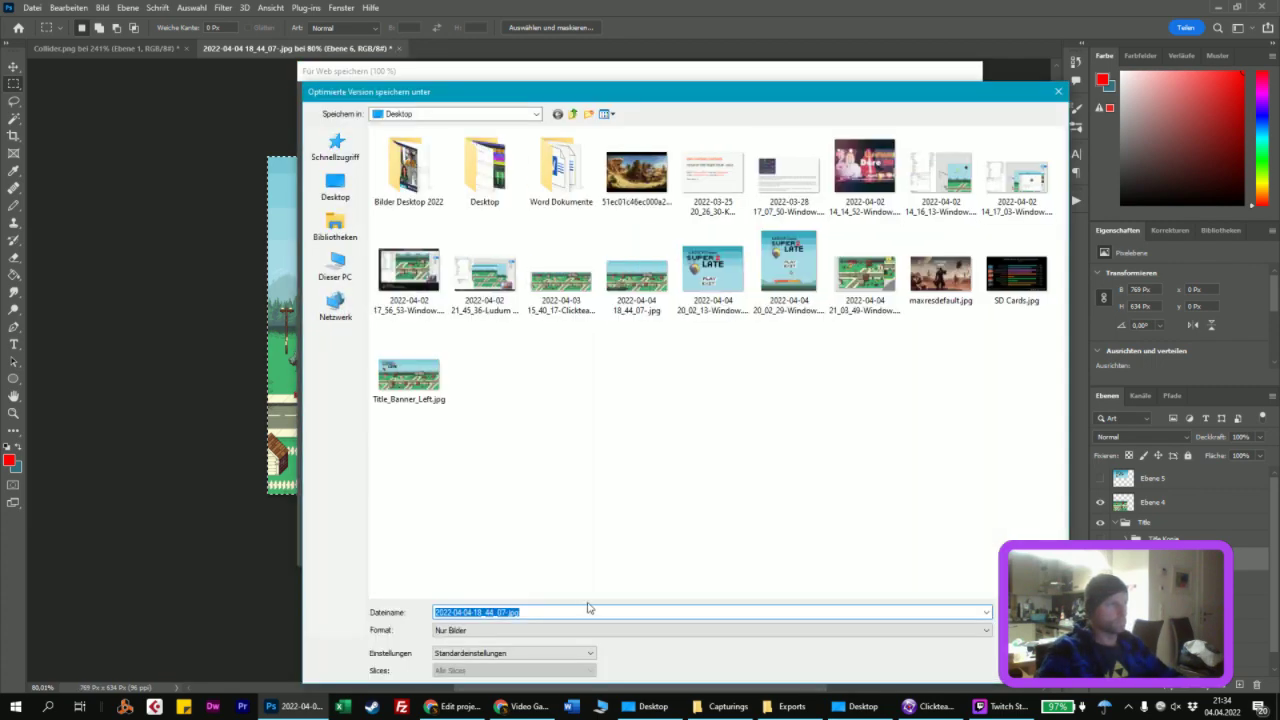
left_click(403, 390)
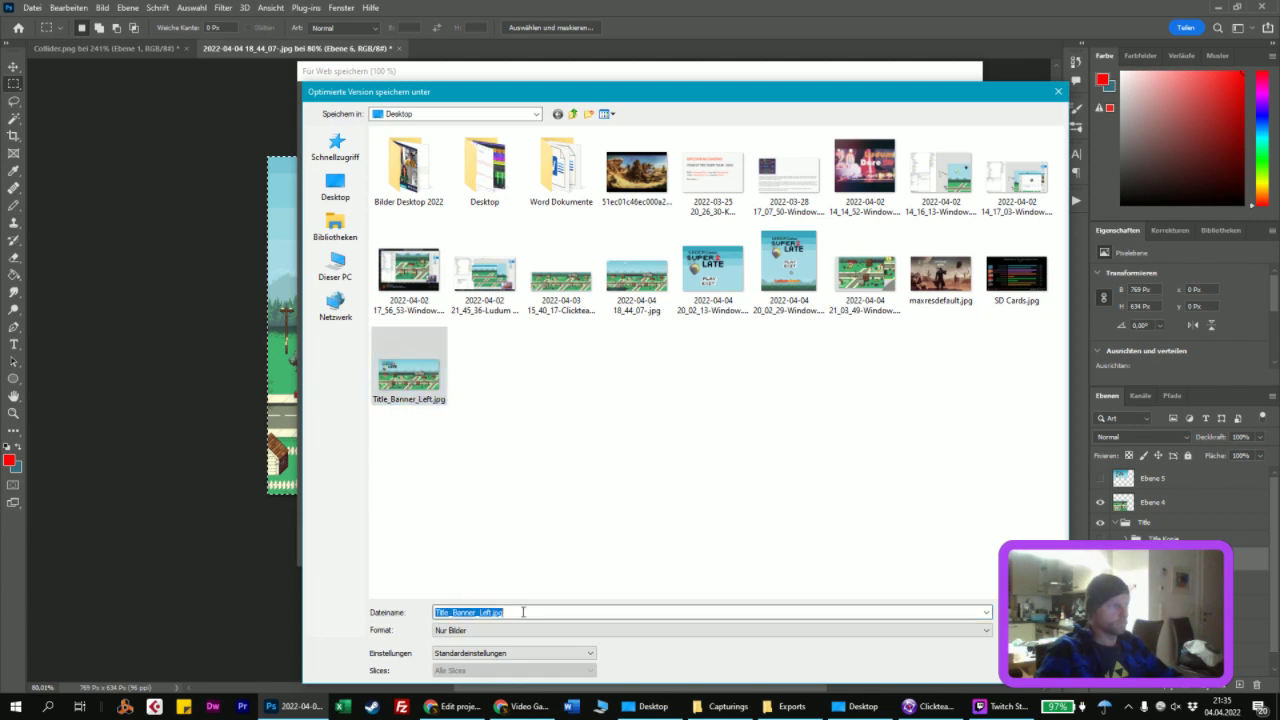
left_click(527, 608)
key("BackSpace")
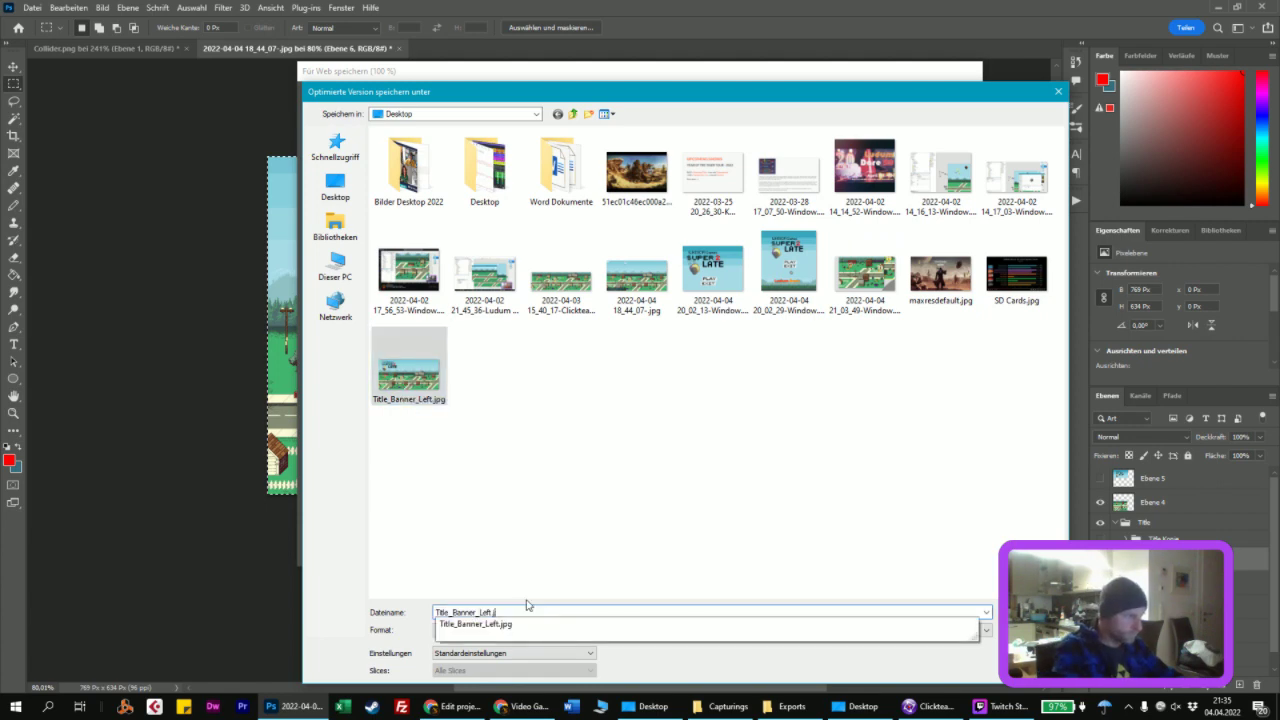
type("_Itch")
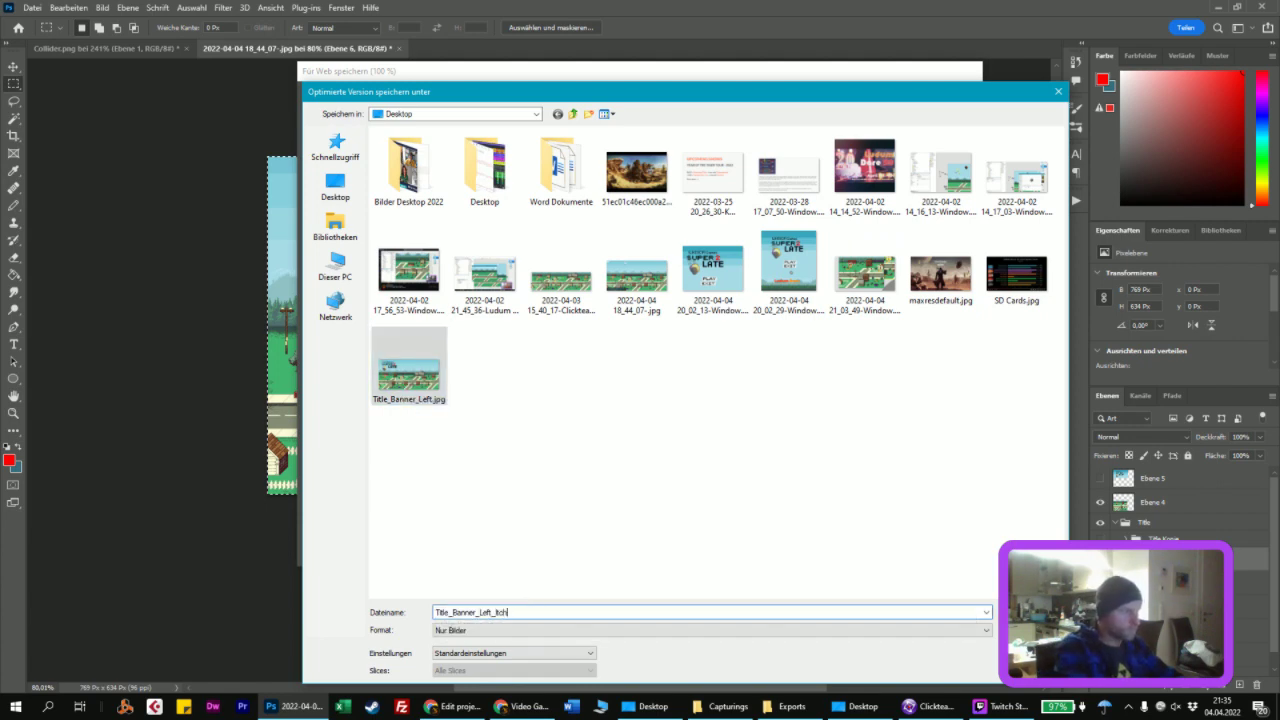
key("Return")
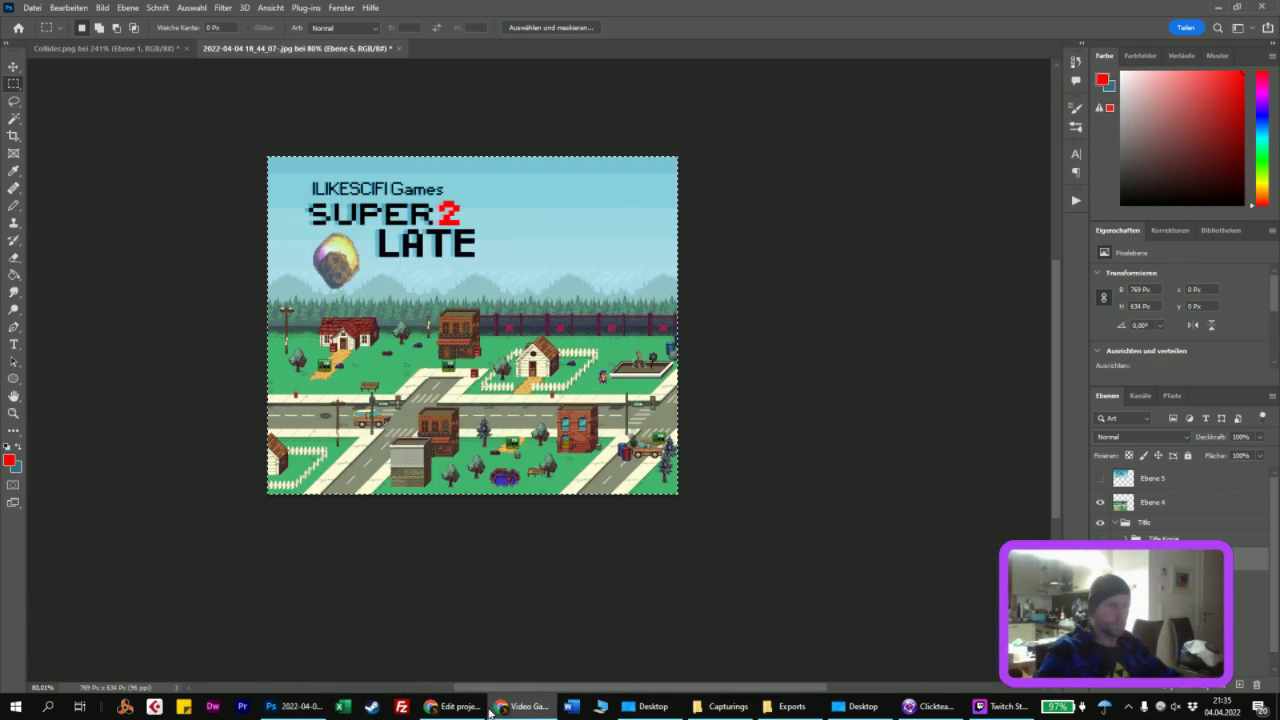
Step: Switch to the itch.io edit page, replace the cover image with Title_Banner_Left_Itchio.jpg and save the project
left_click(459, 707)
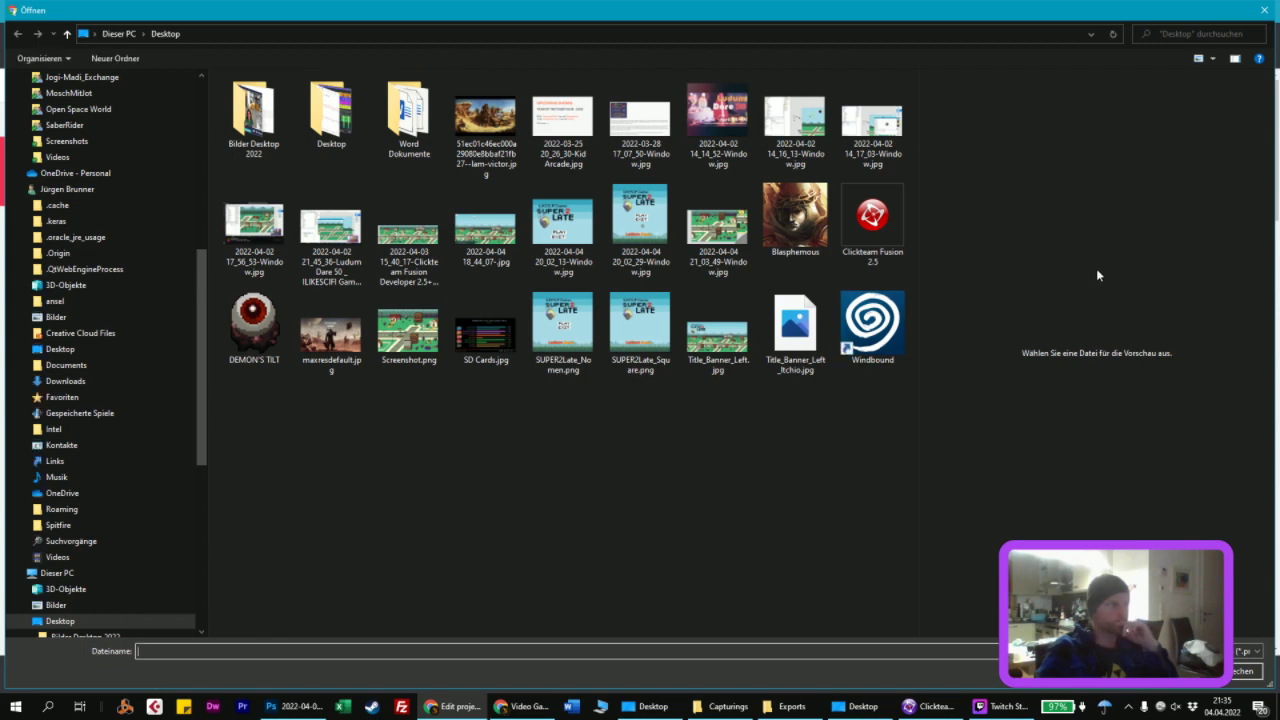
left_click(795, 335)
double_click(795, 336)
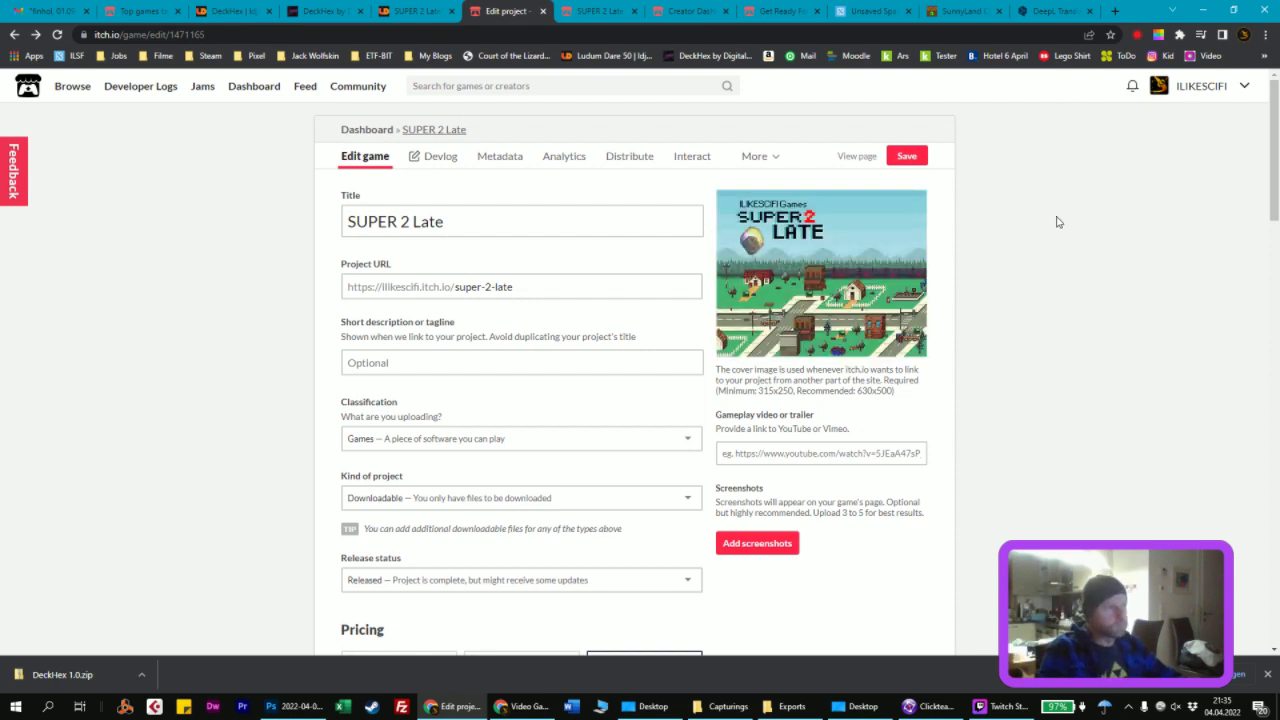
left_click(904, 157)
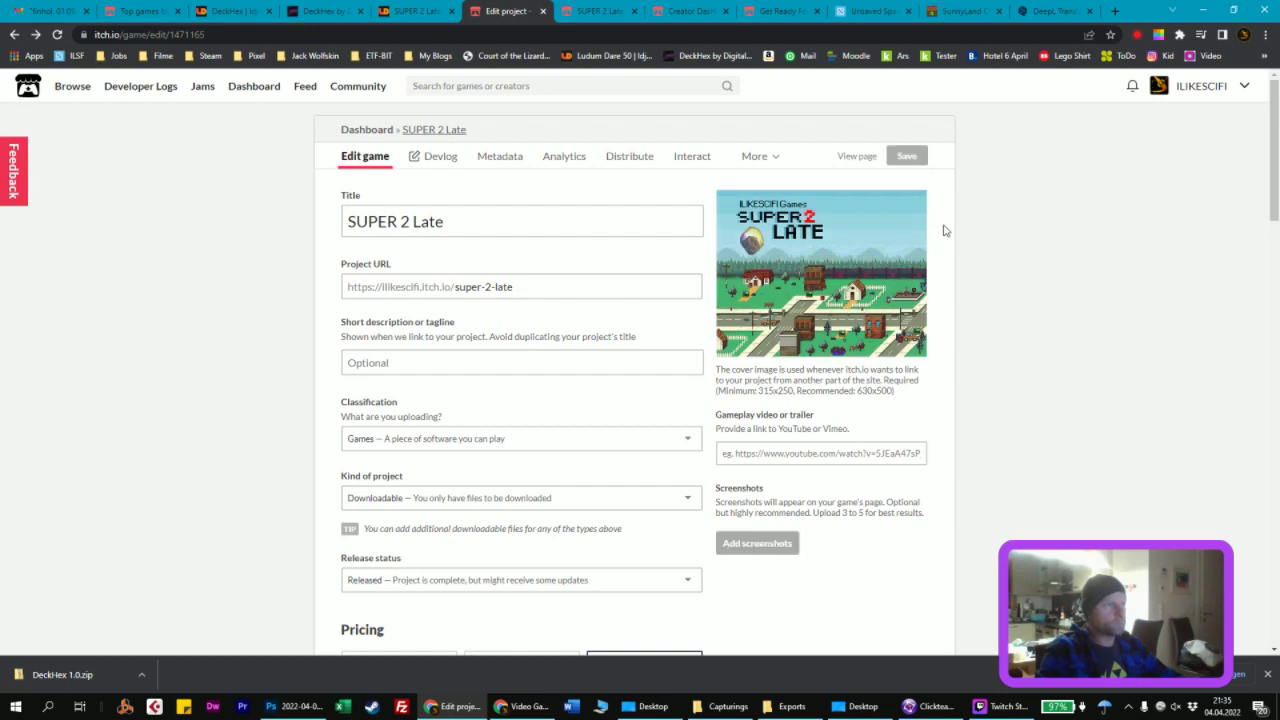
Step: Check the SUPER 2 Late game page and delete the town banner image above HOW TO PLAY from the project description
left_click(600, 11)
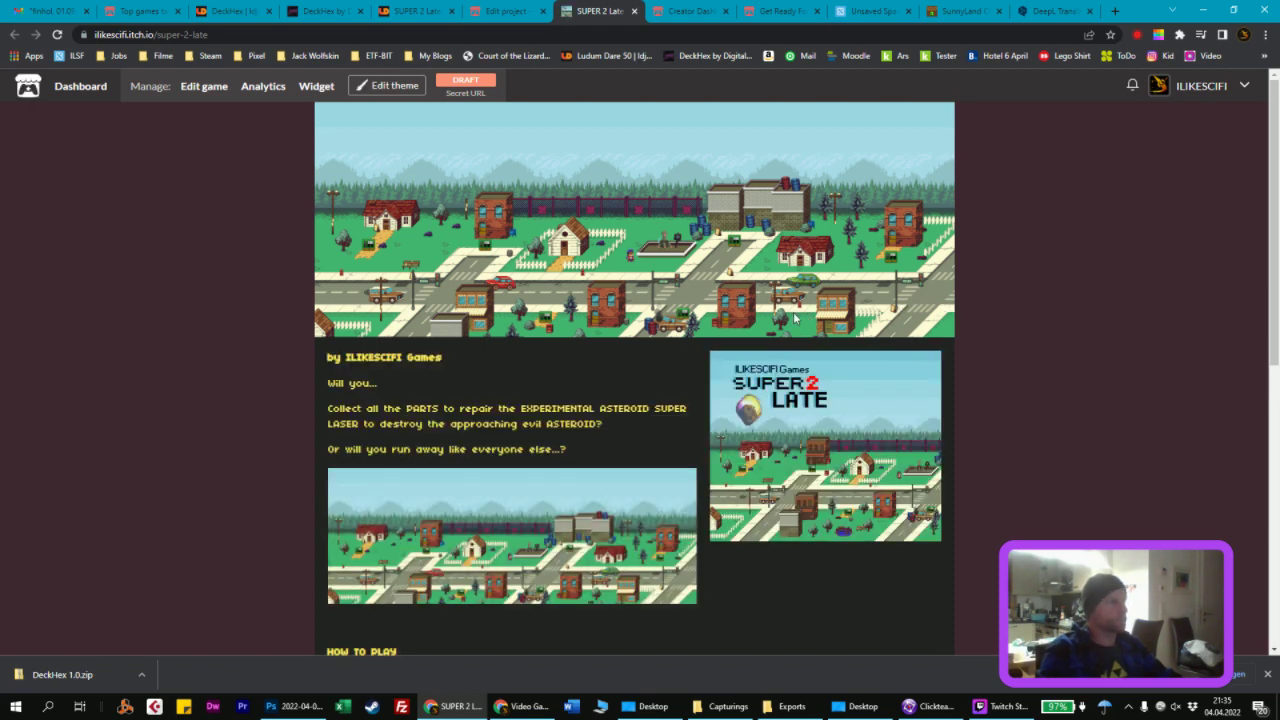
scroll(795, 318, "down", 4)
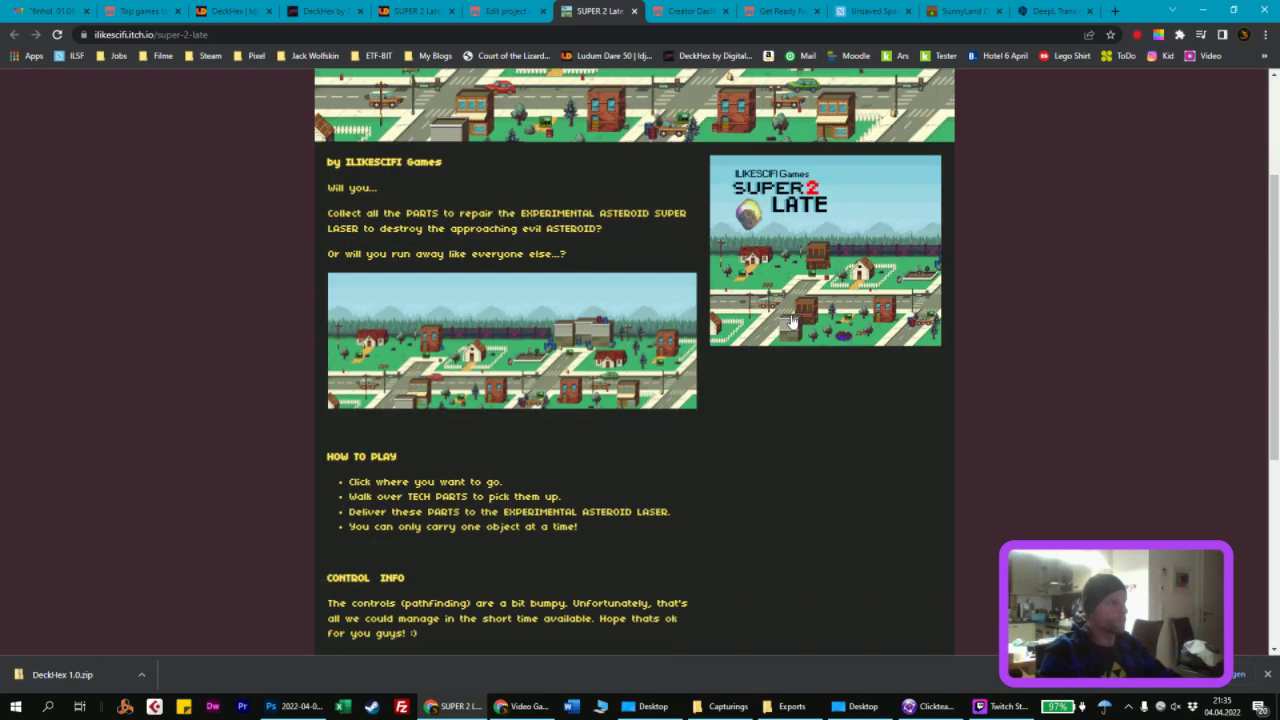
scroll(798, 316, "up", 1)
scroll(798, 320, "up", 4)
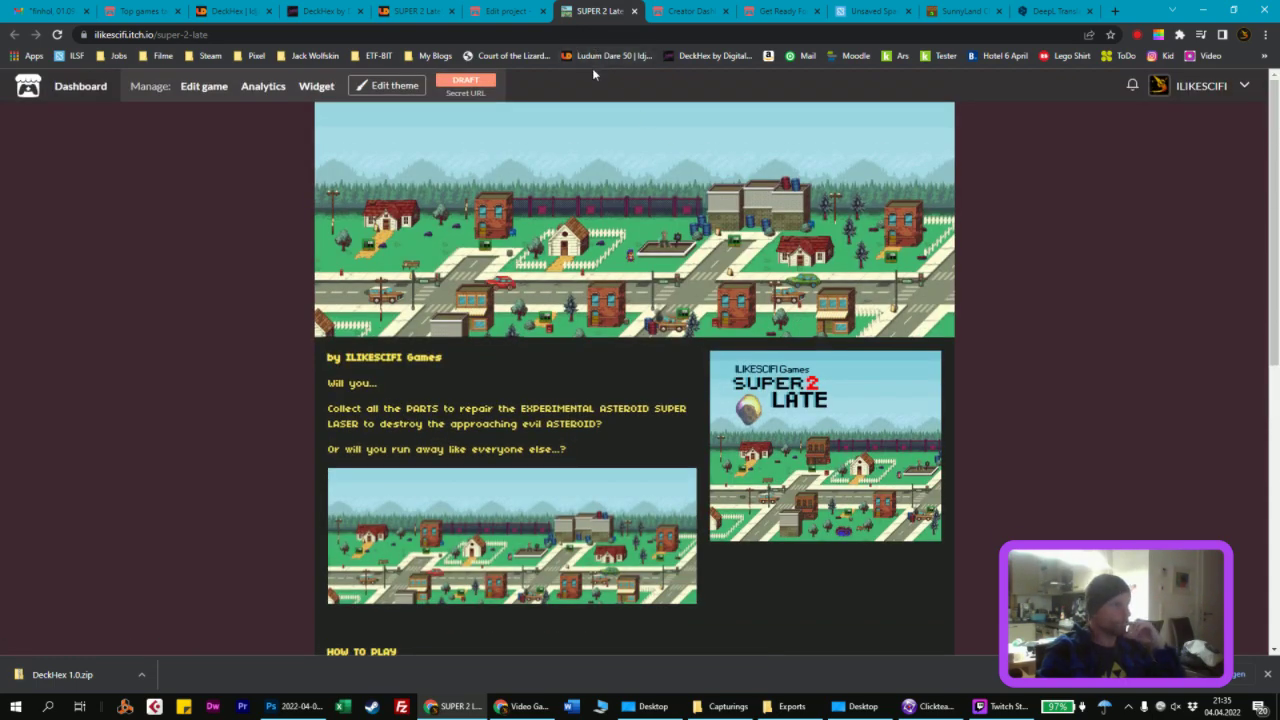
left_click(510, 11)
scroll(507, 281, "down", 6)
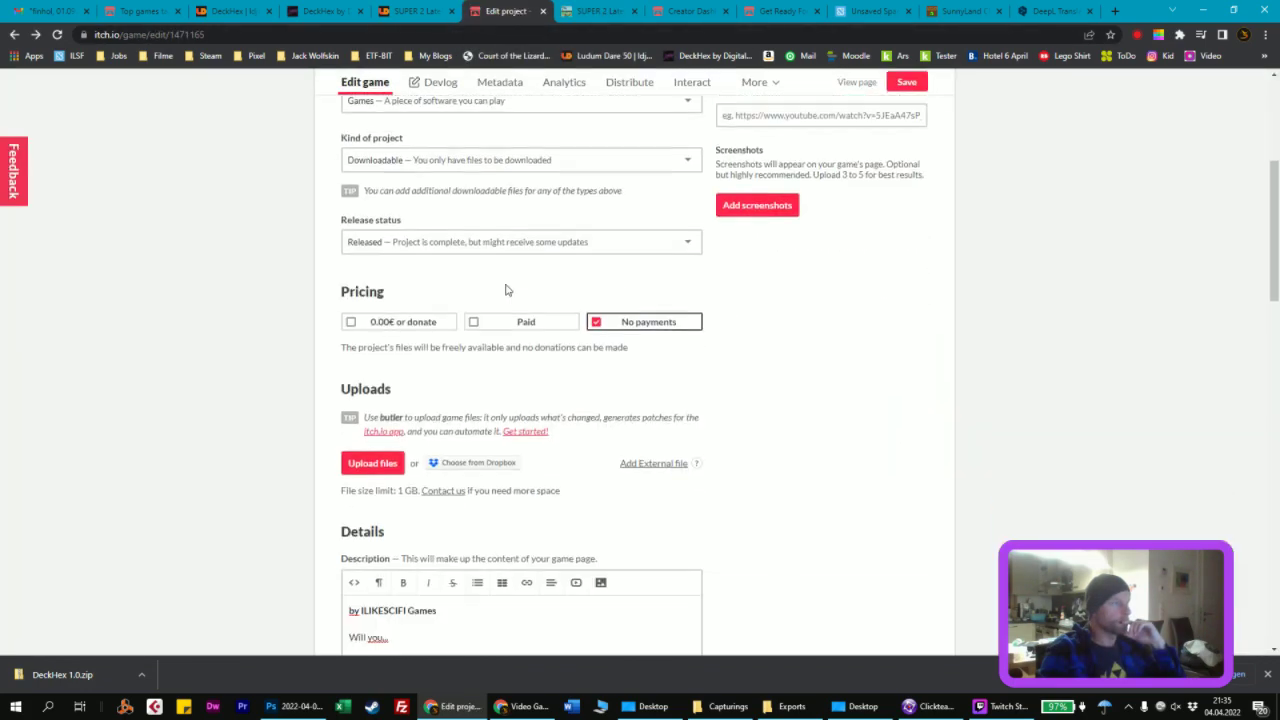
left_click(517, 519)
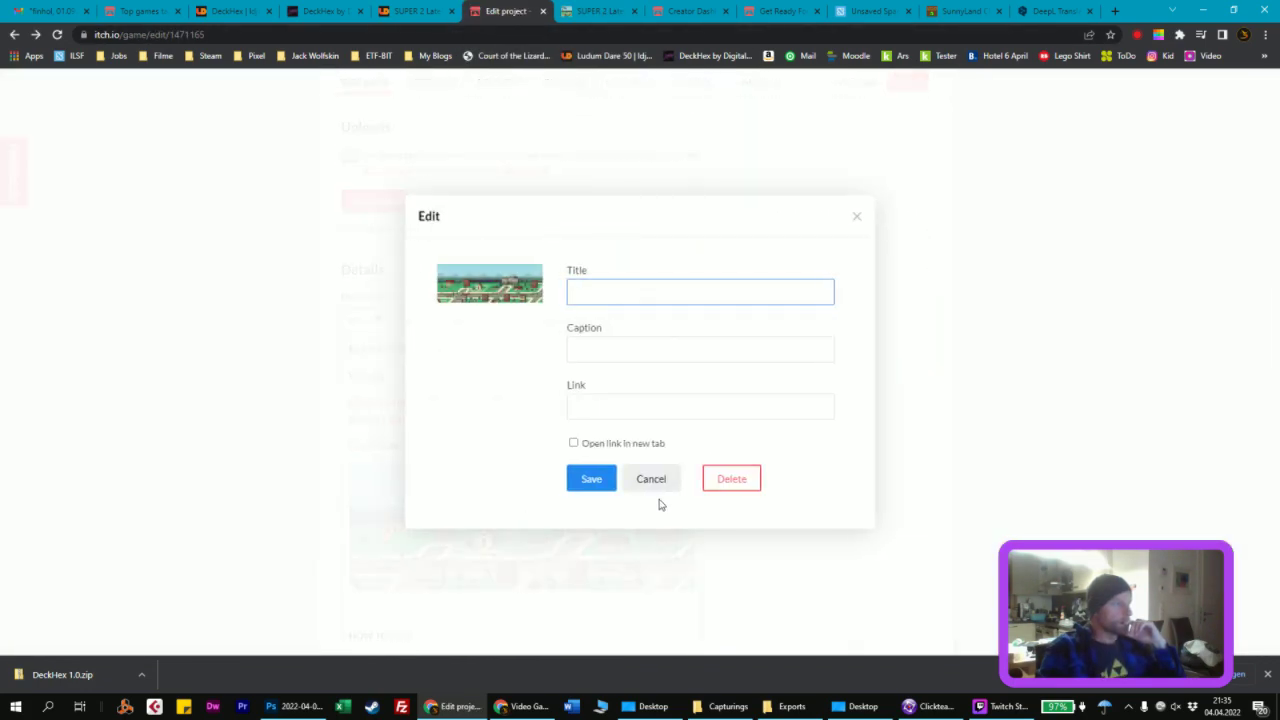
left_click(731, 478)
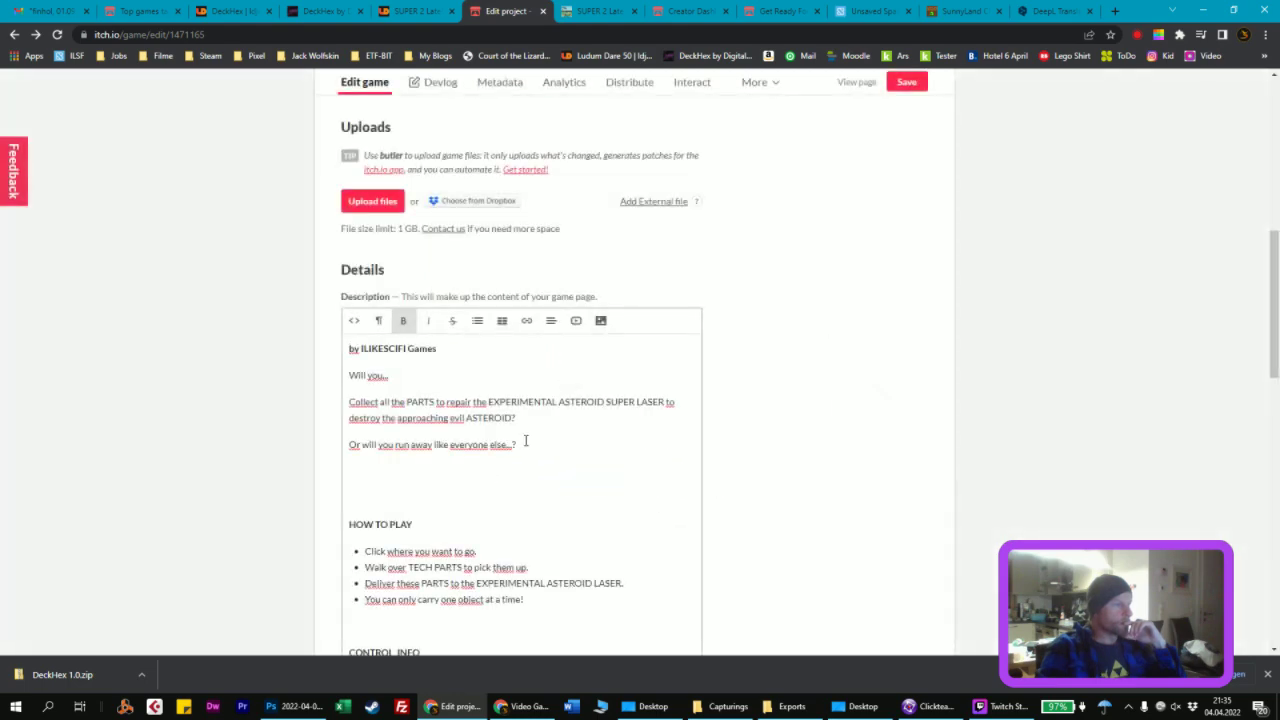
Step: Open the theme editor on the SUPER 2 Late game page and remove the banner image
scroll(640, 398, "up", 4)
scroll(640, 398, "up", 3)
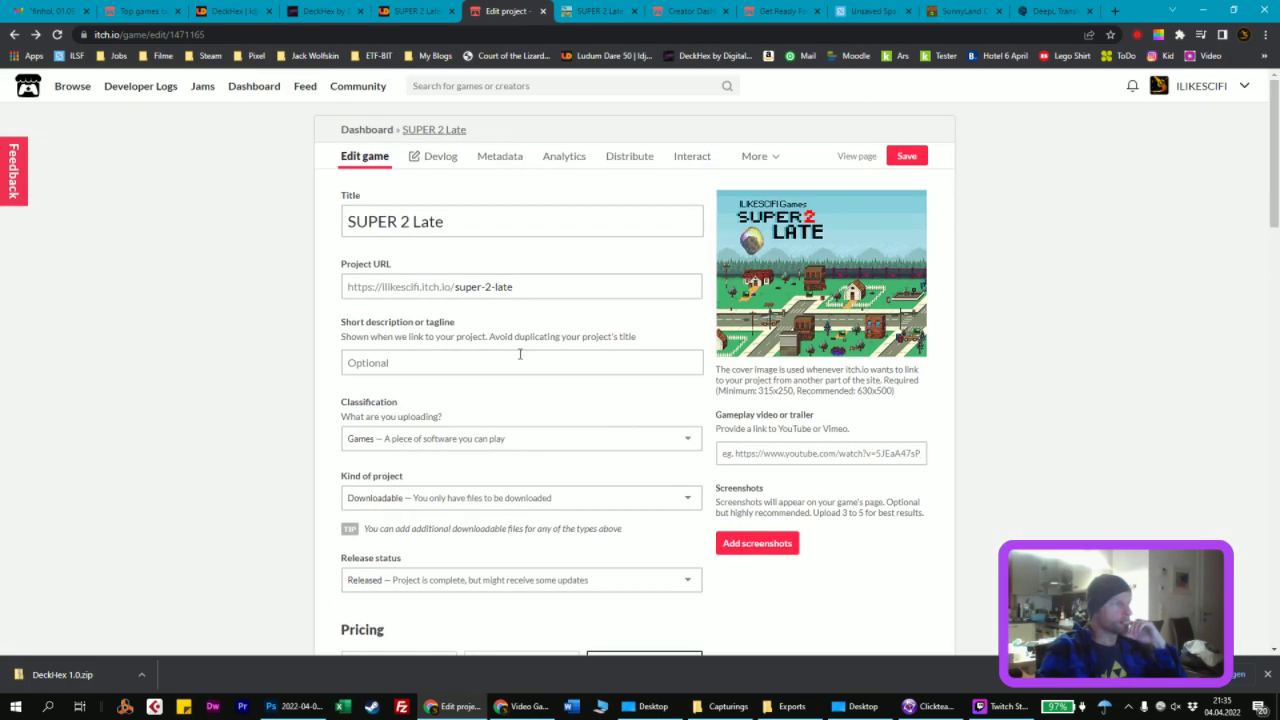
left_click(597, 11)
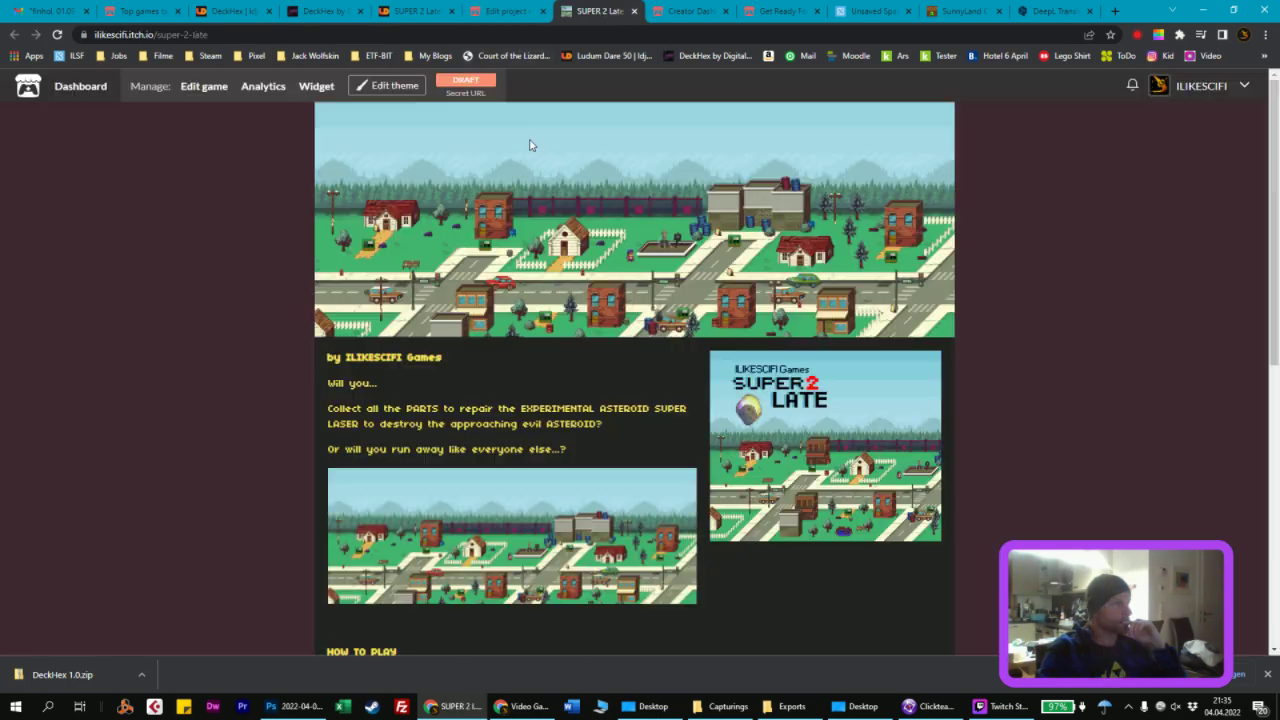
left_click(396, 85)
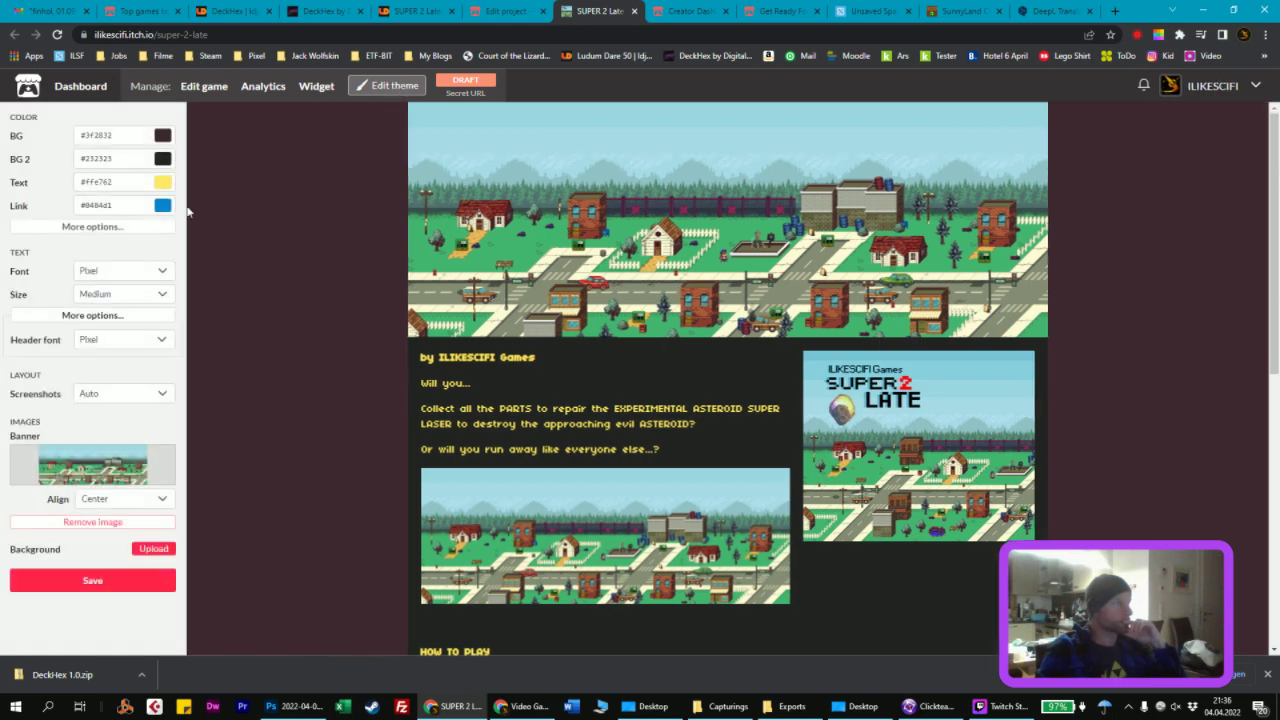
left_click(95, 522)
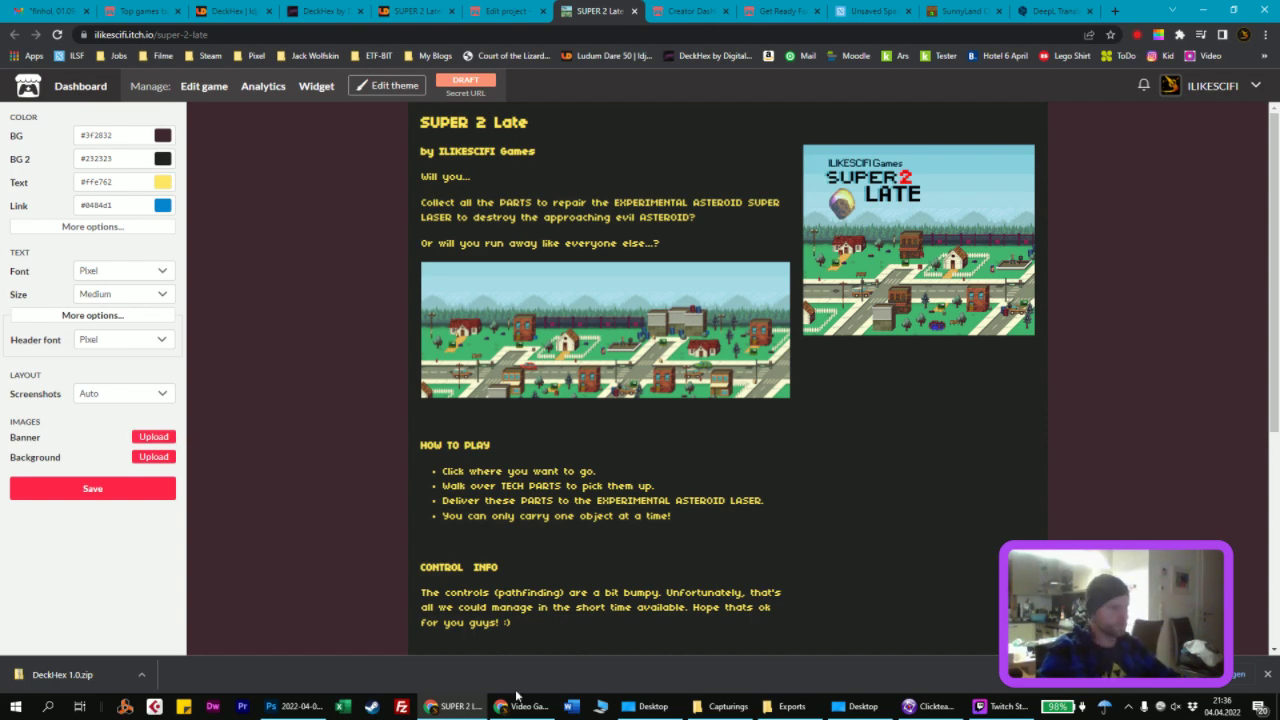
Step: Switch to Photoshop, undo the crop of the title banner and close Collider.png without saving
left_click(292, 706)
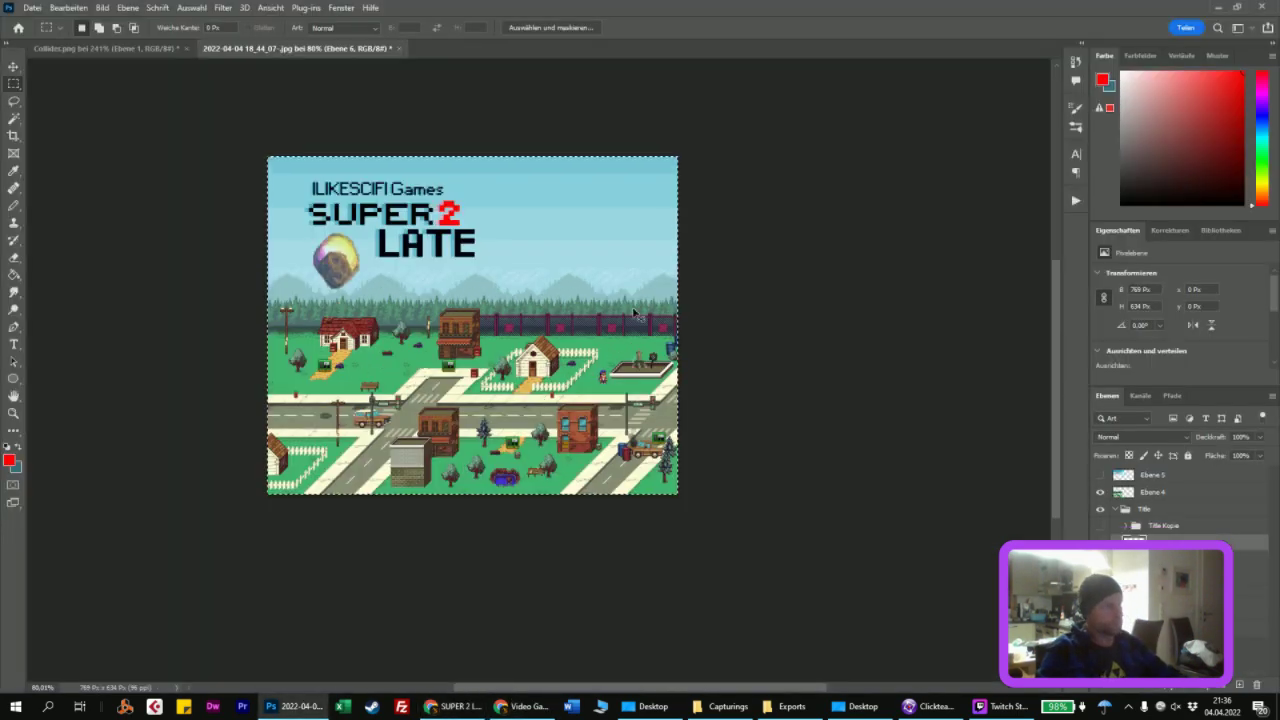
key("ctrl+z")
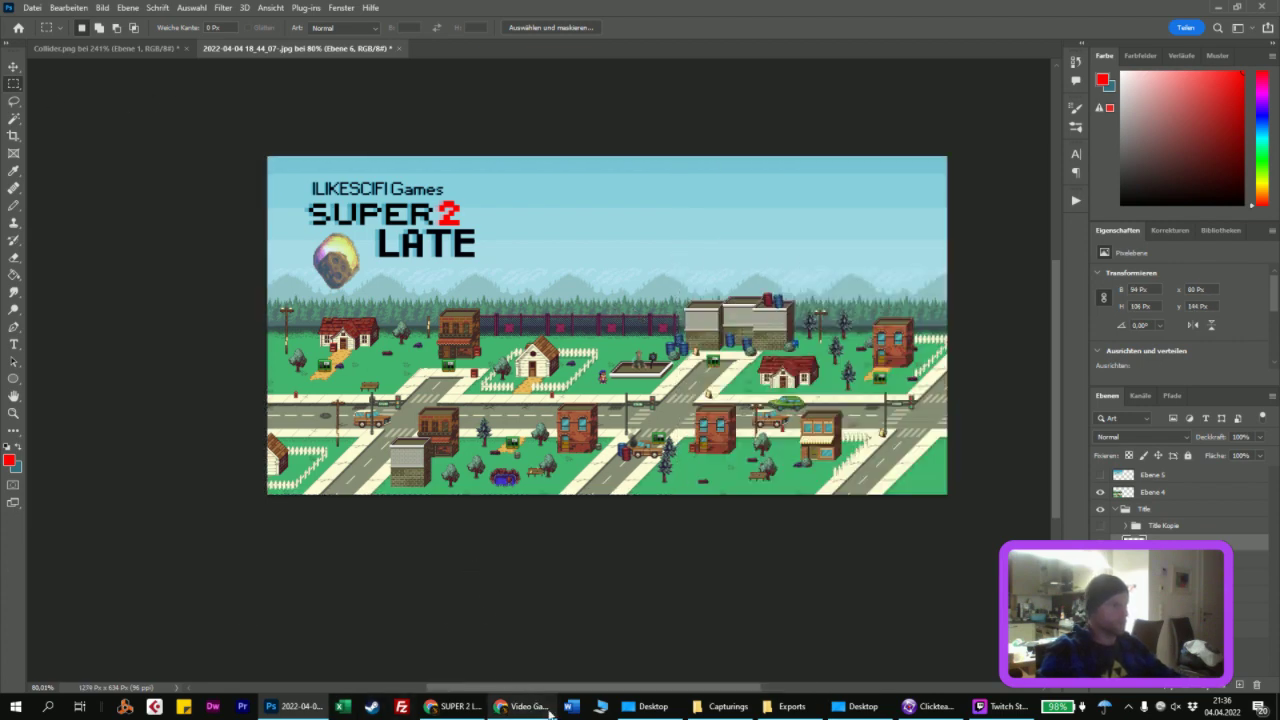
left_click(152, 48)
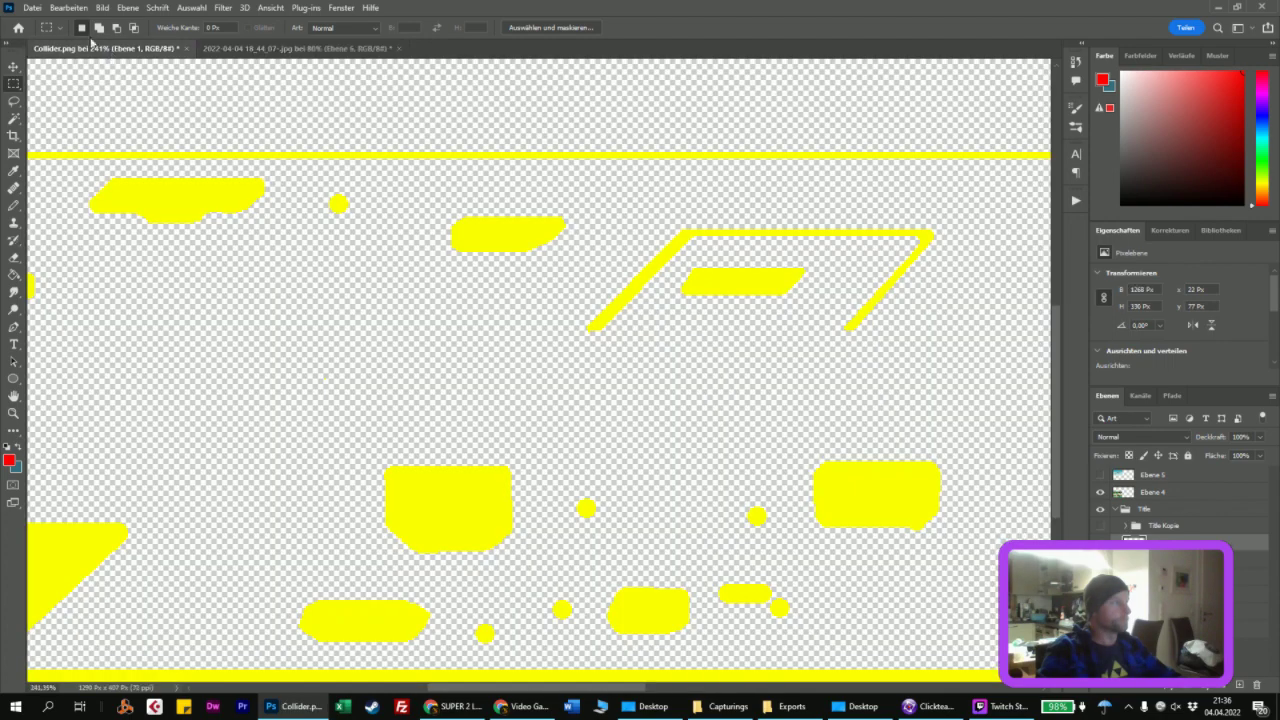
key("ctrl+w")
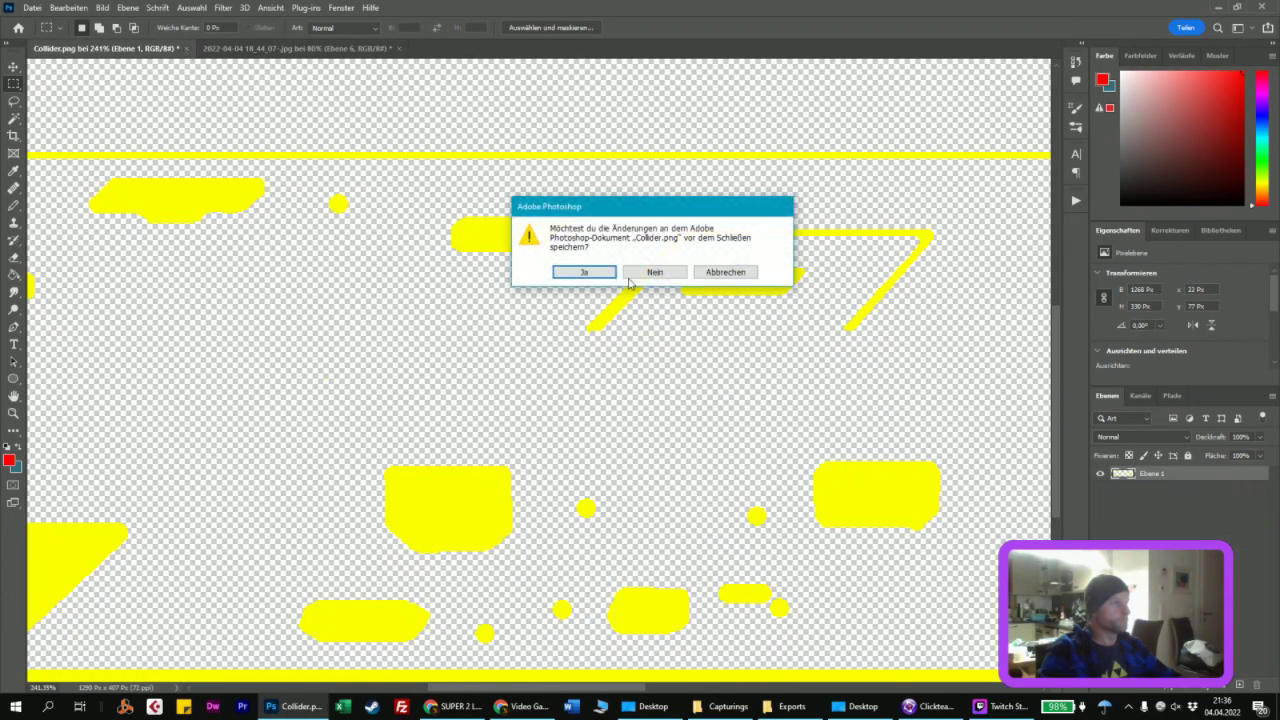
left_click(628, 275)
left_click(30, 8)
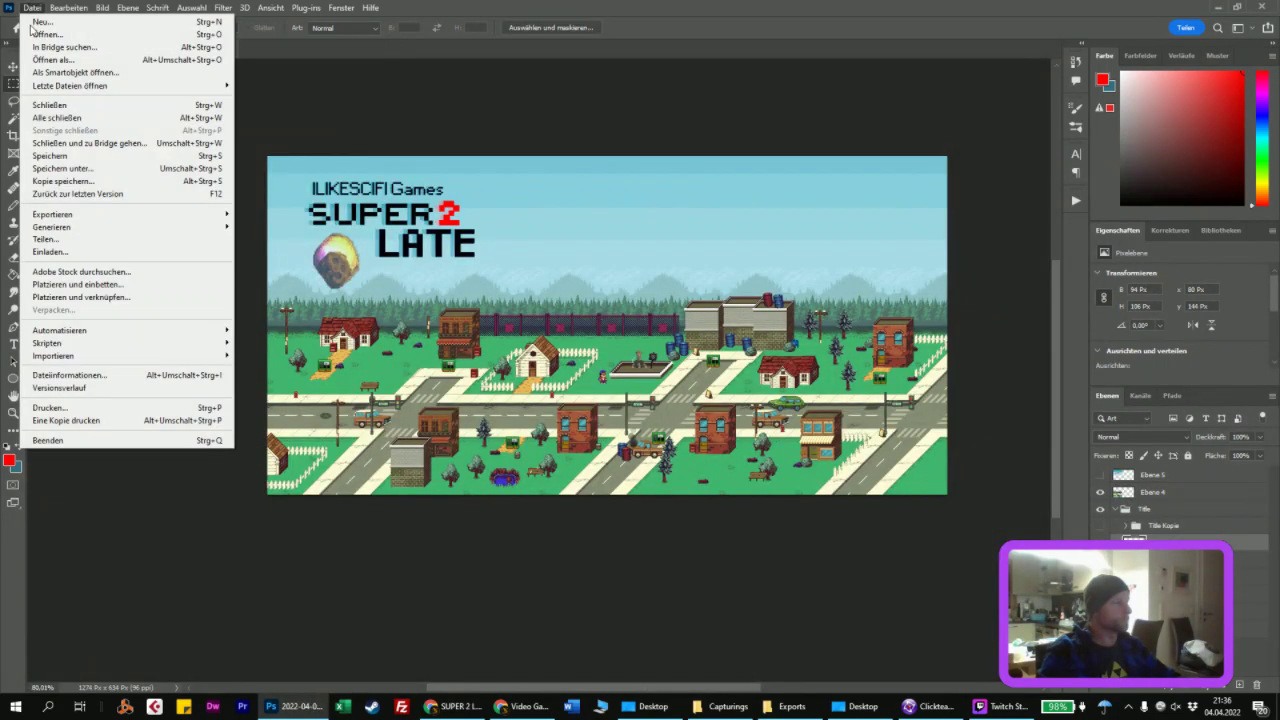
Step: Switch to File Explorer and look through the Desktop folder for the original banner image
left_click(682, 710)
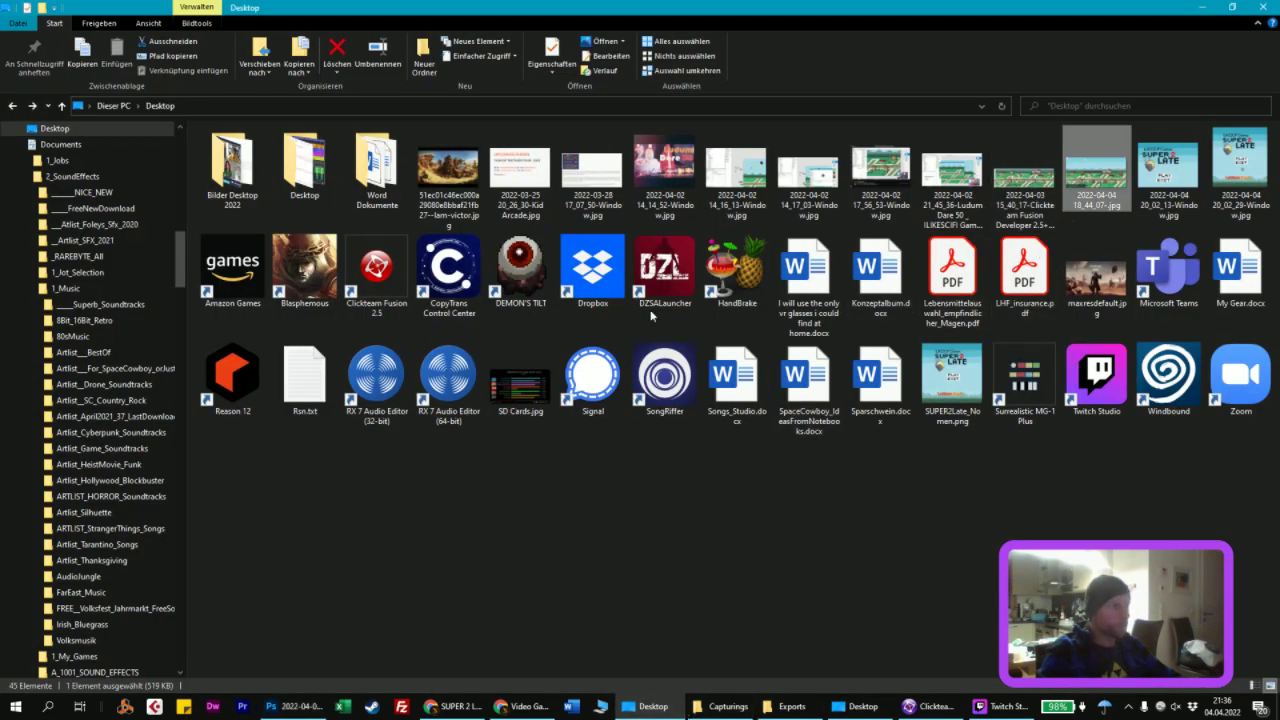
left_click(970, 478)
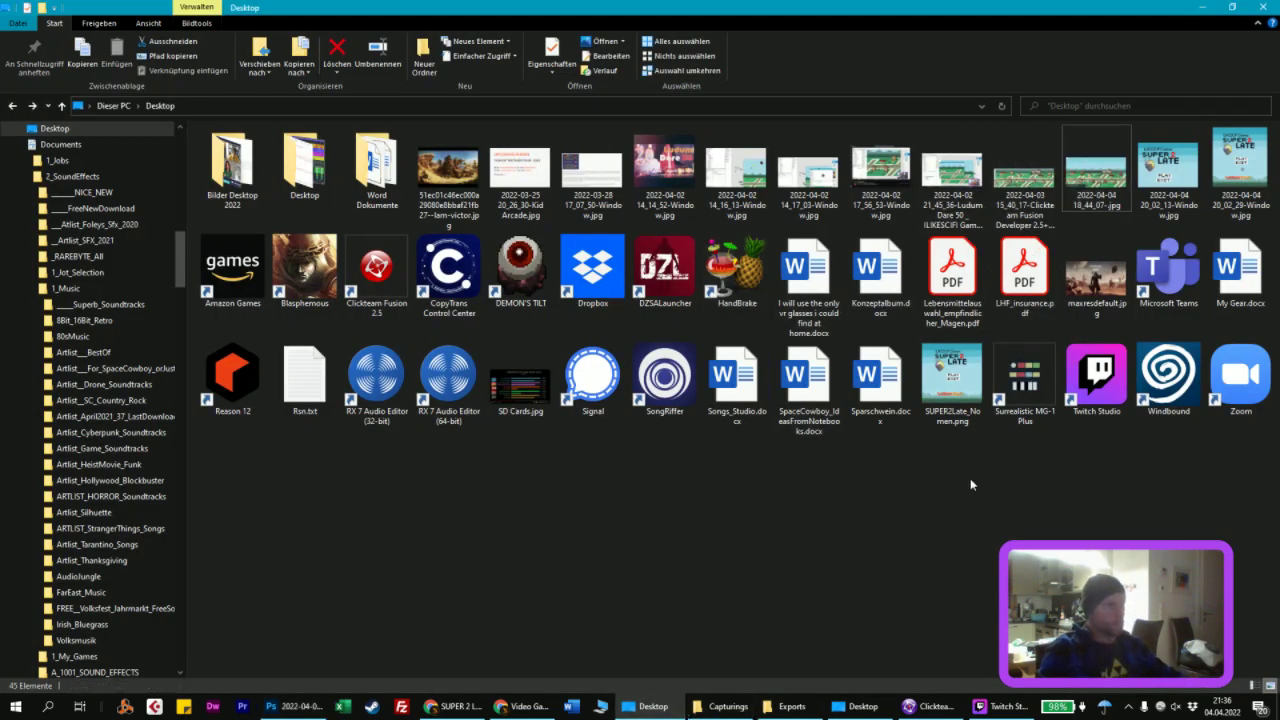
left_click(1044, 195)
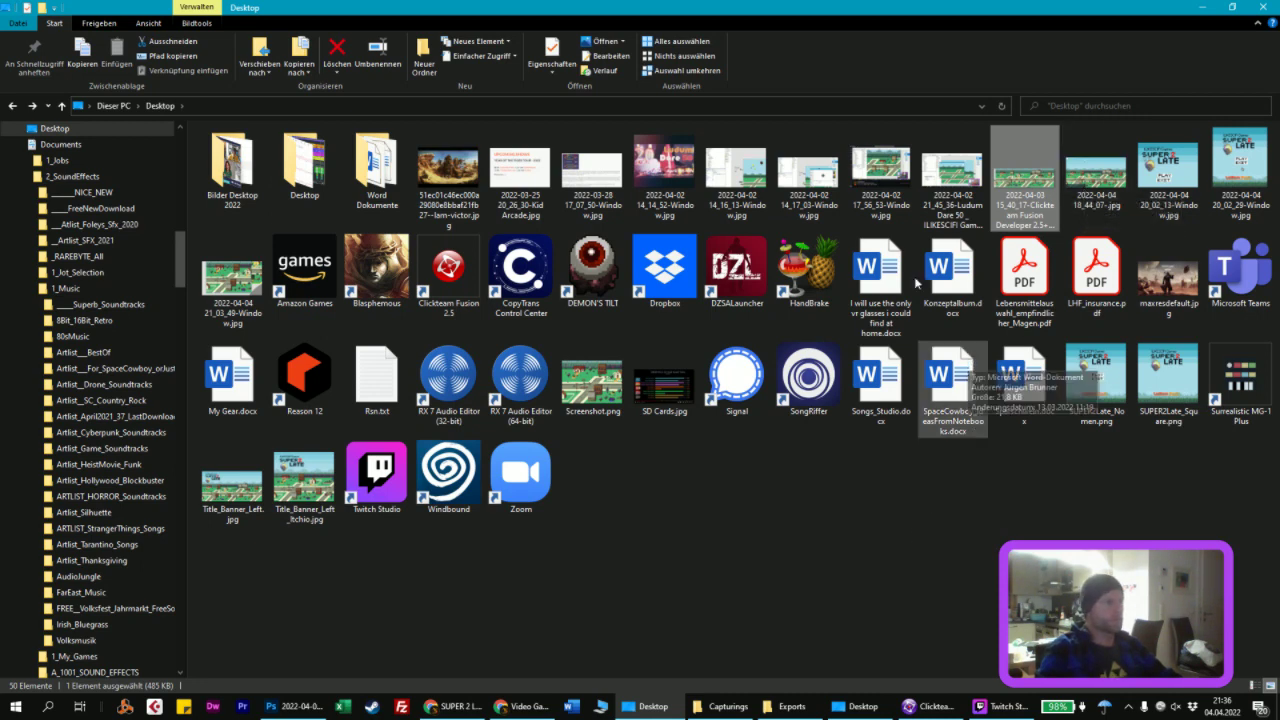
left_click(747, 185)
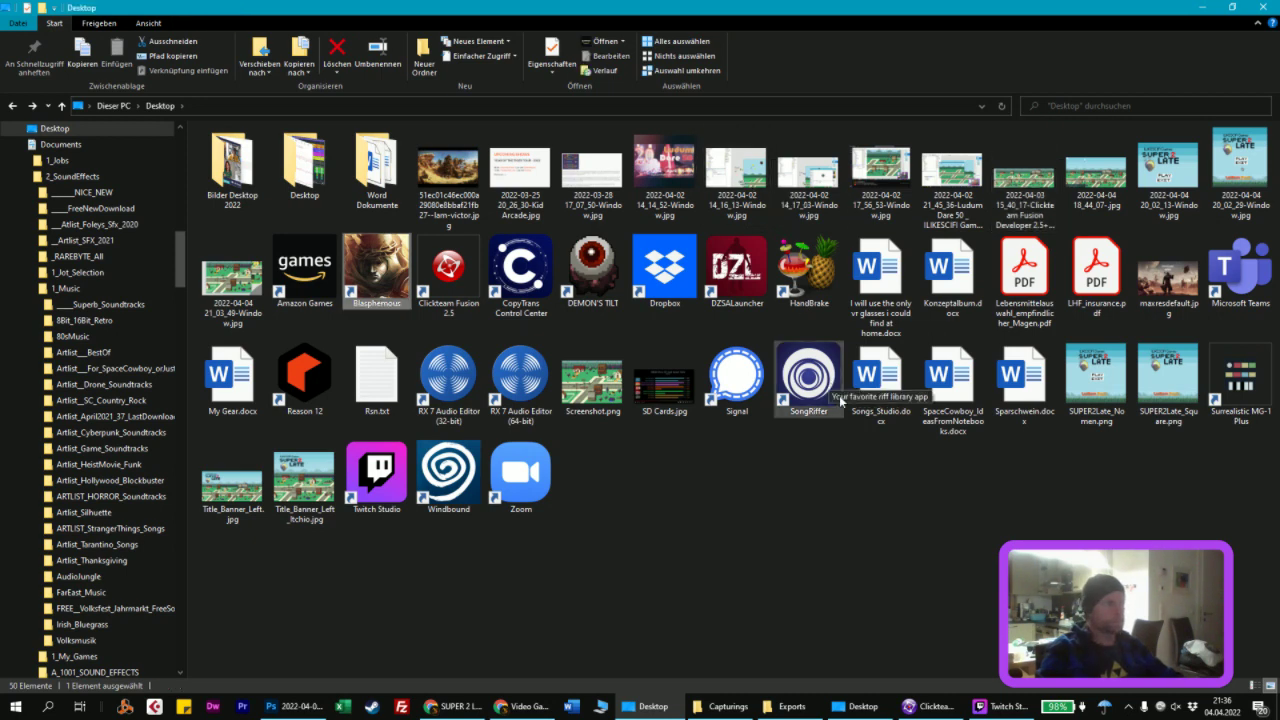
key("Home")
key("b")
key("b")
key("b")
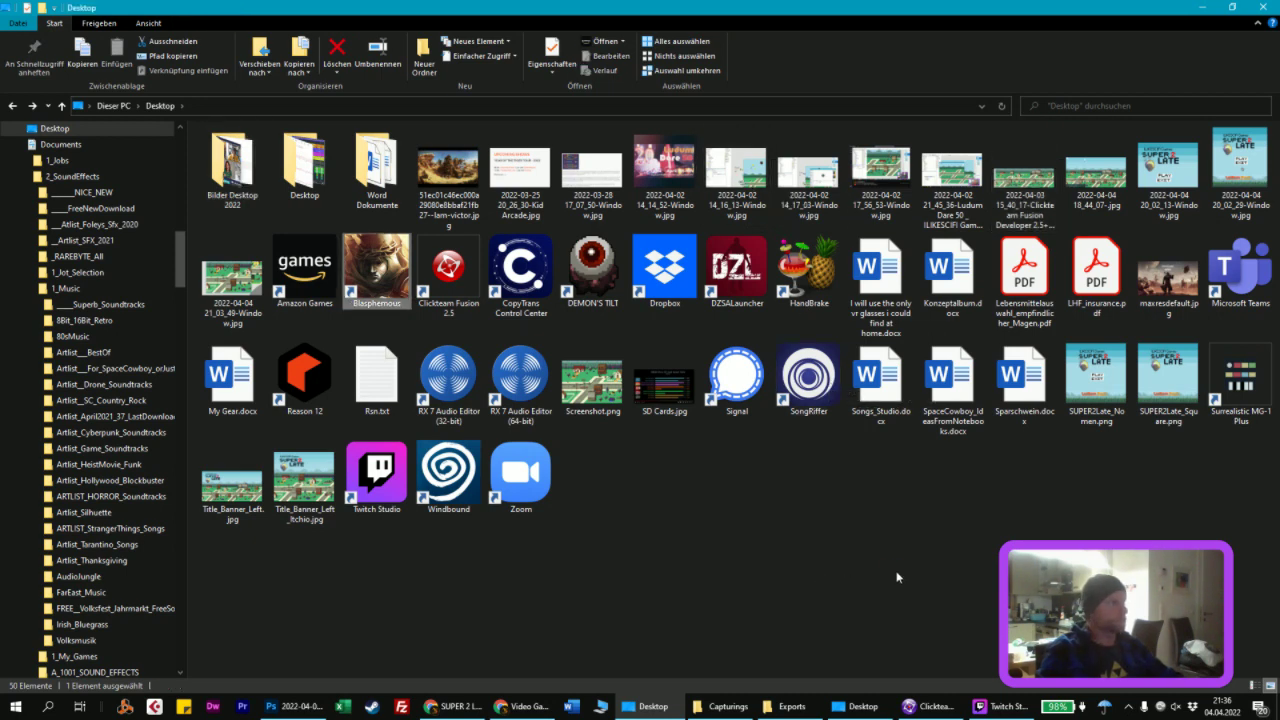
Step: Browse to the Gfx folder inside 50_Delay the inevitable and open BAnner3.jpg in Photoshop
left_click(790, 706)
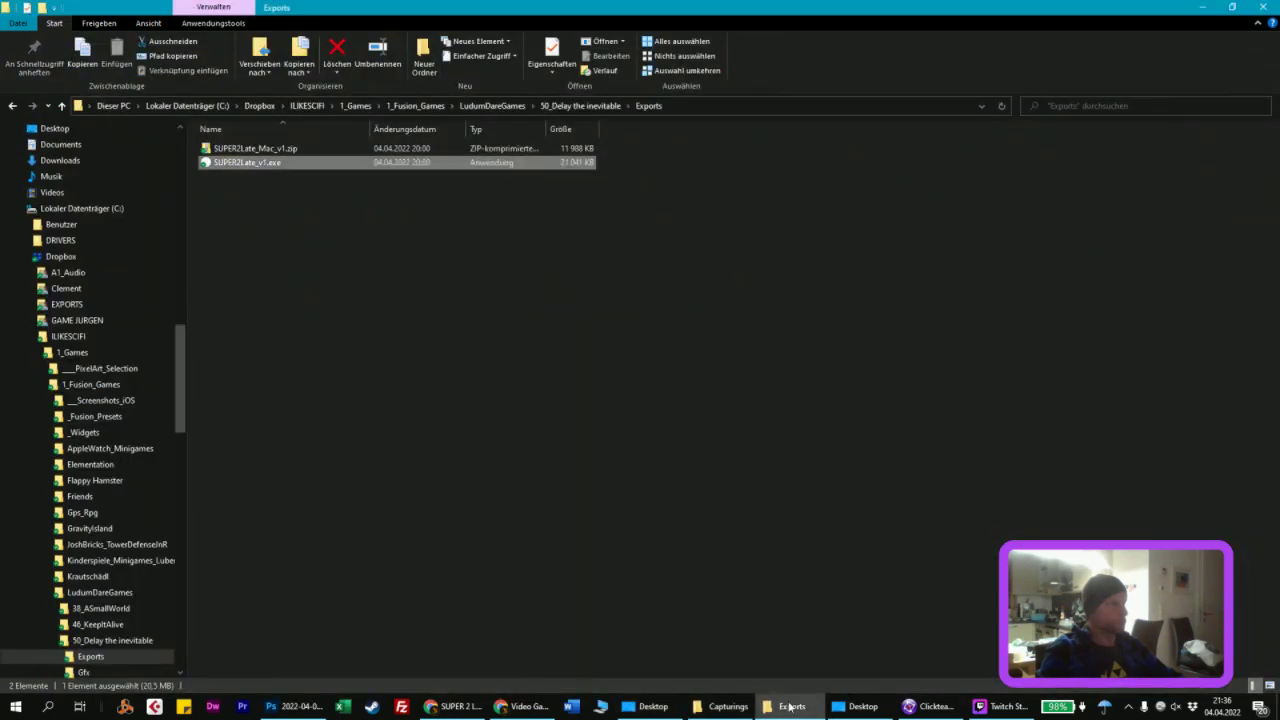
left_click(497, 108)
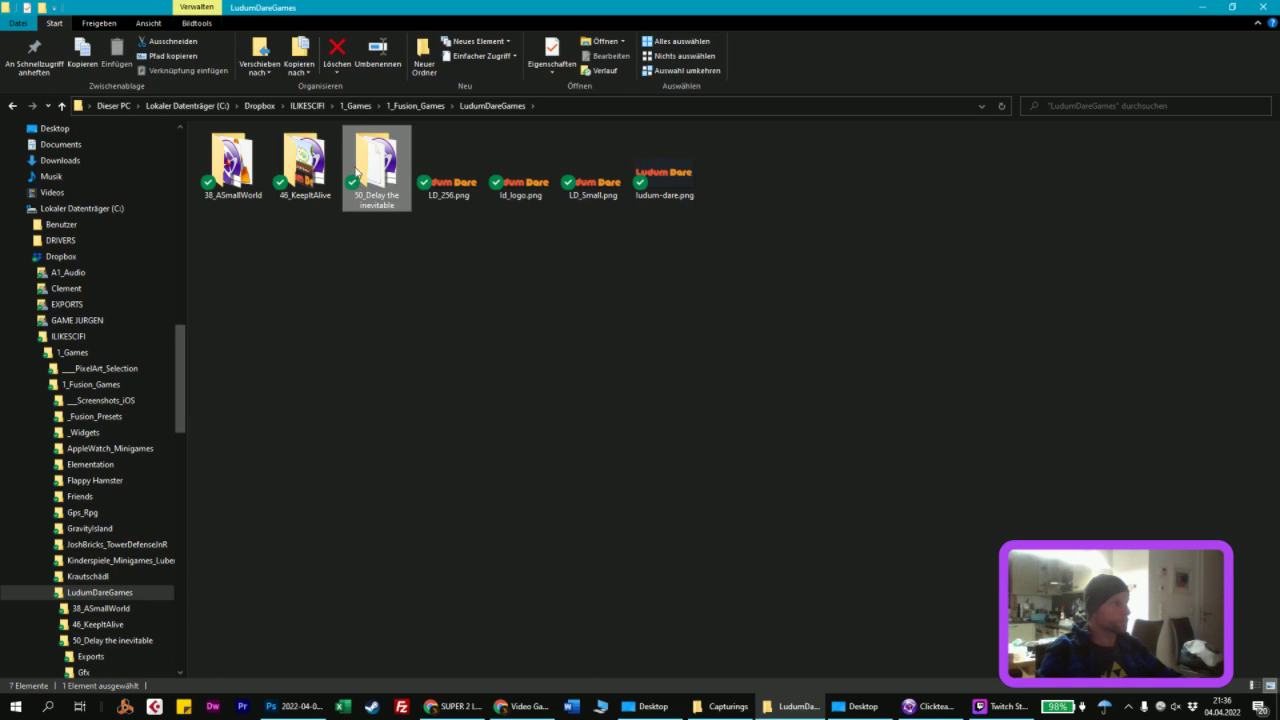
double_click(356, 170)
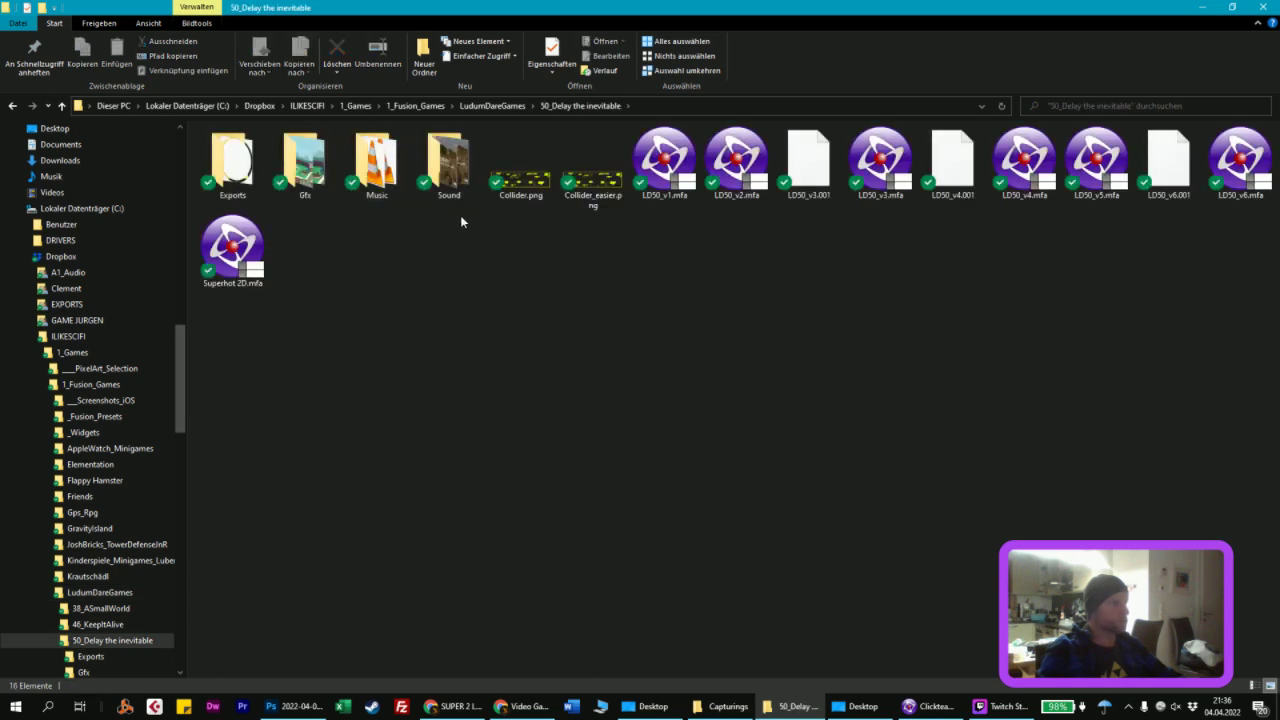
double_click(304, 165)
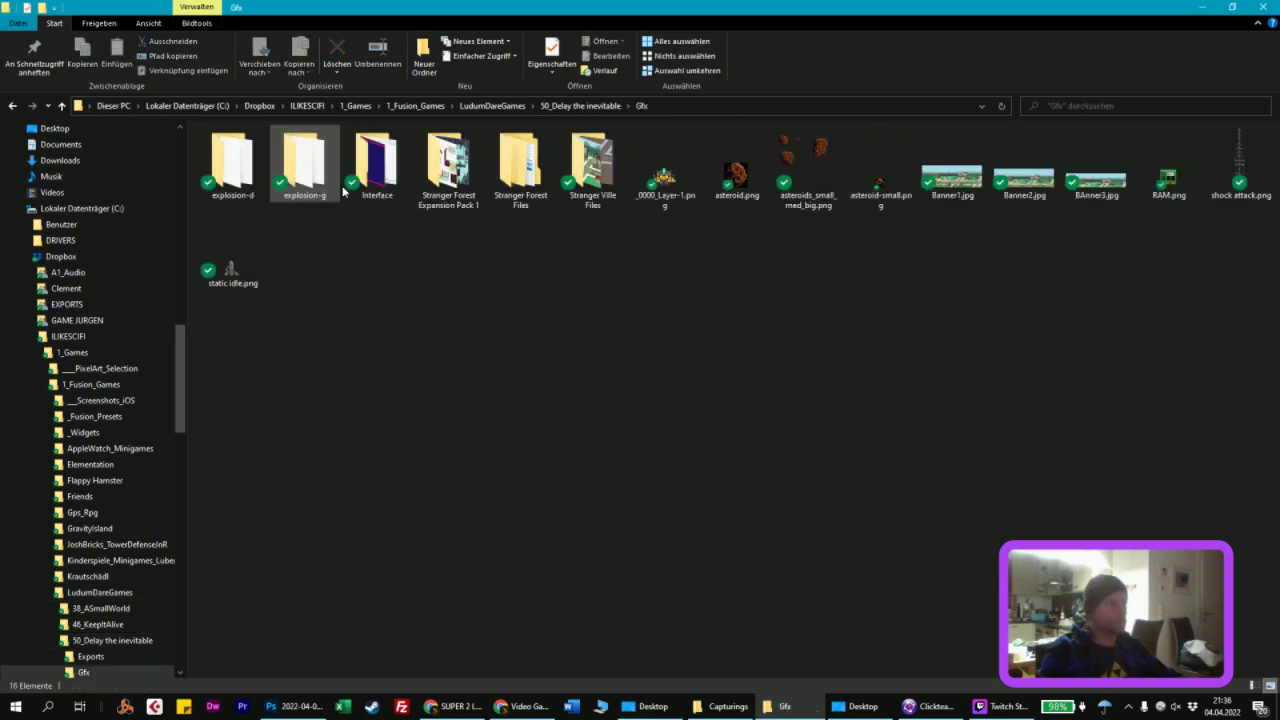
left_click(1098, 186)
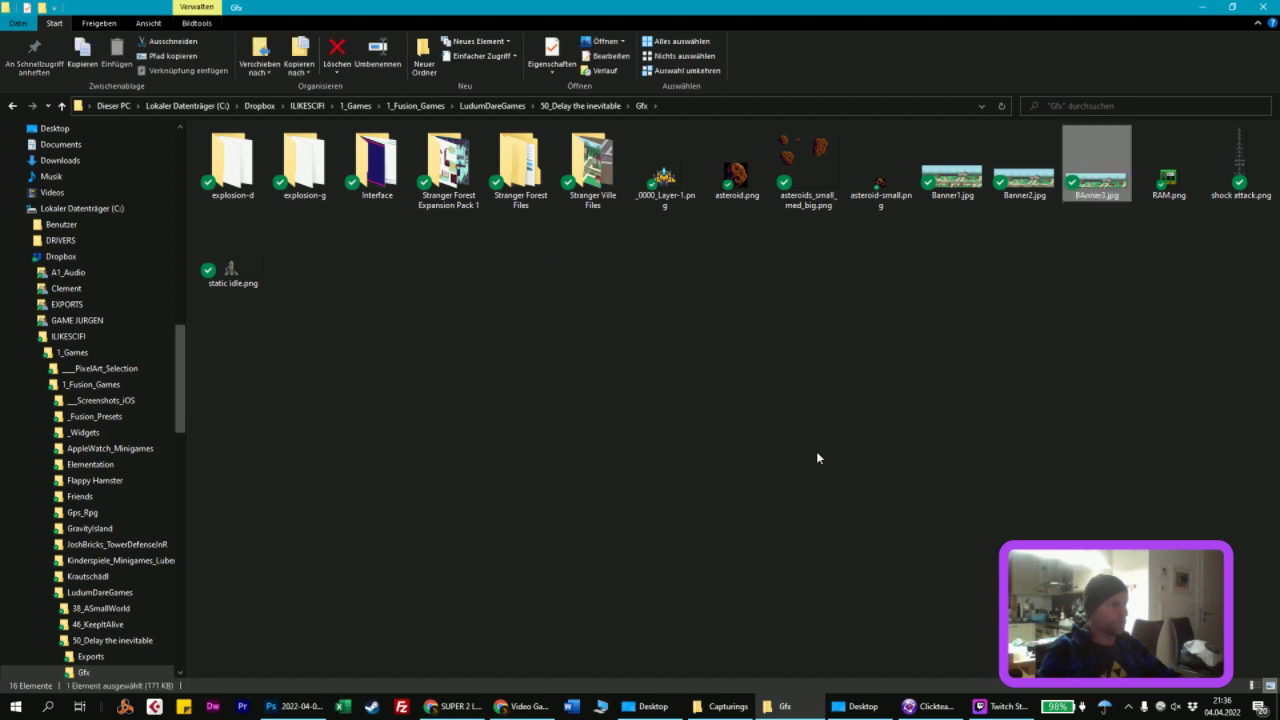
left_click_drag(817, 458, 285, 44)
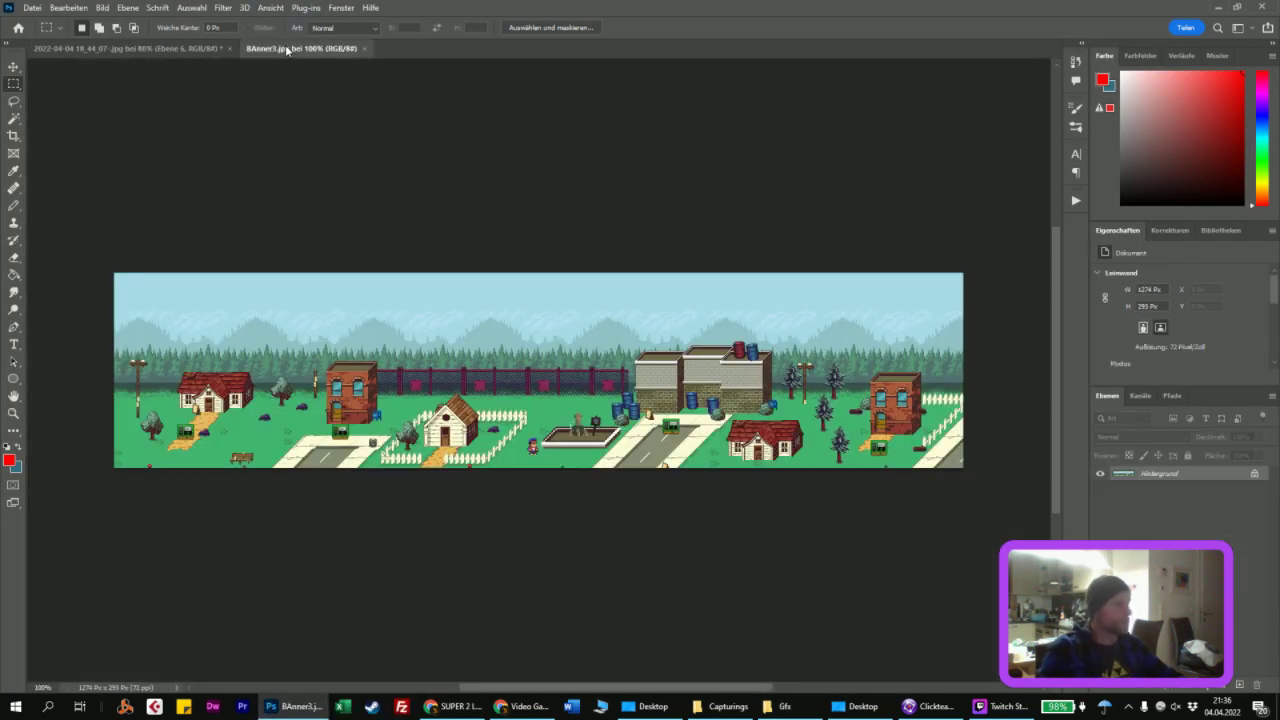
Step: Convert the BAnner3.jpg background into a regular layer and set its opacity to 60%
double_click(1112, 472)
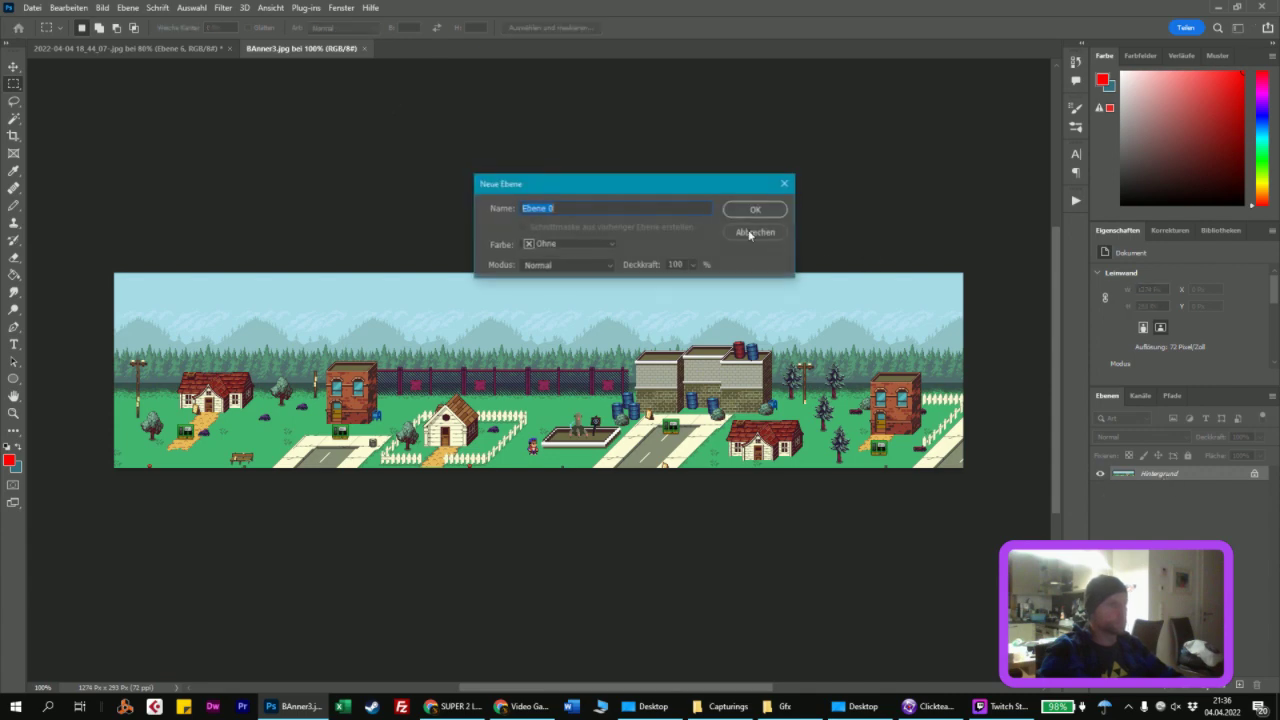
left_click(749, 209)
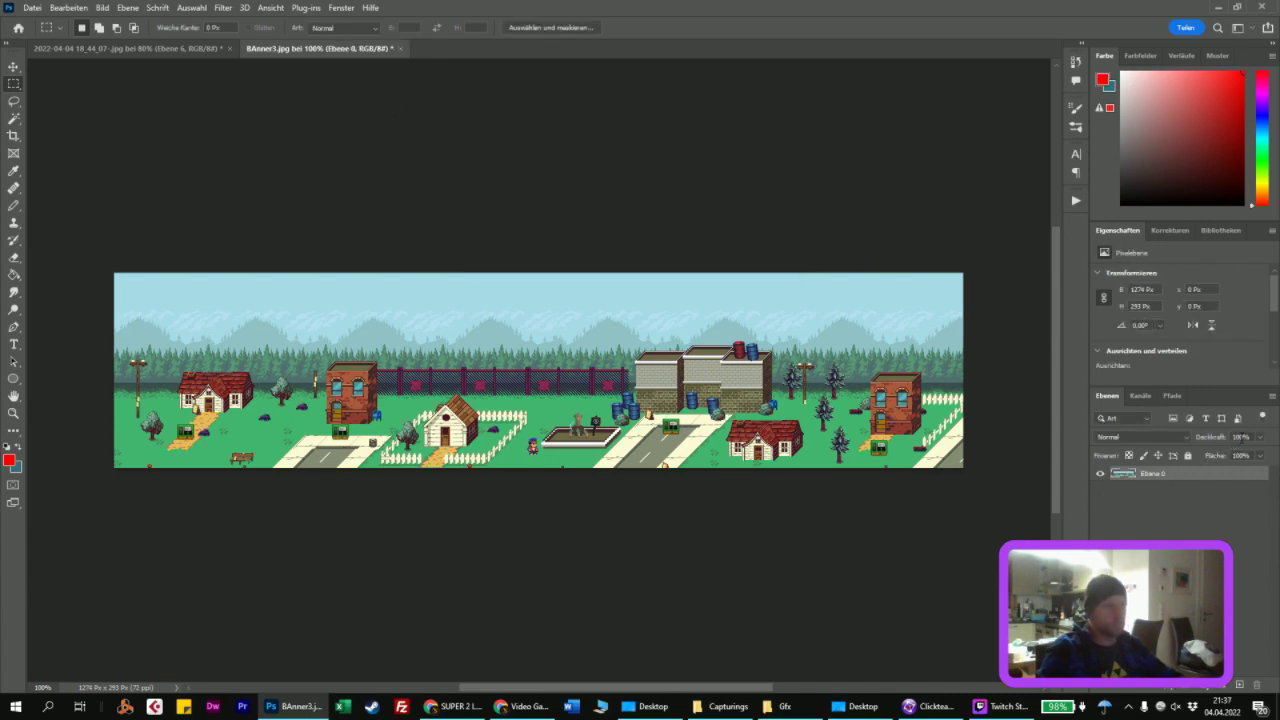
type("60")
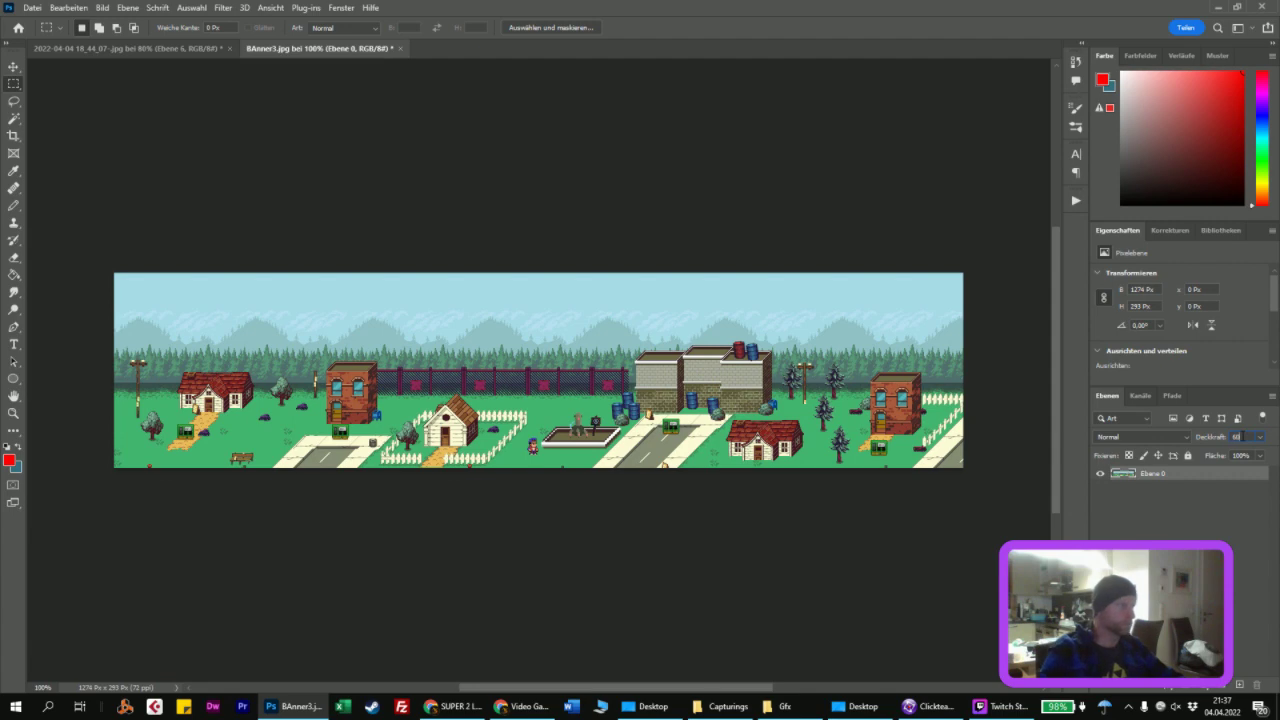
key("Return")
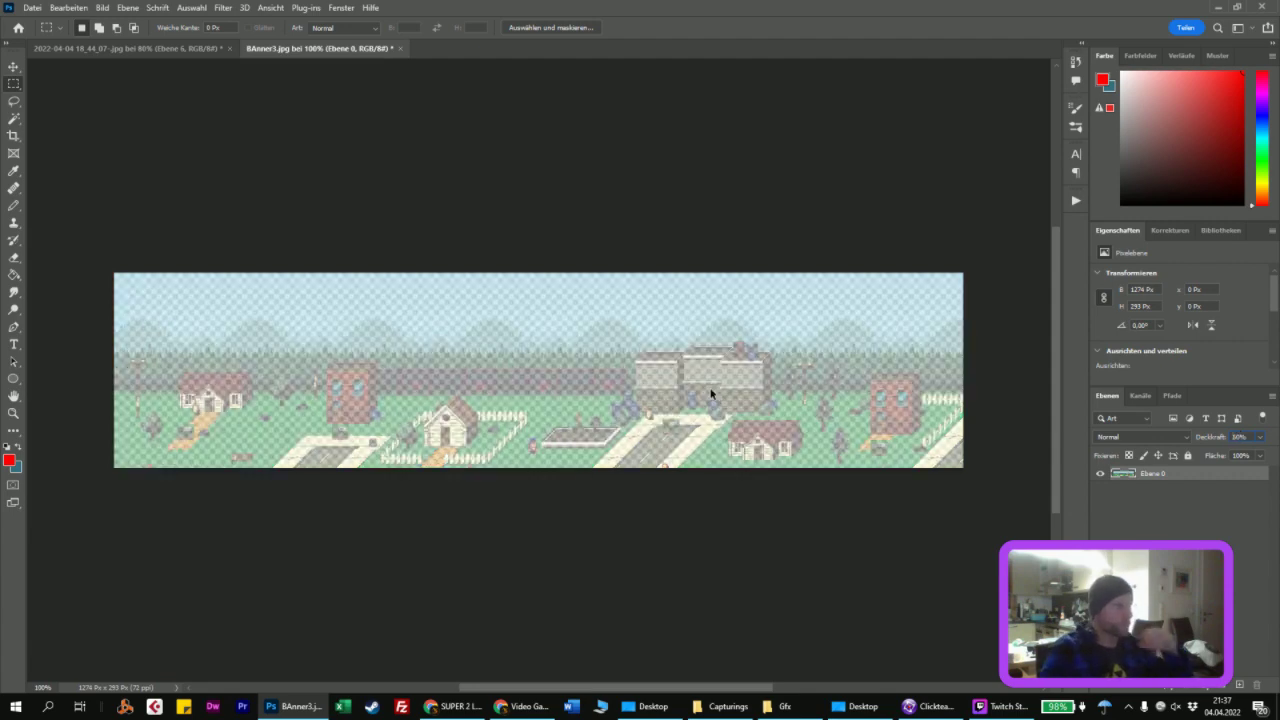
Step: Export the faded banner for web as a JPEG named Banner_75 on the Desktop
key("ctrl+alt+shift+s")
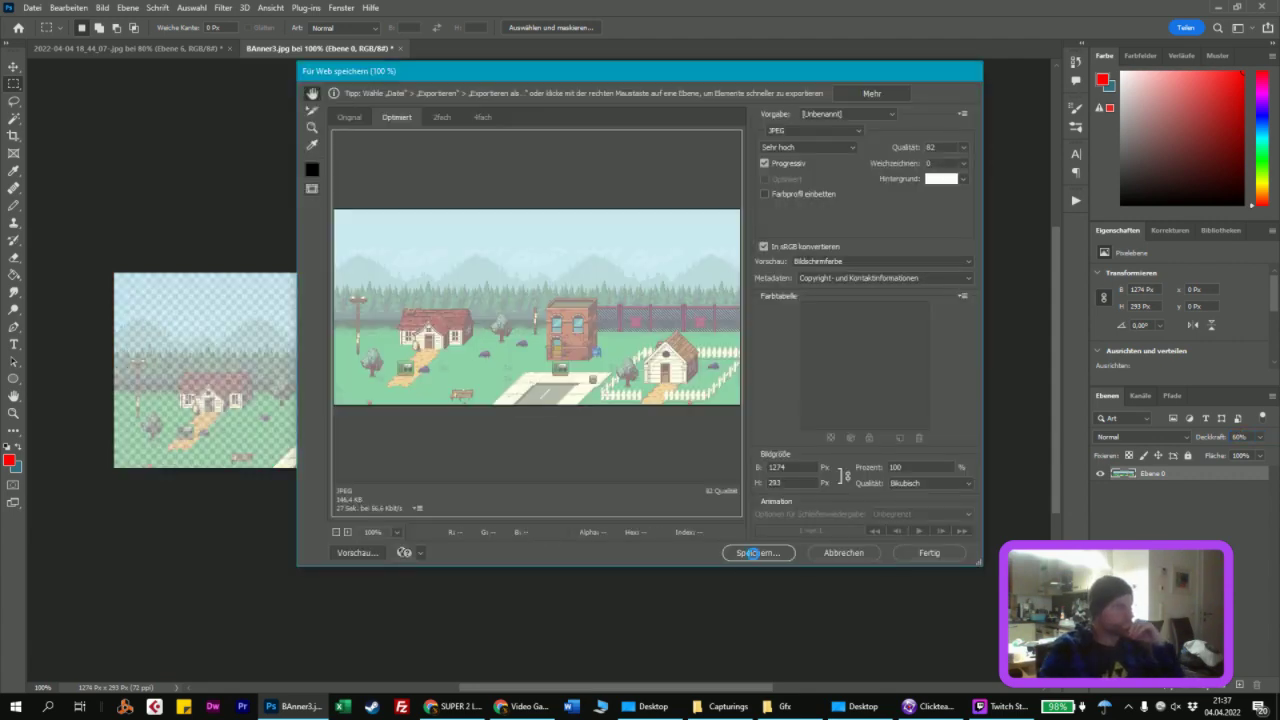
left_click(753, 553)
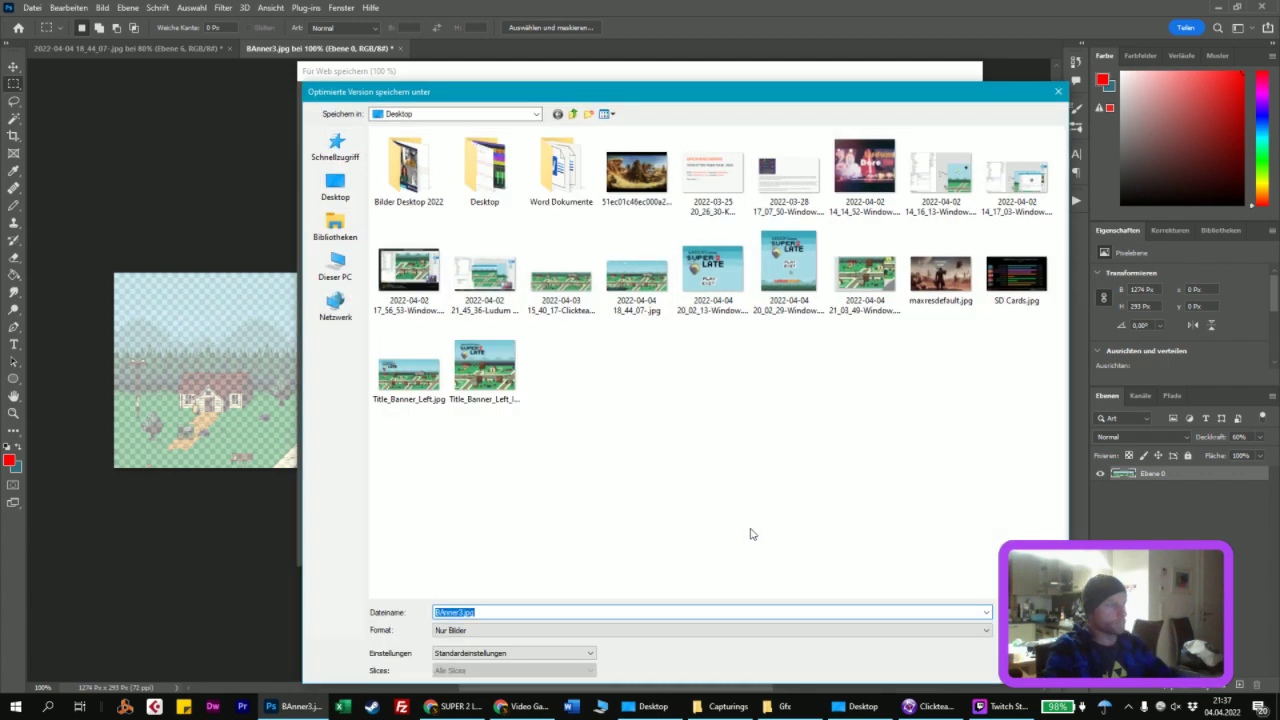
type("BAnn")
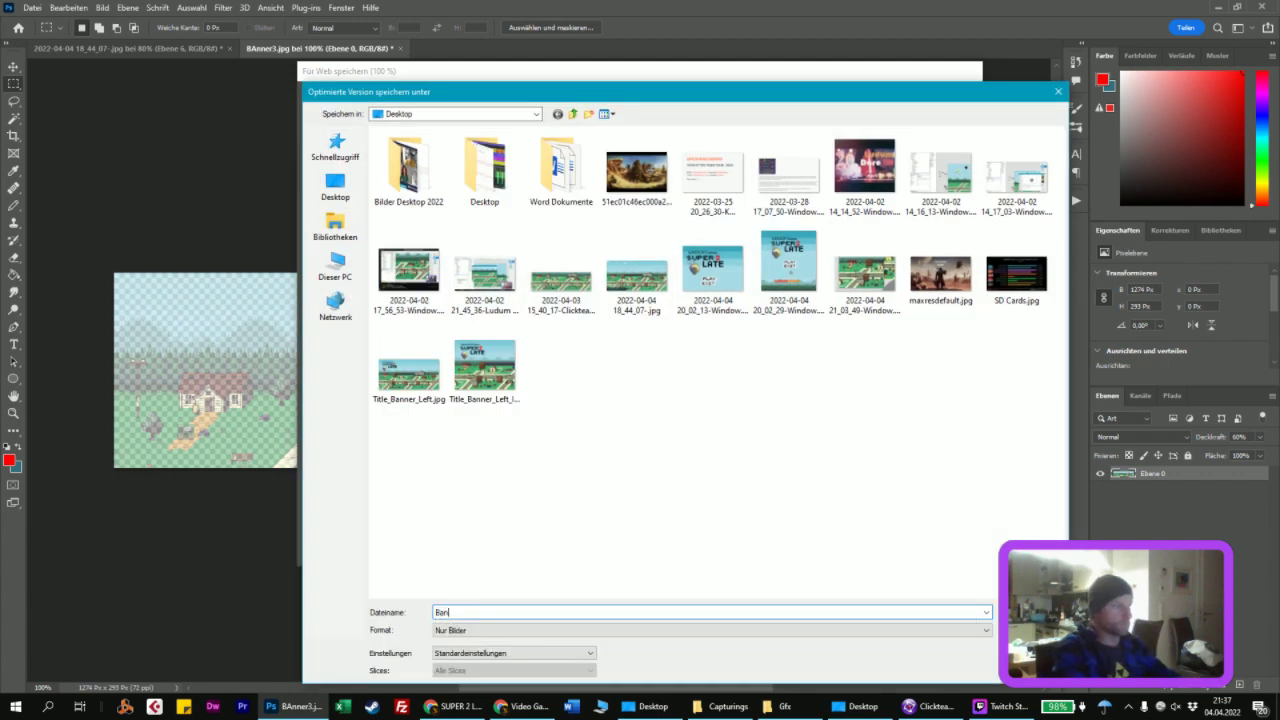
type("er_TS")
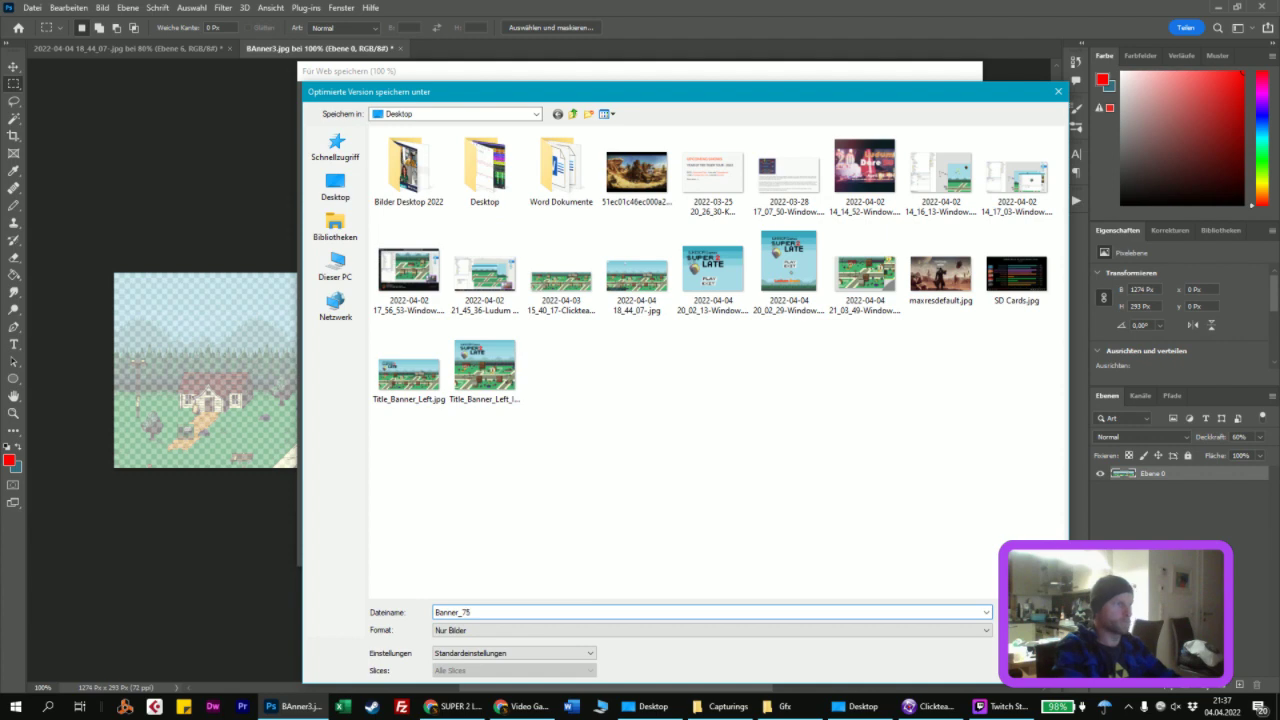
key("Return")
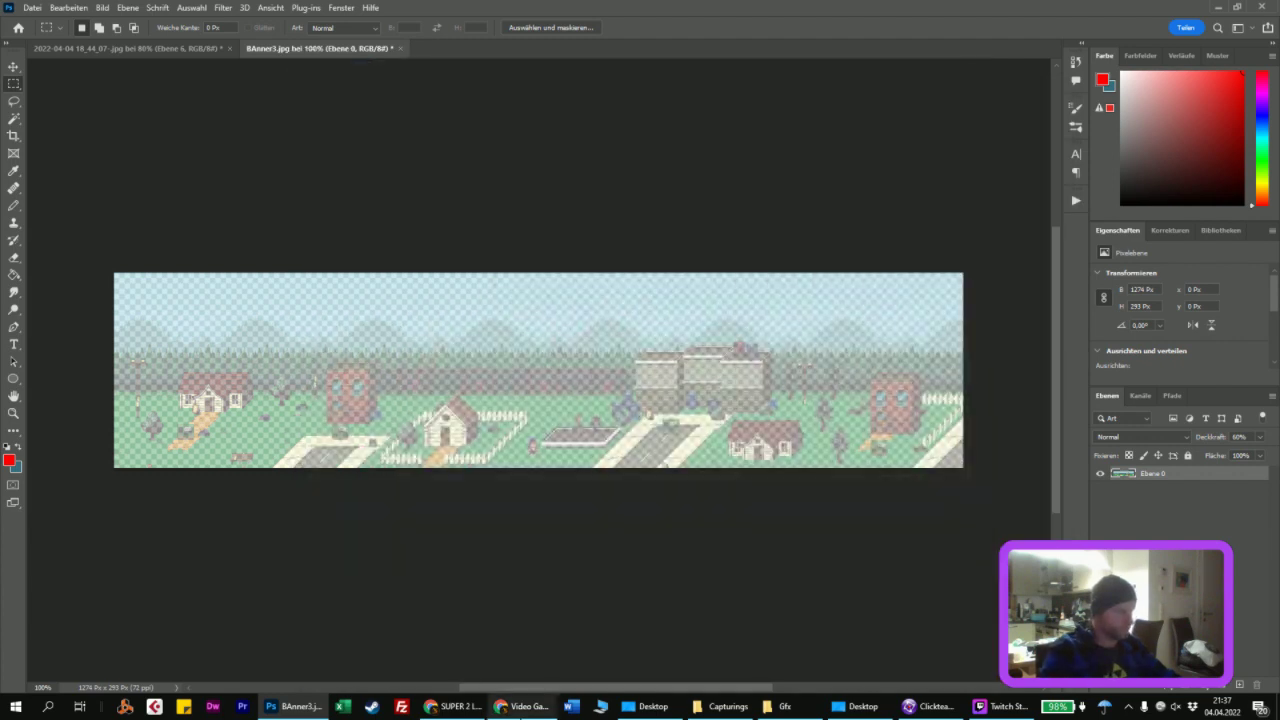
Step: Switch to the itch.io theme editor and upload Banner_75.jpg from the Desktop as the banner image
left_click(455, 706)
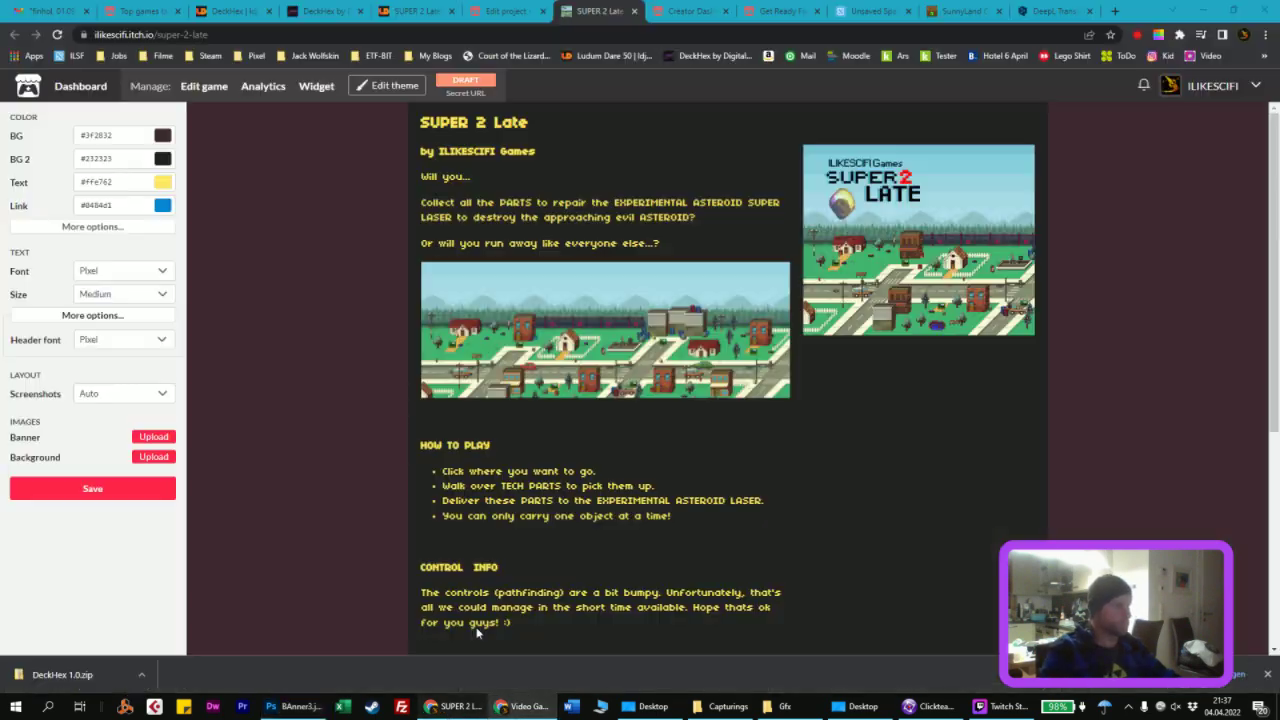
left_click(153, 438)
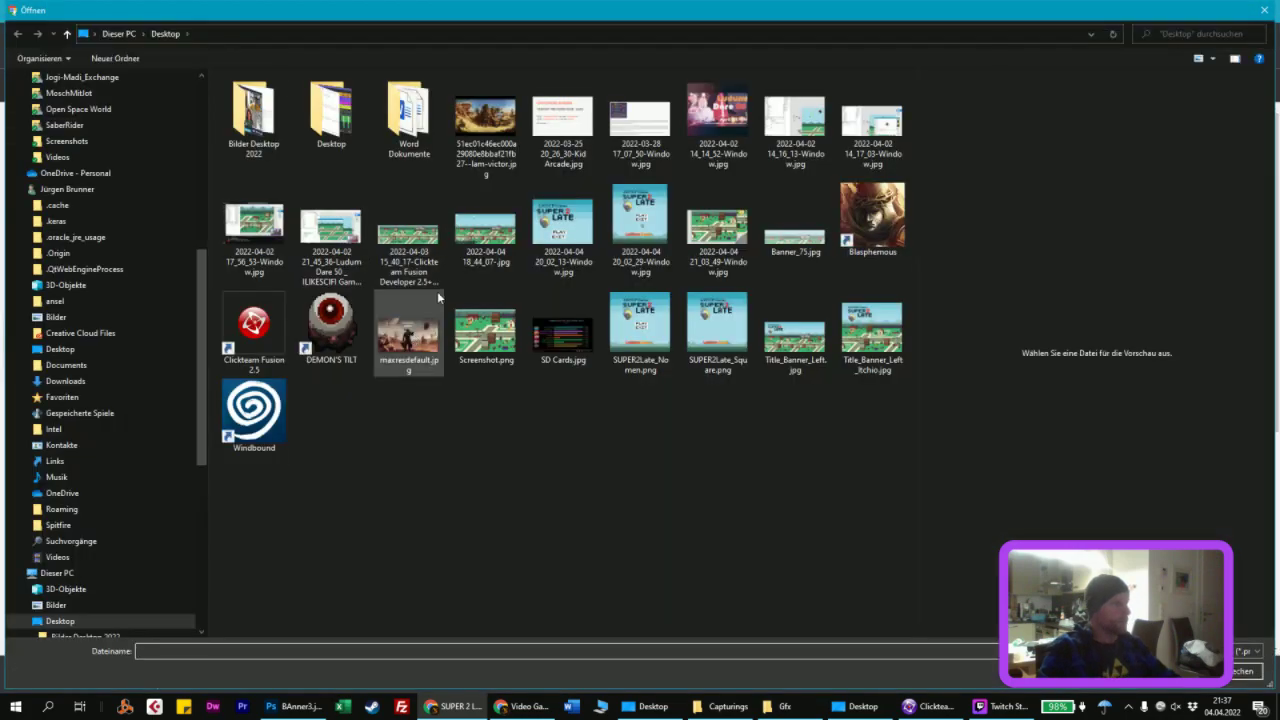
double_click(800, 250)
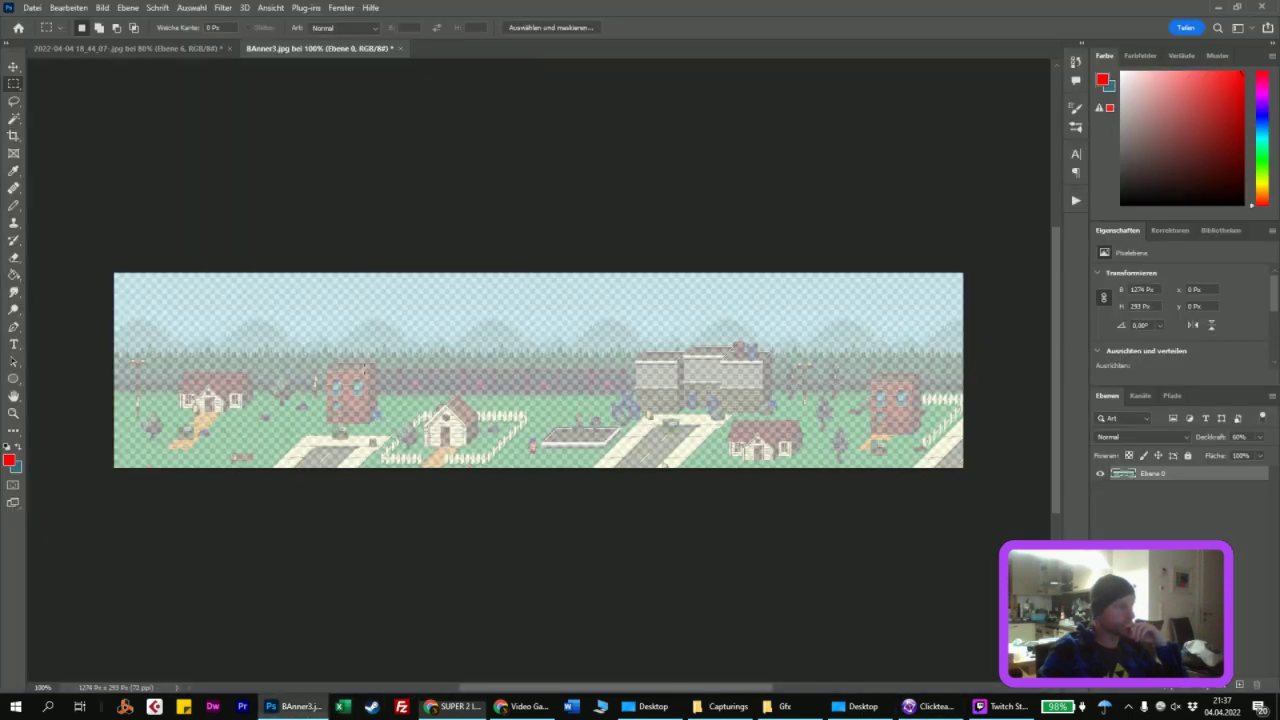
Step: Locate Title_Banner_Left.jpg in the Desktop folder, closing the spare Desktop window, and open the image in Photoshop as its own document
left_click(294, 706)
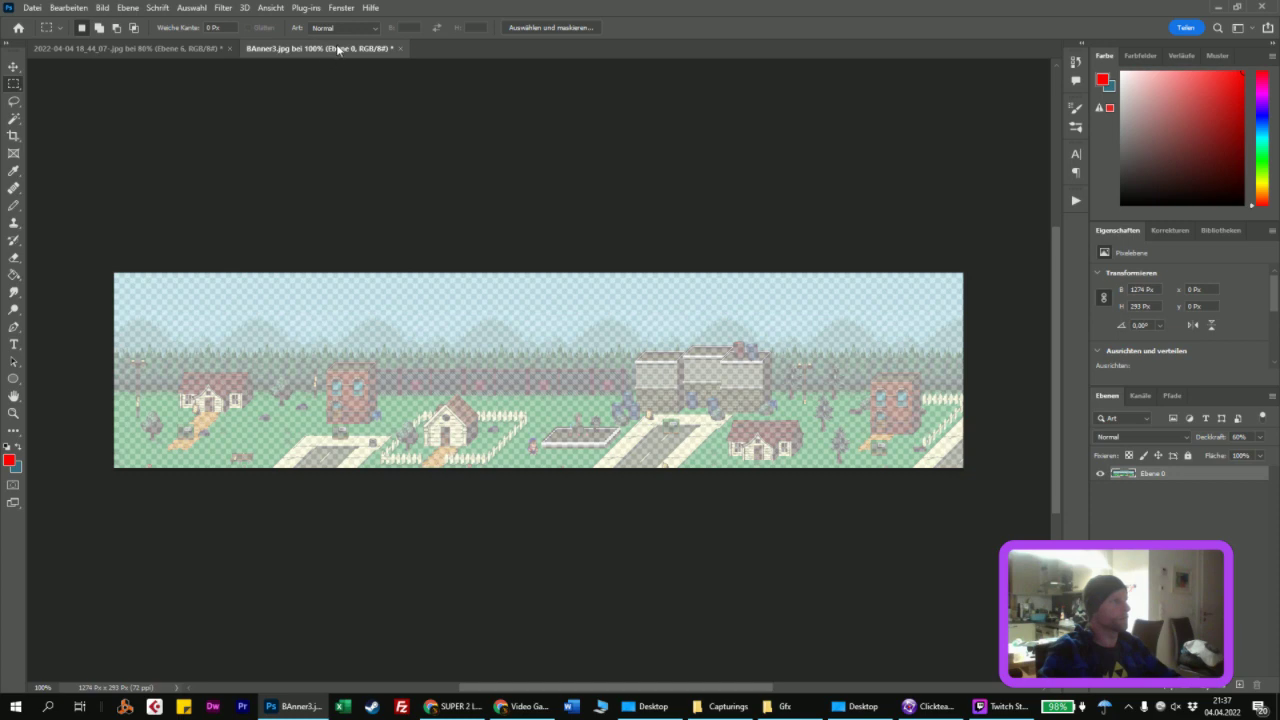
left_click(781, 710)
left_click(986, 491)
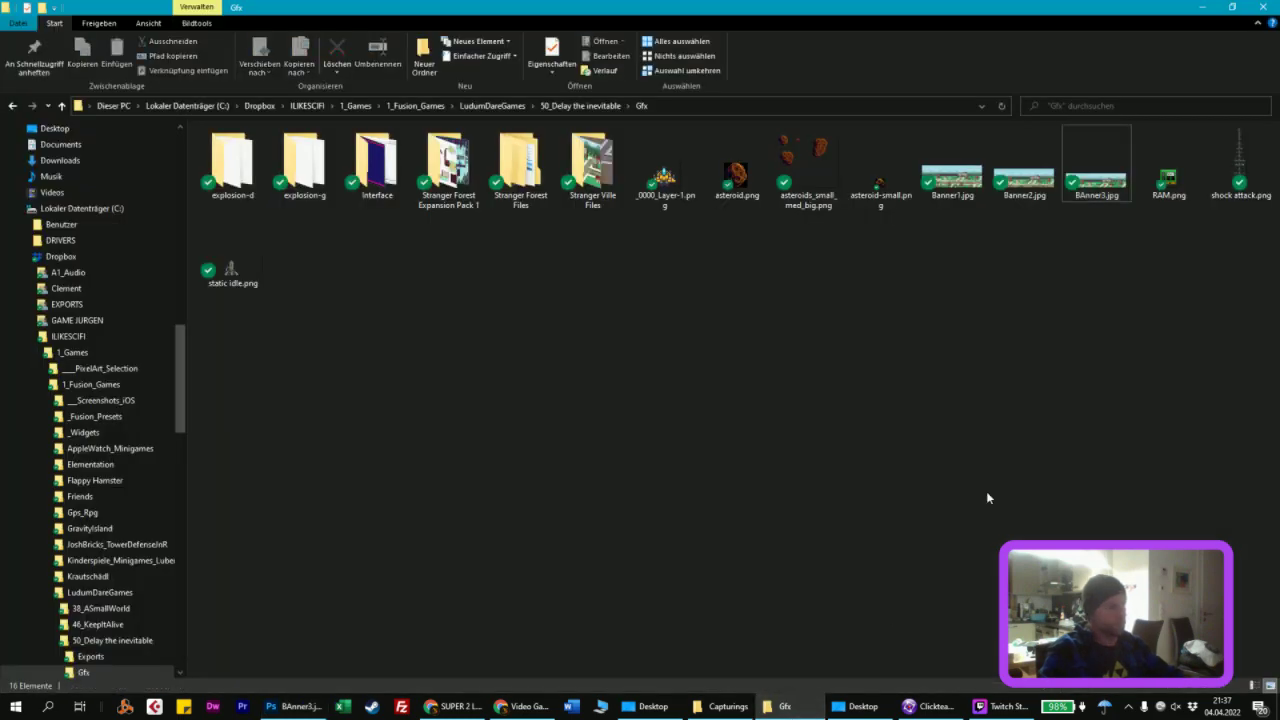
left_click(684, 707)
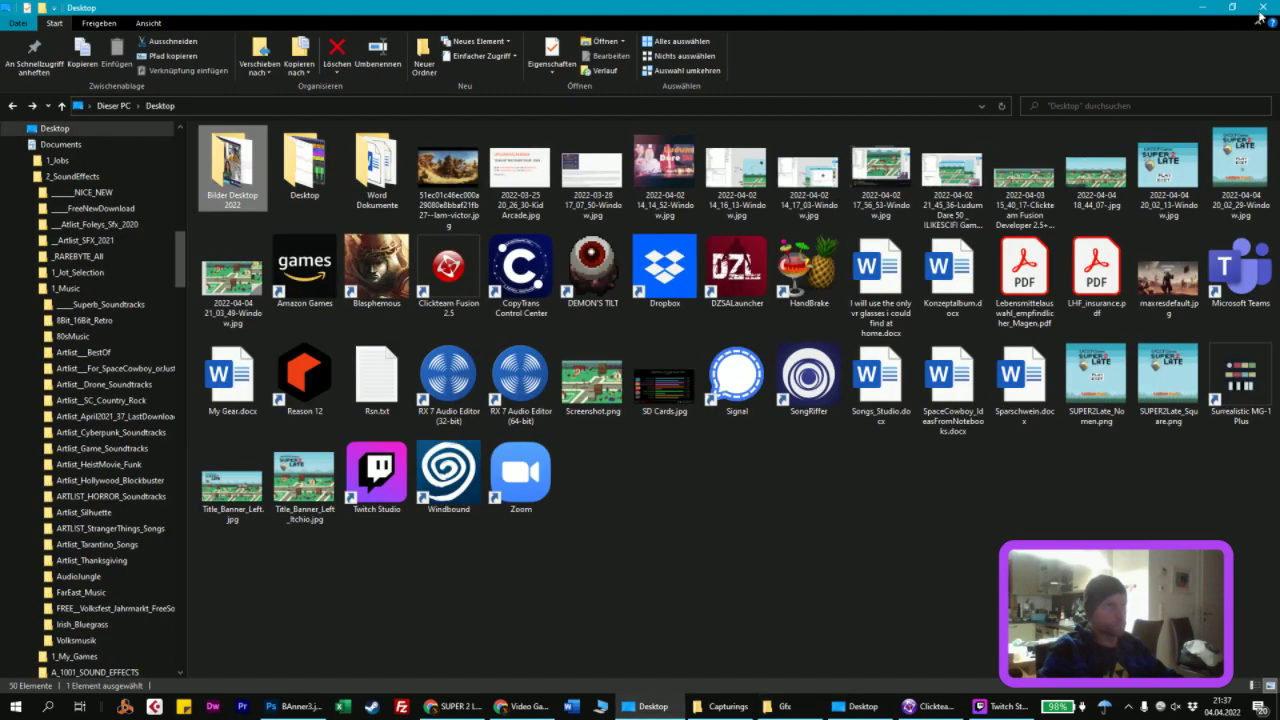
left_click(1262, 7)
left_click(833, 708)
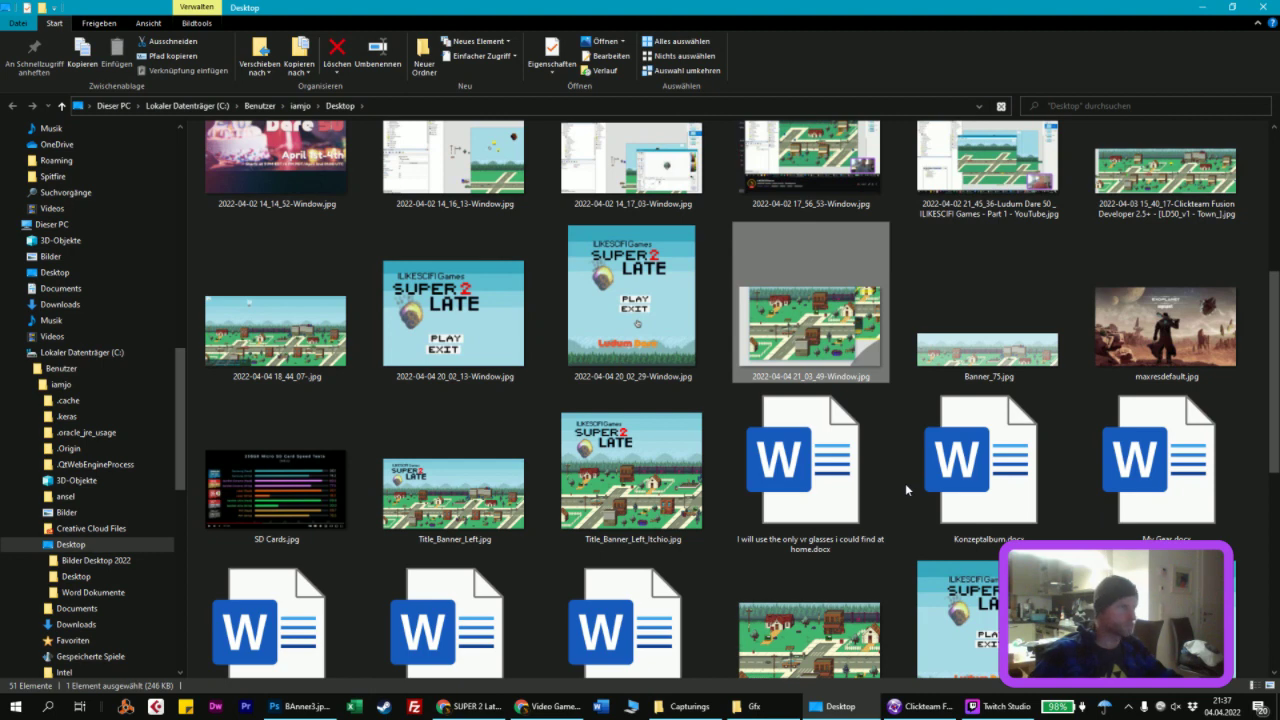
left_click(462, 472)
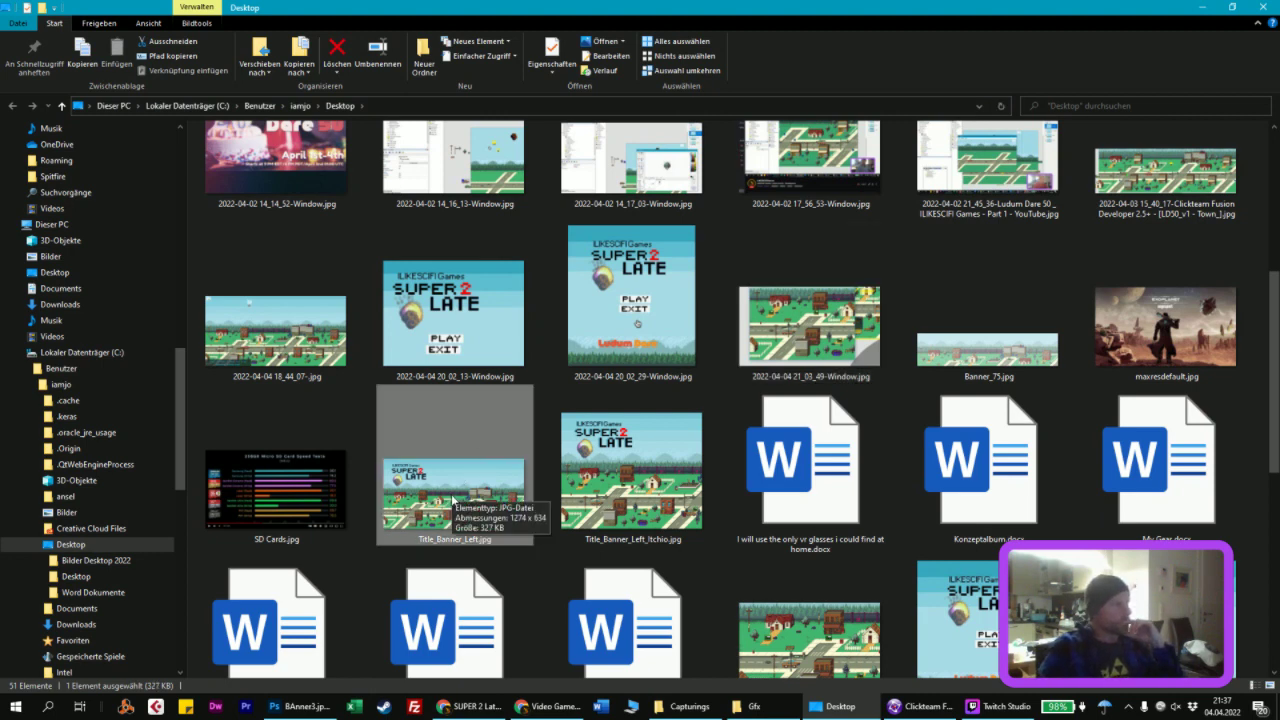
left_click_drag(444, 526, 427, 52)
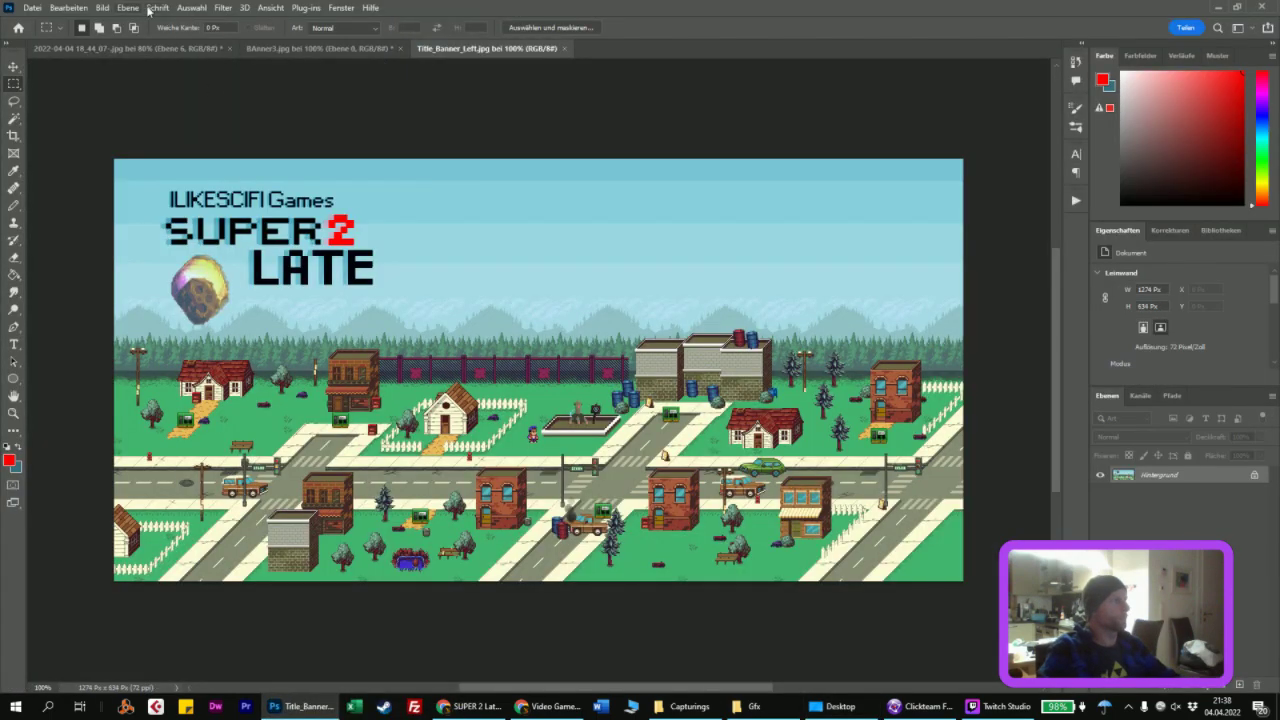
Step: Start a Tilt-Shift blur on the title image and move its focus centre down onto the fountain in the town
left_click(231, 9)
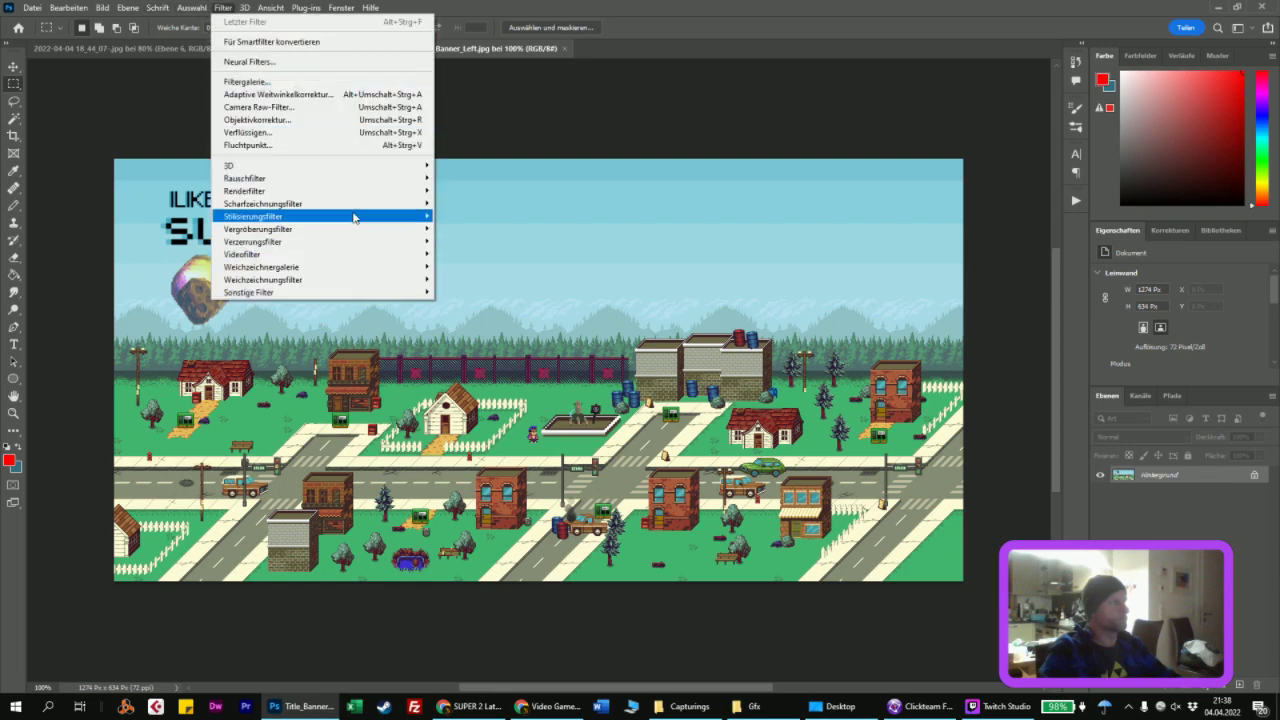
mouse_move(405, 280)
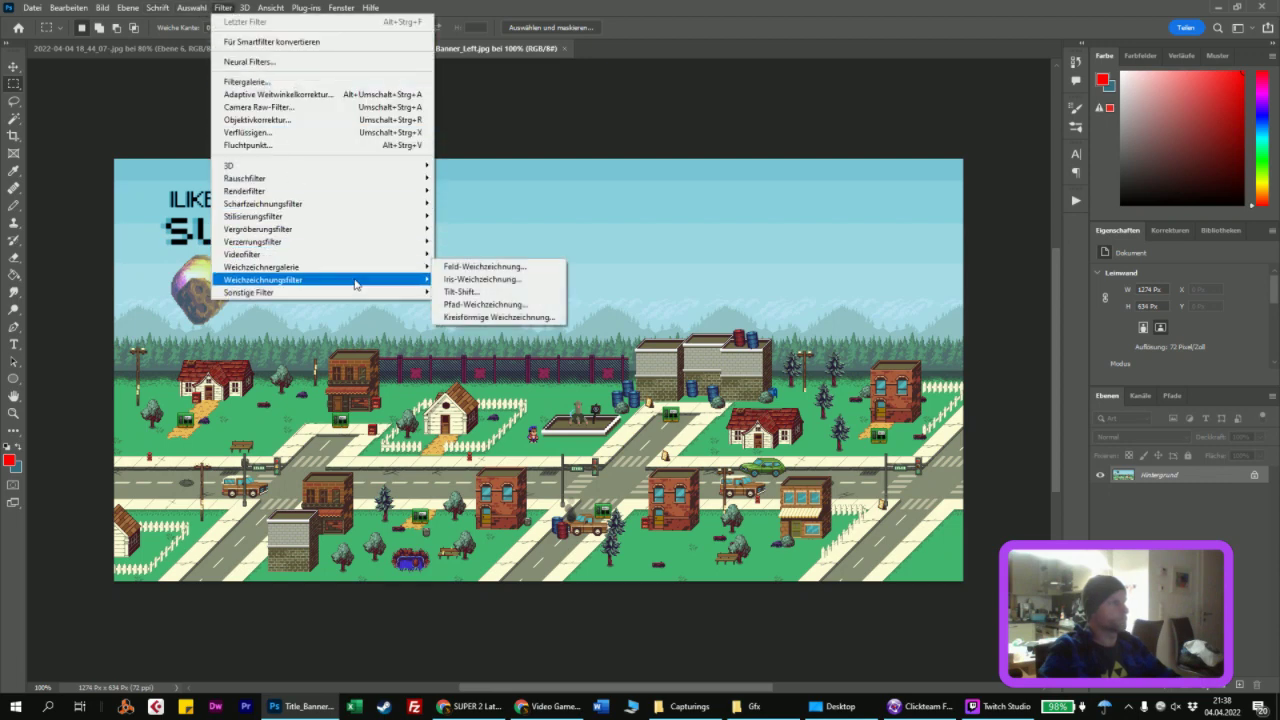
left_click(484, 291)
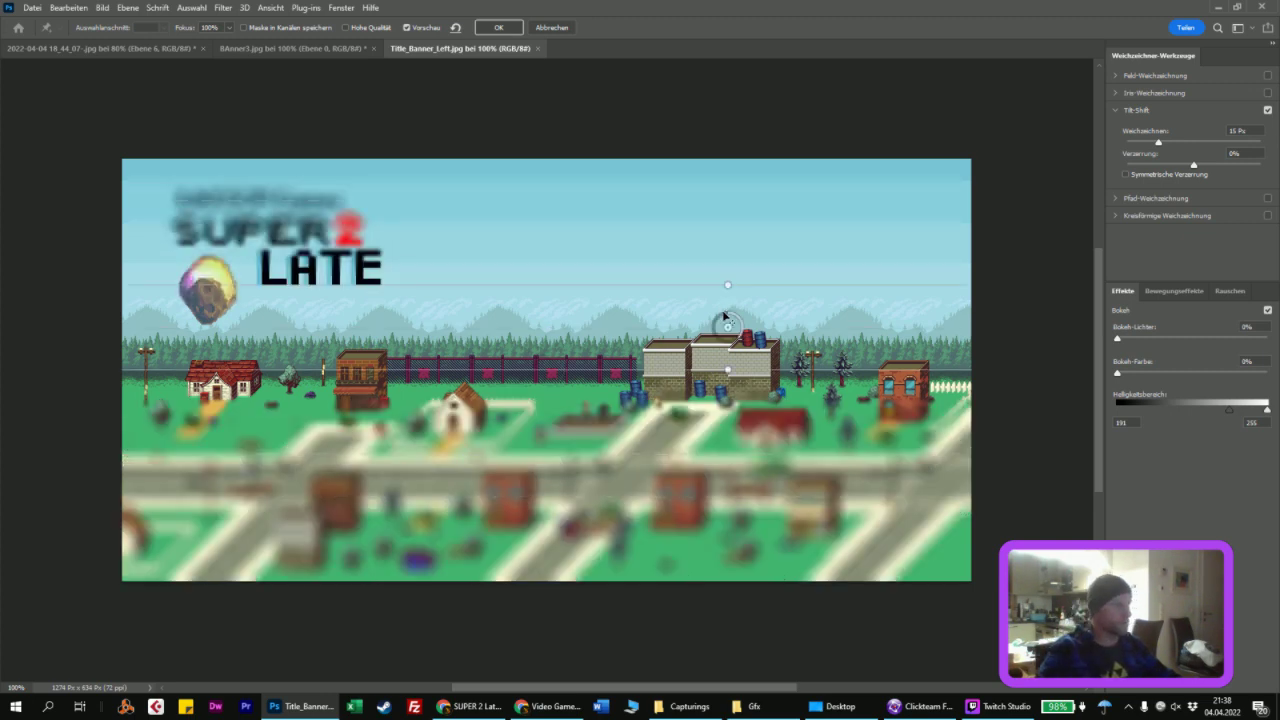
left_click_drag(724, 316, 574, 398)
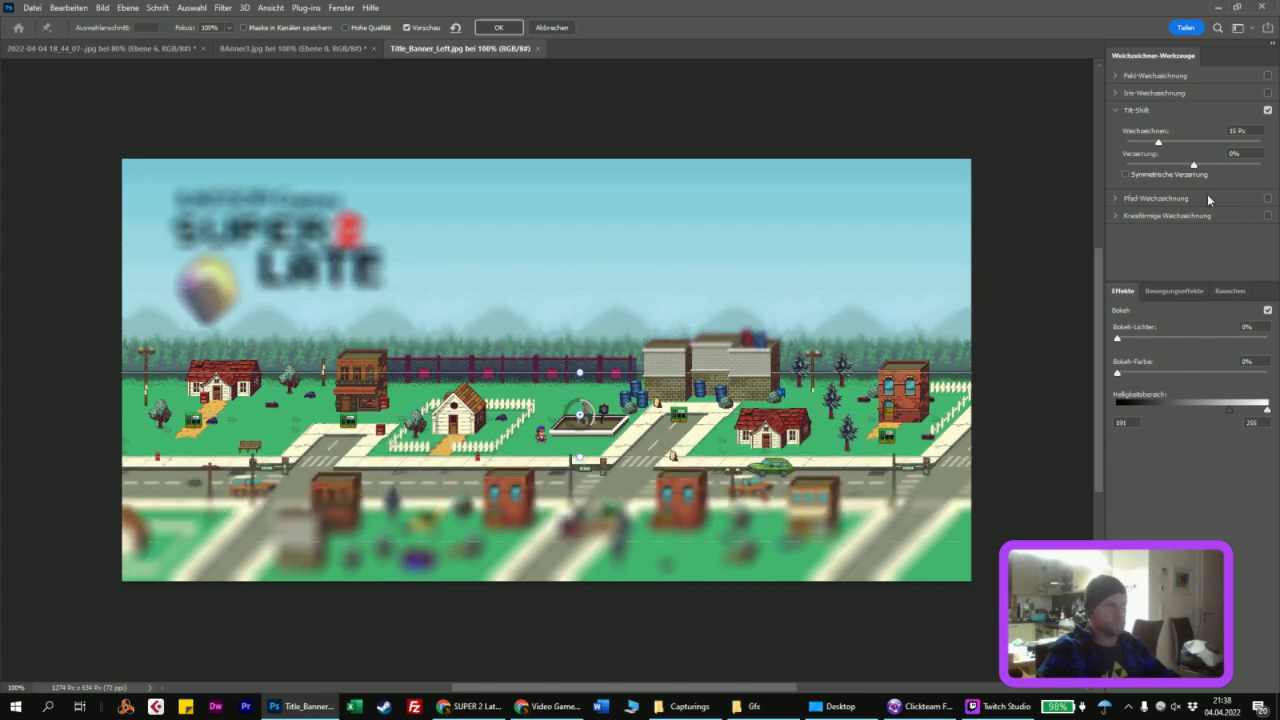
Step: Set the Tilt-Shift blur to 6 px with -51% distortion and apply it to the title image
left_click_drag(1145, 143, 1140, 143)
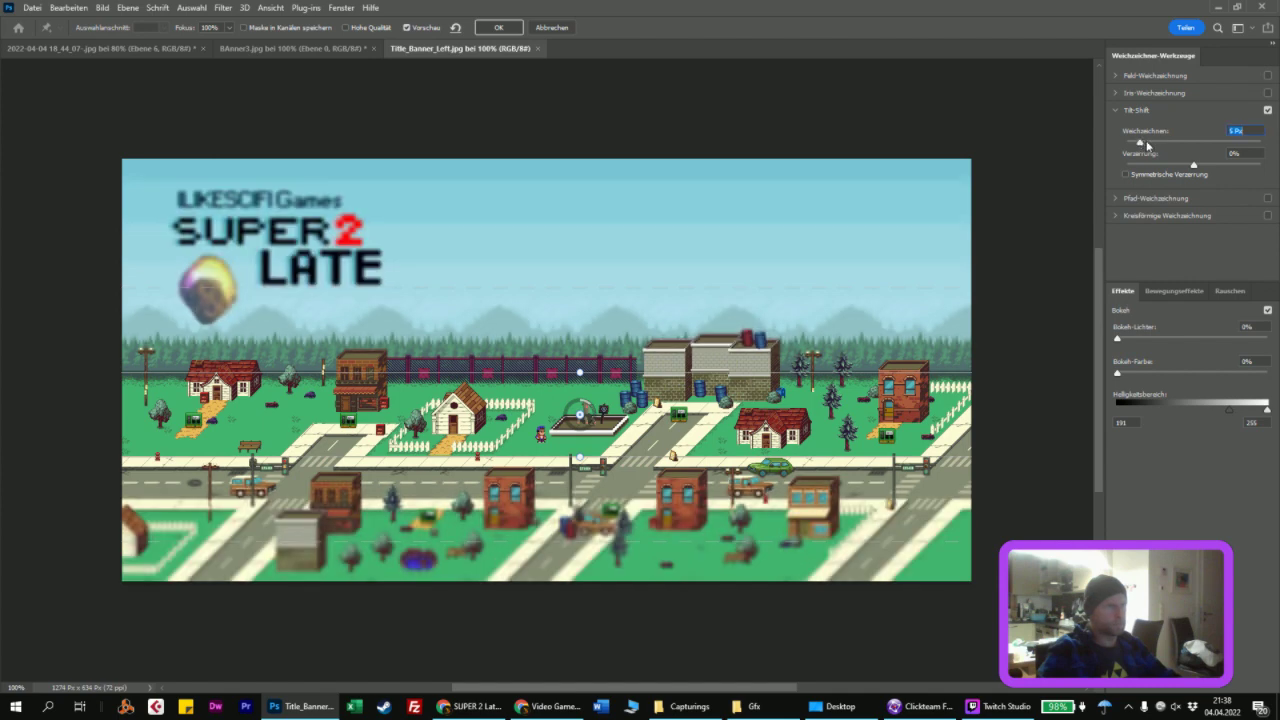
left_click(1147, 144)
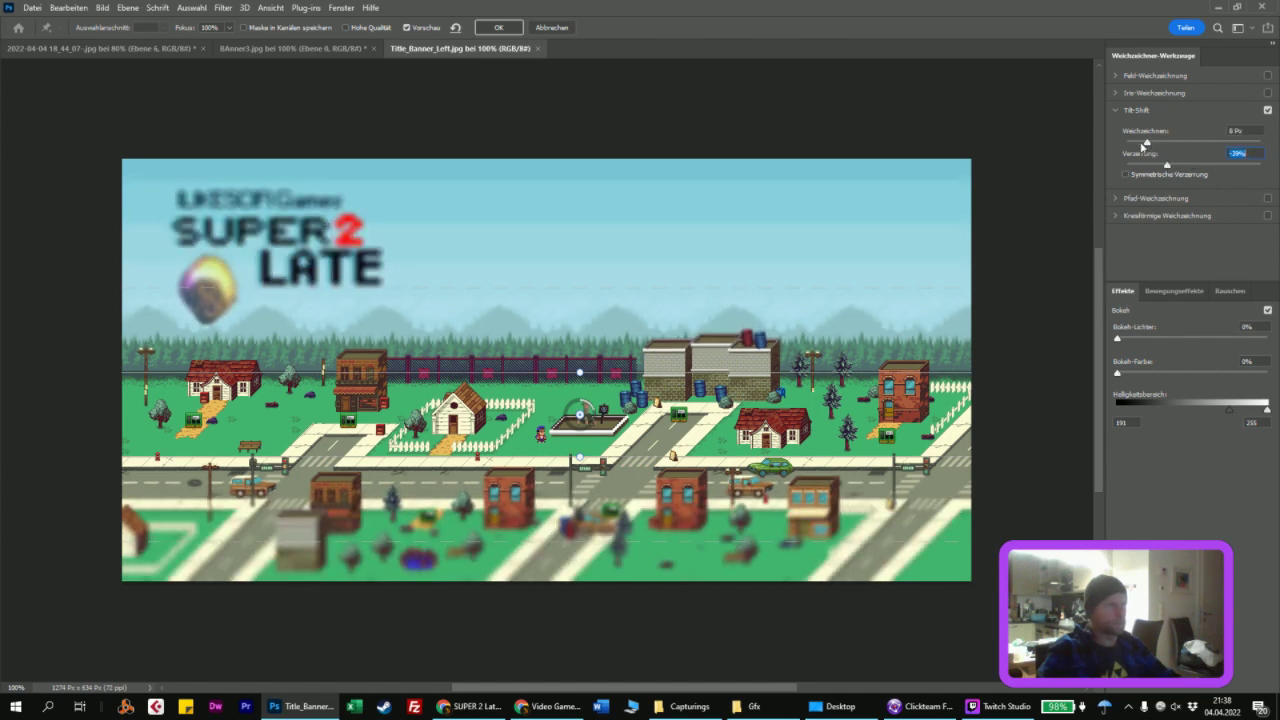
left_click(1138, 144)
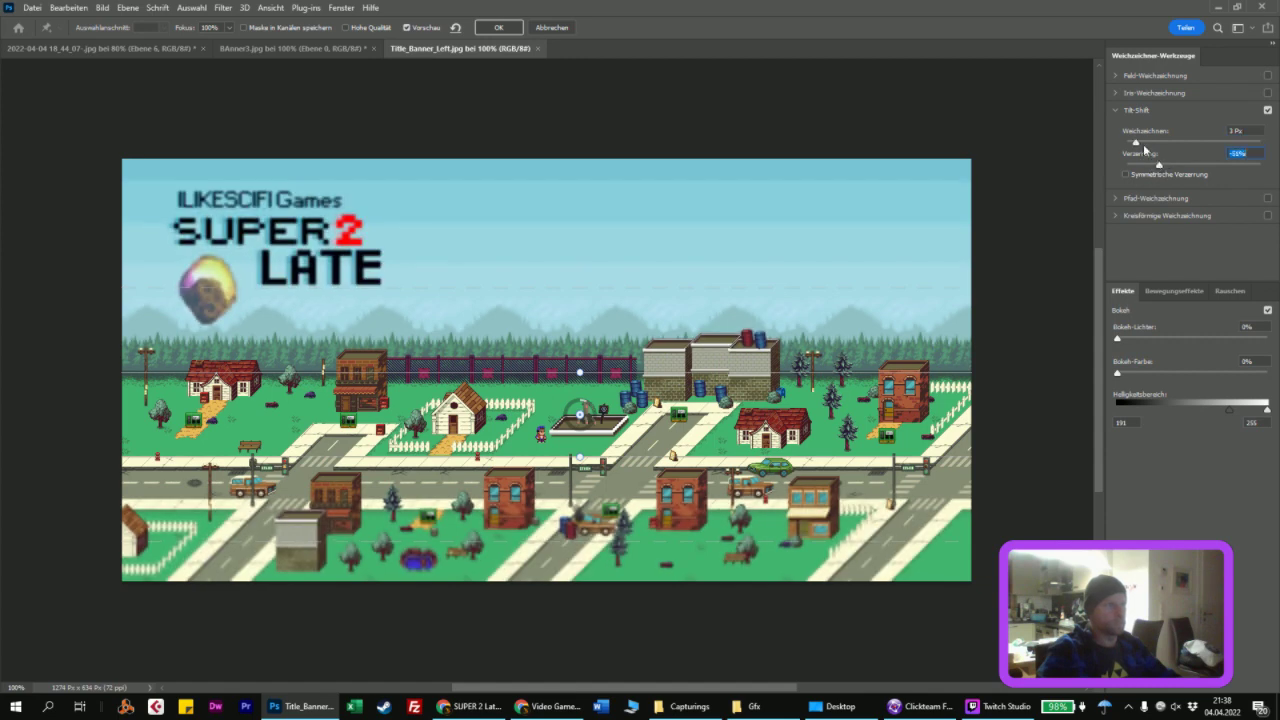
left_click(1146, 145)
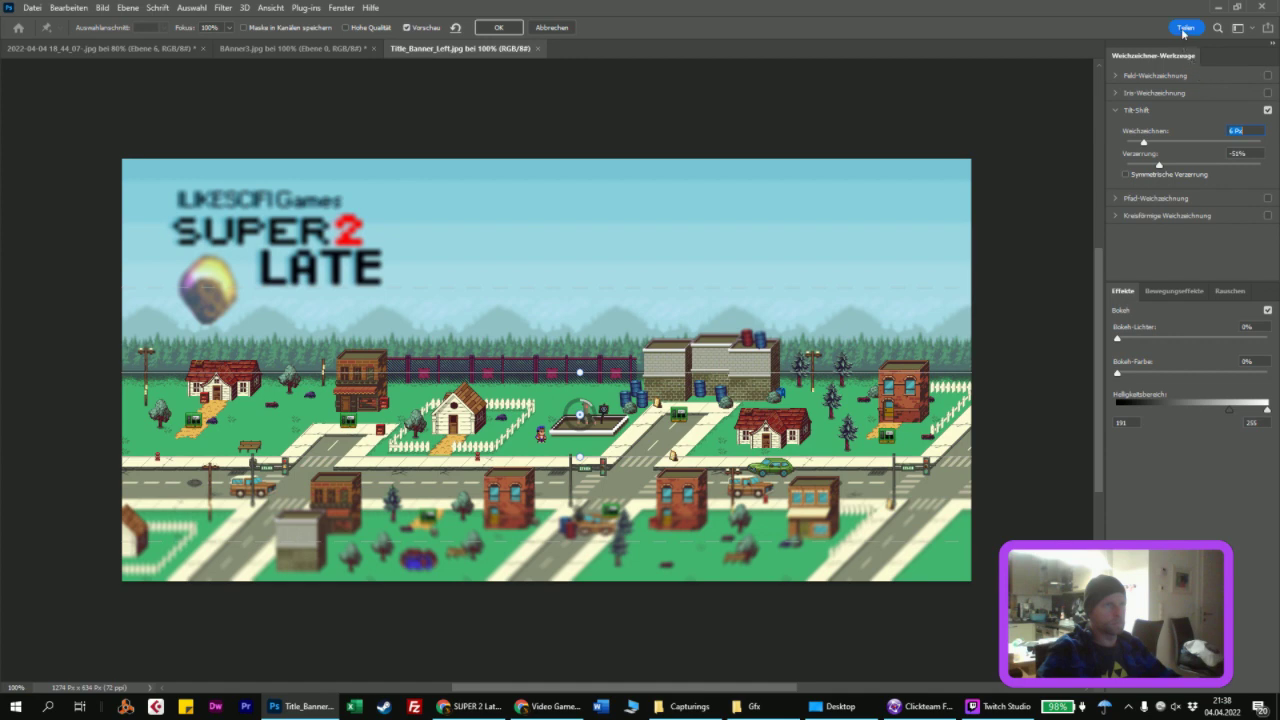
left_click(498, 28)
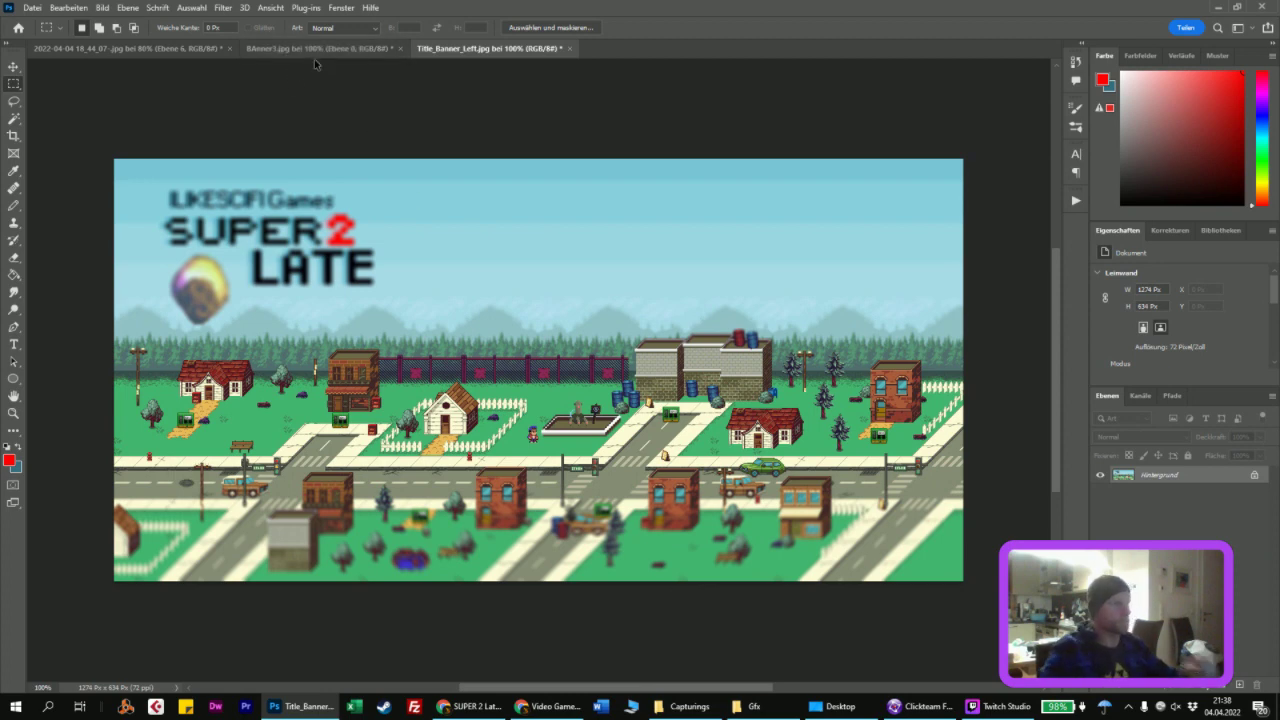
Step: Prepare a JPEG web export of the blurred title image with its width set to 2400 px
key("ctrl+alt+shift+s")
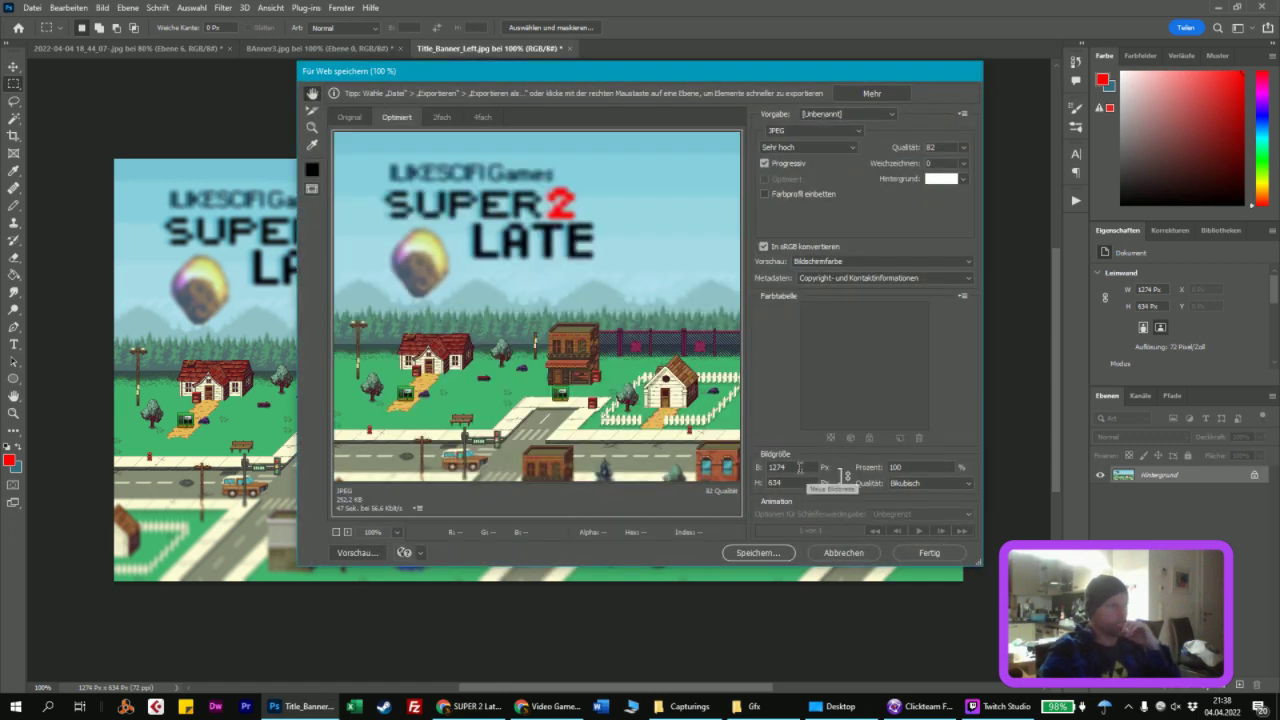
double_click(772, 467)
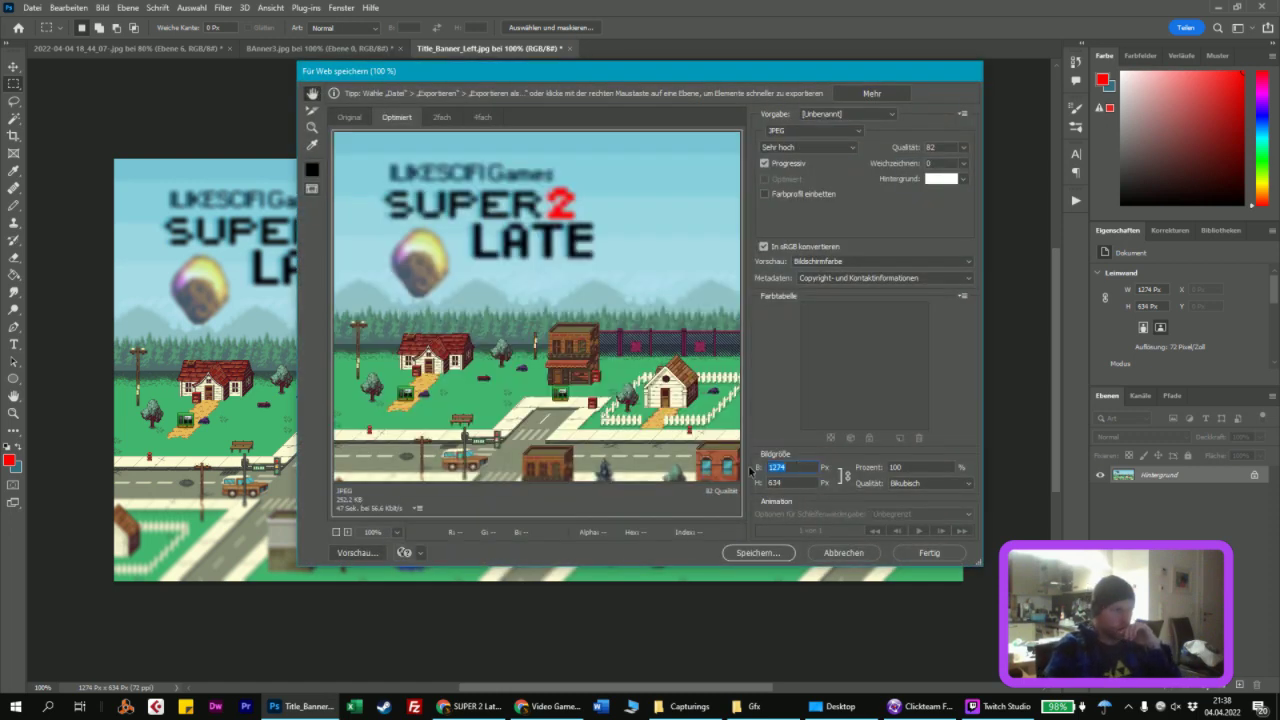
type("2400")
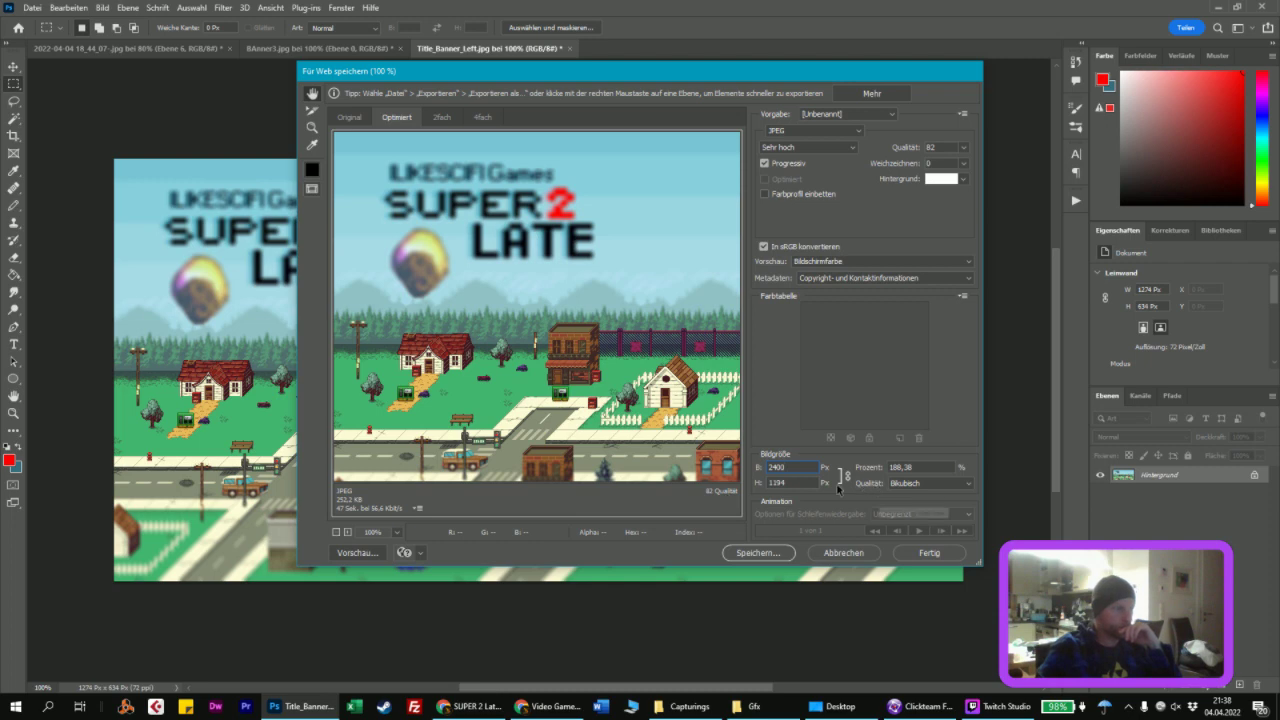
key("Tab")
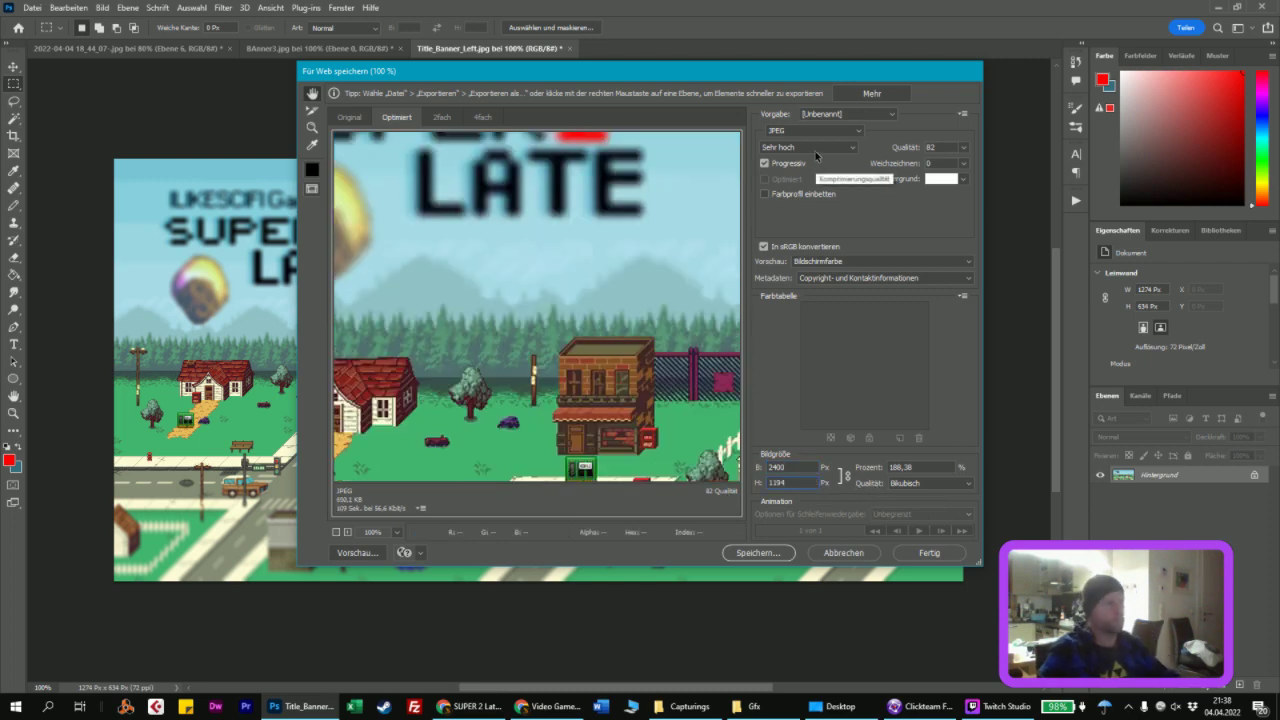
Step: Save the web export on the Desktop under the file name Title_Background_1
left_click(758, 552)
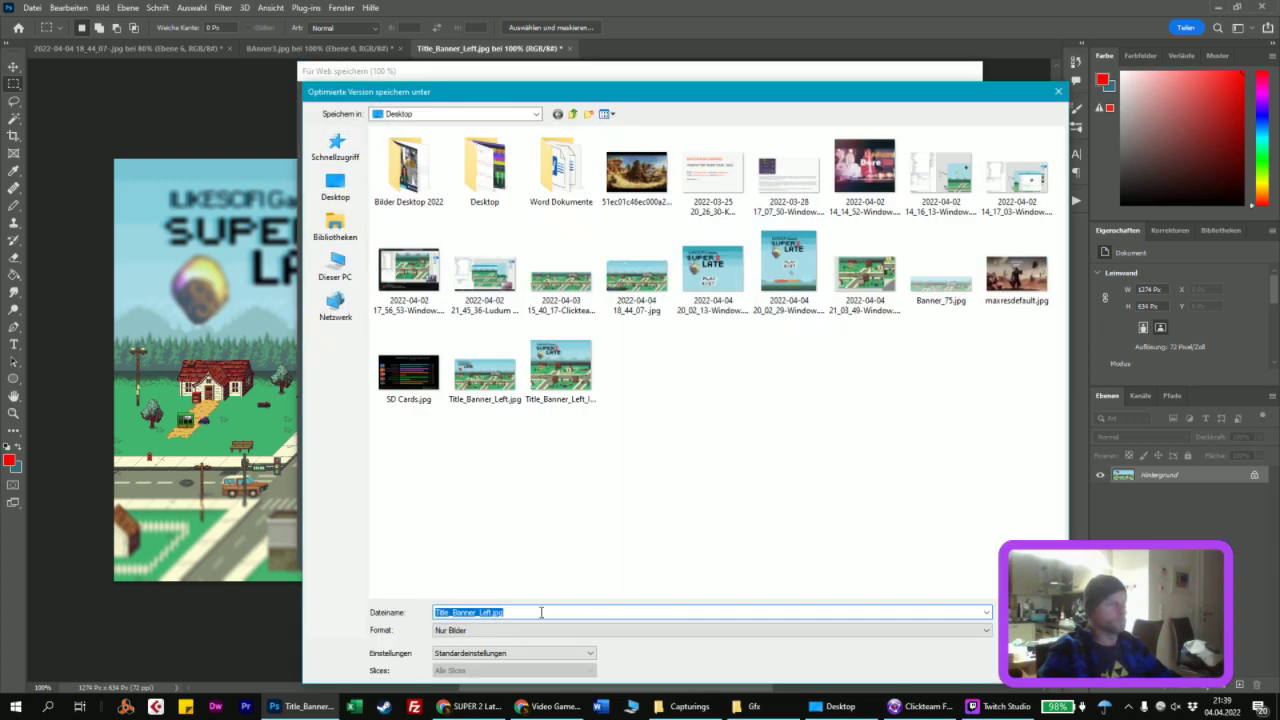
left_click(541, 612)
key("BackSpace")
key("BackSpace")
key("BackSpace")
key("BackSpace")
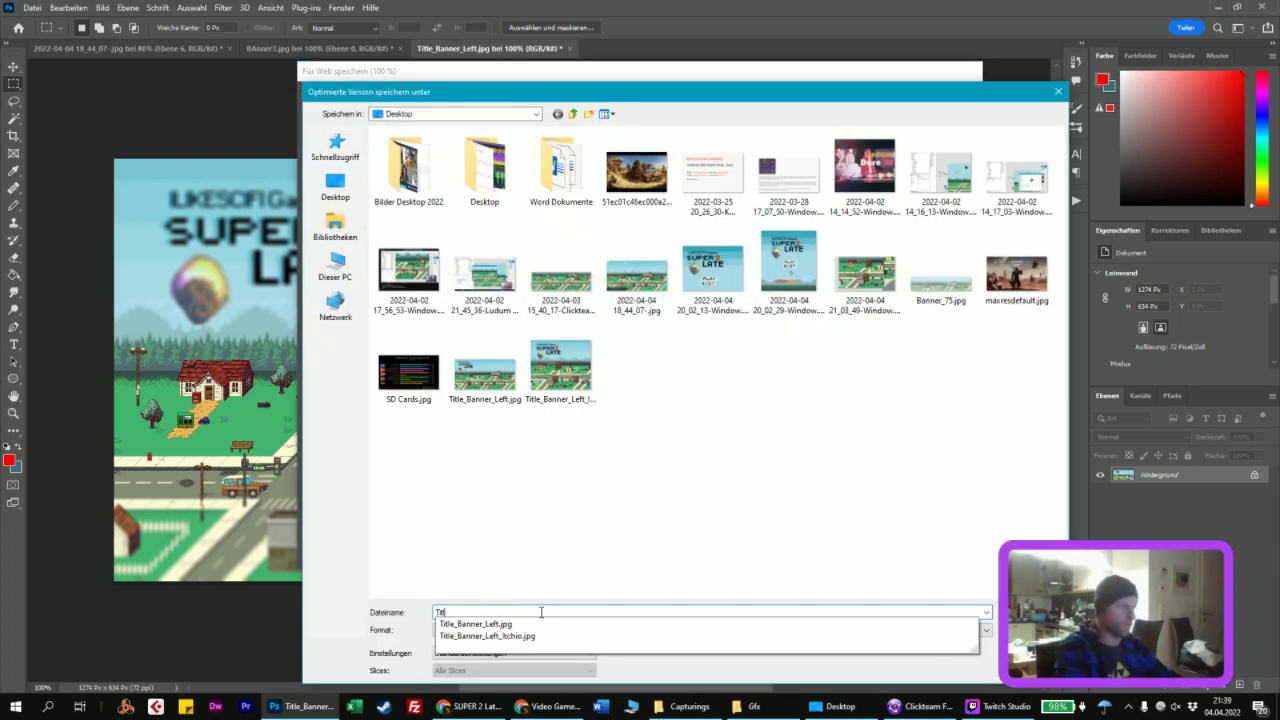
type("e_Ba")
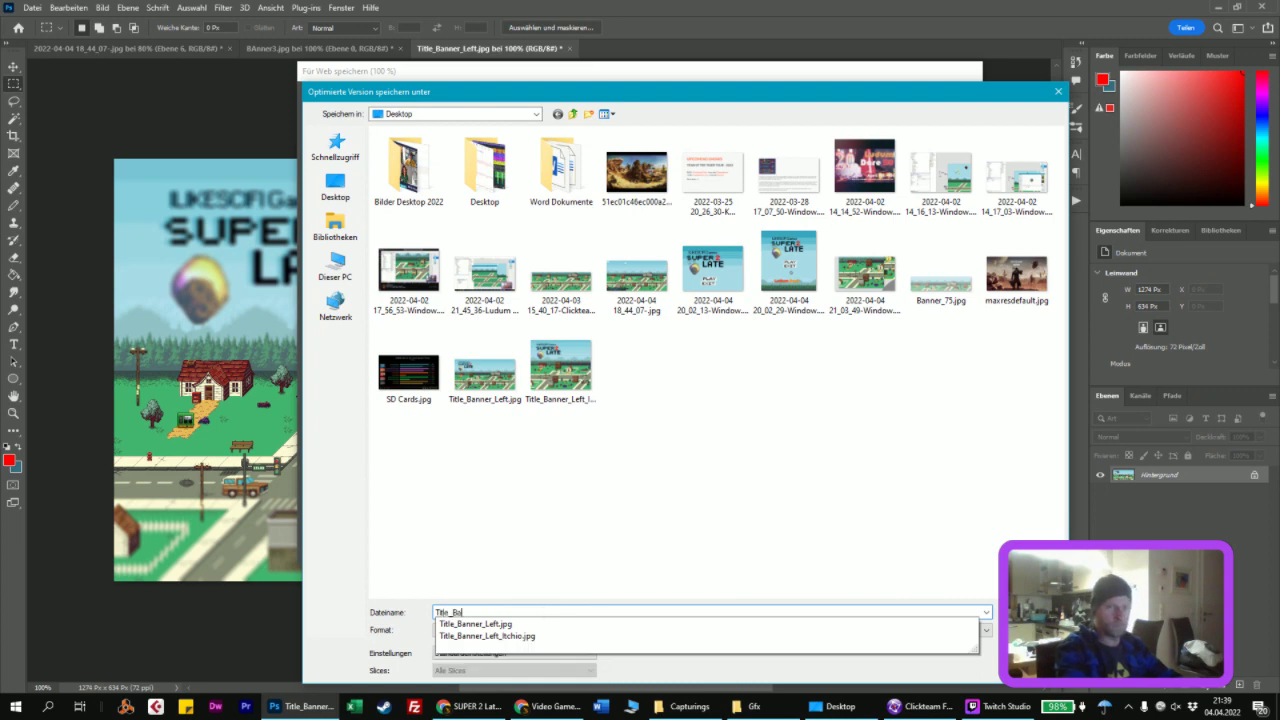
type("ckgrou")
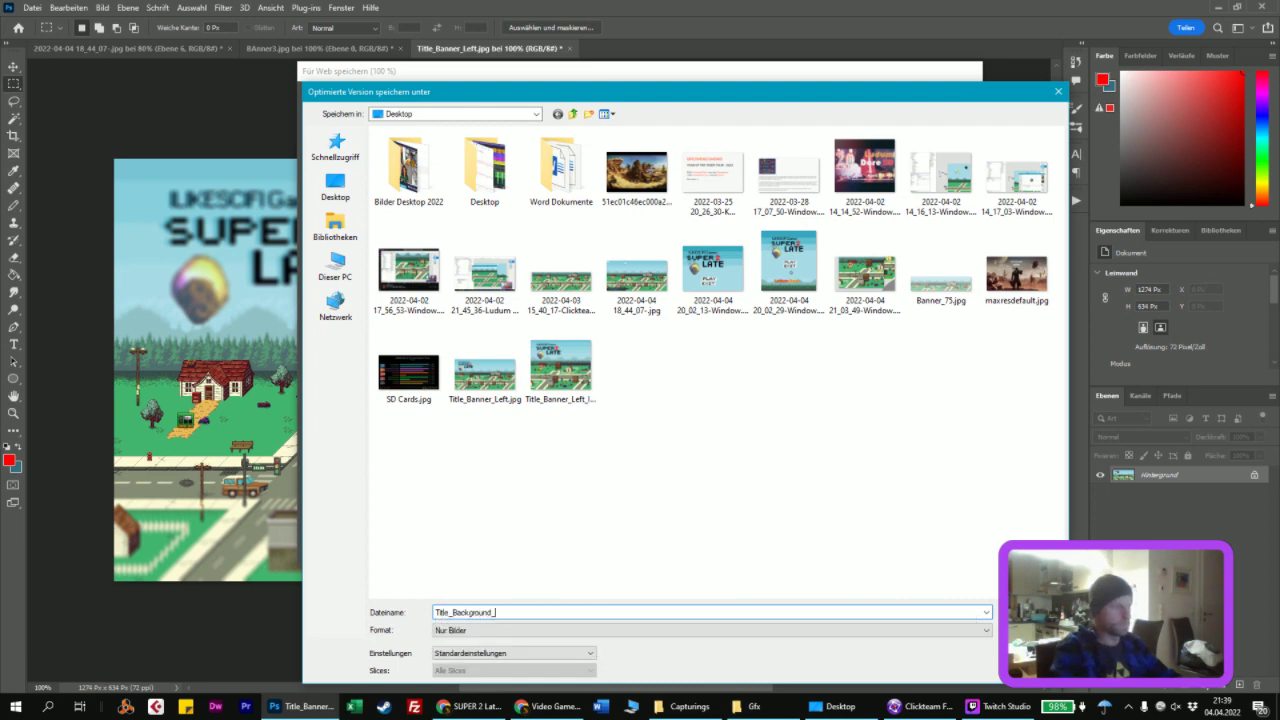
type("nd_")
key("Return")
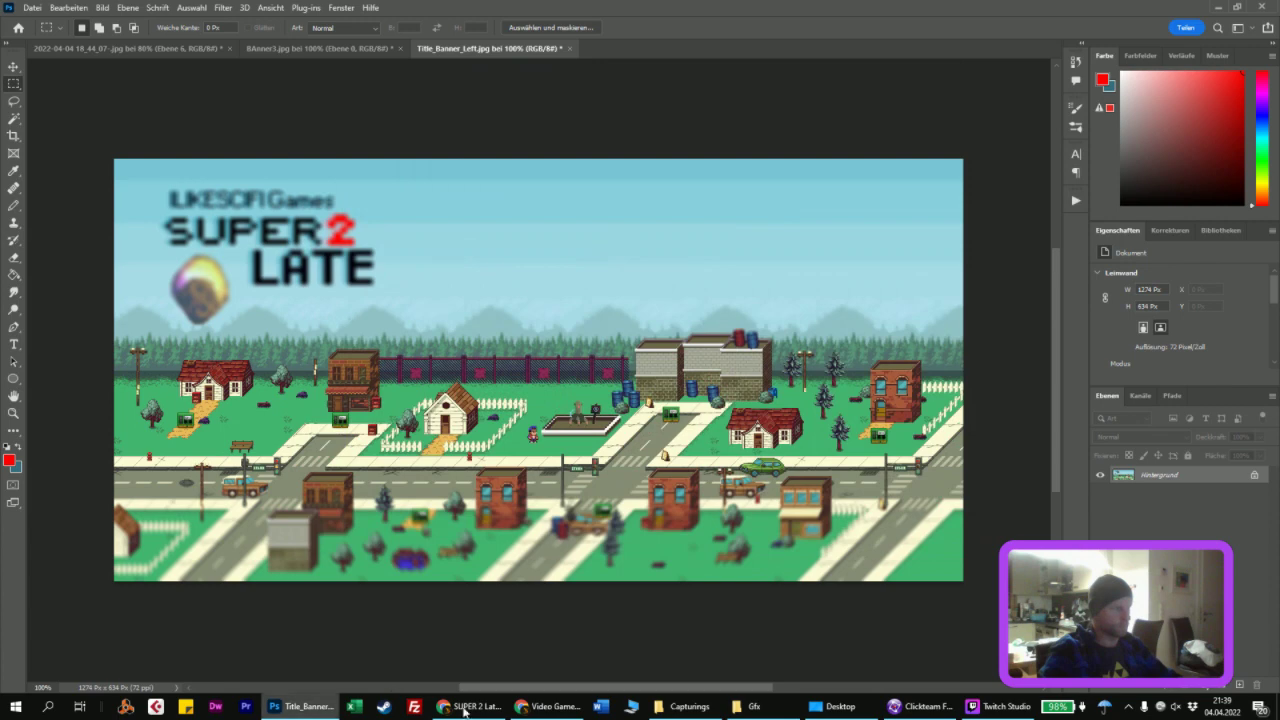
Step: Switch to the itch.io theme editor and upload Title_Background_1.jpg from the Desktop as the page's background image
left_click(469, 706)
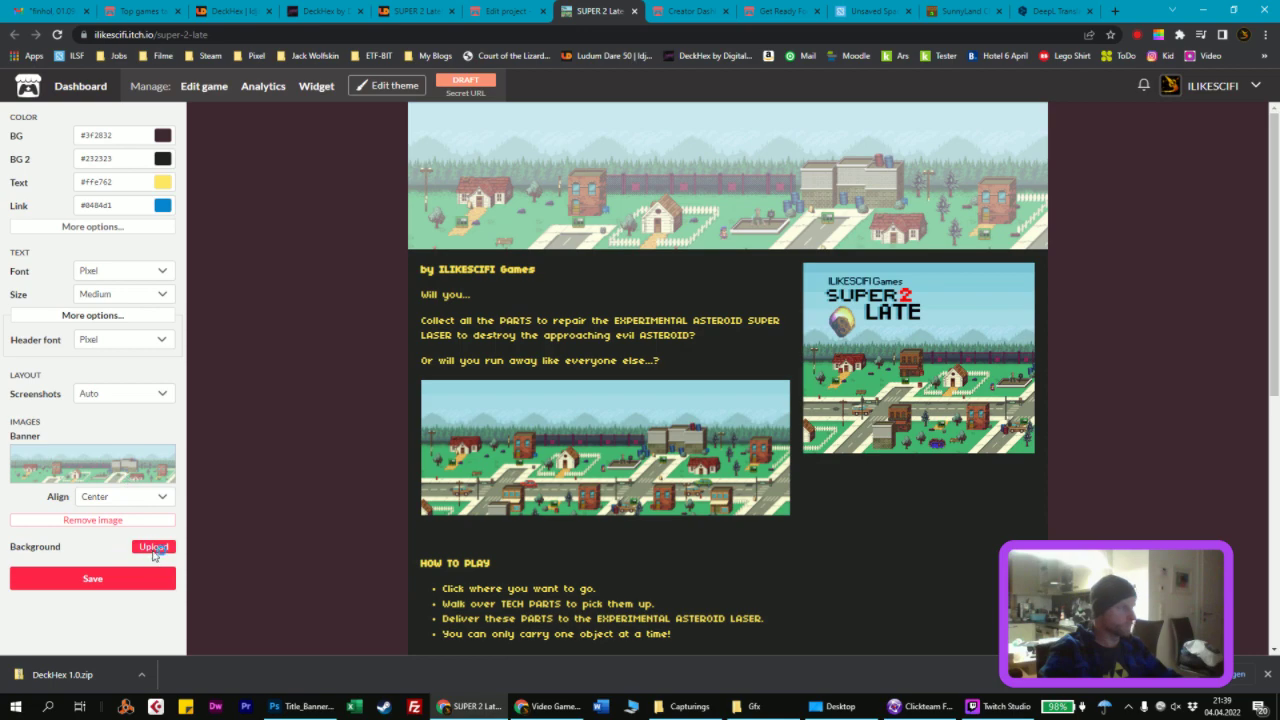
left_click(153, 548)
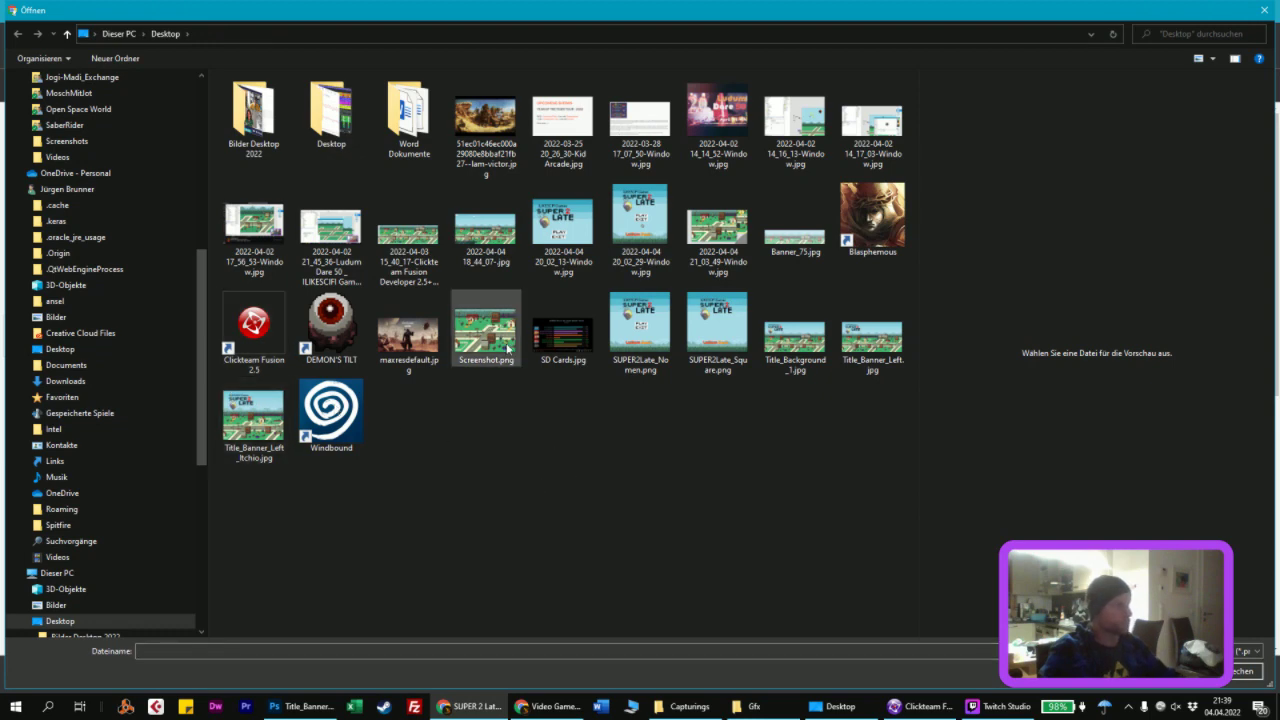
left_click(777, 345)
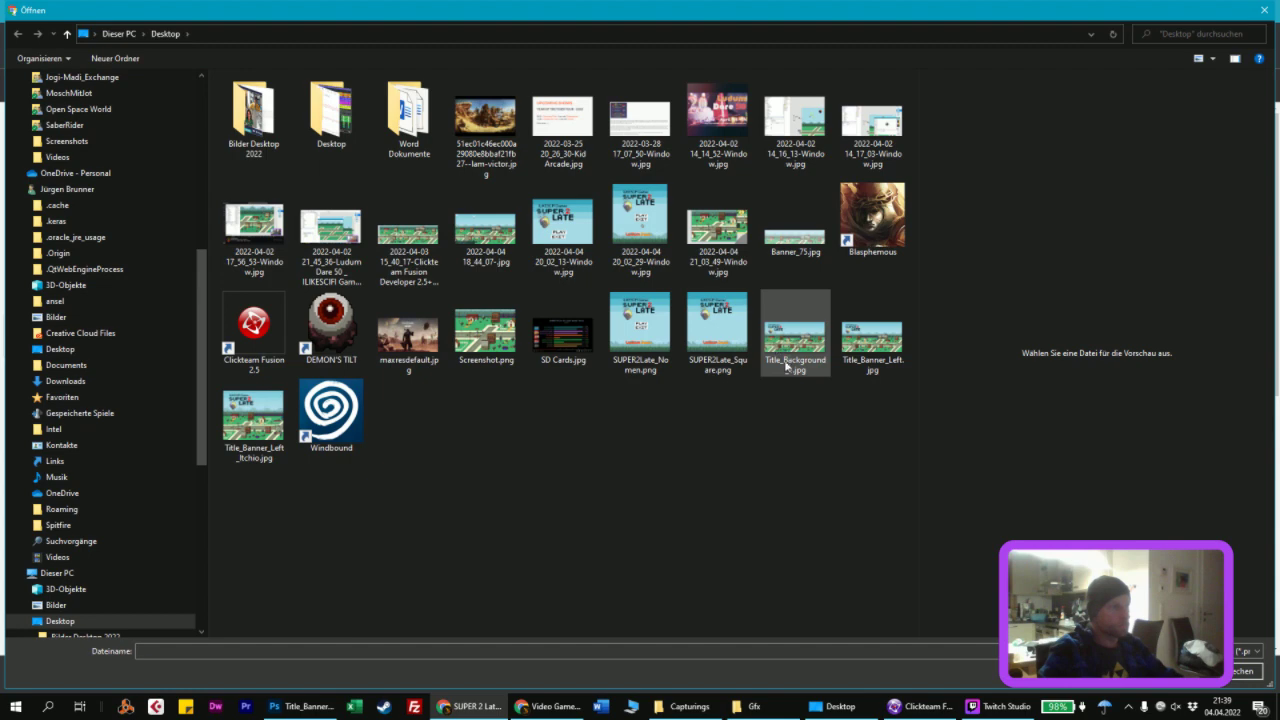
double_click(797, 366)
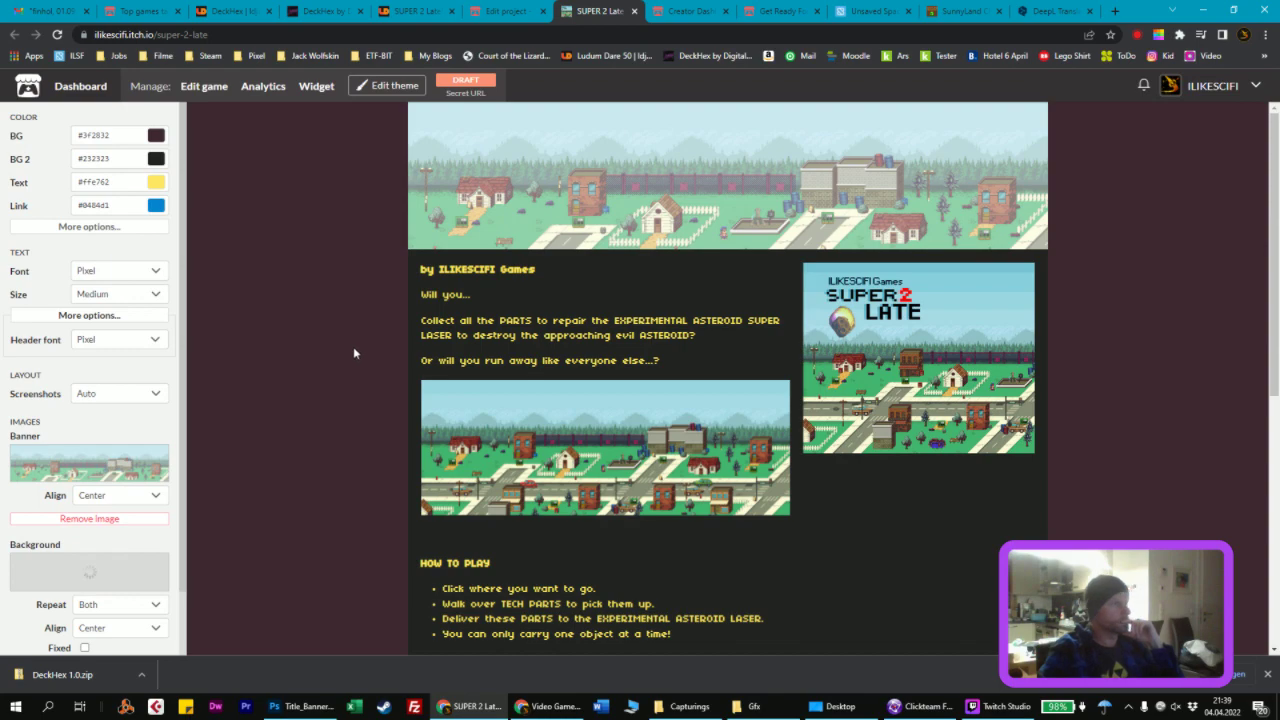
Step: Check the tiled background along the page and set the background image's repeat option to None
scroll(353, 346, "down", 5)
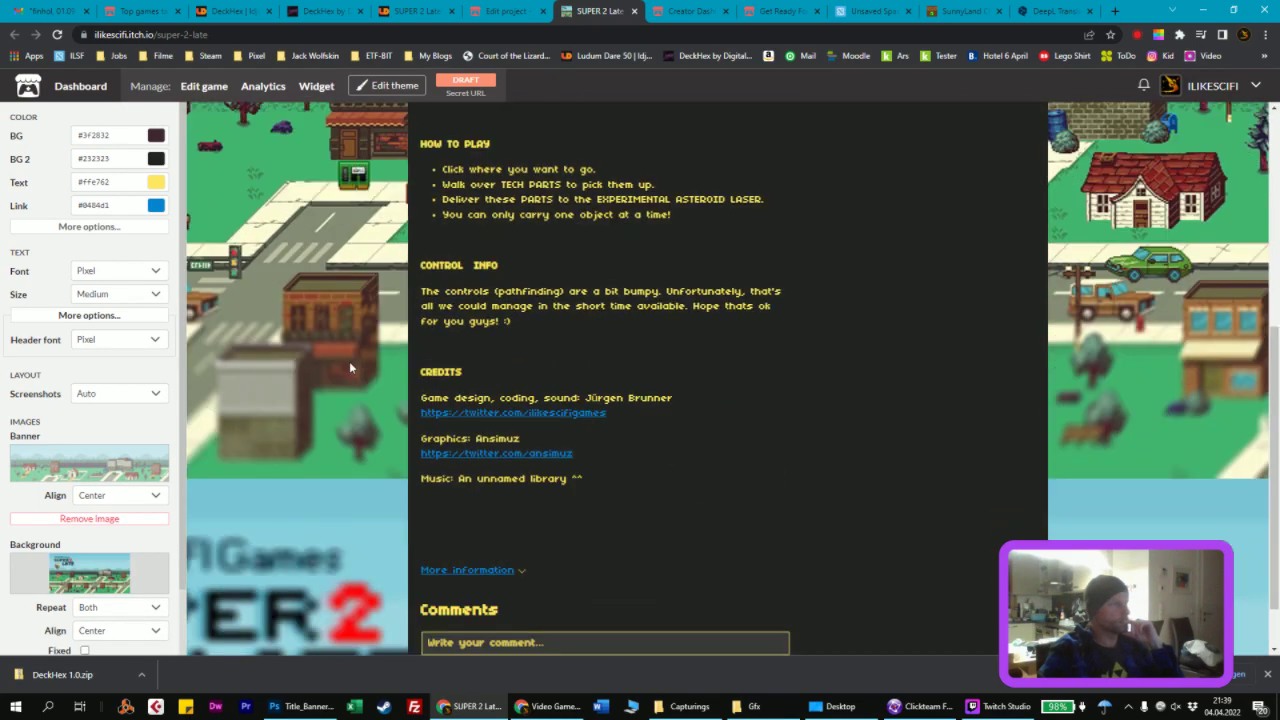
scroll(255, 503, "up", 5)
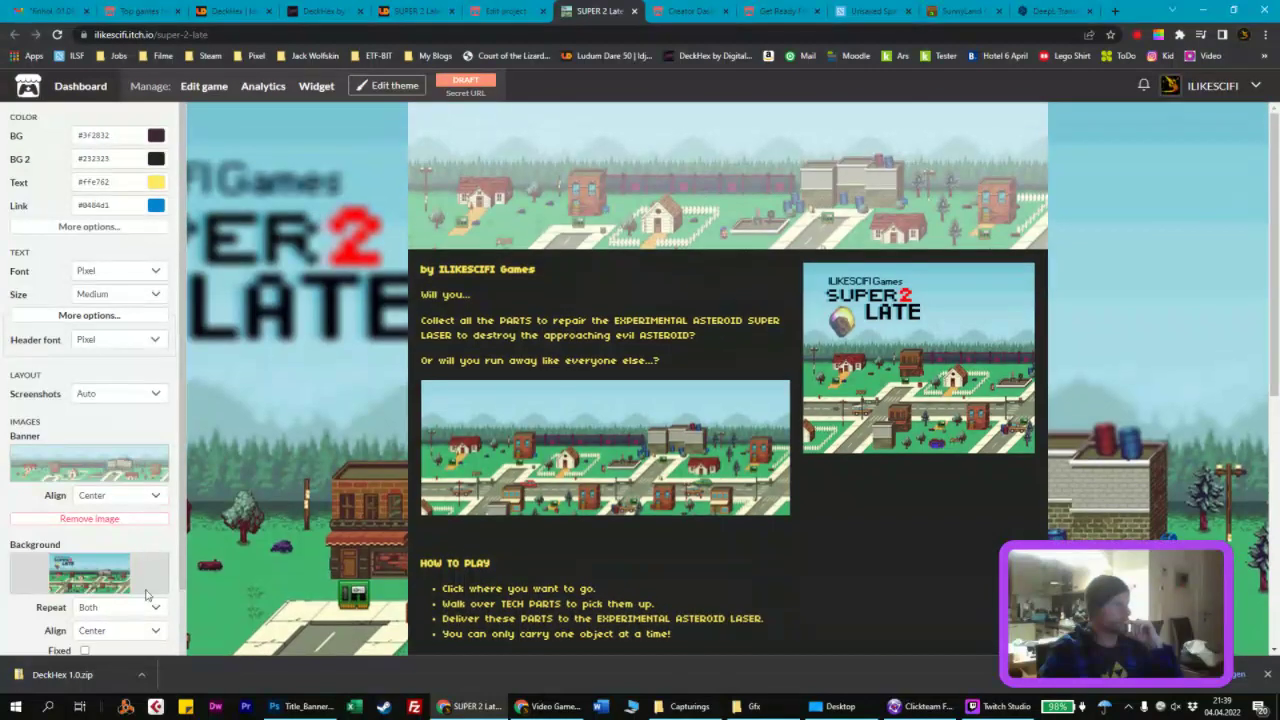
left_click(117, 609)
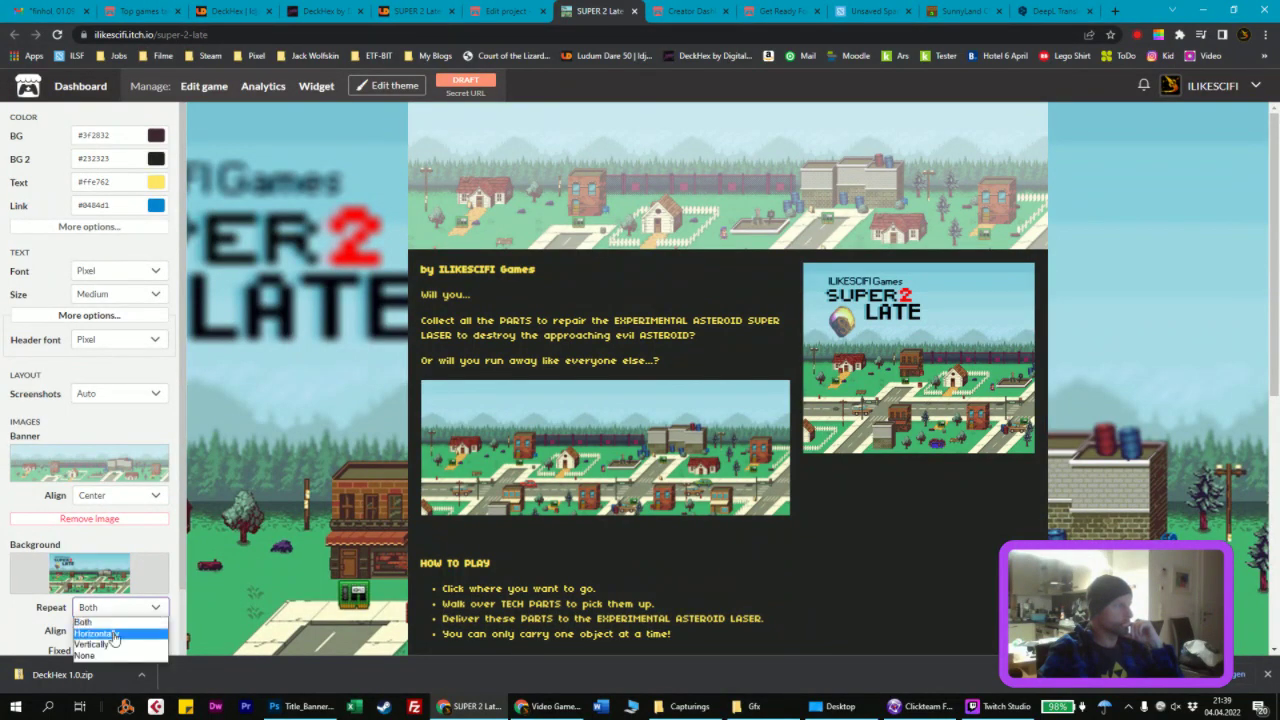
left_click(113, 640)
left_click(112, 609)
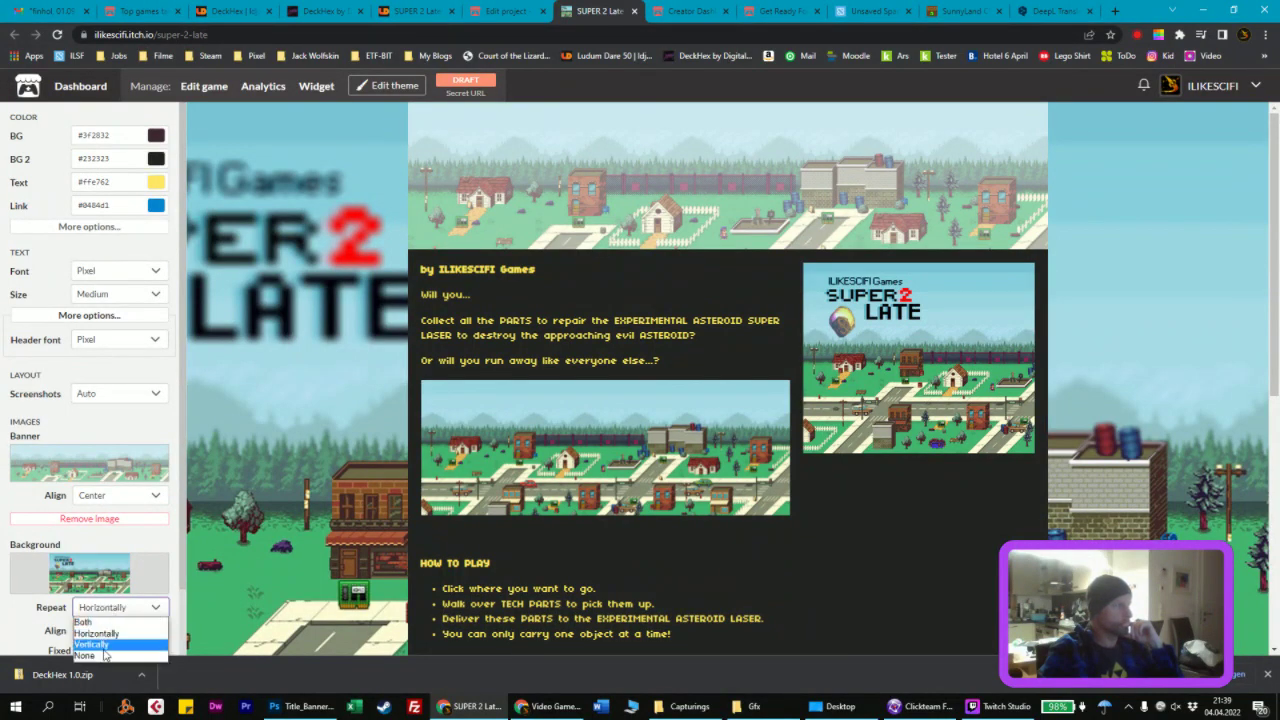
left_click(104, 657)
Step: Make the background image fixed and check how it behaves along the length of the page
scroll(110, 635, "down", 2)
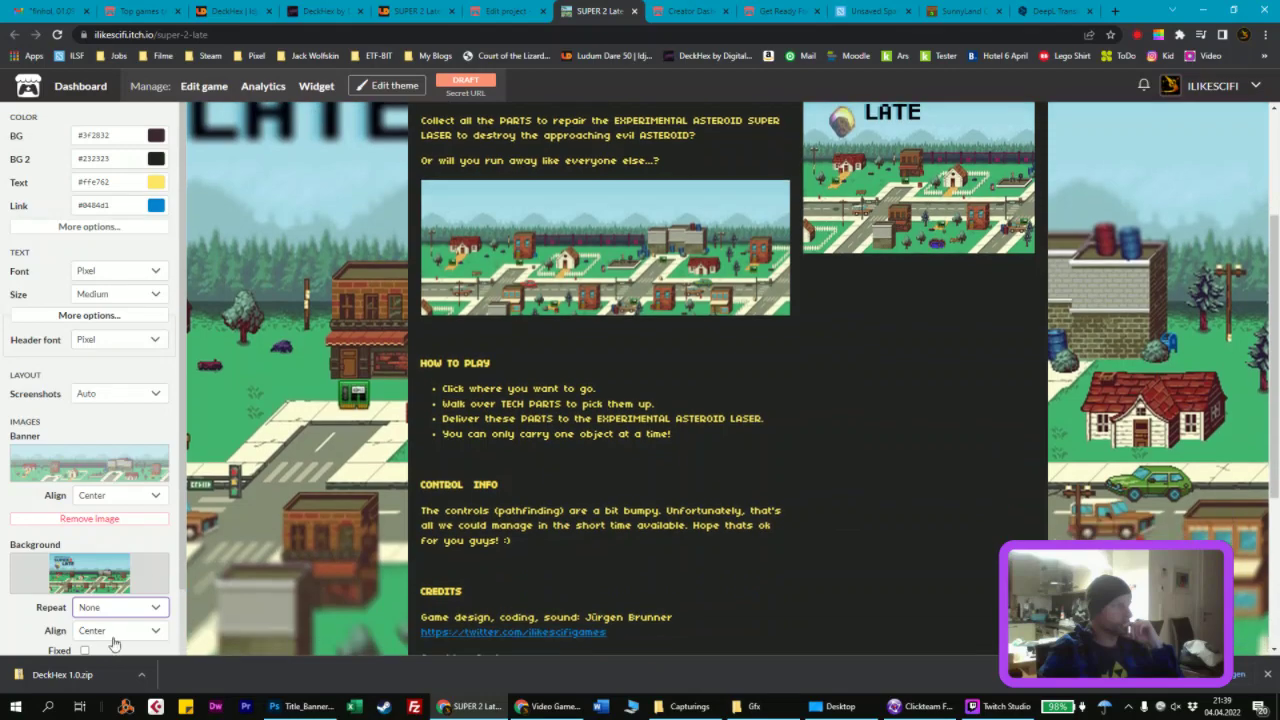
scroll(112, 632, "down", 1)
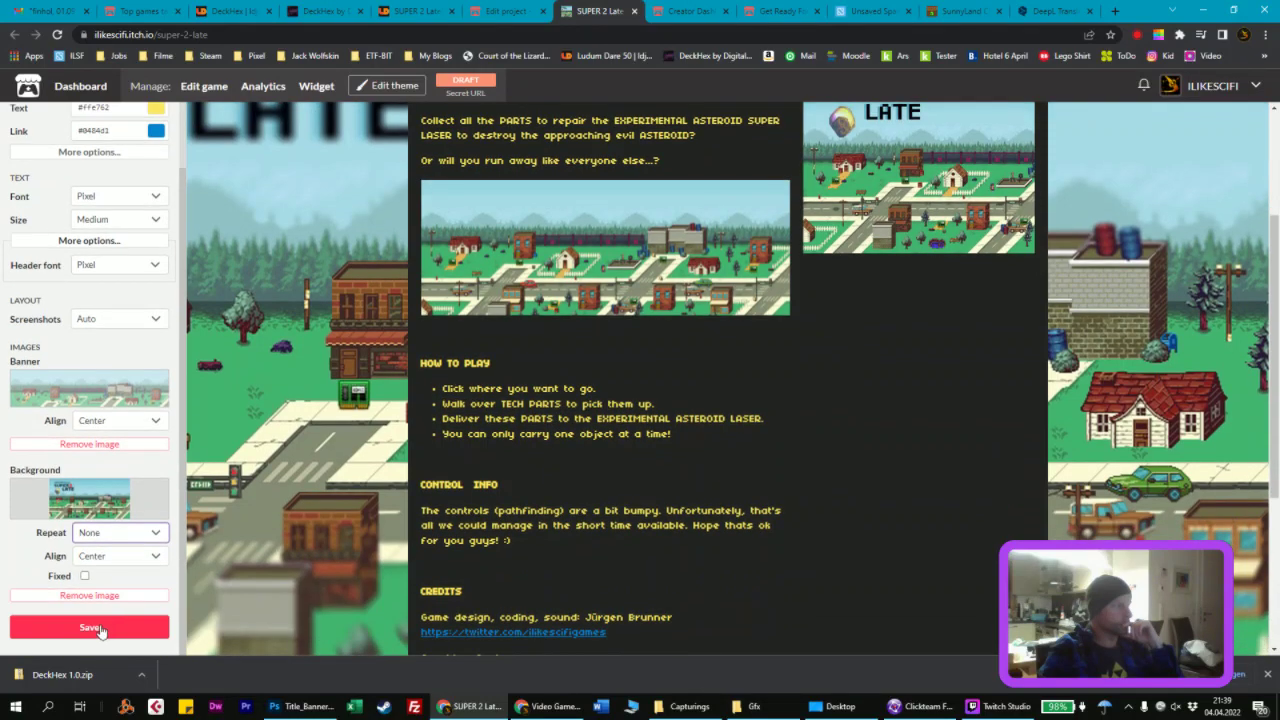
left_click(85, 577)
scroll(406, 425, "up", 2)
scroll(406, 425, "down", 5)
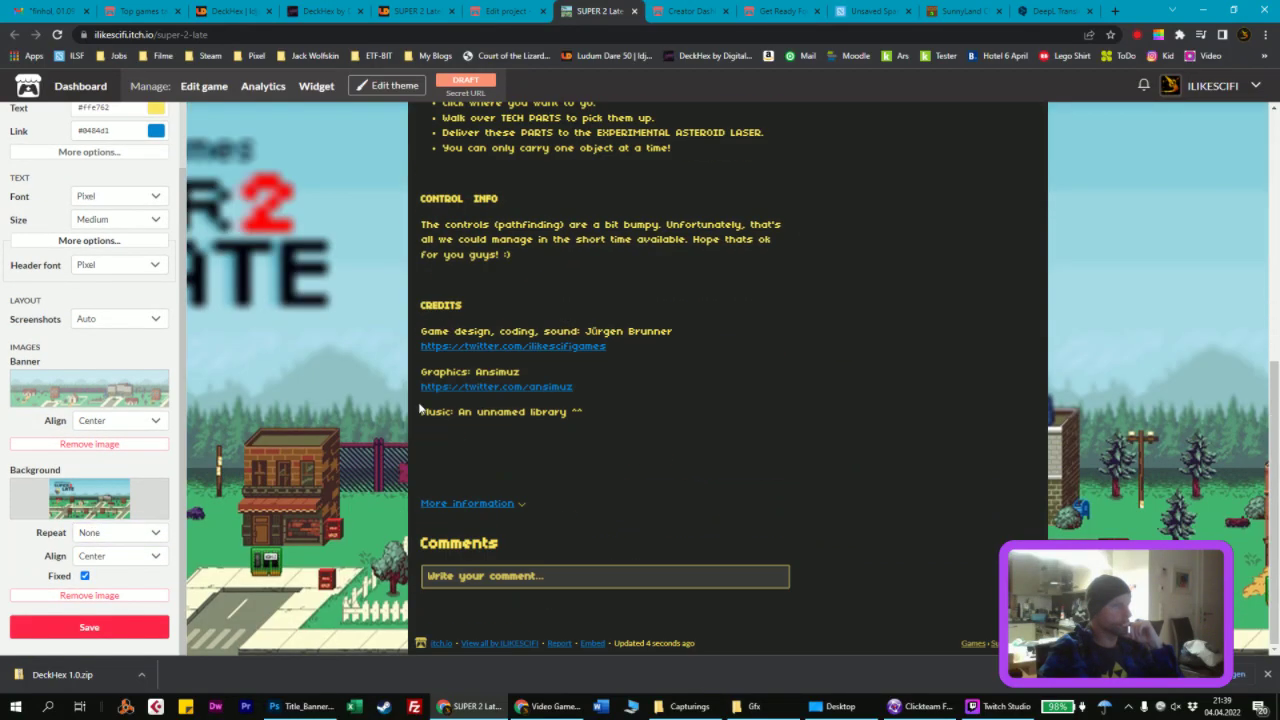
Step: Turn off the background image's Fixed option, check how it scrolls along the page, and save the theme
scroll(406, 425, "up", 5)
scroll(366, 453, "down", 5)
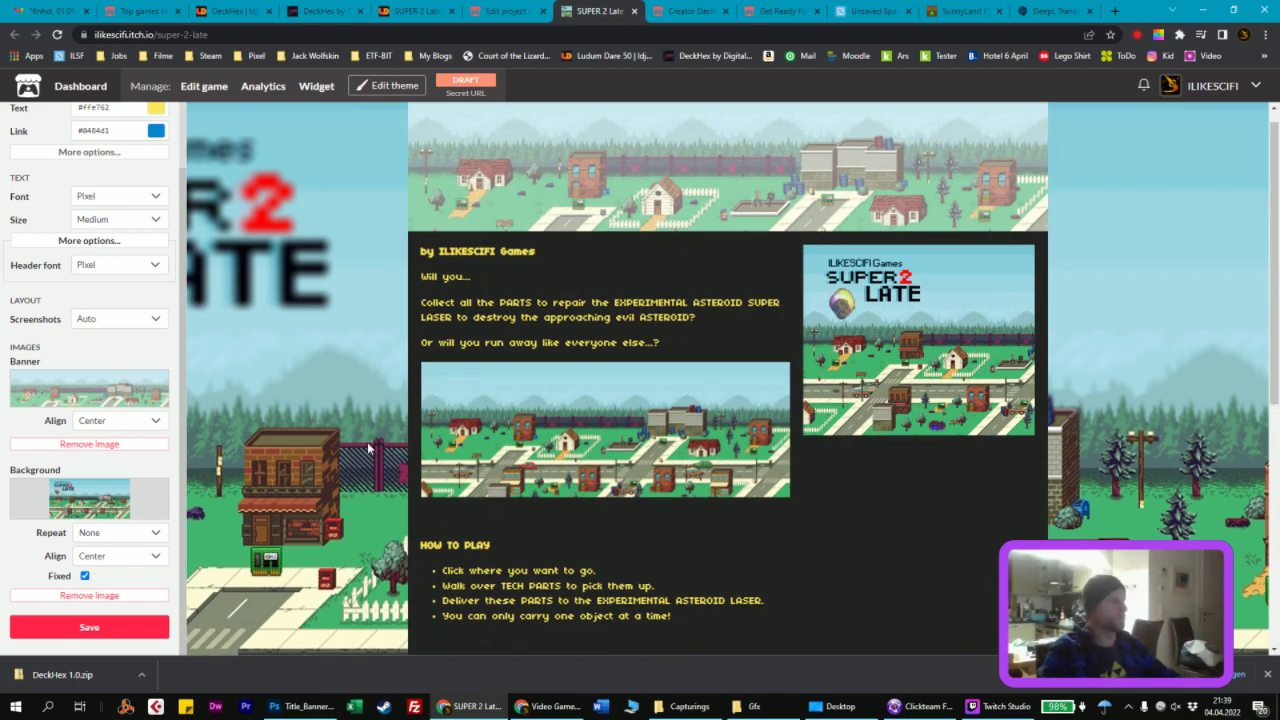
scroll(366, 453, "up", 5)
left_click(85, 577)
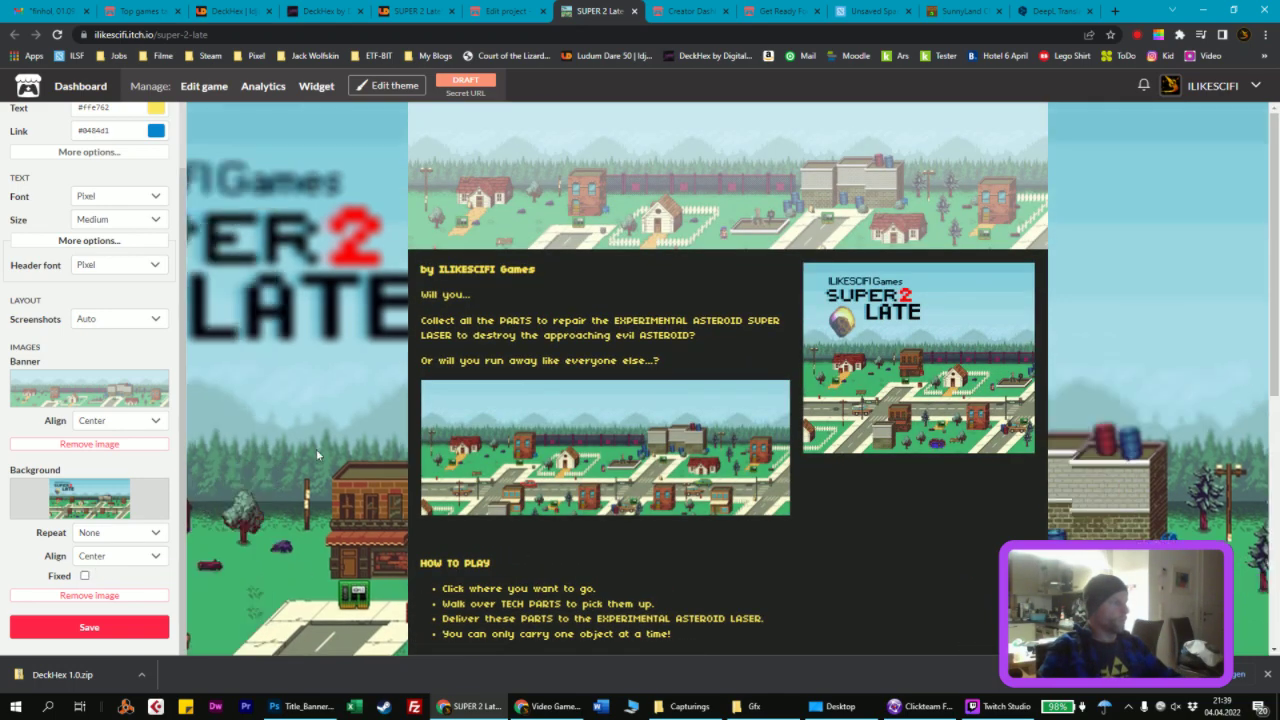
scroll(328, 451, "down", 5)
scroll(334, 464, "up", 5)
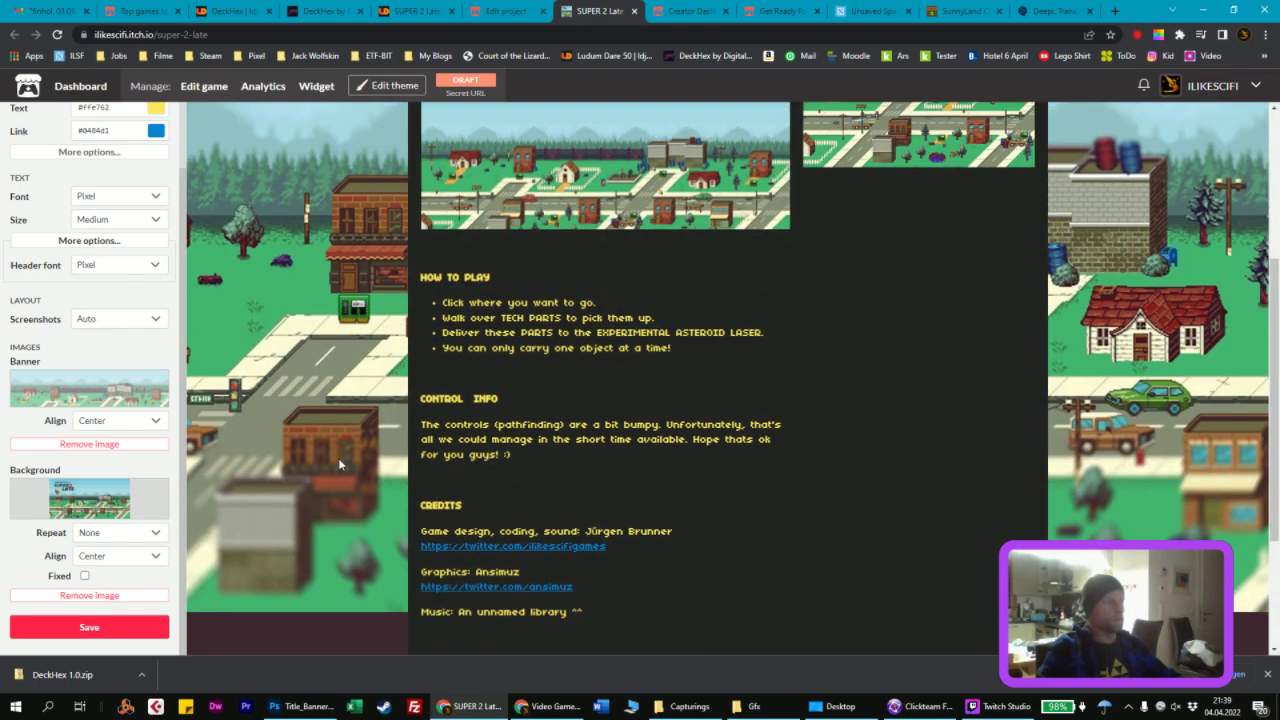
scroll(342, 464, "down", 5)
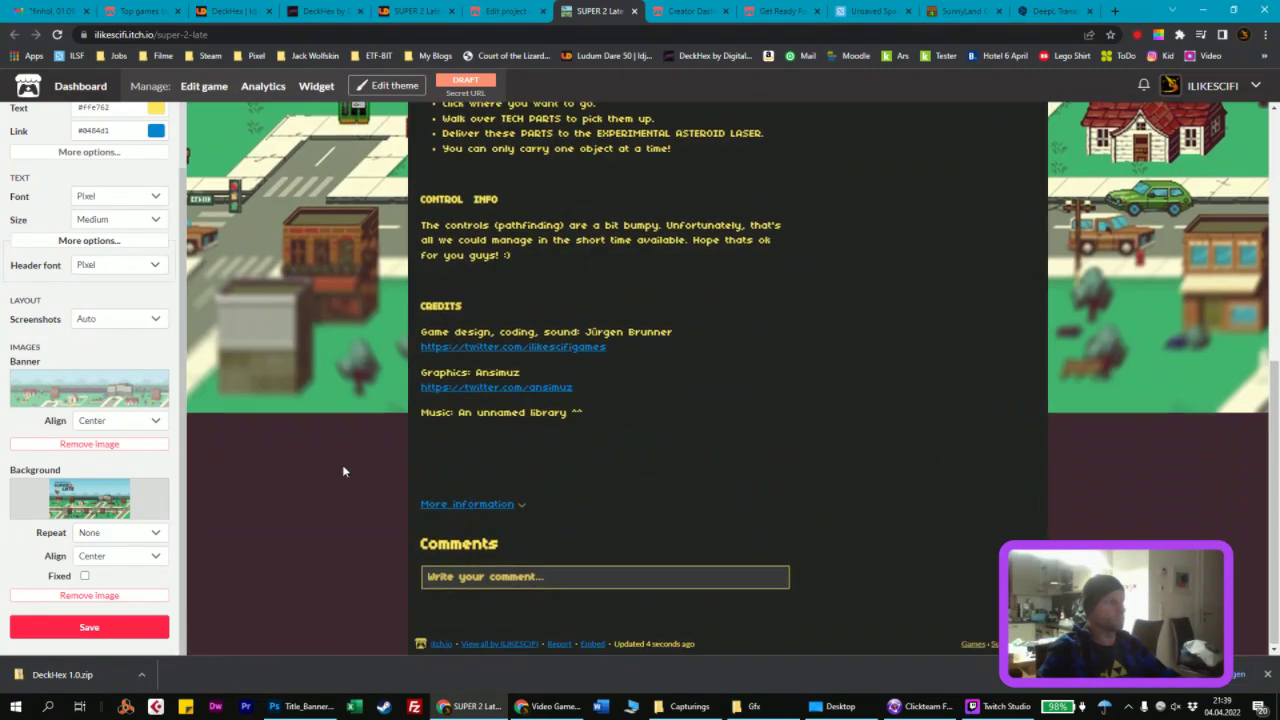
scroll(342, 464, "up", 5)
left_click(89, 627)
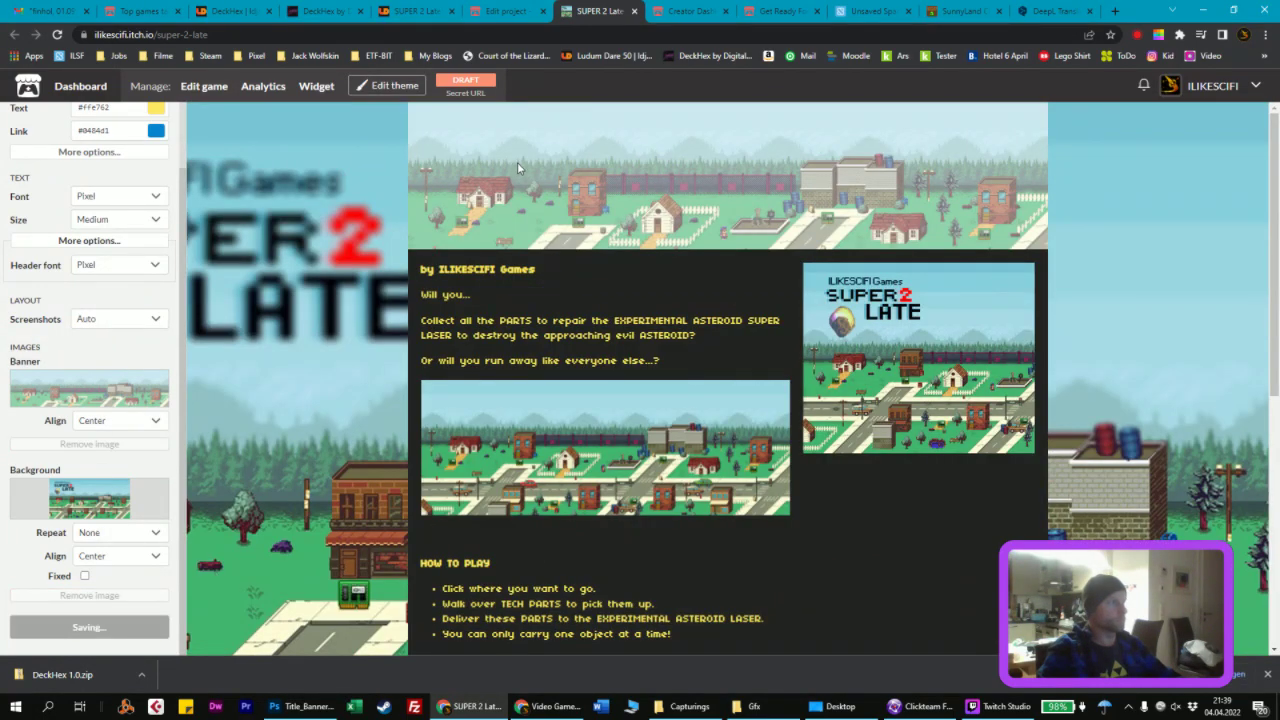
Step: Open the SUPER 2 Late game page from the project editor in a separate tab and examine its background along the page
left_click(517, 13)
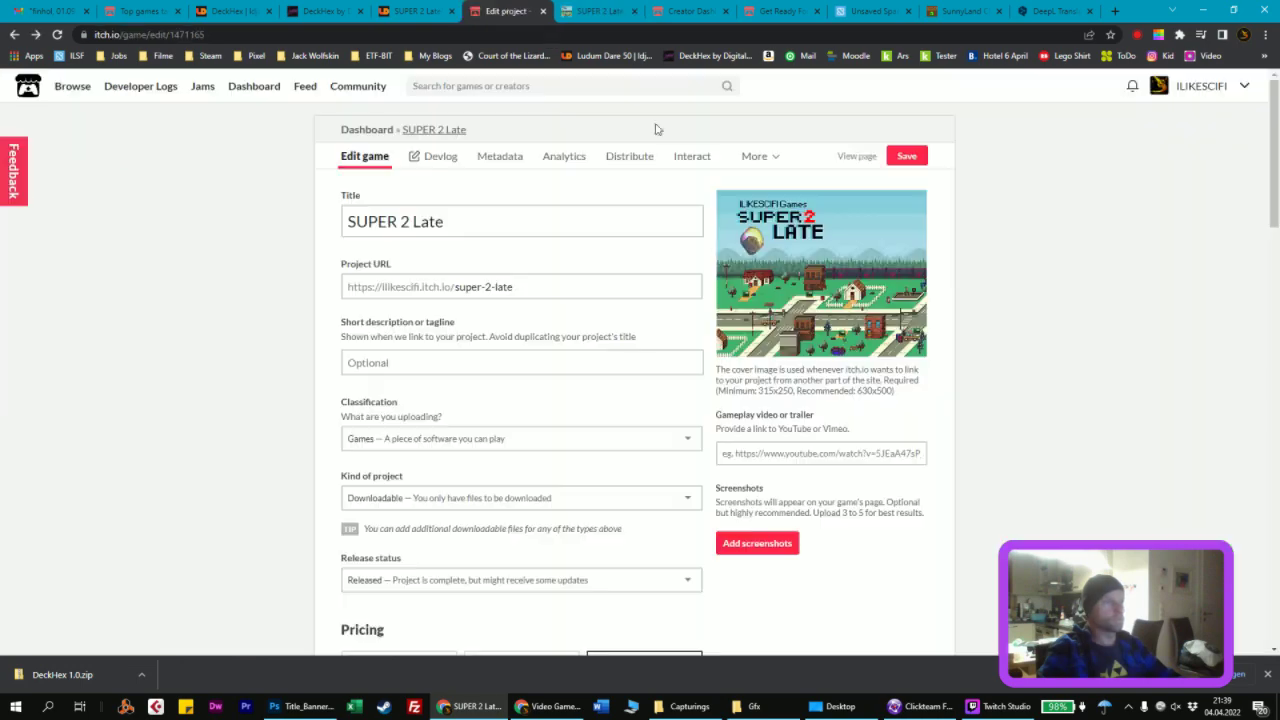
right_click(856, 158)
left_click(872, 170)
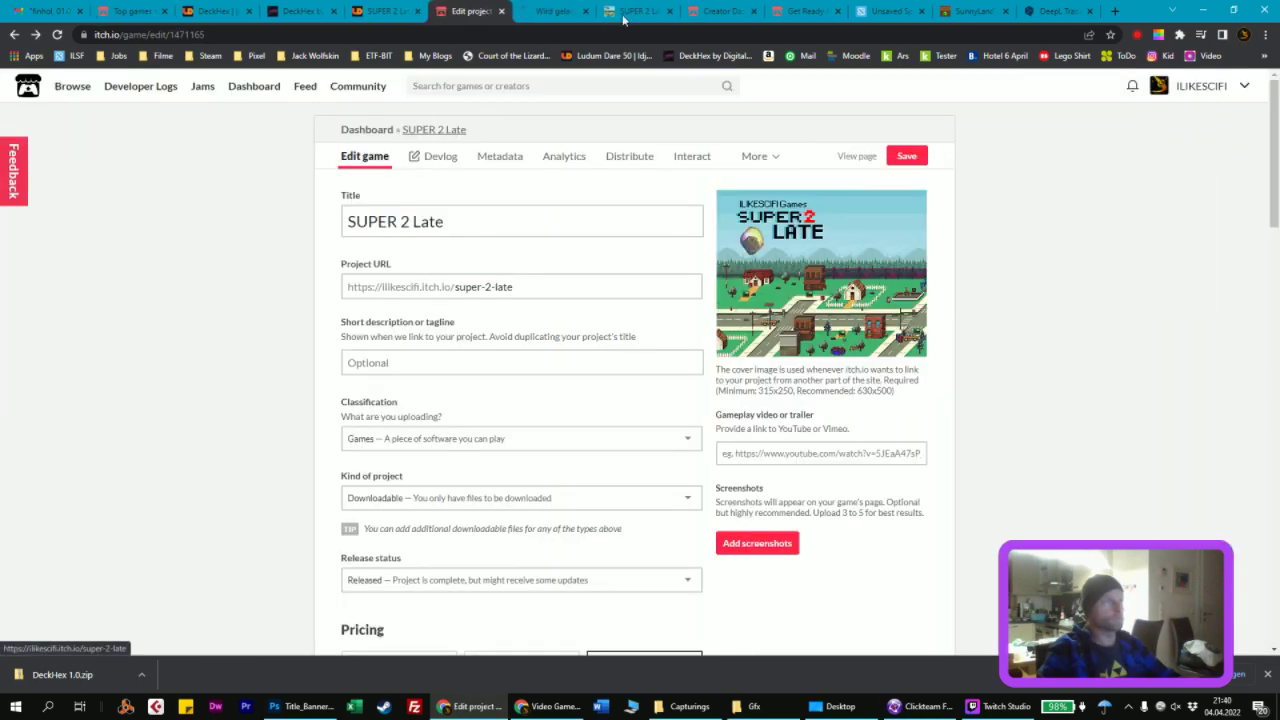
key("ctrl+Tab")
scroll(841, 260, "down", 5)
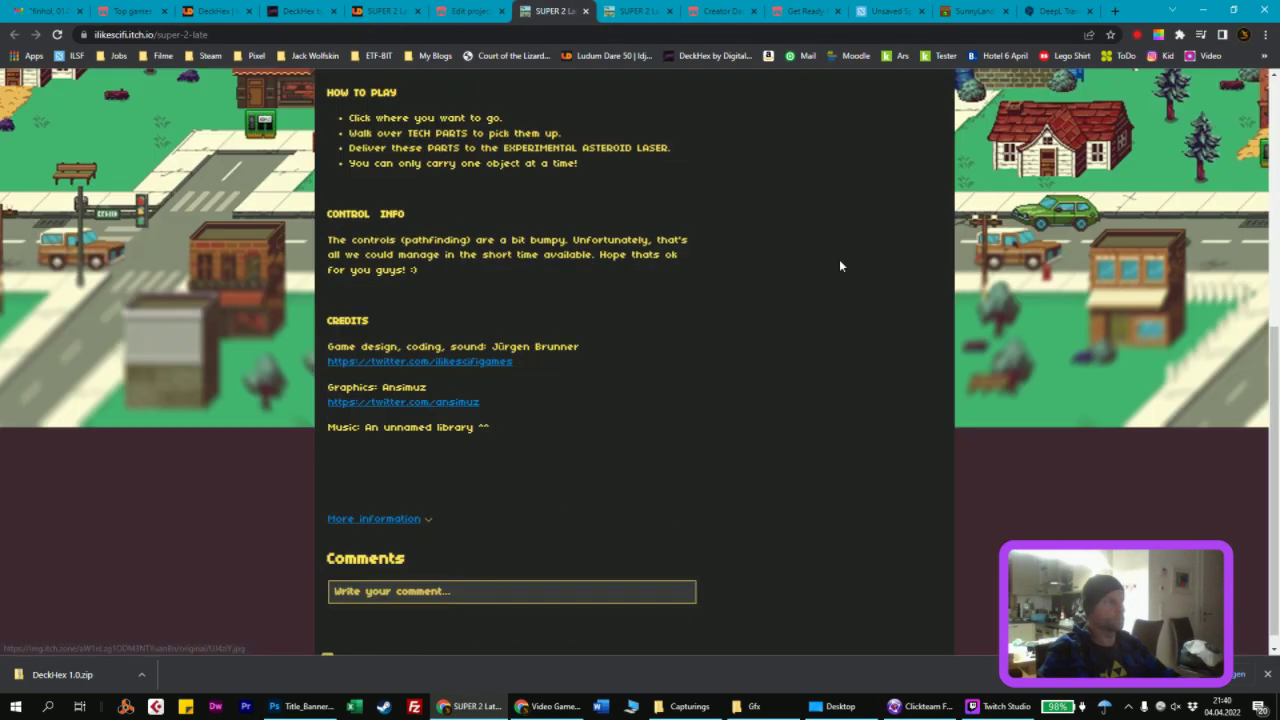
scroll(843, 265, "up", 5)
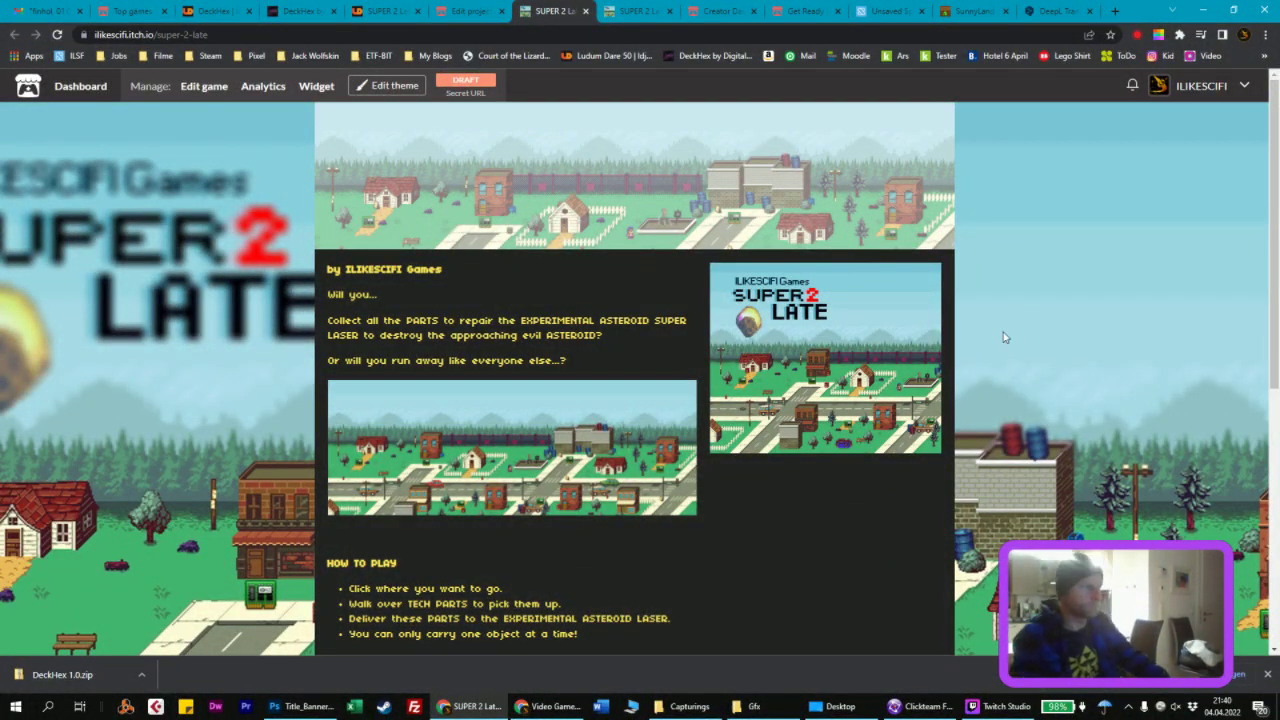
scroll(852, 258, "down", 5)
scroll(999, 382, "up", 5)
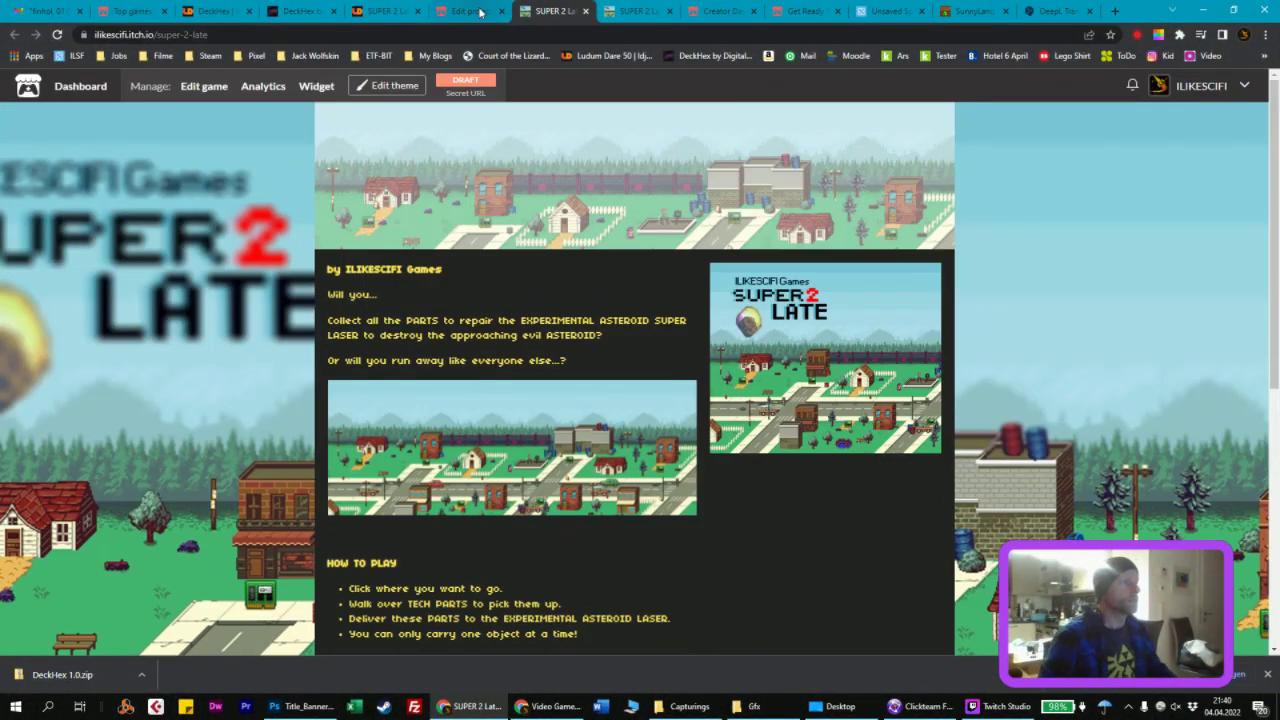
Step: Return to the theme editor, make the background image fixed again, and save the theme
left_click(480, 12)
left_click(634, 11)
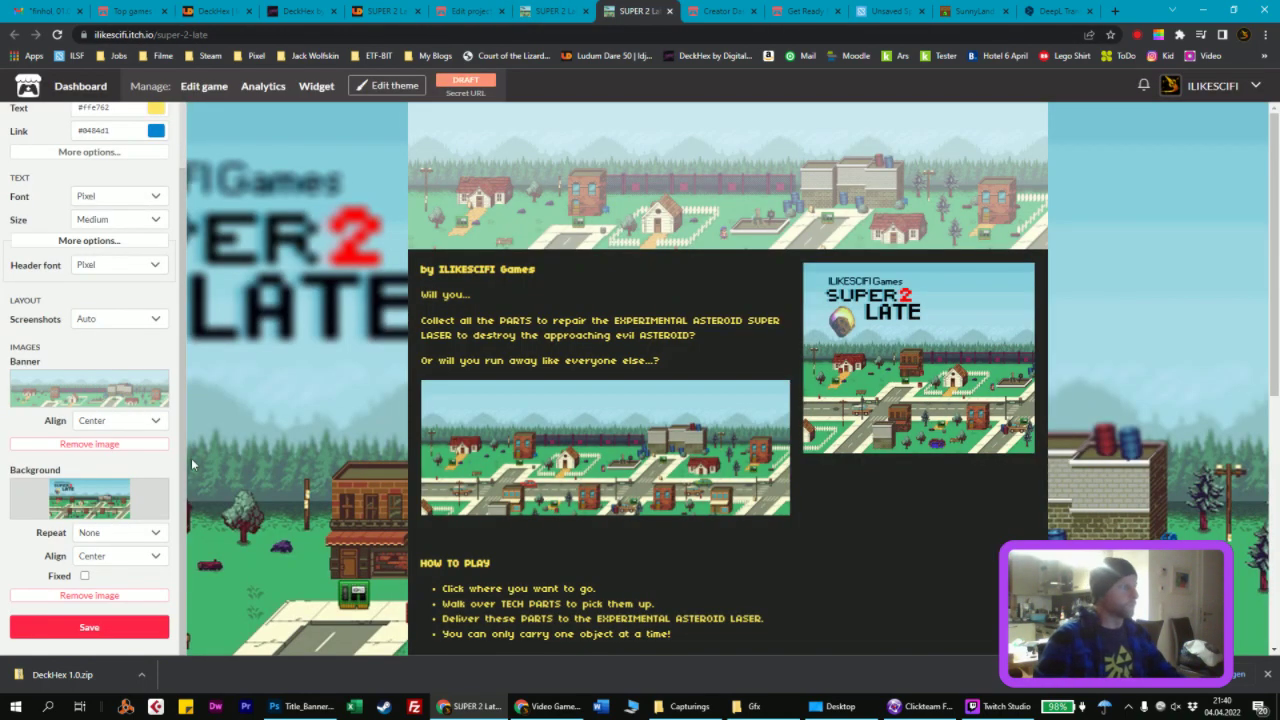
left_click(86, 578)
left_click(89, 627)
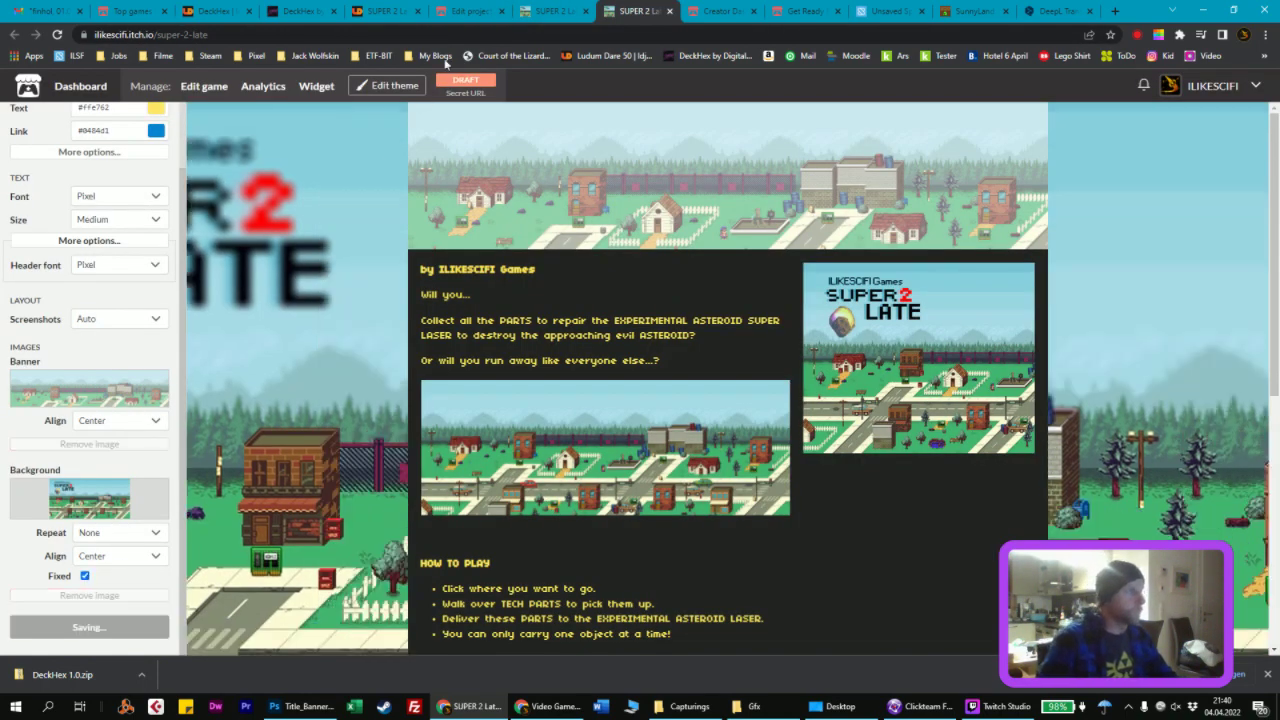
Step: Reload the separately opened game page and check the fixed background along its length
left_click(553, 11)
key("F5")
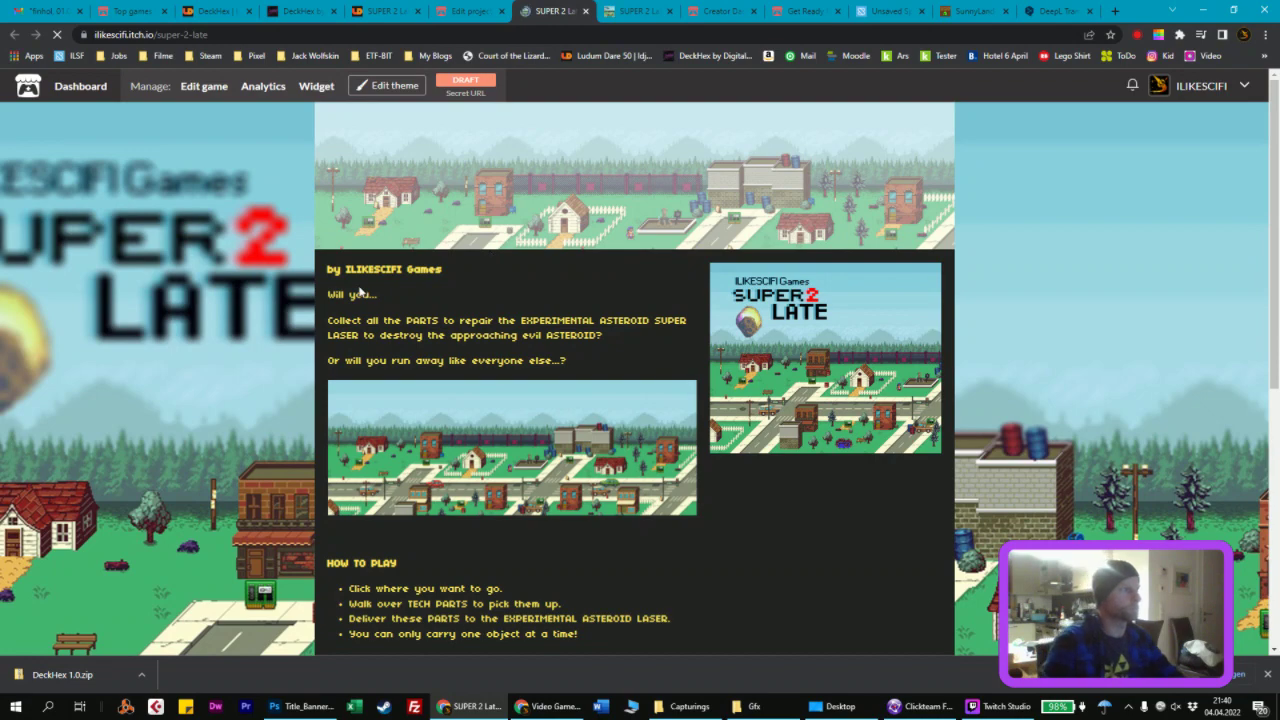
scroll(292, 288, "down", 5)
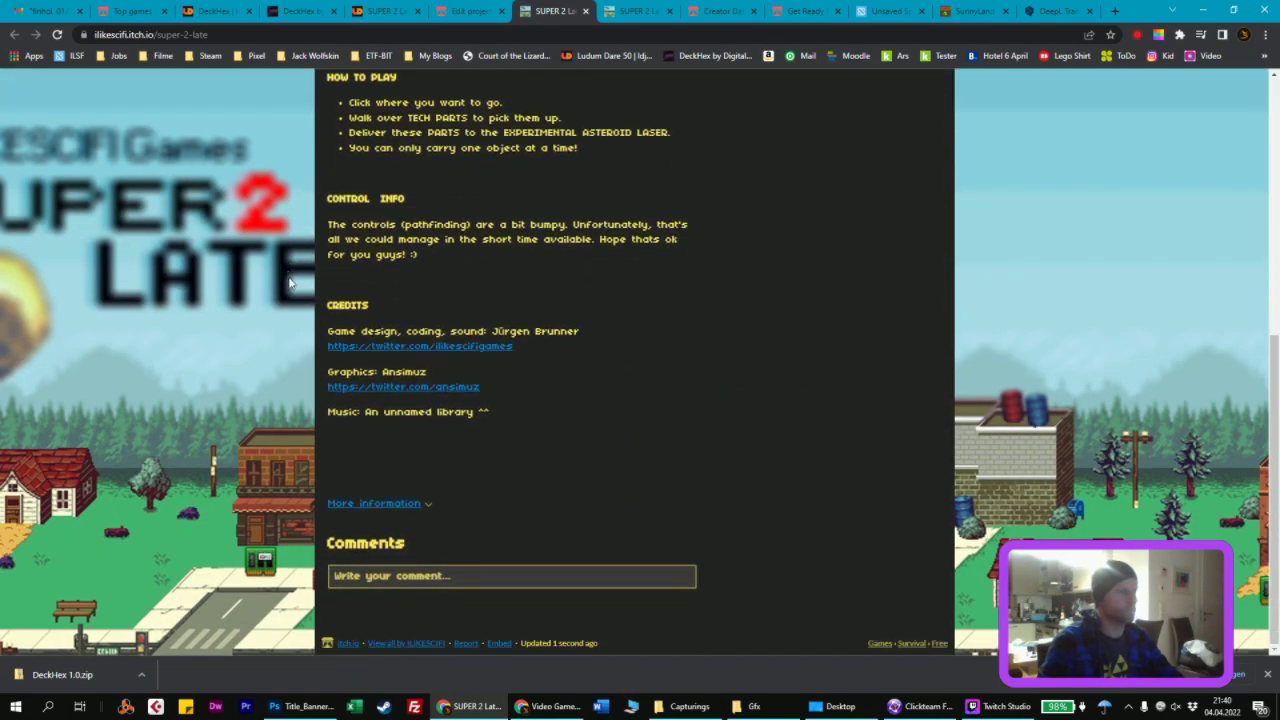
scroll(290, 283, "up", 5)
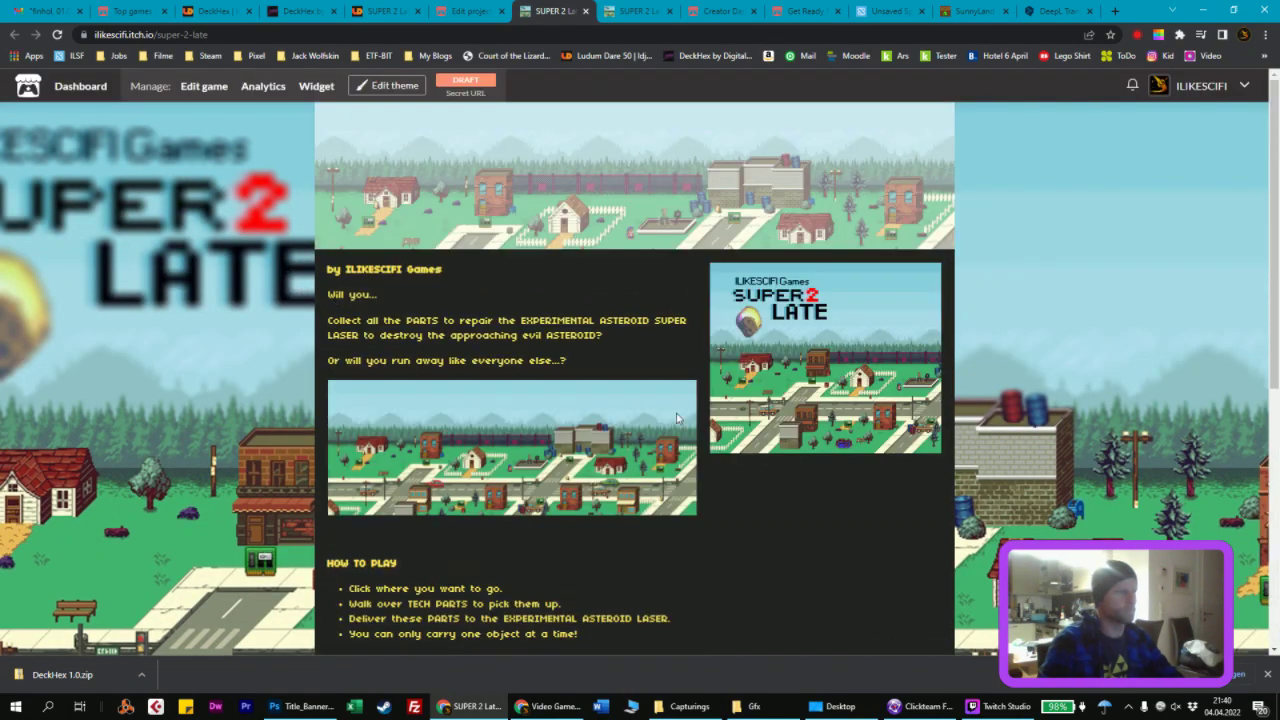
Step: Switch to Photoshop and start a web export of the blurred title image at a width of 2000 px
left_click(920, 707)
left_click(300, 706)
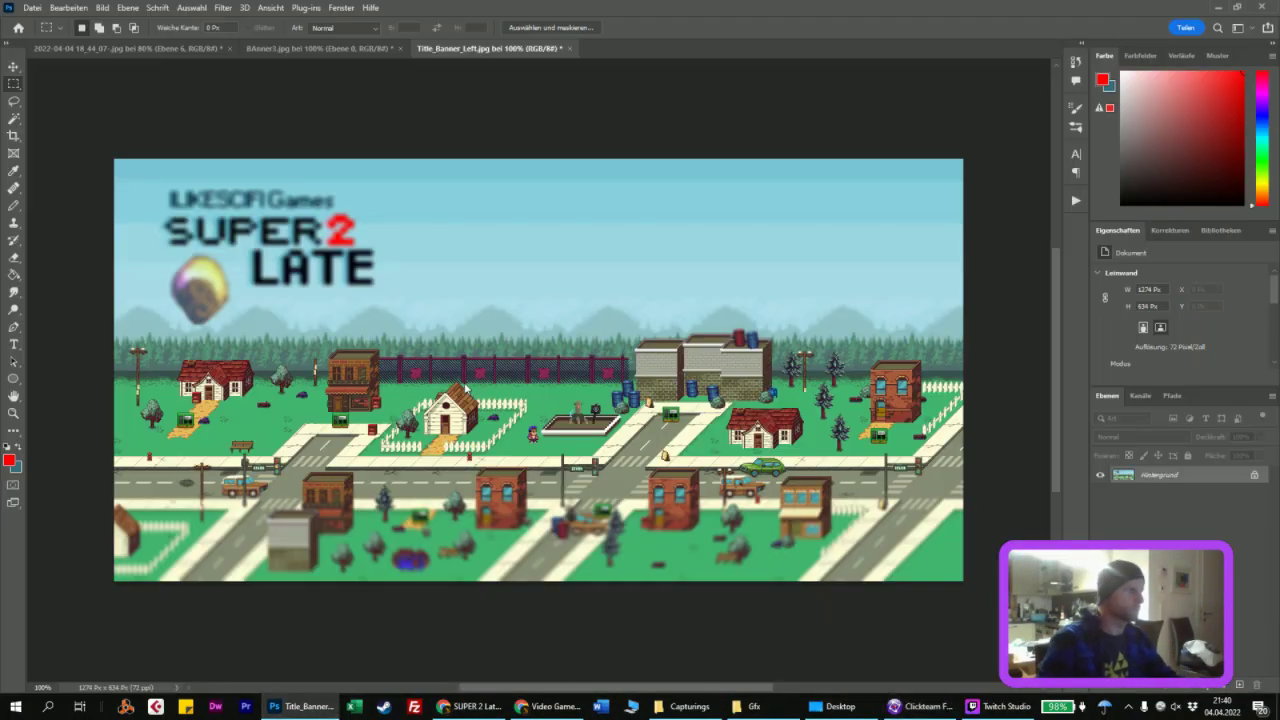
key("ctrl+alt+shift+s")
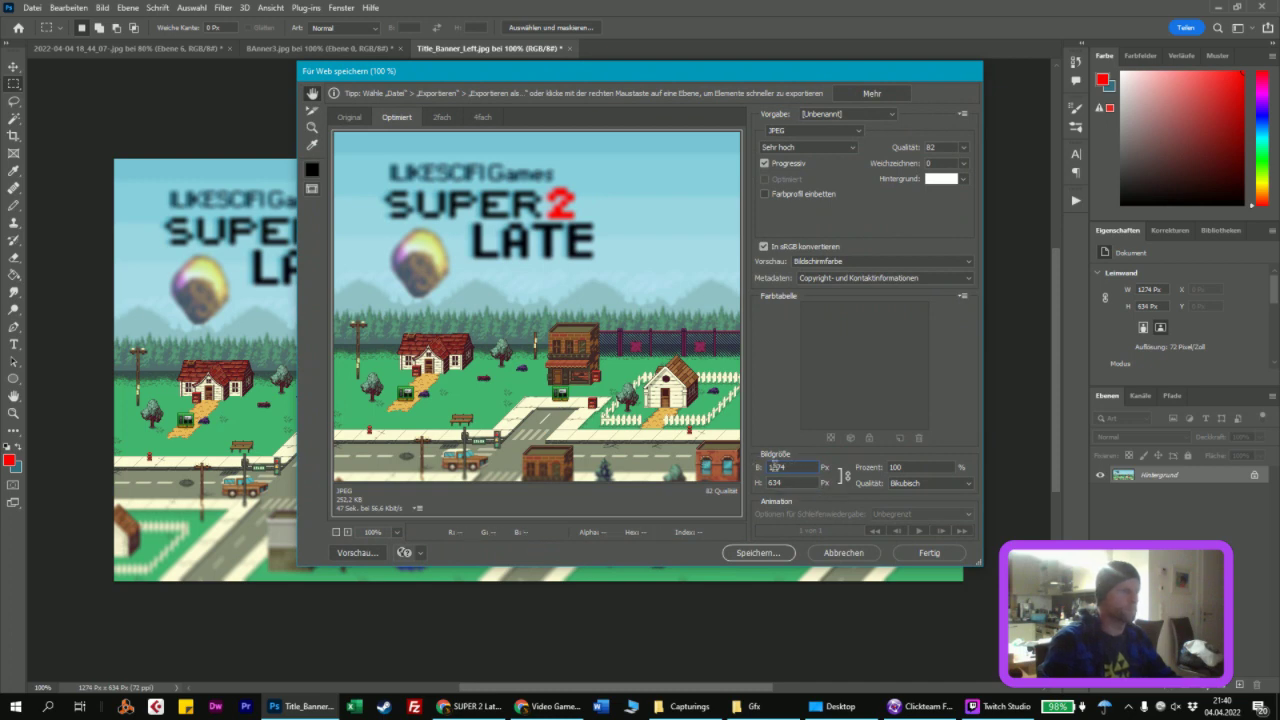
double_click(776, 466)
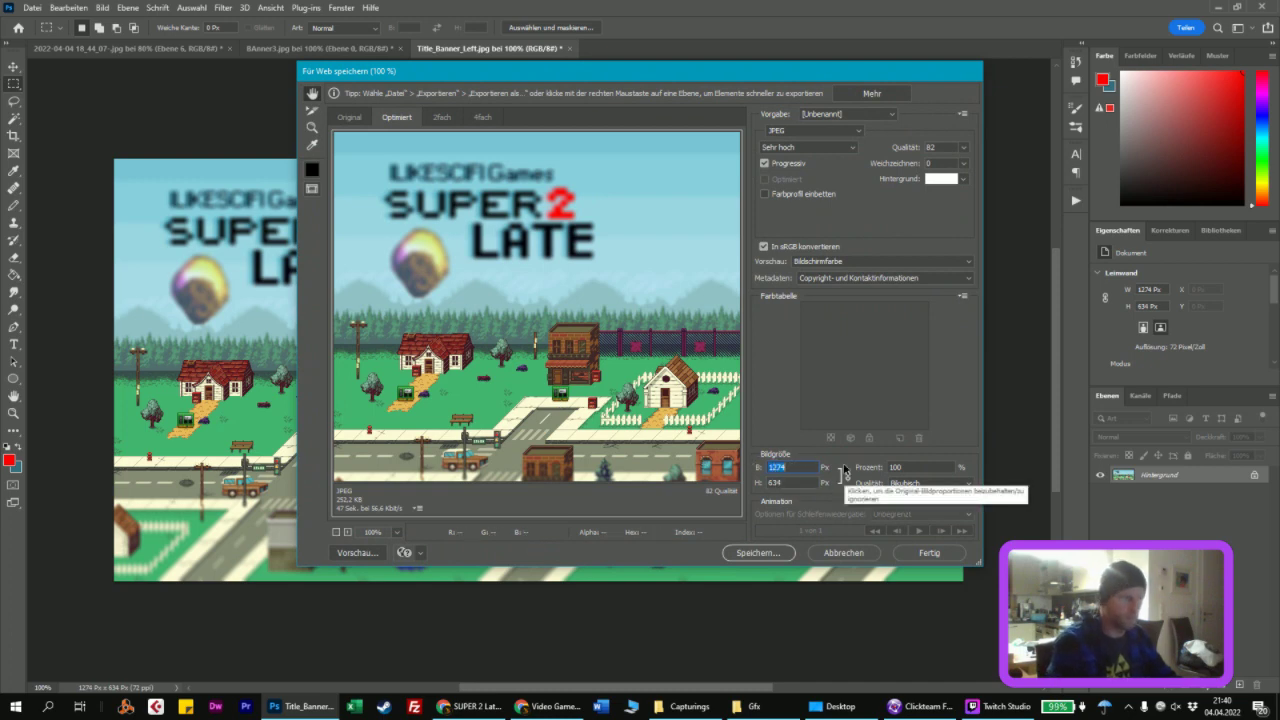
type("2000")
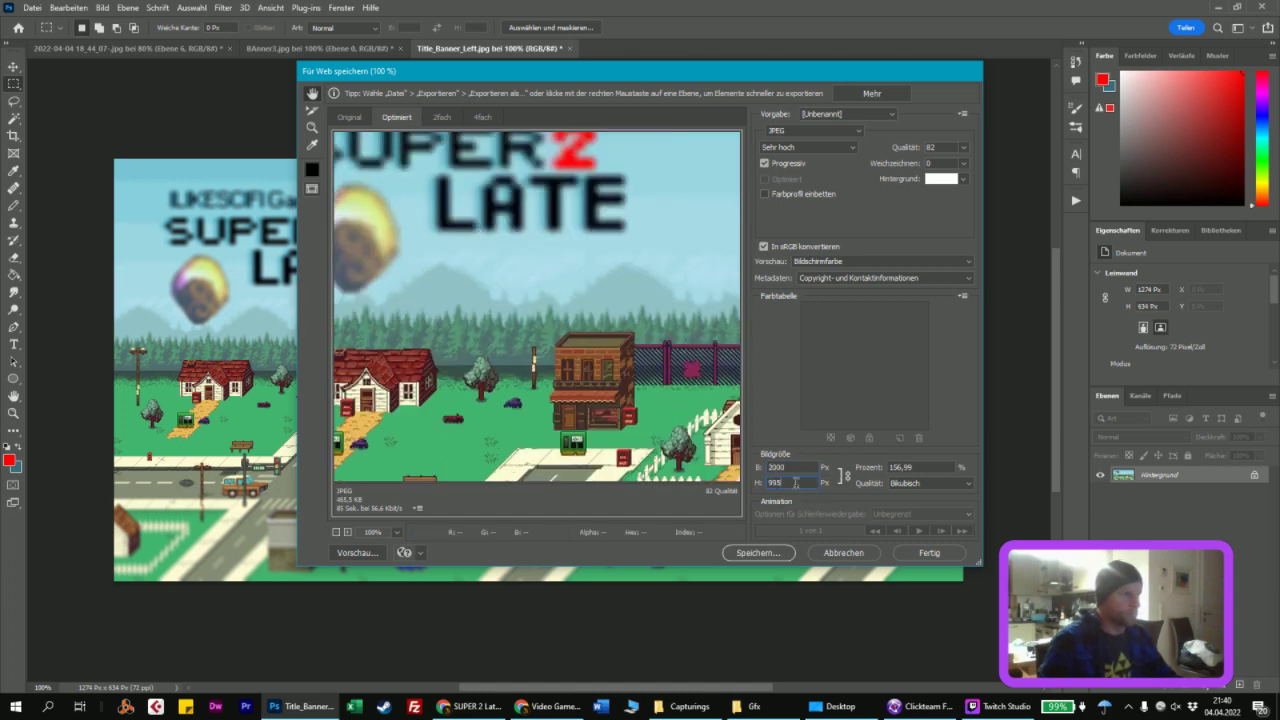
Step: Save the resized web export to the Desktop, replacing the existing Title_Background_1.jpg
left_click(764, 553)
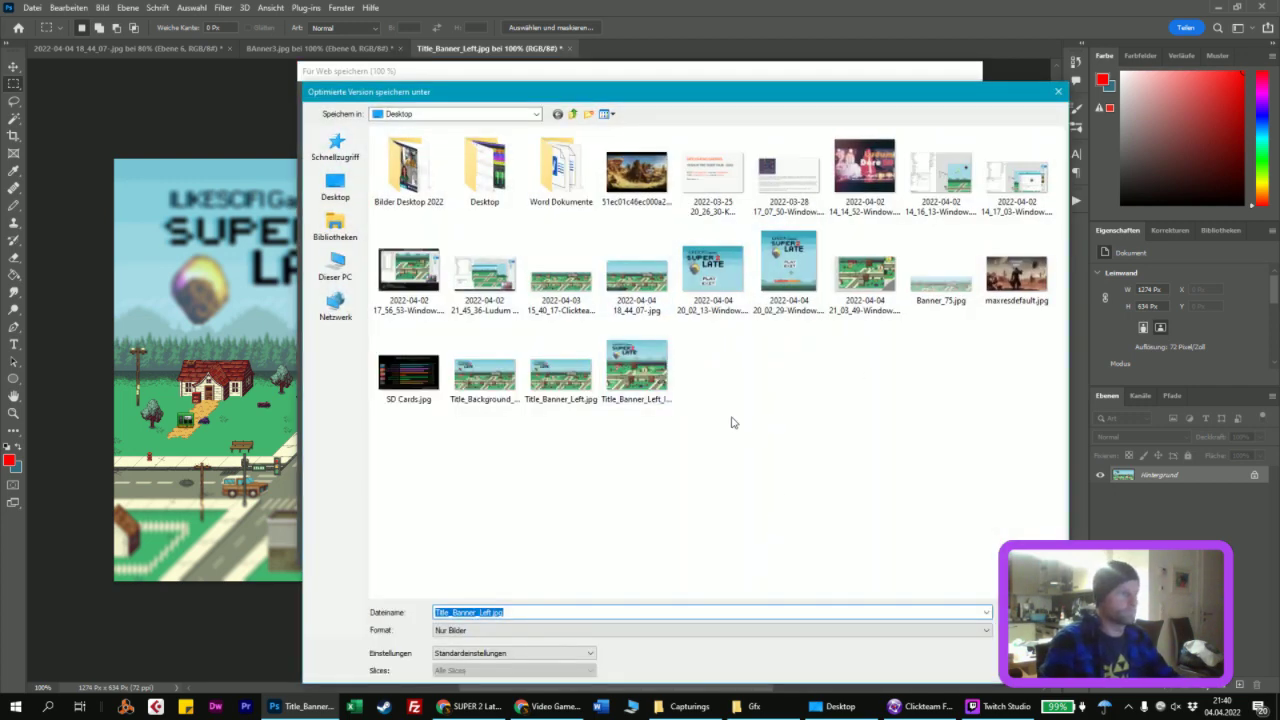
left_click(636, 368)
left_click(545, 382)
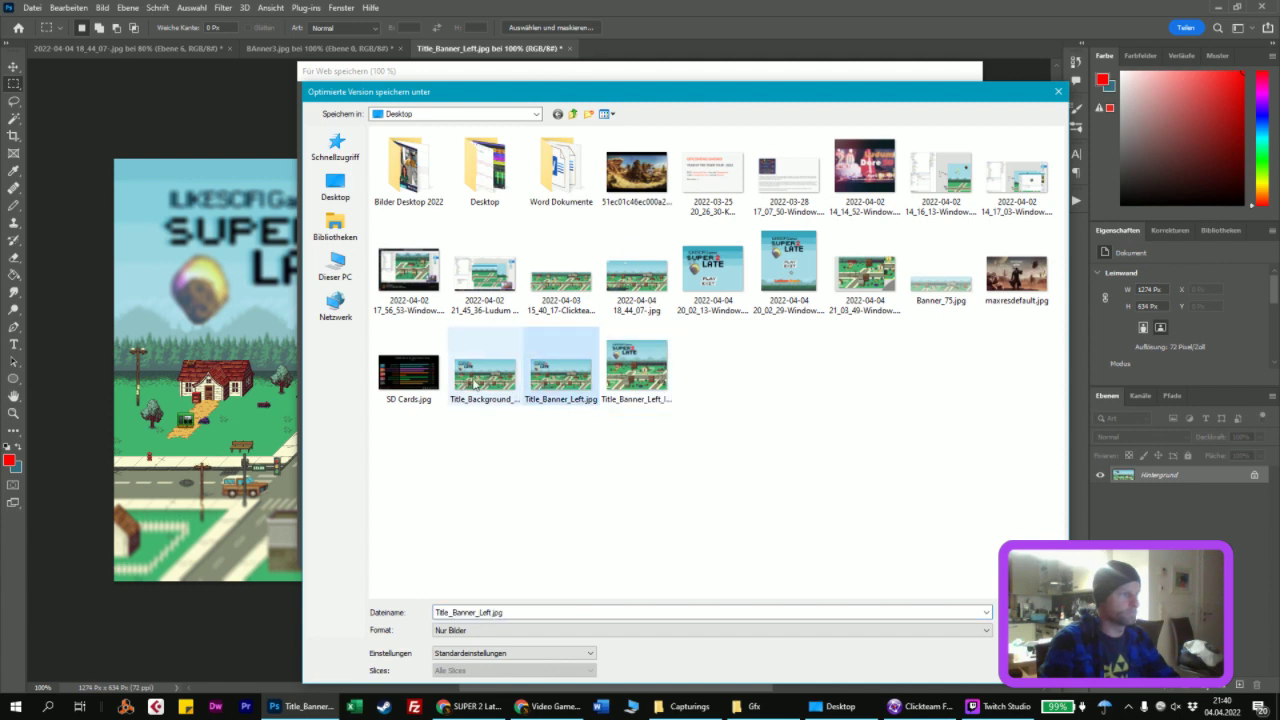
left_click(484, 380)
double_click(505, 382)
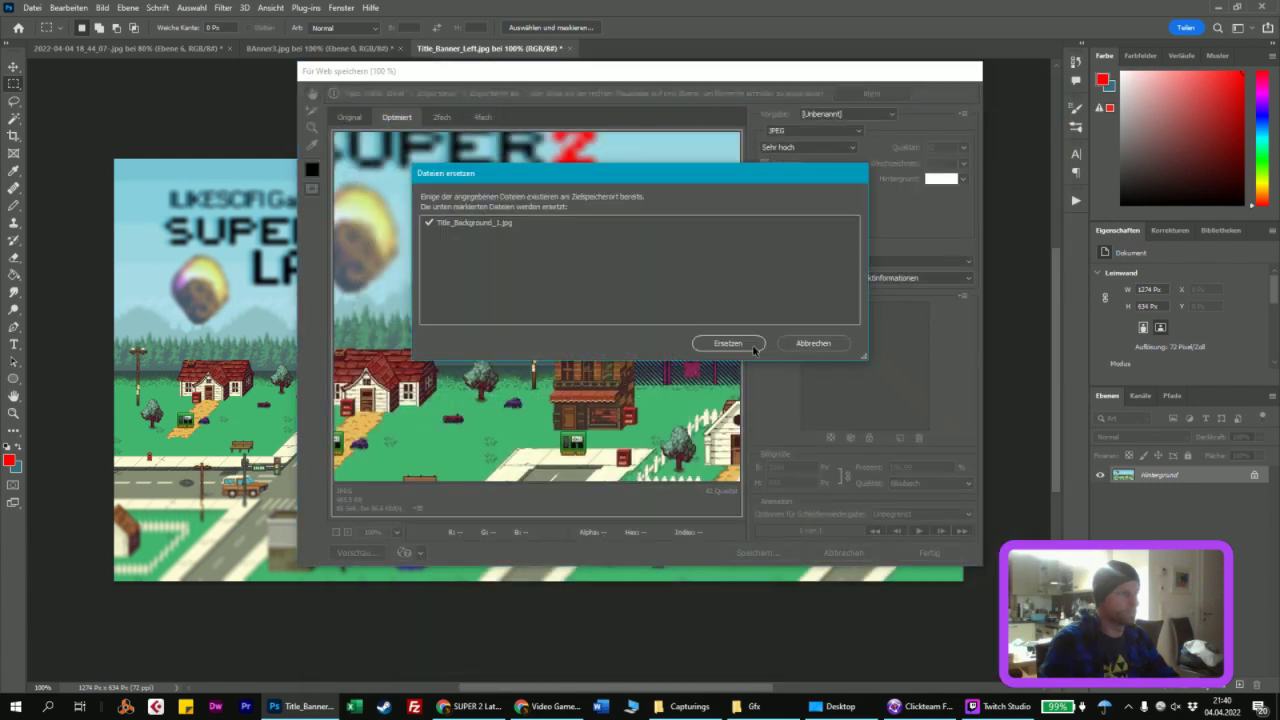
left_click(728, 345)
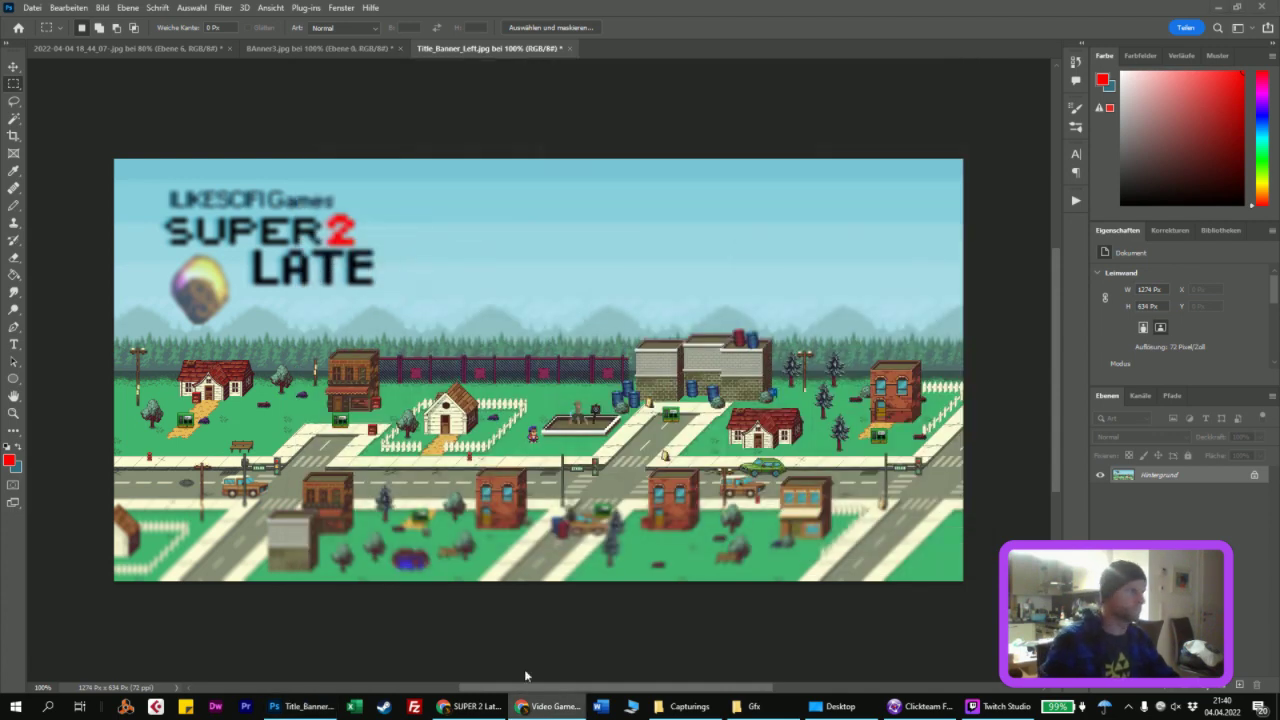
Step: Switch to the itch.io theme editor, remove the old background image, and upload the re-exported Title_Background_1.jpg from the Desktop
left_click(470, 706)
left_click(636, 12)
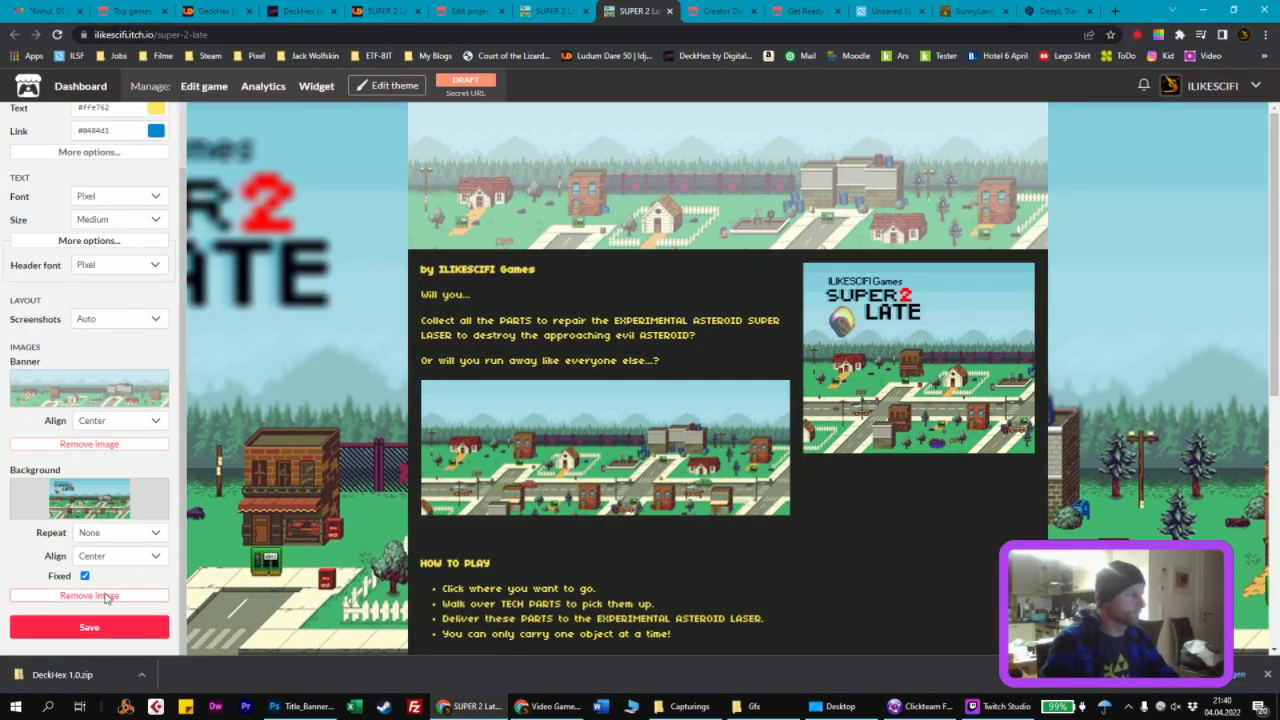
left_click(107, 596)
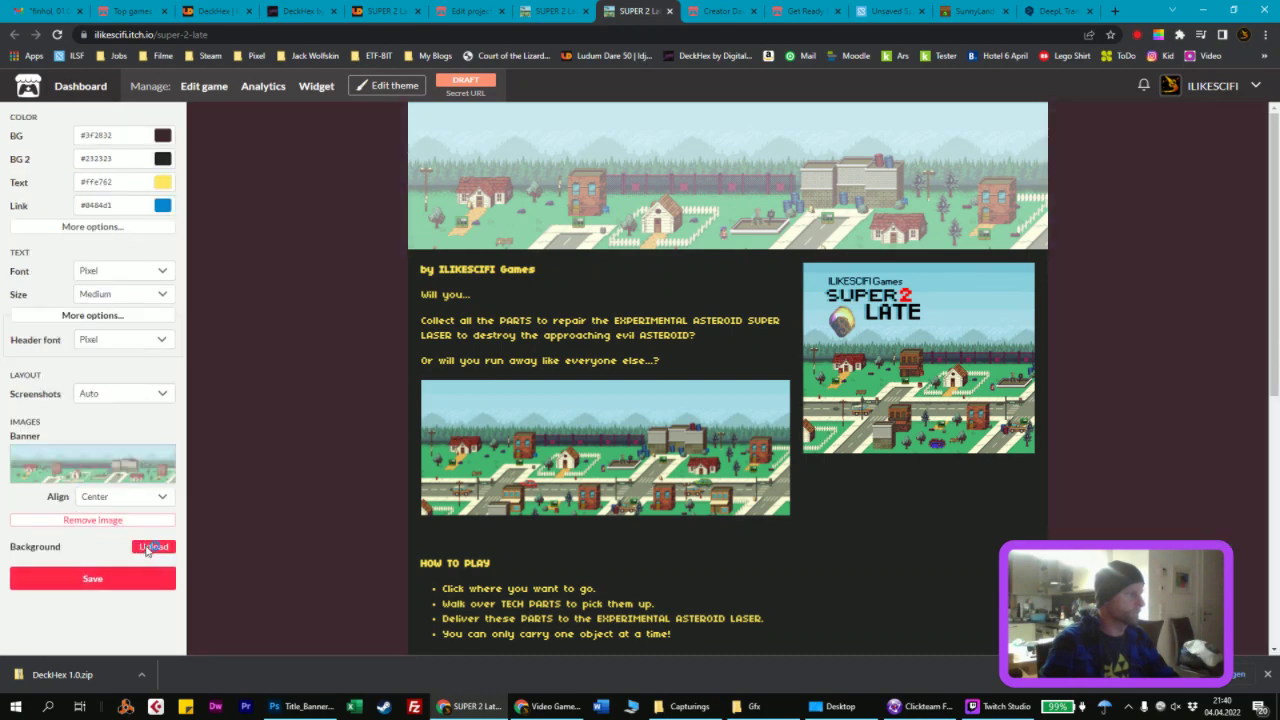
left_click(149, 547)
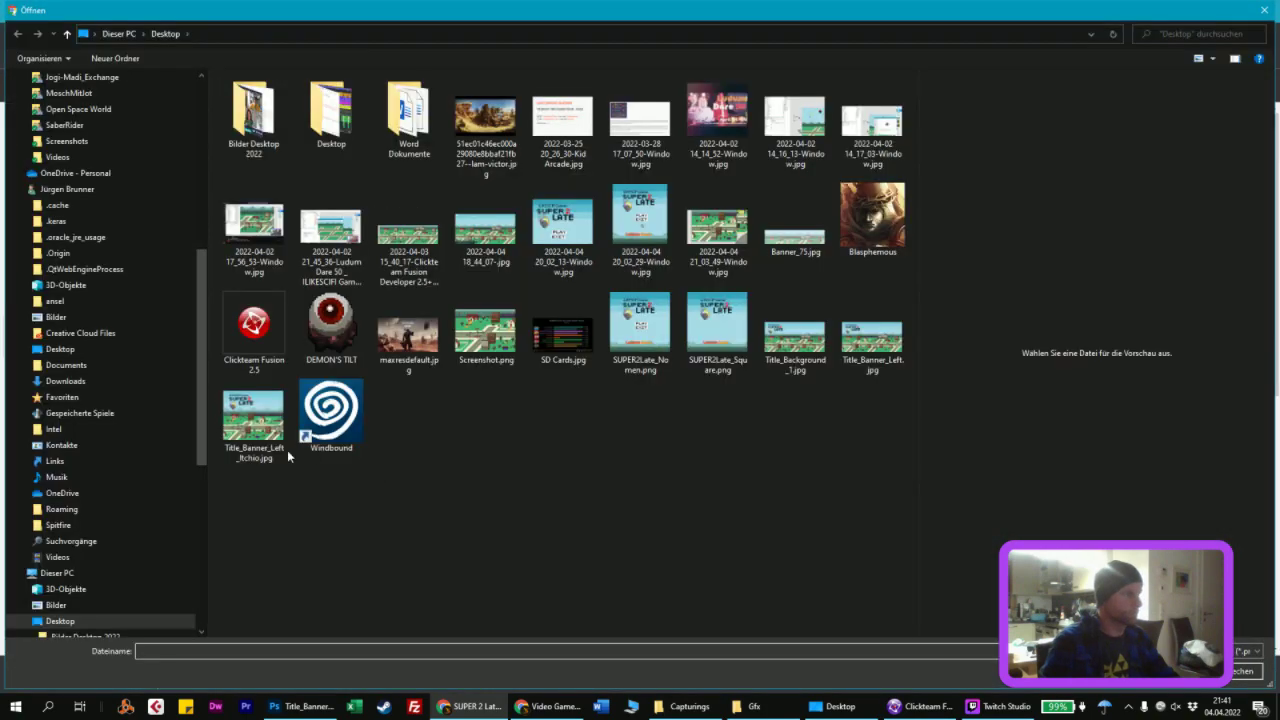
double_click(872, 338)
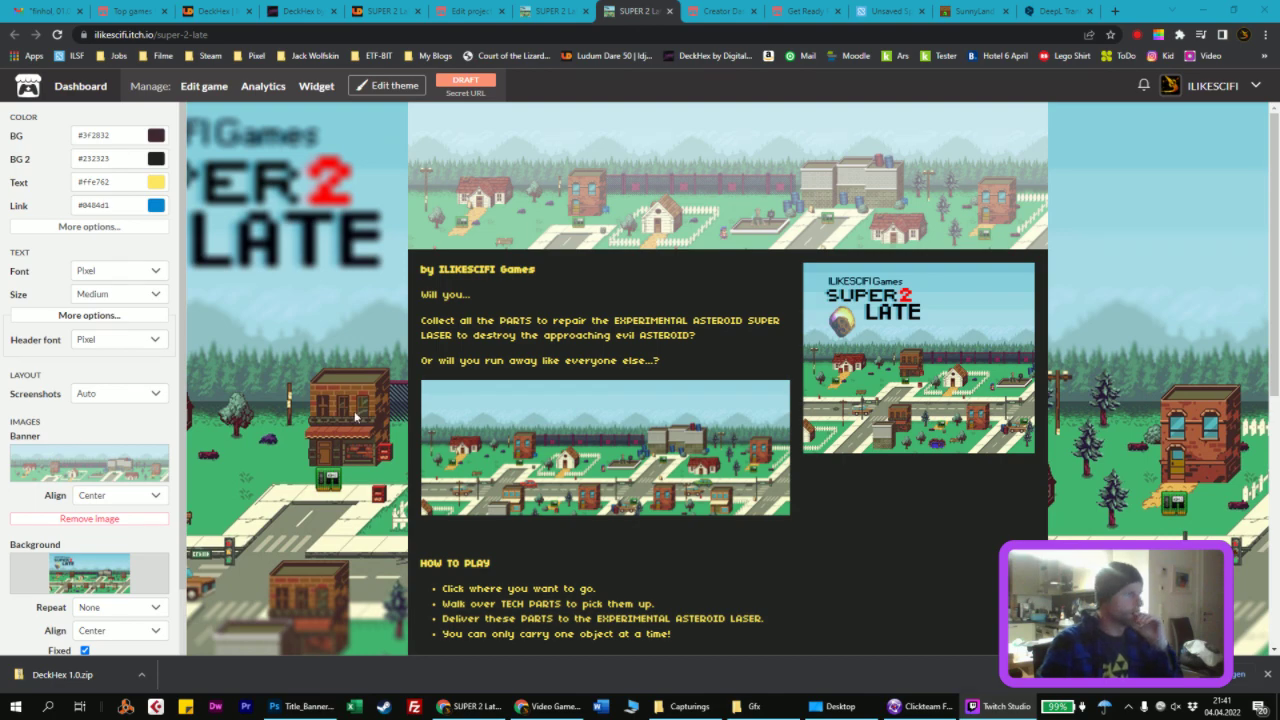
Step: Check the new background image in the theme editor and along the length of the separately opened game page
scroll(346, 432, "down", 4)
scroll(348, 444, "up", 4)
scroll(103, 625, "down", 2)
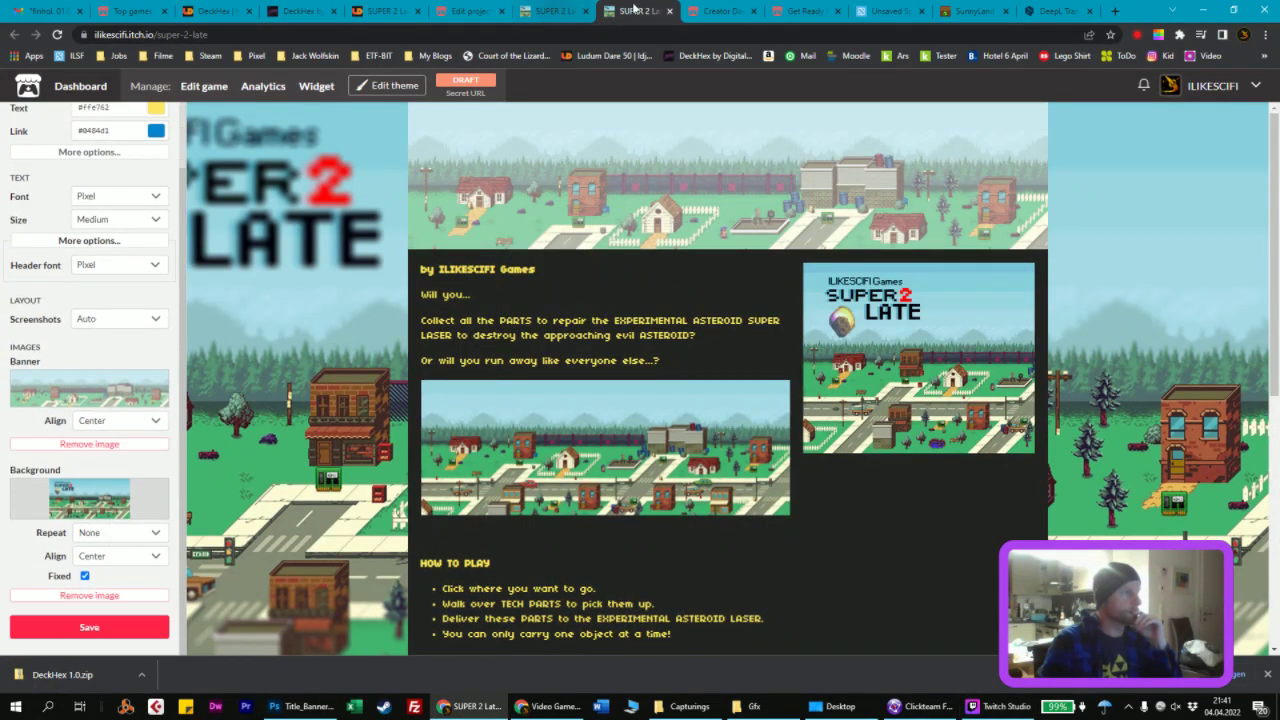
left_click(576, 11)
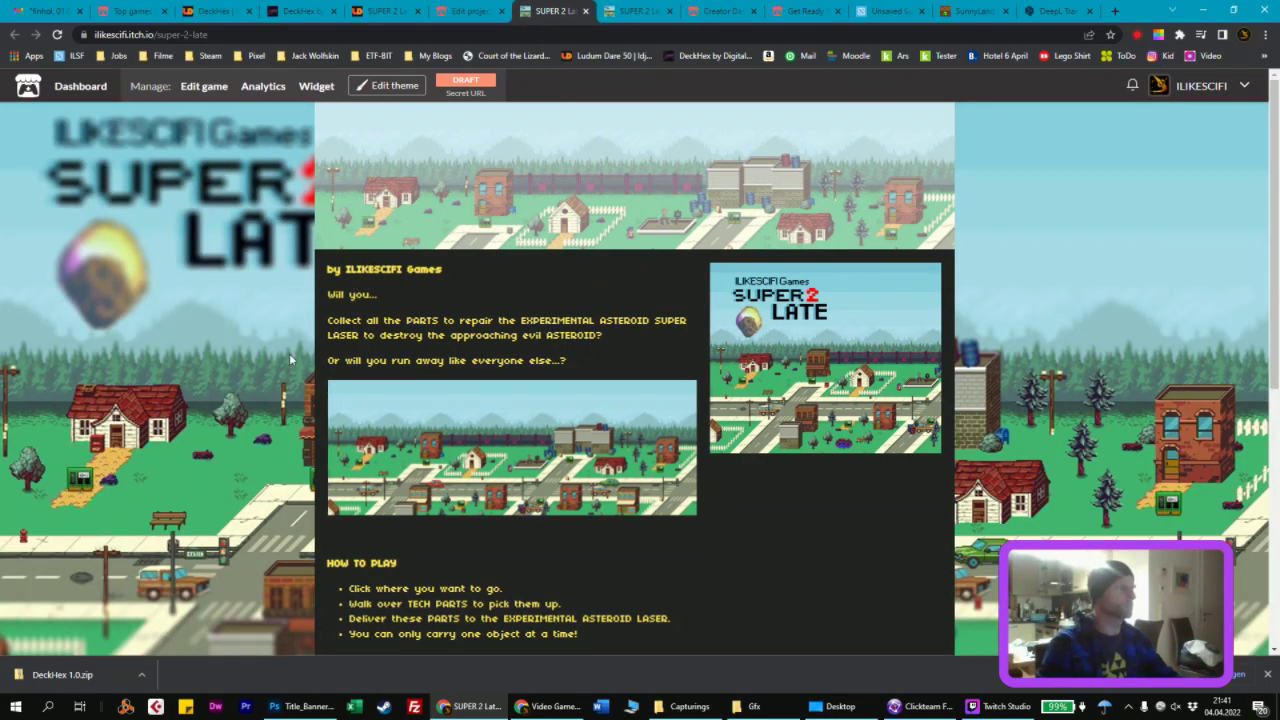
scroll(196, 368, "down", 4)
scroll(197, 369, "down", 2)
scroll(563, 395, "up", 6)
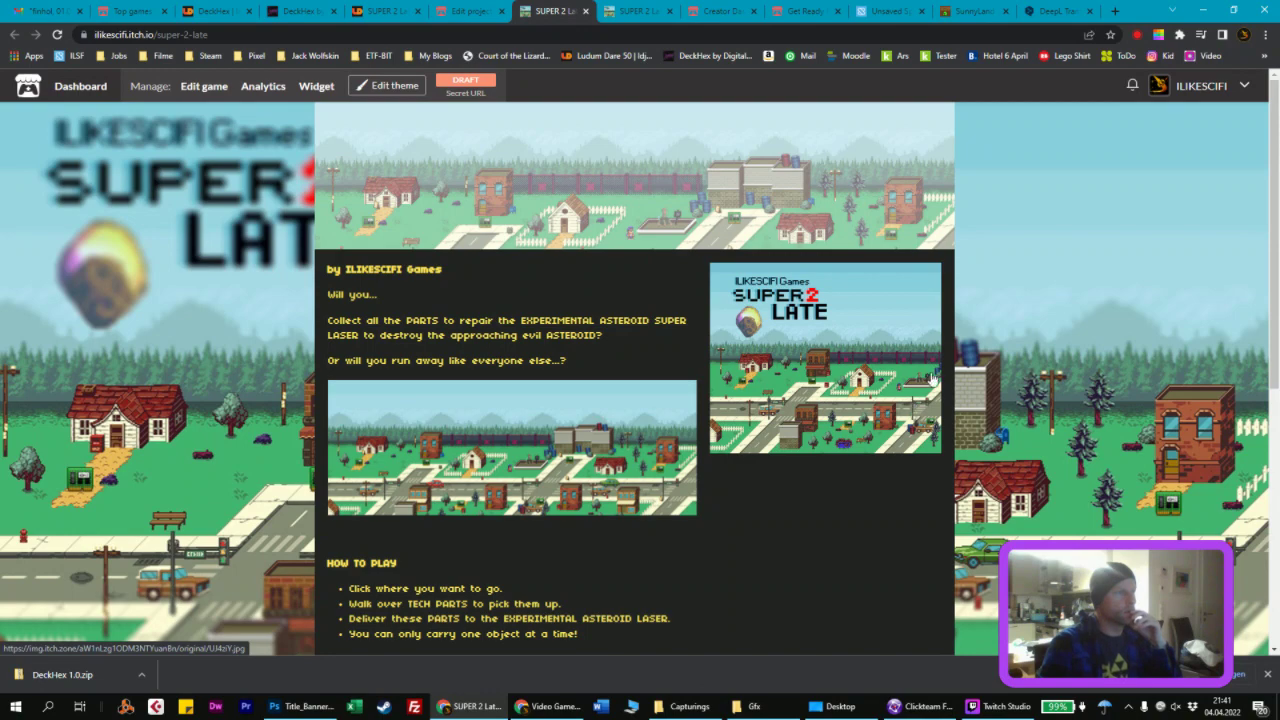
Step: Switch to DeepL, clear the old source text, and translate "zu spät" into English
left_click(1048, 11)
left_click(74, 262)
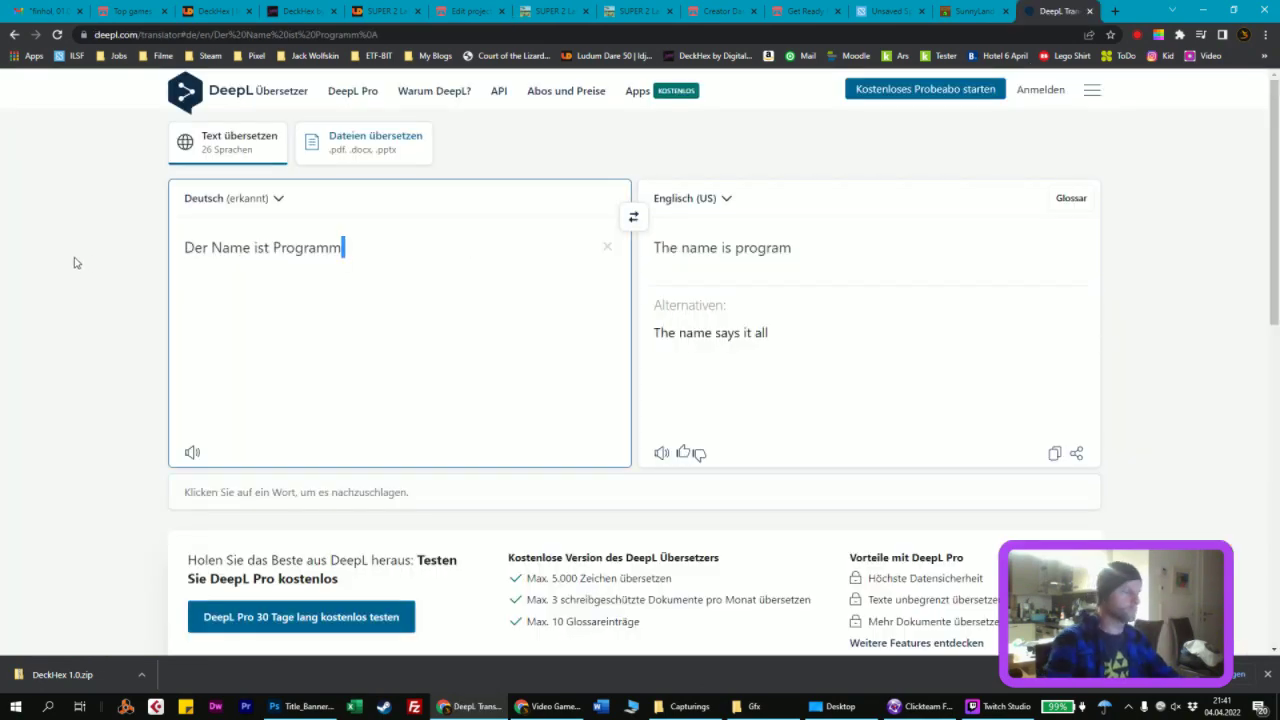
key("BackSpace")
key("BackSpace")
key("BackSpace")
key("BackSpace")
key("BackSpace")
key("BackSpace")
key("BackSpace")
key("BackSpace")
key("BackSpace")
key("BackSpace")
key("BackSpace")
key("BackSpace")
key("BackSpace")
key("BackSpace")
key("BackSpace")
key("BackSpace")
key("BackSpace")
key("BackSpace")
key("BackSpace")
key("BackSpace")
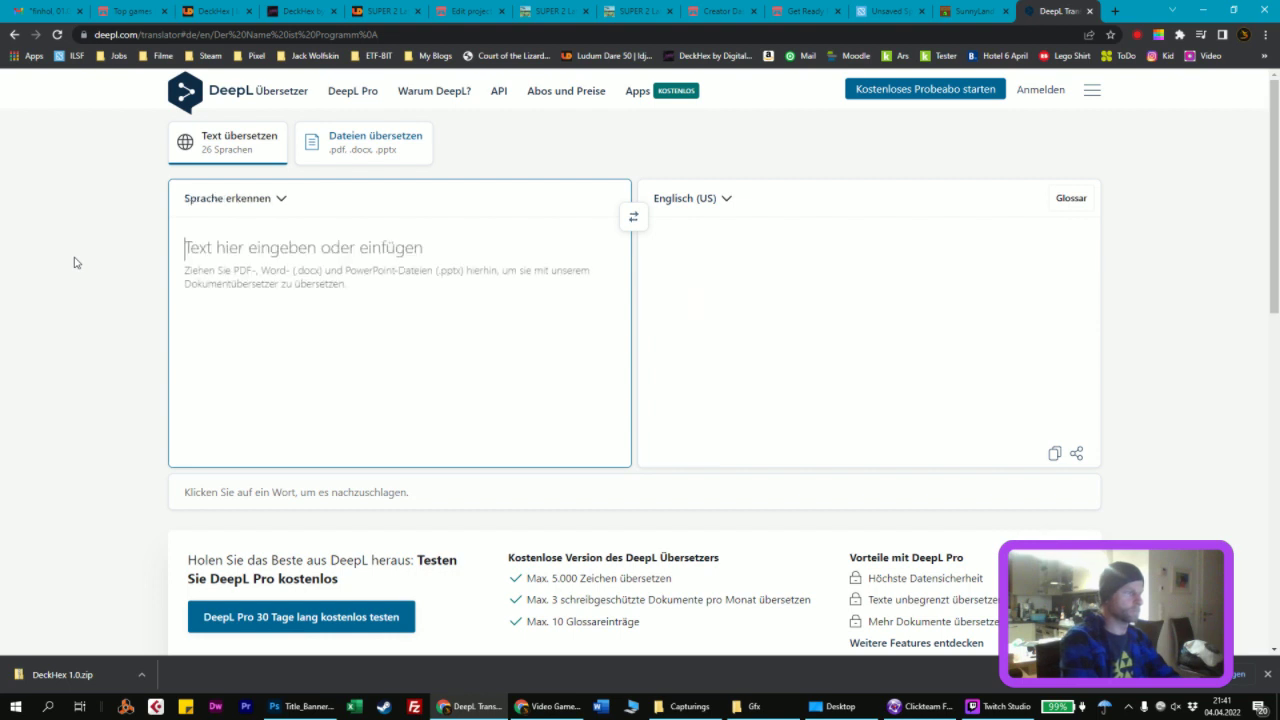
type("zu spät")
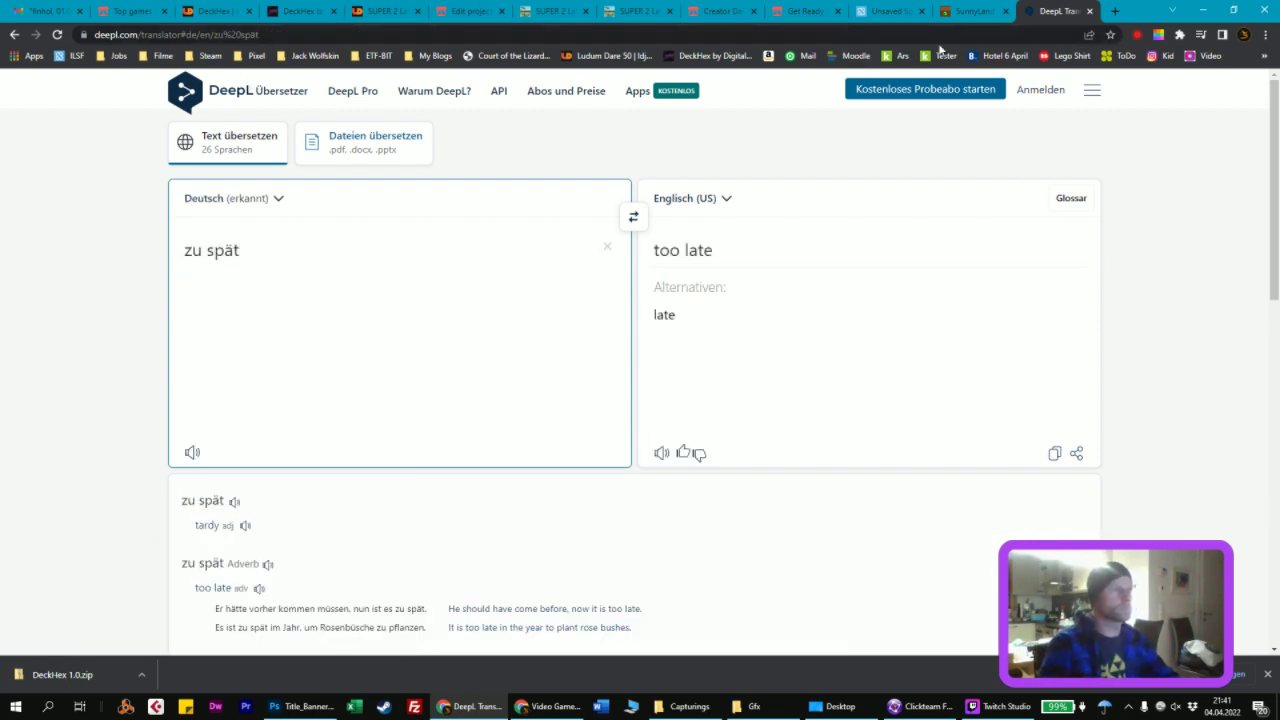
Step: Switch to the unpublished SUPER 2 Late entry on the Ludum Dare site and examine its preview
left_click(967, 15)
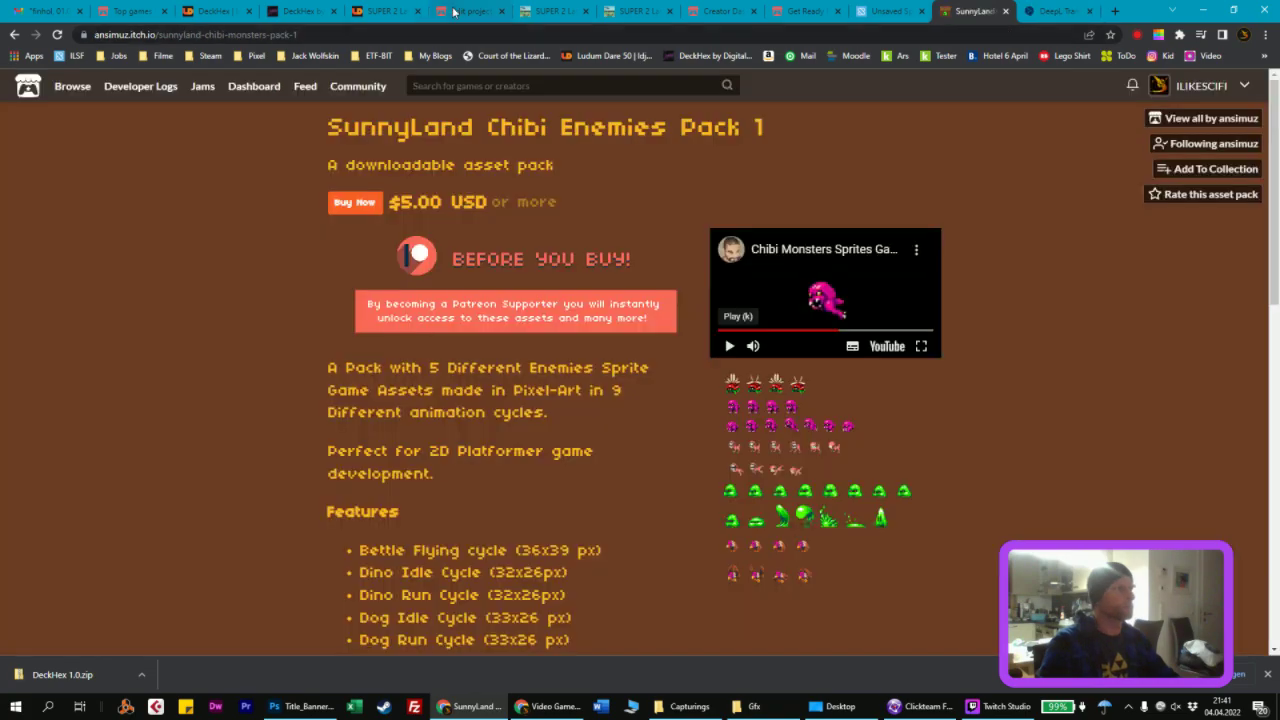
left_click(450, 11)
left_click(376, 11)
scroll(385, 366, "down", 3)
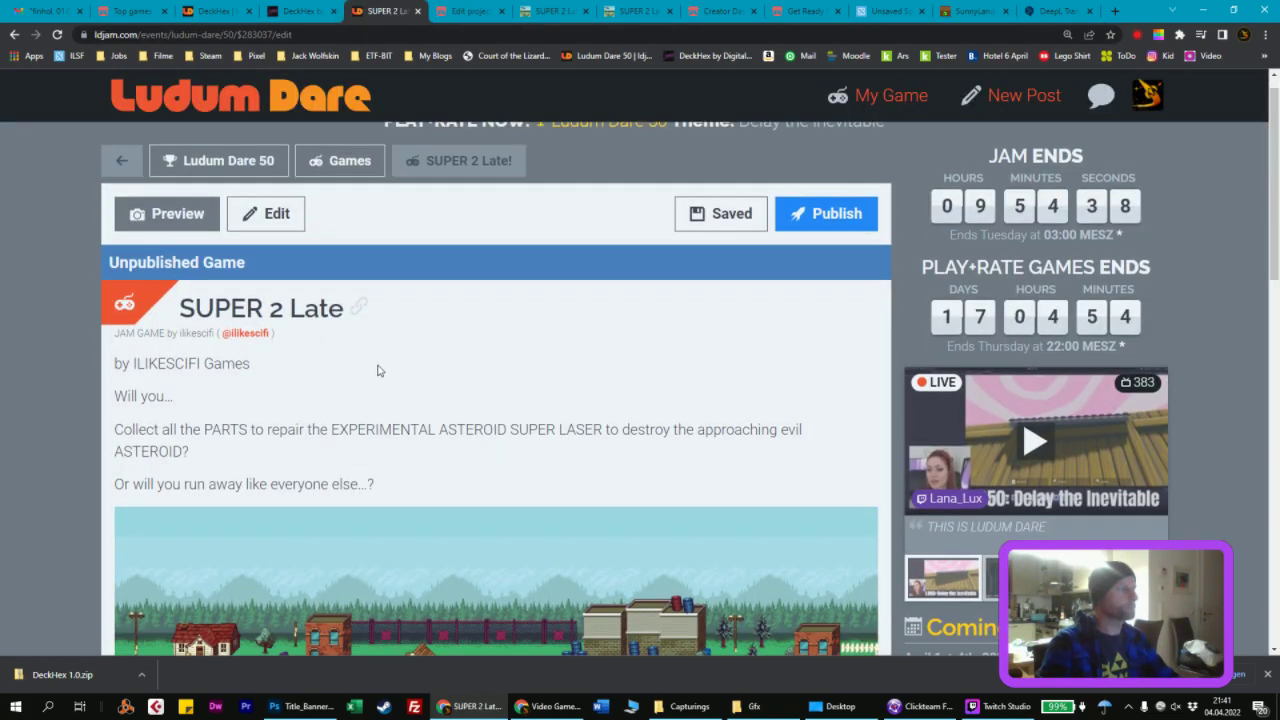
Step: Read through the SUPER 2 Late entry preview from the introduction to the ratings section
scroll(403, 361, "up", 3)
scroll(431, 354, "down", 2)
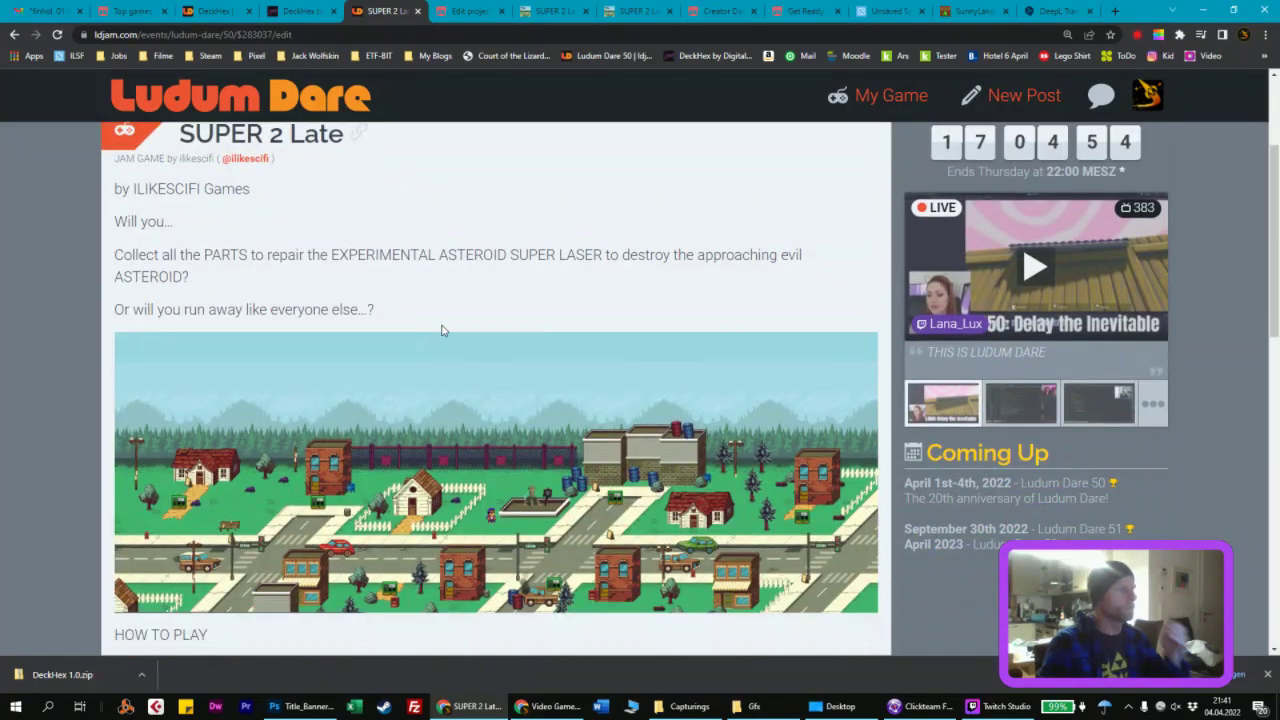
scroll(463, 344, "down", 4)
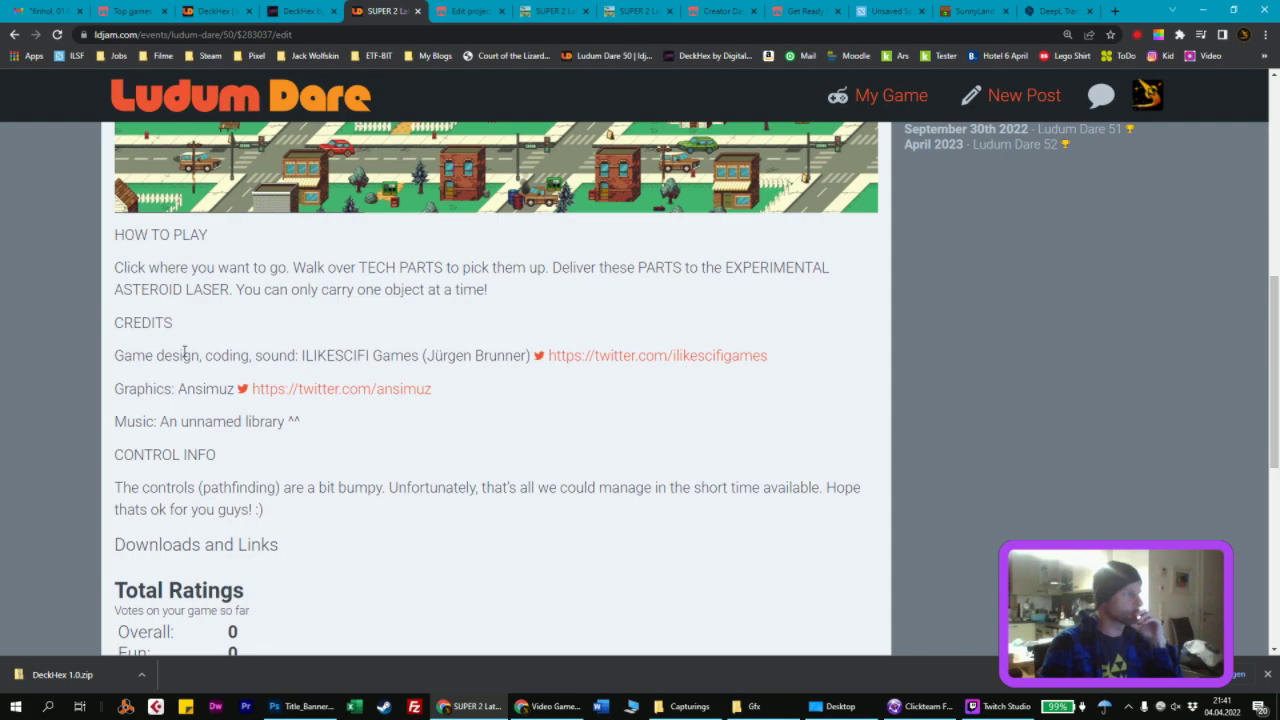
scroll(222, 365, "down", 1)
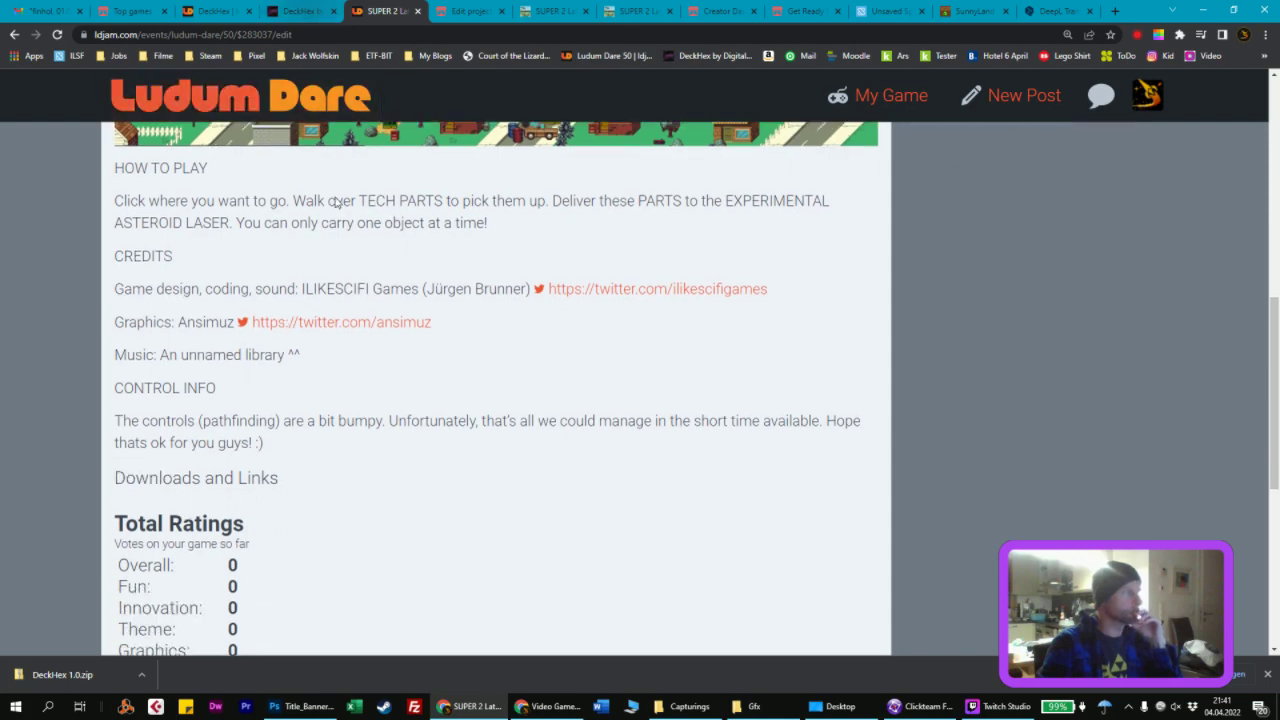
scroll(388, 313, "up", 5)
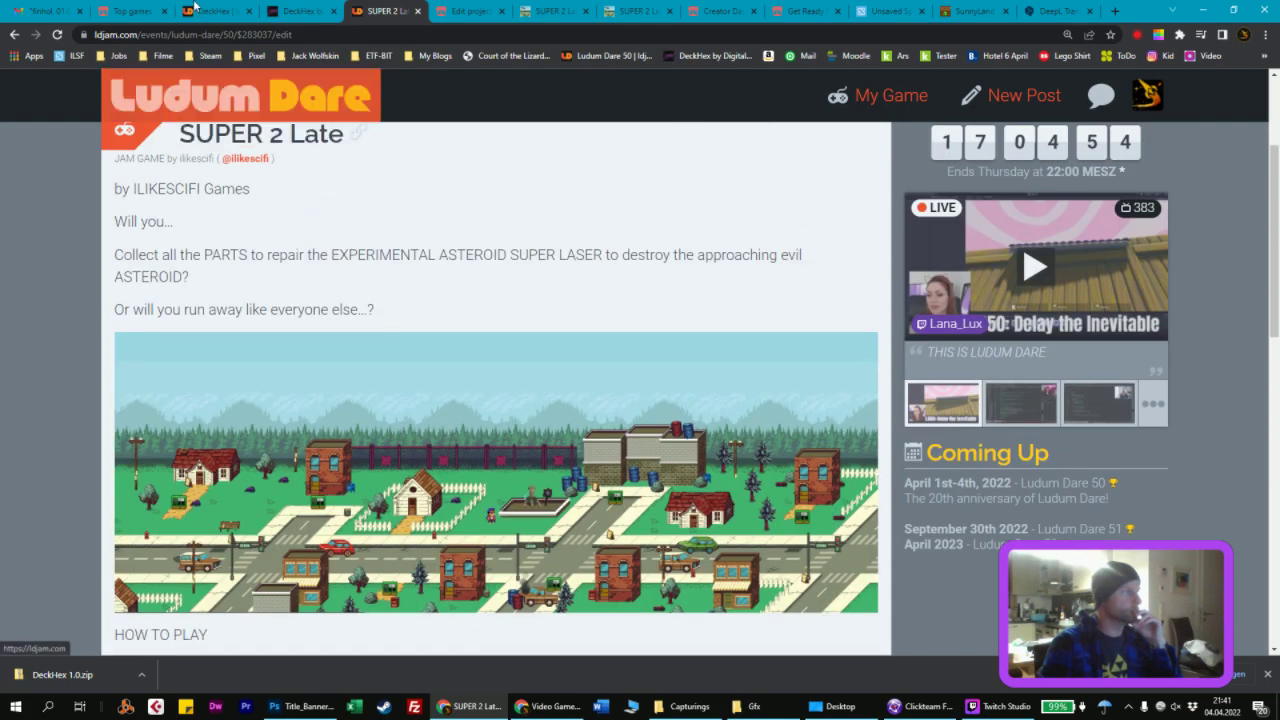
Step: Look at the DeckHex entry on Ludum Dare for comparison and close the DeckHex itch.io page
key("ctrl+shift+Tab")
key("ctrl+shift+Tab")
scroll(312, 281, "down", 3)
scroll(312, 281, "up", 5)
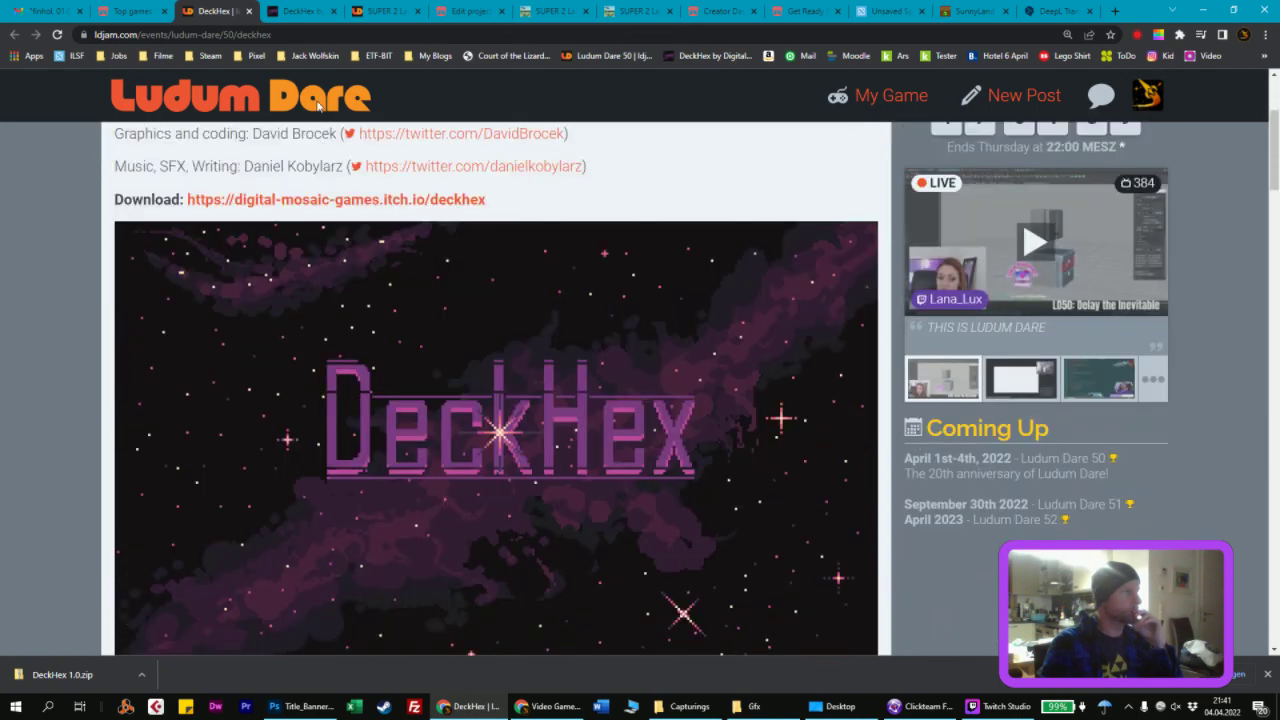
left_click(300, 11)
left_click(388, 10)
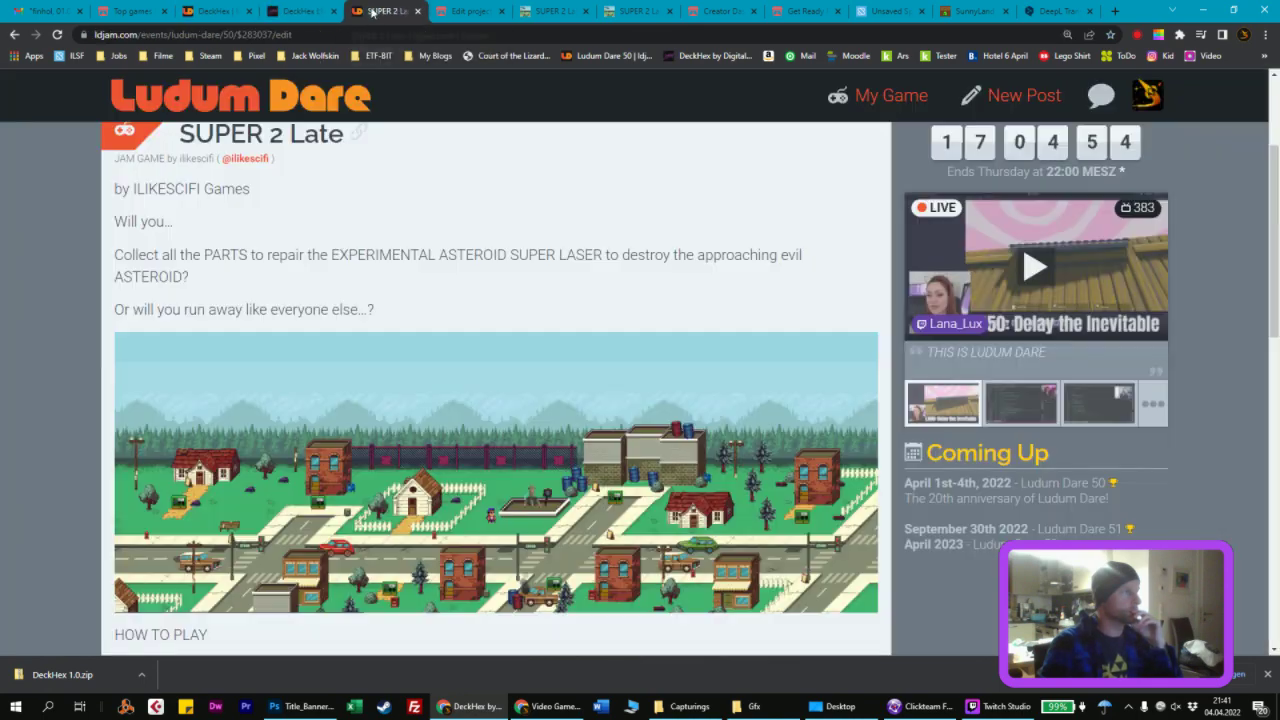
left_click(310, 13)
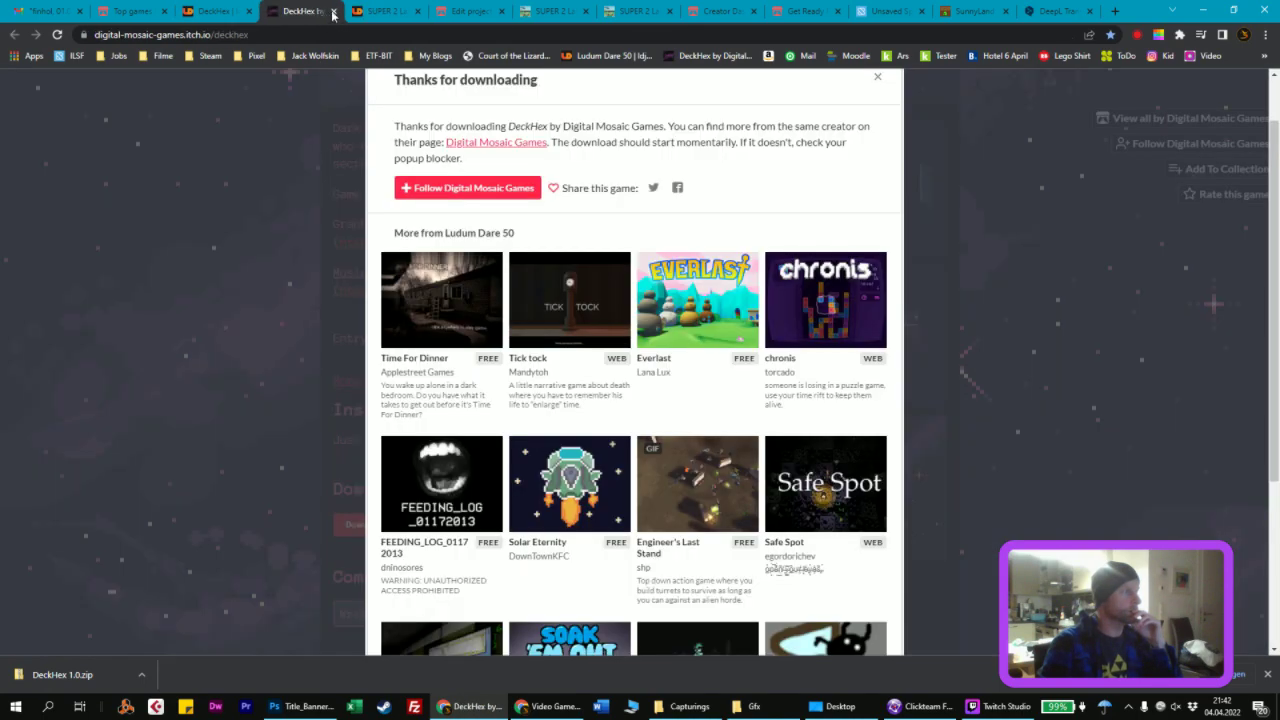
left_click(333, 11)
Step: Open the SUPER 2 Late entry for editing and move the Banner1.jpg image line to the end of the description
scroll(700, 300, "up", 2)
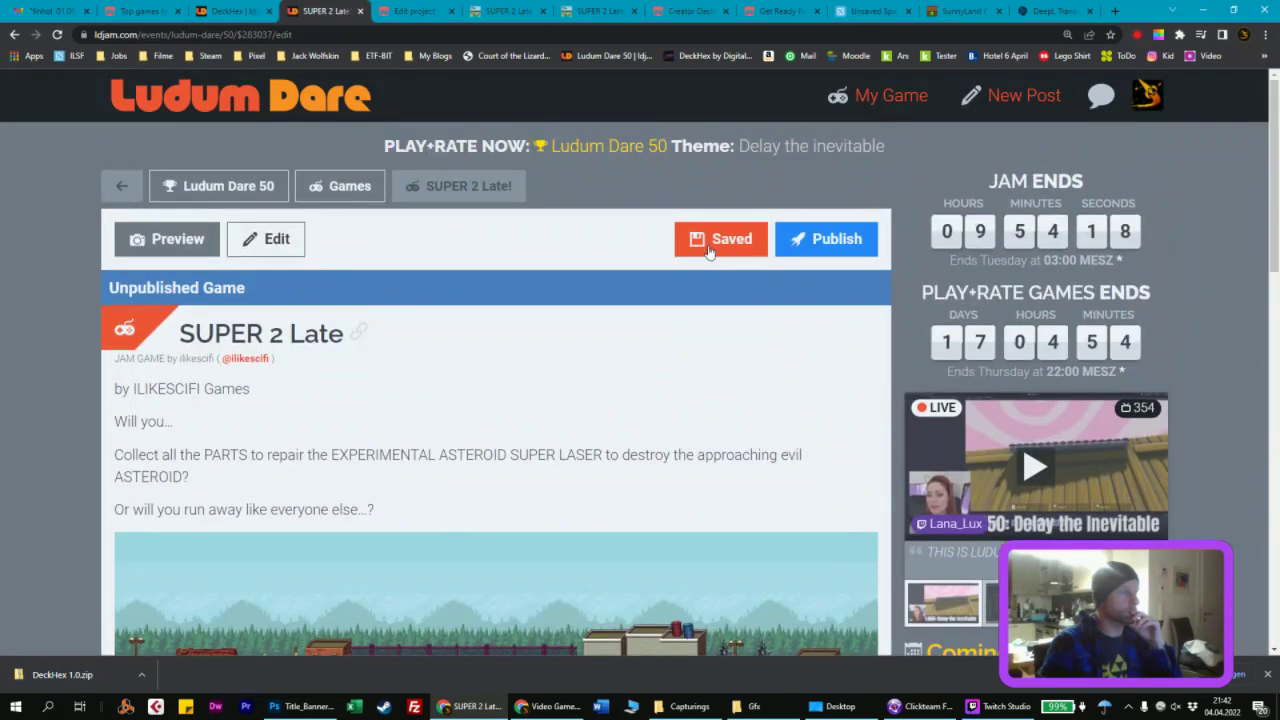
left_click(295, 245)
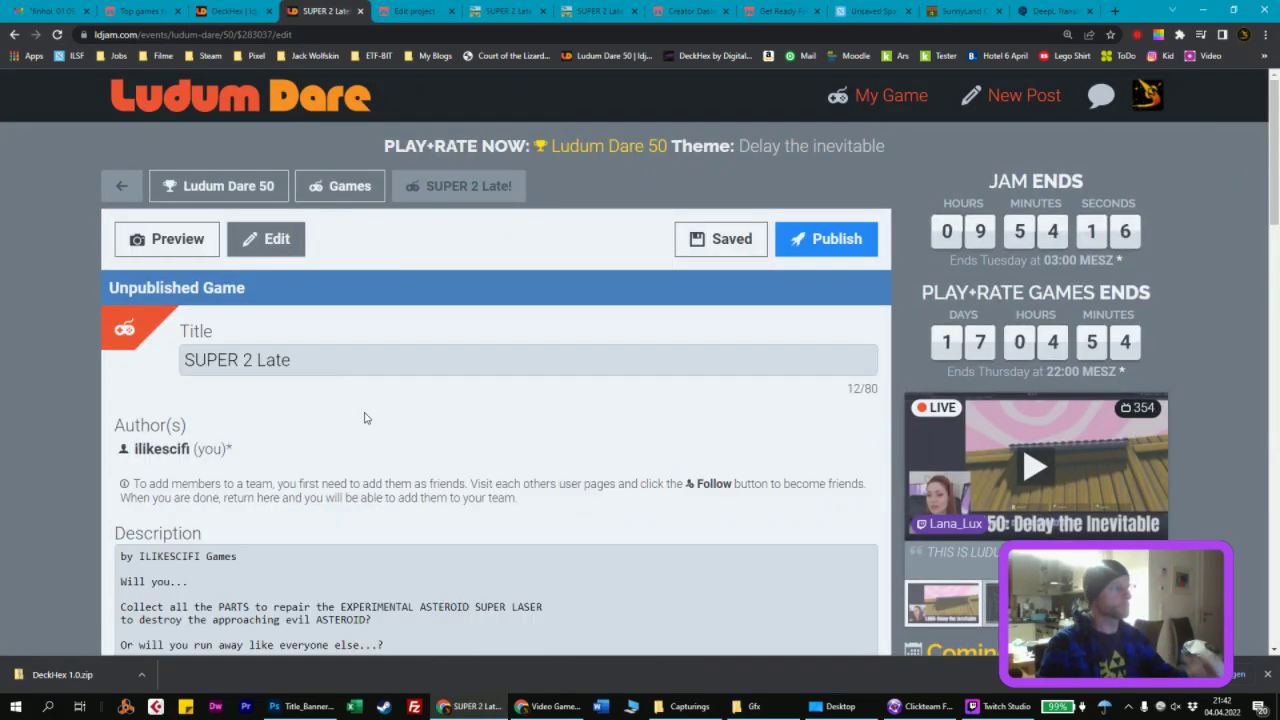
scroll(369, 403, "down", 3)
scroll(369, 403, "down", 2)
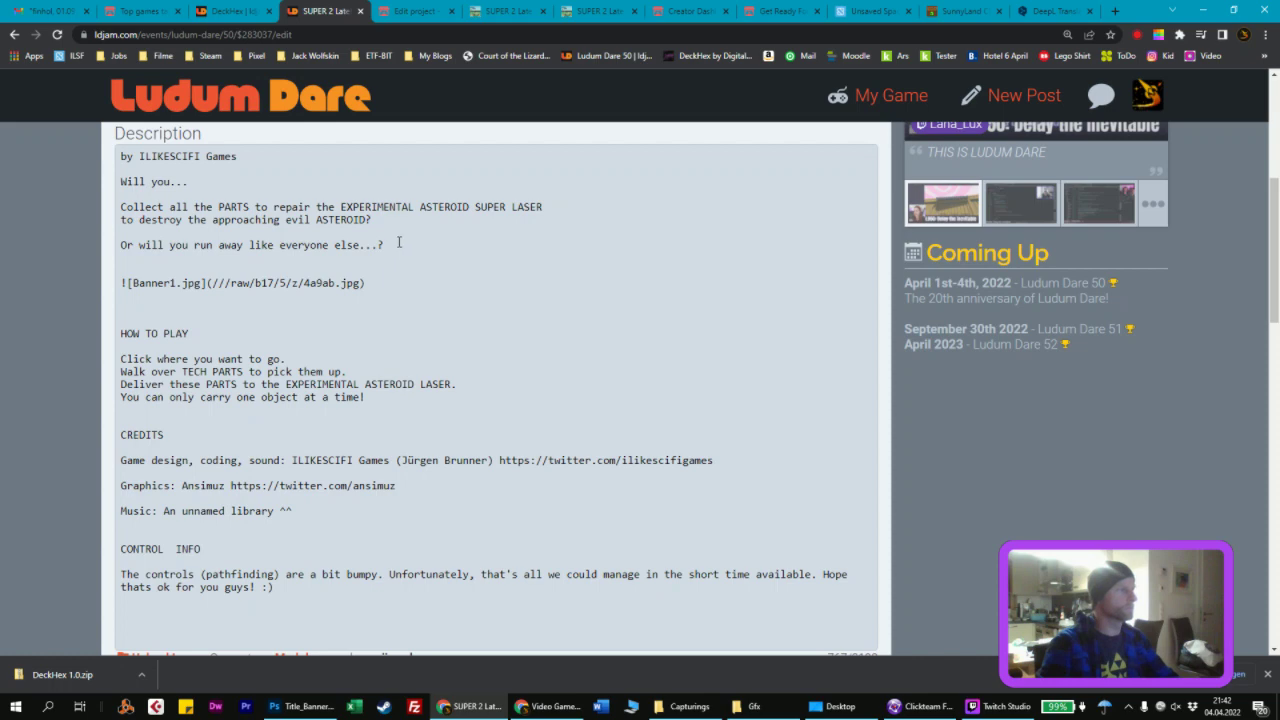
left_click(398, 243)
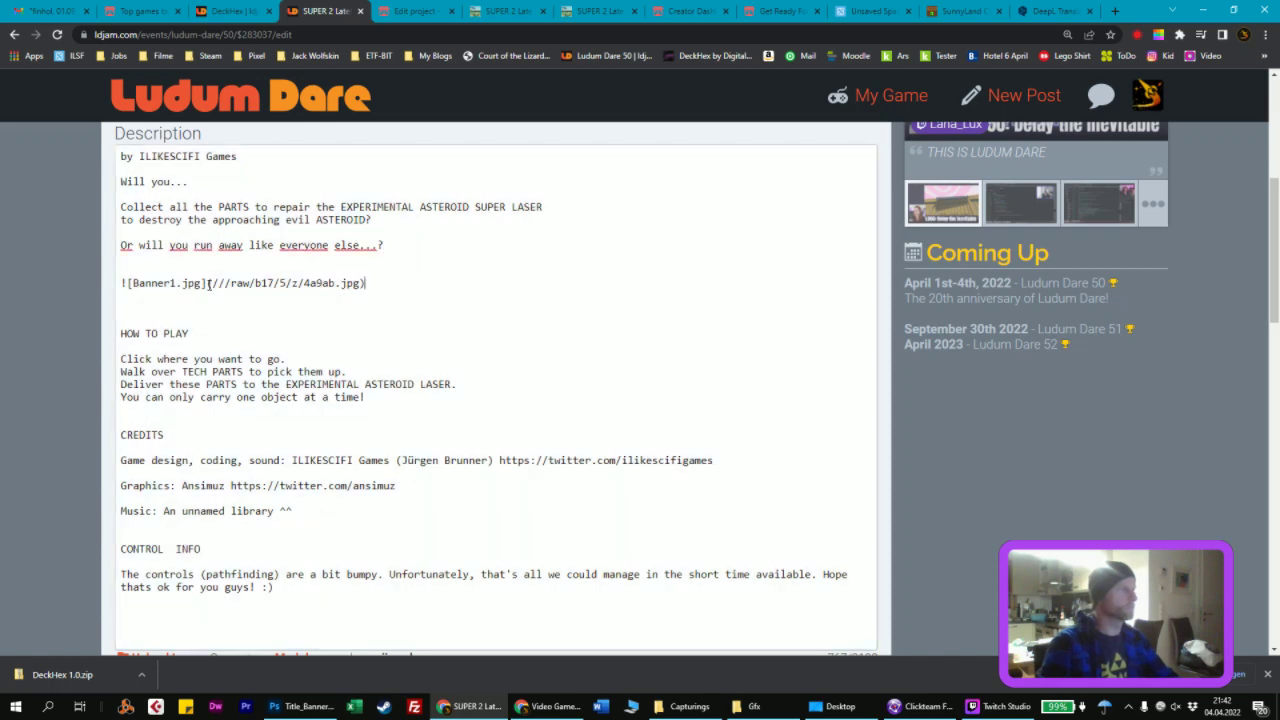
key("shift+Home")
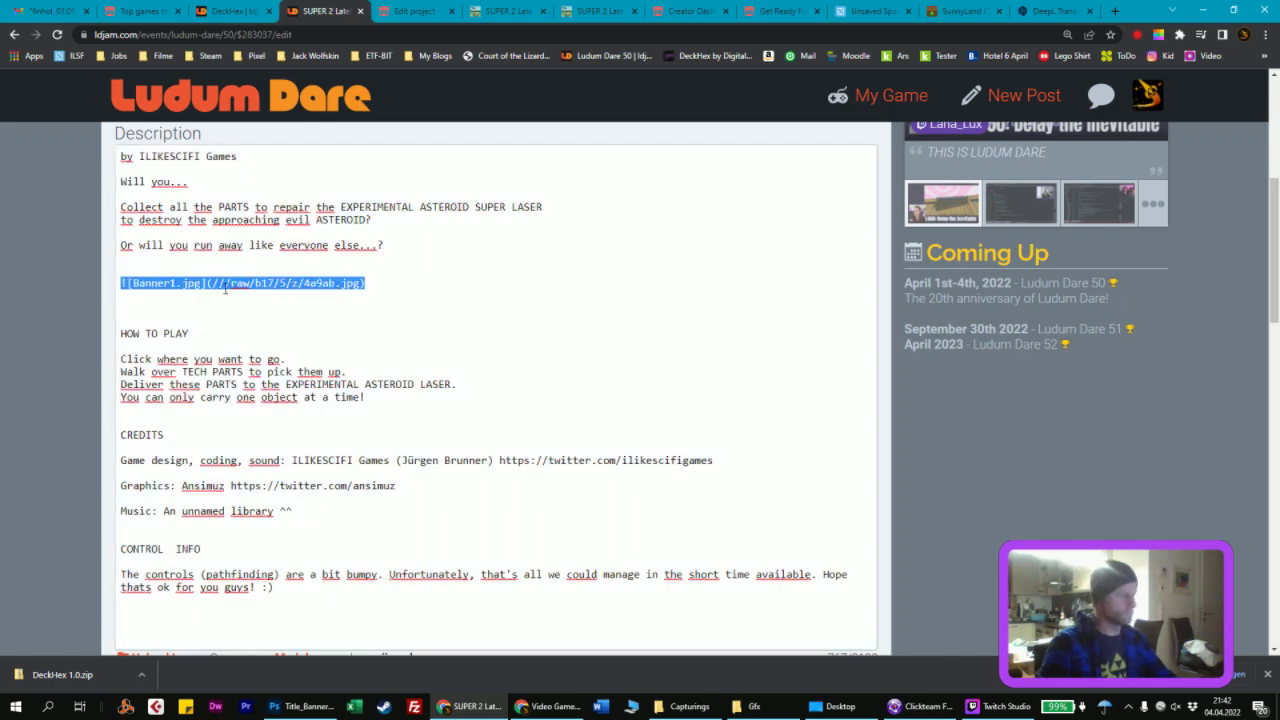
key("ctrl+x")
scroll(146, 486, "down", 2)
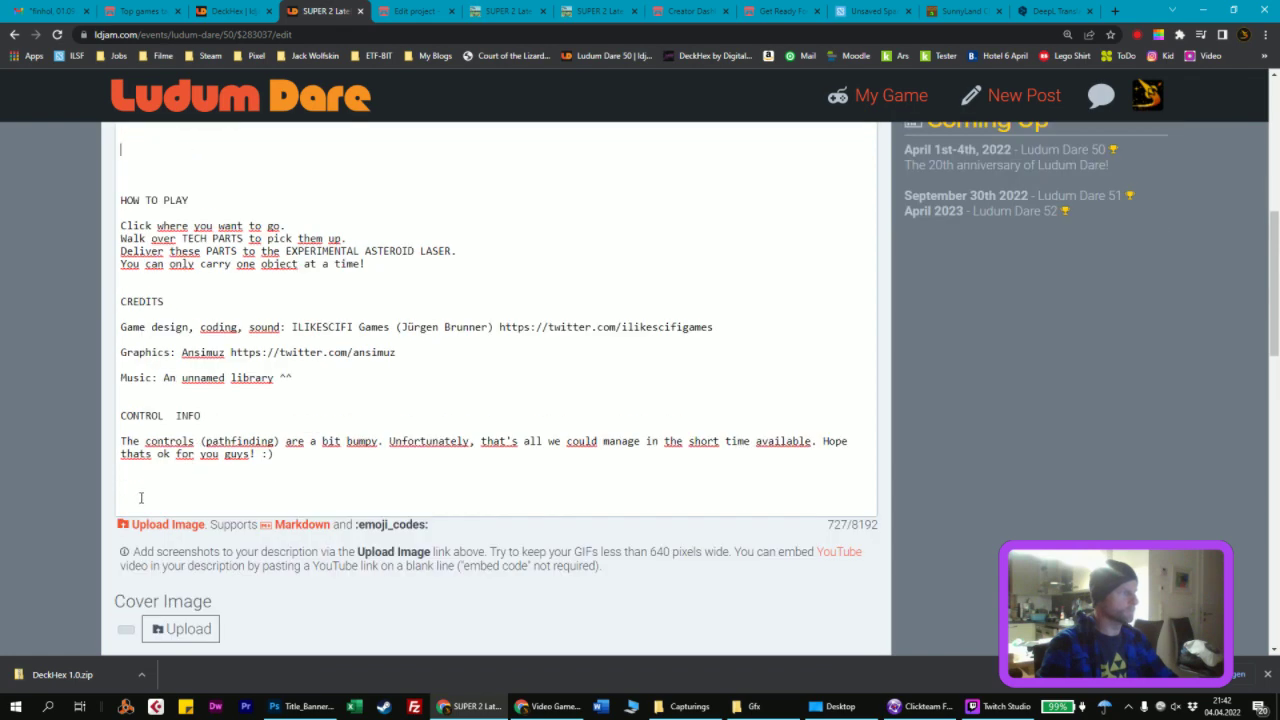
key("ctrl+v")
scroll(140, 286, "up", 2)
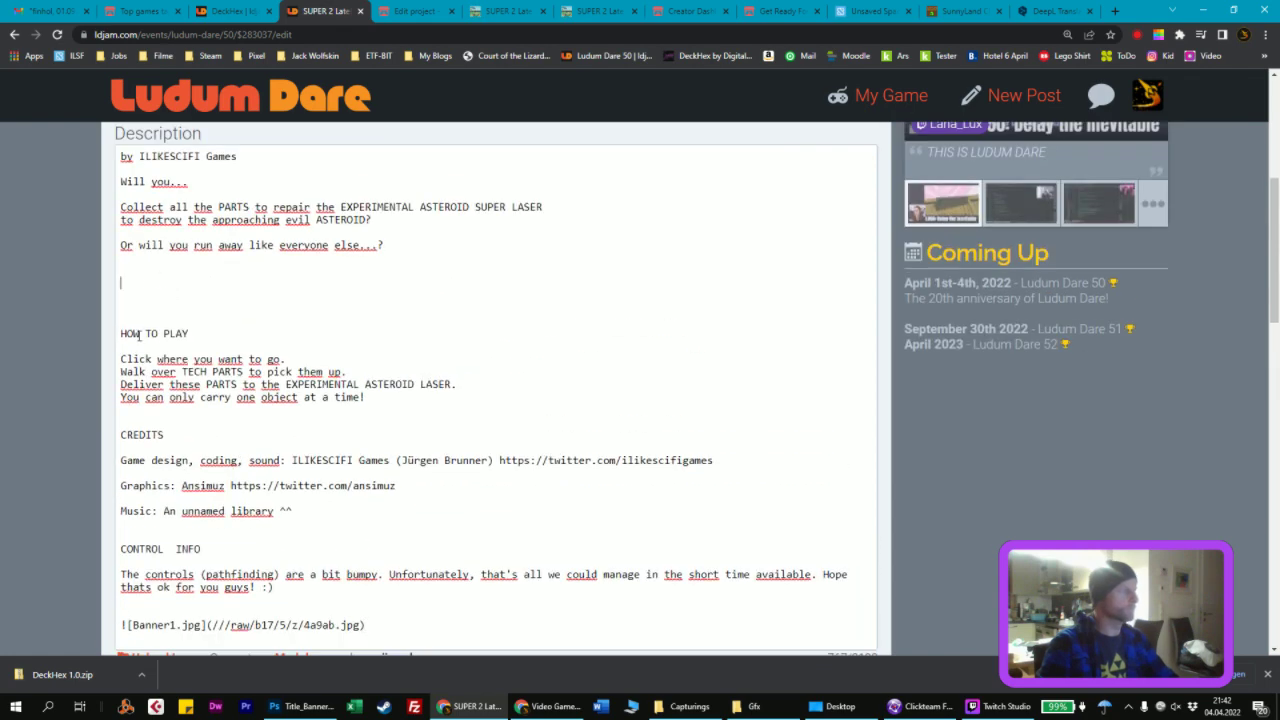
Step: Upload Title_Banner_Left.jpg from the Desktop into the description above HOW TO PLAY and save the entry
scroll(186, 578, "down", 2)
left_click(165, 526)
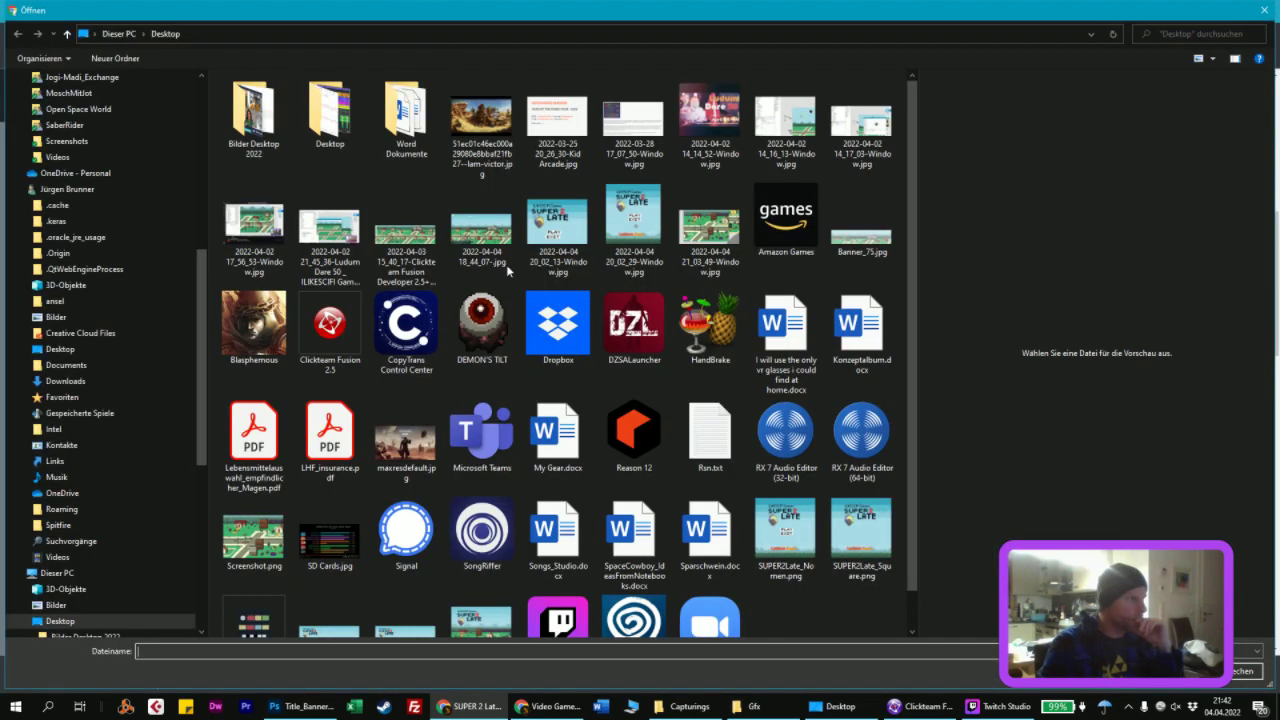
scroll(634, 400, "down", 1)
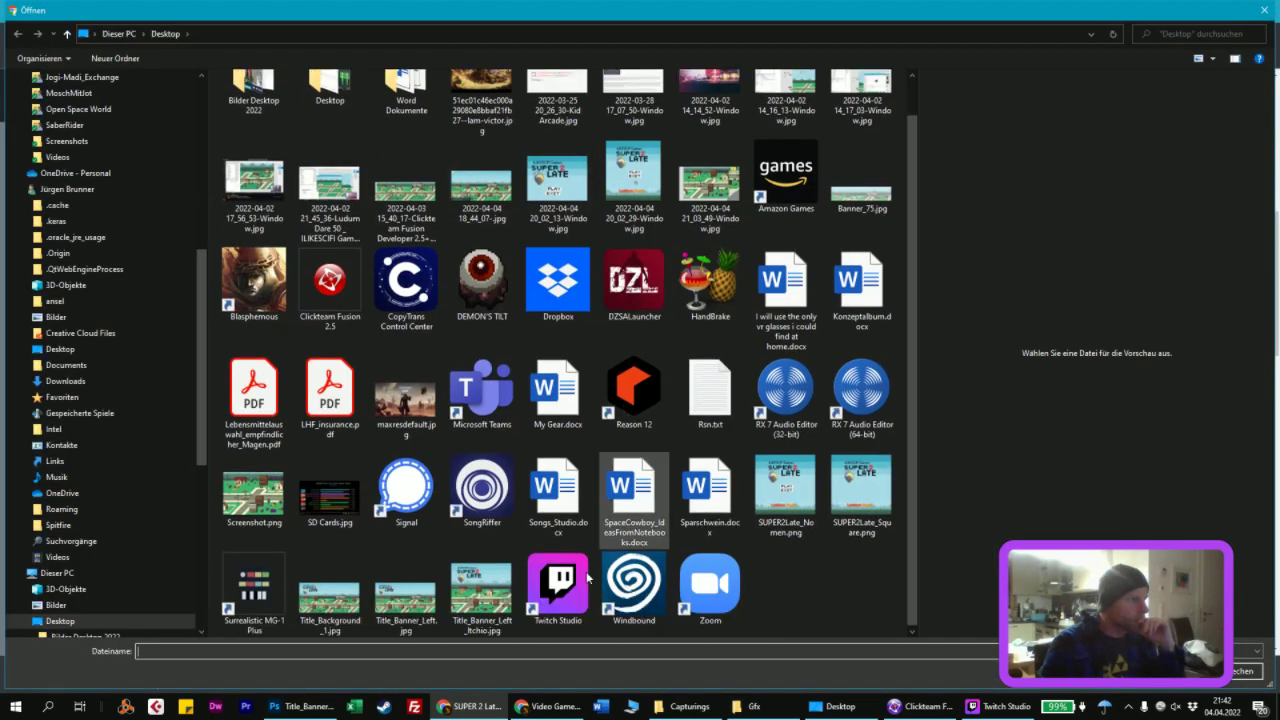
left_click(415, 598)
double_click(415, 598)
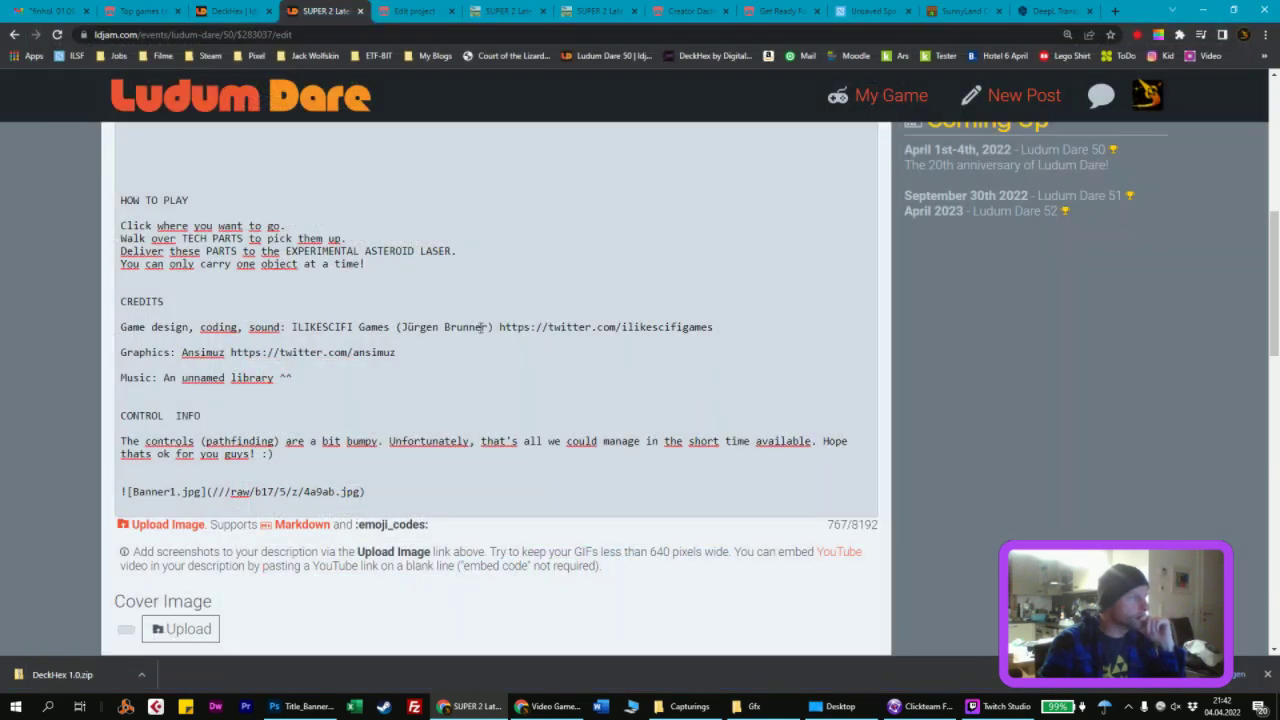
scroll(420, 380, "up", 4)
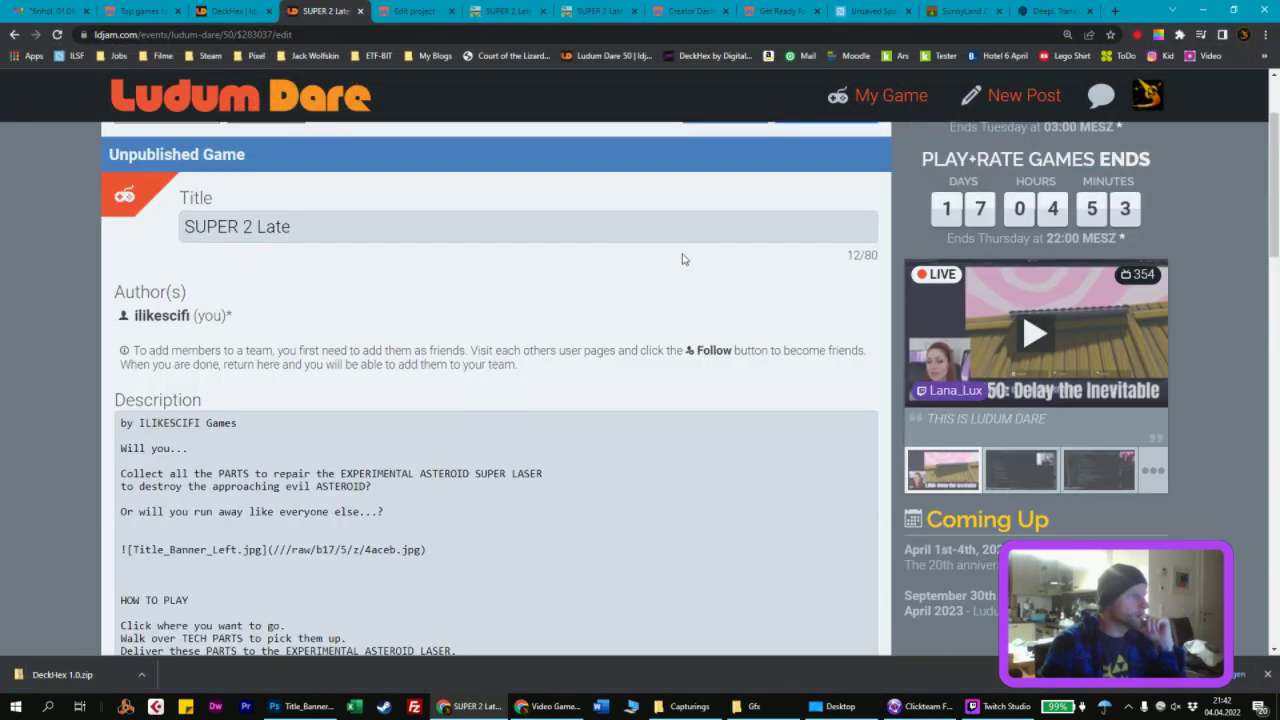
scroll(518, 360, "up", 2)
left_click(740, 239)
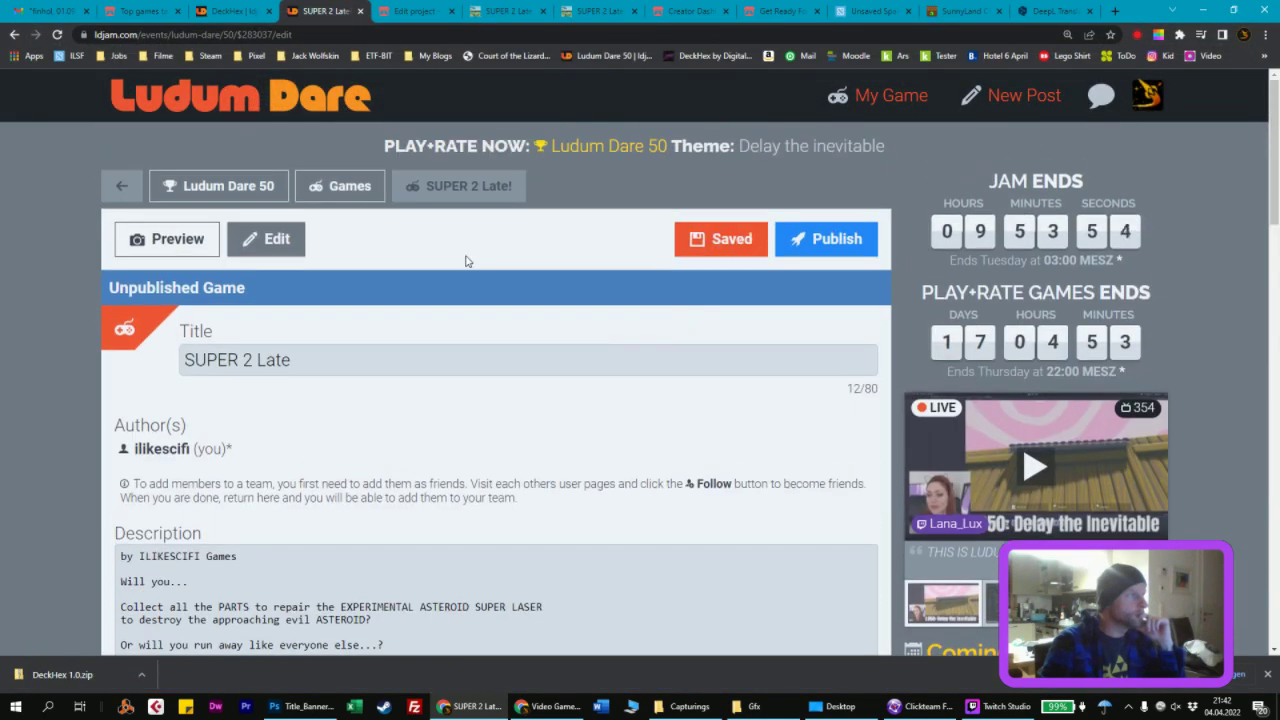
Step: Preview the entry and check how the new title banner looks below the introduction
left_click(178, 240)
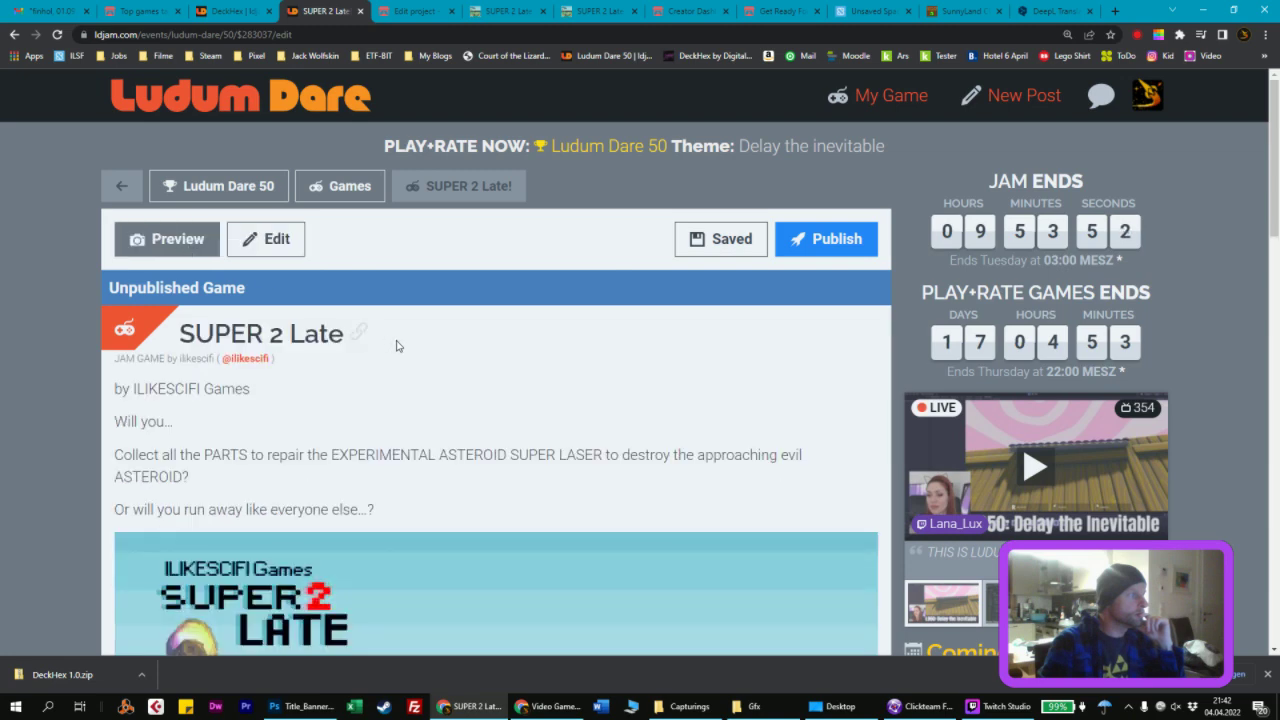
scroll(488, 335, "down", 2)
scroll(500, 330, "down", 2)
scroll(527, 321, "up", 1)
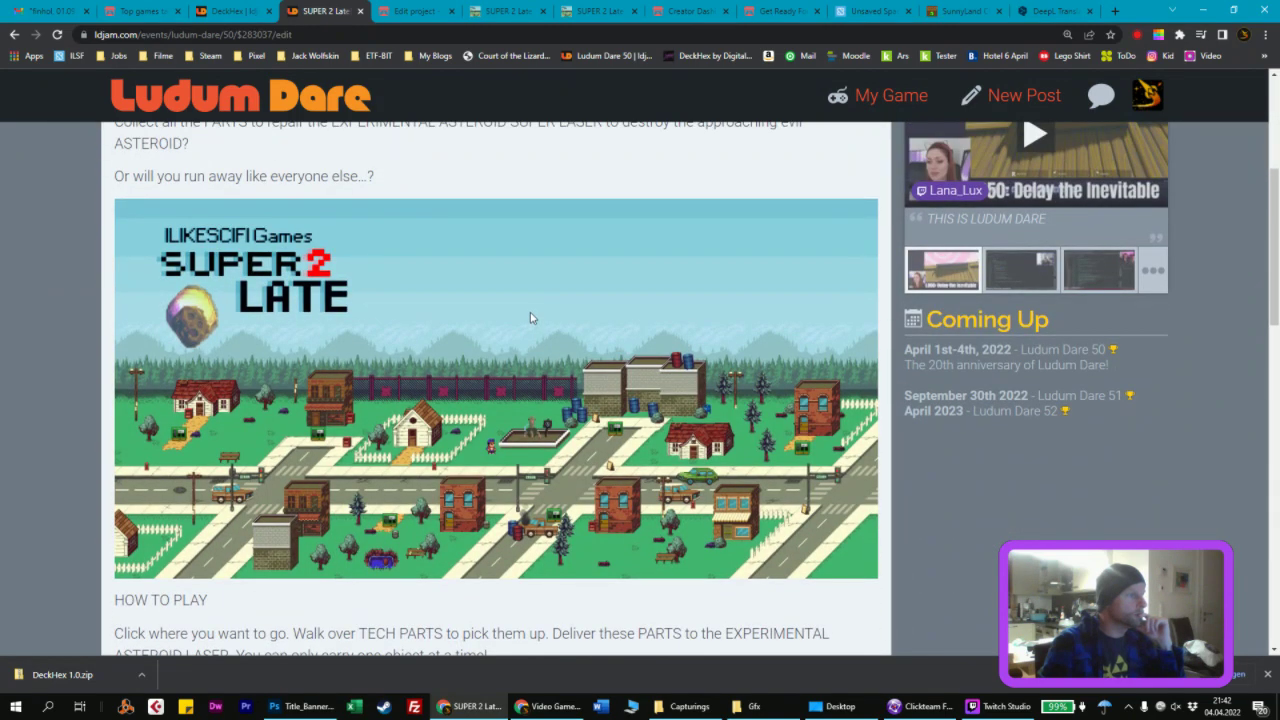
scroll(530, 318, "up", 1)
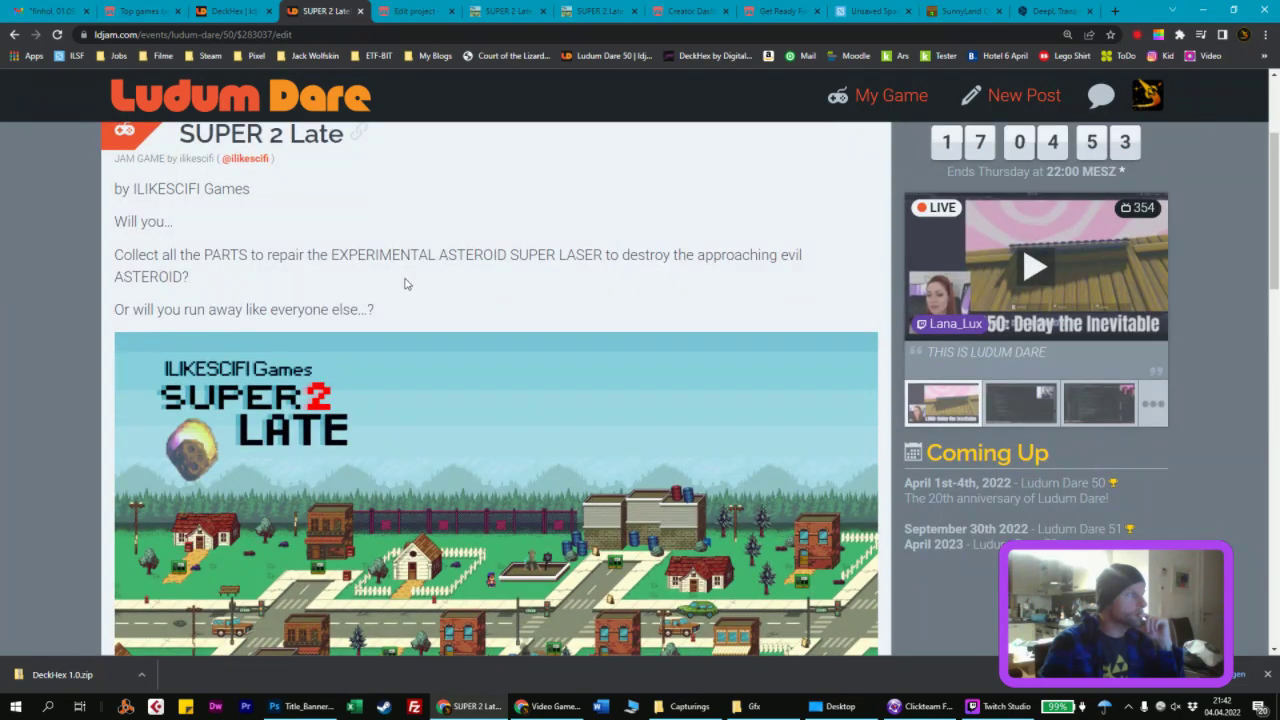
scroll(390, 288, "up", 1)
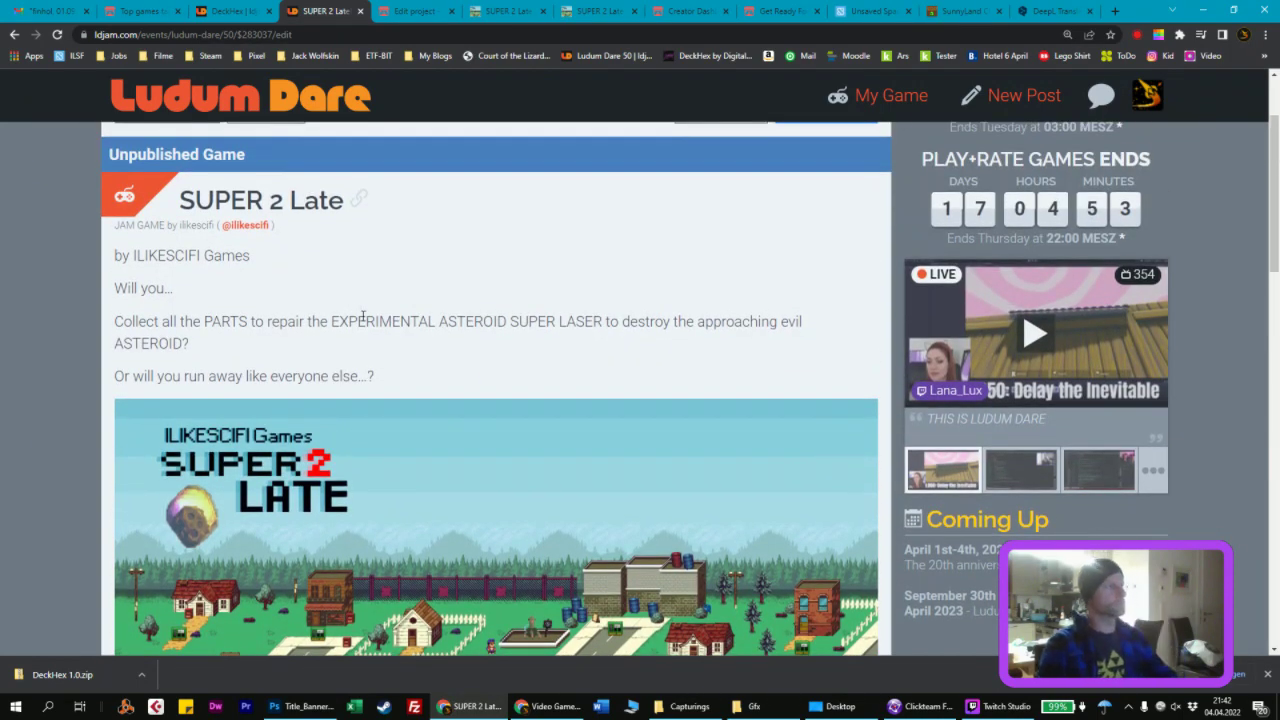
scroll(350, 260, "up", 1)
Step: Delete "to destroy the approaching evil ASTEROID?" from the description, end the line before it with "?", and save the entry
left_click(280, 243)
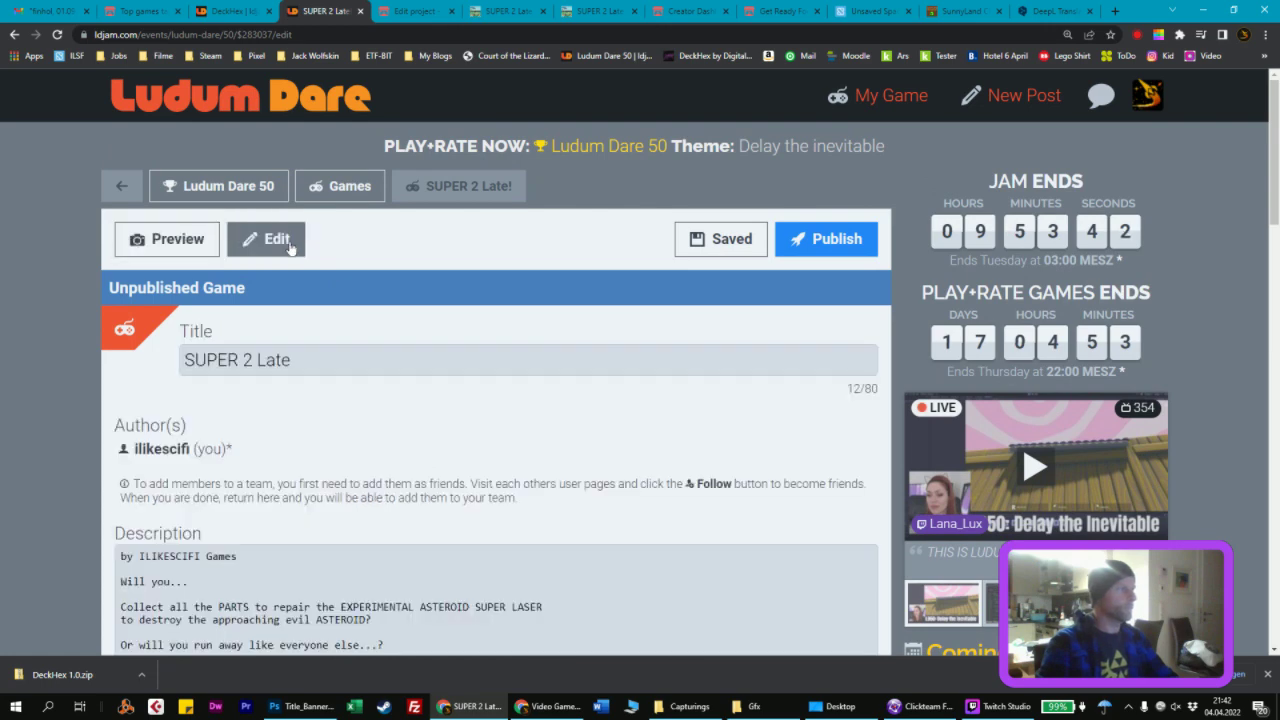
scroll(221, 440, "down", 2)
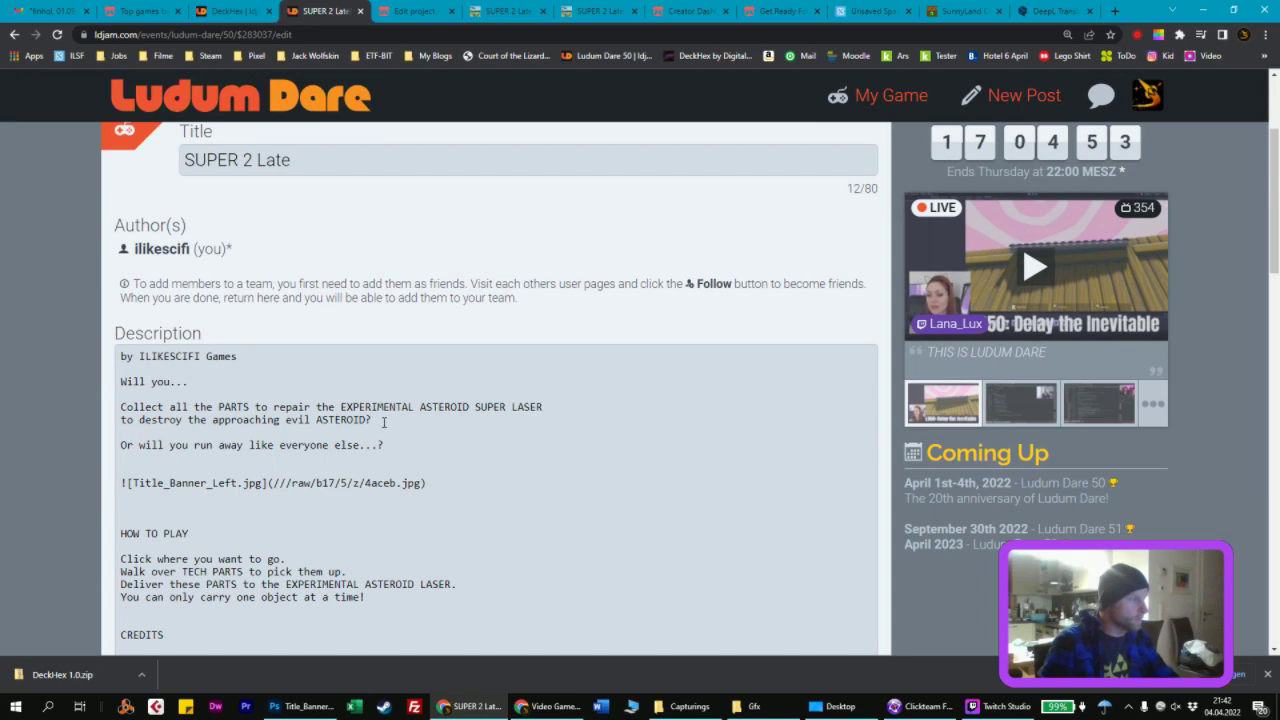
left_click_drag(383, 422, 116, 424)
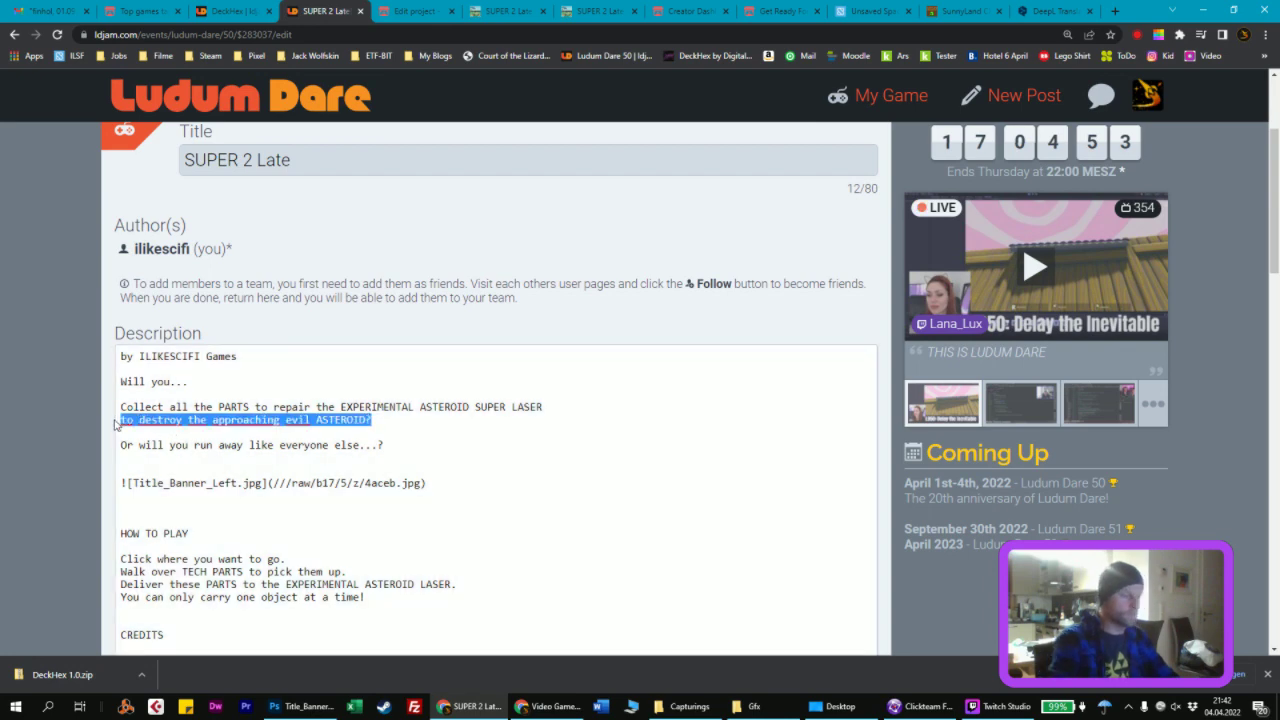
key("BackSpace")
key("BackSpace")
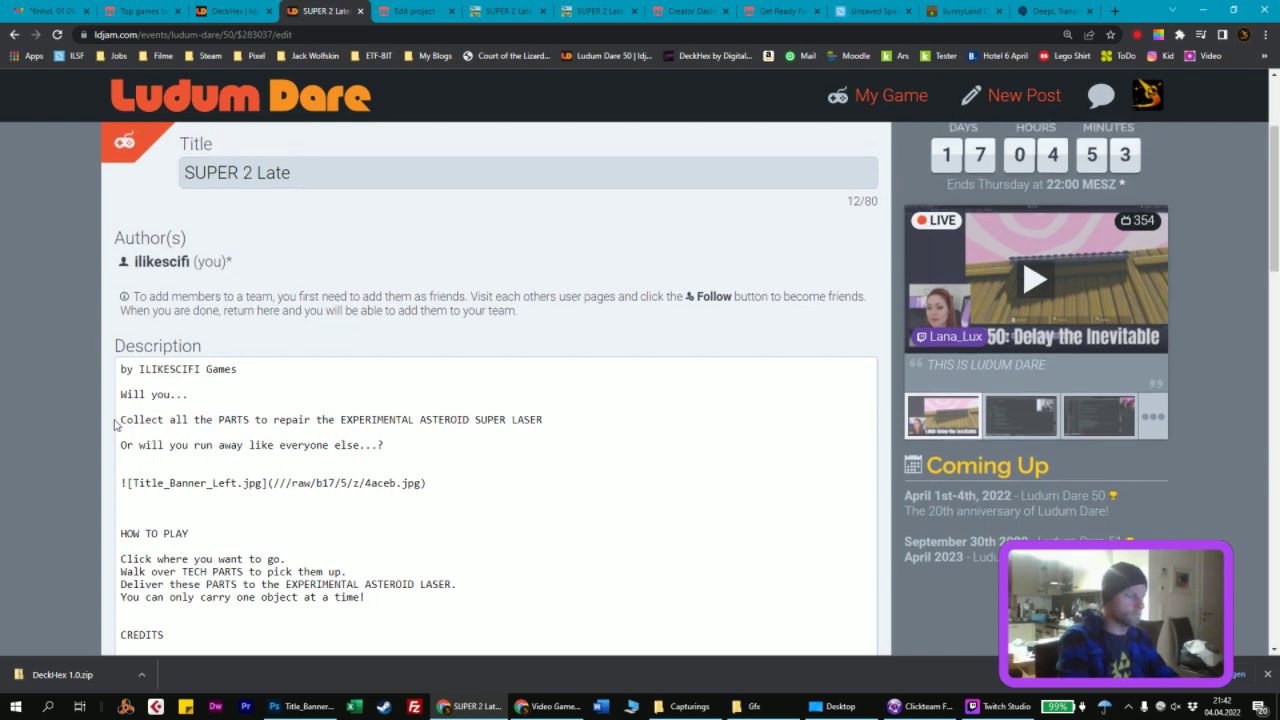
type("?")
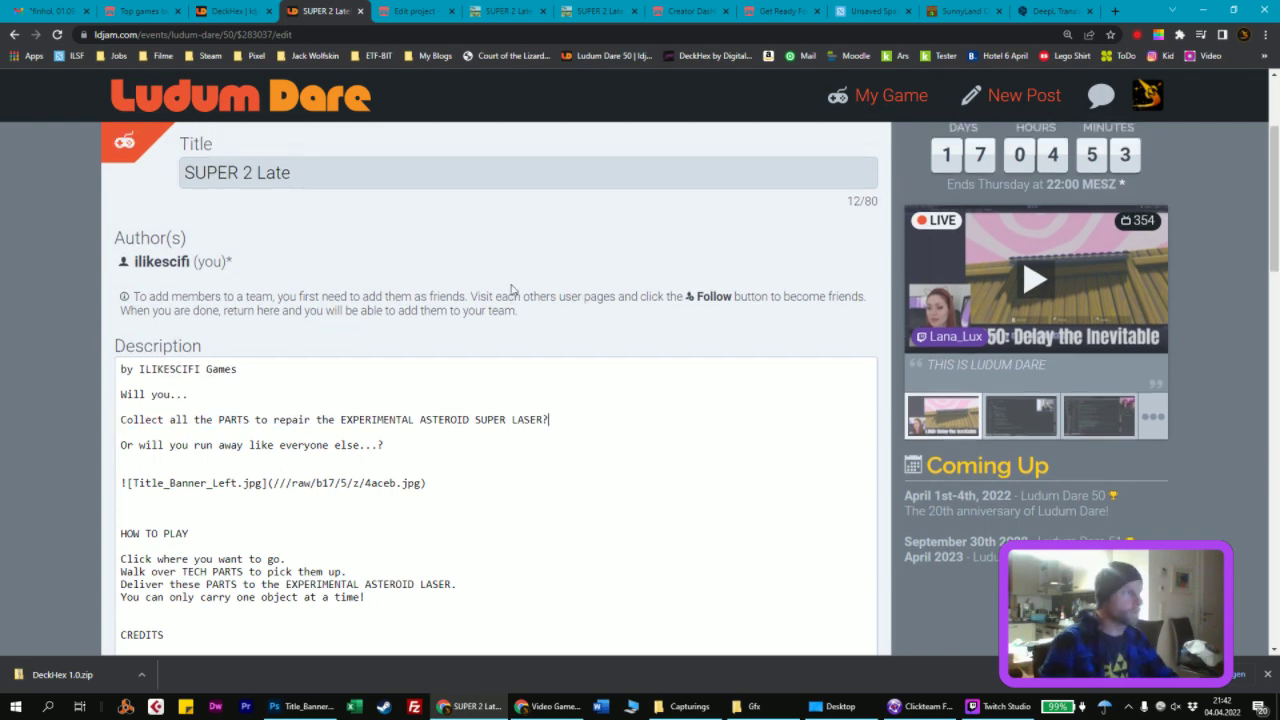
scroll(720, 241, "up", 2)
left_click(720, 241)
Step: Preview the entry again and check the shortened introduction, the title banner and the text sections below it
left_click(170, 239)
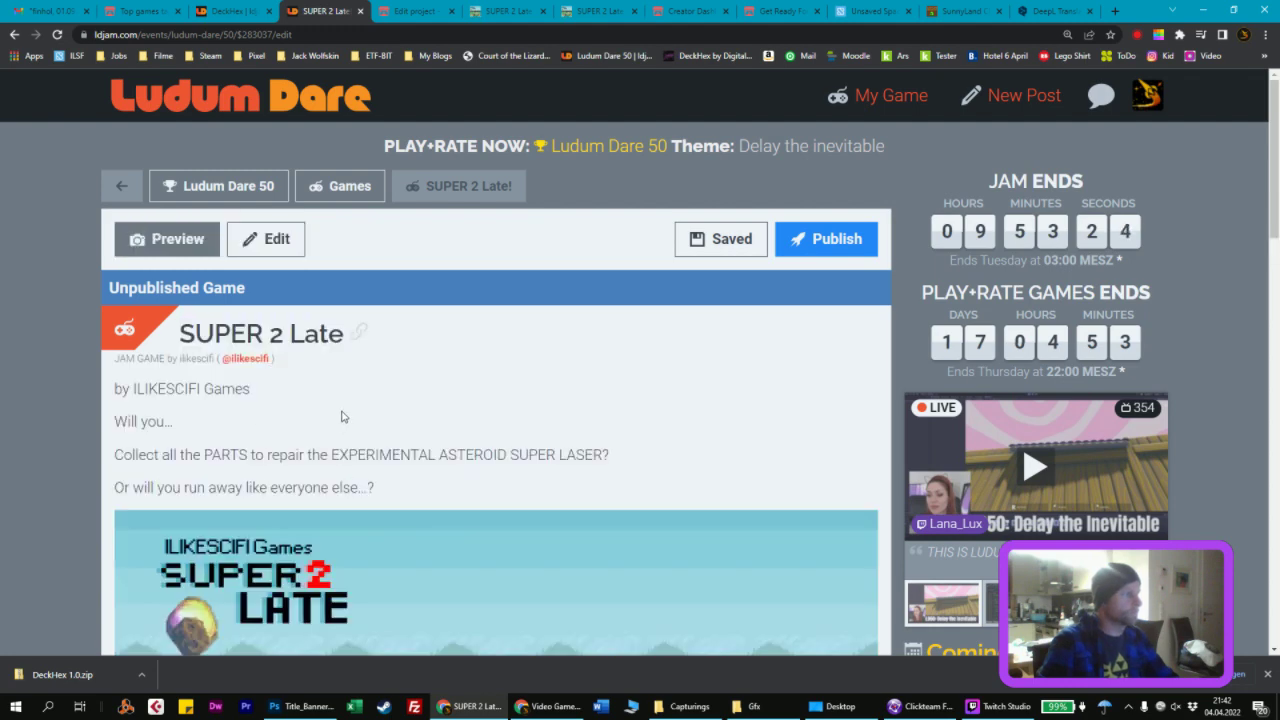
scroll(443, 374, "down", 1)
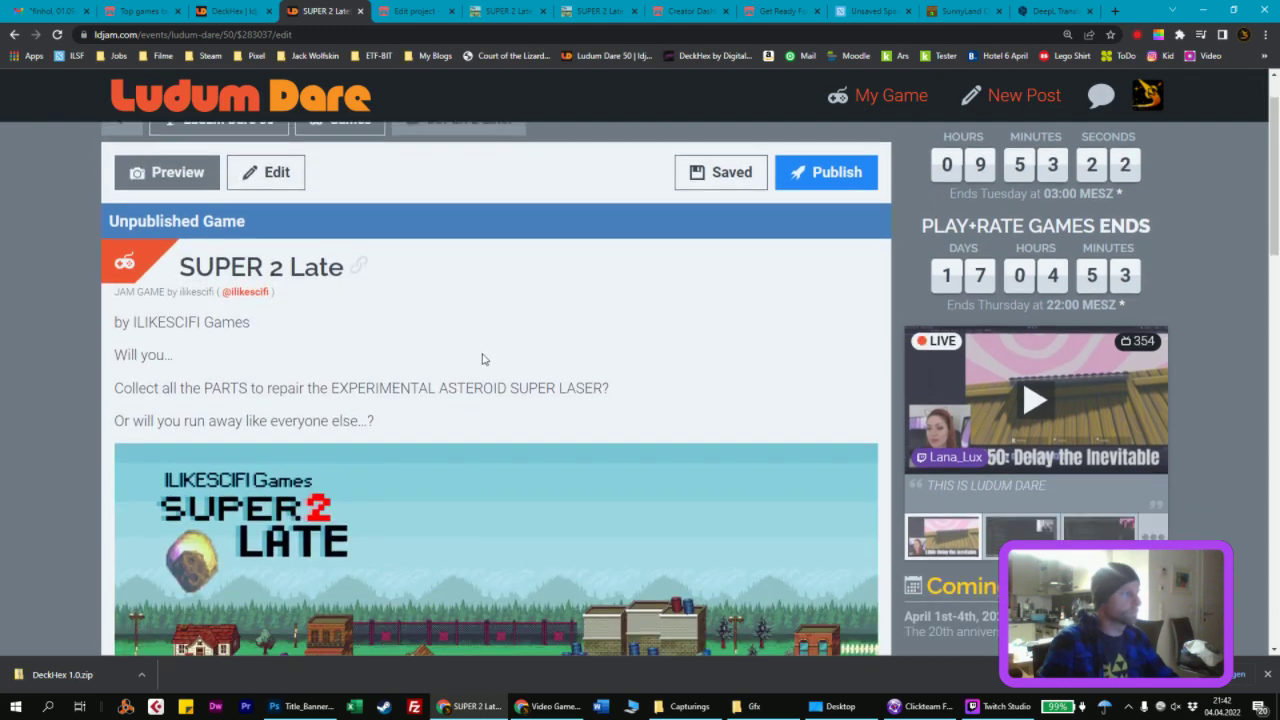
scroll(478, 346, "up", 1)
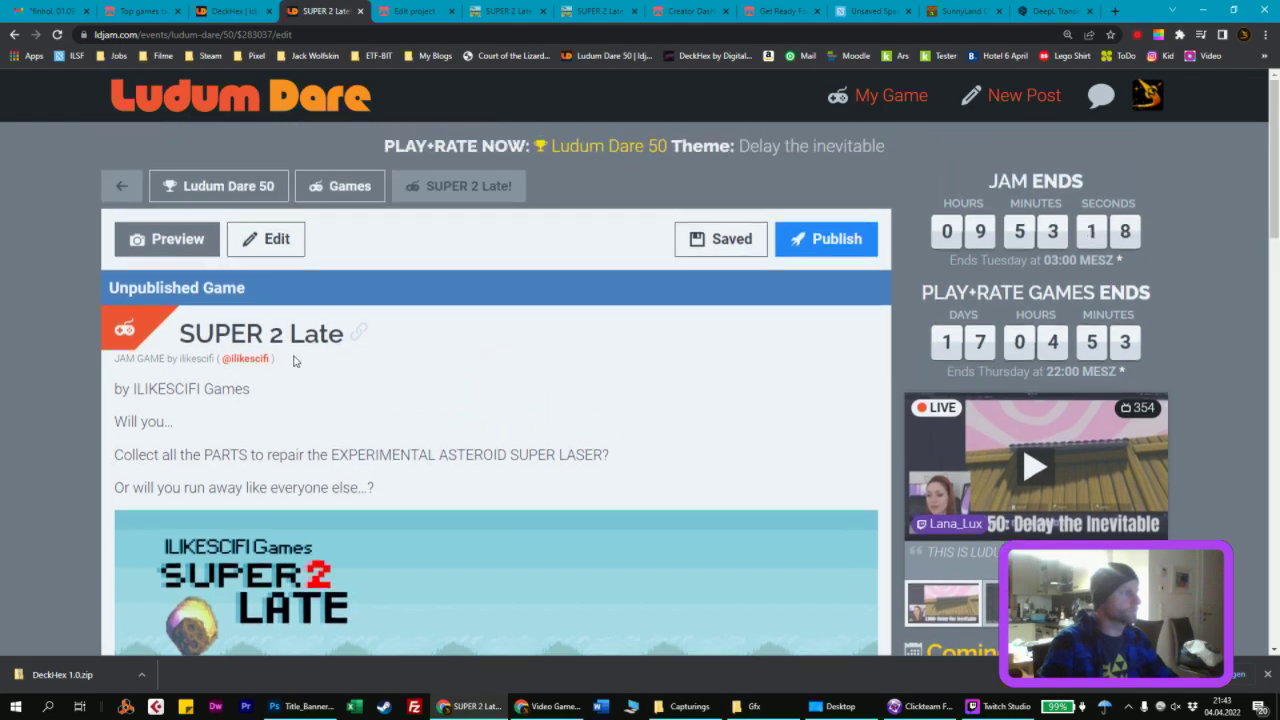
scroll(354, 351, "down", 8)
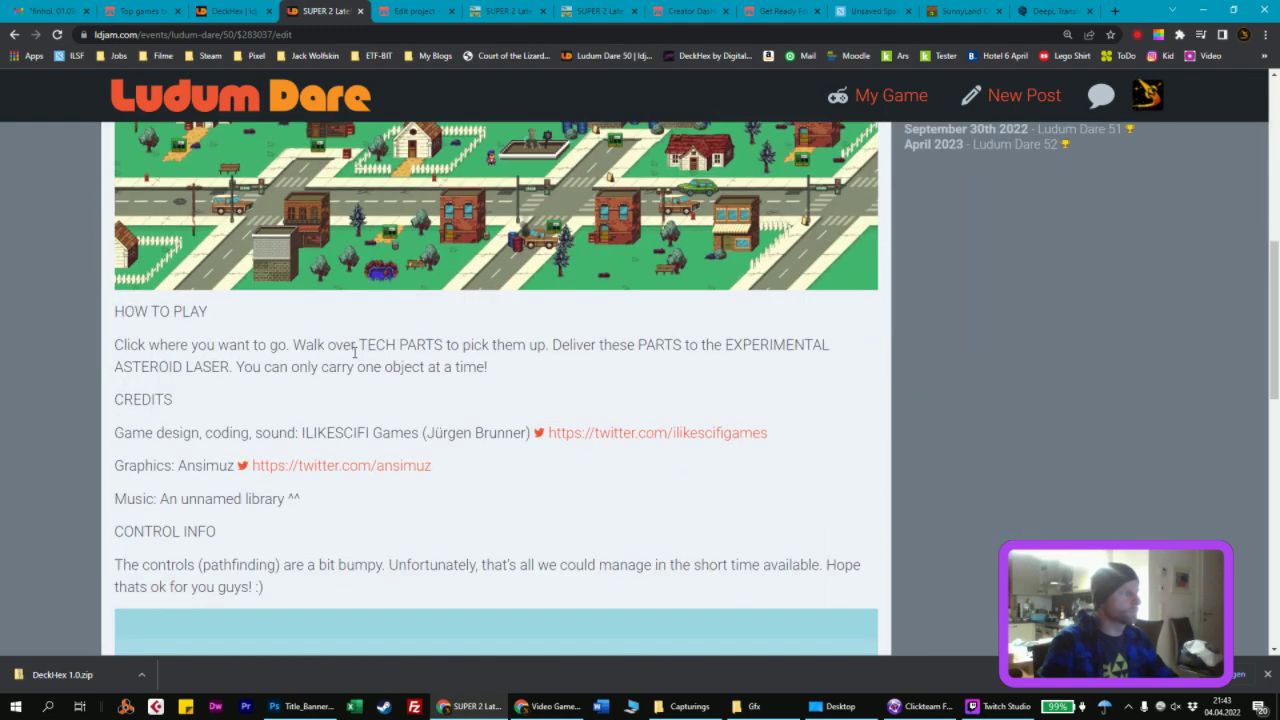
scroll(688, 271, "up", 7)
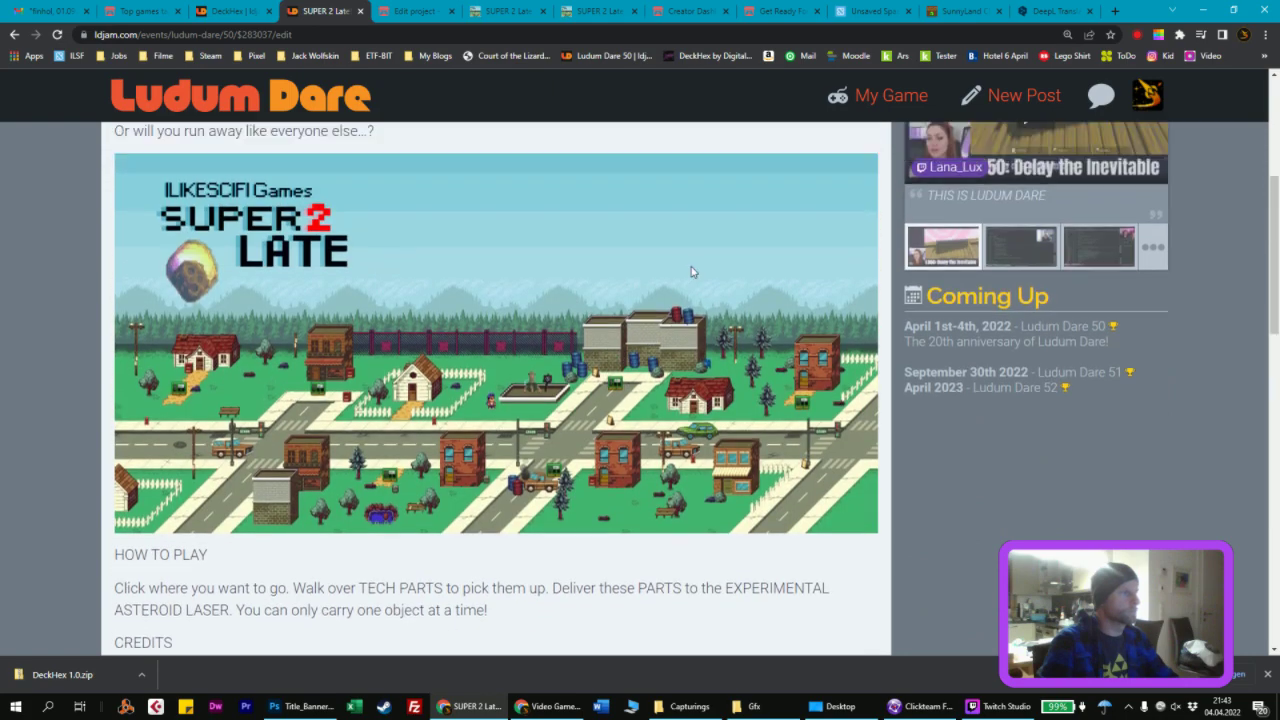
scroll(730, 244, "up", 3)
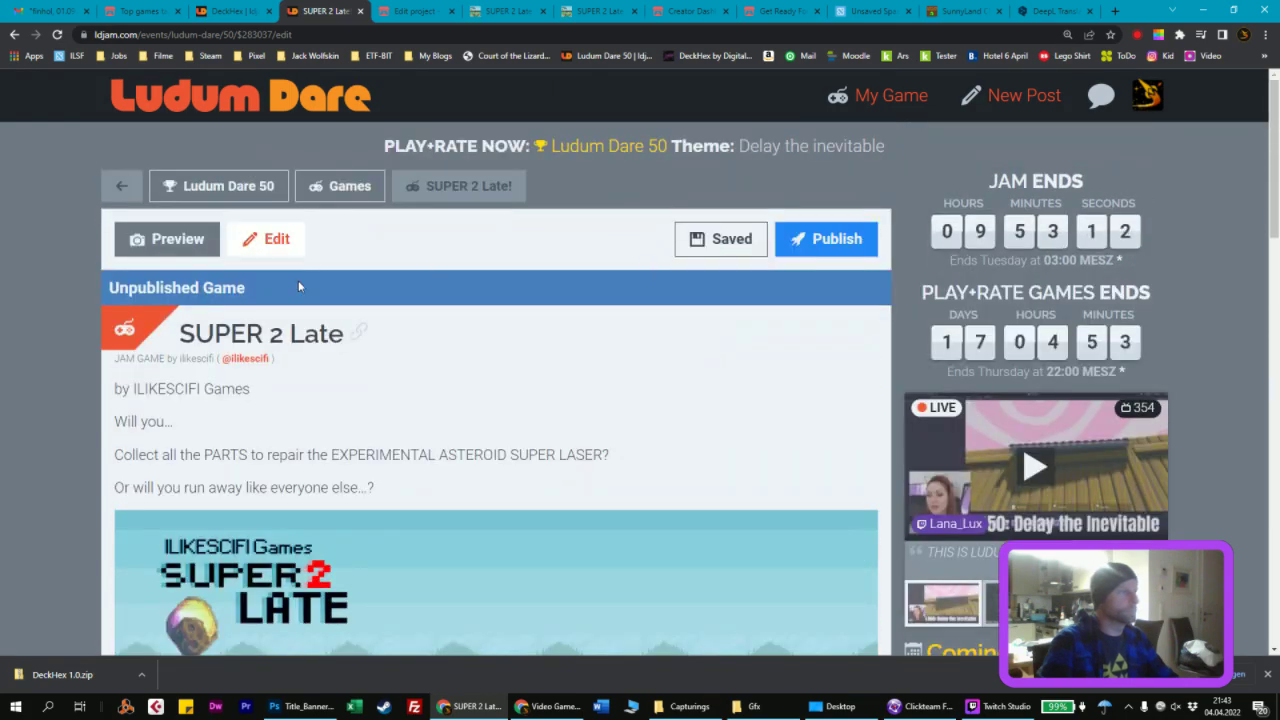
Step: Add two blank lines between the title banner and HOW TO PLAY in the description, and save and preview the entry
left_click(268, 237)
scroll(348, 366, "down", 4)
scroll(348, 366, "down", 5)
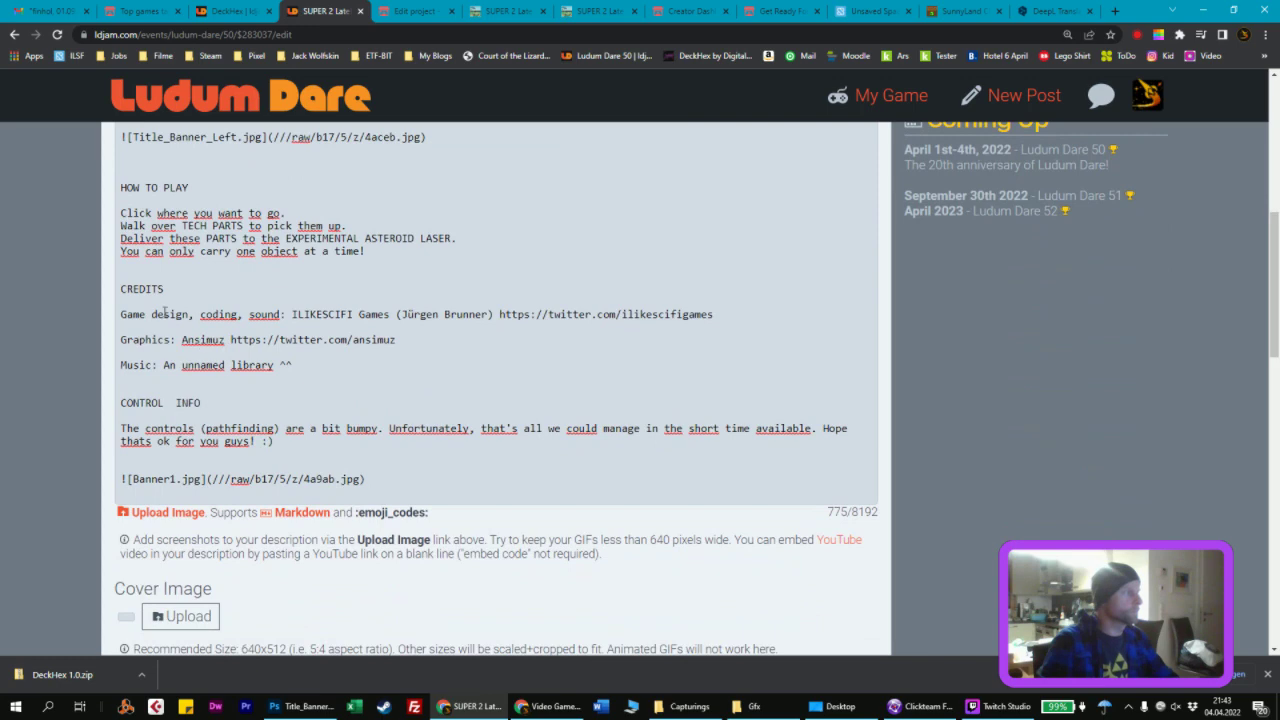
scroll(179, 305, "up", 1)
scroll(201, 301, "up", 1)
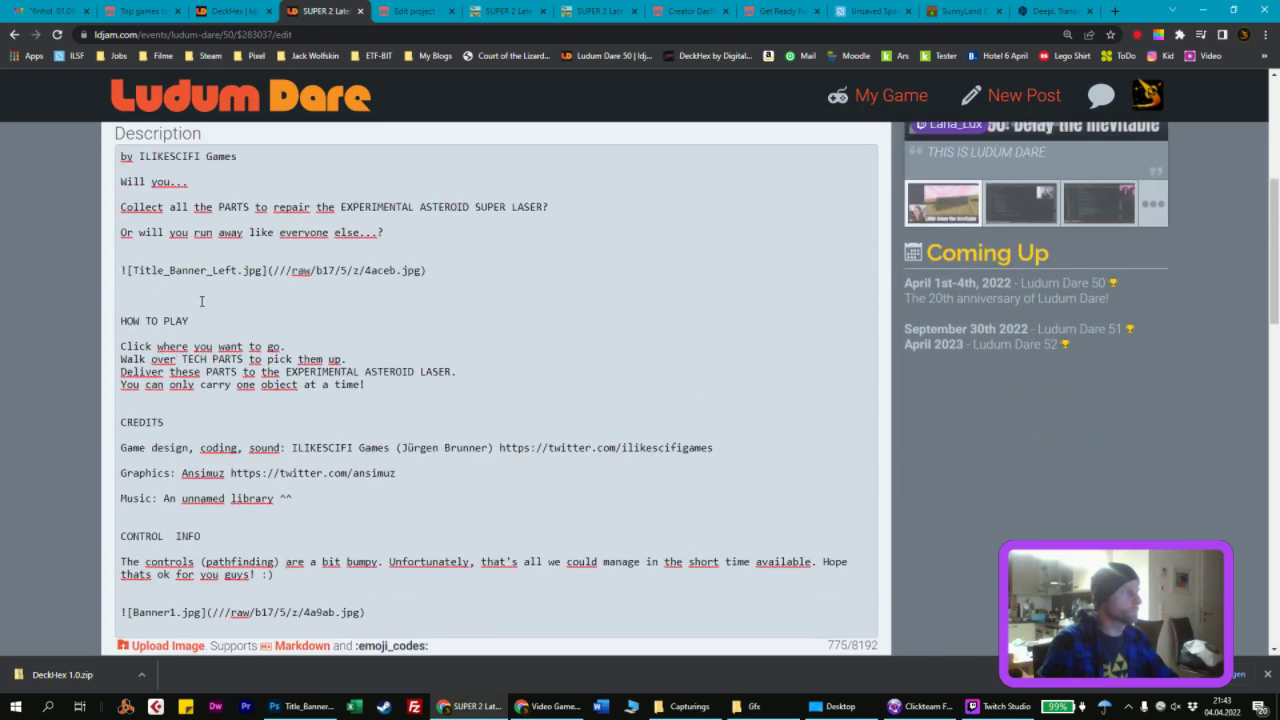
left_click(435, 272)
key("Return")
key("Return")
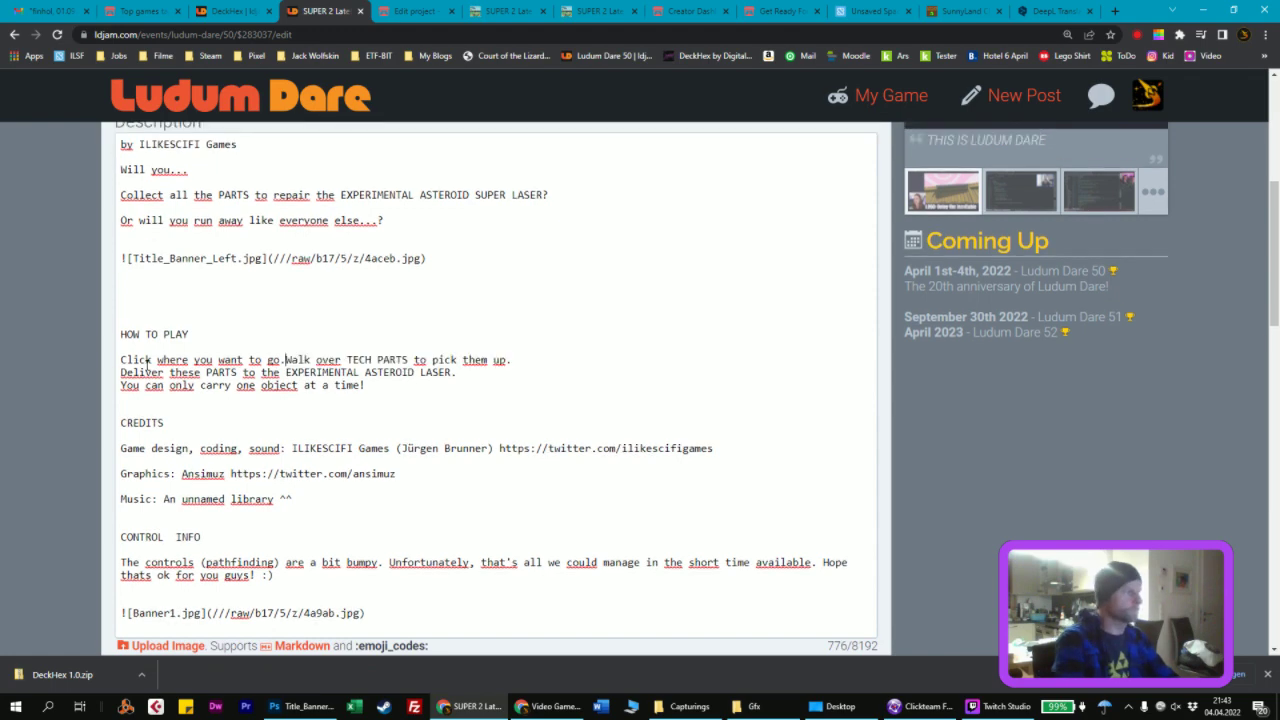
scroll(147, 365, "up", 5)
left_click(723, 241)
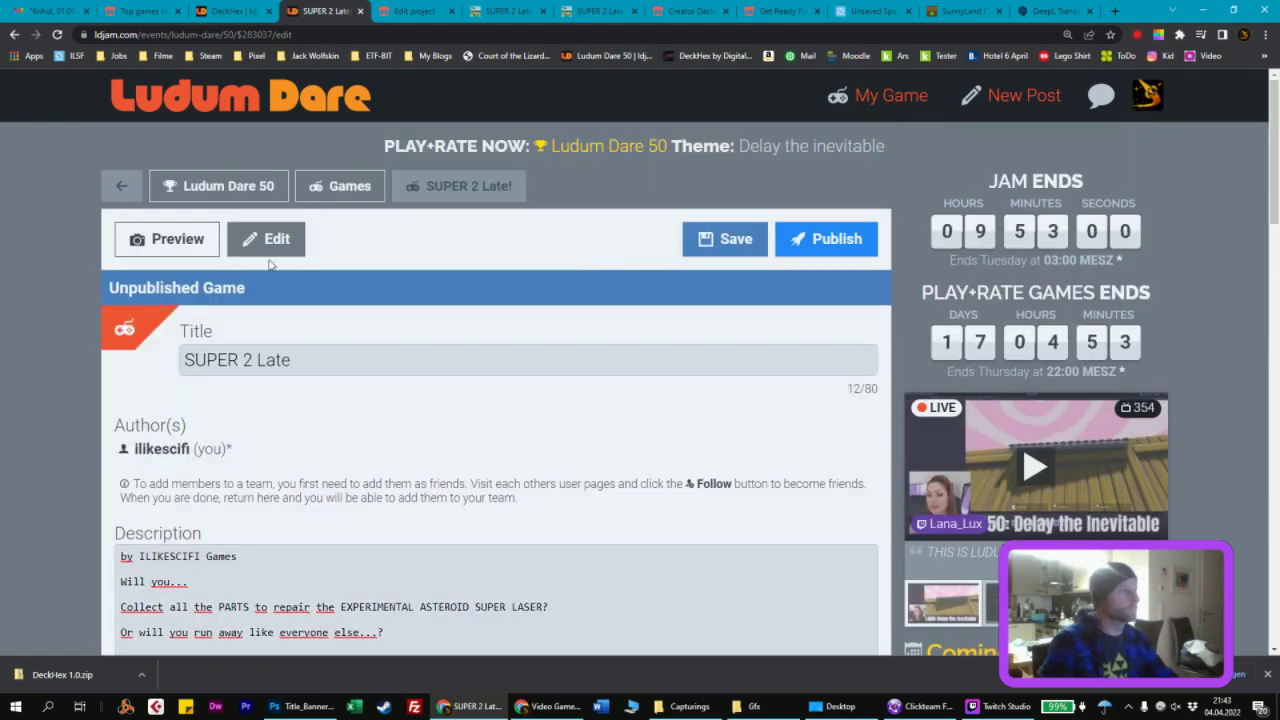
left_click(165, 239)
scroll(252, 285, "down", 3)
scroll(251, 292, "down", 2)
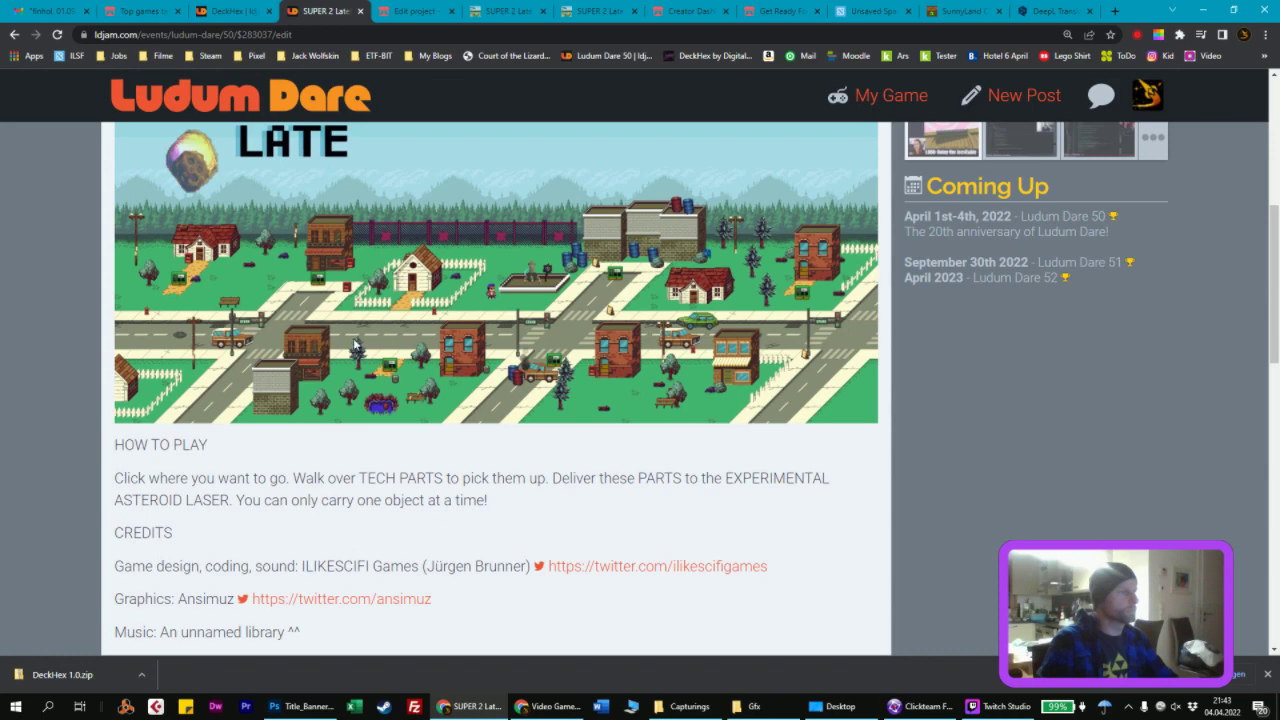
Step: Insert a blank line after "Walk over TECH PARTS to pick them up." in the description, and save and preview the entry
scroll(355, 345, "up", 5)
left_click(266, 172)
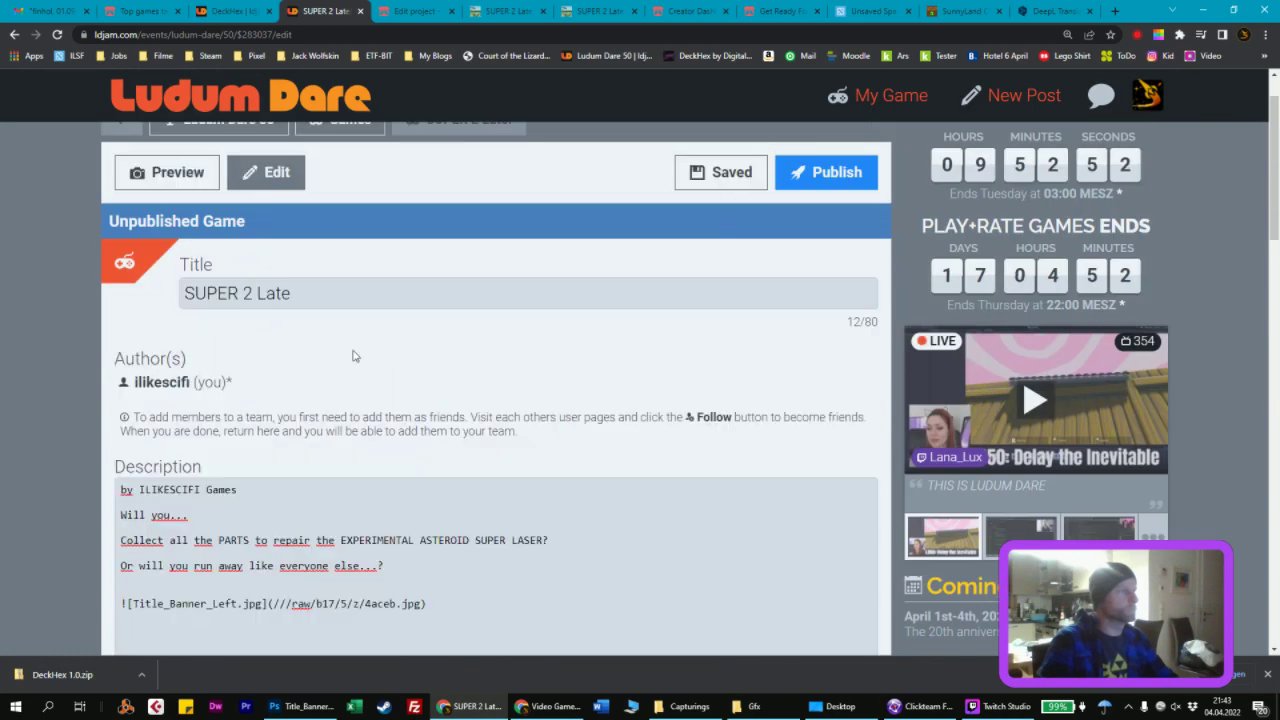
scroll(365, 365, "down", 2)
scroll(266, 404, "down", 5)
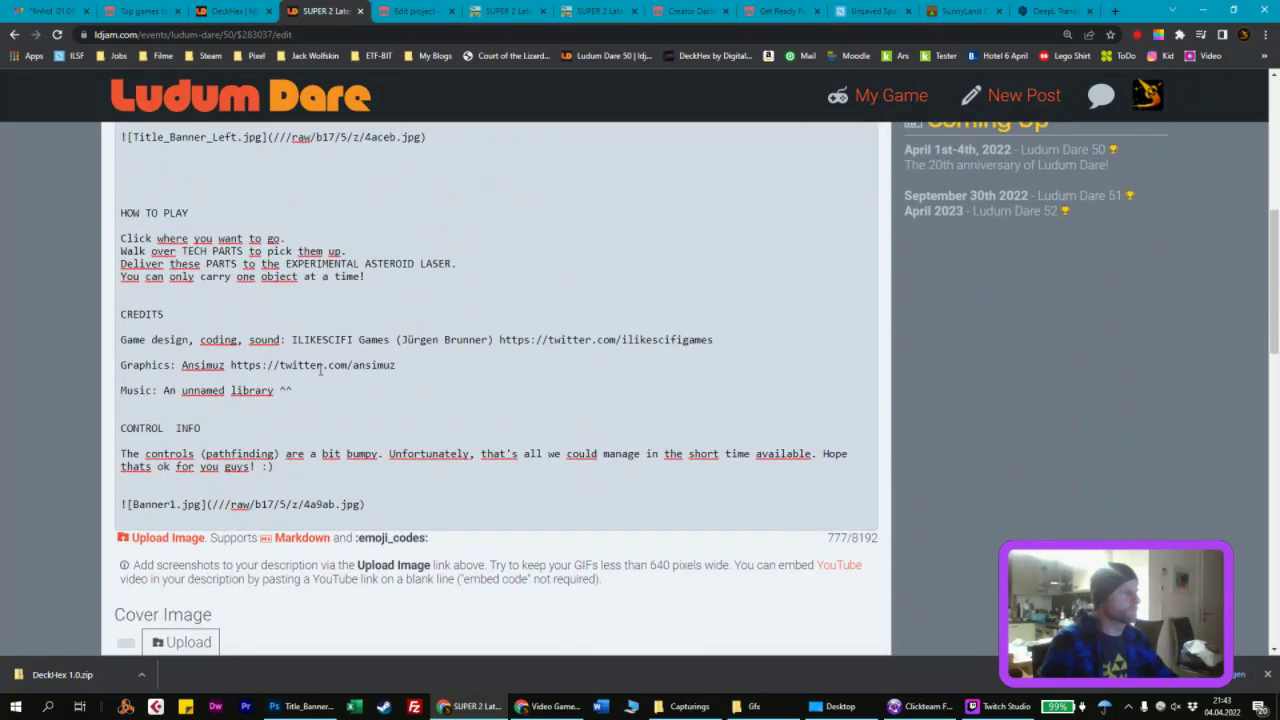
left_click(358, 252)
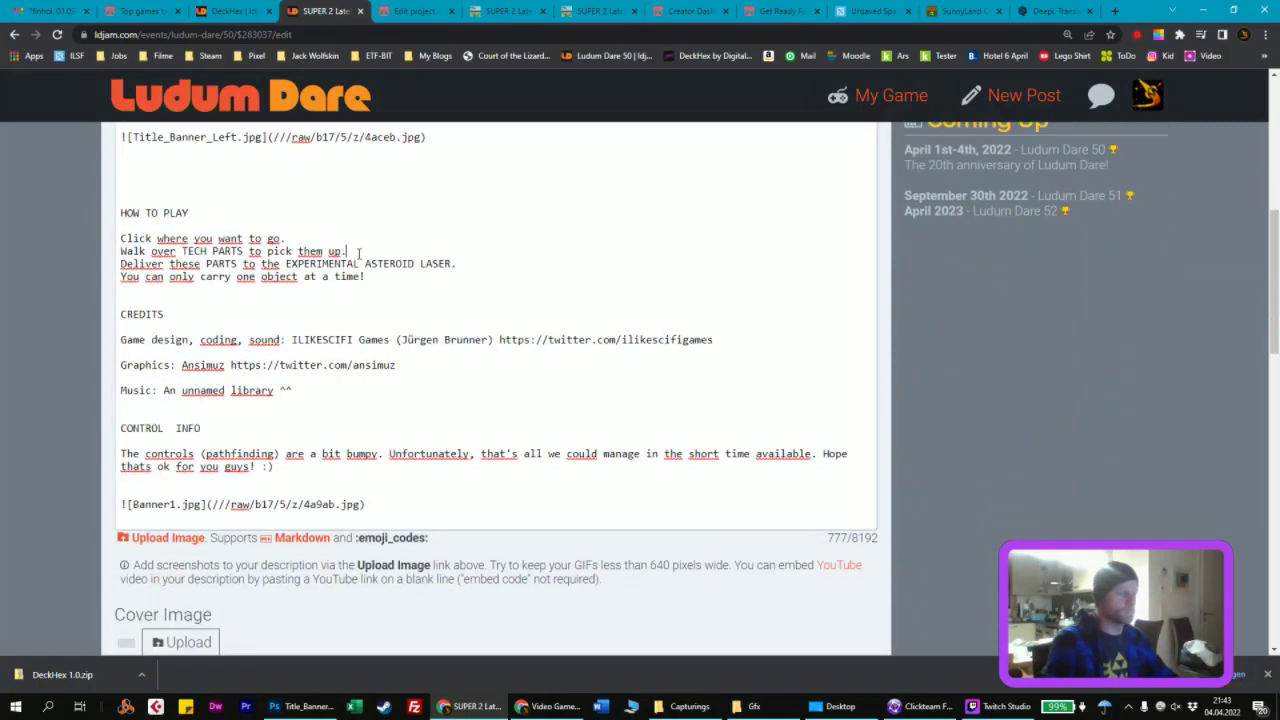
key("Return")
scroll(394, 370, "up", 3)
scroll(394, 370, "up", 2)
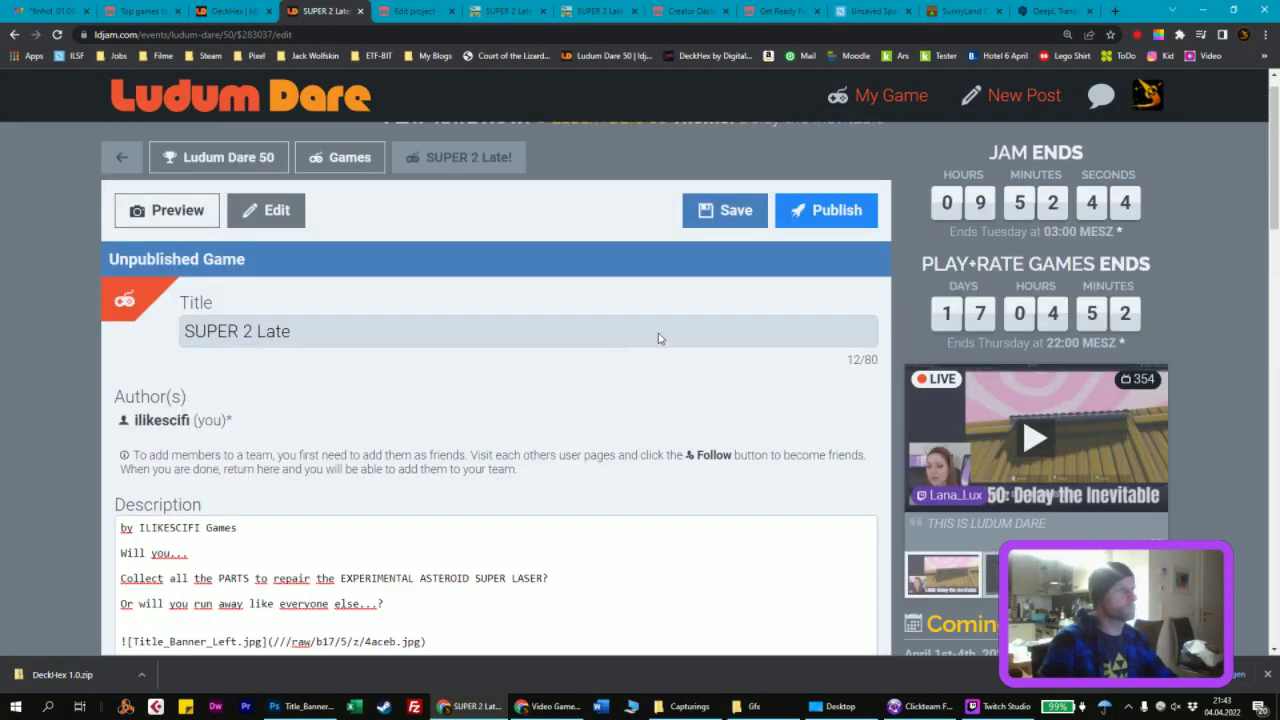
left_click(722, 246)
left_click(195, 244)
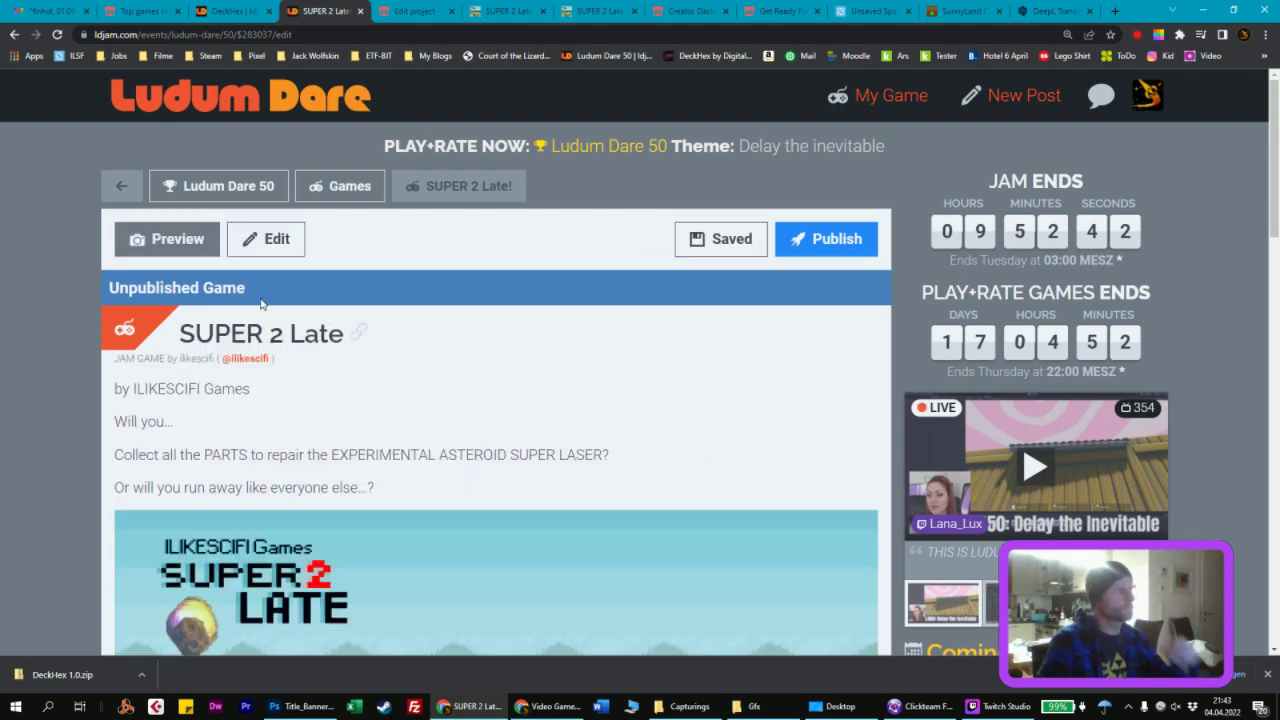
scroll(360, 366, "down", 7)
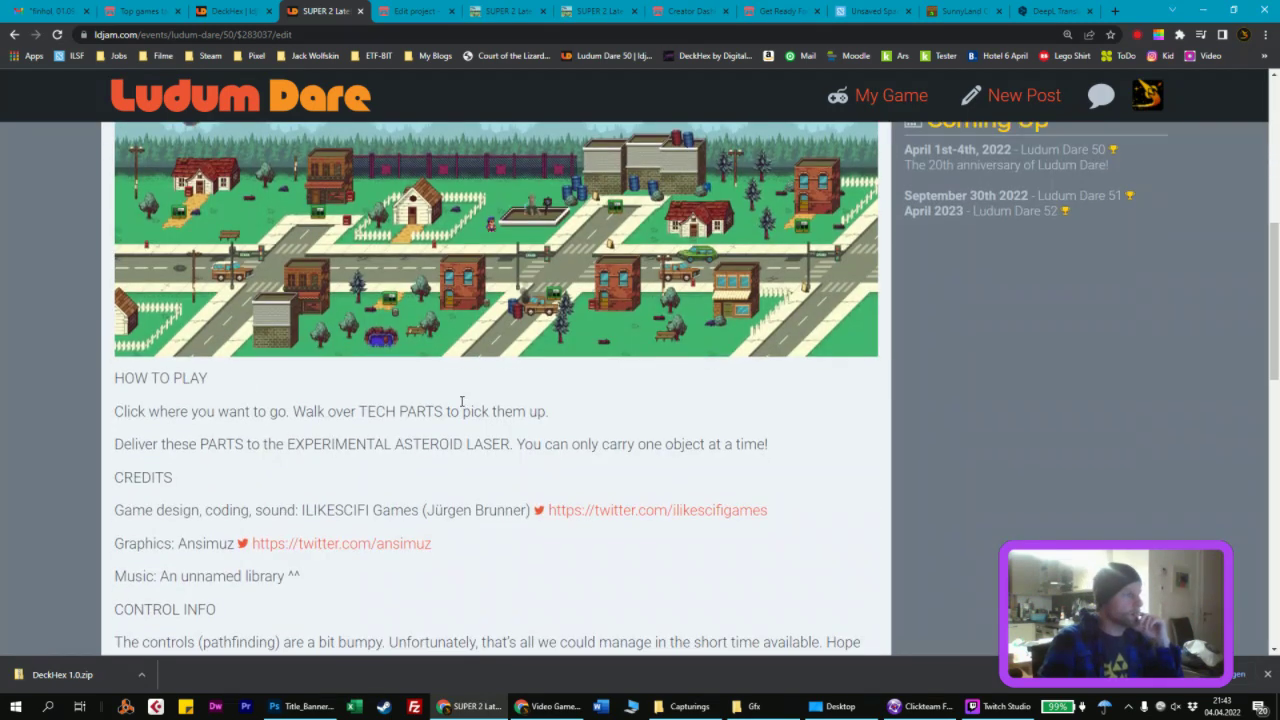
Step: Insert a blank line after "Deliver these PARTS to the EXPERIMENTAL ASTEROID LASER." in the description, and save and preview the entry
scroll(420, 400, "up", 7)
left_click(266, 239)
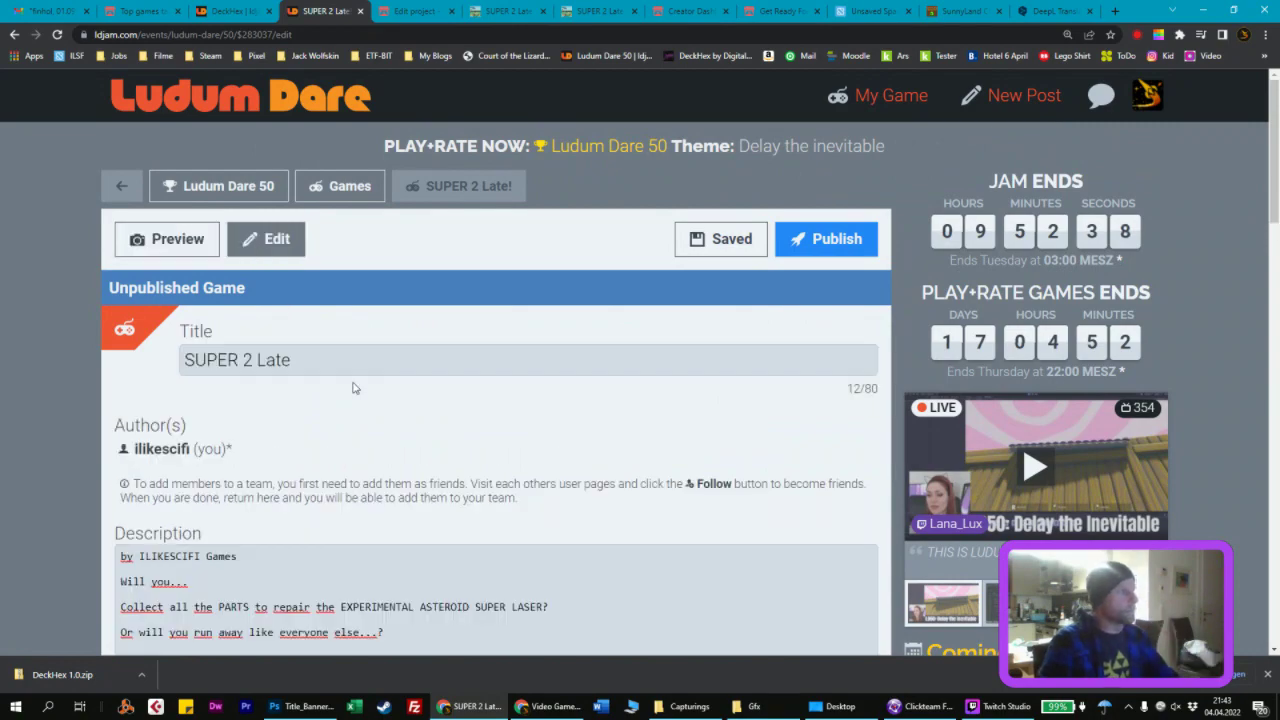
scroll(352, 388, "down", 5)
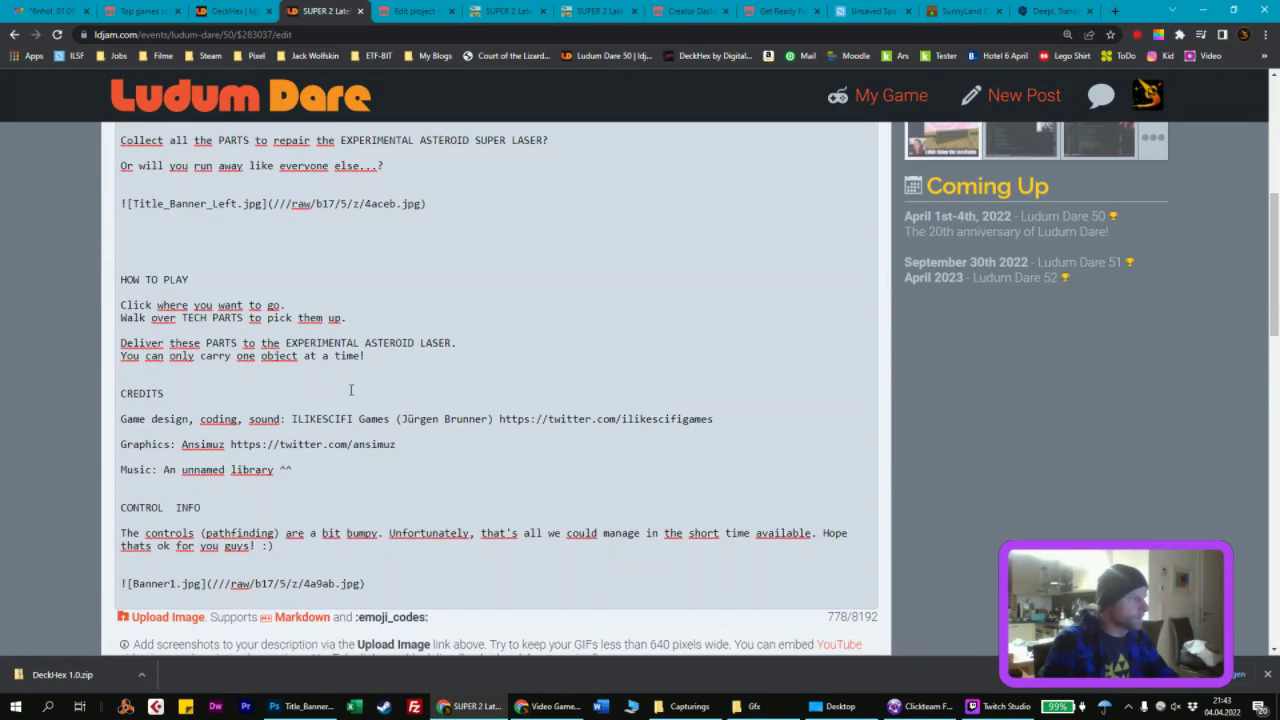
left_click(458, 343)
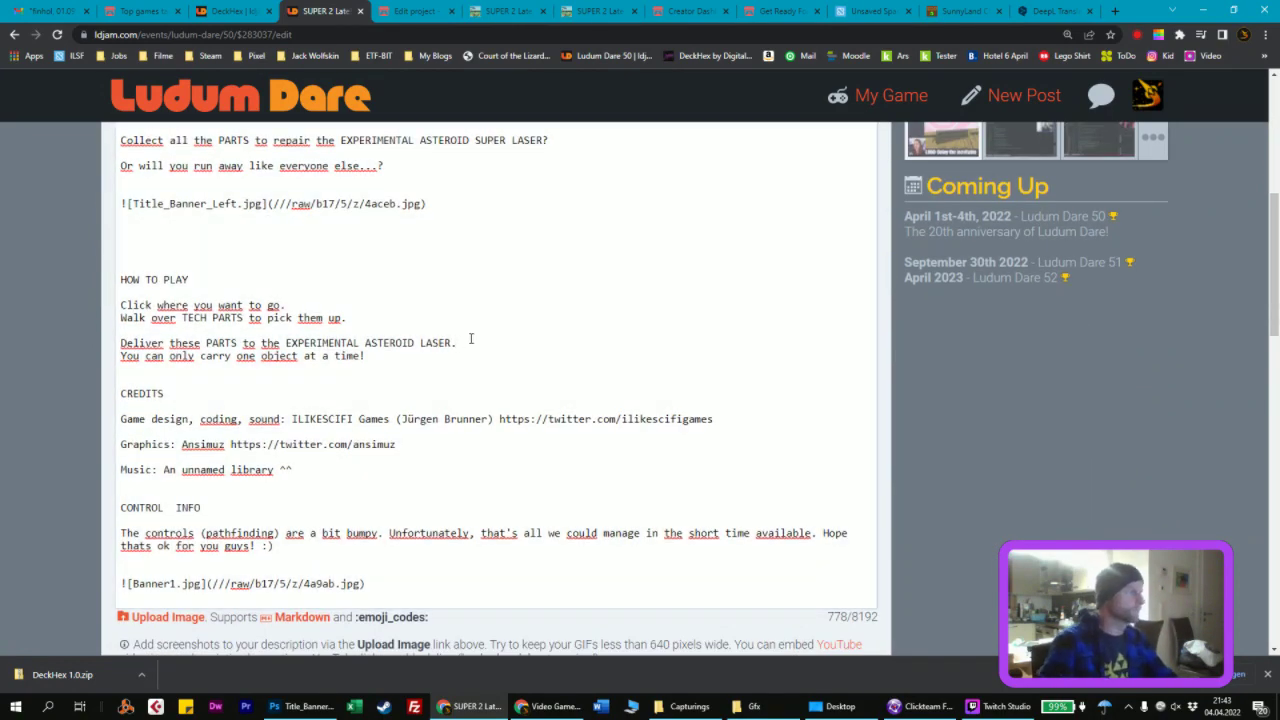
scroll(620, 330, "up", 5)
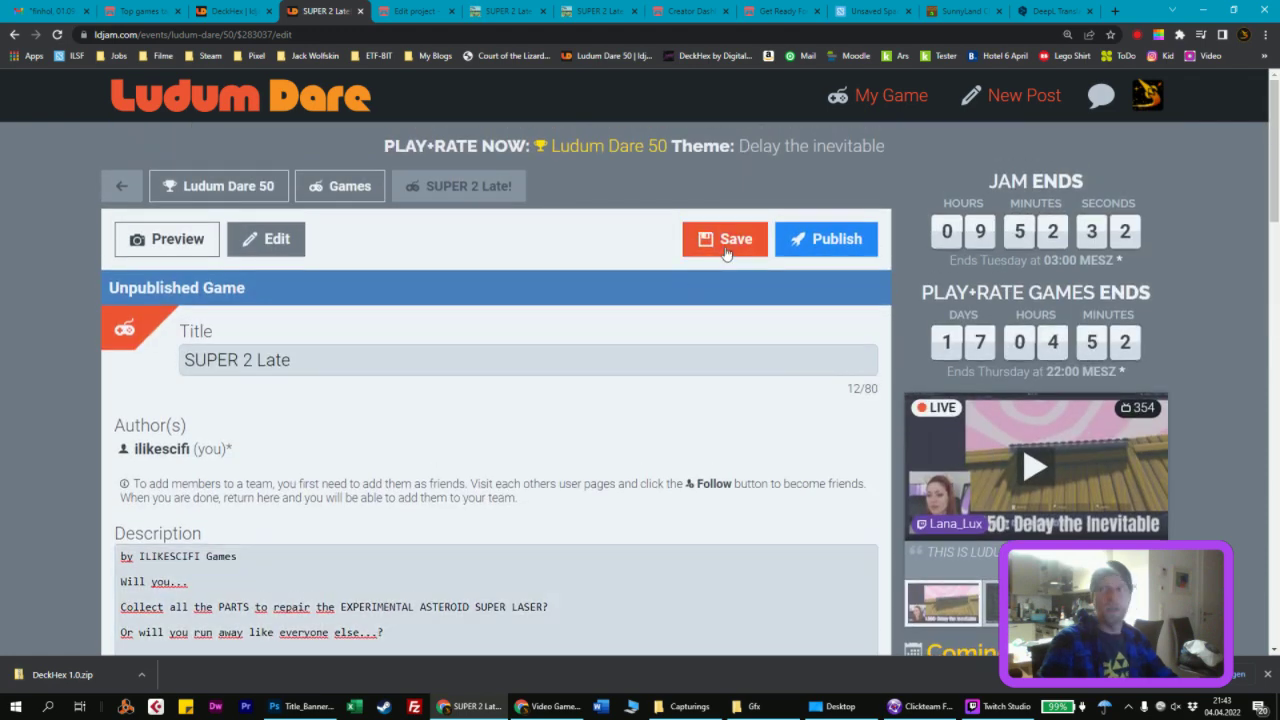
left_click(727, 252)
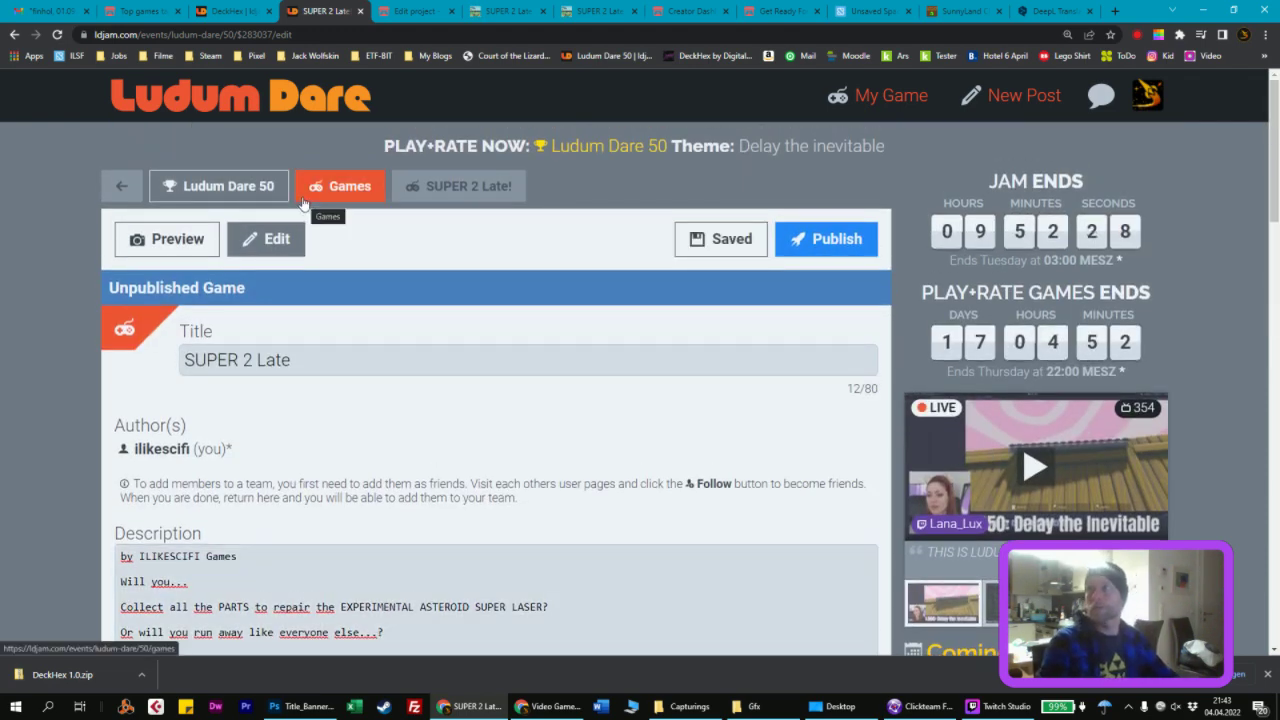
left_click(172, 240)
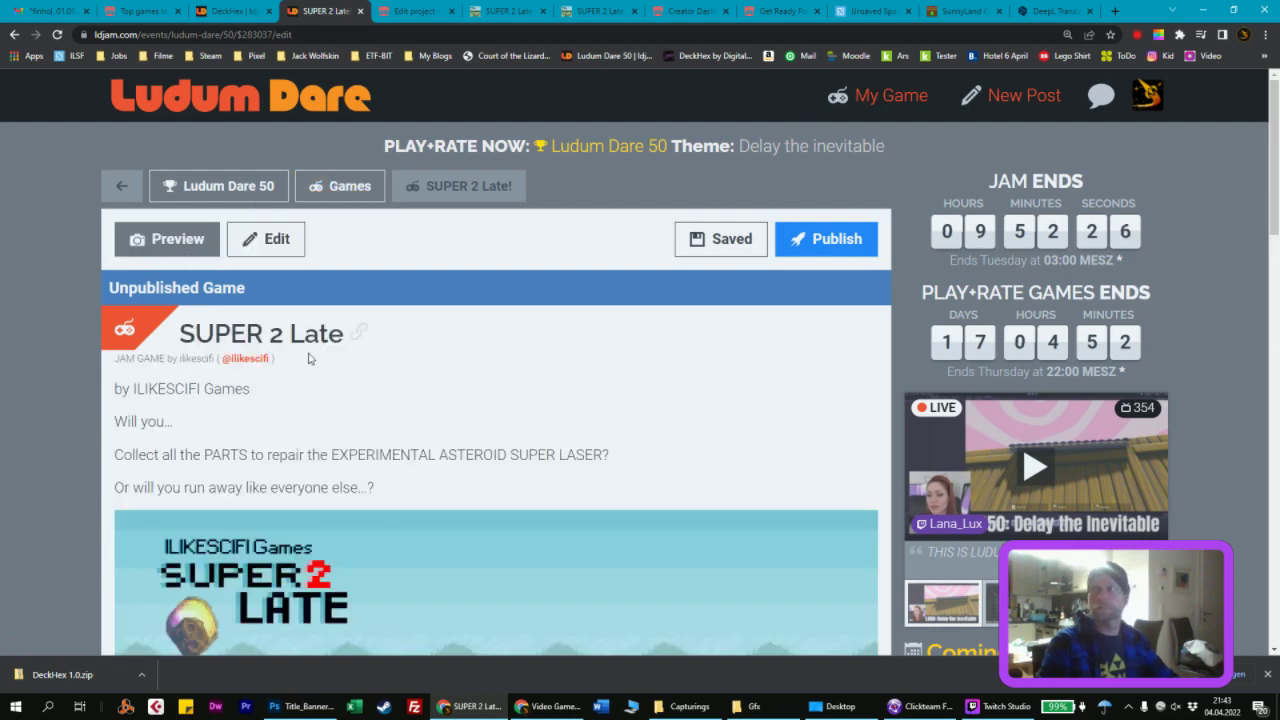
scroll(311, 425, "down", 7)
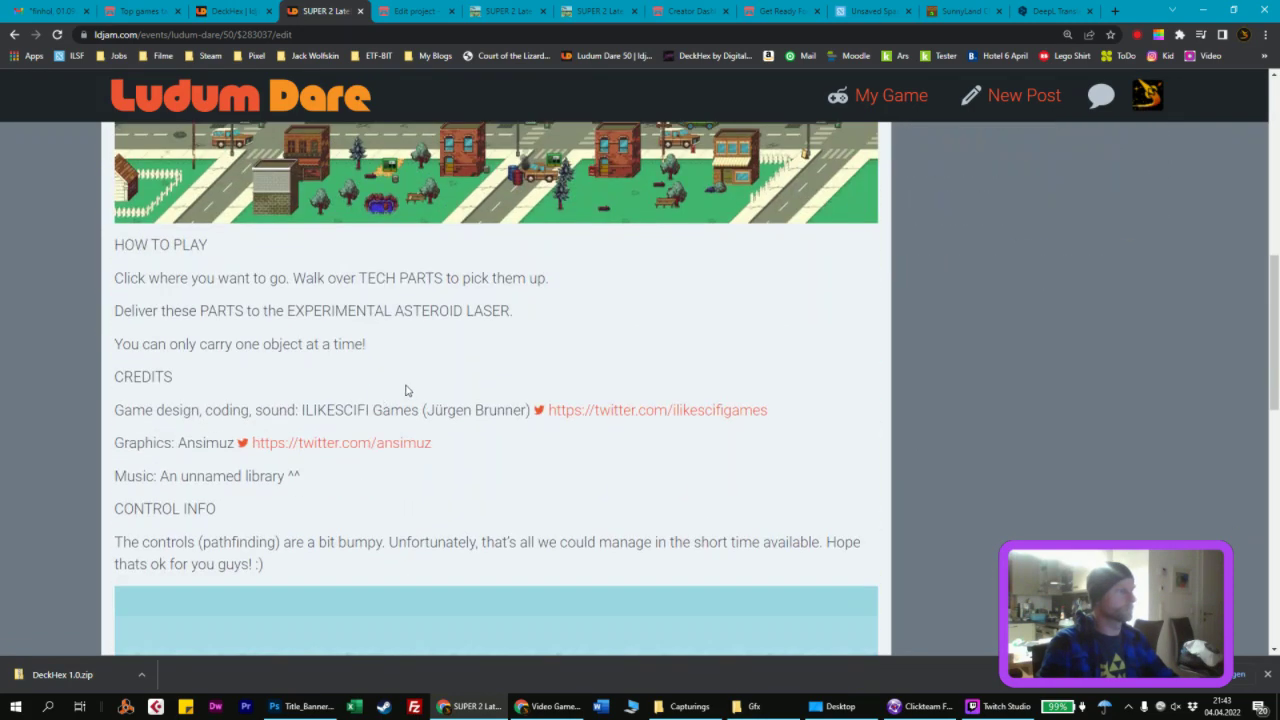
Step: Add one more blank line above both CREDITS and CONTROL INFO in the description, and save and preview the entry
scroll(494, 287, "up", 10)
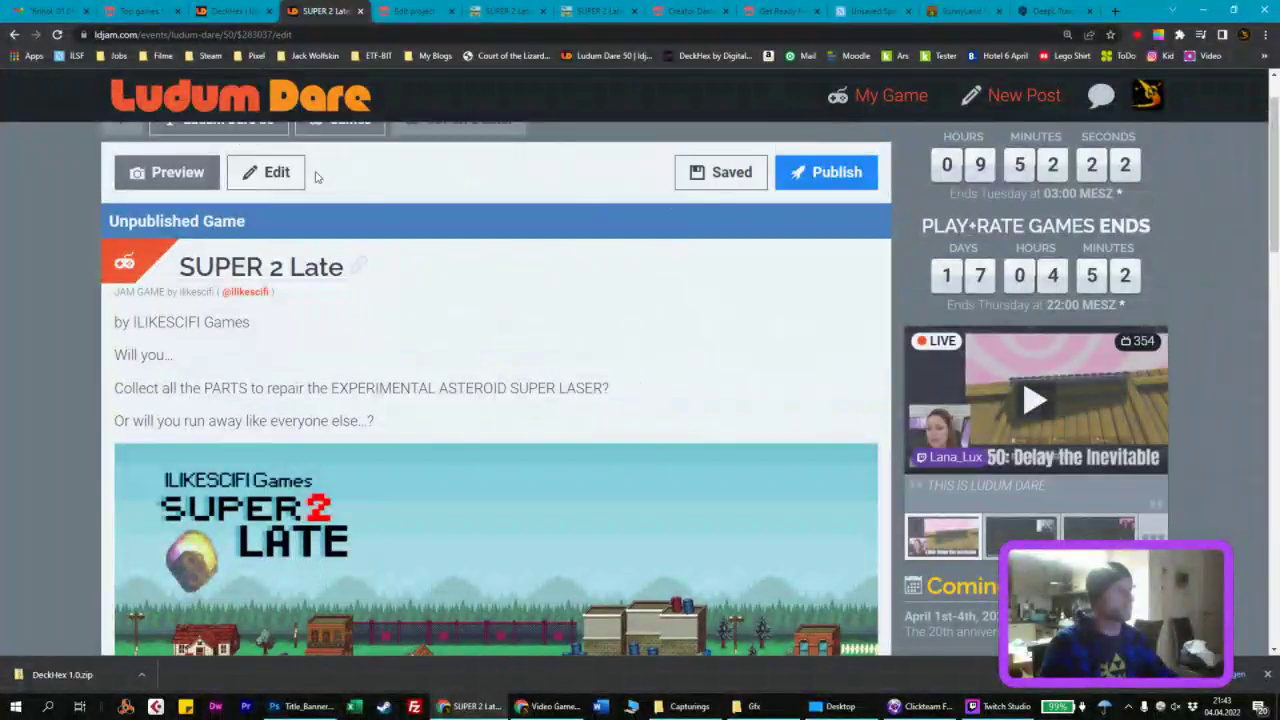
left_click(263, 171)
scroll(360, 372, "down", 4)
scroll(360, 372, "down", 1)
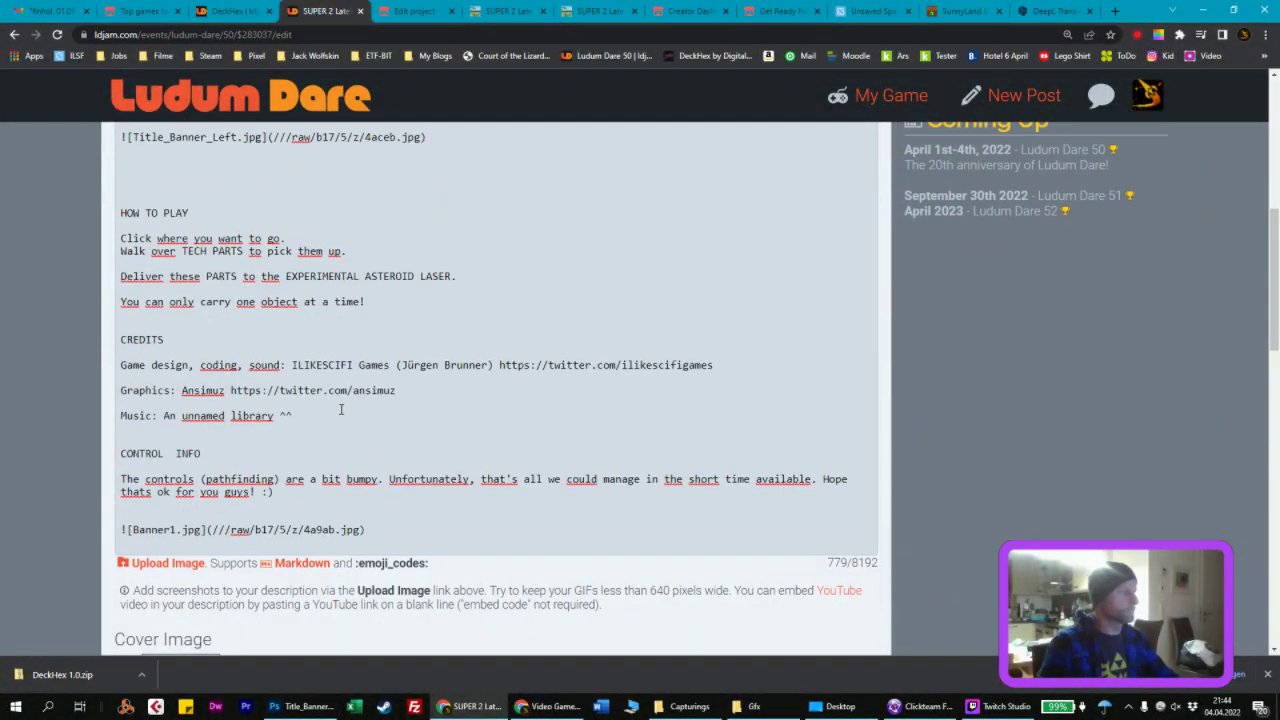
left_click(420, 307)
key("Return")
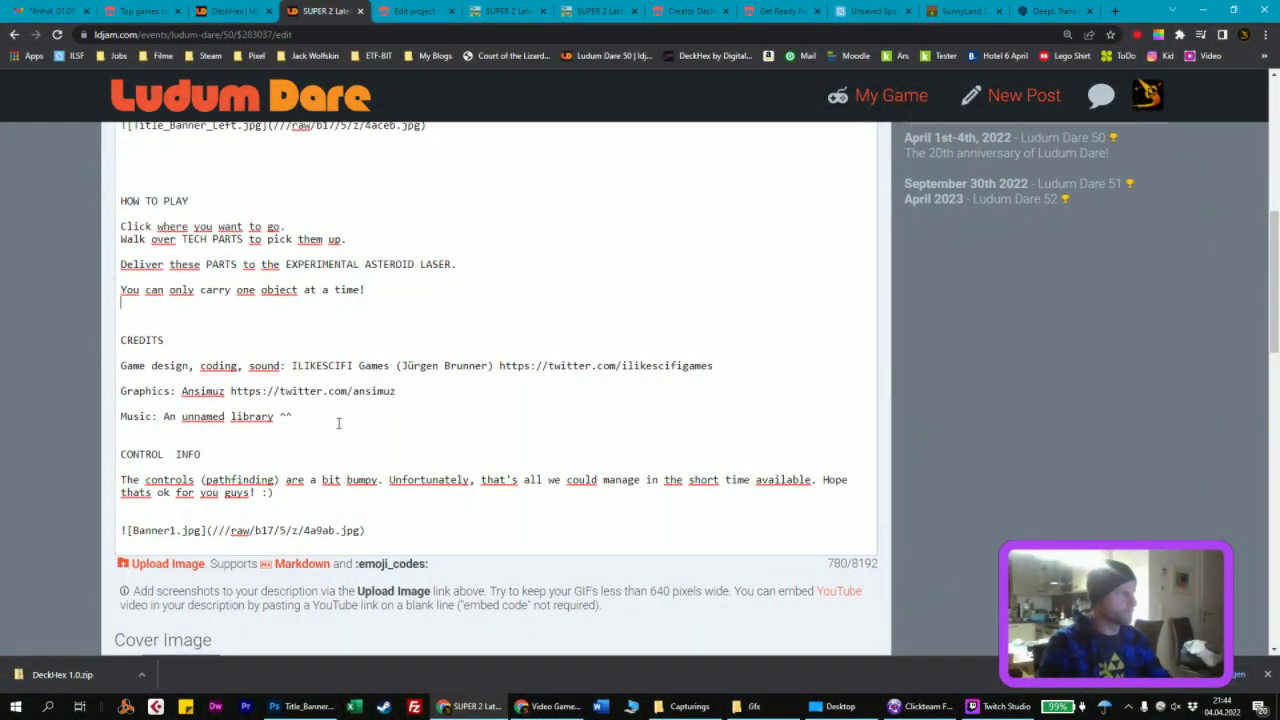
scroll(338, 423, "up", 10)
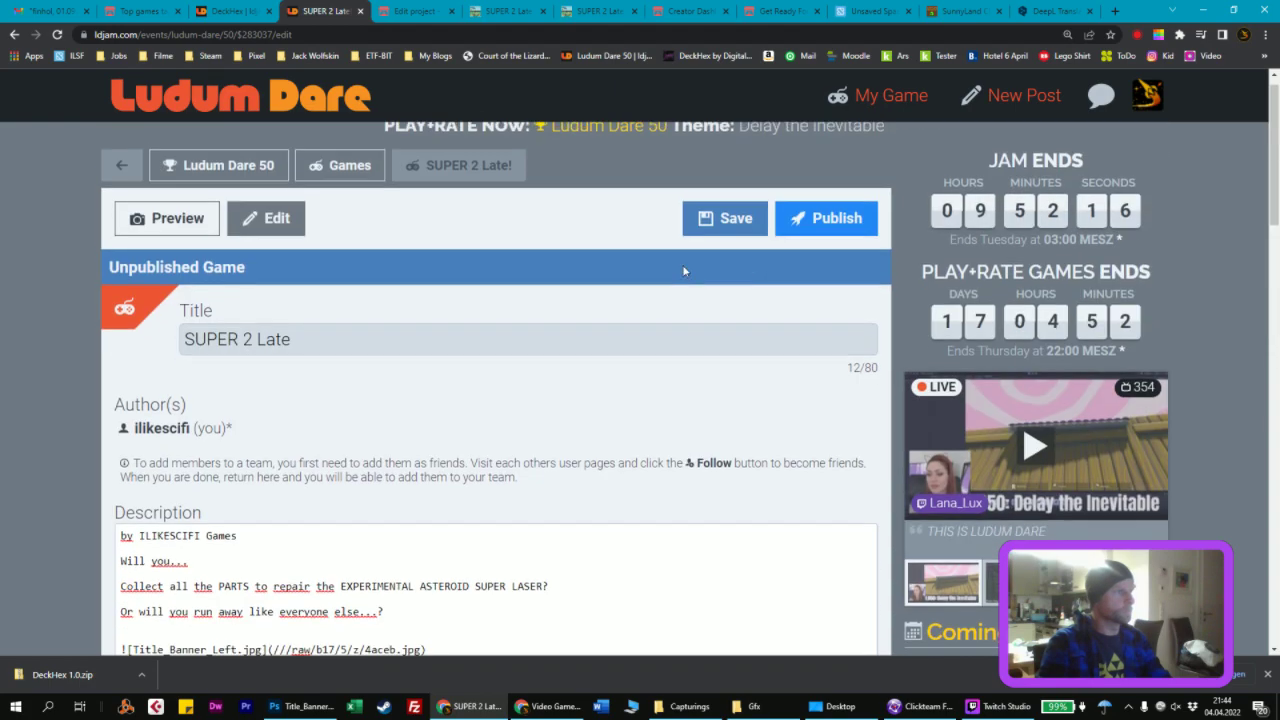
left_click(720, 239)
left_click(200, 245)
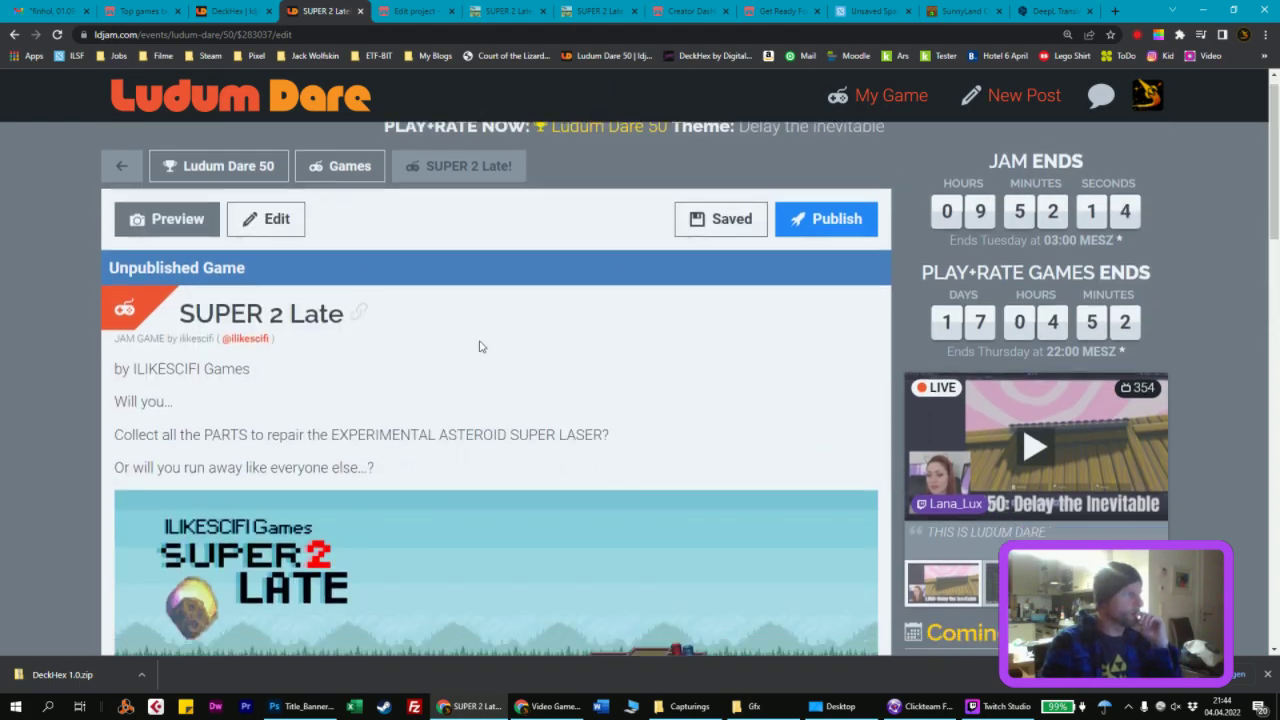
scroll(478, 347, "down", 7)
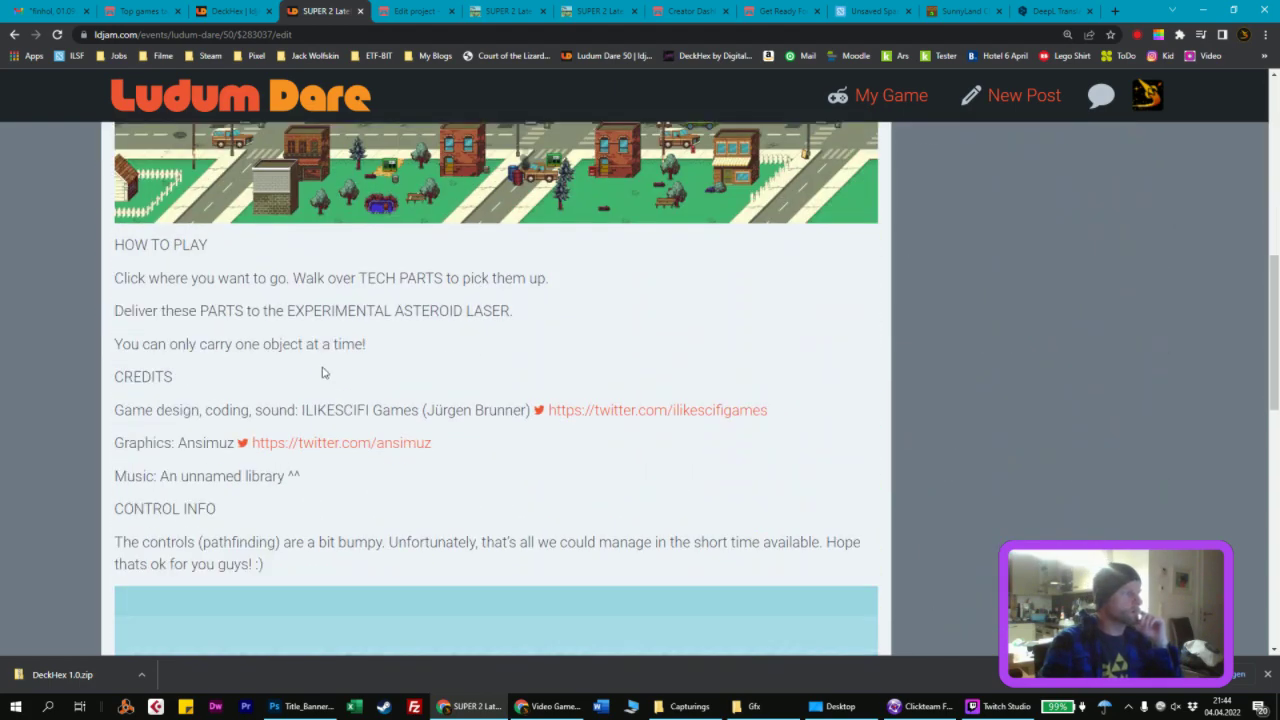
Step: Move the Banner1.jpg image line from the end of the description to above CREDITS and save the entry
scroll(322, 373, "up", 10)
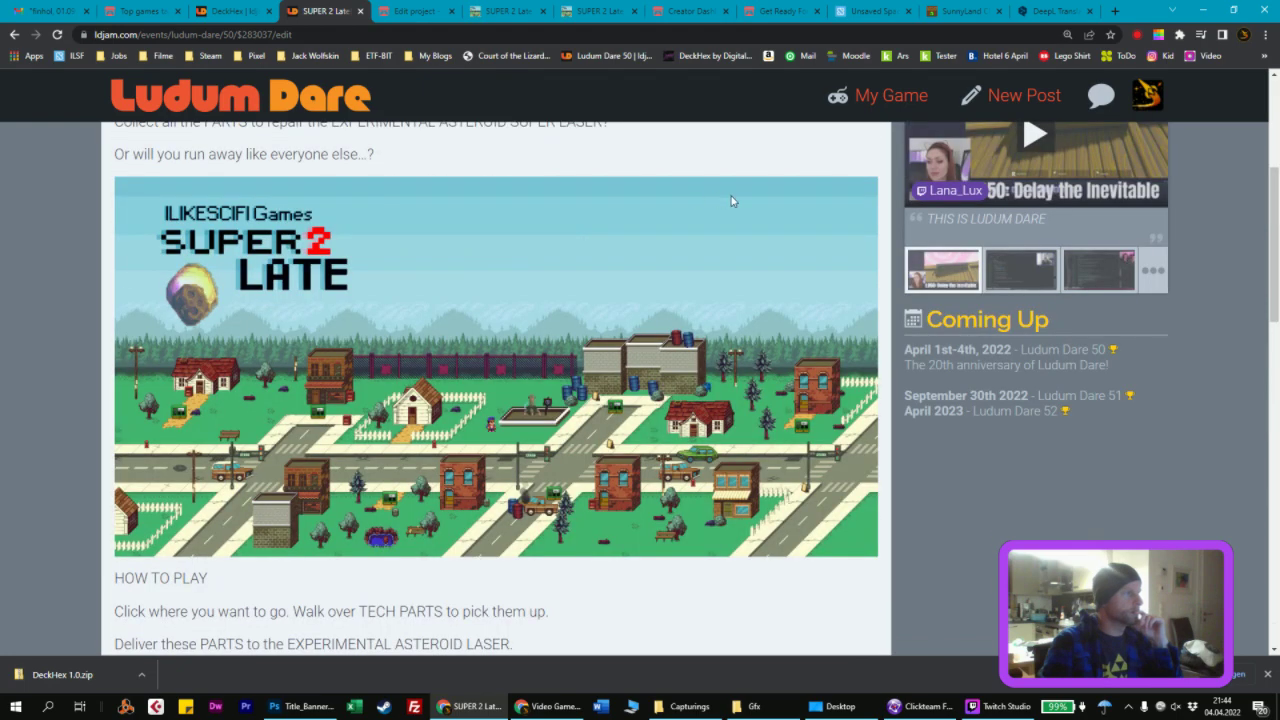
left_click(292, 250)
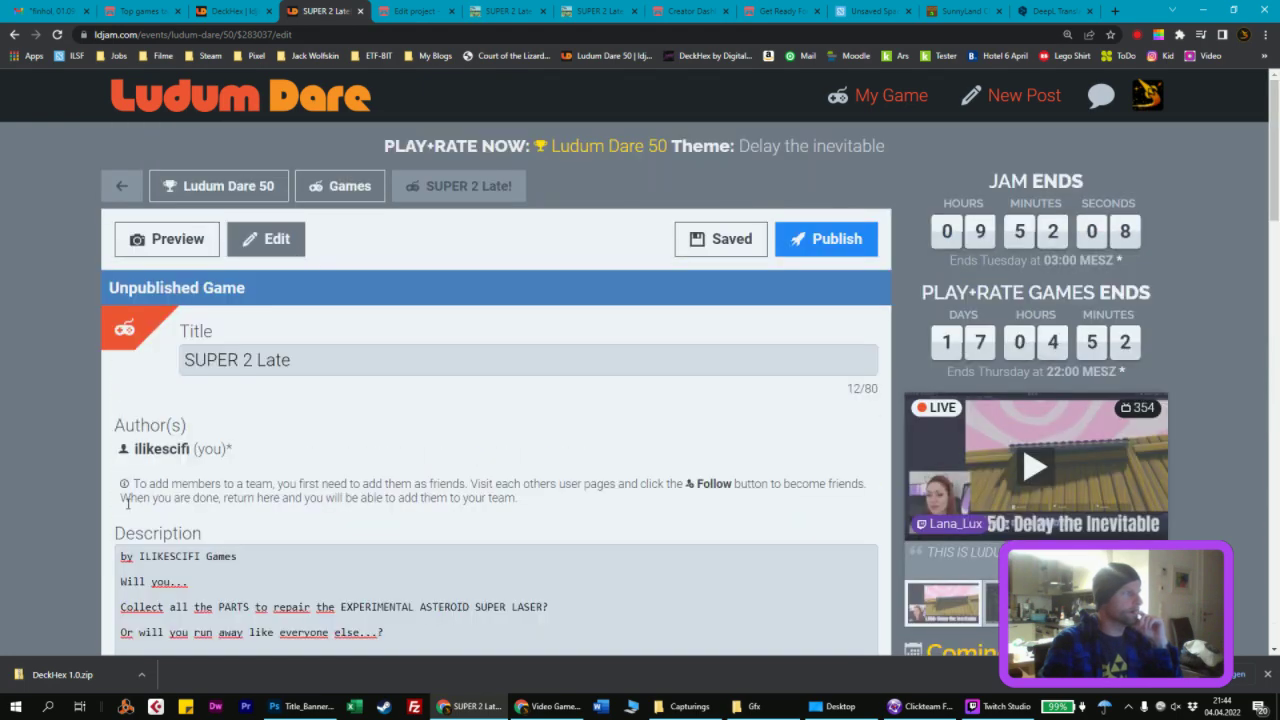
scroll(122, 458, "down", 4)
scroll(122, 458, "down", 3)
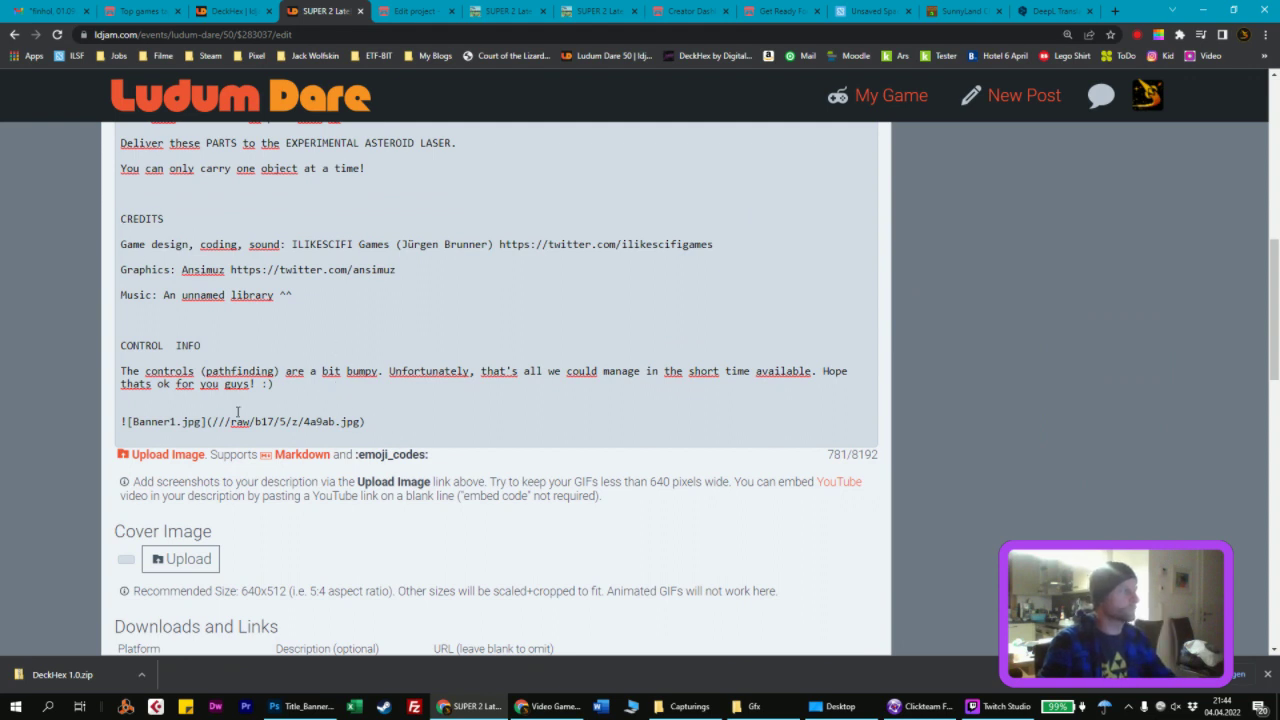
left_click_drag(366, 422, 113, 421)
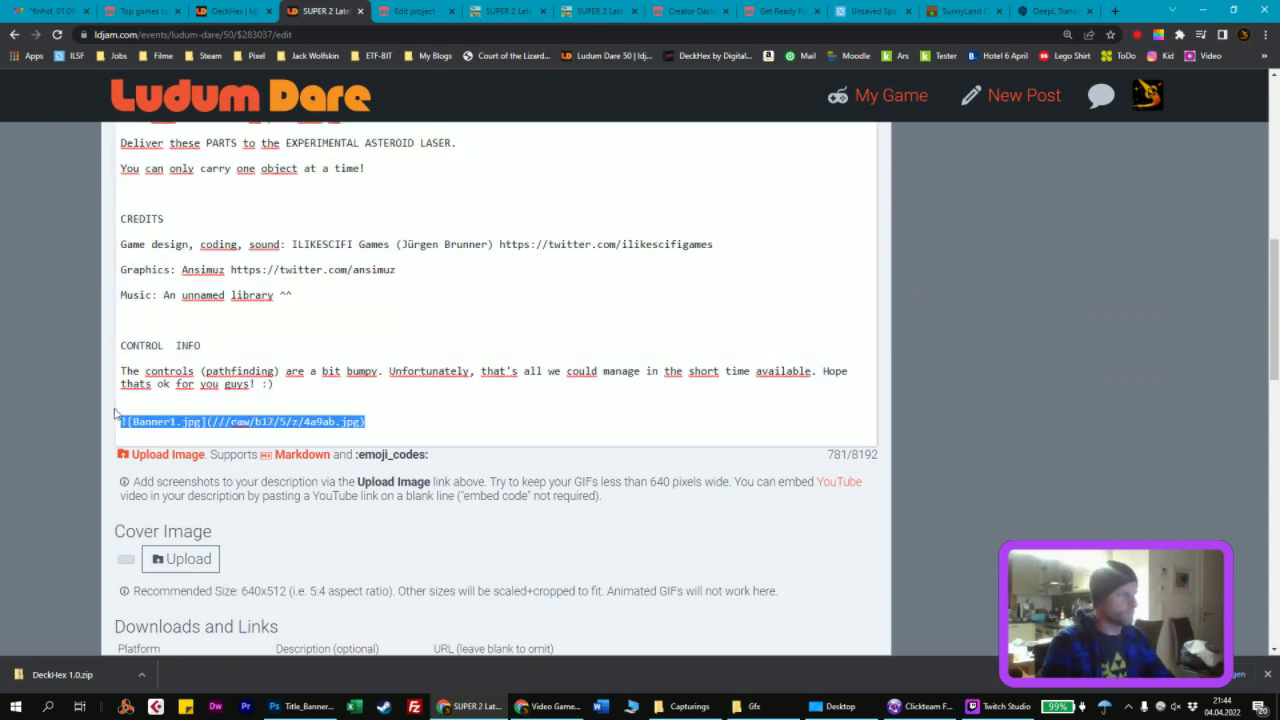
key("ctrl+x")
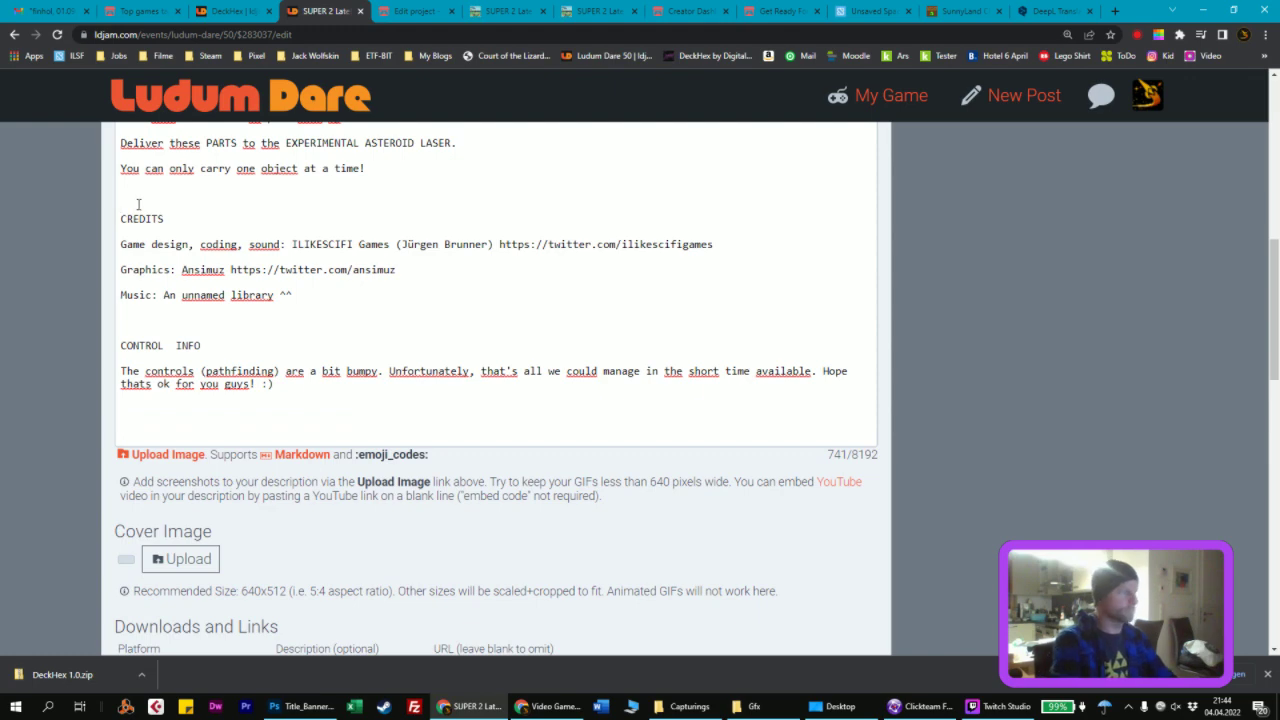
key("ctrl+v")
scroll(600, 250, "up", 6)
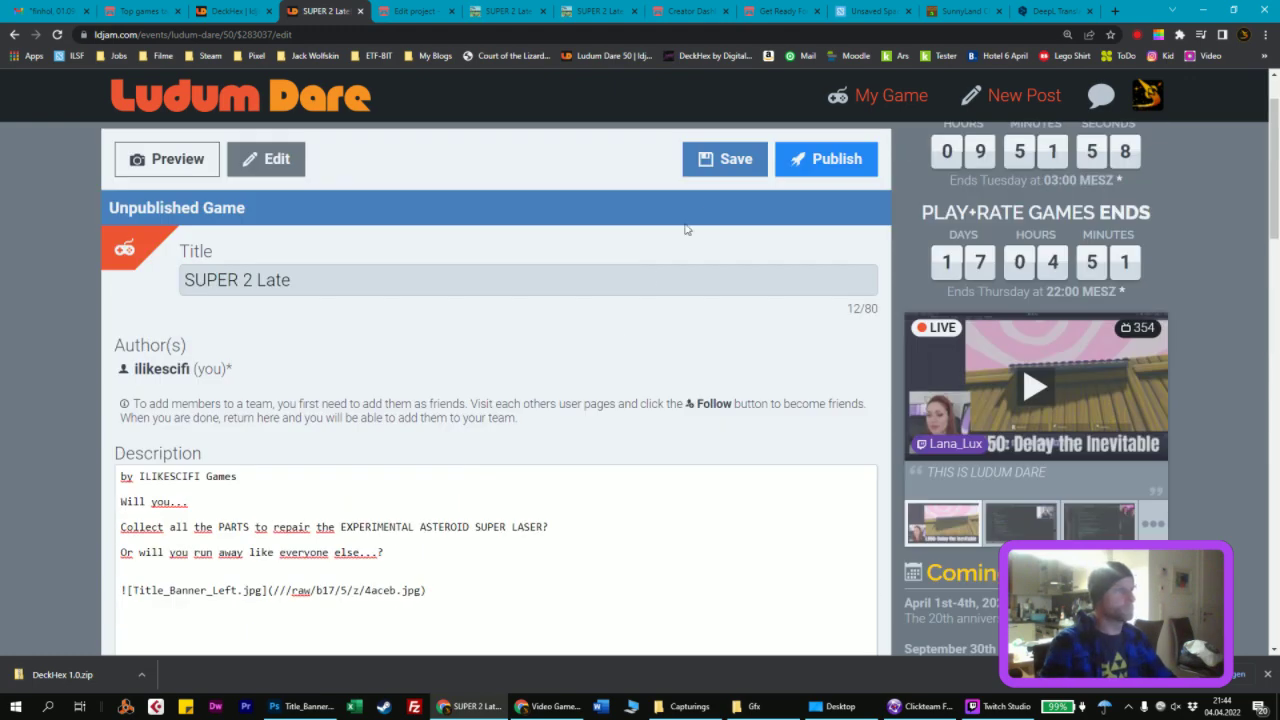
left_click(731, 176)
Step: Preview the entry and check the moved banner's placement and the CREDITS and CONTROL INFO sections below it
left_click(168, 159)
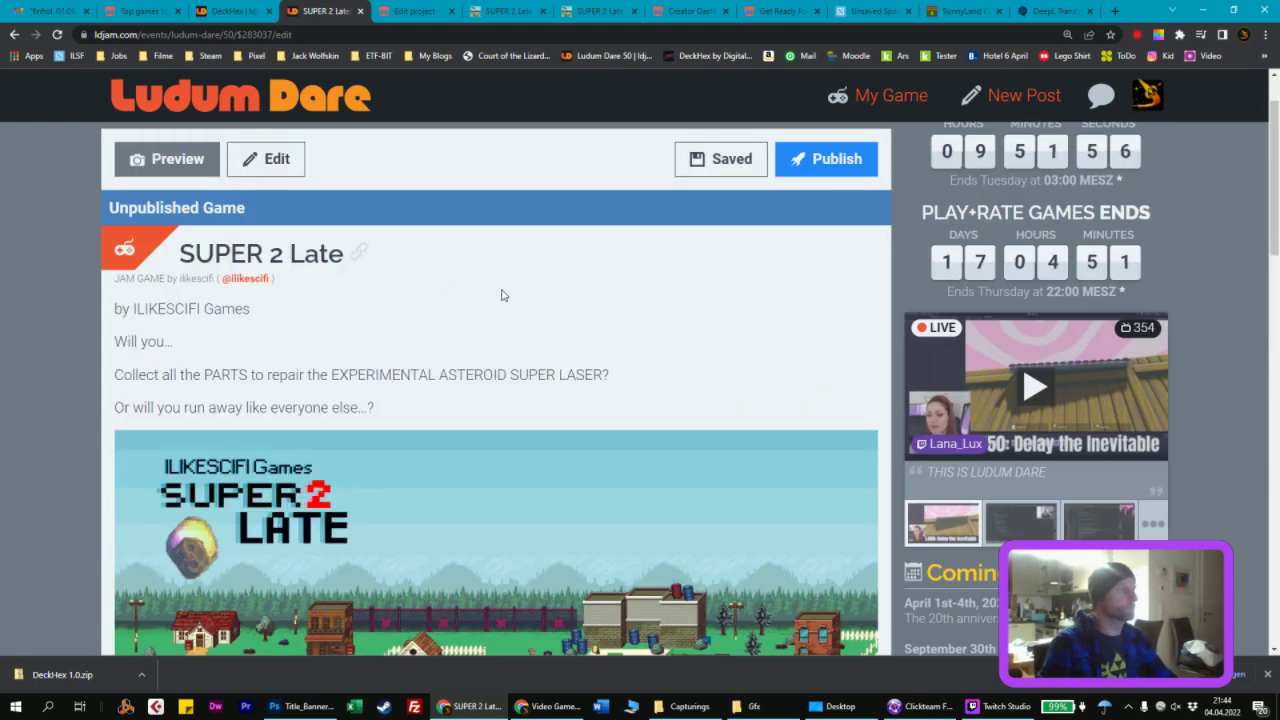
scroll(503, 296, "down", 4)
scroll(503, 296, "down", 3)
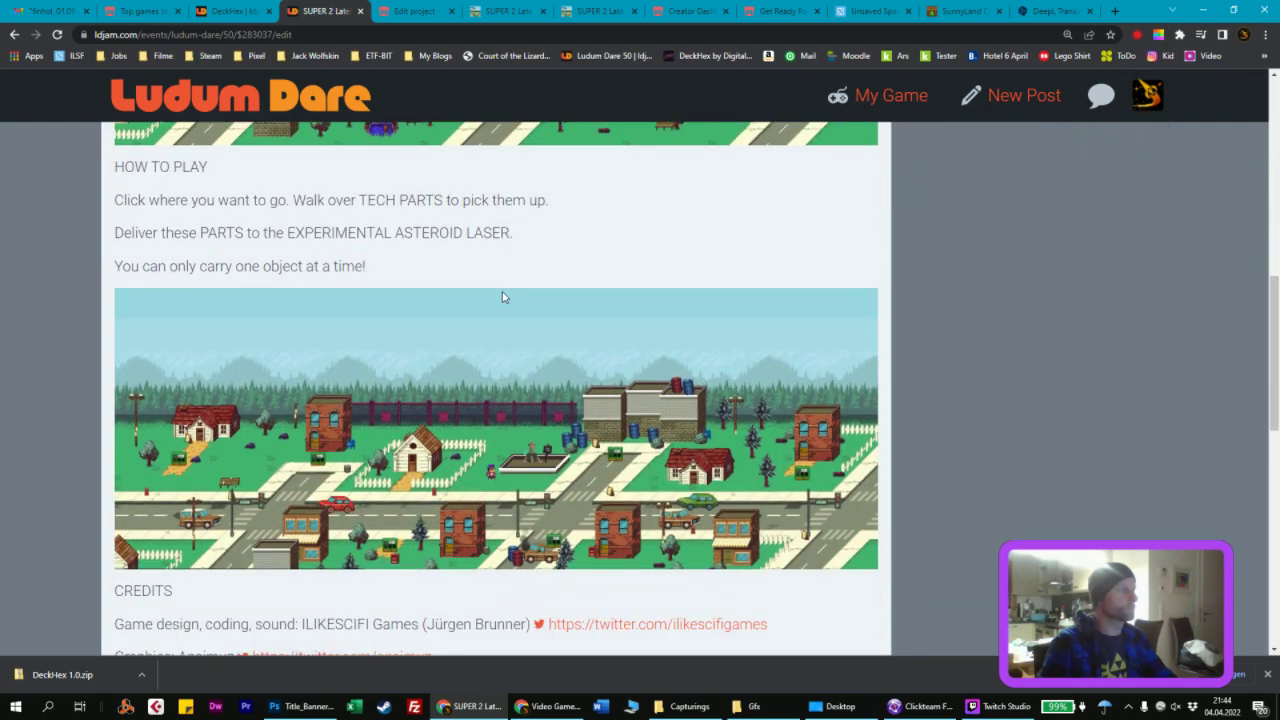
scroll(500, 296, "down", 3)
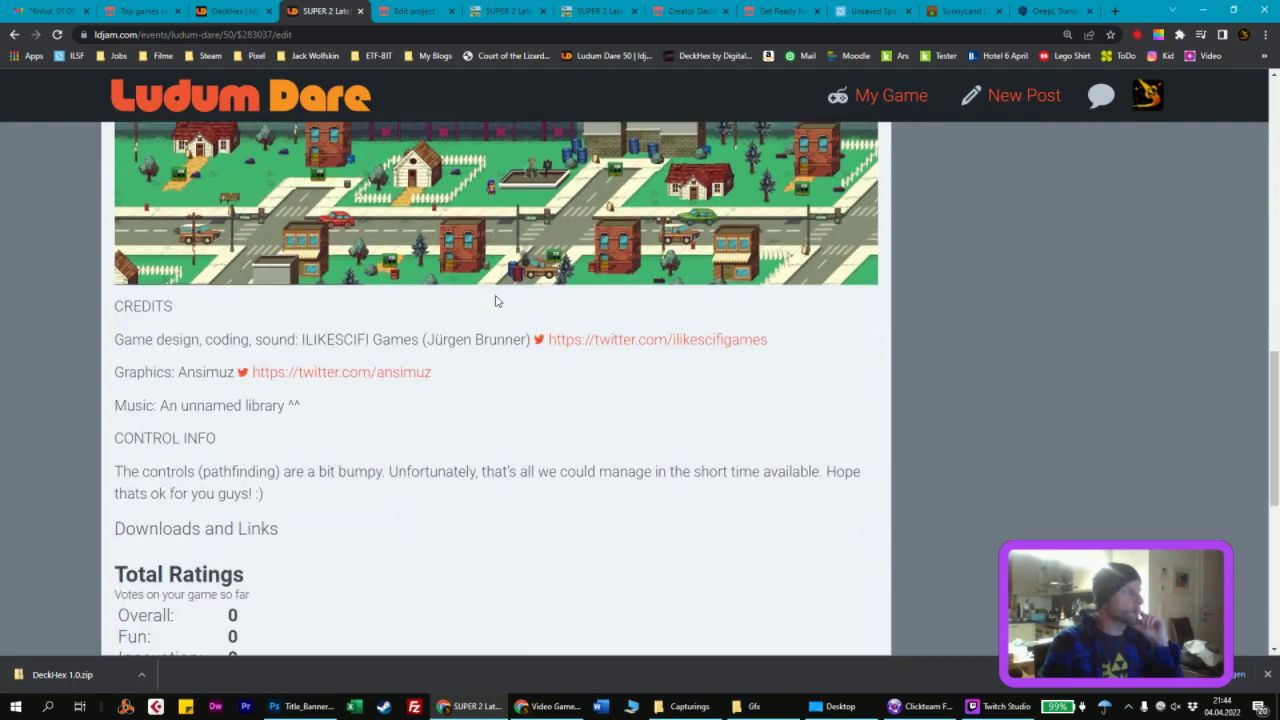
scroll(293, 430, "down", 1)
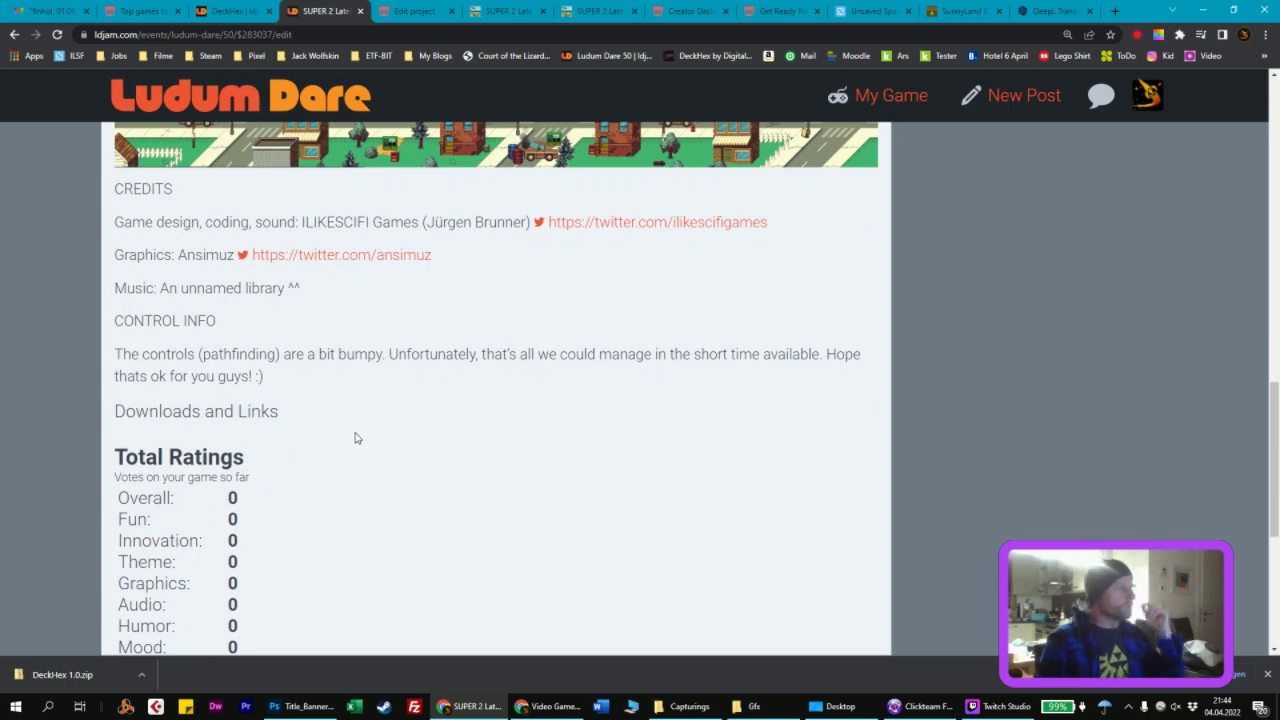
scroll(355, 438, "up", 1)
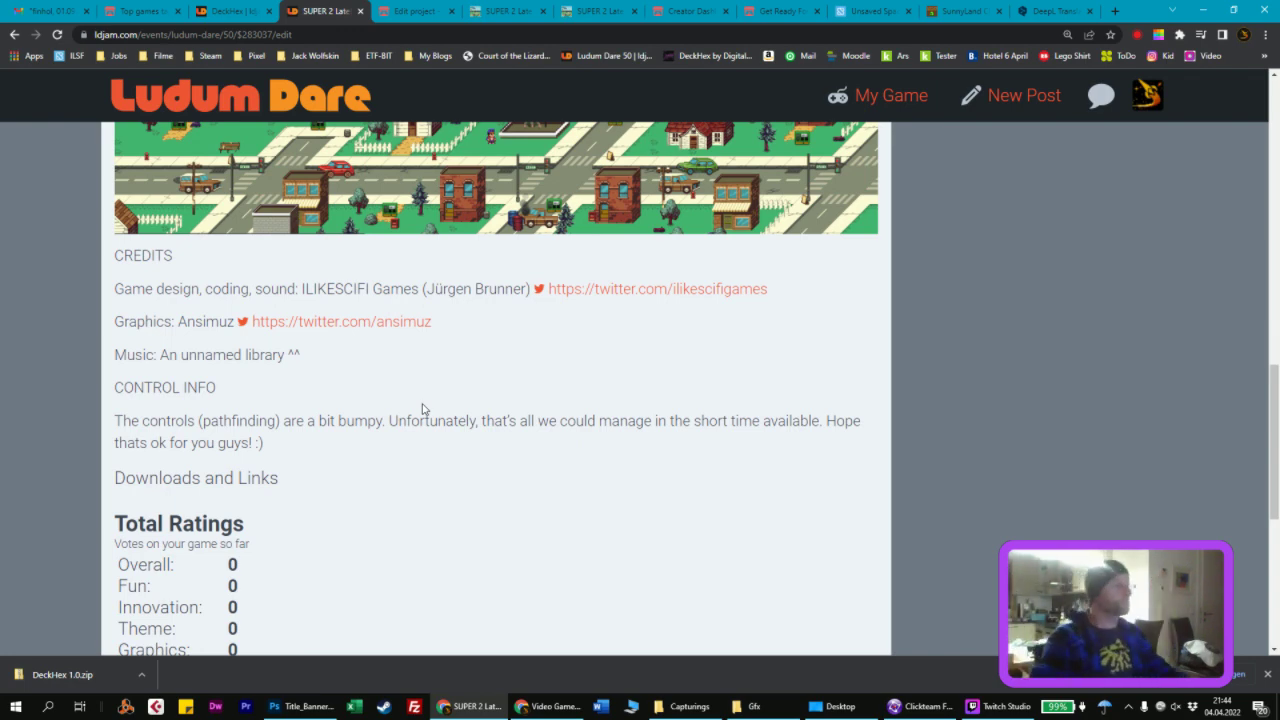
Step: Review the previewed Ludum Dare entry from the ratings area back up through the credits and banner to the title
scroll(423, 414, "down", 2)
scroll(470, 328, "down", 3)
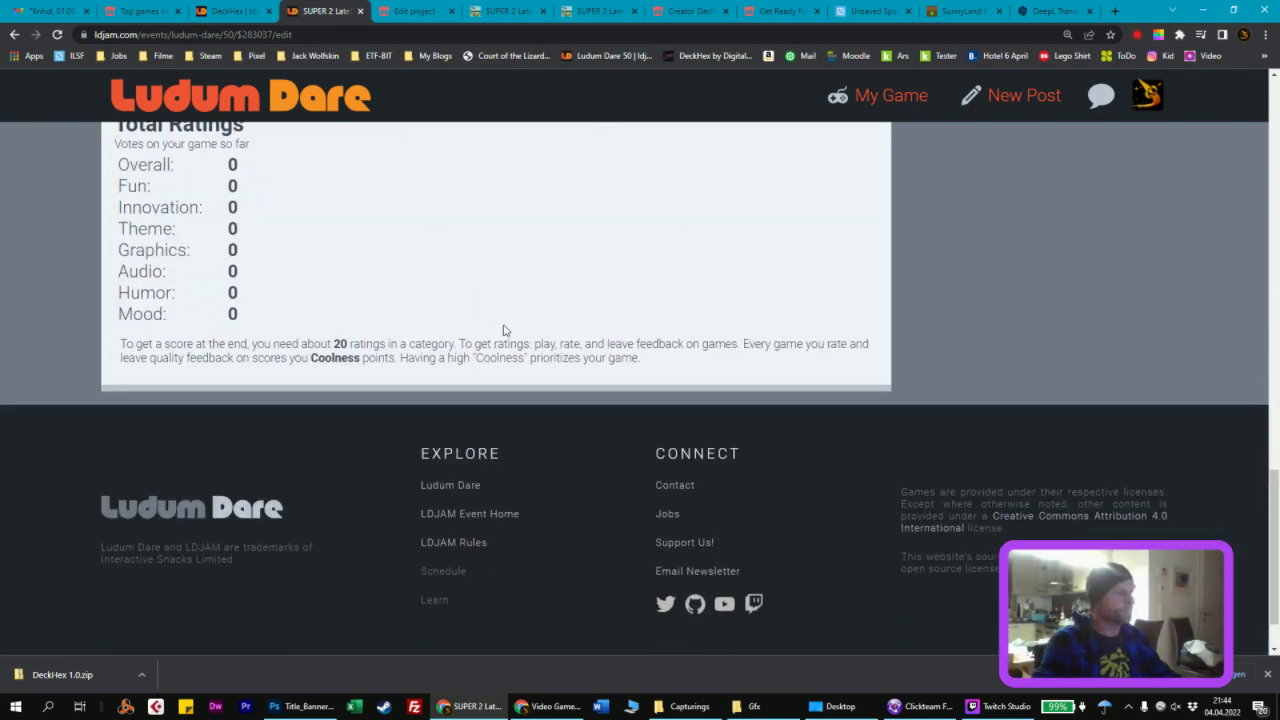
scroll(509, 331, "up", 5)
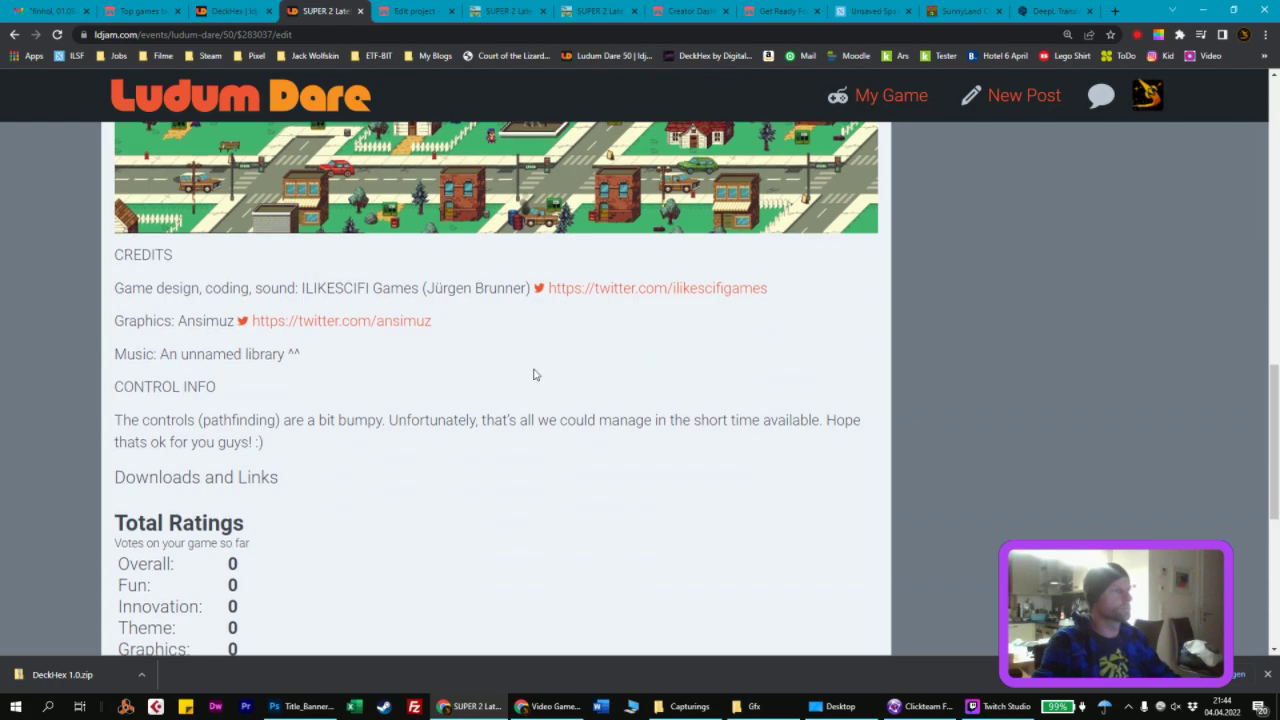
scroll(525, 372, "down", 1)
scroll(523, 374, "up", 3)
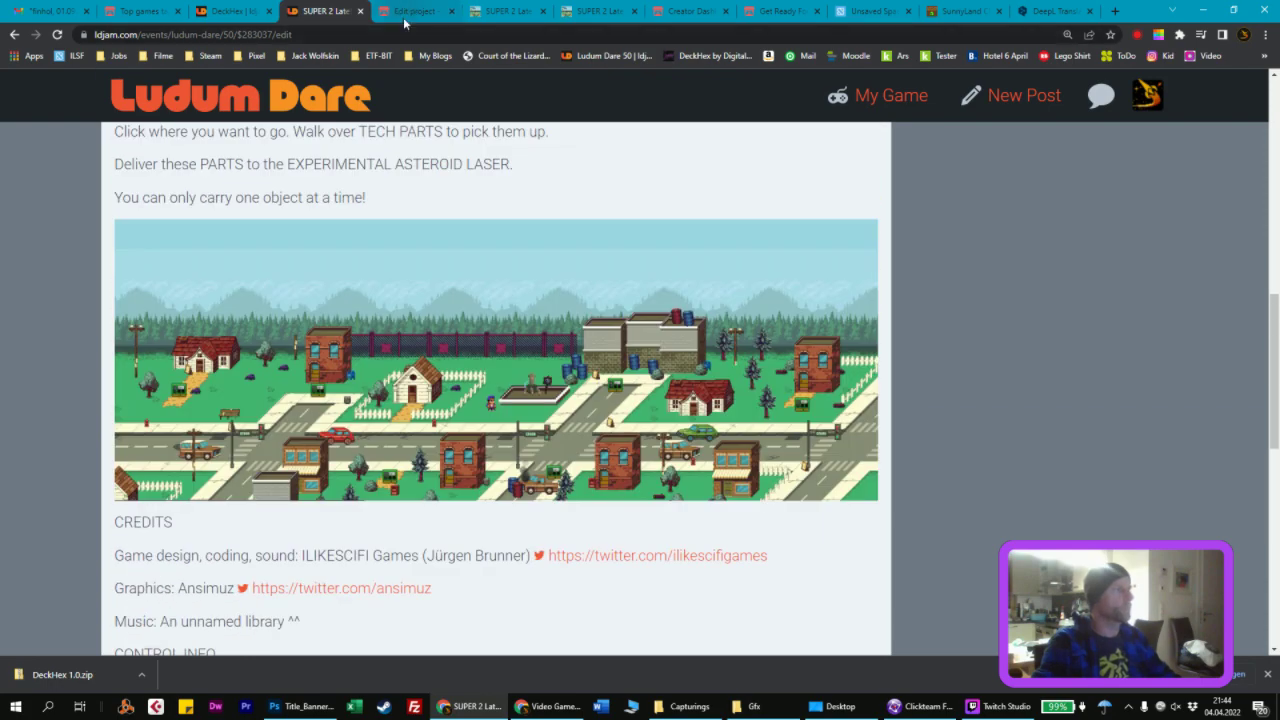
scroll(430, 325, "up", 8)
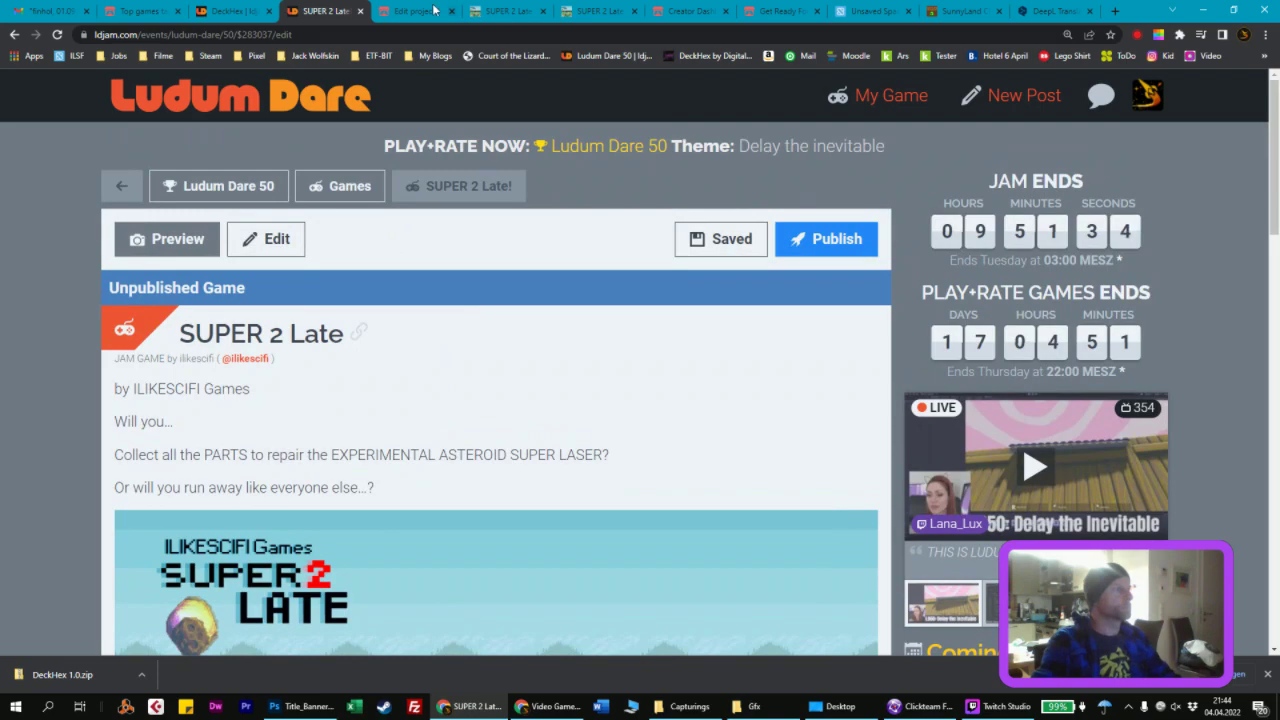
Step: Switch to the SUPER 2 Late project on itch.io, review its settings and description, and save the project
left_click(433, 10)
scroll(509, 263, "down", 7)
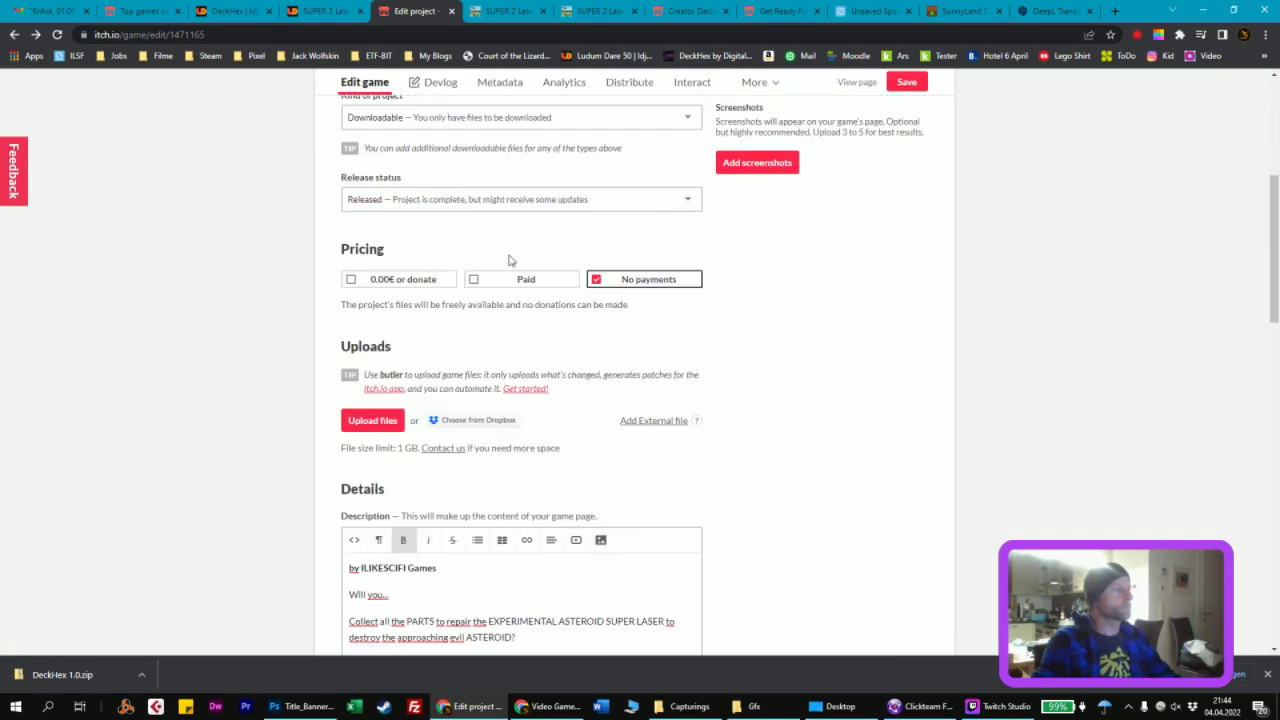
scroll(570, 349, "down", 3)
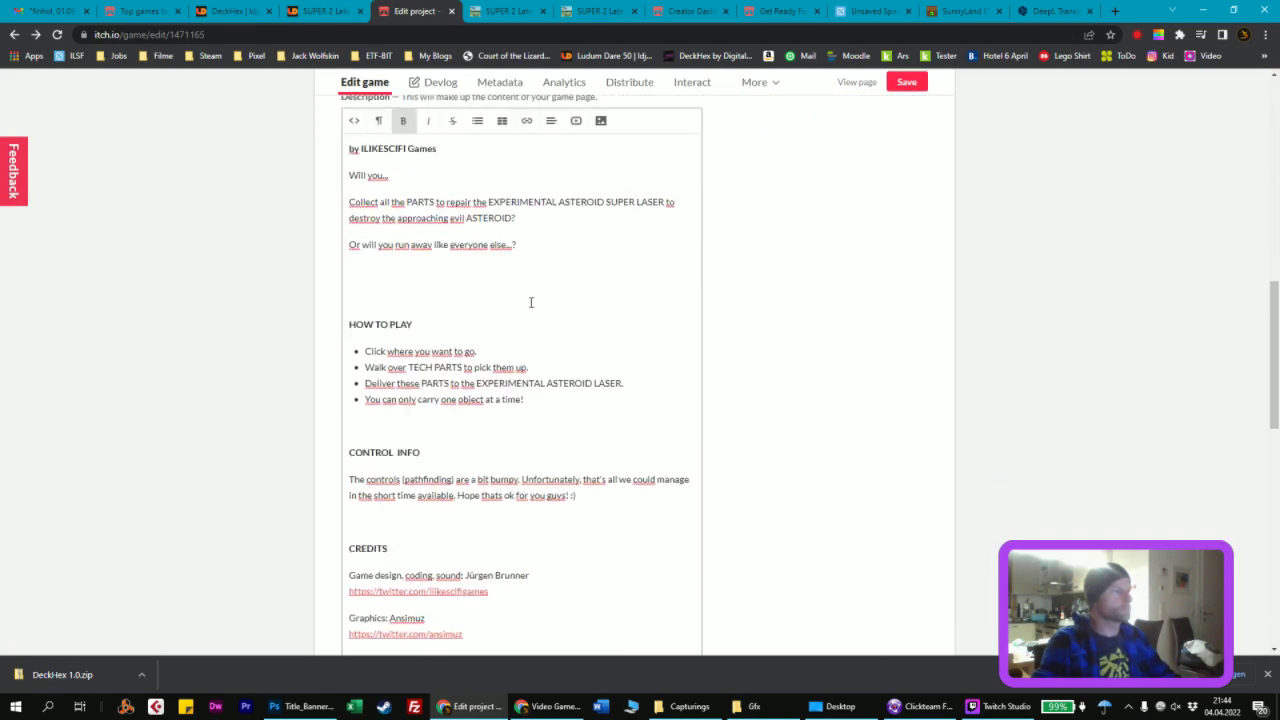
scroll(537, 314, "up", 7)
scroll(771, 304, "up", 4)
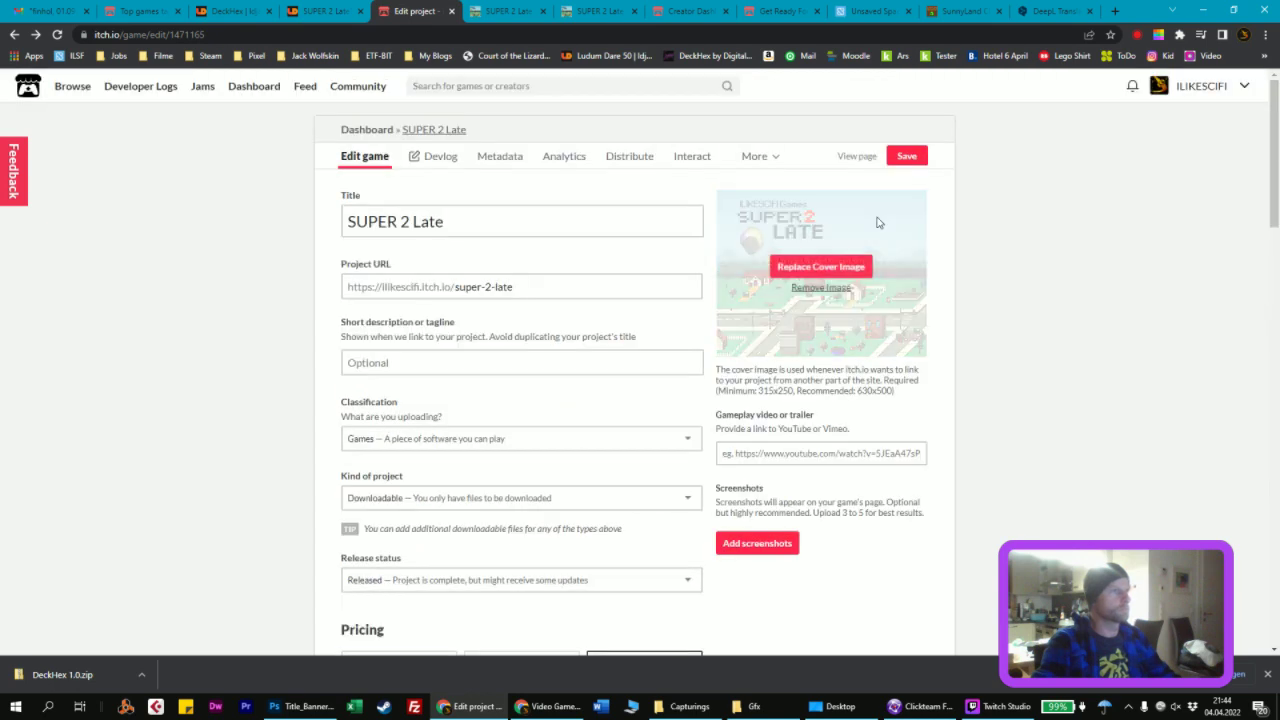
left_click(906, 156)
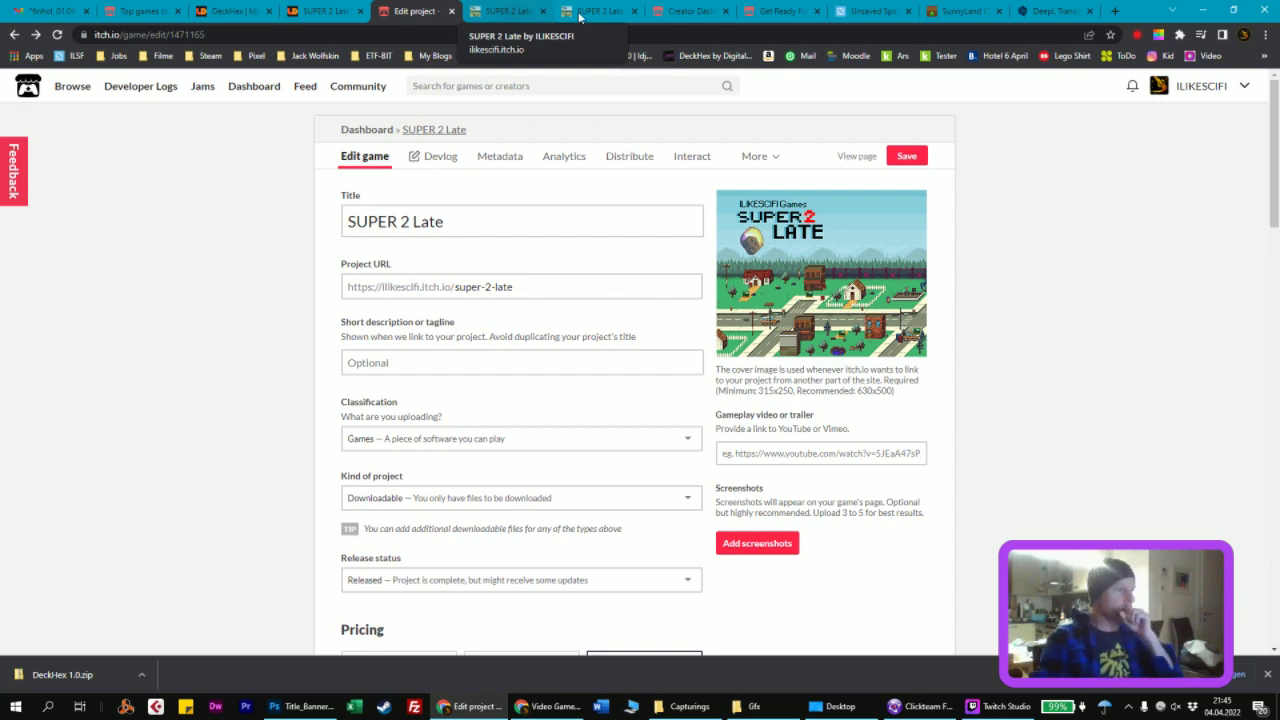
Step: Switch to Clickteam Fusion, open the ILIKESCIFI_Intro frame and bring up the movement types for Asteroid 2
left_click(928, 706)
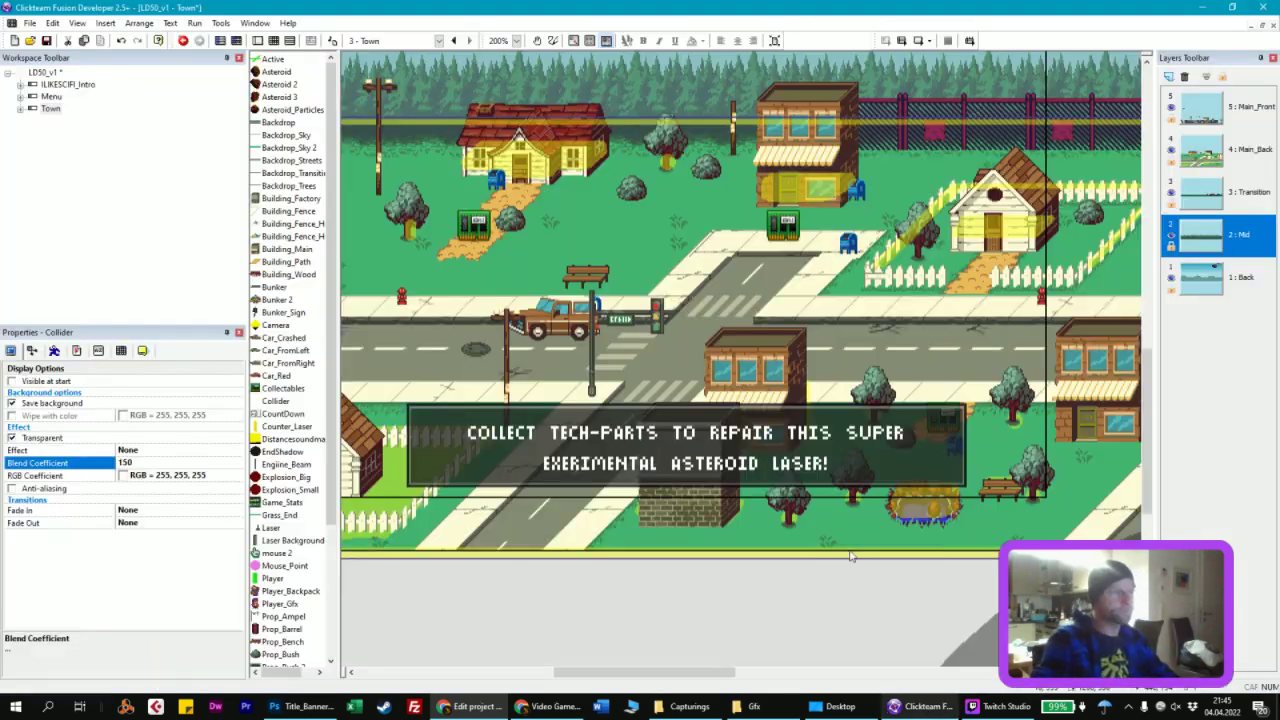
left_click(78, 85)
double_click(78, 85)
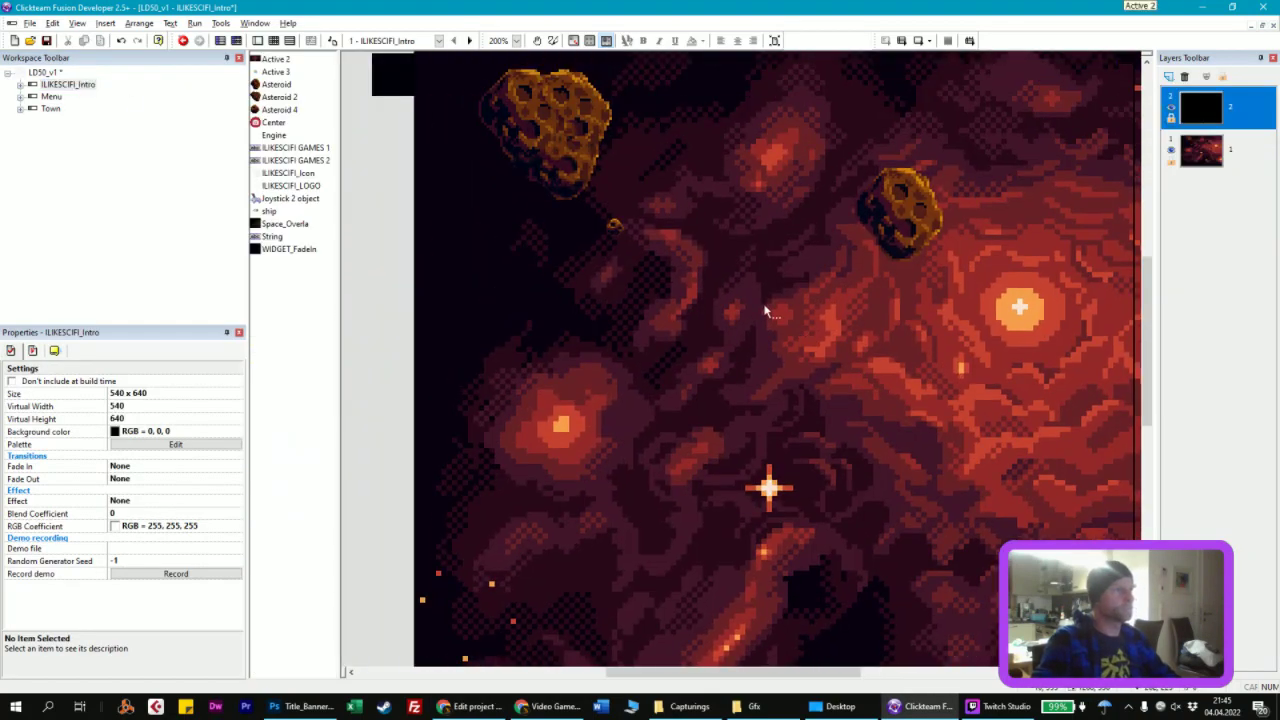
scroll(779, 320, "down", 1, "ctrl")
left_click(655, 218)
left_click(55, 352)
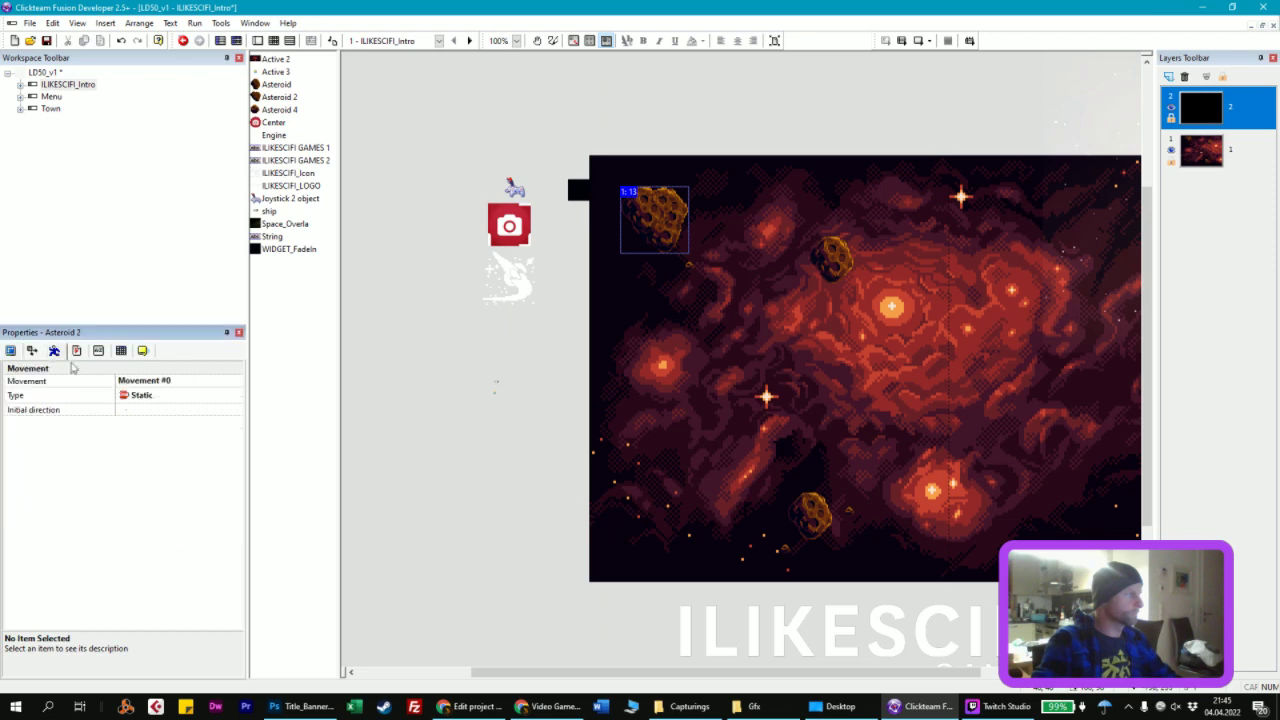
left_click(157, 395)
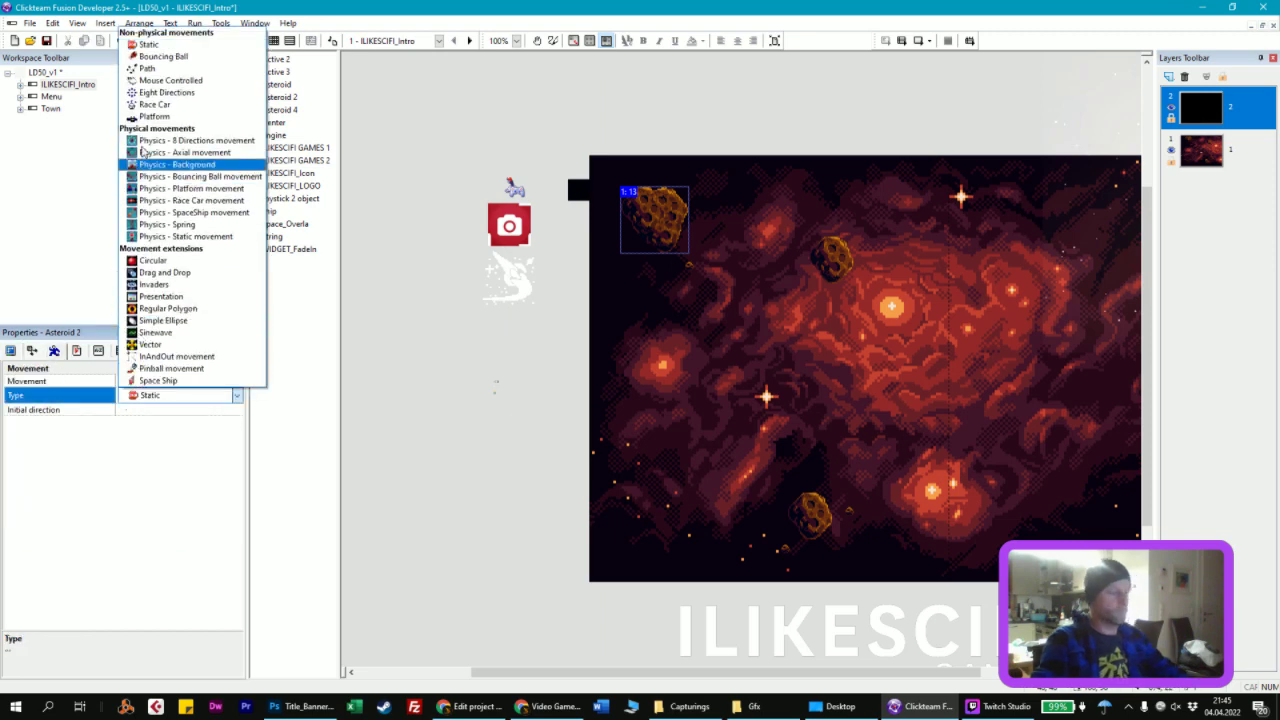
Step: Lower the system volume to 56
key("XF86AudioLowerVolume")
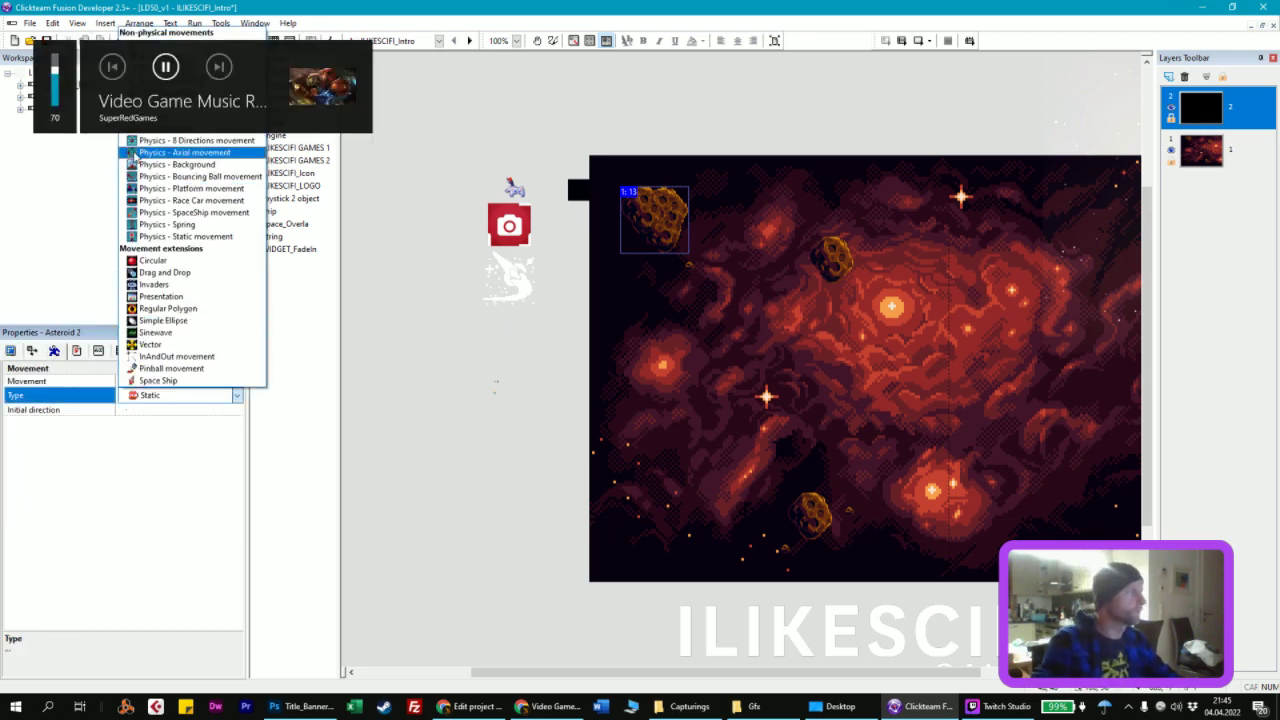
key("XF86AudioLowerVolume")
key("XF86AudioLowerVolume")
key("XF86AudioLowerVolume")
key("XF86AudioLowerVolume")
key("XF86AudioLowerVolume")
key("XF86AudioLowerVolume")
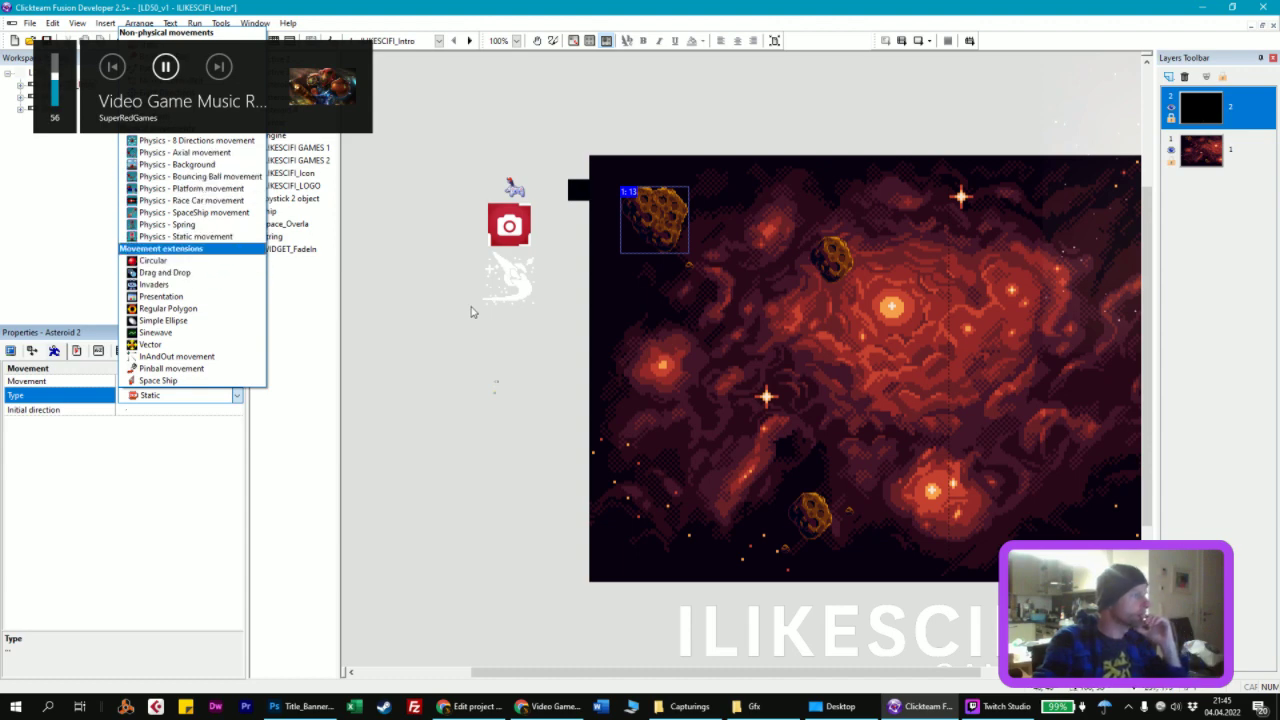
left_click(198, 252)
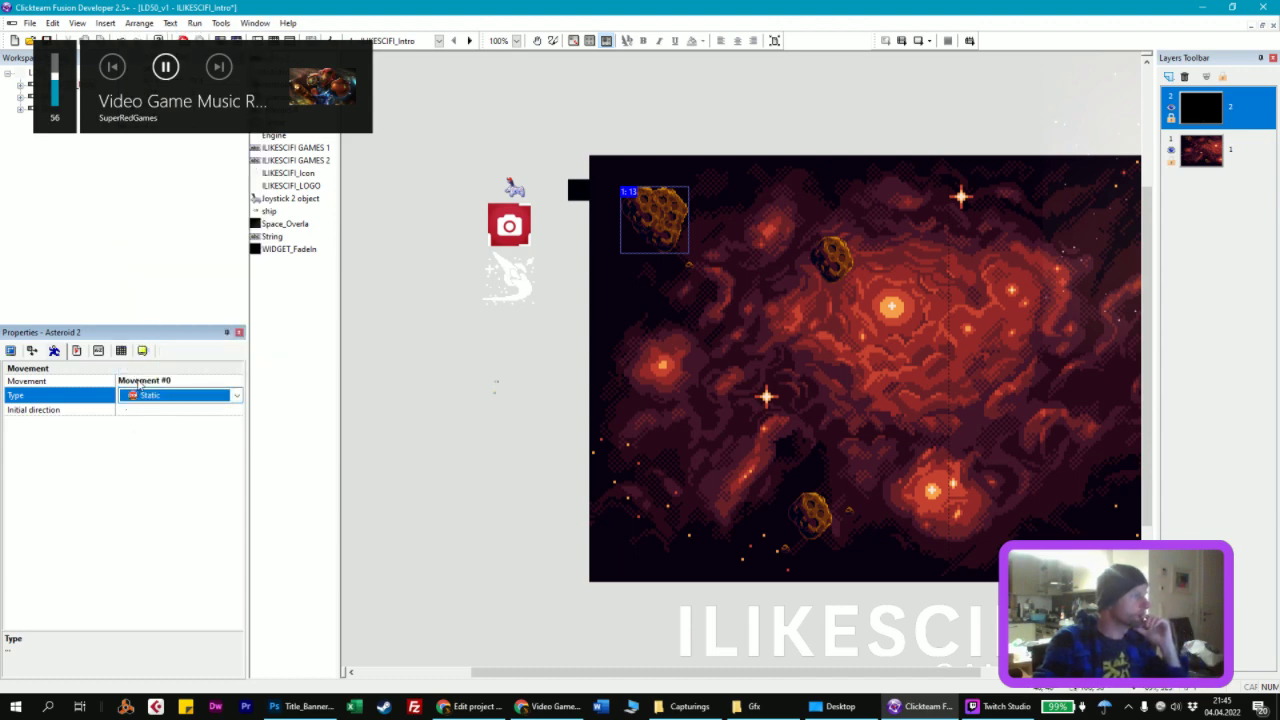
left_click(150, 397)
left_click(444, 295)
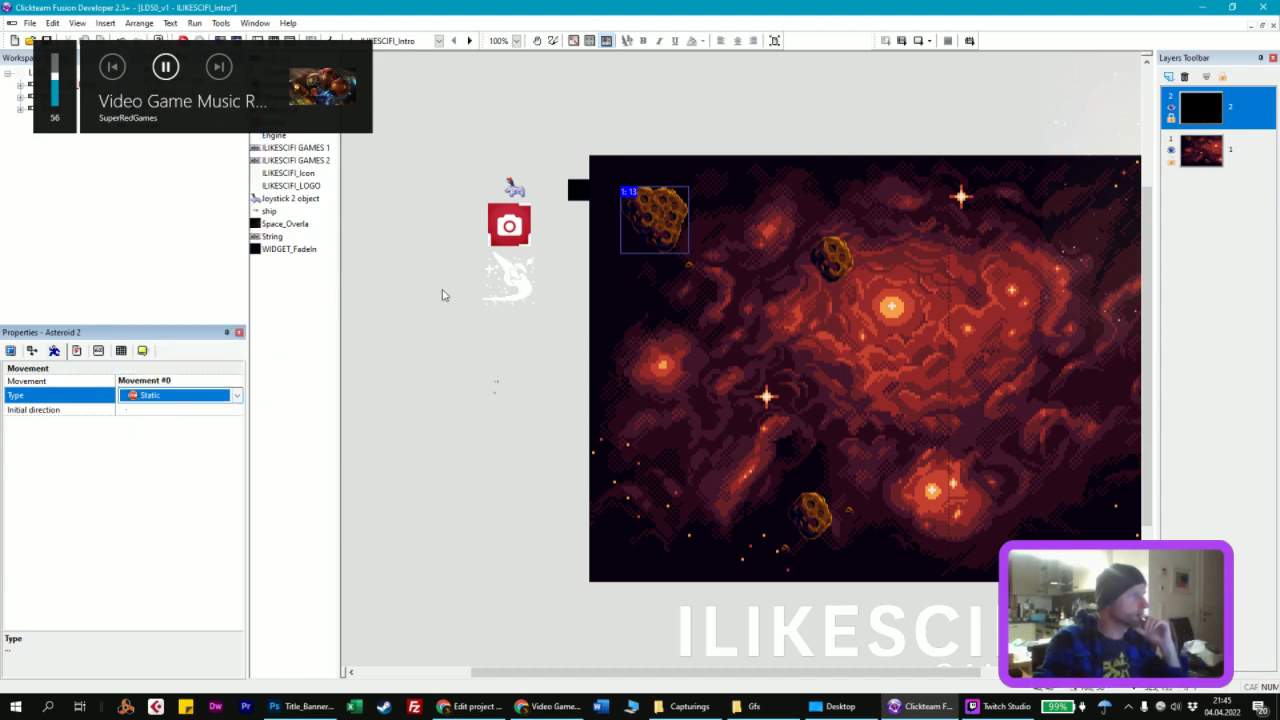
left_click(403, 281)
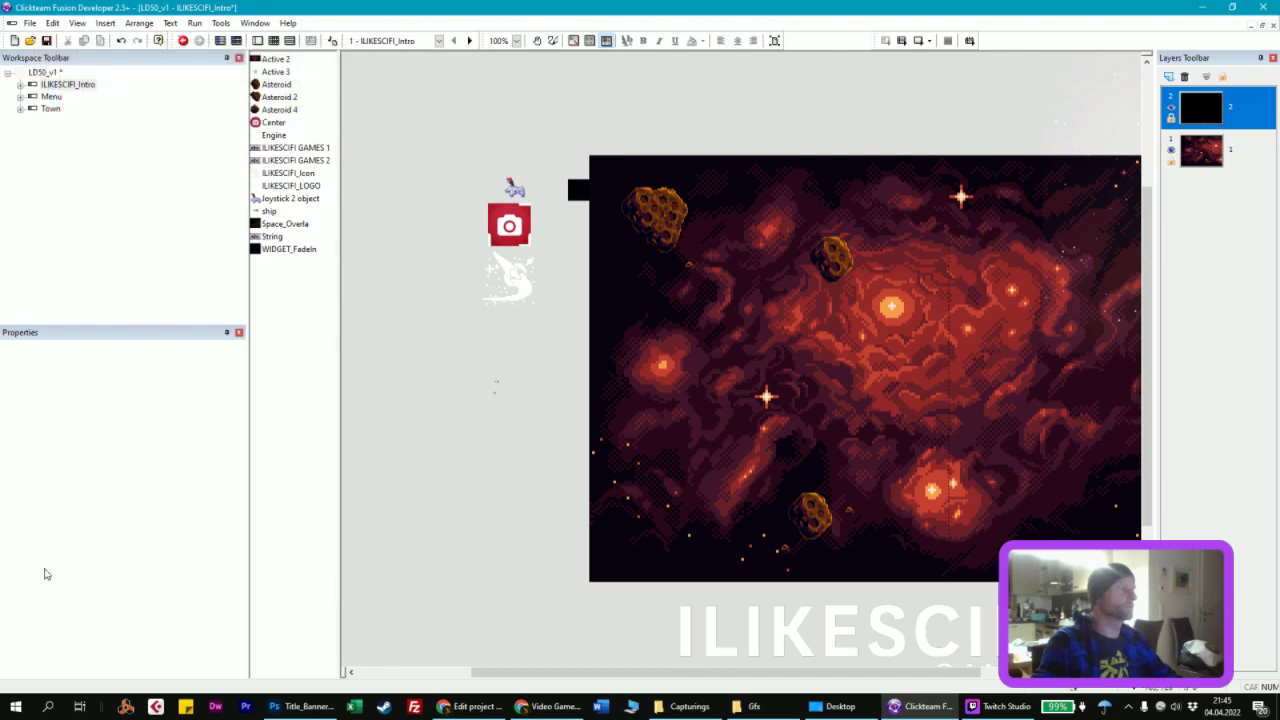
Step: Give Asteroid 2 a Bouncing Ball movement with only initial direction 0 and a speed of 1
left_click(652, 222)
left_click(137, 397)
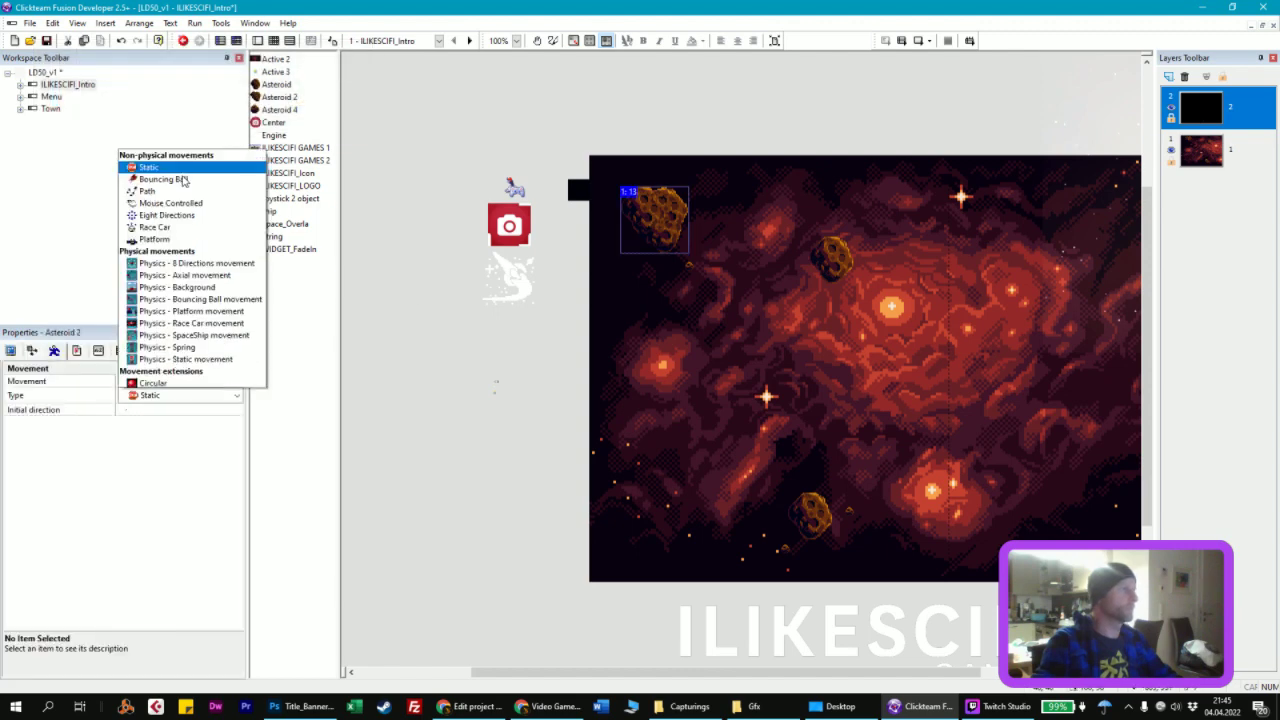
left_click(163, 57)
left_click(128, 412)
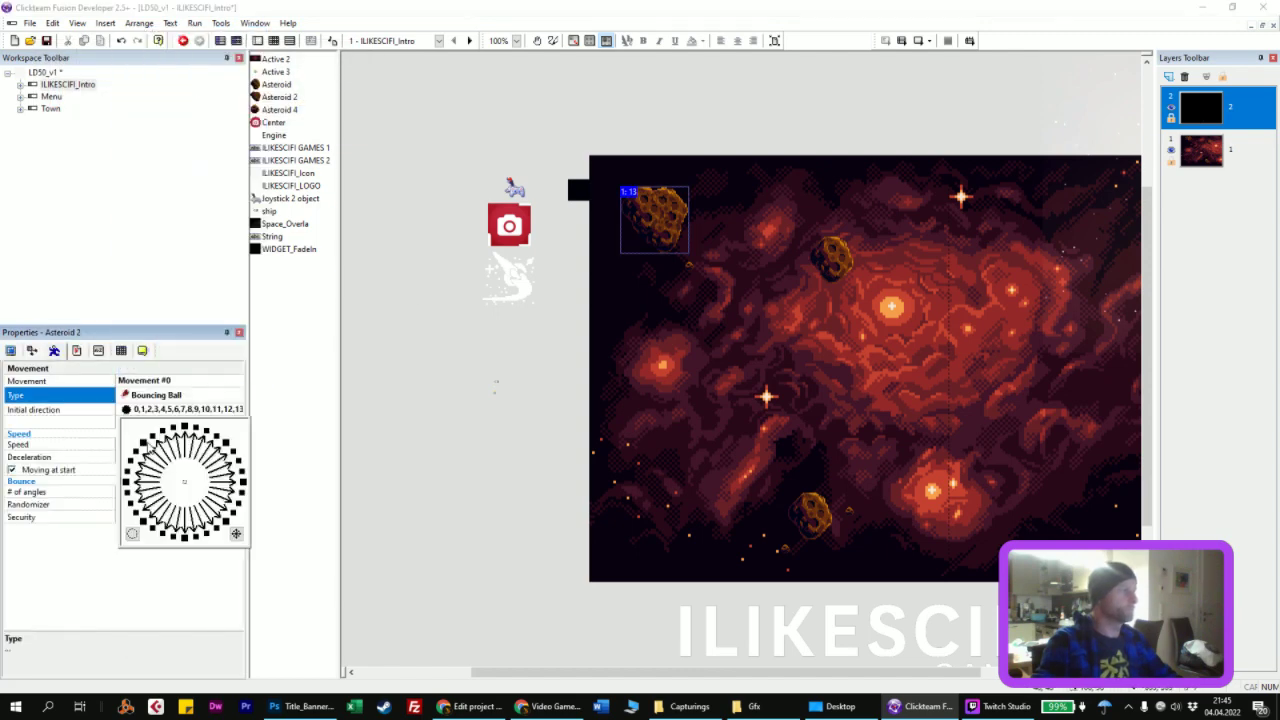
left_click(132, 533)
left_click(98, 411)
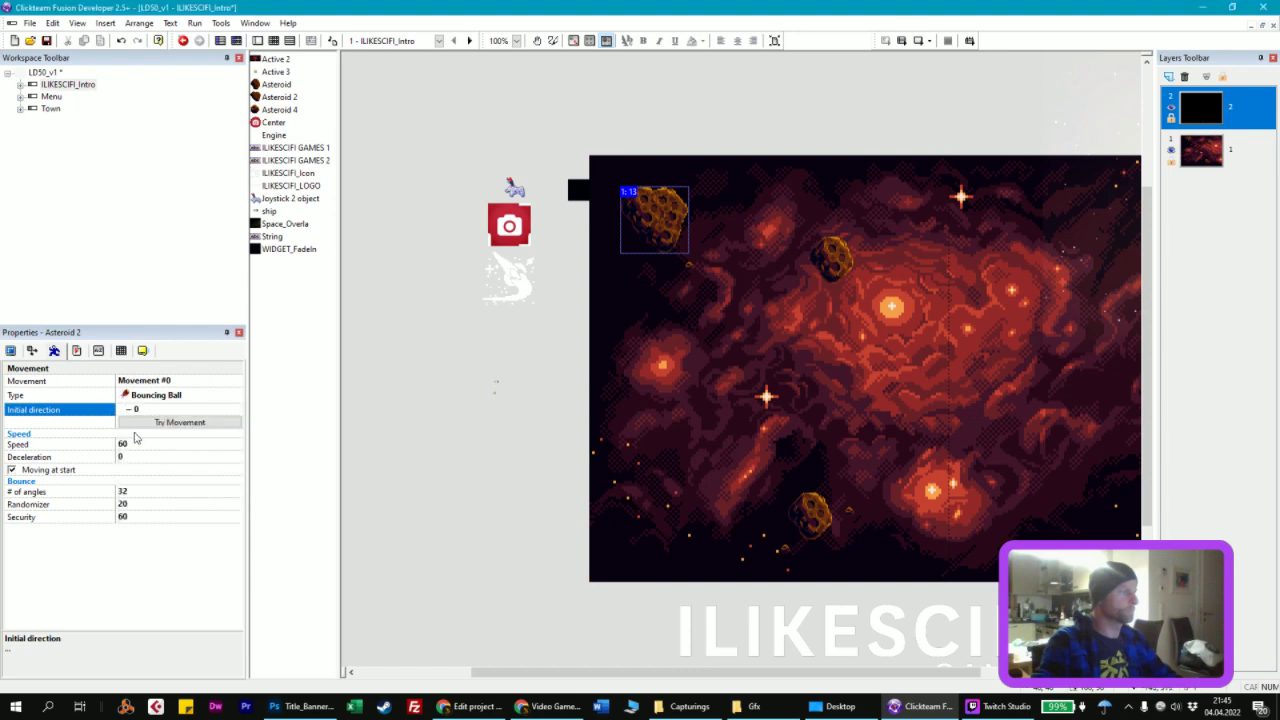
left_click(60, 444)
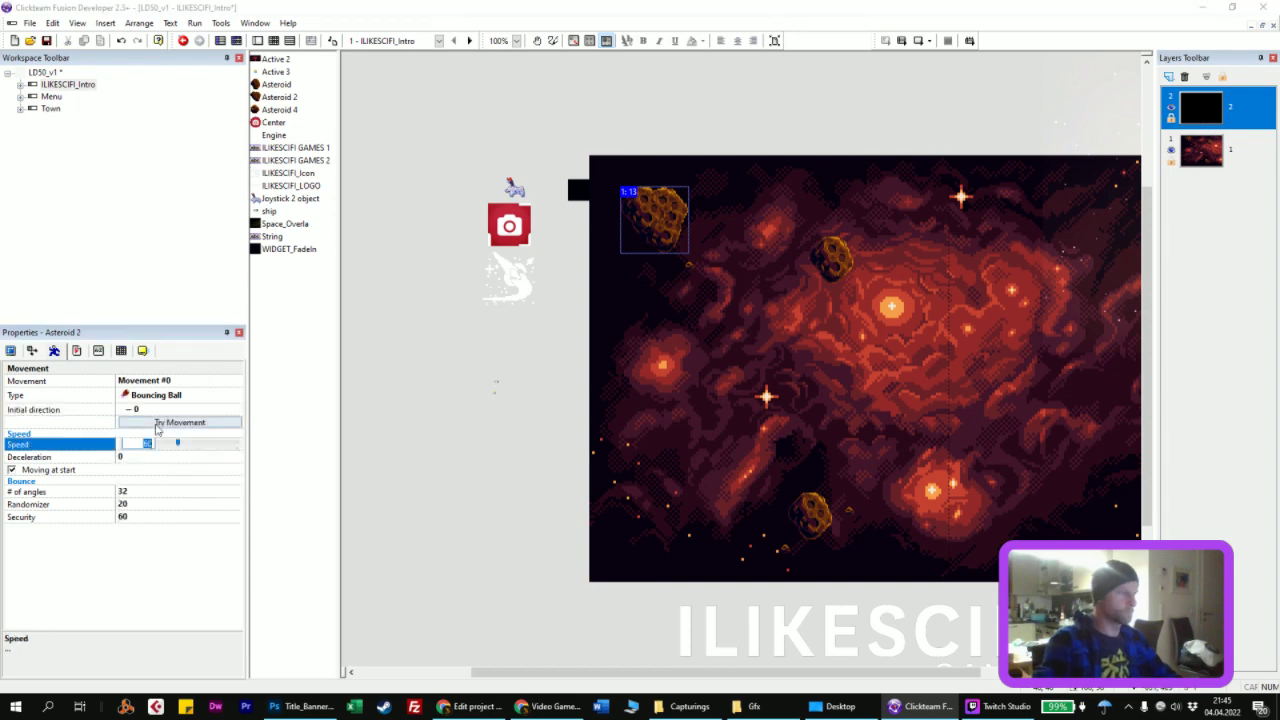
Step: Give the smaller object named Asteroid a Bouncing Ball movement with initial direction 0 and speed 1, and test-run the intro
left_click(830, 260)
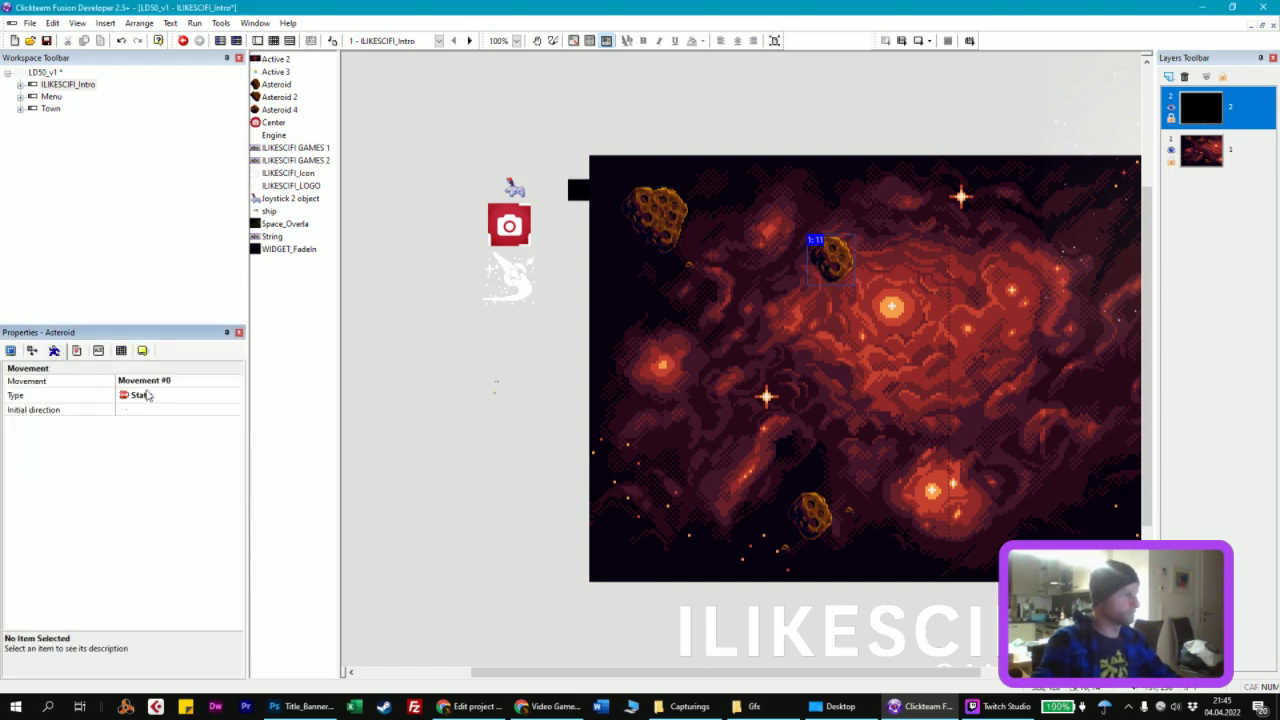
left_click(160, 395)
left_click(165, 60)
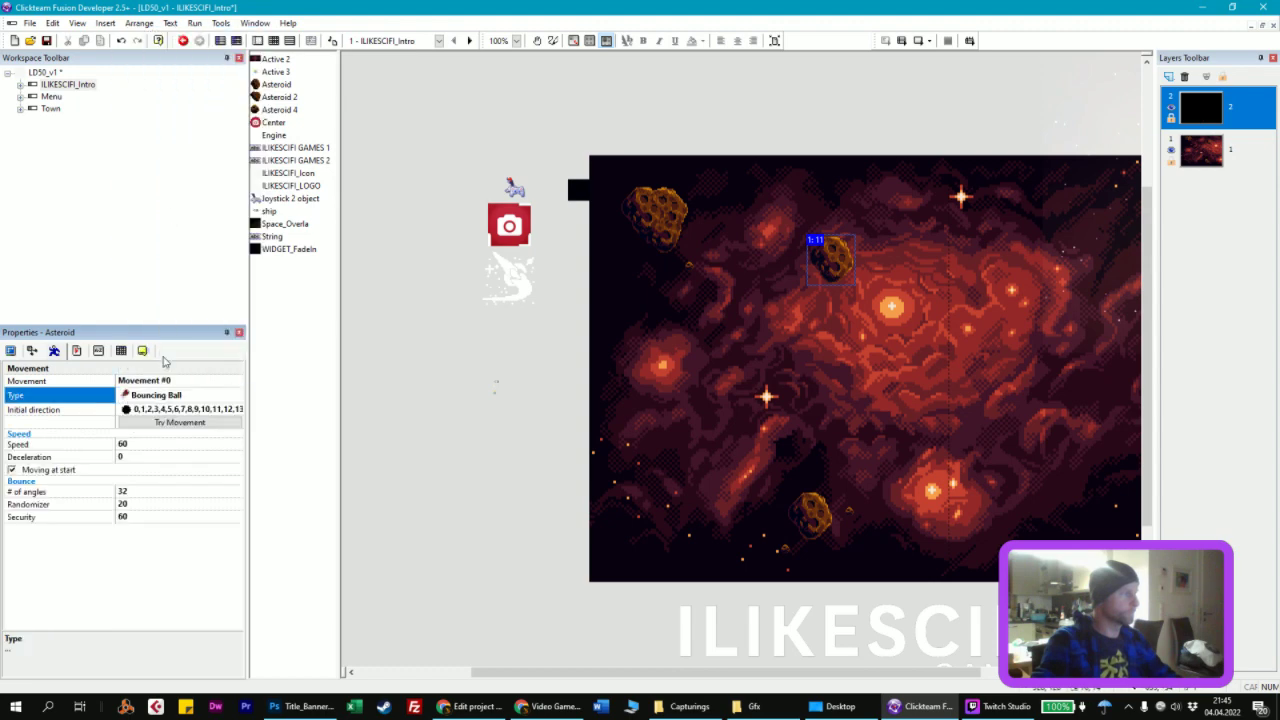
left_click(130, 410)
left_click(133, 534)
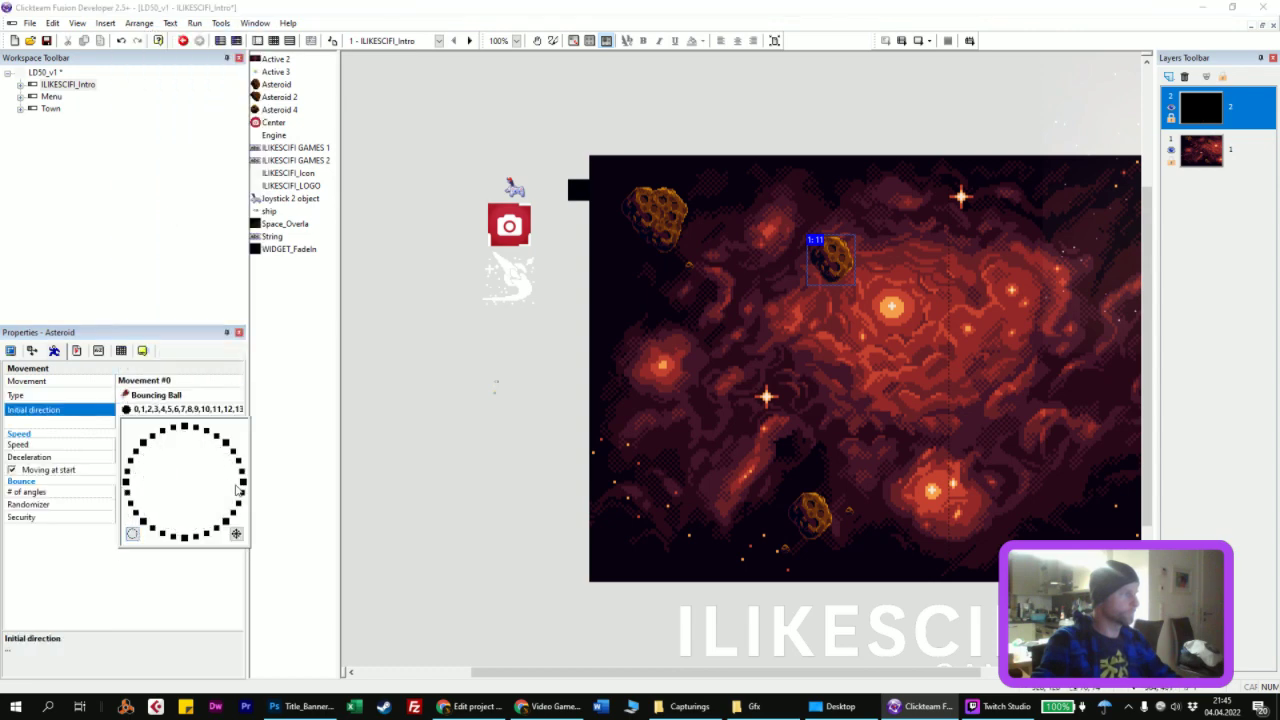
left_click(103, 418)
left_click(114, 443)
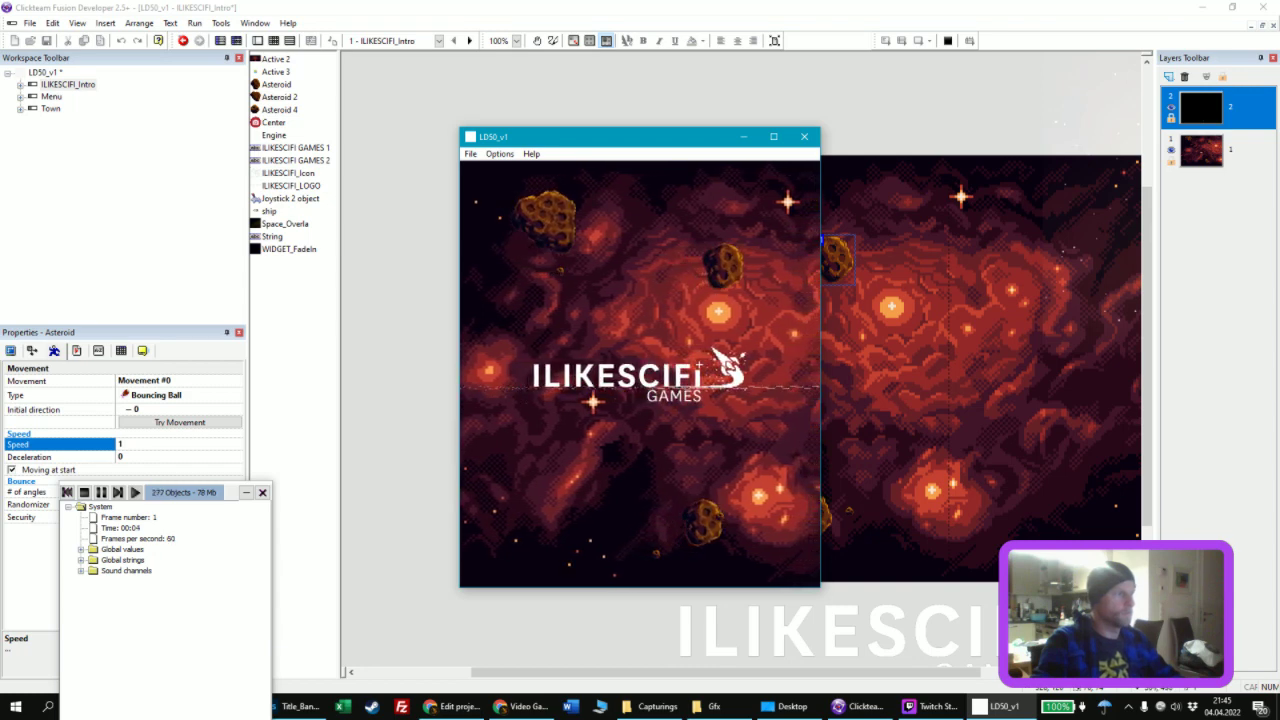
key("alt+F4")
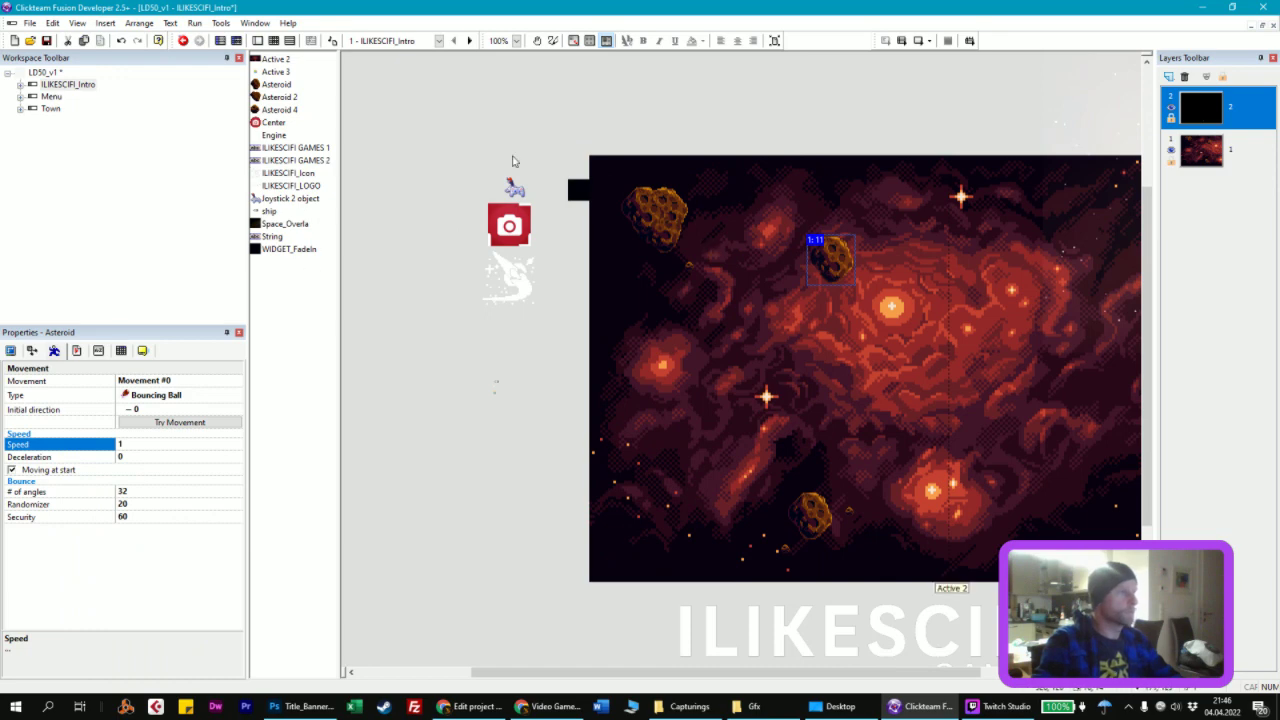
Step: Check Asteroid 2's movement settings, select all Asteroid 4 objects and make layer 1 the active layer
left_click(668, 213)
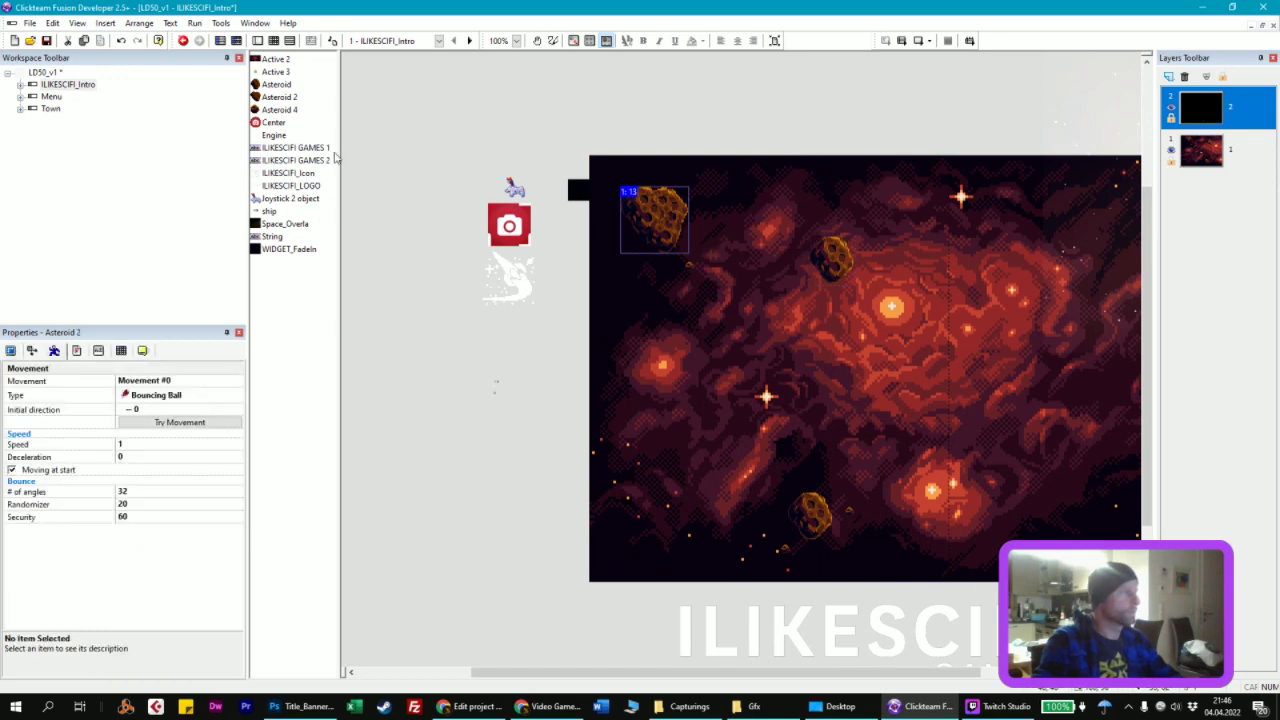
left_click(280, 110)
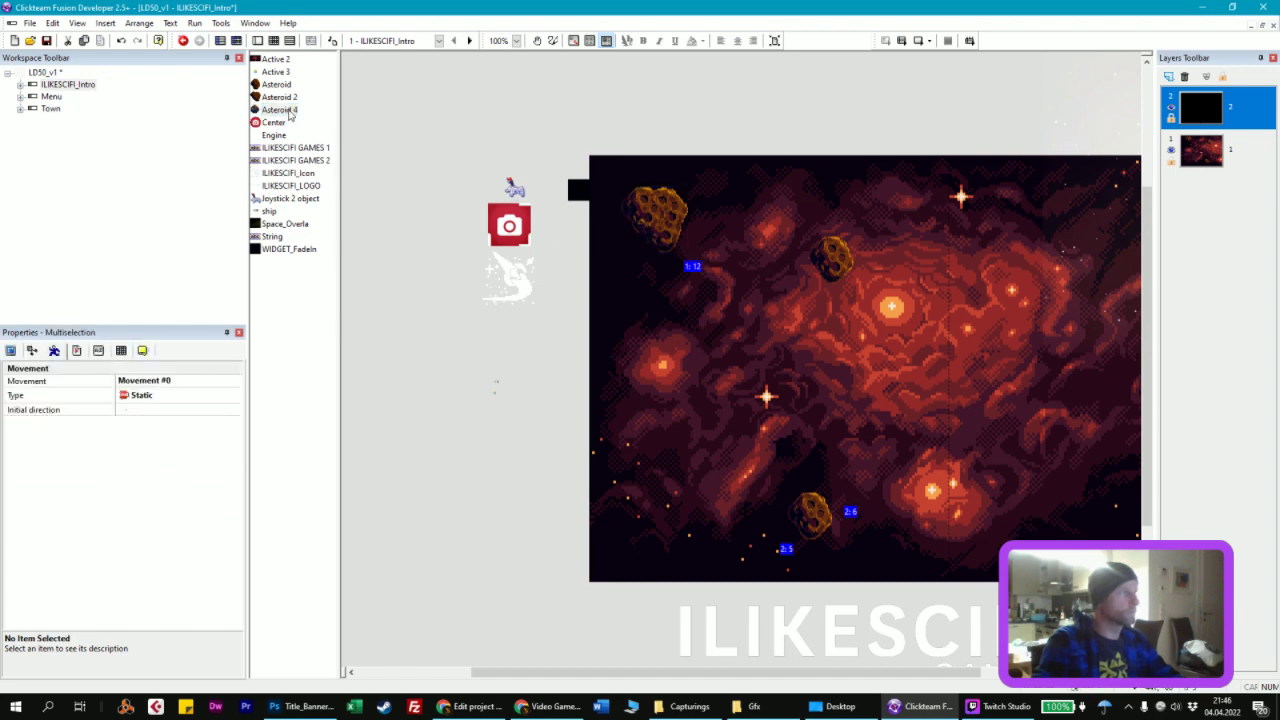
left_click(1203, 148)
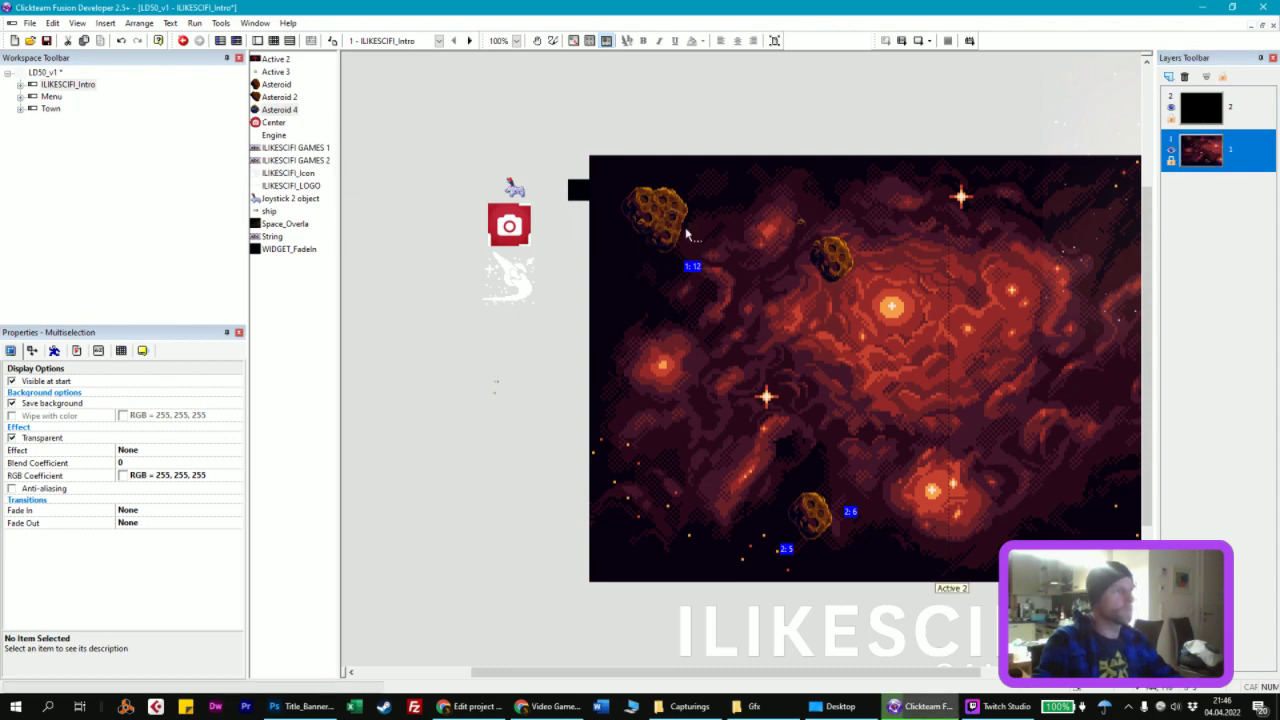
Step: Test-run the intro and the game, starting play from the main menu
key("F7")
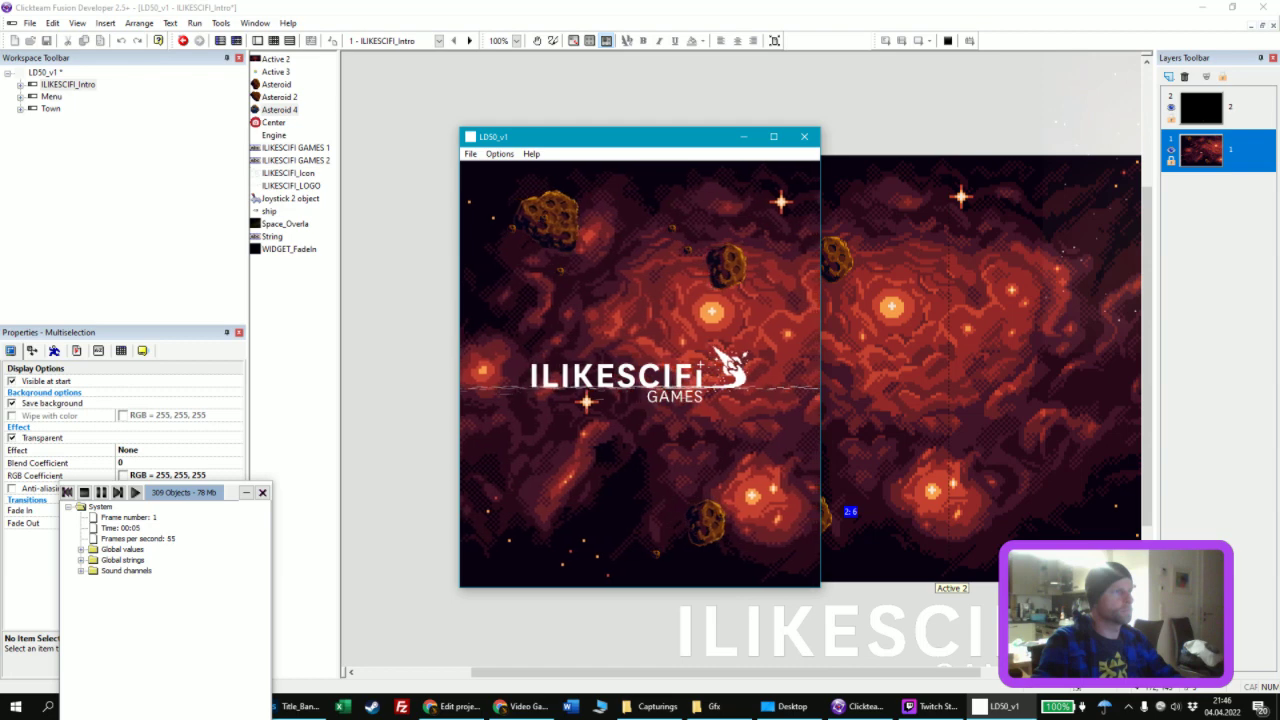
key("Escape")
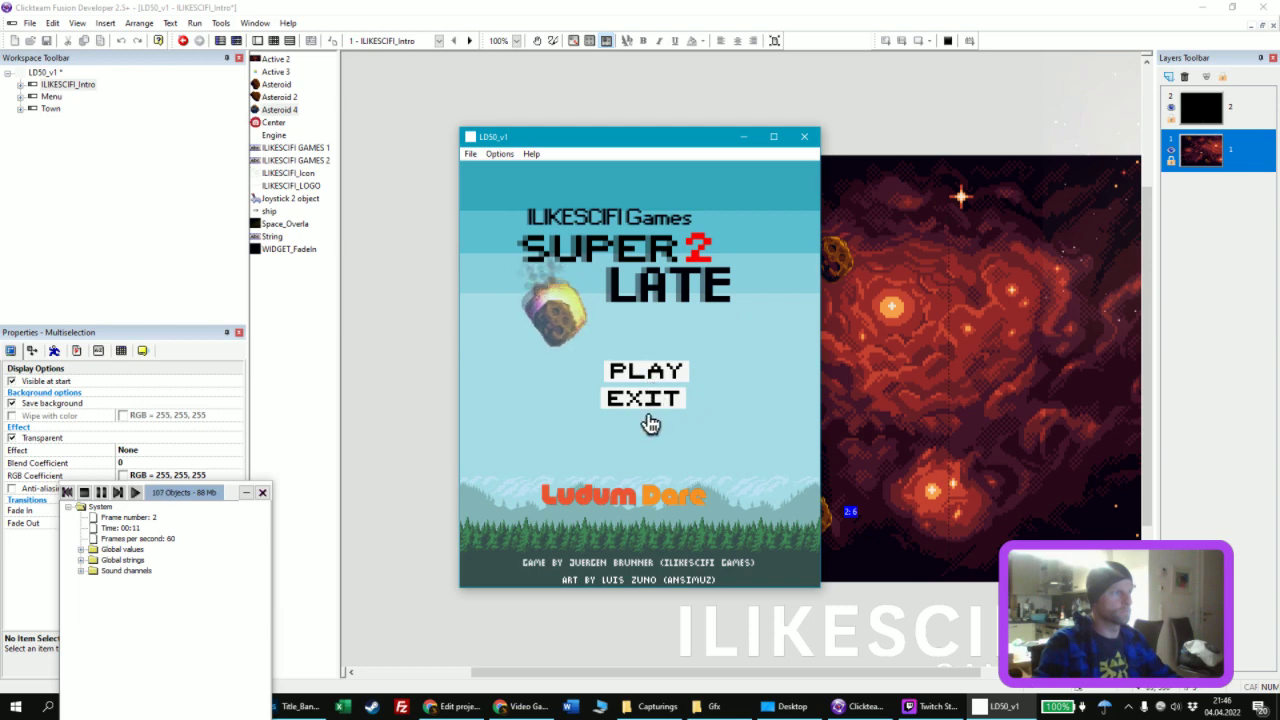
left_click(652, 378)
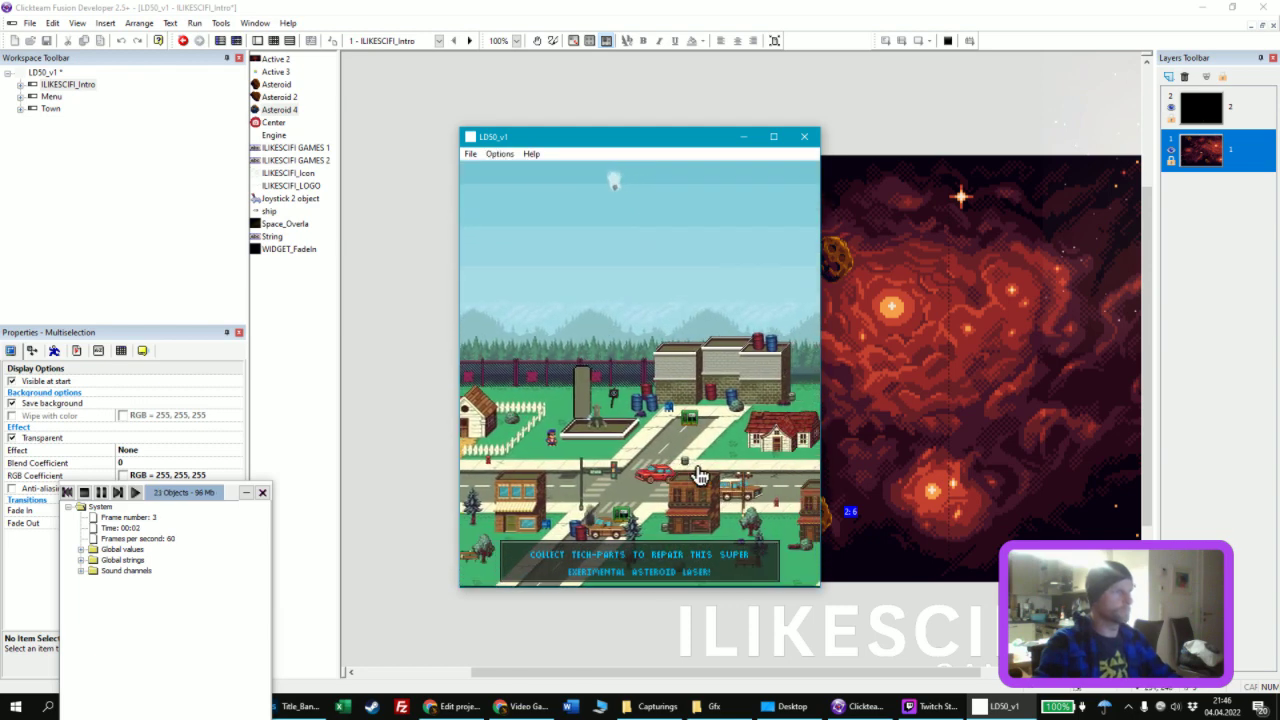
Step: Open the Menu frame and nudge the PLAY button slightly to the right
left_click(47, 97)
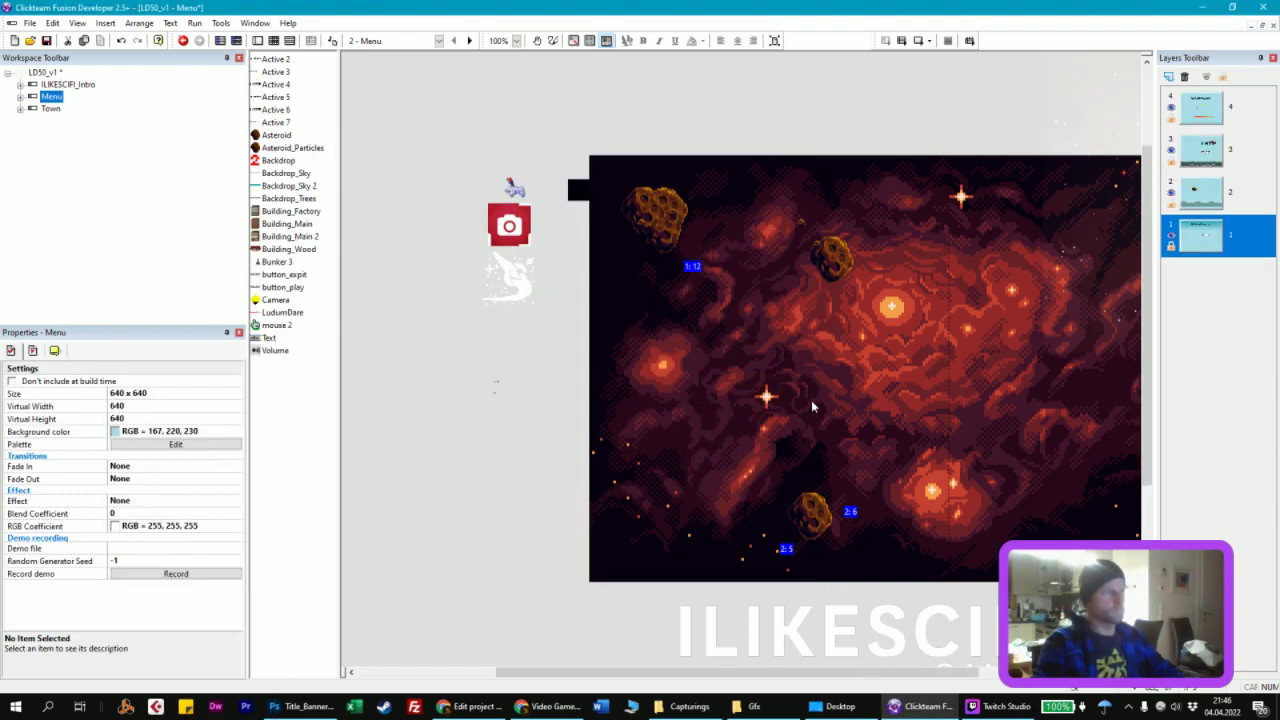
key("Tab")
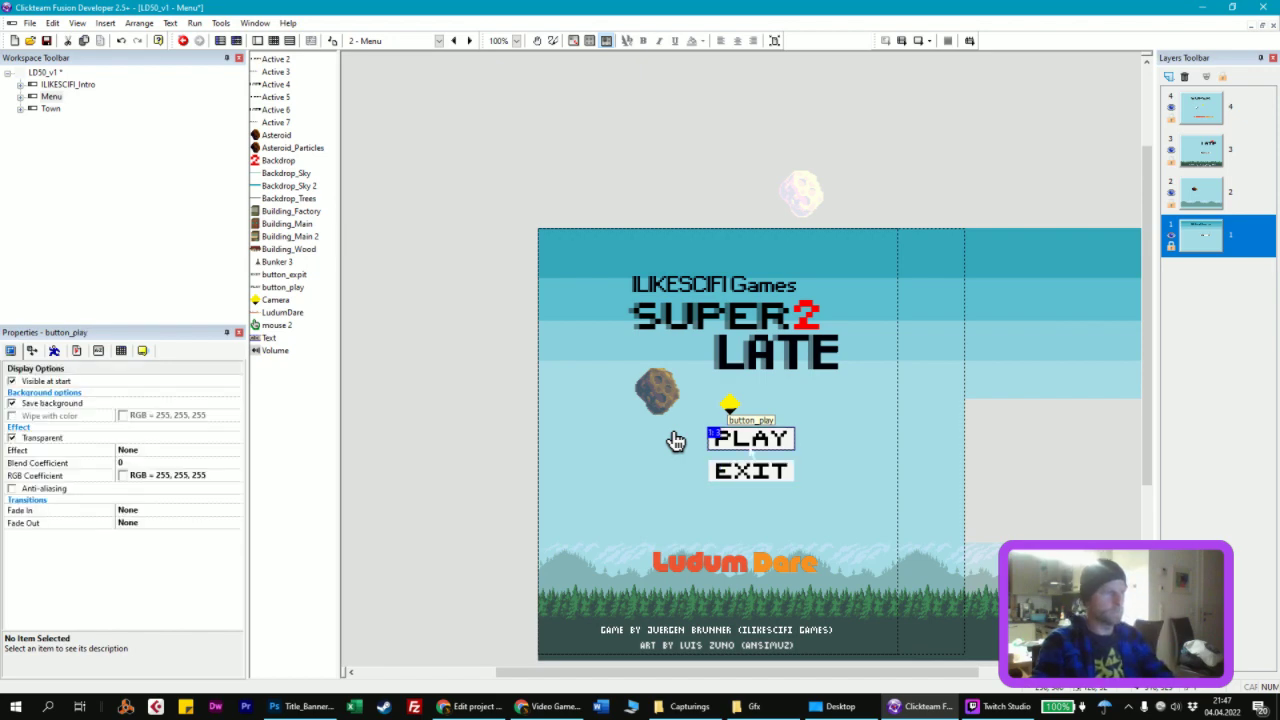
key("Right")
key("Right")
key("Right")
key("Right")
key("Right")
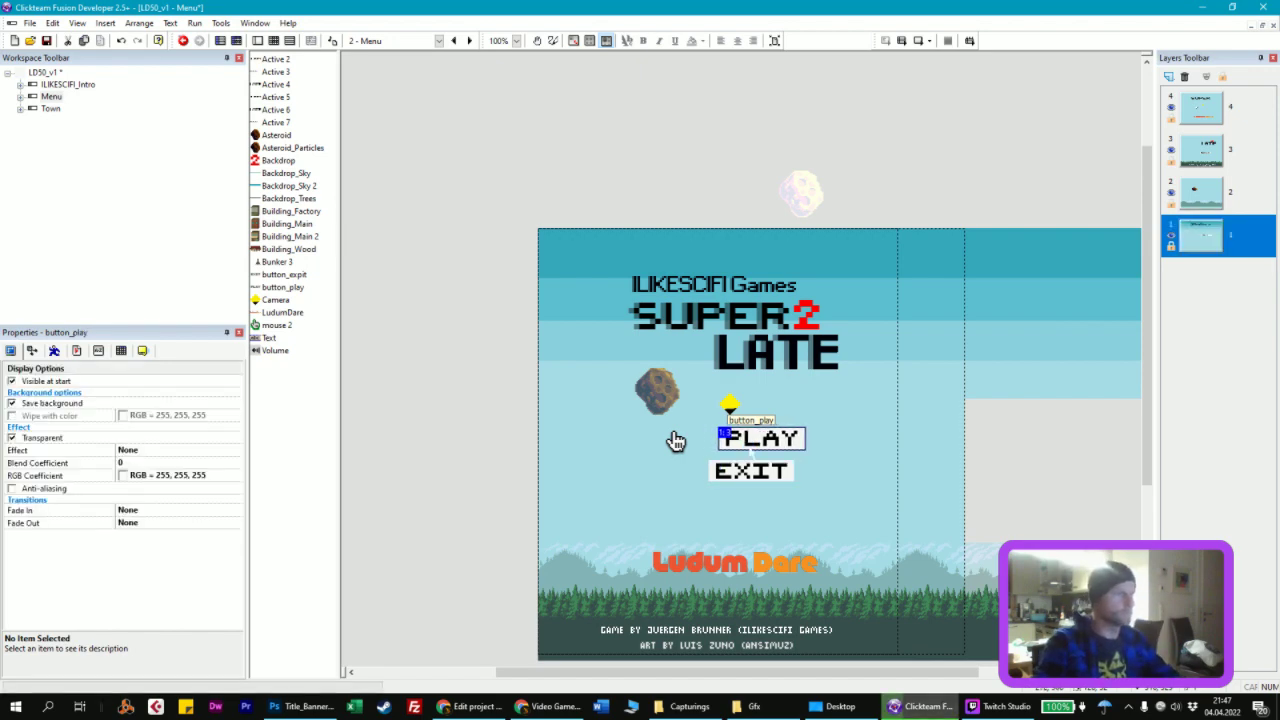
Step: Test-run the Menu frame, close the test and select the Asteroid object beside the PLAY button
key("F7")
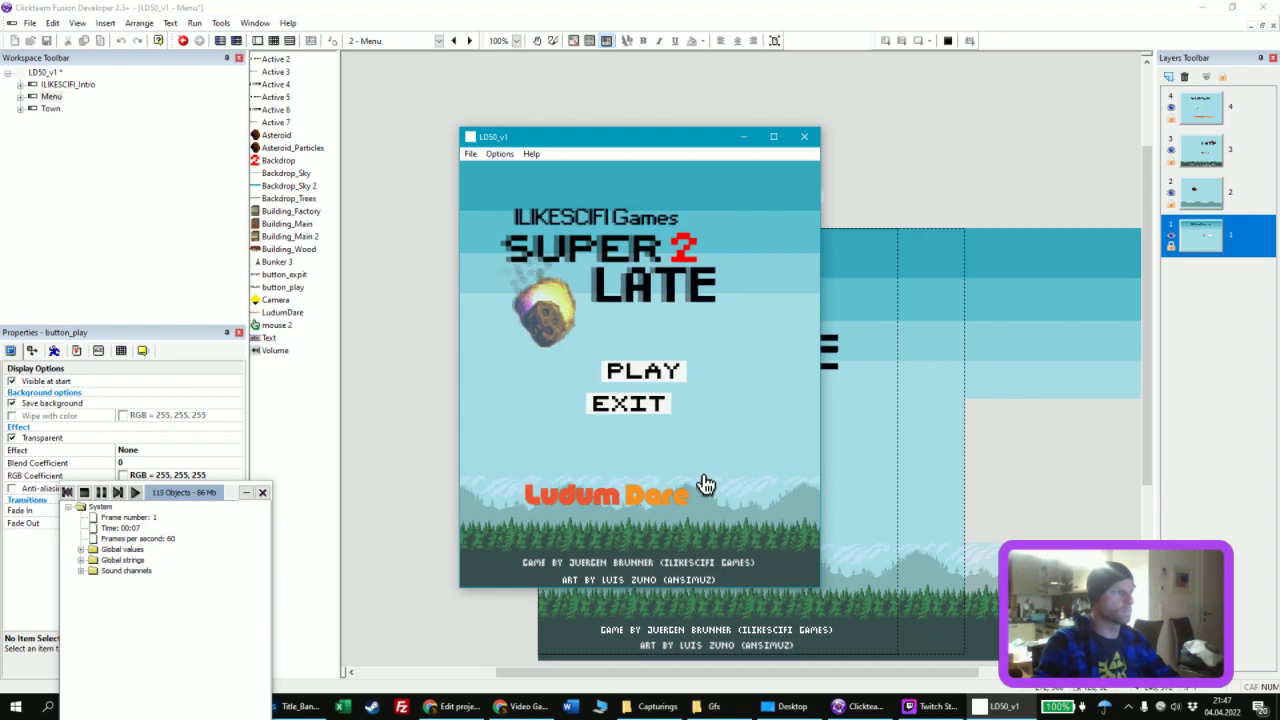
key("alt+F4")
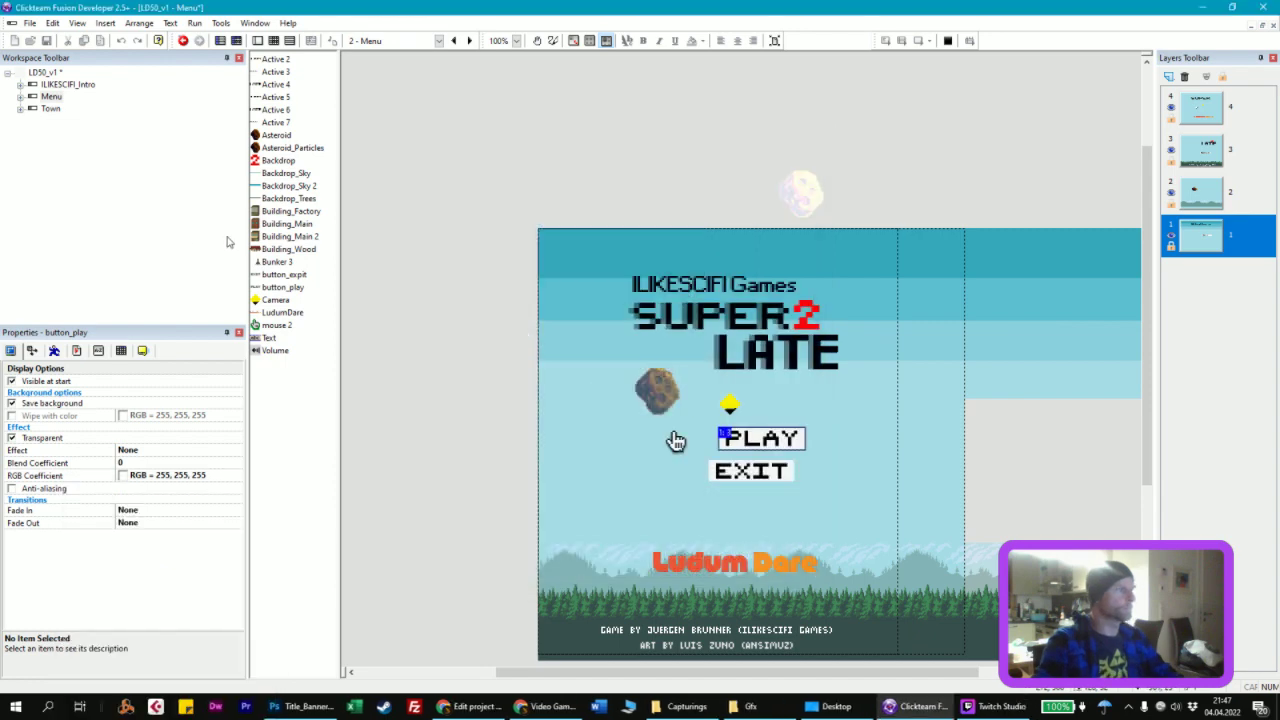
left_click(676, 441)
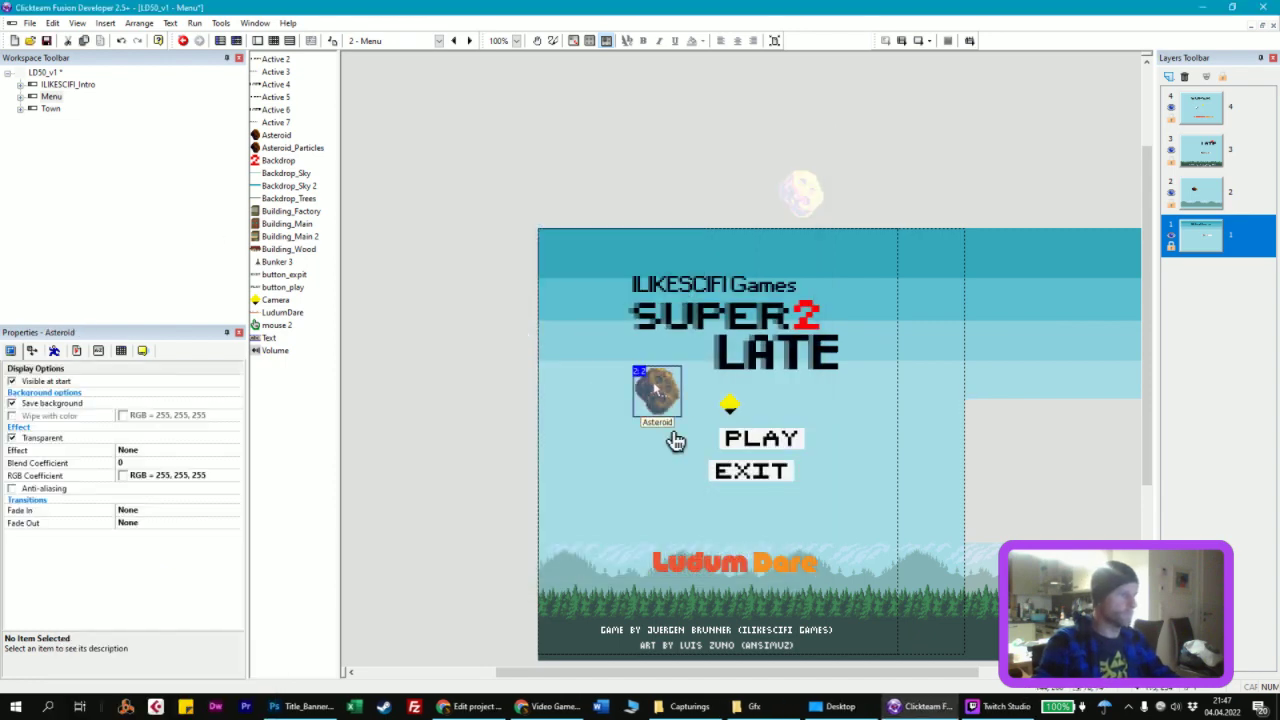
Step: Copy the Every 00"-25 event under Movement / Rotation in the Asteroid group of the Town frame's events
double_click(50, 108)
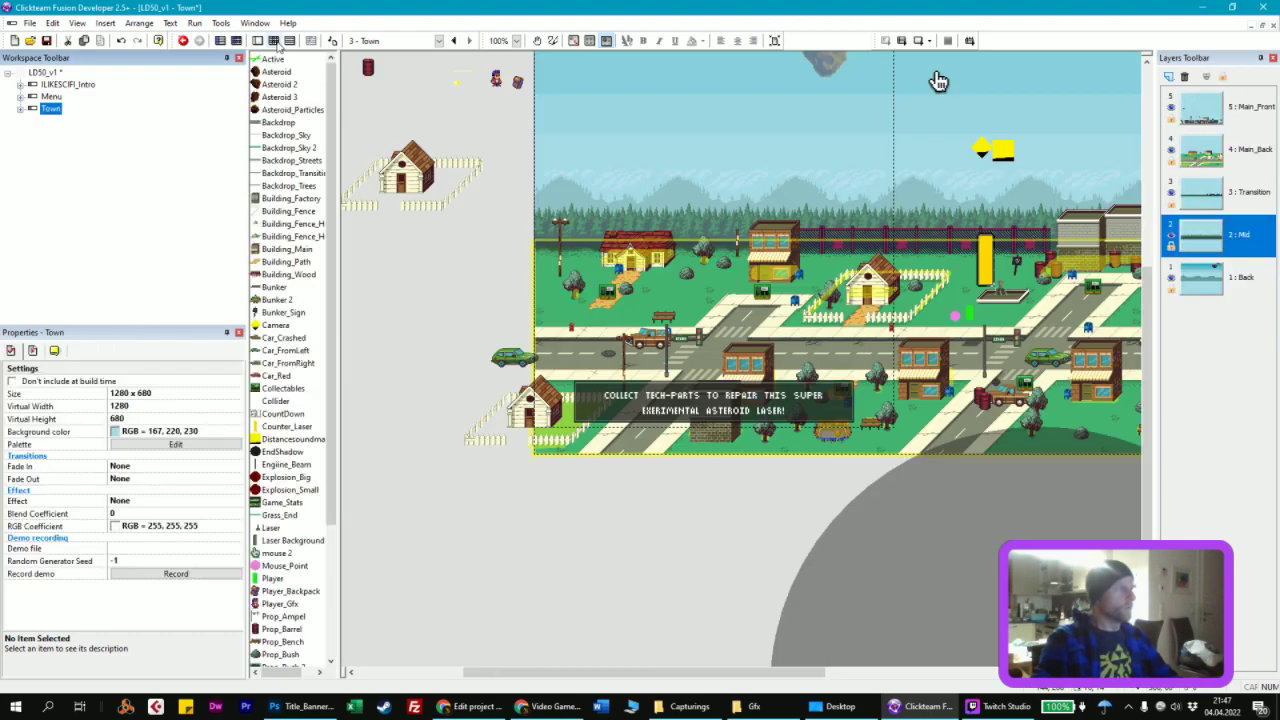
left_click(274, 41)
scroll(575, 232, "up", 15)
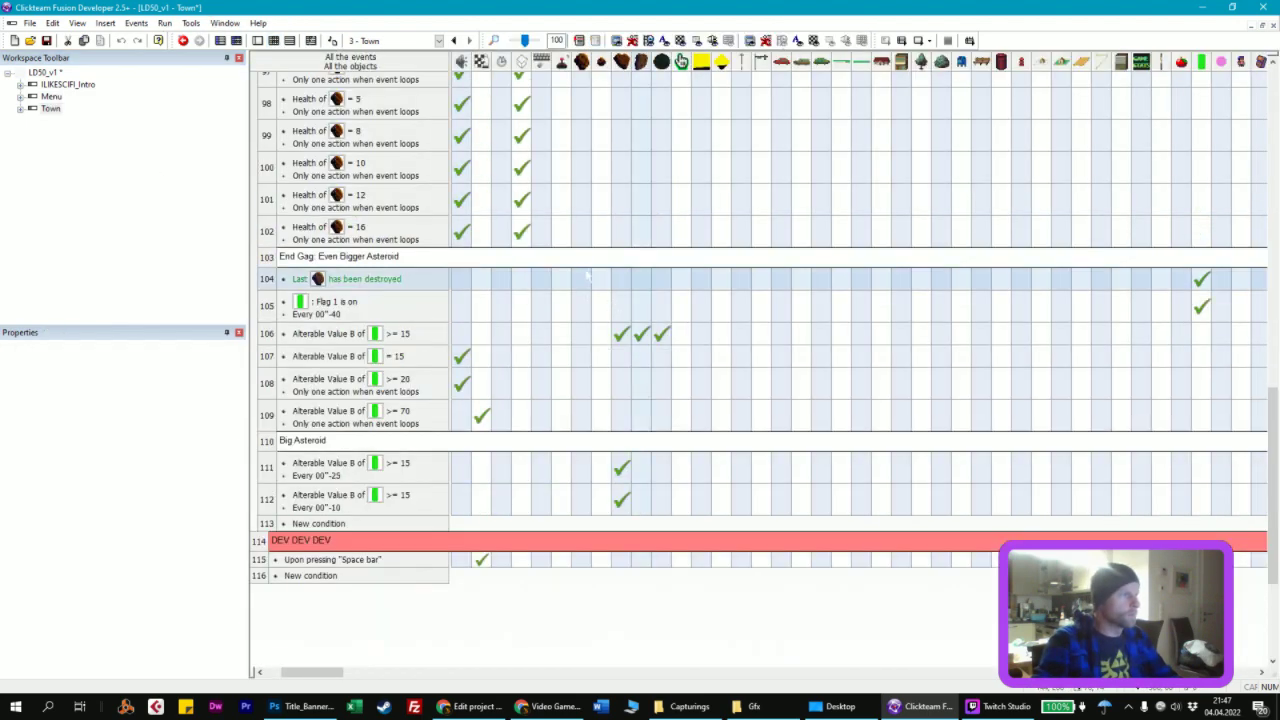
scroll(575, 232, "up", 3)
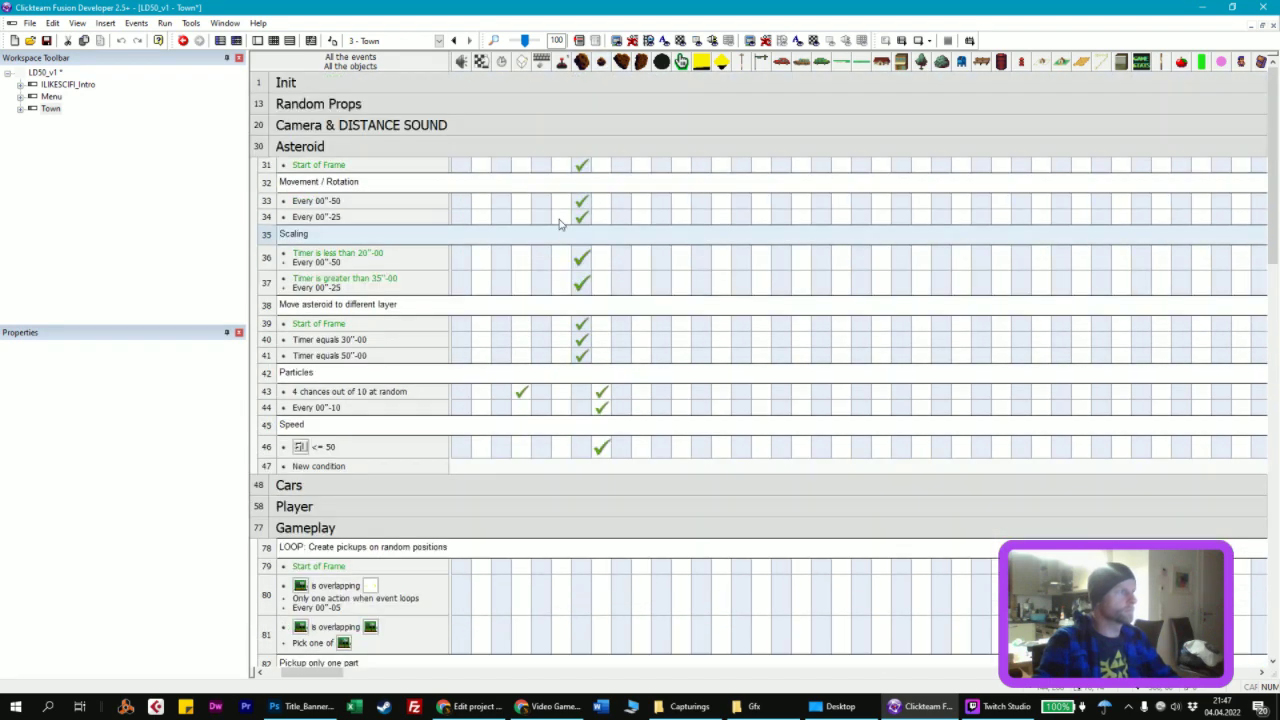
mouse_move(581, 356)
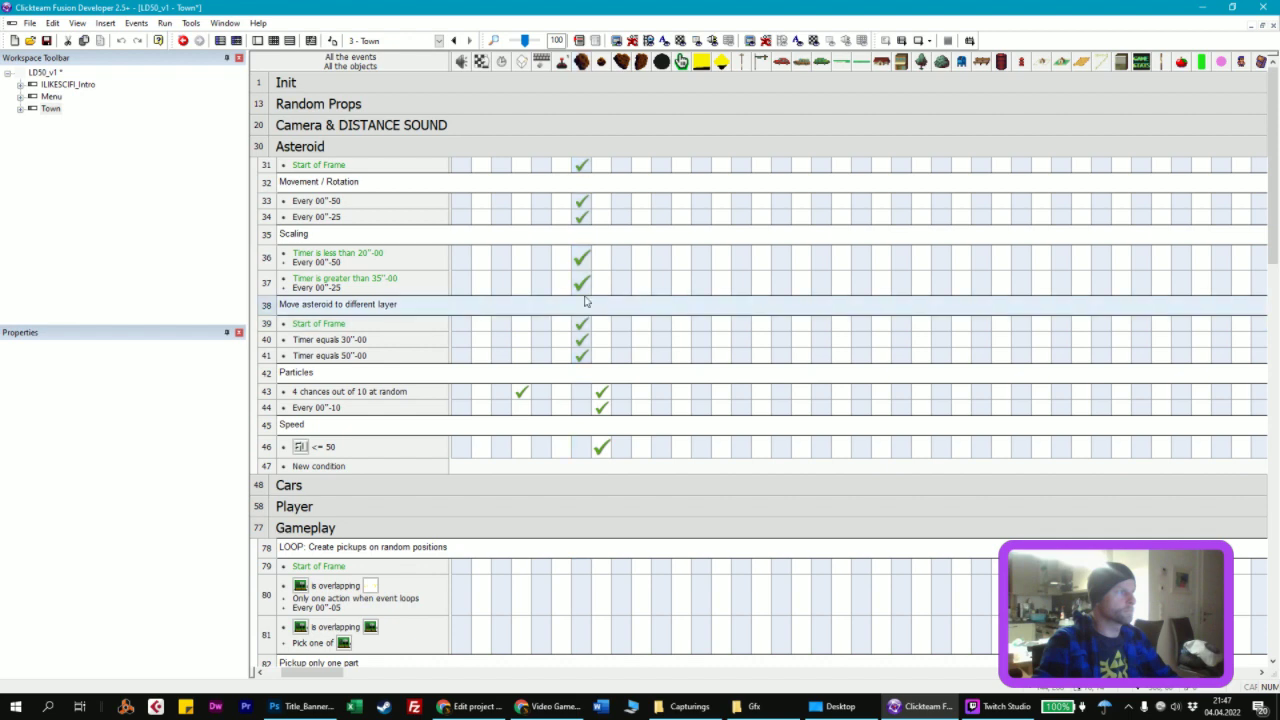
mouse_move(581, 283)
mouse_move(581, 217)
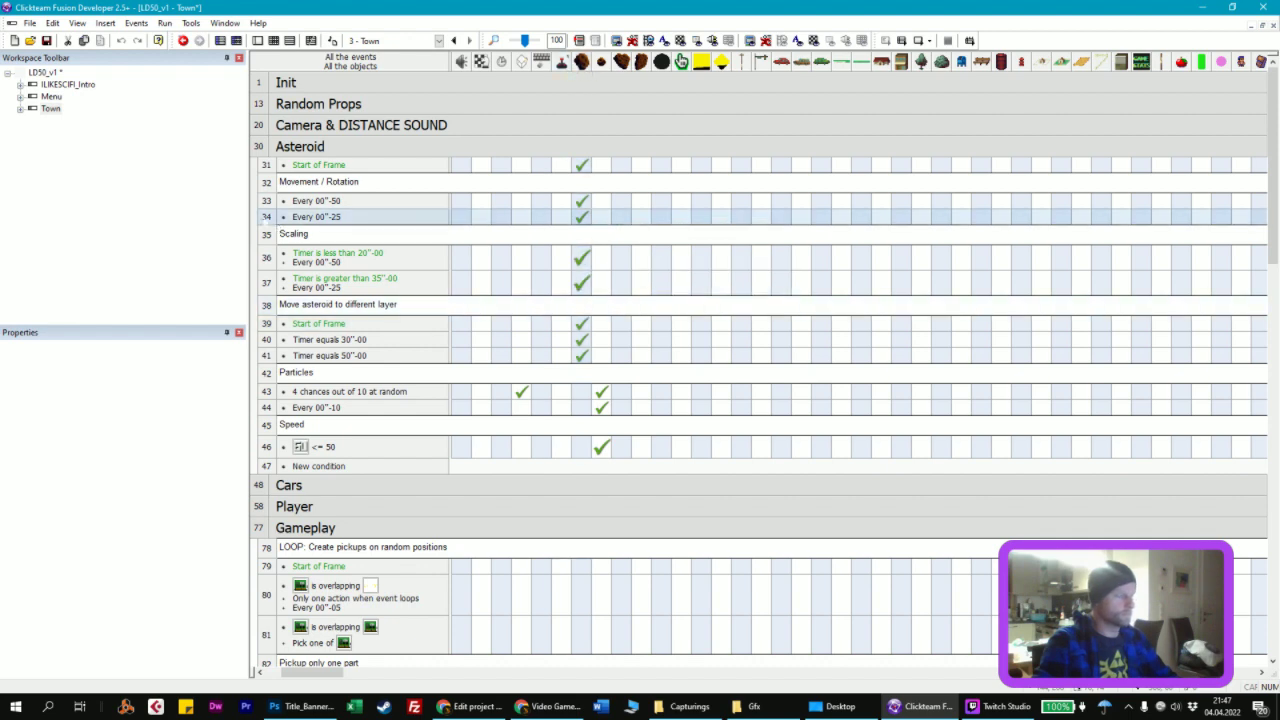
Step: Paste the copied Every 00"-25 event at the end of the Menu frame's event list and test-run the frame
left_click(52, 97)
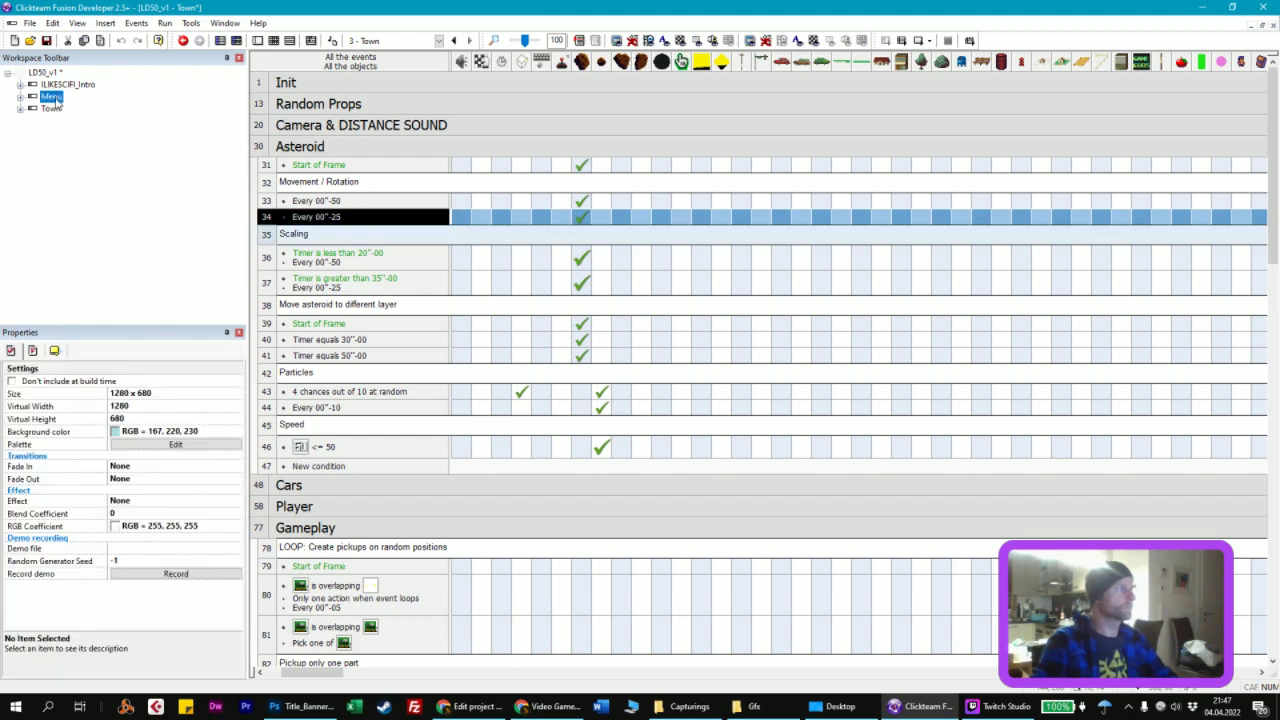
double_click(52, 97)
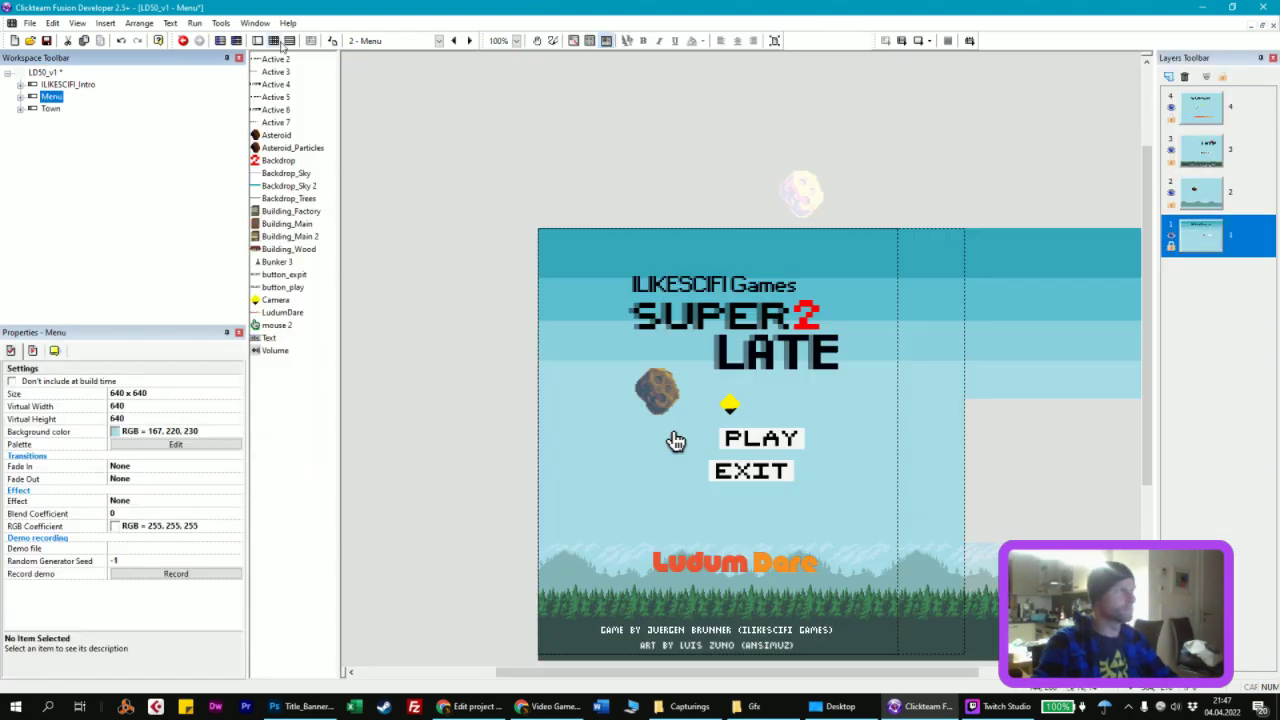
left_click(289, 40)
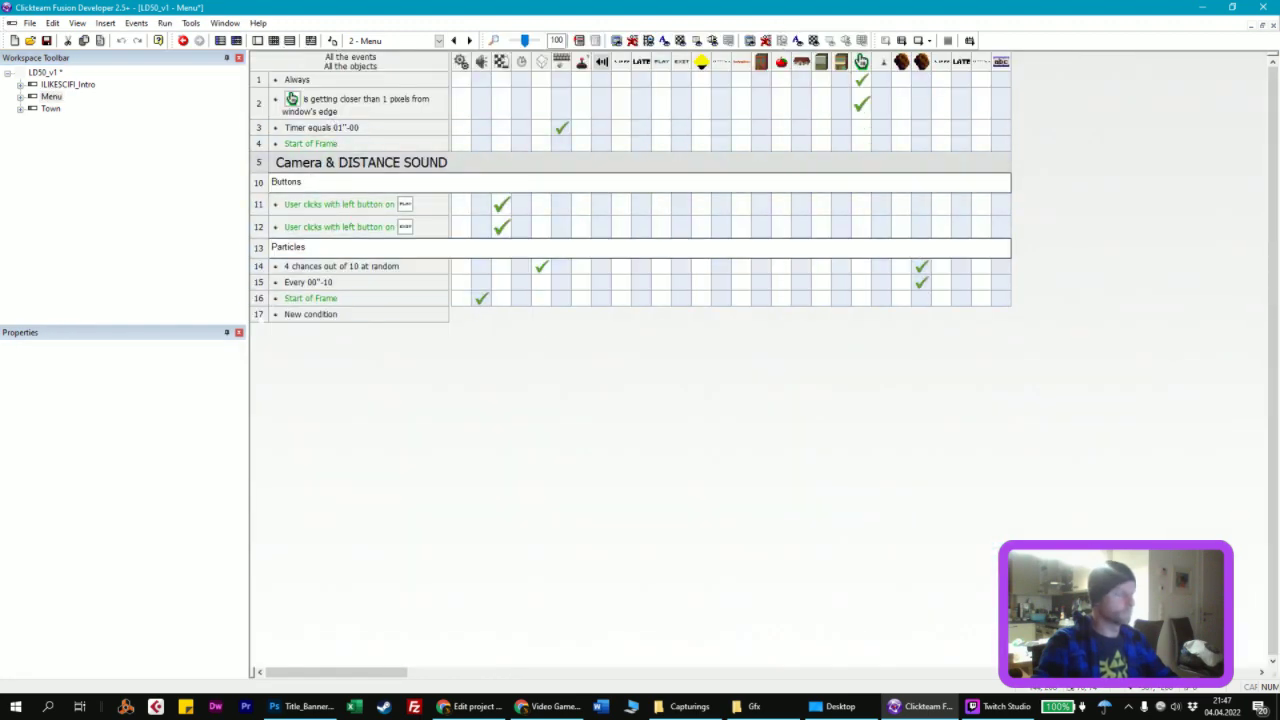
key("ctrl+v")
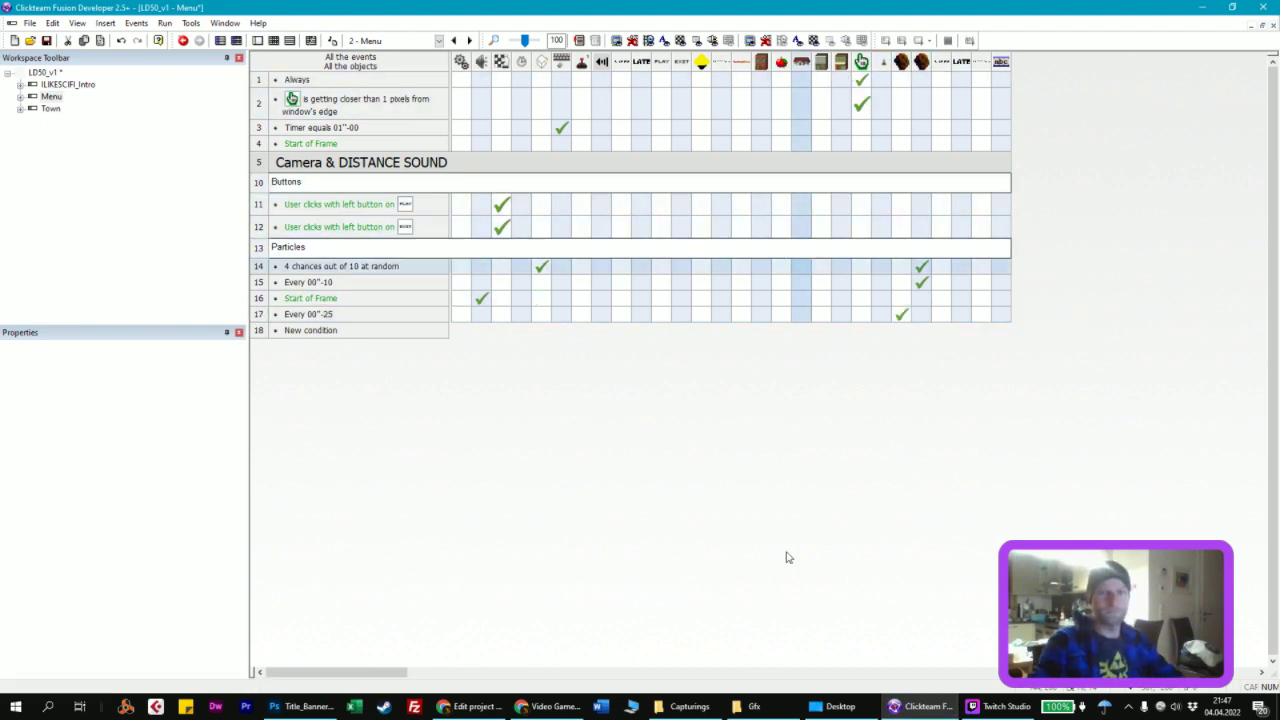
key("F7")
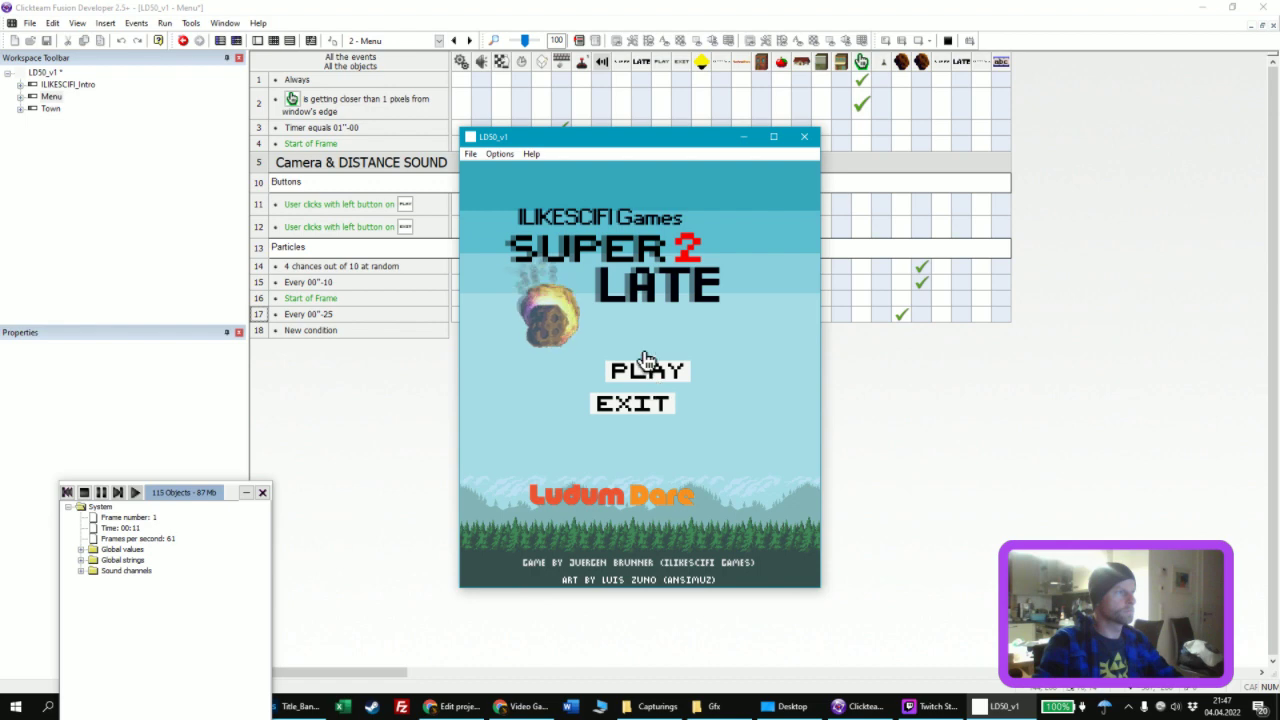
left_click(660, 403)
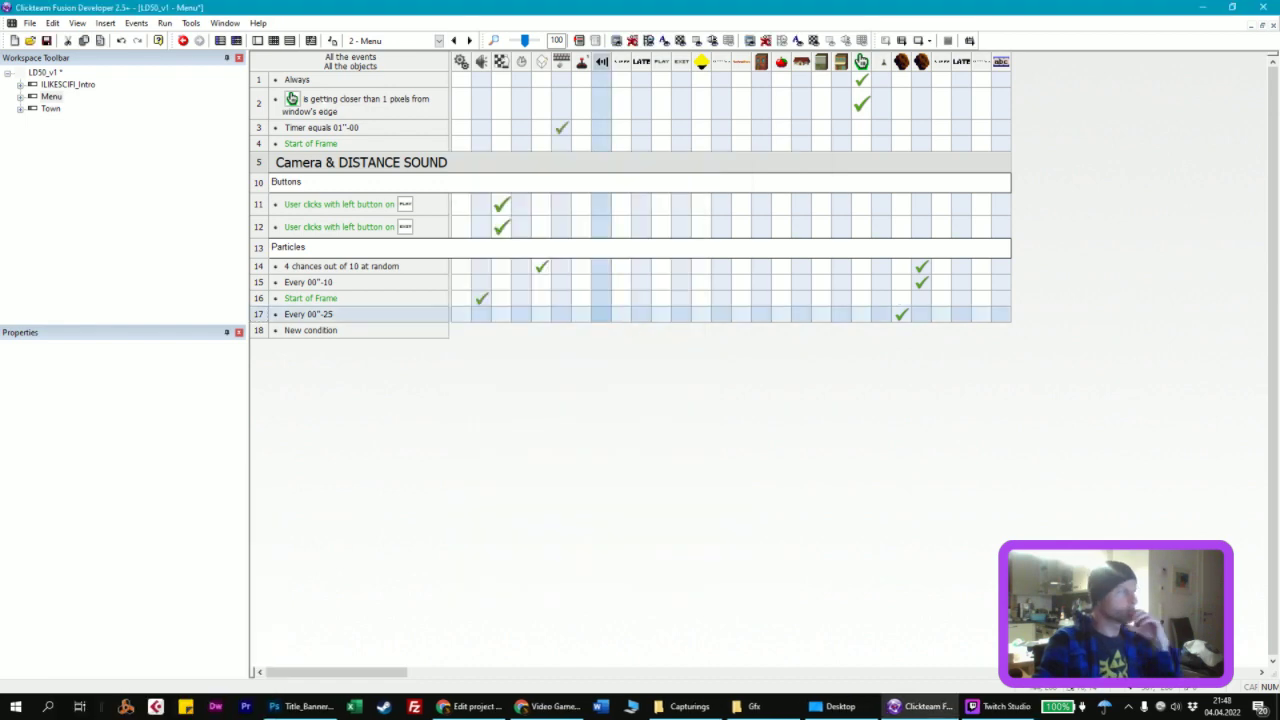
Step: Set the RGB coefficient of the Menu frame's layer 4 to 255, 255, 224 and test-run the frame
left_click(257, 40)
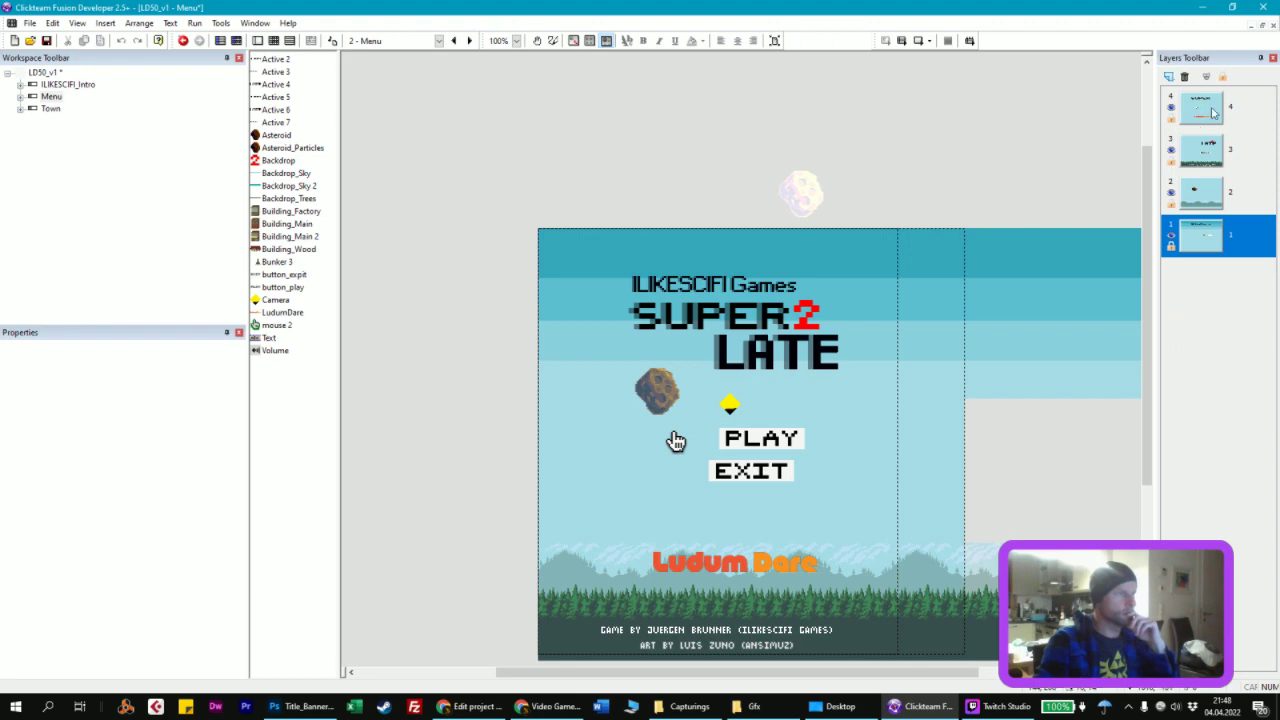
left_click(1213, 113)
left_click(116, 527)
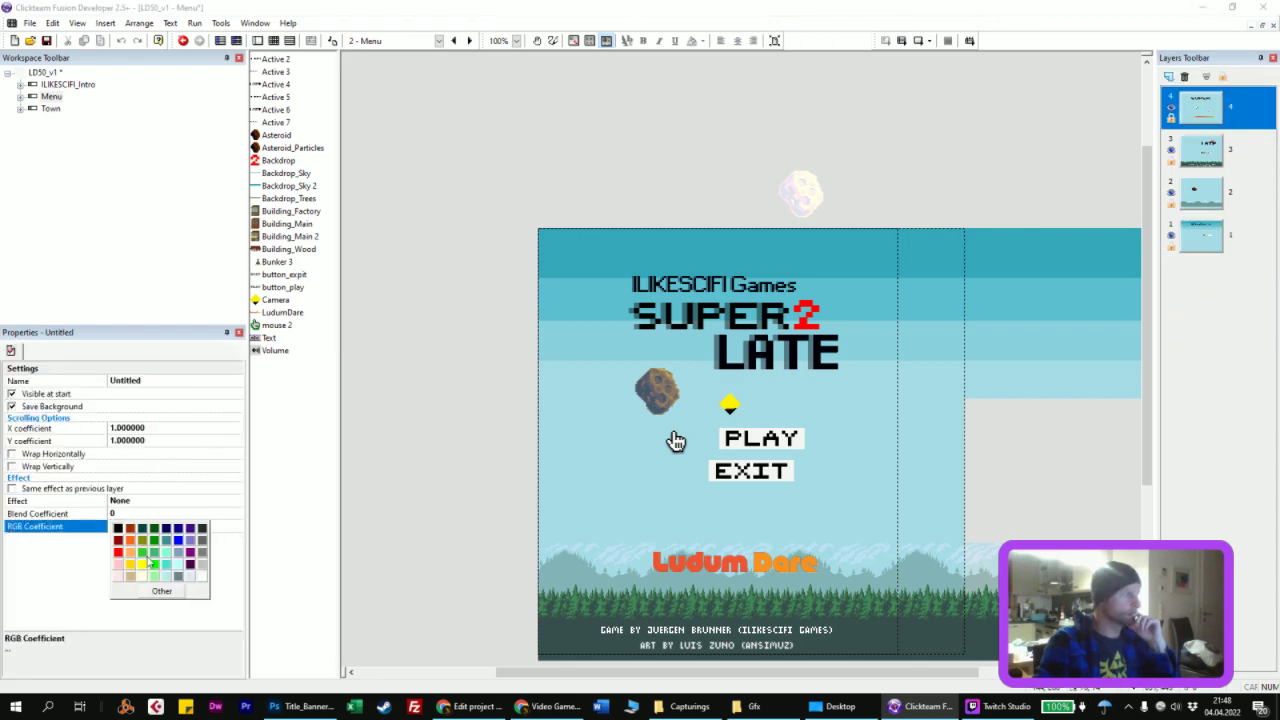
left_click(142, 577)
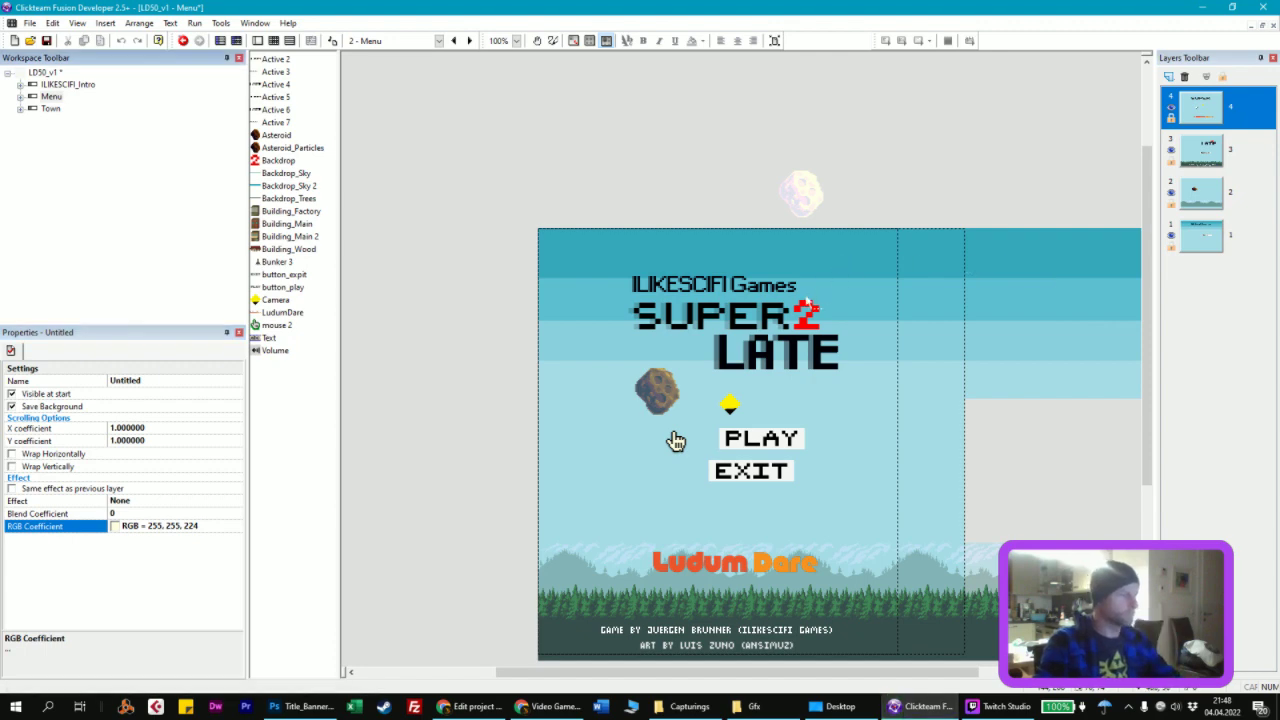
key("F7")
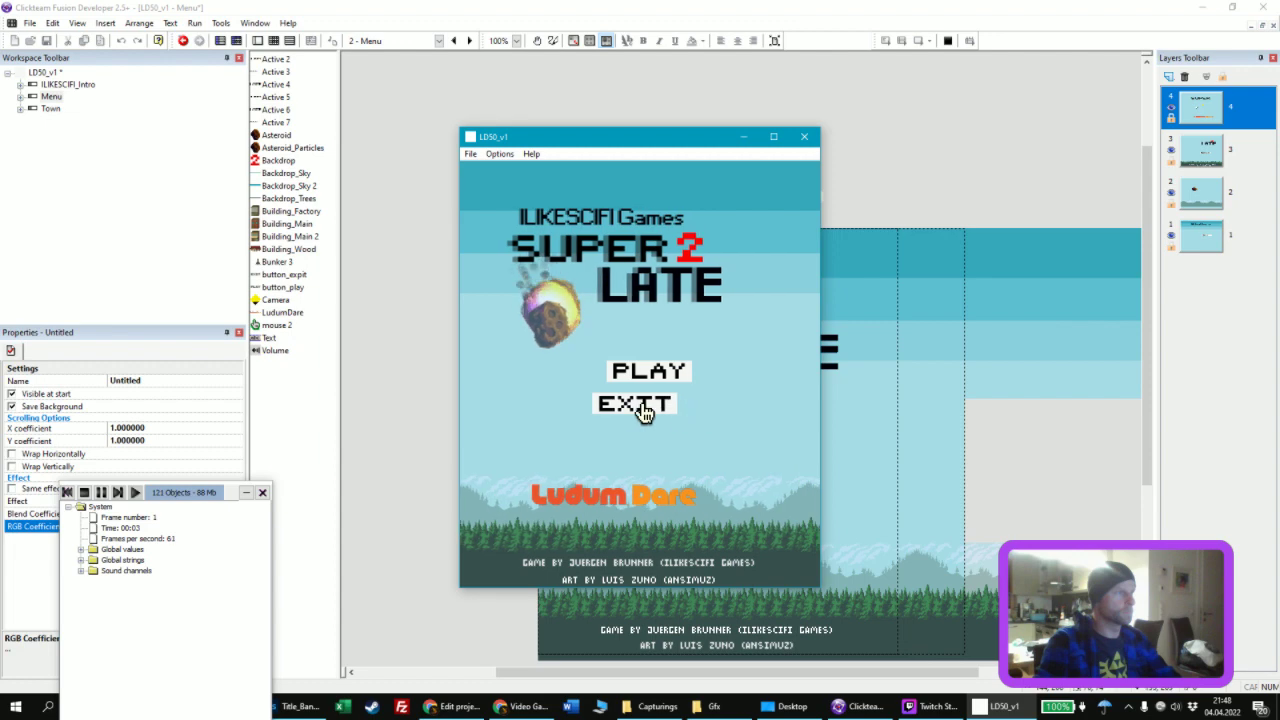
left_click(560, 412)
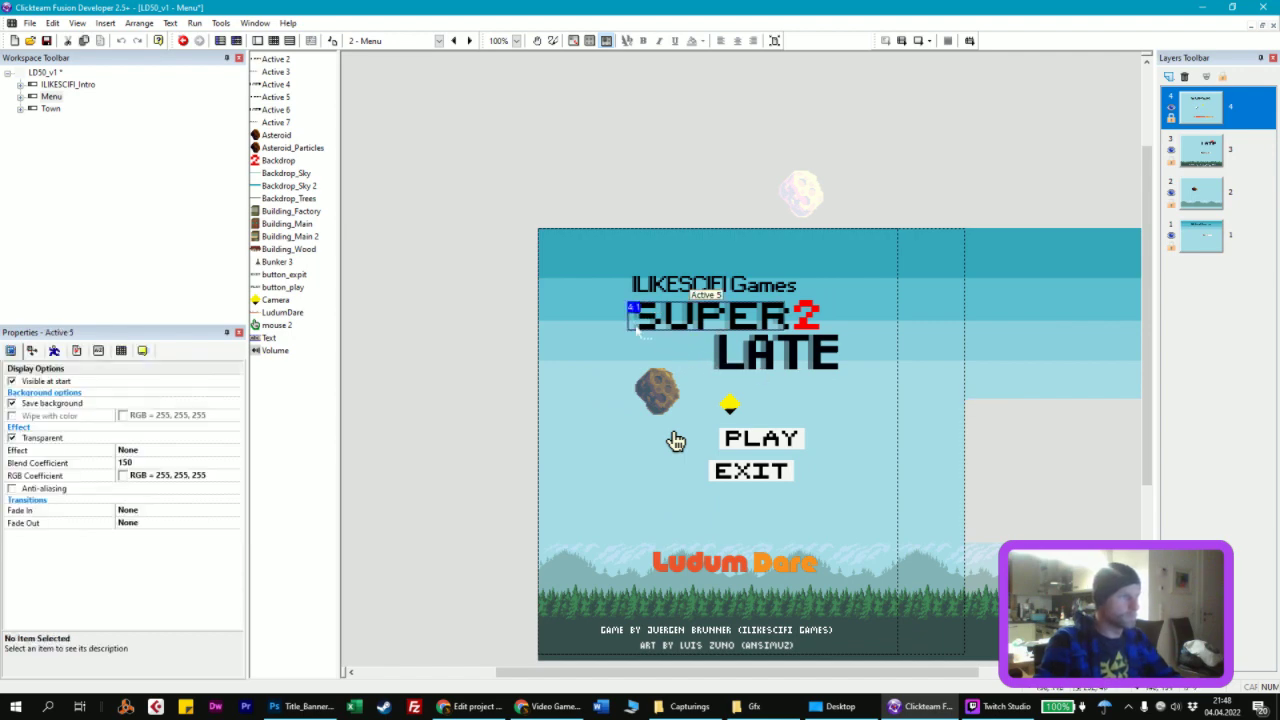
Step: Move the shadow copy of the LATE title text (Active 6) to a lower layer and test-run the Menu frame
left_click(720, 359)
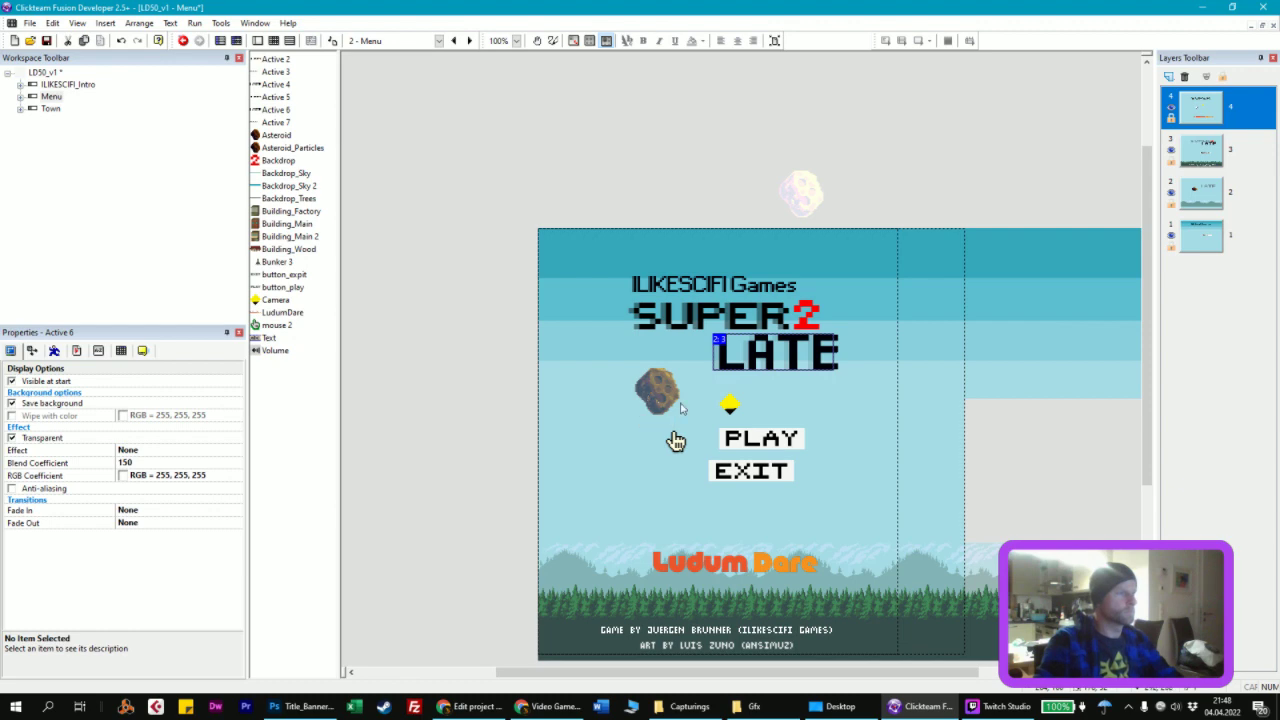
key("F7")
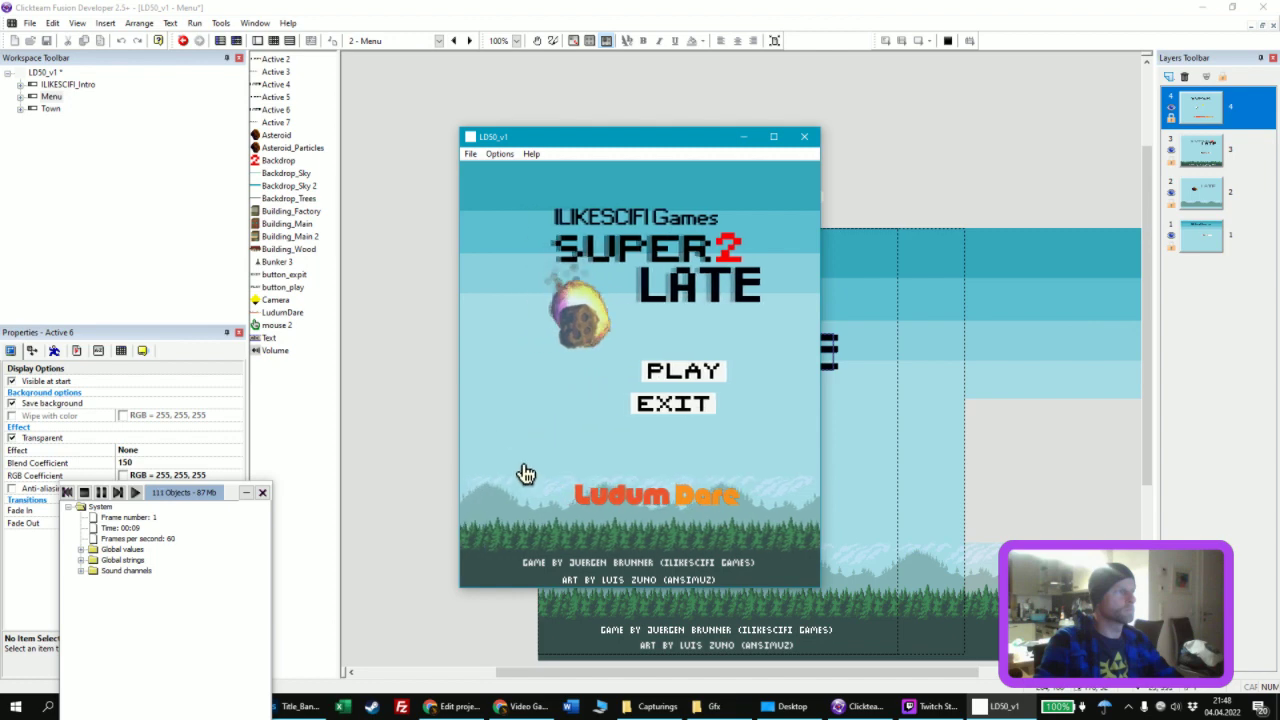
left_click(549, 386)
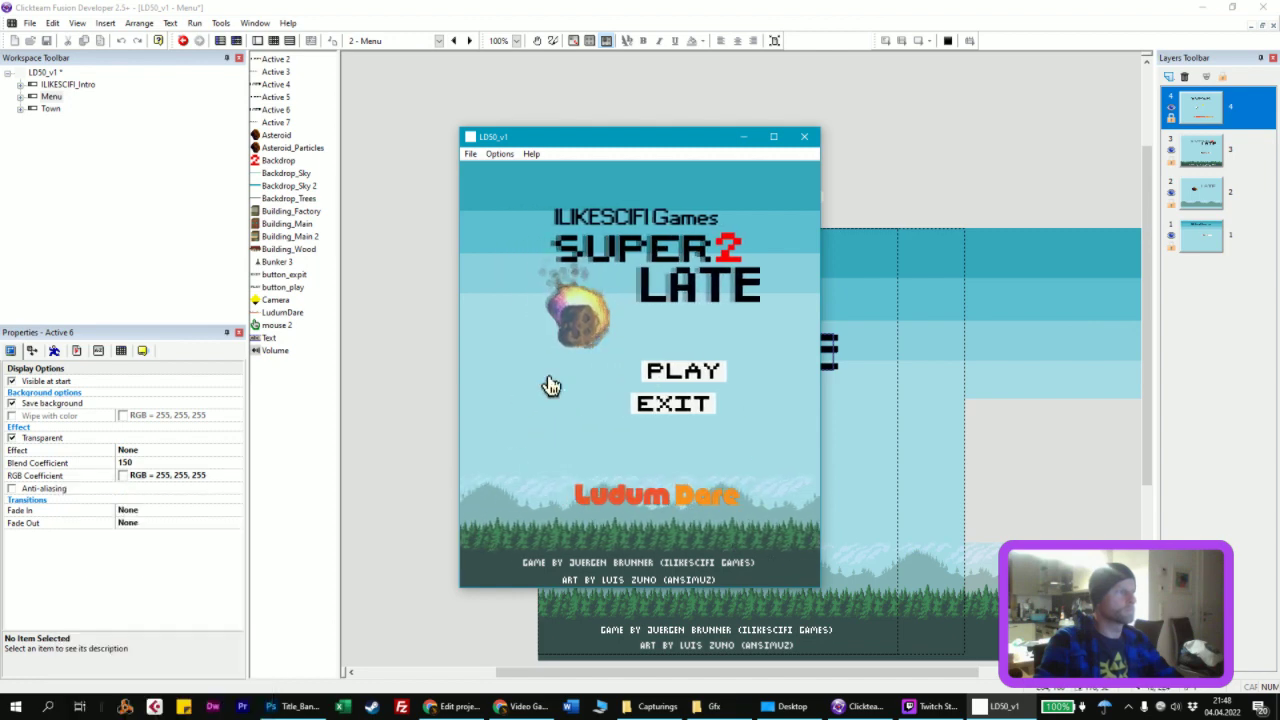
Step: Rearrange the layering of the ILIKESCIFI Games text (Active 3) and its shadow (Active 7), and test-run the Menu frame
scroll(615, 276, "up", 2, "ctrl")
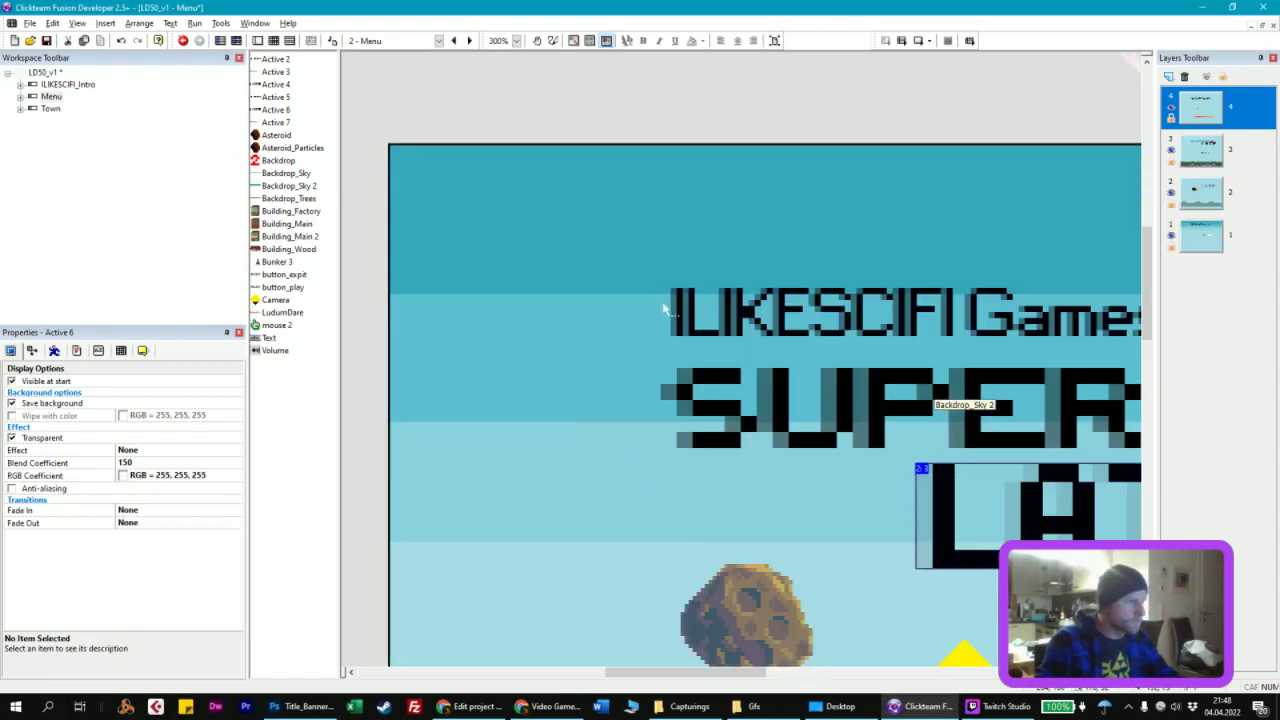
left_click(684, 316)
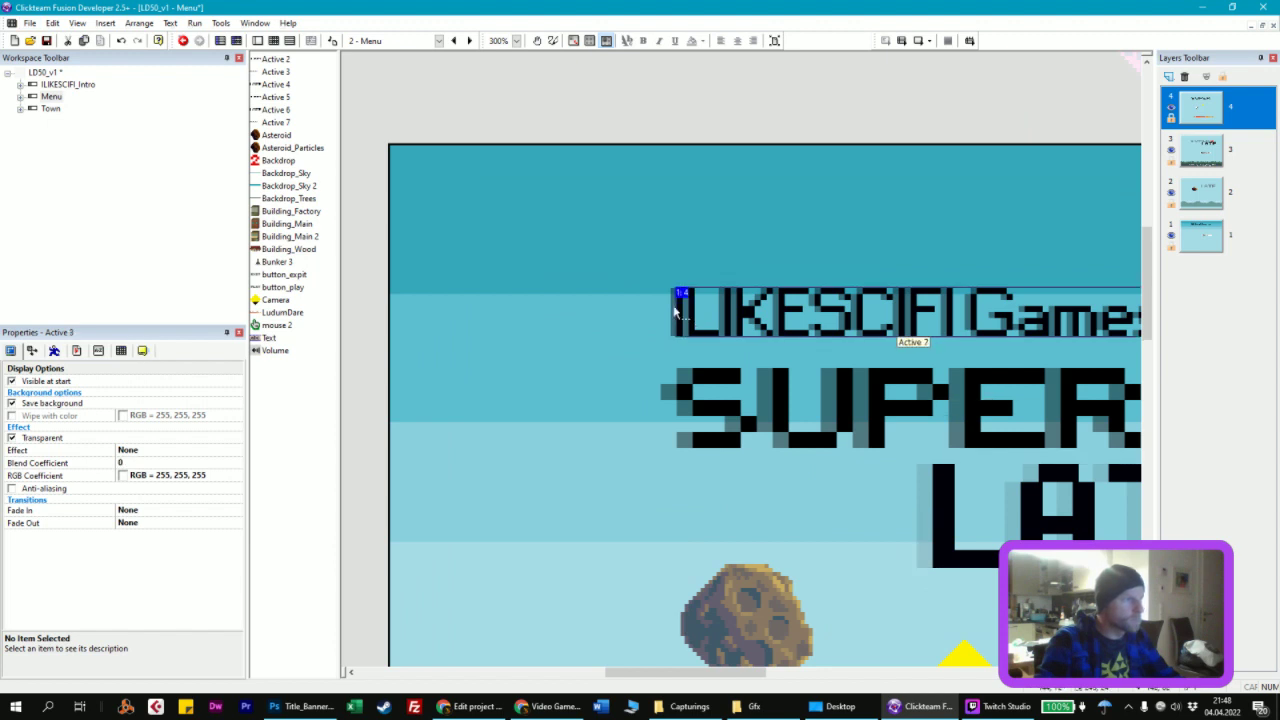
left_click(676, 313)
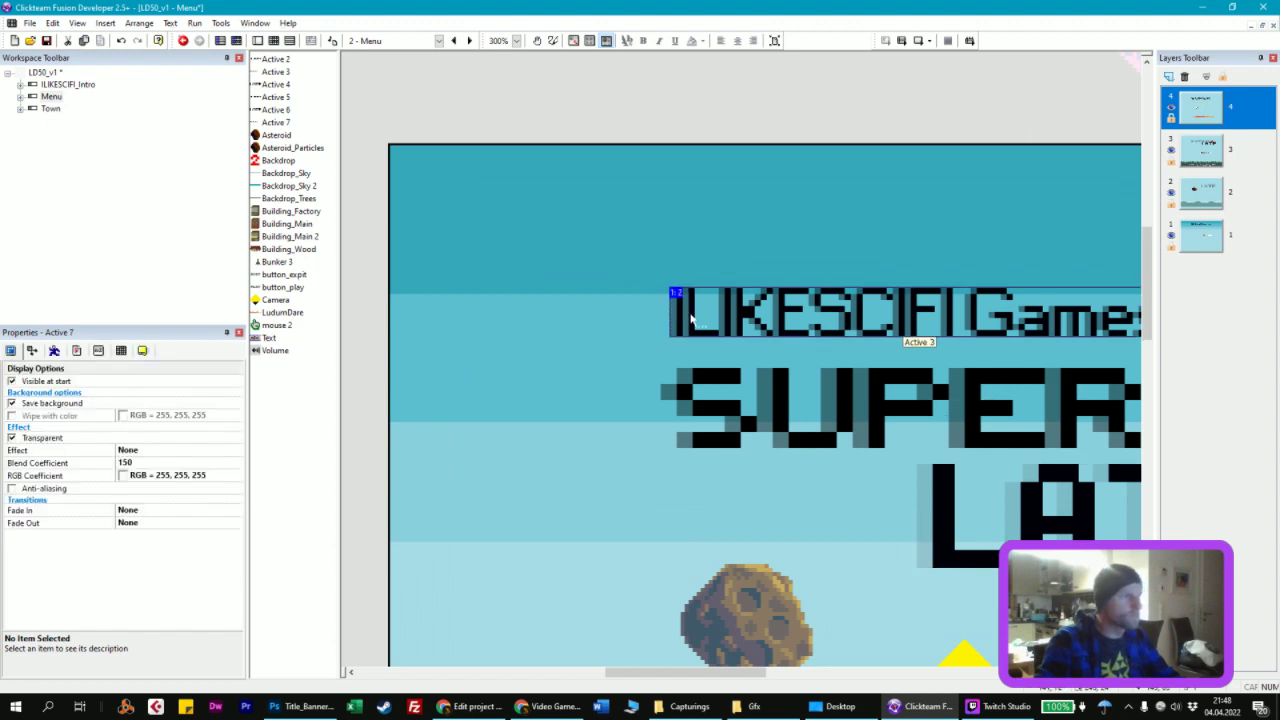
left_click(690, 315)
left_click(885, 285)
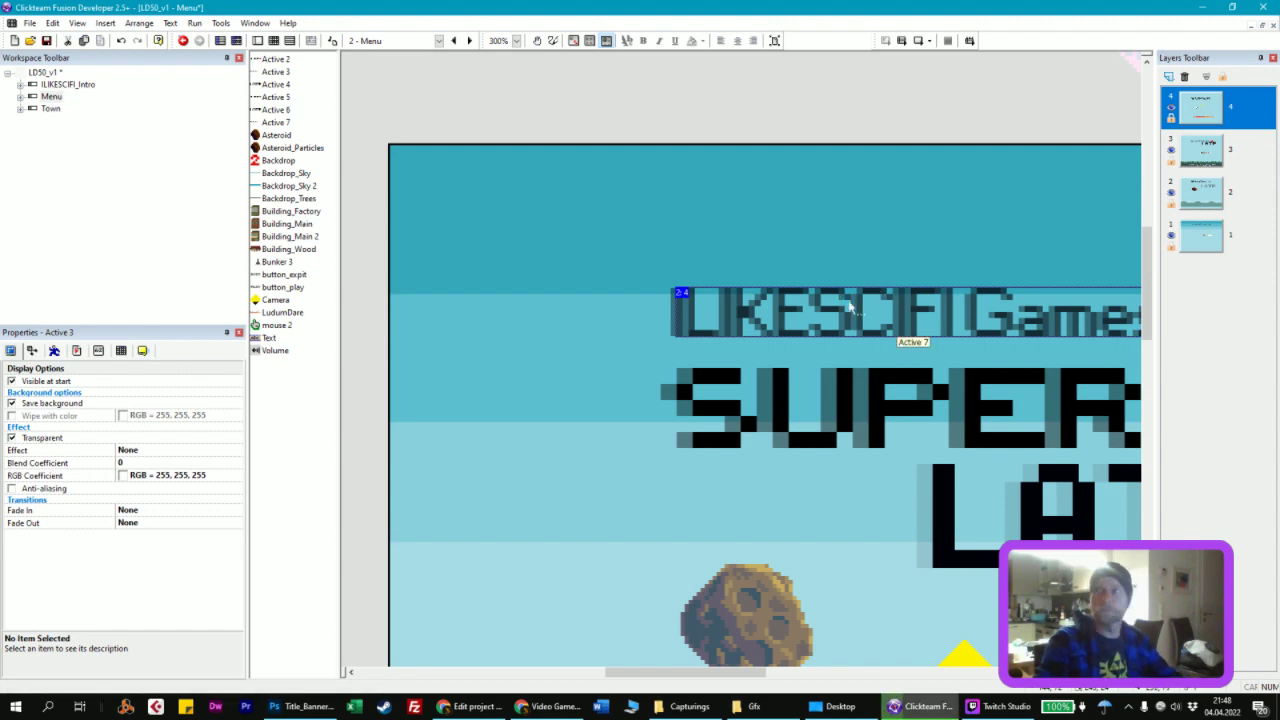
key("F7")
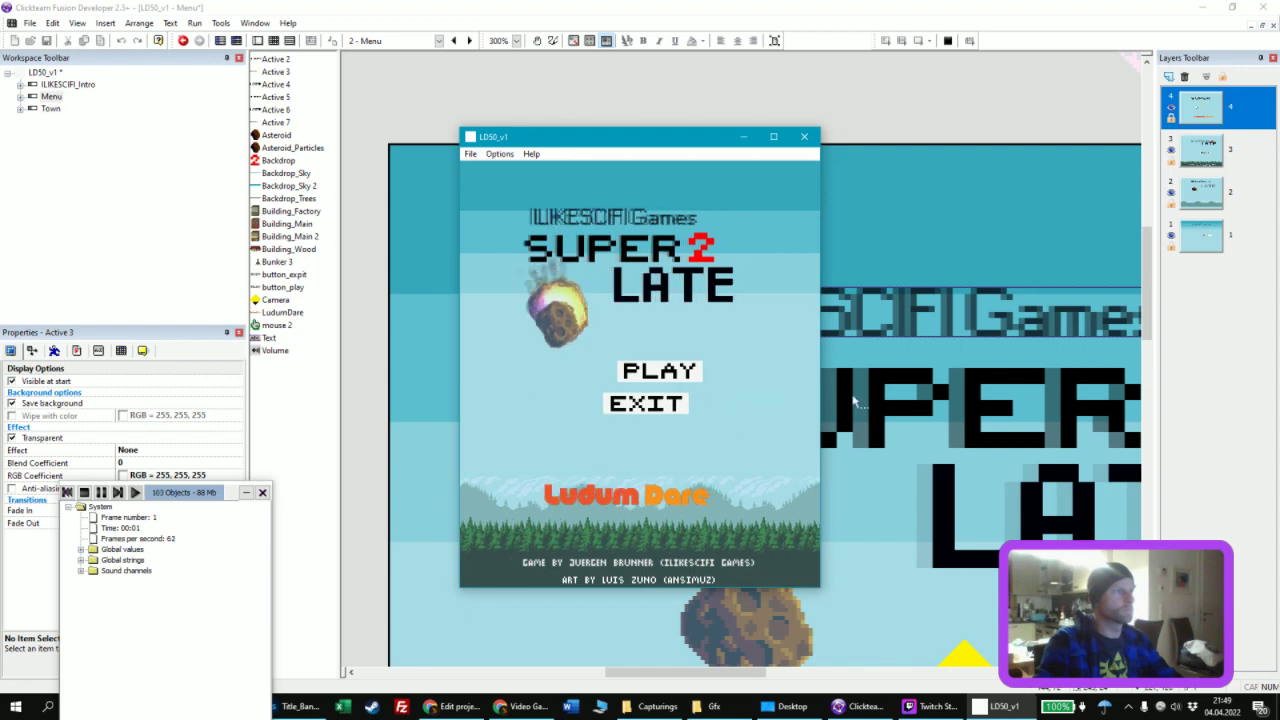
Step: Bring the ILIKESCIFI Games text back in front of its shadow, deselect it and save the project
left_click(586, 407)
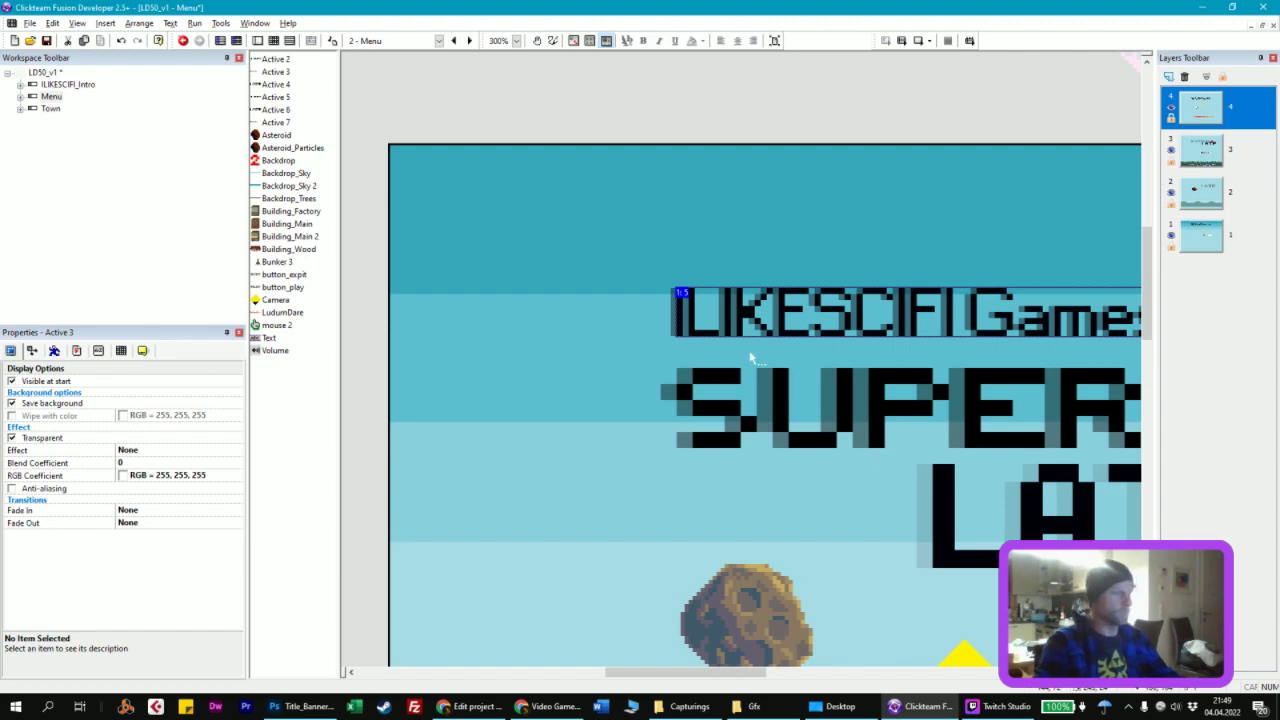
scroll(767, 358, "down", 1)
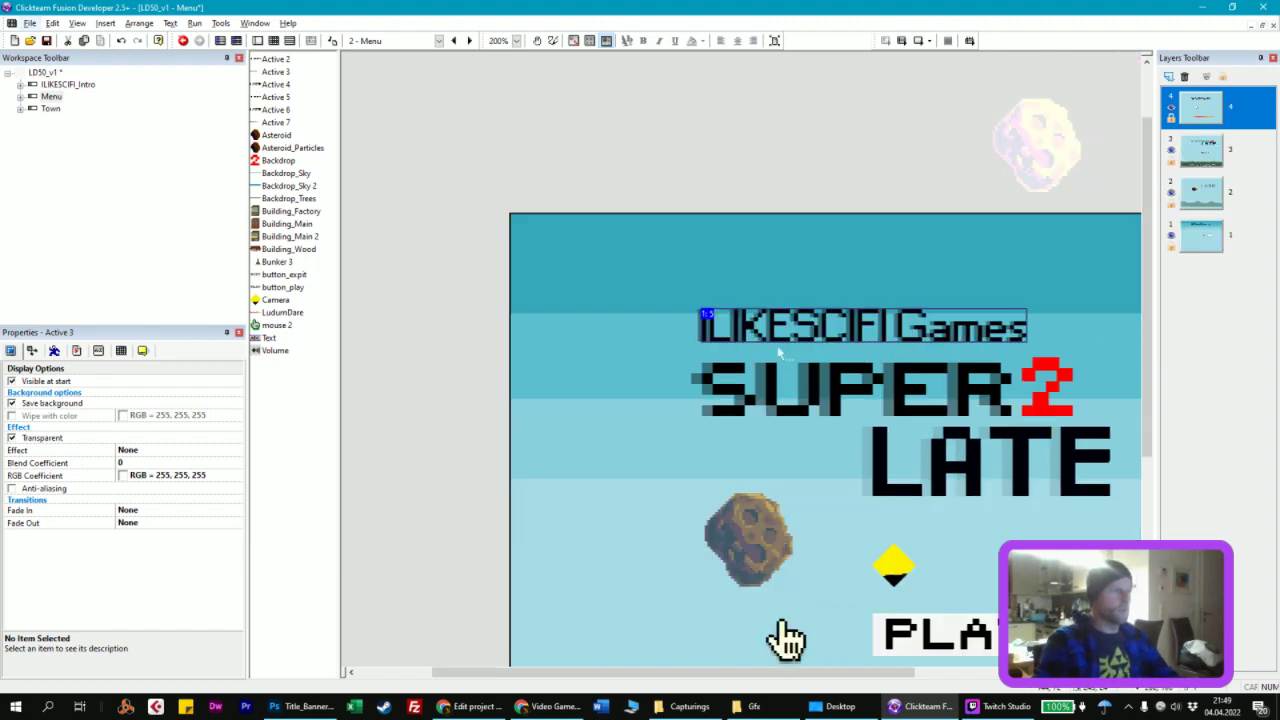
scroll(779, 352, "down", 1)
middle_click_drag(779, 352, 640, 258)
middle_click_drag(634, 372, 631, 370)
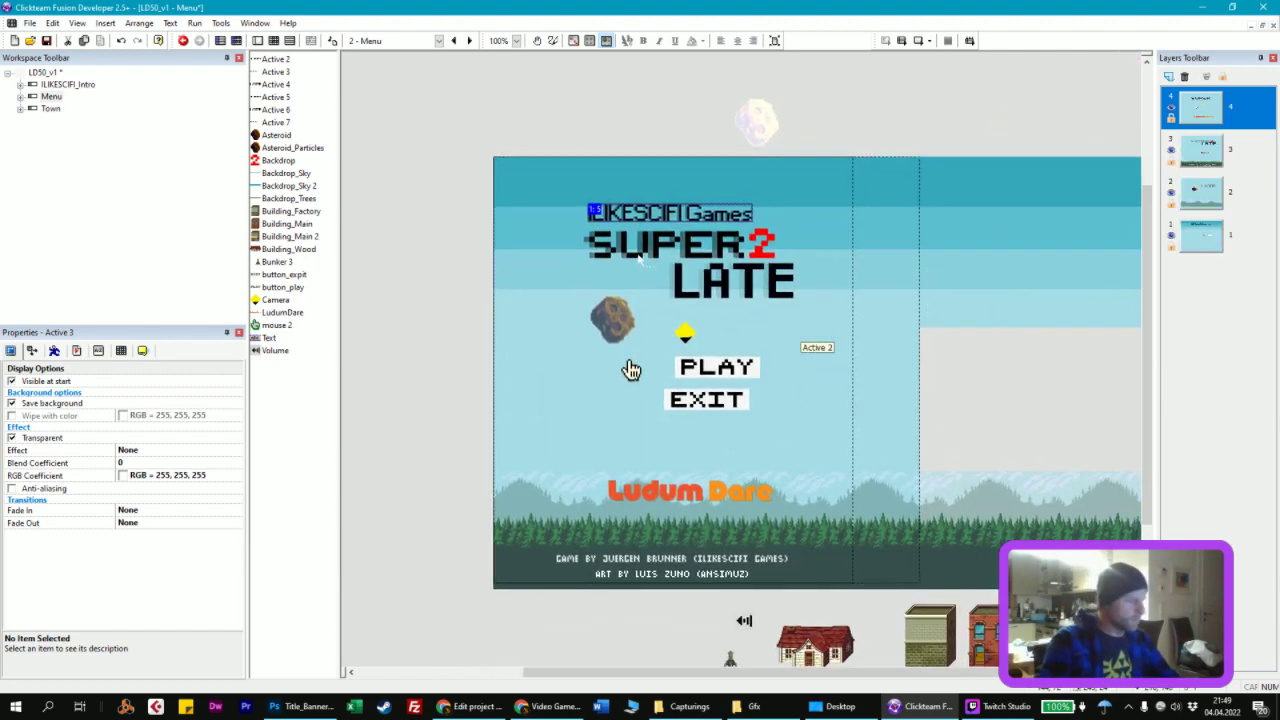
left_click(385, 237)
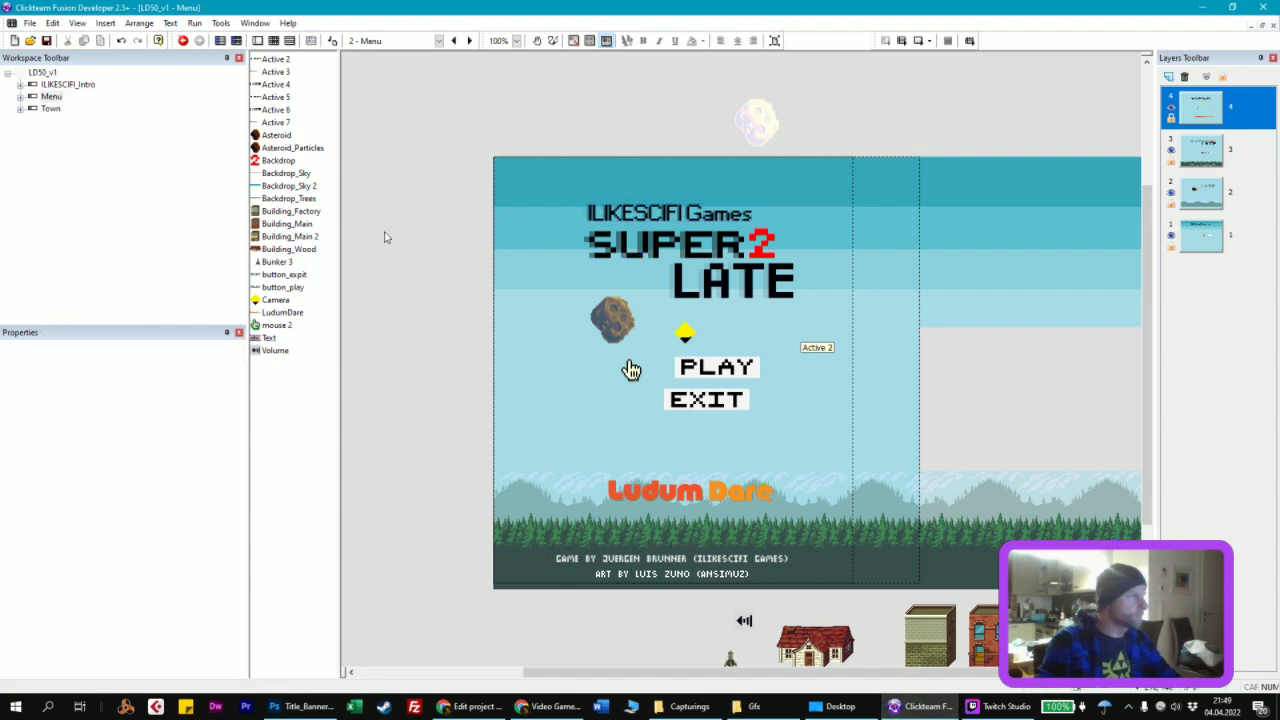
Step: Open the Town frame, select the overlapping Bunker objects near the town centre and test-run the gameplay
double_click(49, 109)
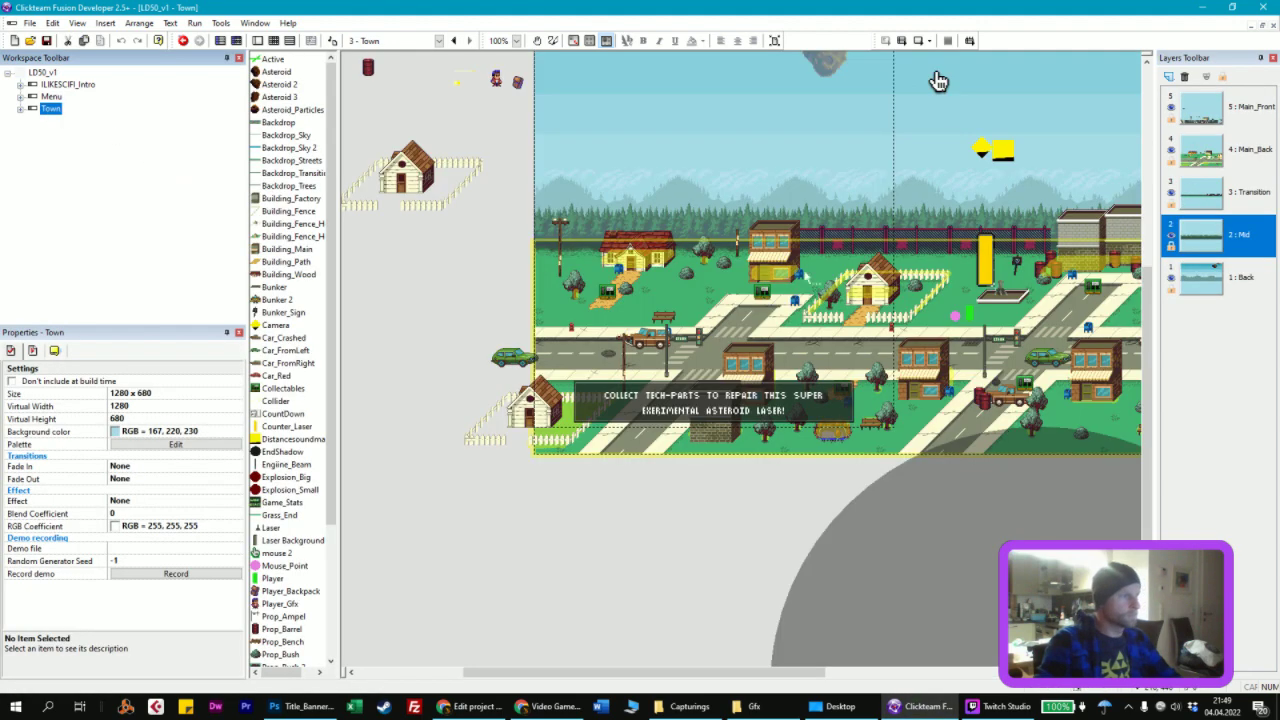
middle_click_drag(938, 80, 717, 144)
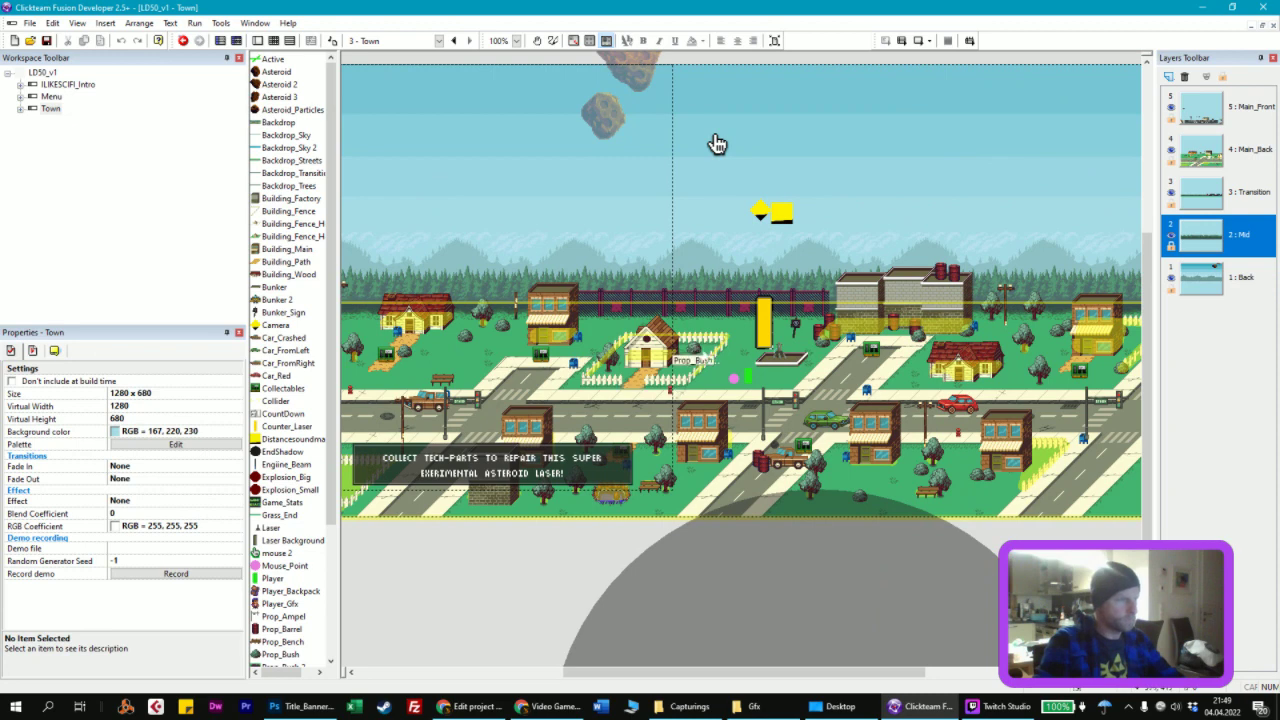
left_click(782, 360)
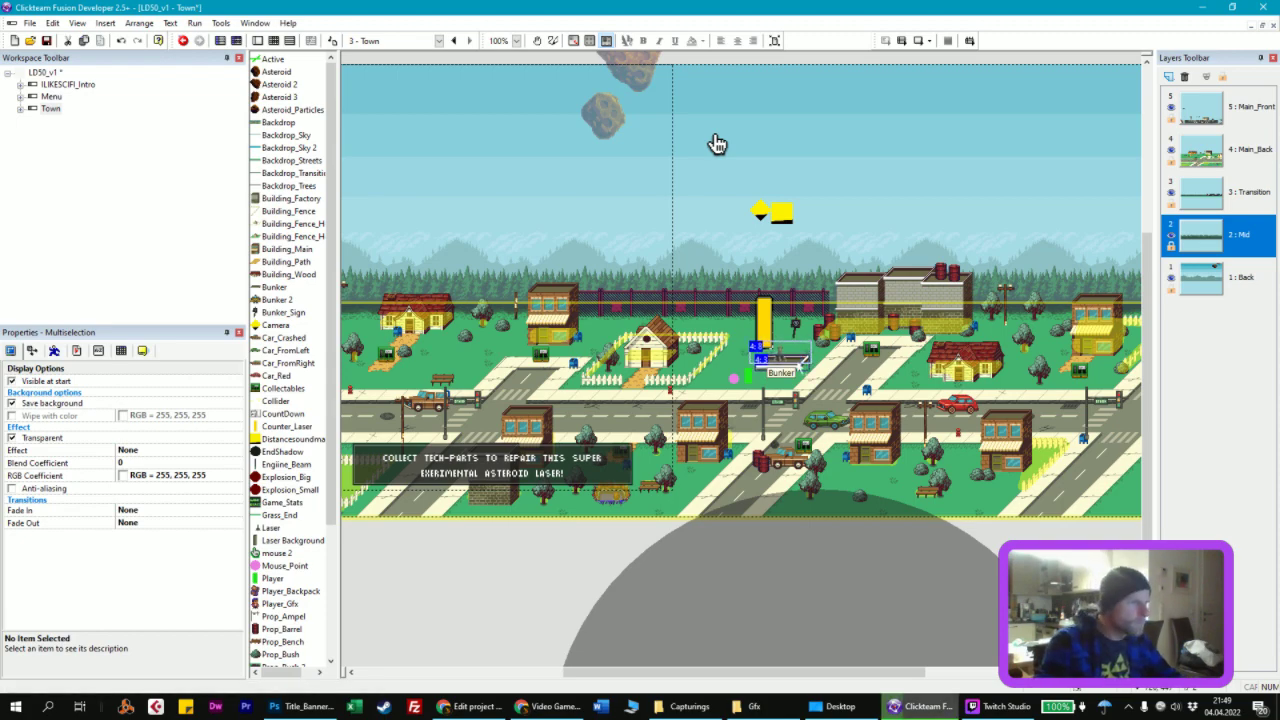
key("F8")
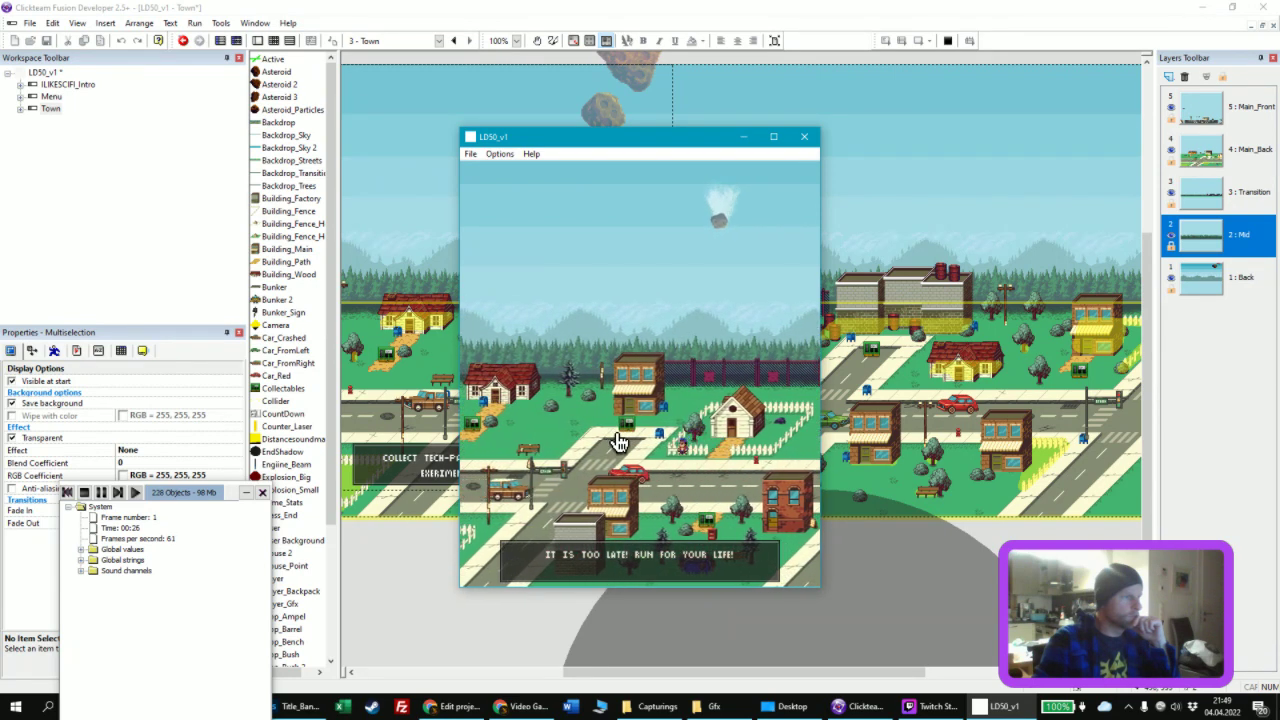
Step: Play the Town frame test run through to the giant asteroid end gag and close the game
key("Right")
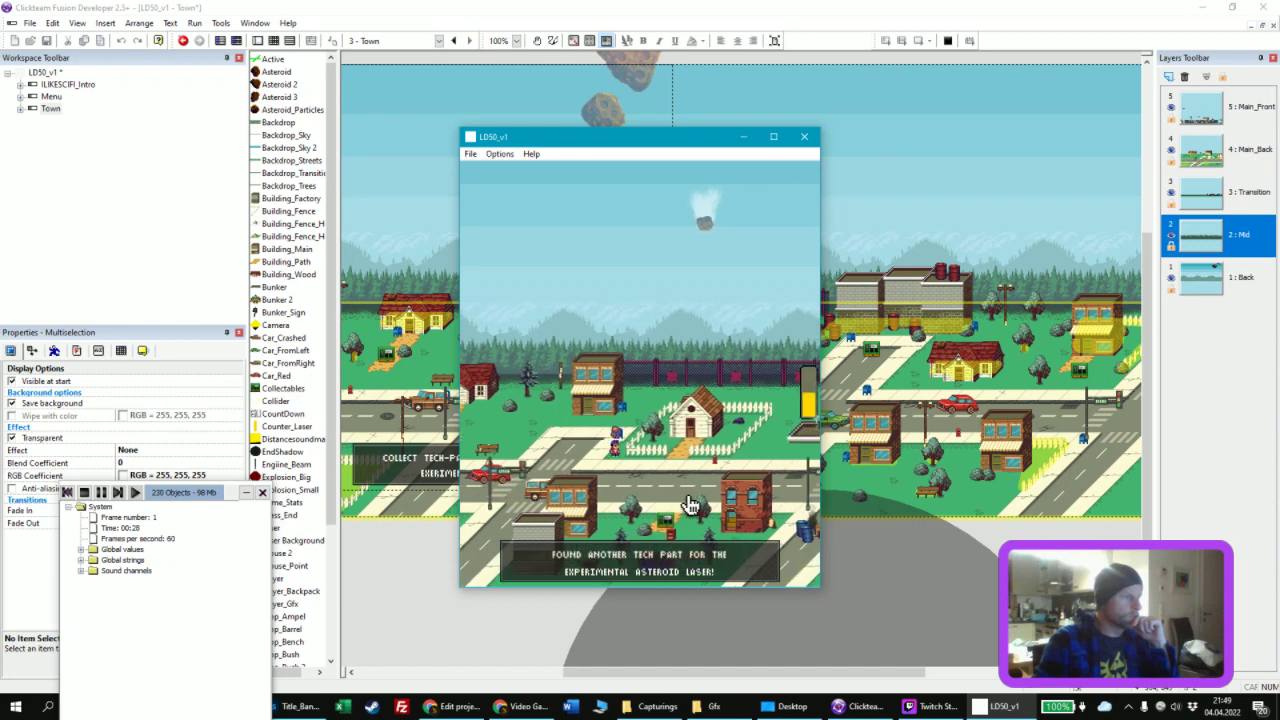
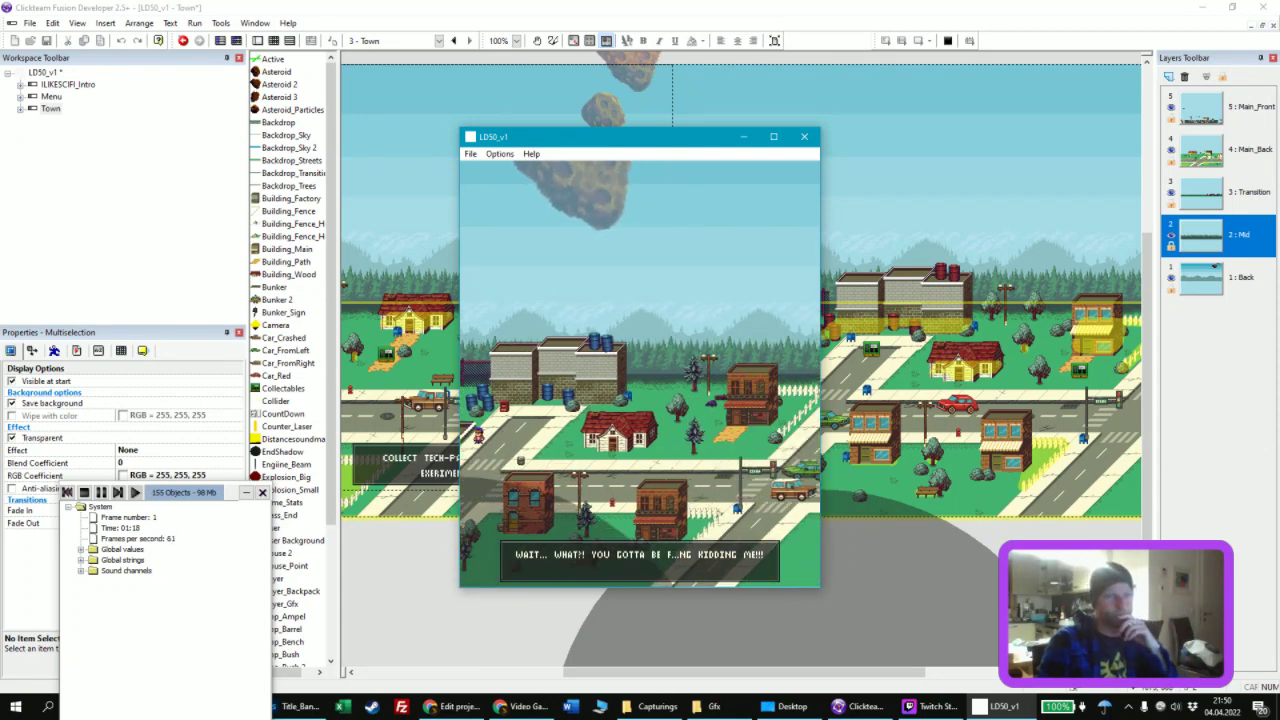
key("alt+Tab")
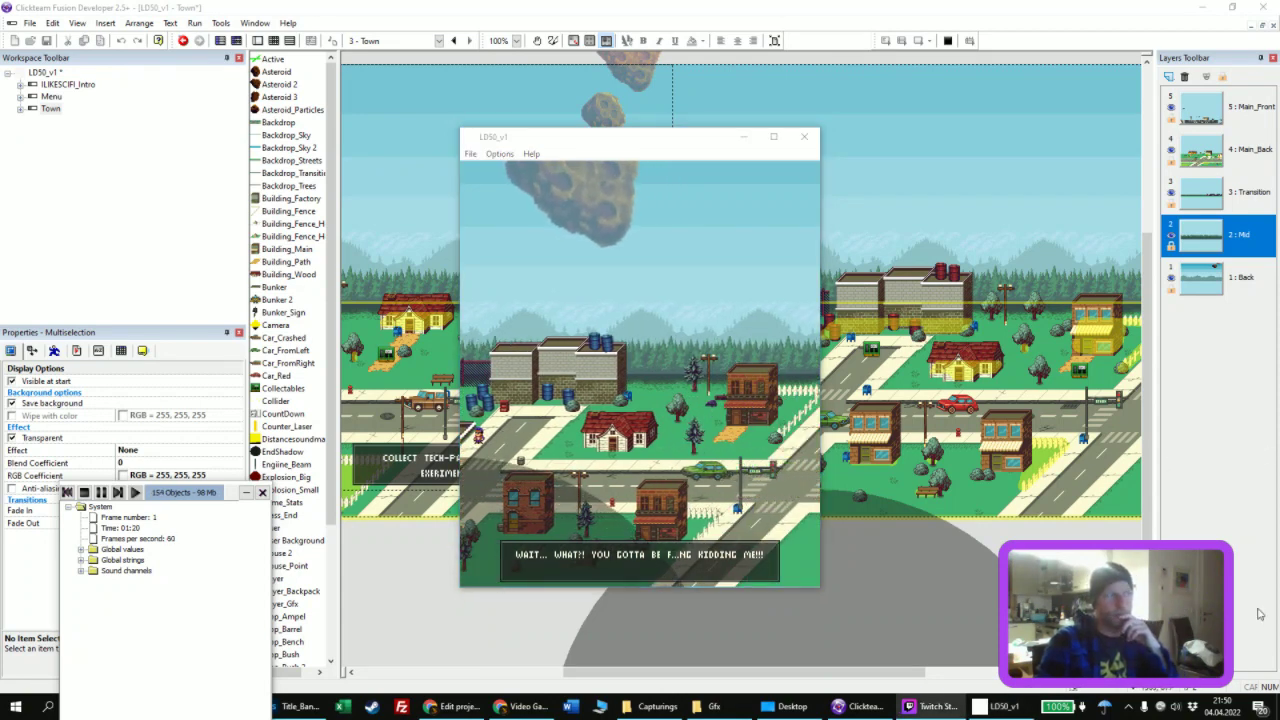
left_click(547, 428)
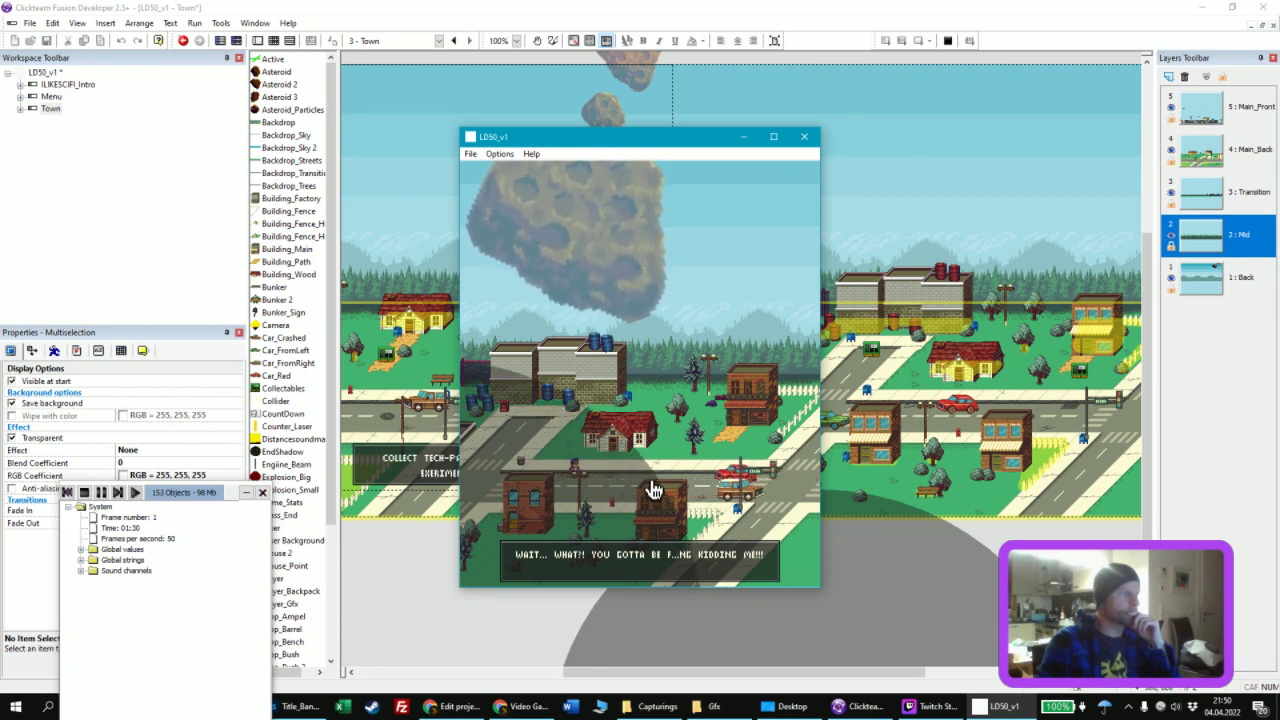
key("Escape")
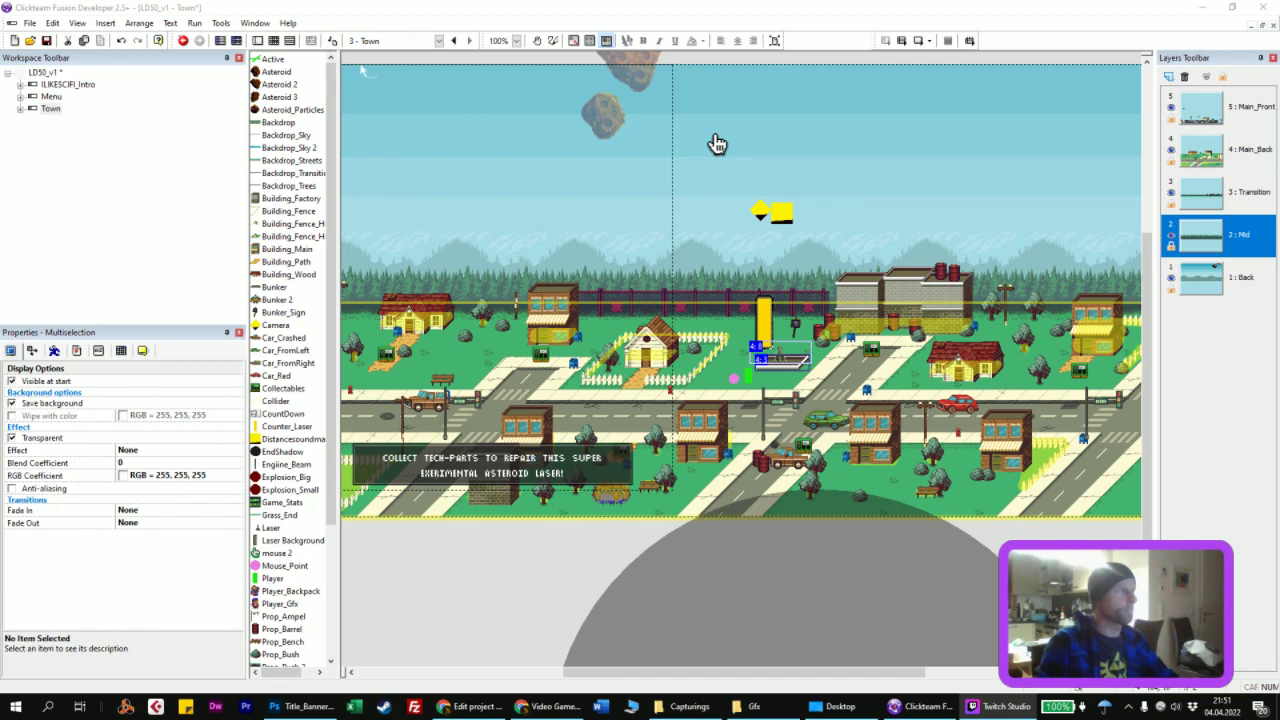
Step: Open the Town frame's events and examine the Distancesoundmaker Destroy action in the Goal = Laser section
key("ctrl+e")
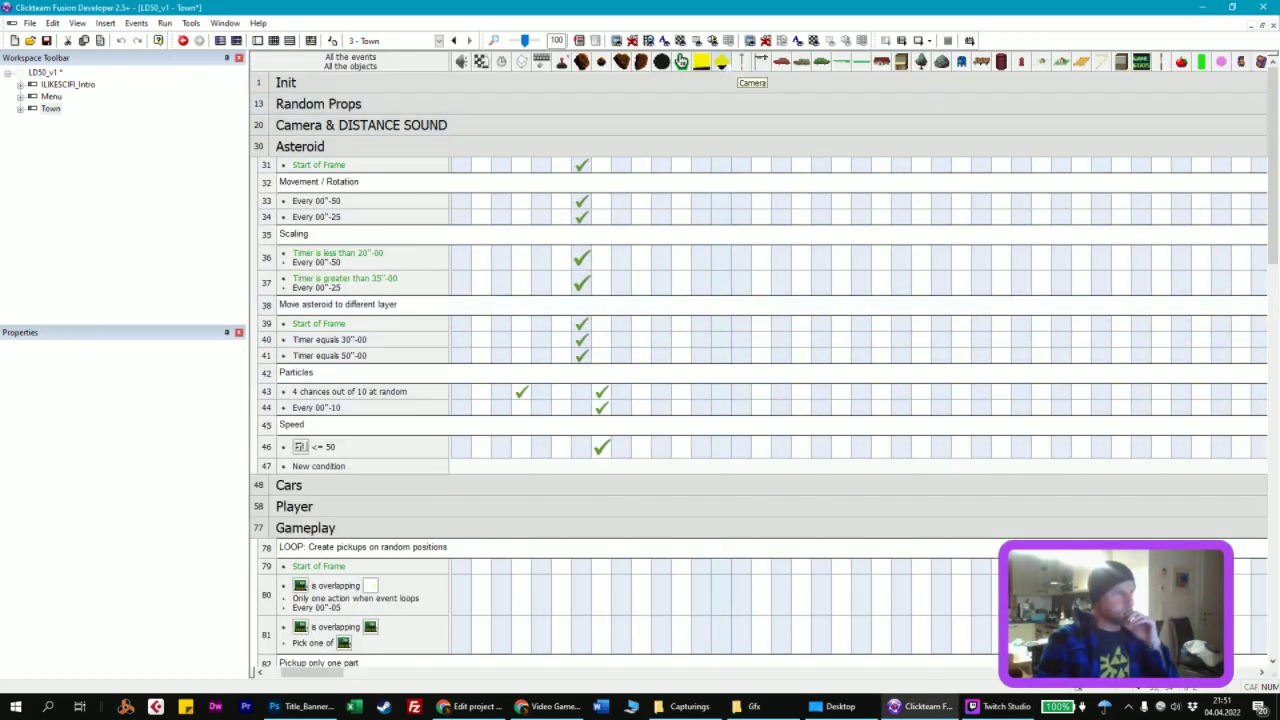
scroll(745, 420, "down", 8)
scroll(740, 425, "down", 6)
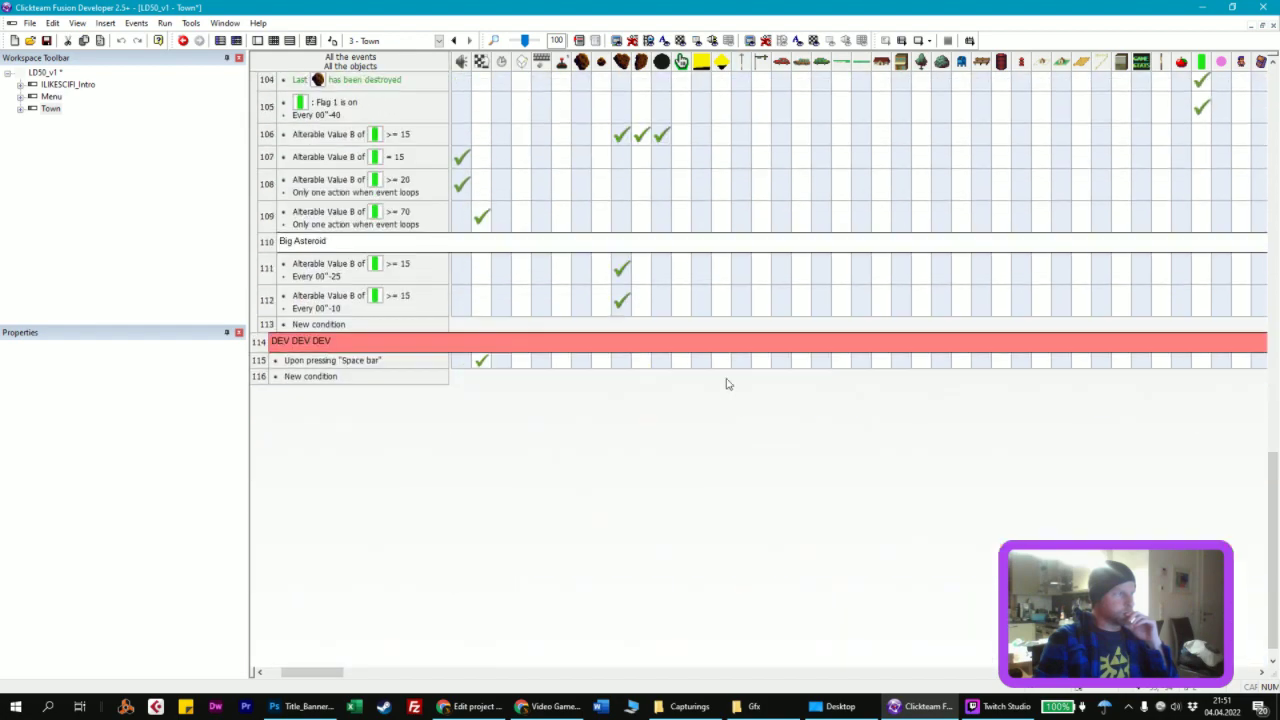
scroll(740, 420, "up", 5)
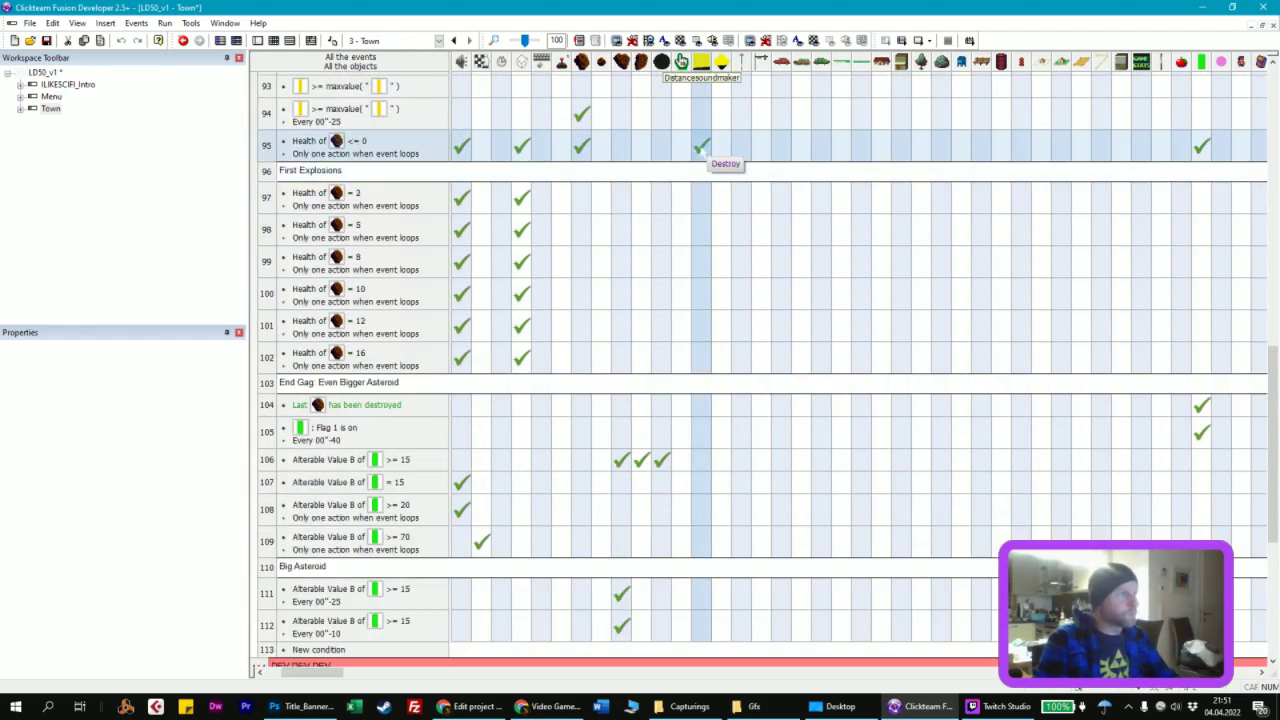
left_click(701, 147)
scroll(706, 234, "up", 2)
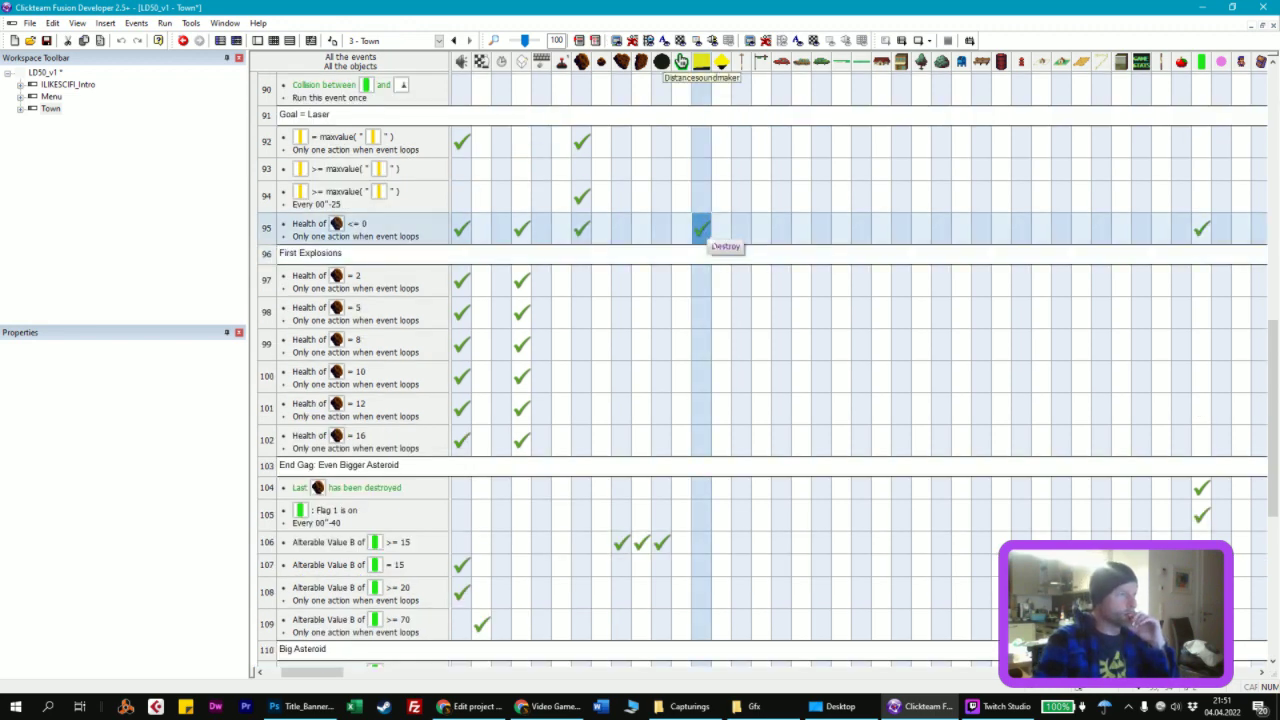
scroll(703, 232, "up", 5)
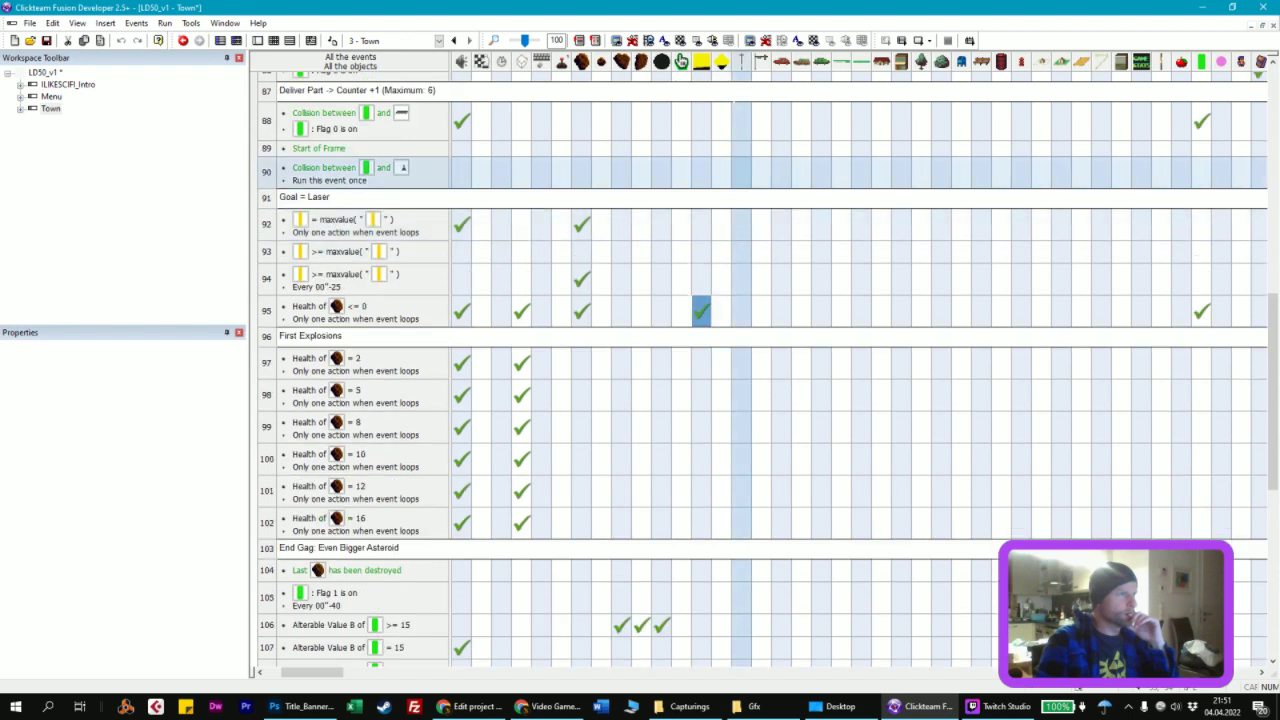
Step: Filter the Town events to those using the Camera object, check them and restore the full event list
right_click(721, 61)
left_click(715, 155)
double_click(714, 105)
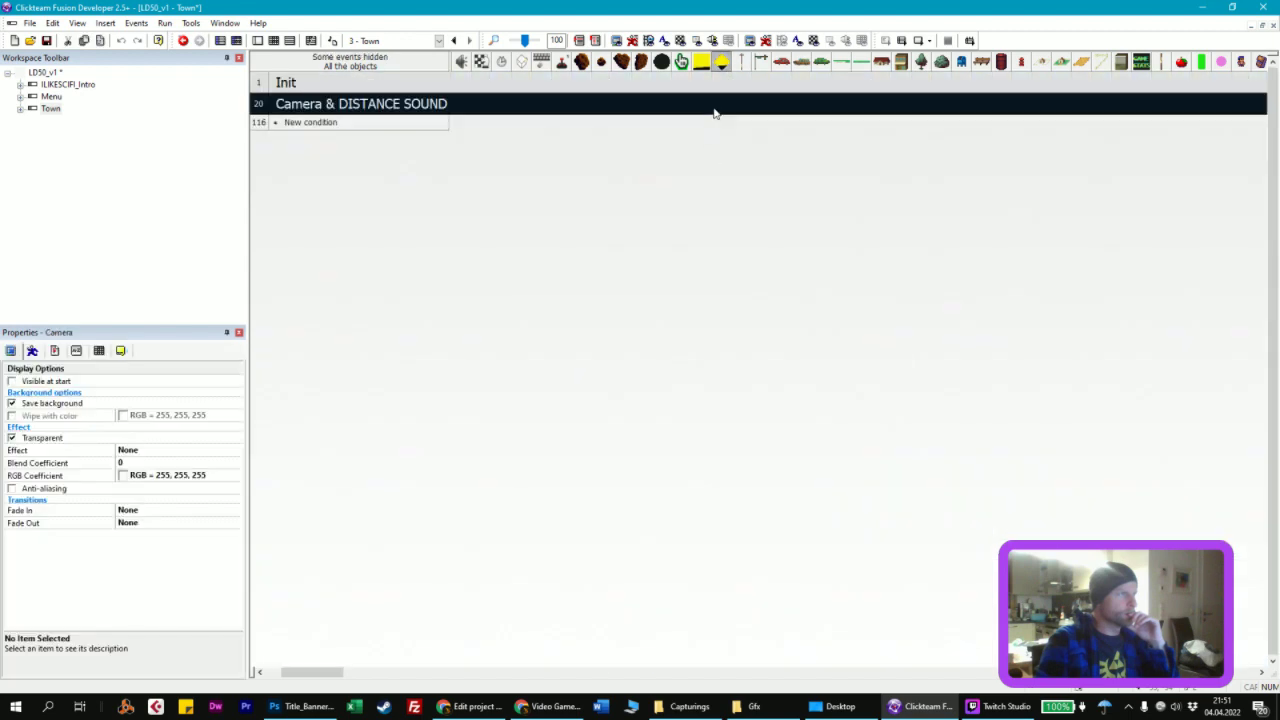
left_click(721, 62)
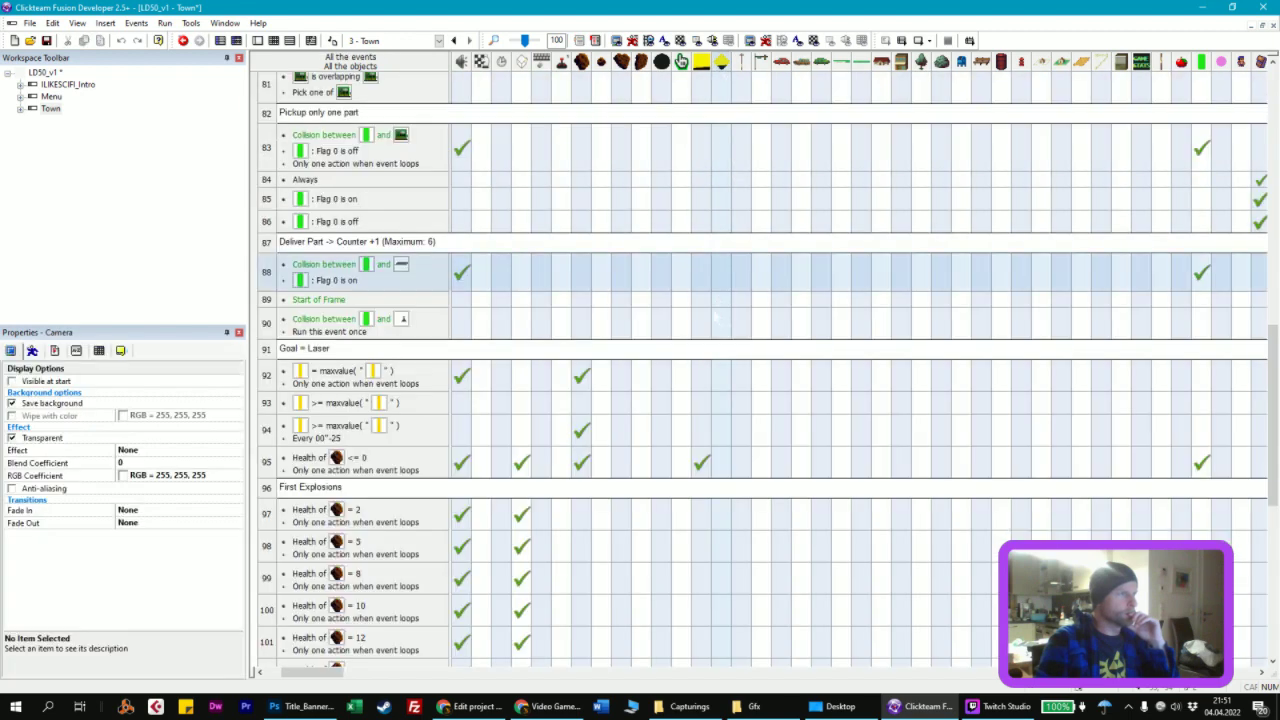
scroll(709, 278, "down", 5)
scroll(709, 278, "up", 3)
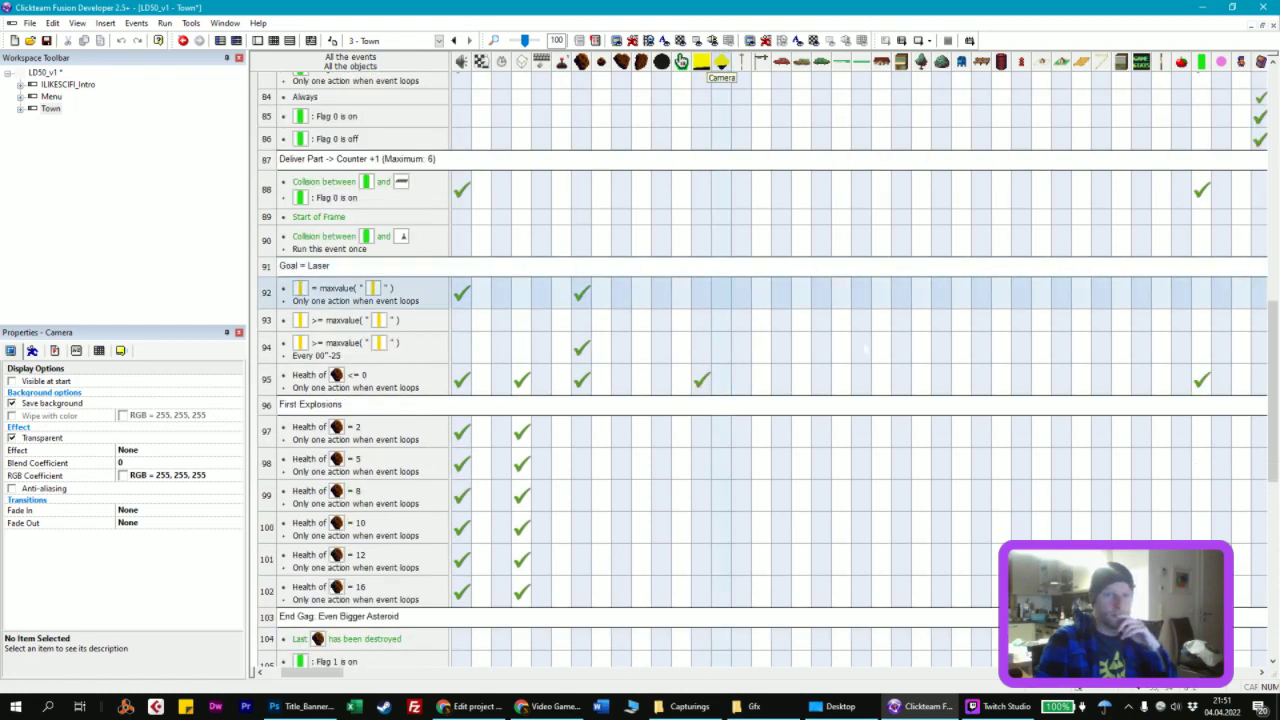
left_click(548, 706)
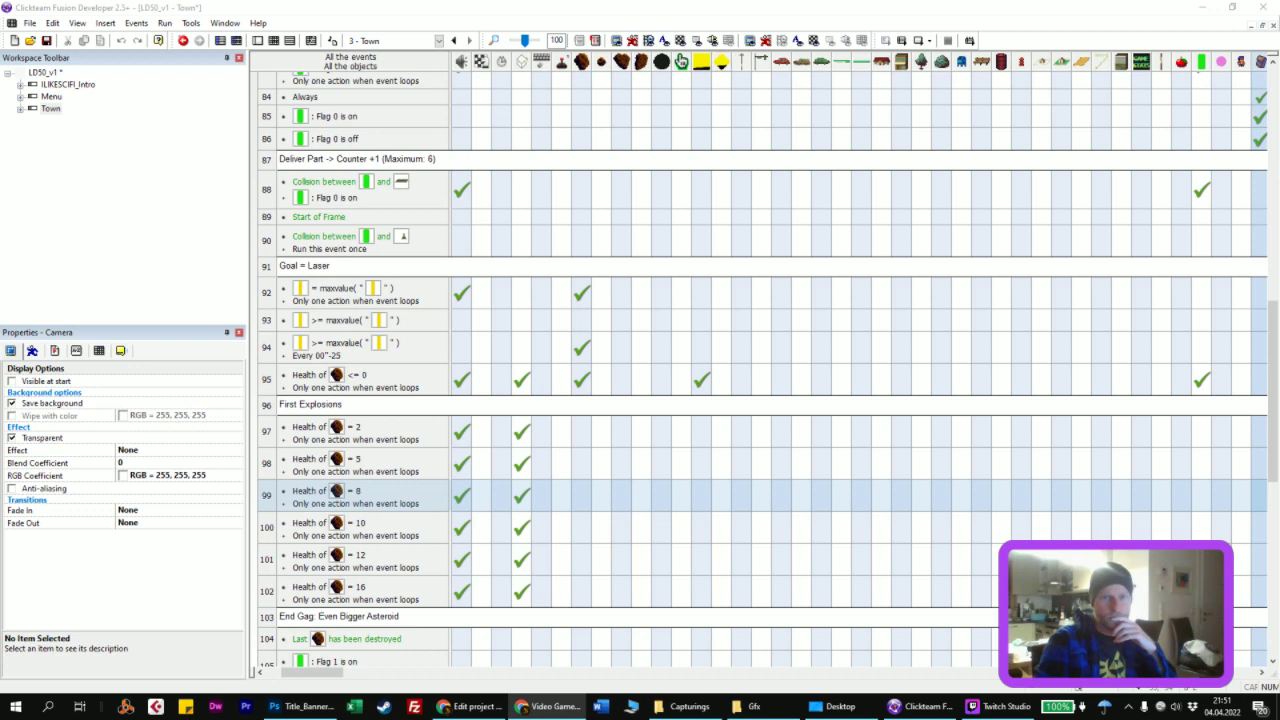
left_click(722, 61)
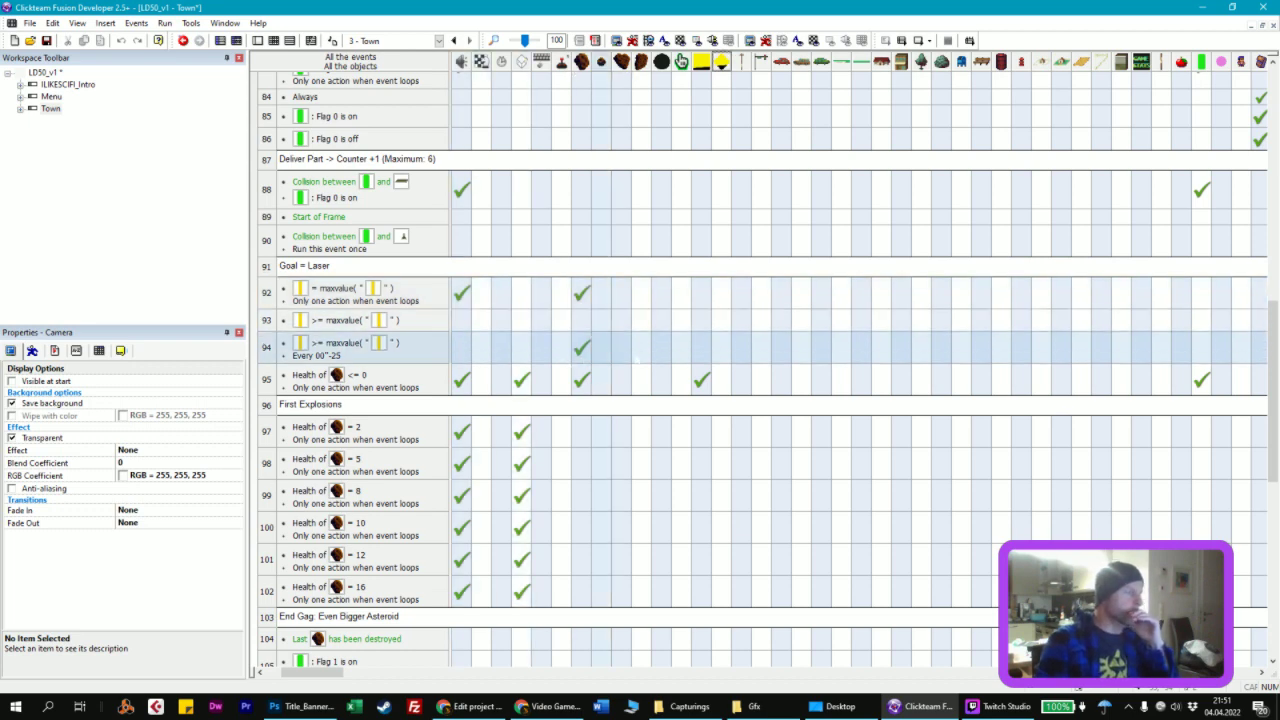
Step: Remove the Player's Stop action from the End Gag event for the last asteroid being destroyed, and bring the Counter_Laser column into view
scroll(660, 330, "down", 3)
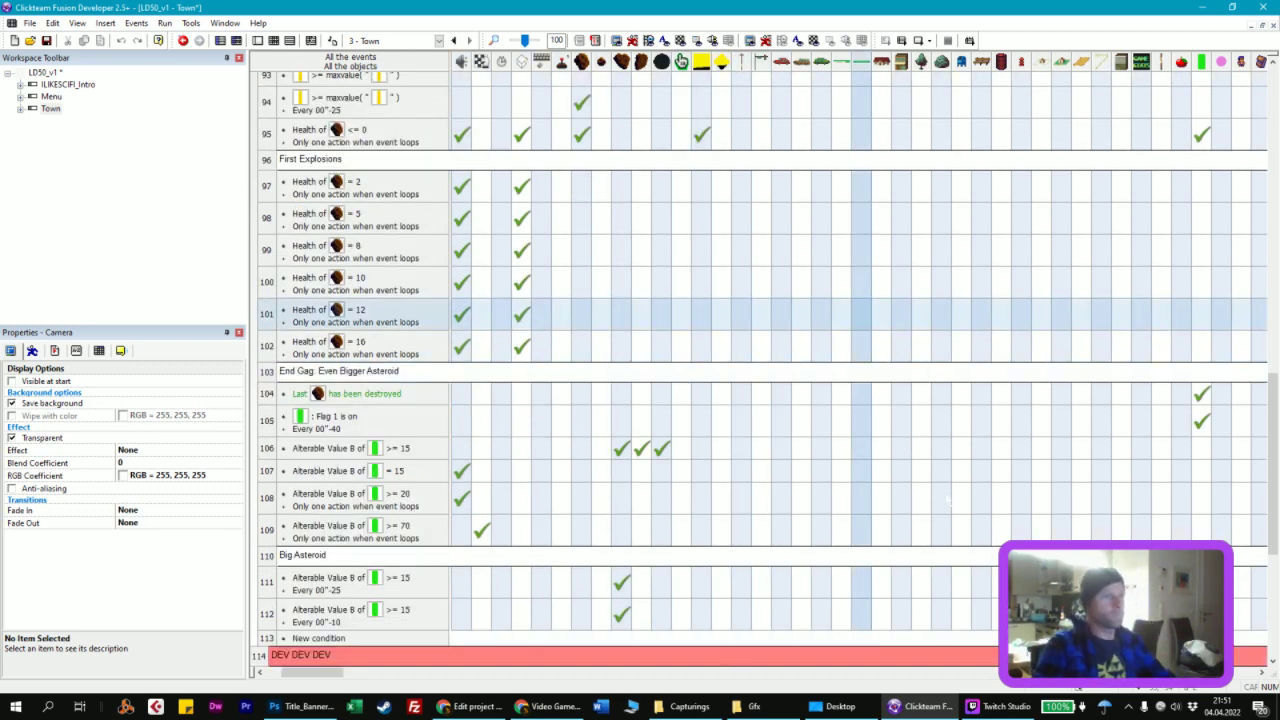
scroll(694, 551, "down", 1)
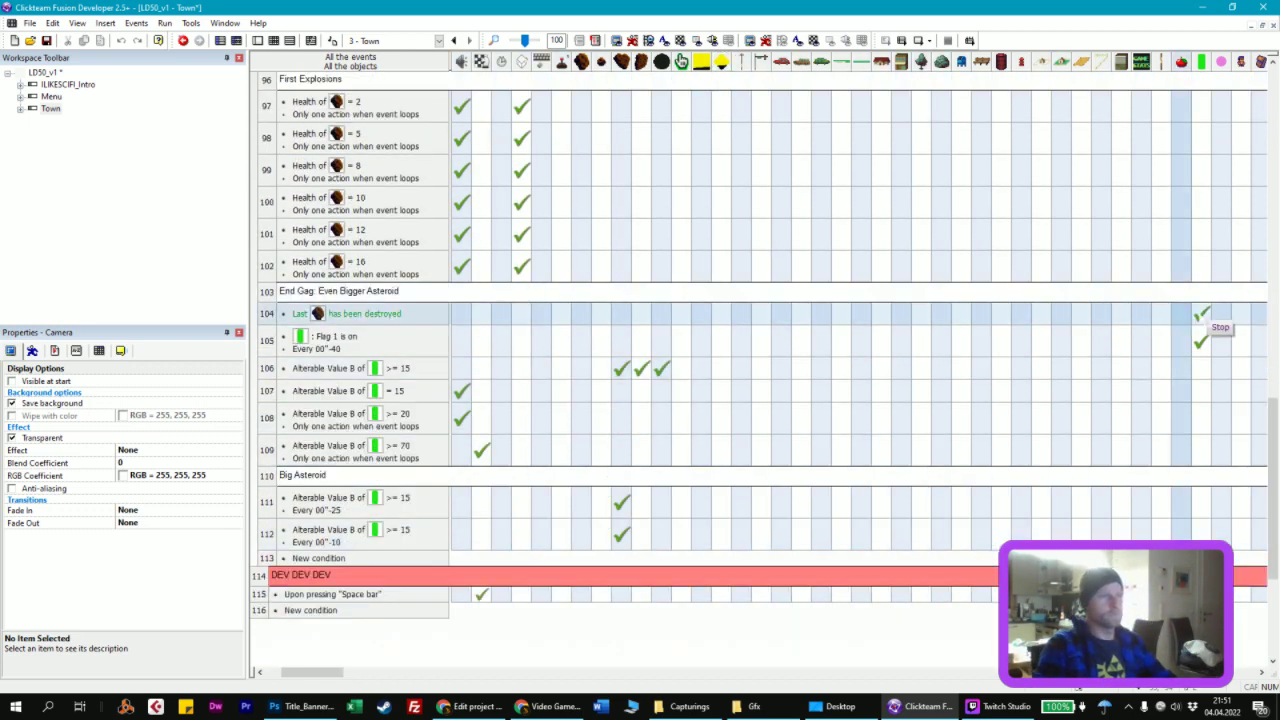
mouse_move(1200, 318)
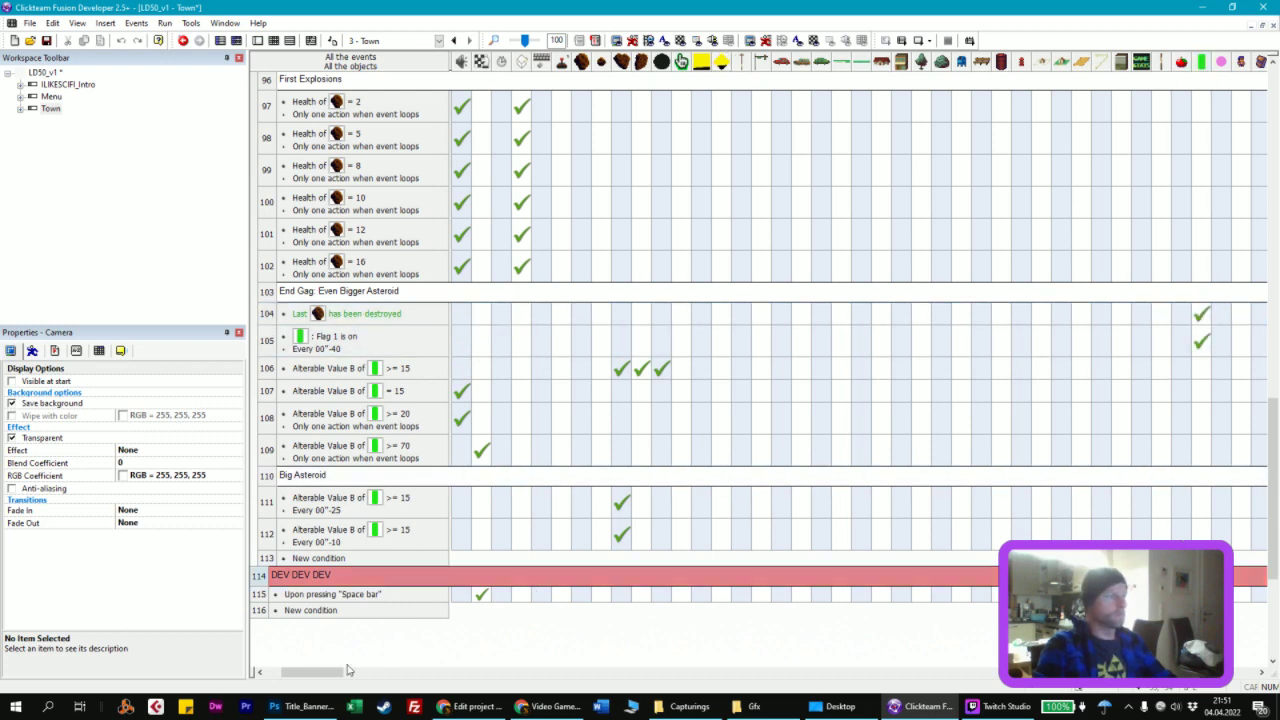
left_click_drag(319, 673, 660, 686)
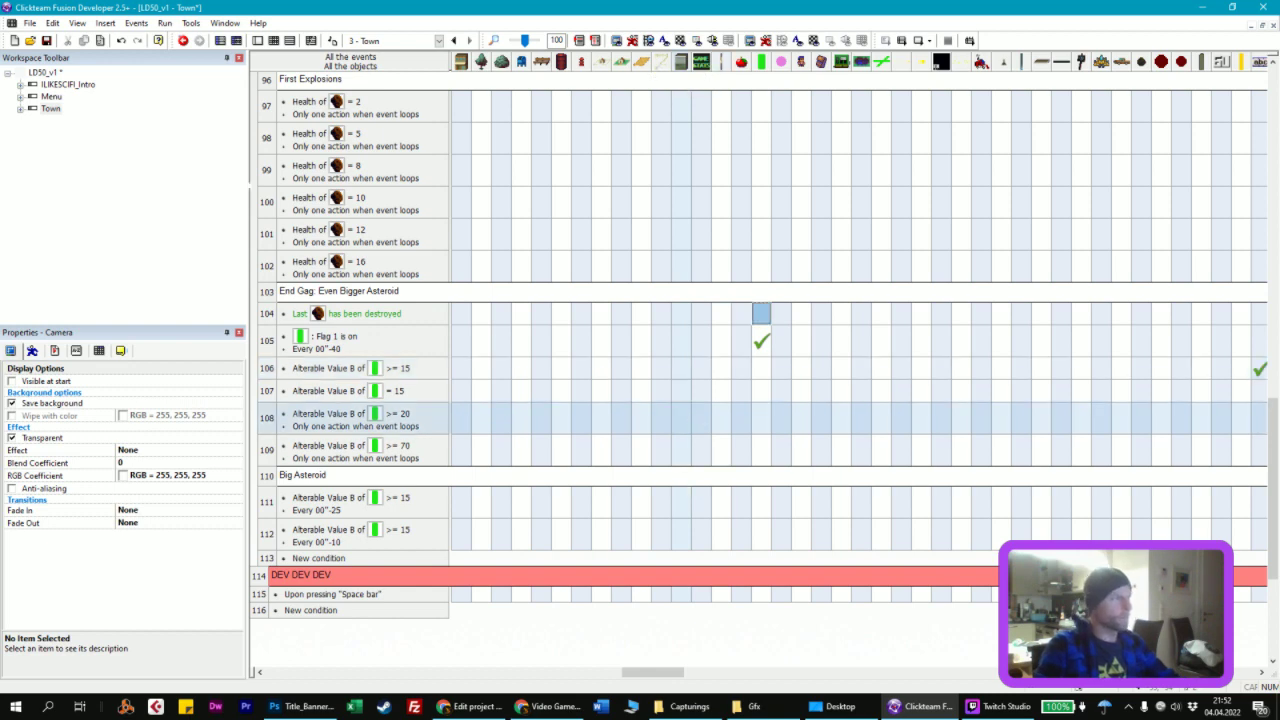
Step: Return to the Town frame layout and set the initial value of Counter_Laser to 5
key("ctrl+m")
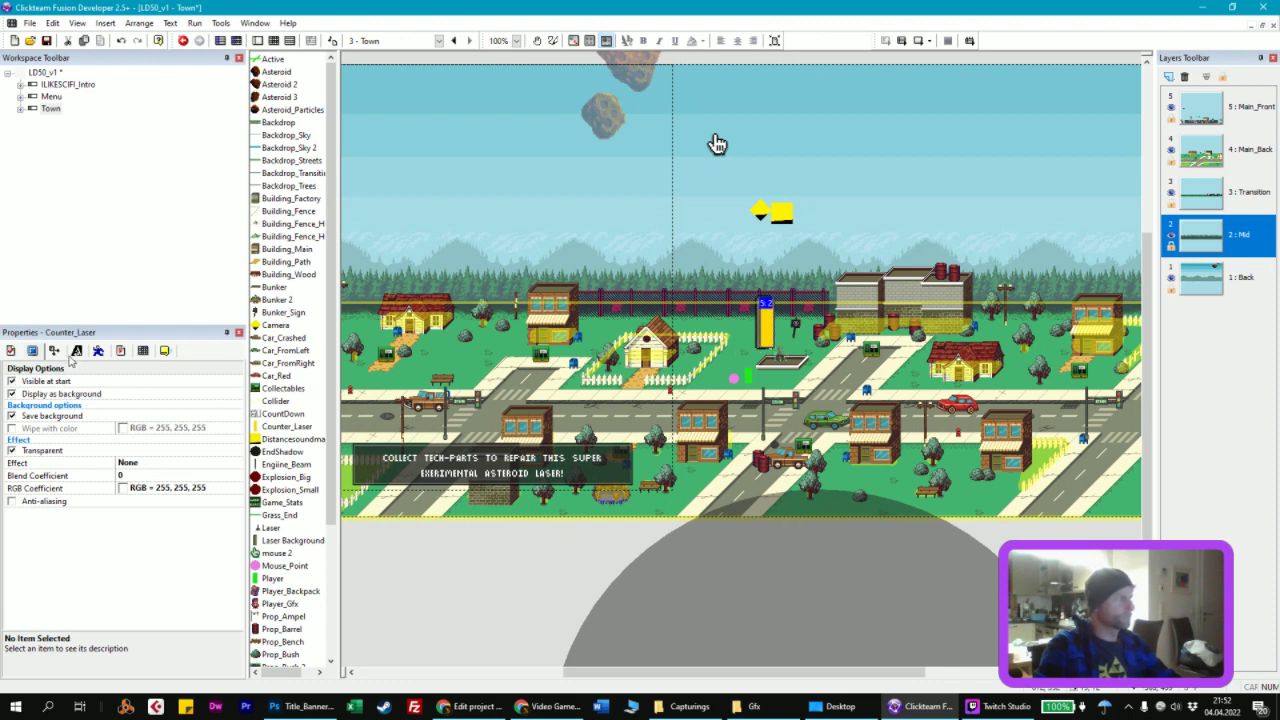
left_click(32, 351)
left_click(121, 389)
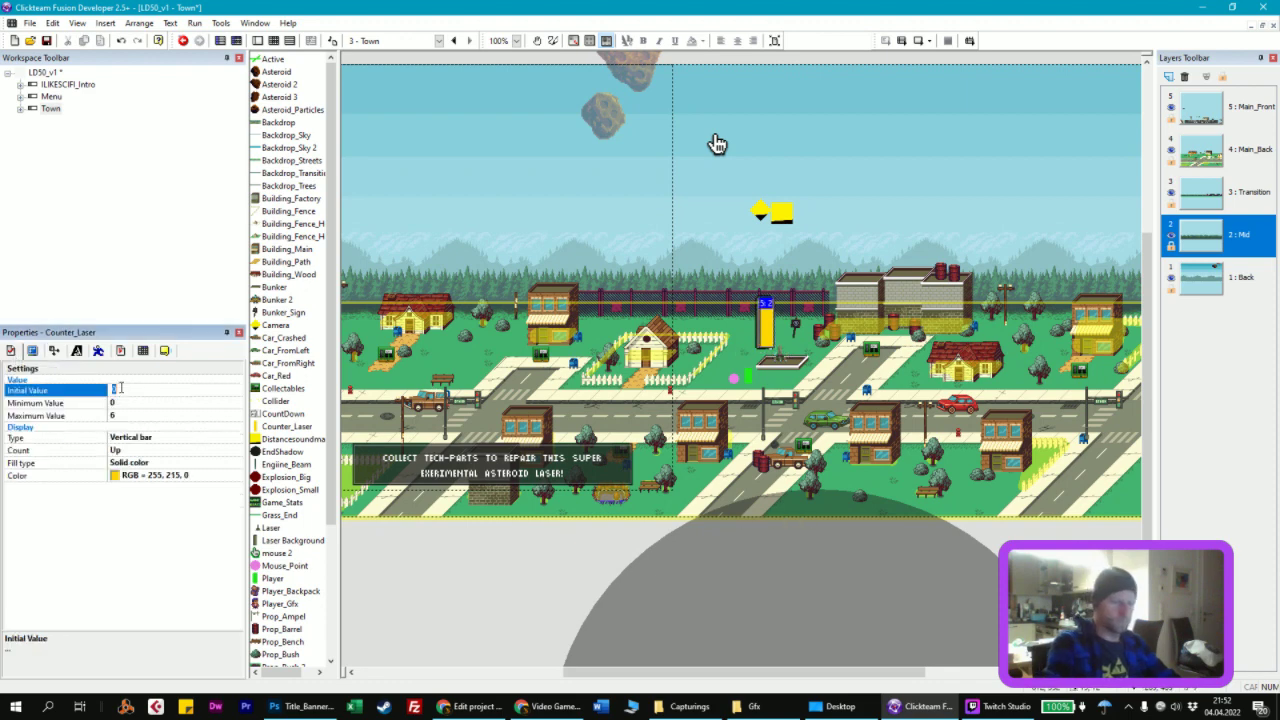
type("5")
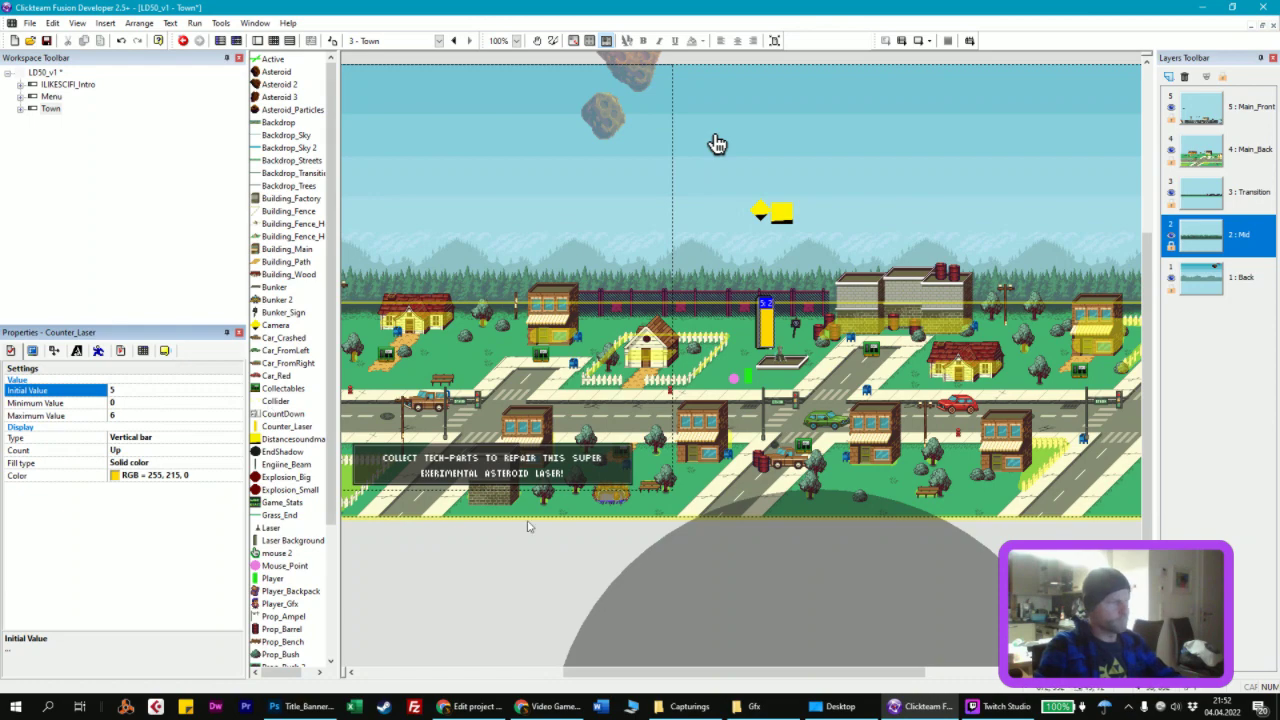
Step: Test-run the Town frame, deliver one tech part to fire the asteroid laser, walk the player around and close the game
key("F7")
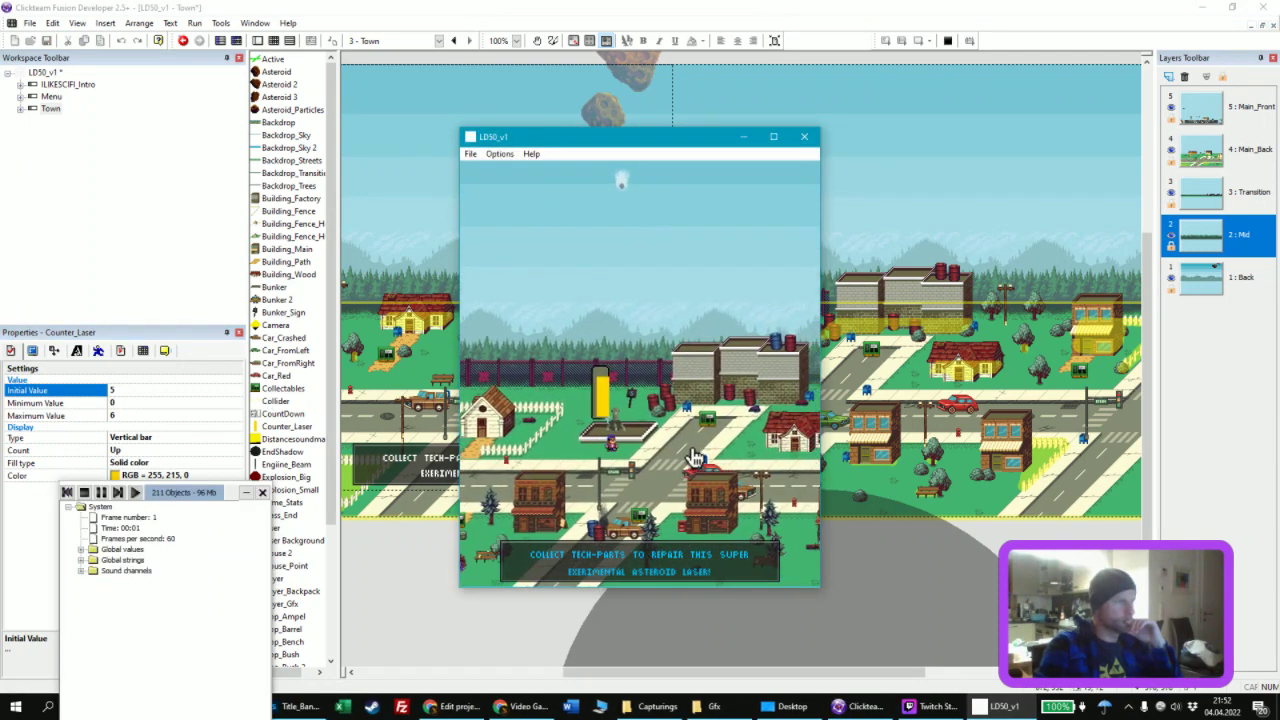
key("Right")
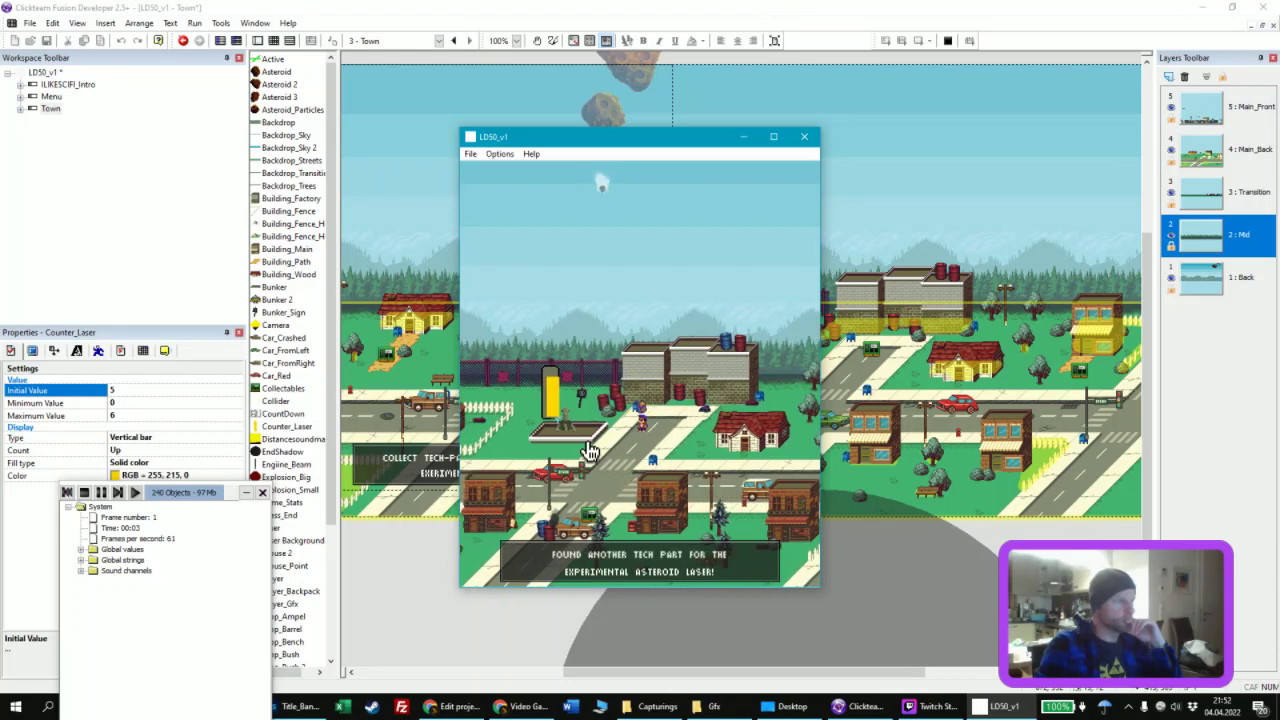
key("Left")
key("Left")
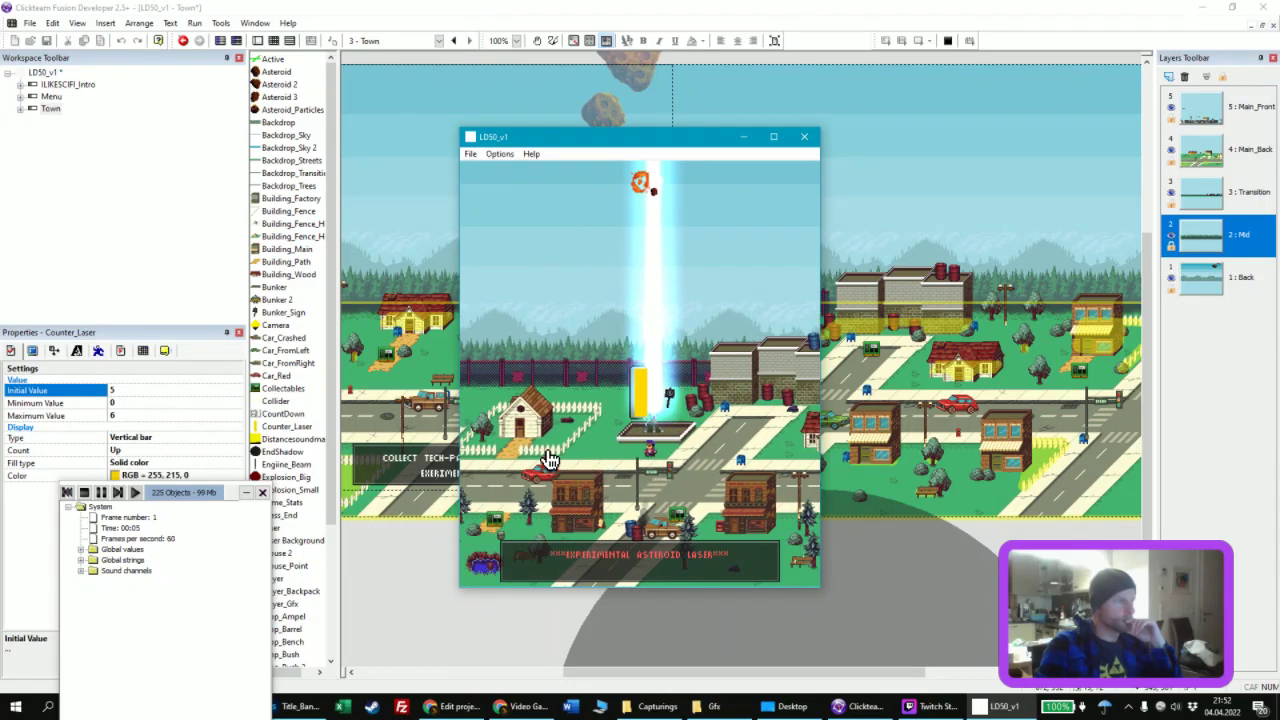
key("Right")
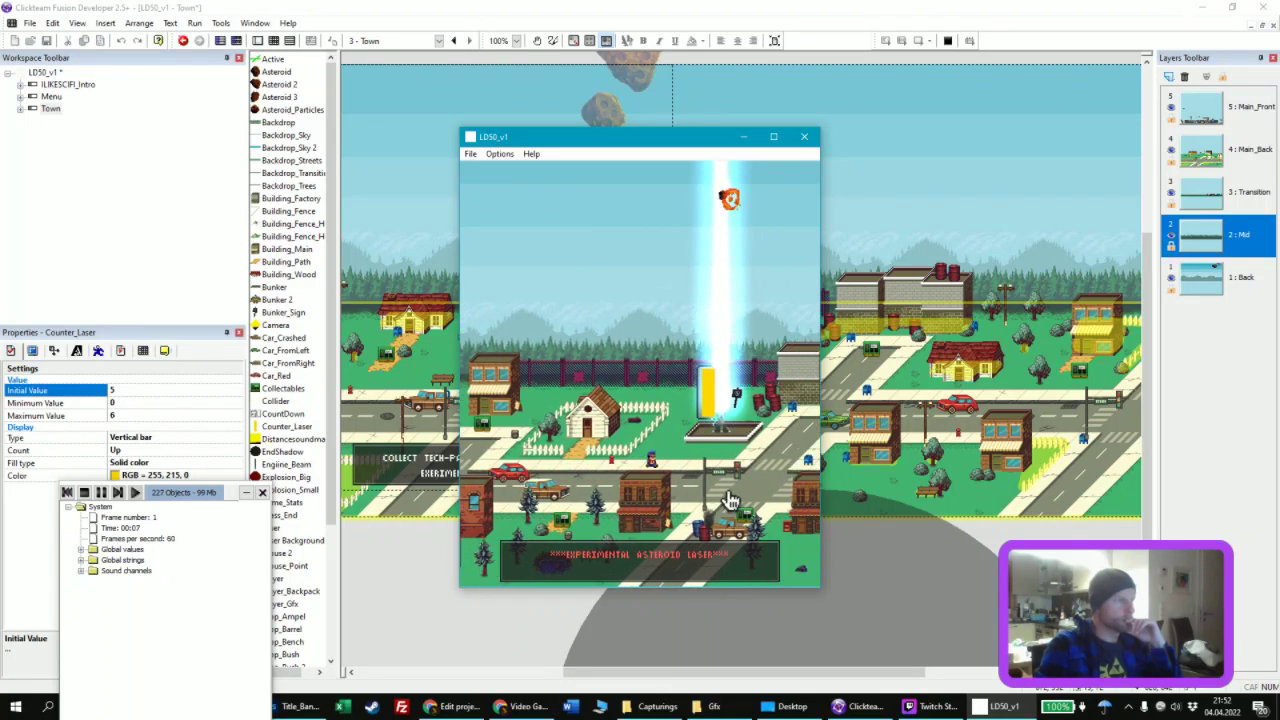
key("Right")
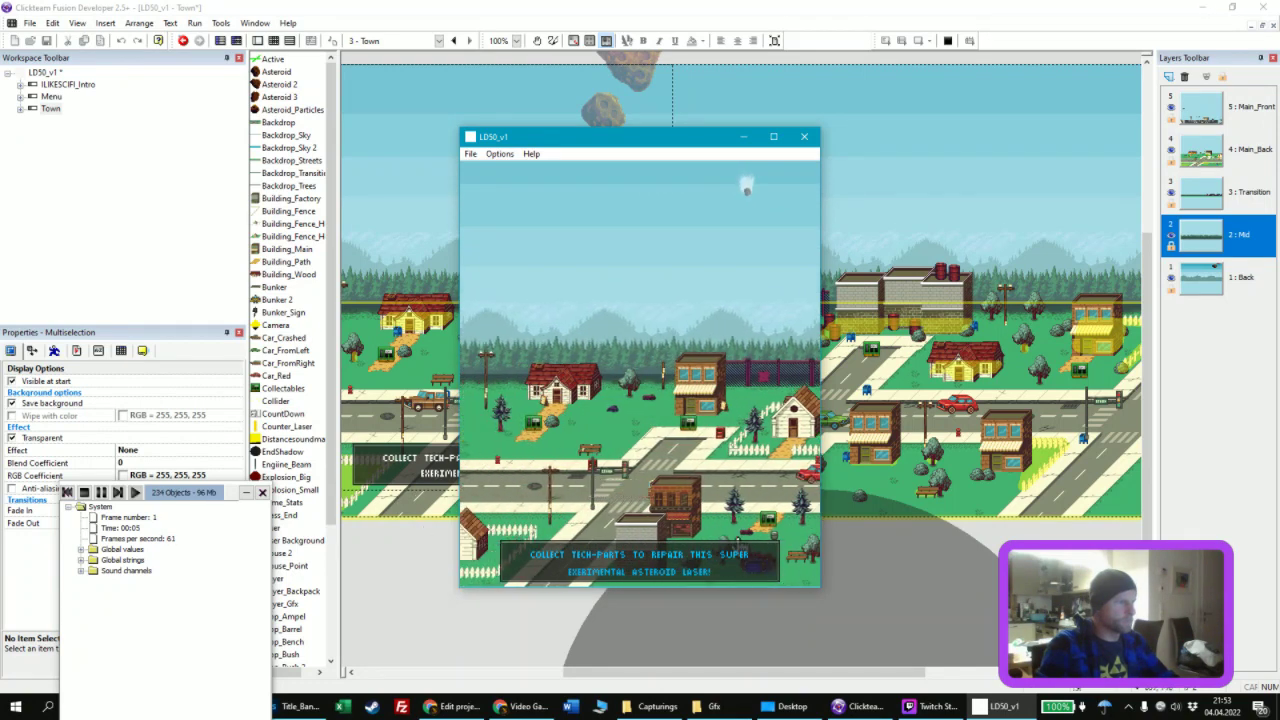
key("alt+F4")
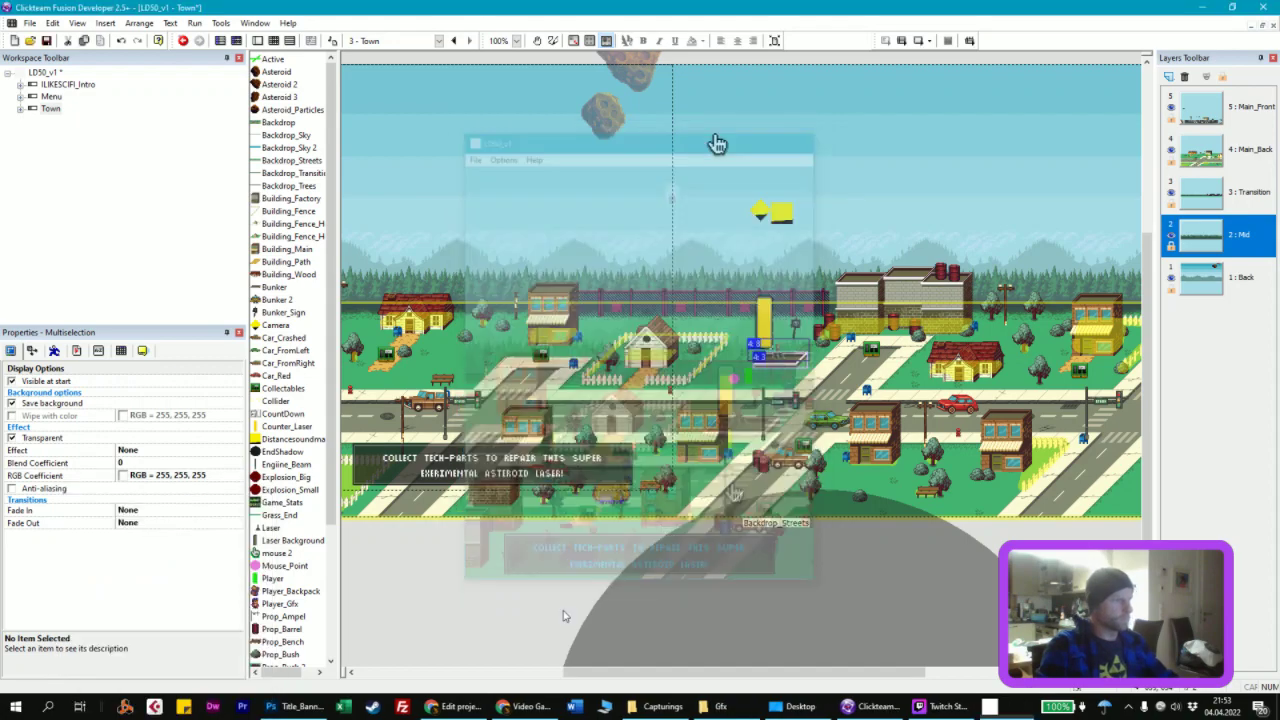
Step: Switch to Photoshop and save the layered 2022-04-04 title document as the Photoshop file Super2Late_Title with compatibility maximised
left_click(300, 706)
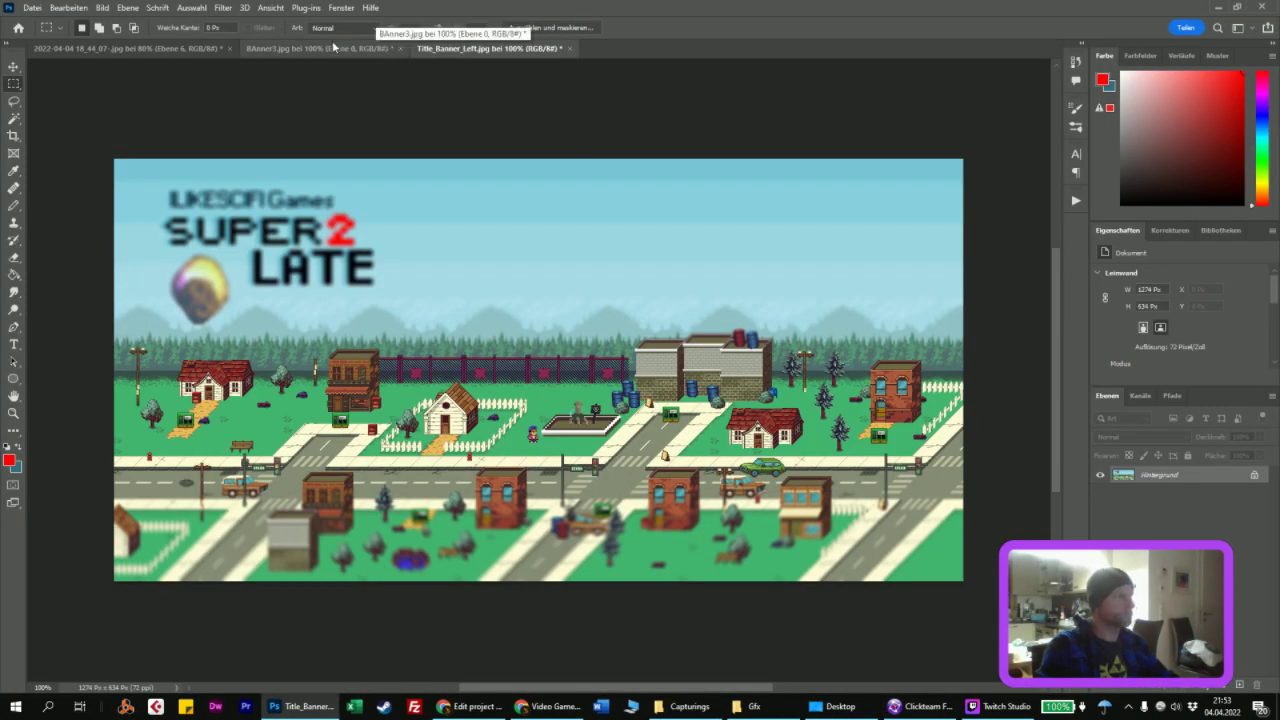
left_click(376, 47)
left_click(187, 48)
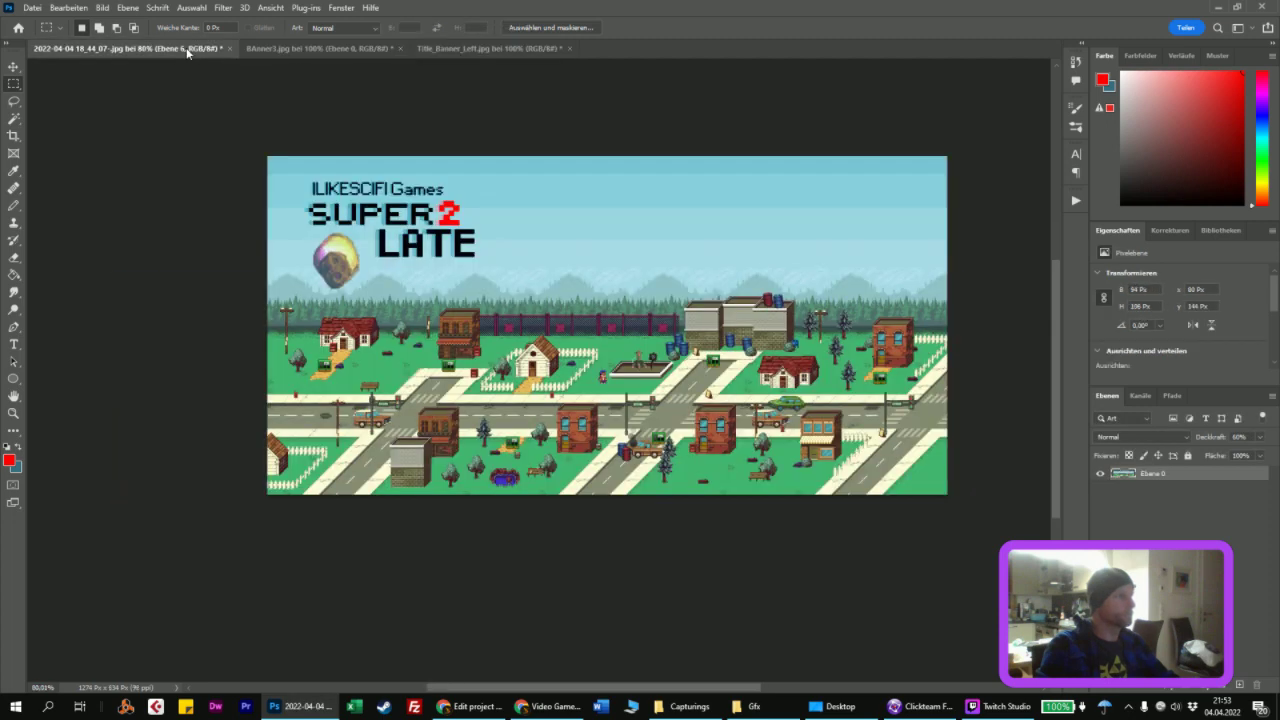
left_click(32, 8)
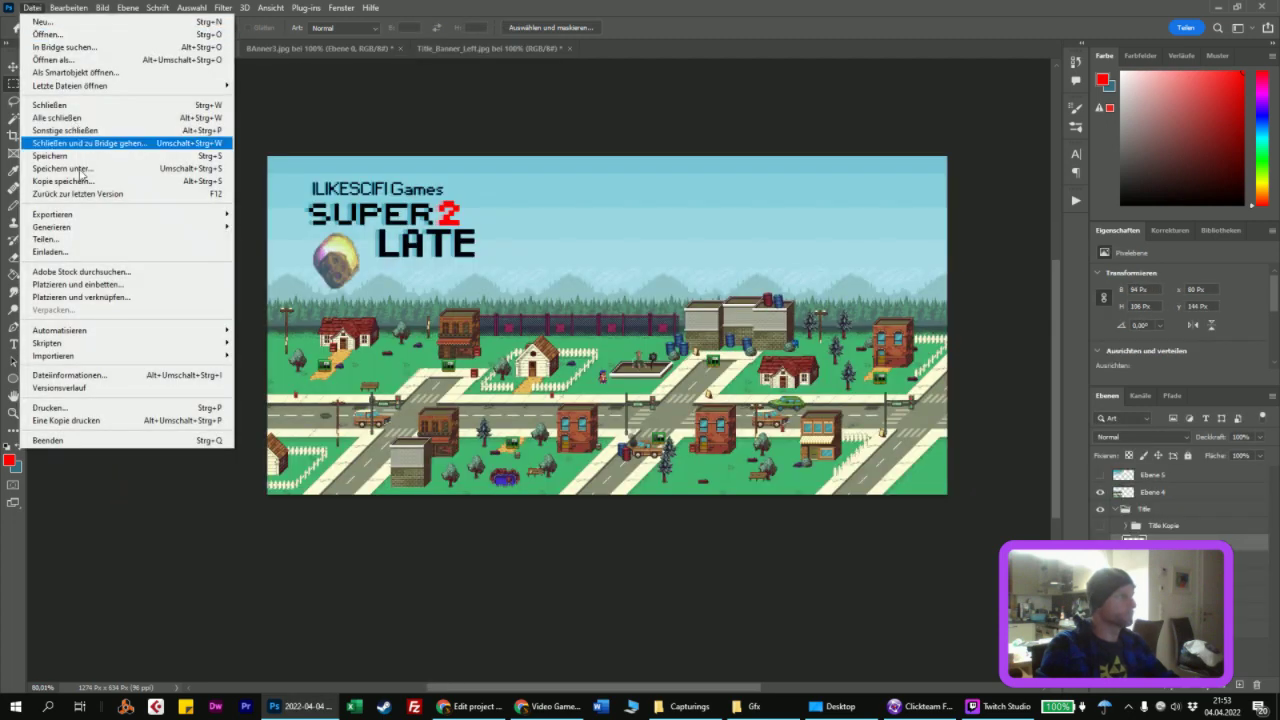
left_click(79, 156)
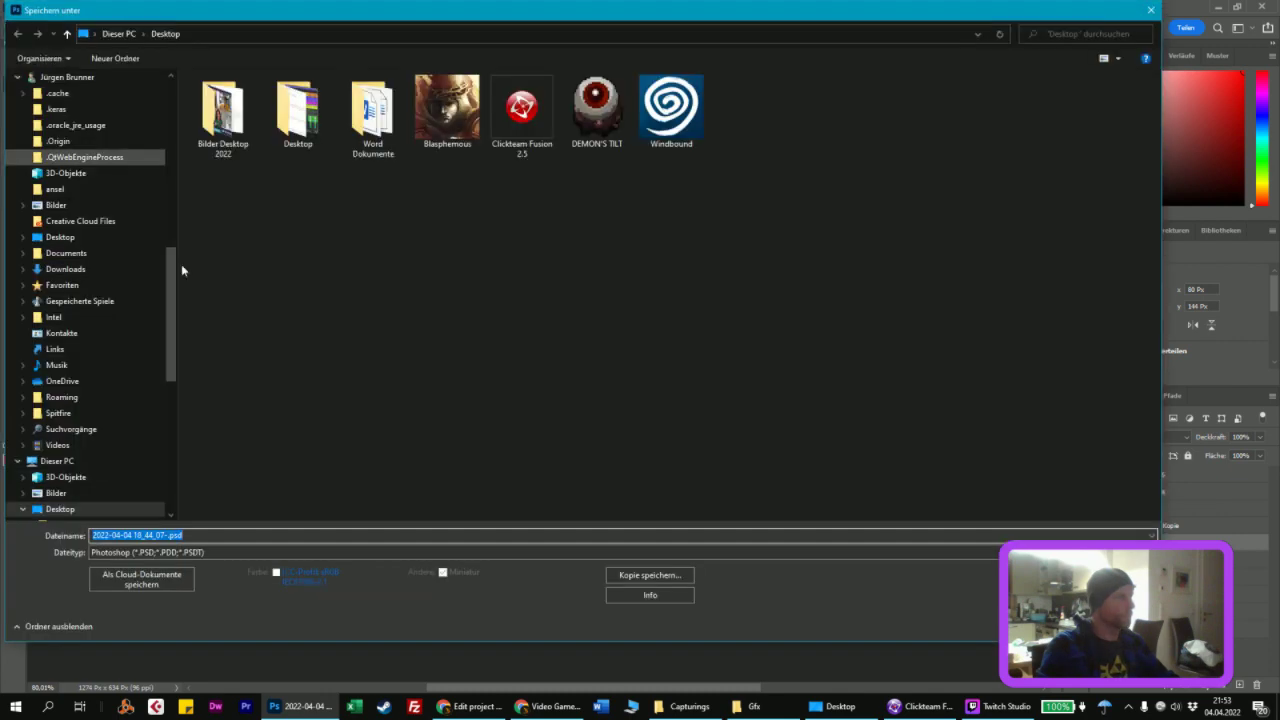
type("Supe")
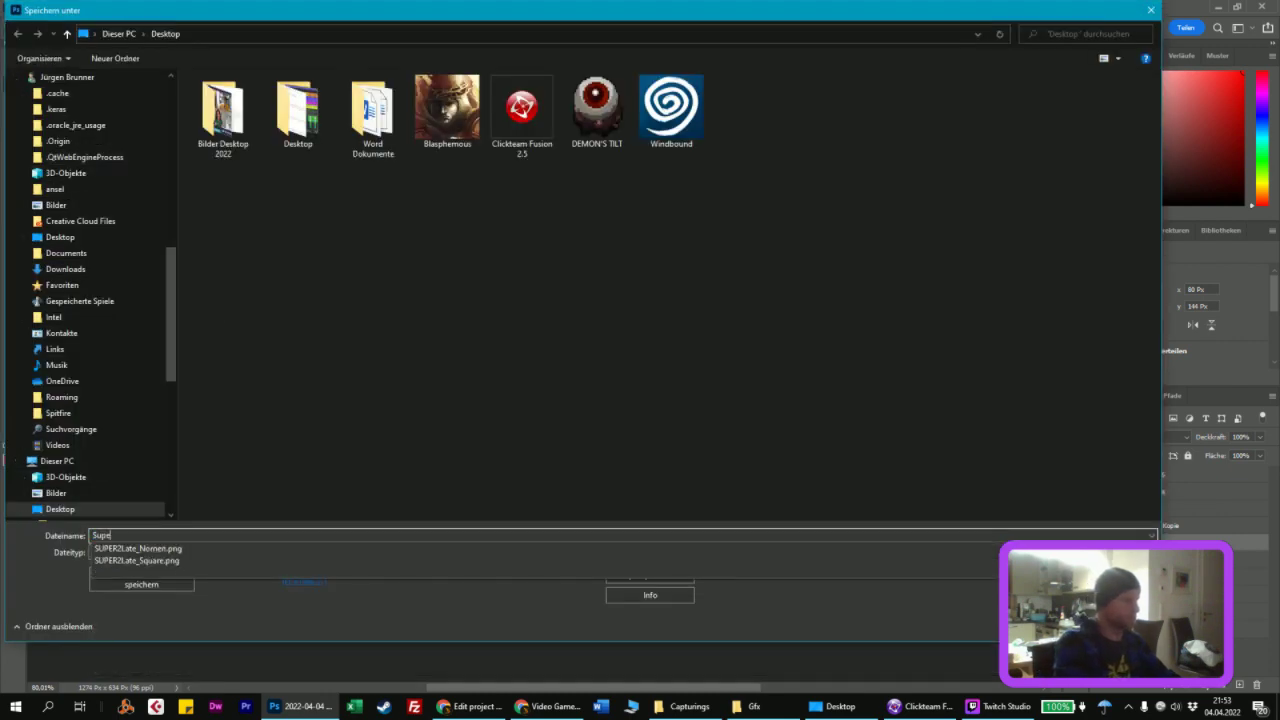
type("r2Late")
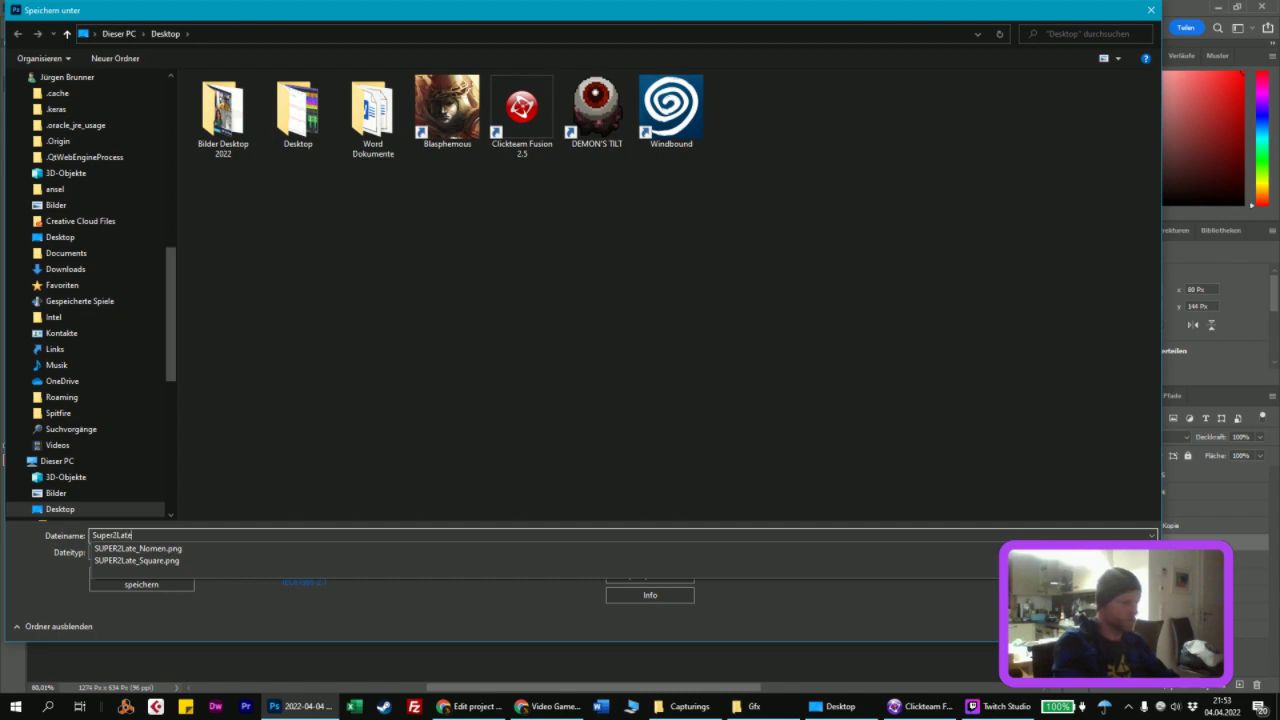
type("_Title")
key("Return")
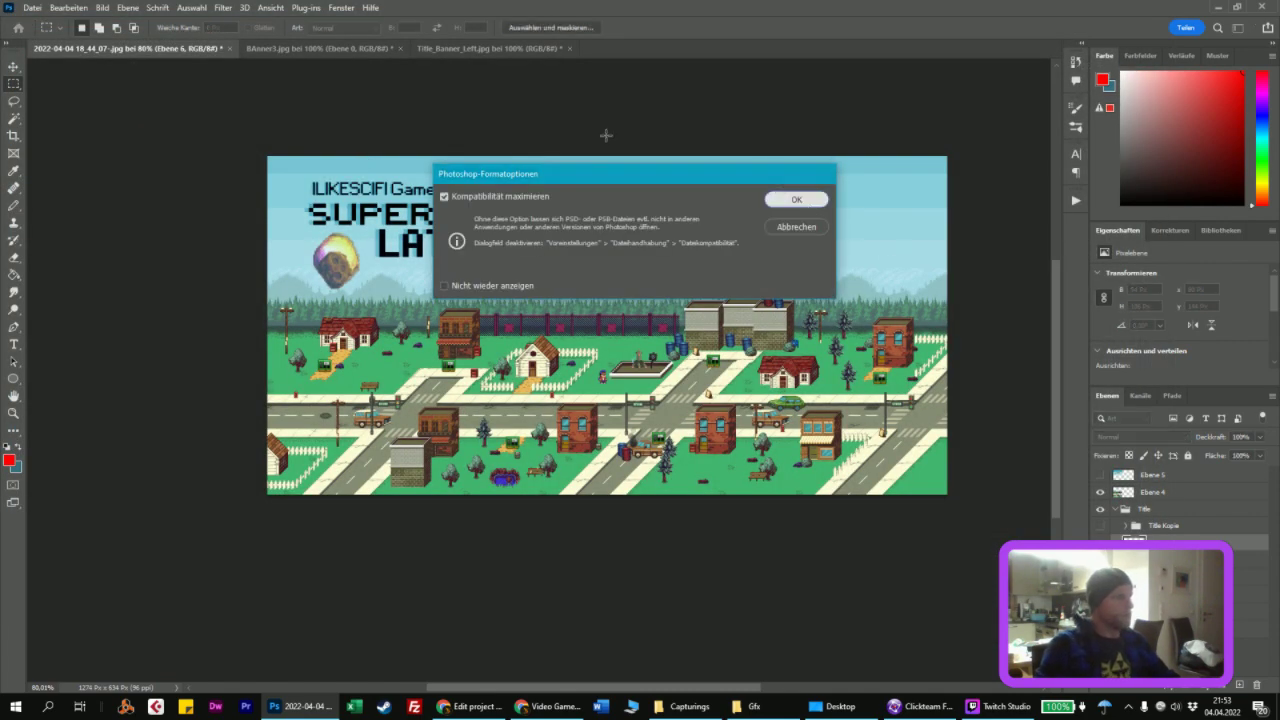
left_click(805, 202)
Step: In Super2Late_Title.psd, identify the layer Ebene 4 by toggling its visibility and move it down directly above the town background layer
left_click(499, 49)
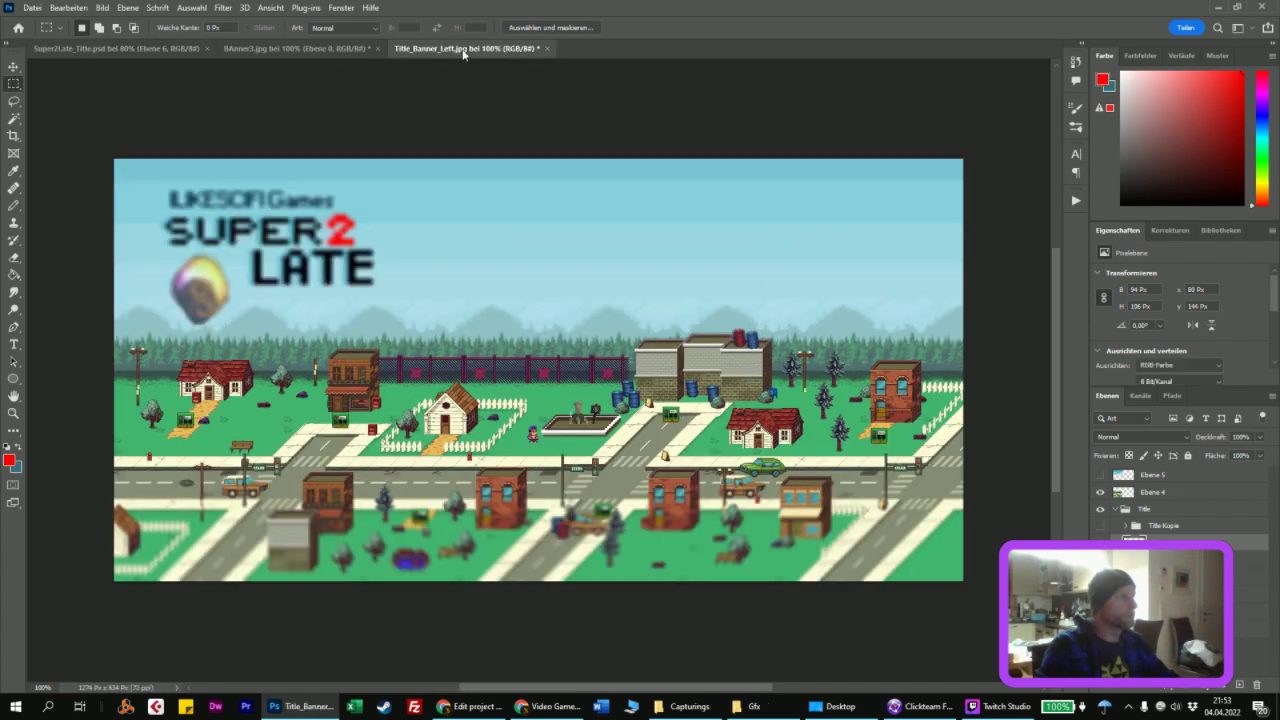
left_click(175, 52)
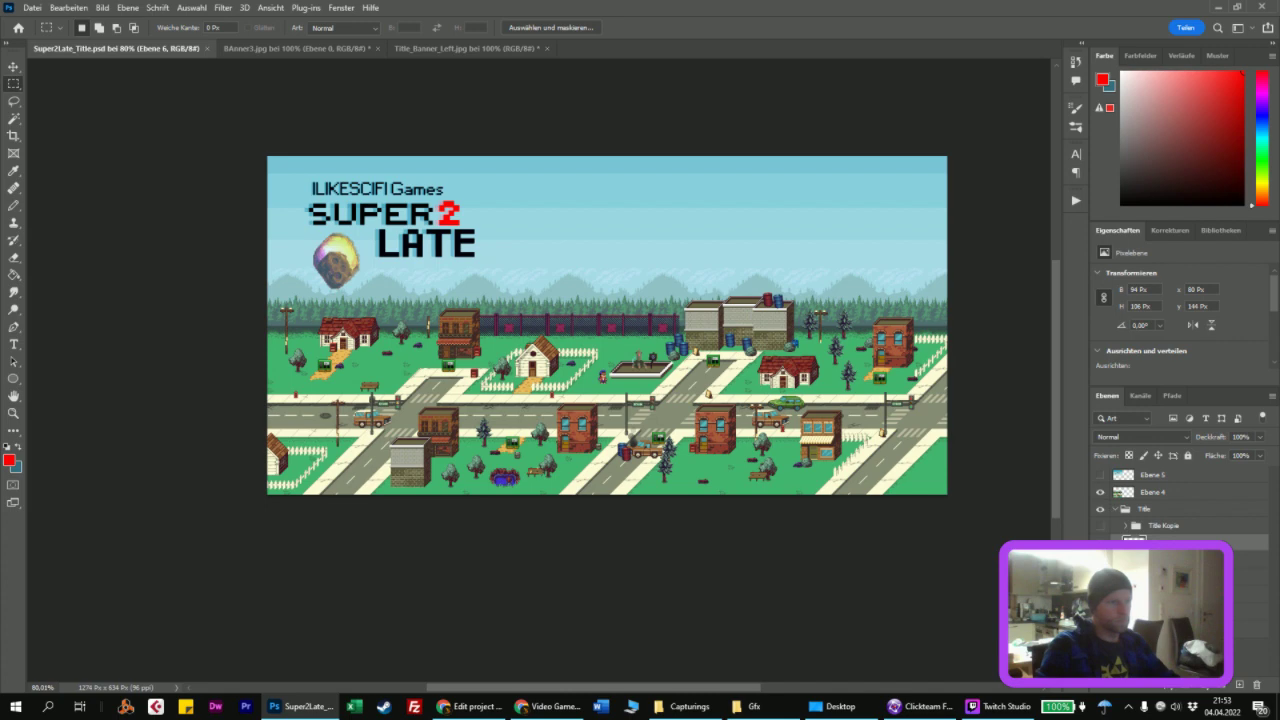
left_click(1160, 628)
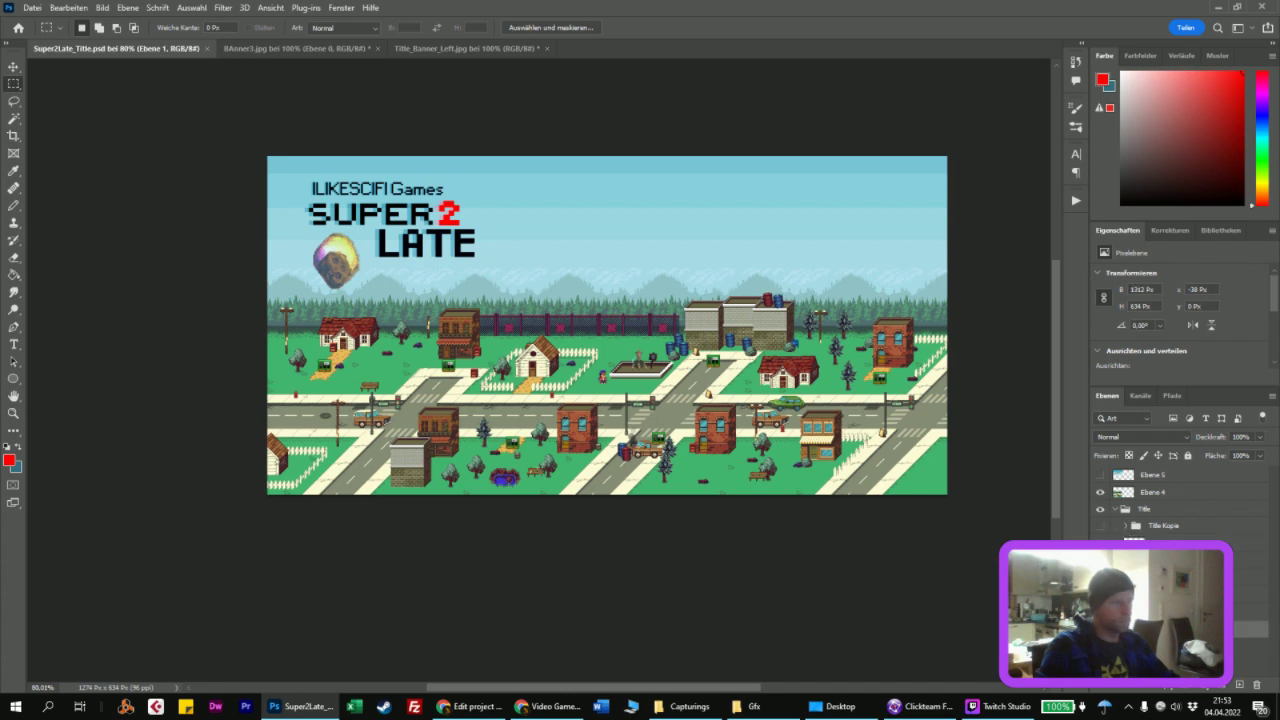
key("v")
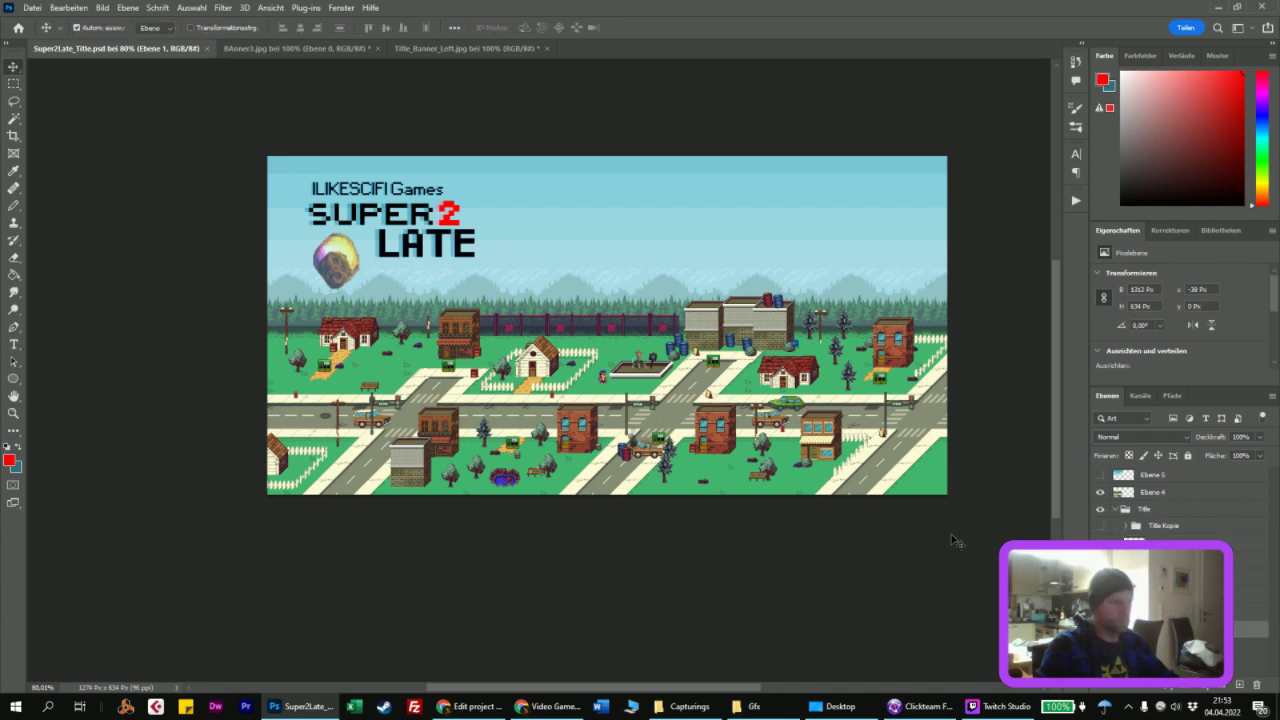
left_click(1099, 495)
left_click(1099, 495)
left_click(1152, 494)
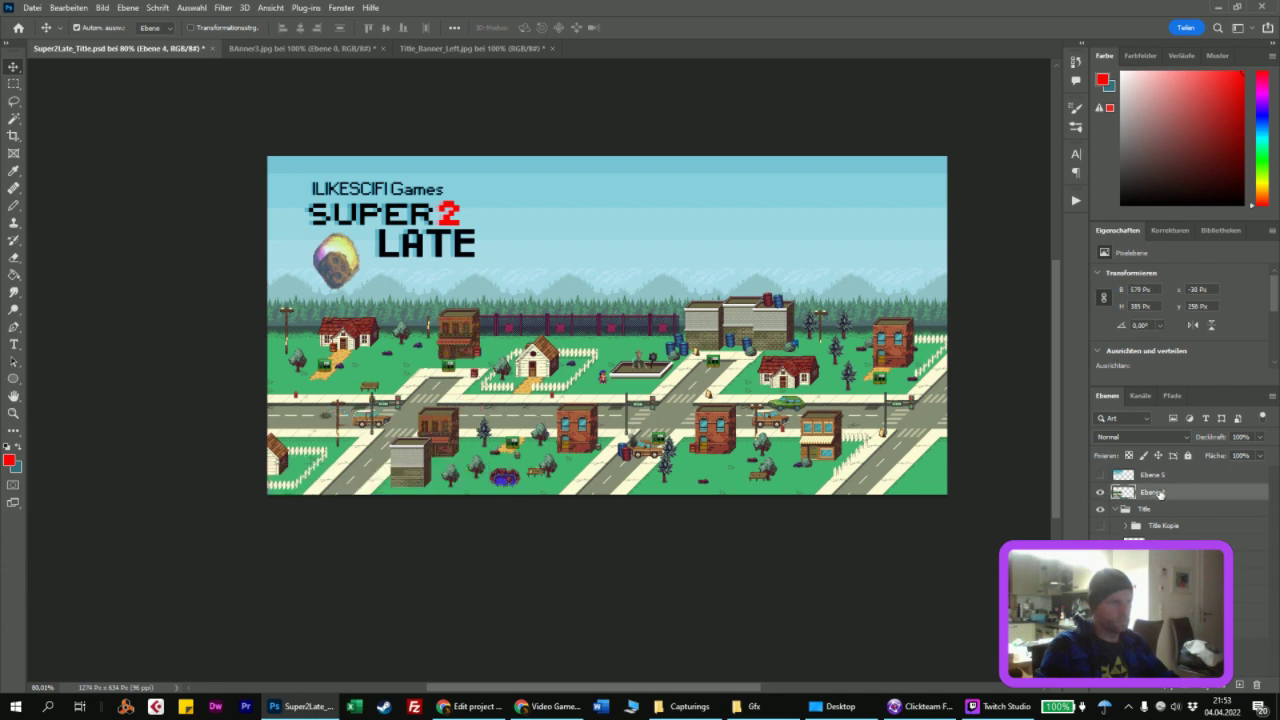
left_click_drag(1180, 572, 1180, 608)
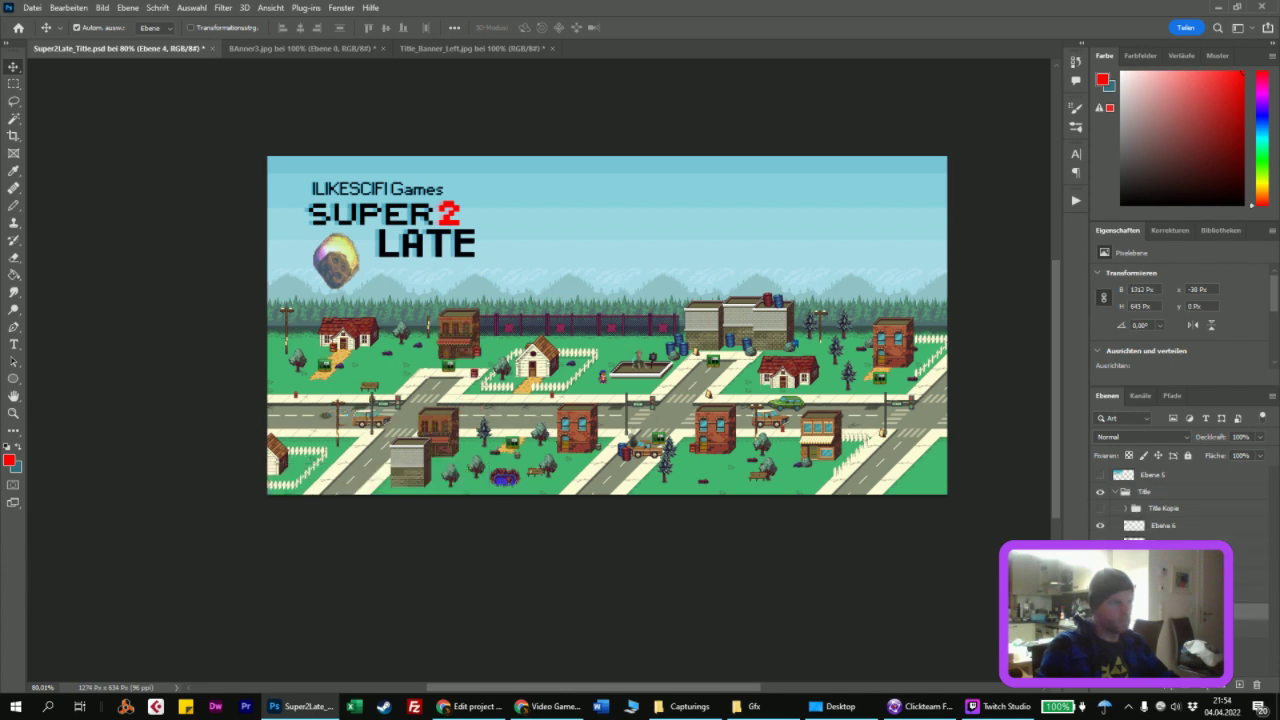
Step: Link the two town scene layers and merge them into a single layer
right_click(1180, 608)
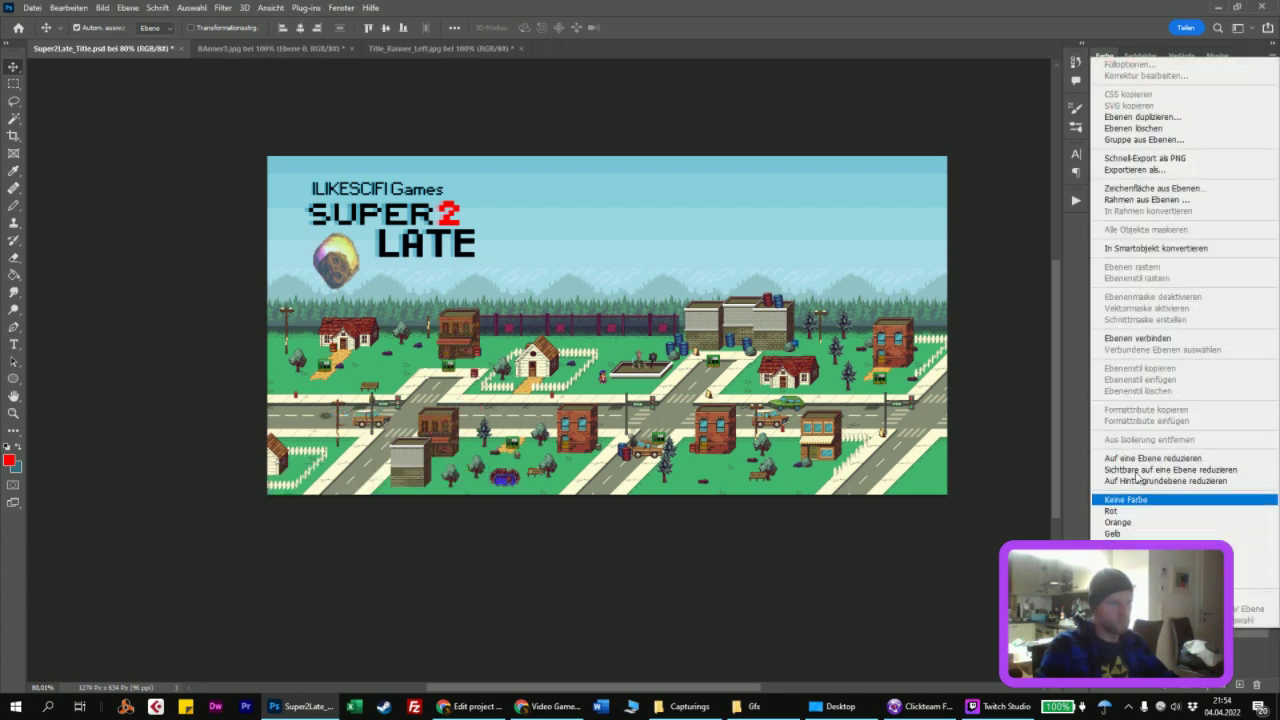
left_click(1140, 339)
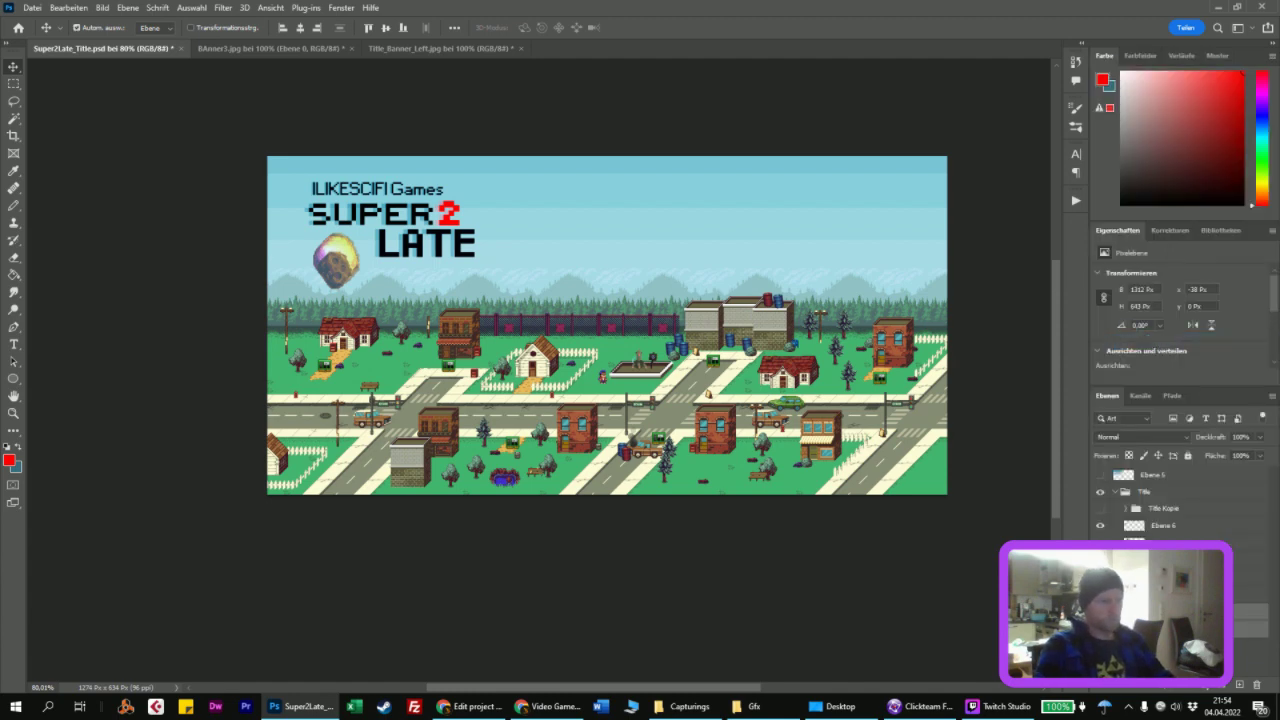
right_click(1105, 598)
left_click(1150, 447)
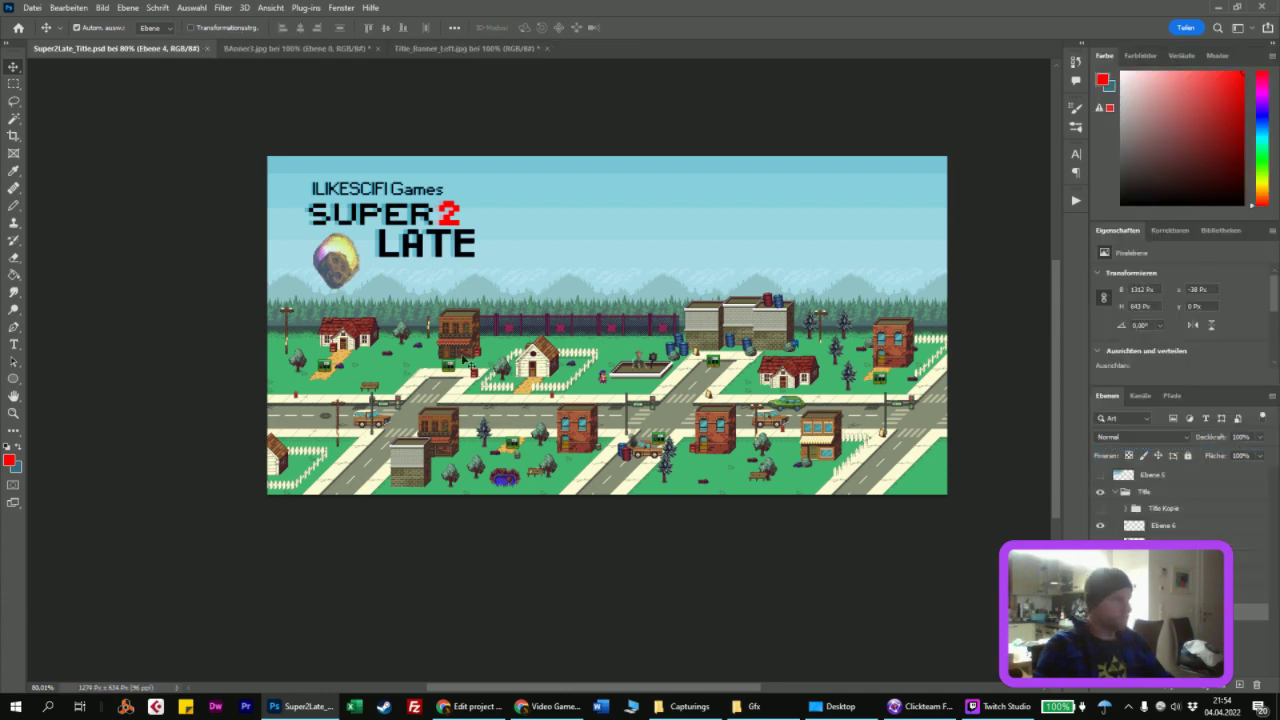
Step: Copy the merged town layer into Title_Banner_Left.jpg and place it at about X 34 px, Y -4 px
left_click_drag(488, 268, 463, 347)
left_click_drag(279, 270, 868, 222)
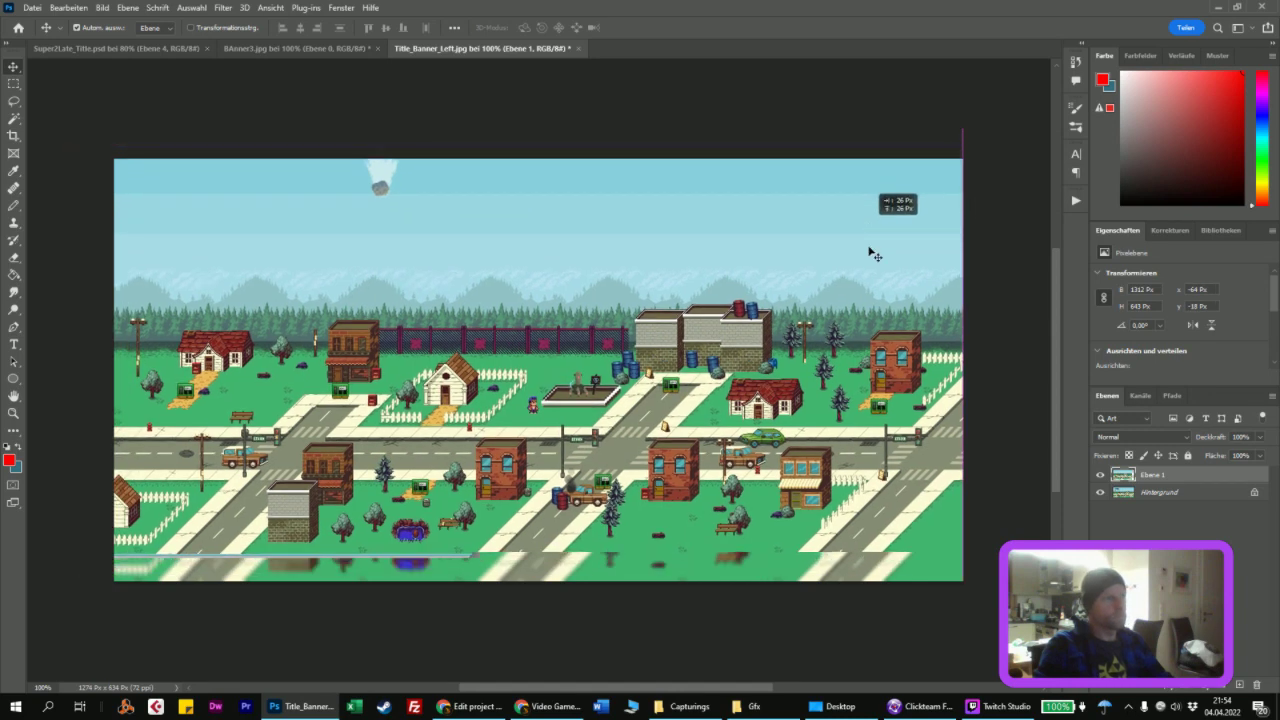
left_click_drag(868, 281, 922, 309)
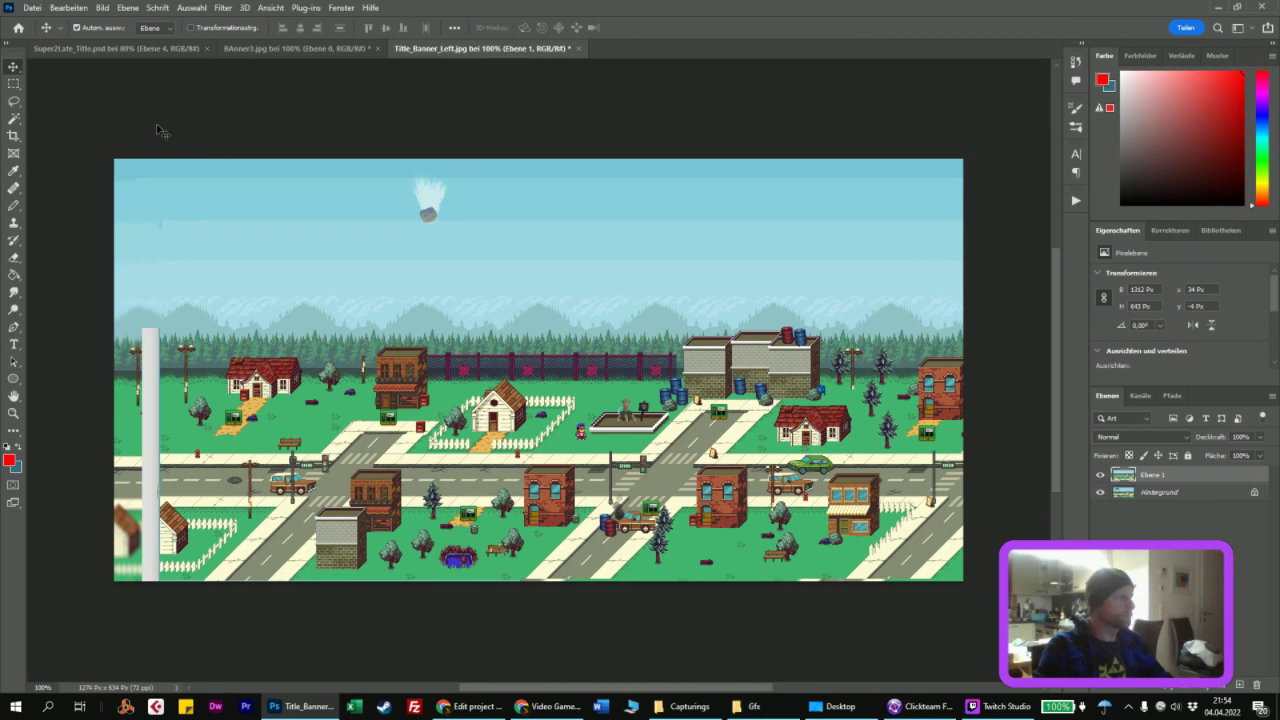
Step: Crop the banner to a rectangular selection of about 1196 x 627 px that excludes the uncovered strip beside the town image
left_click(14, 83)
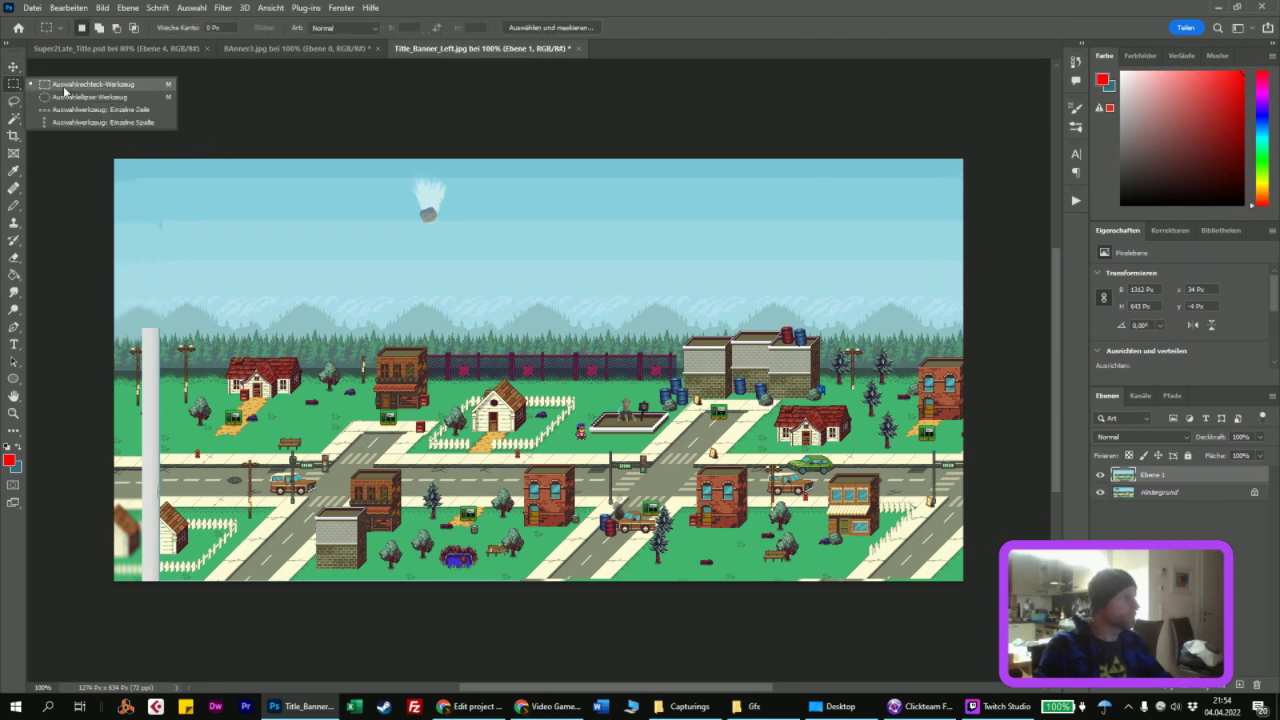
left_click(755, 162)
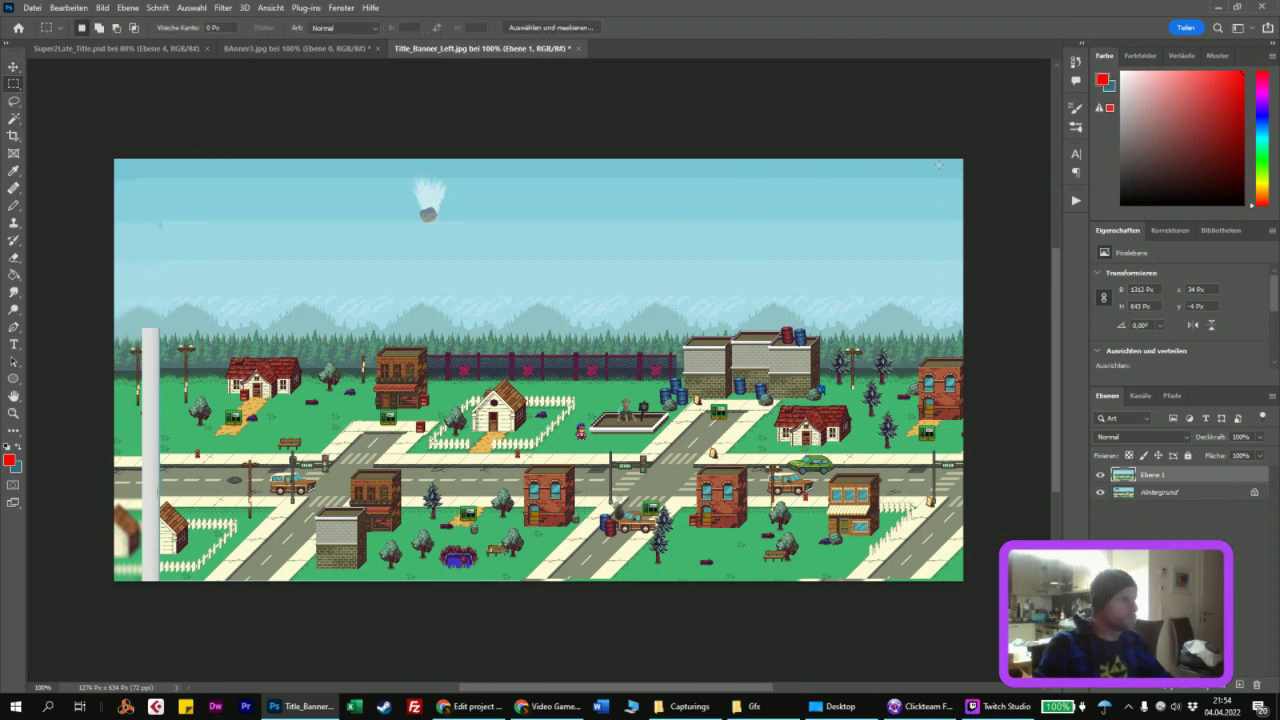
left_click_drag(984, 145, 108, 66)
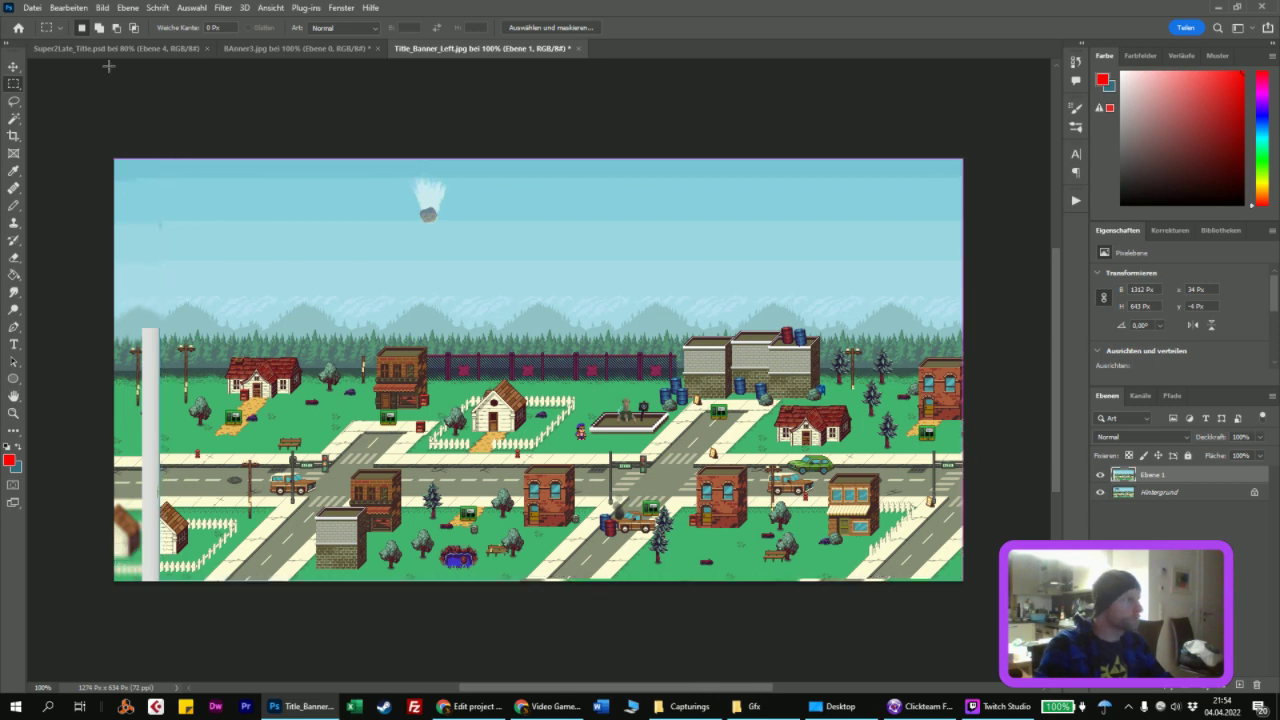
left_click(102, 8)
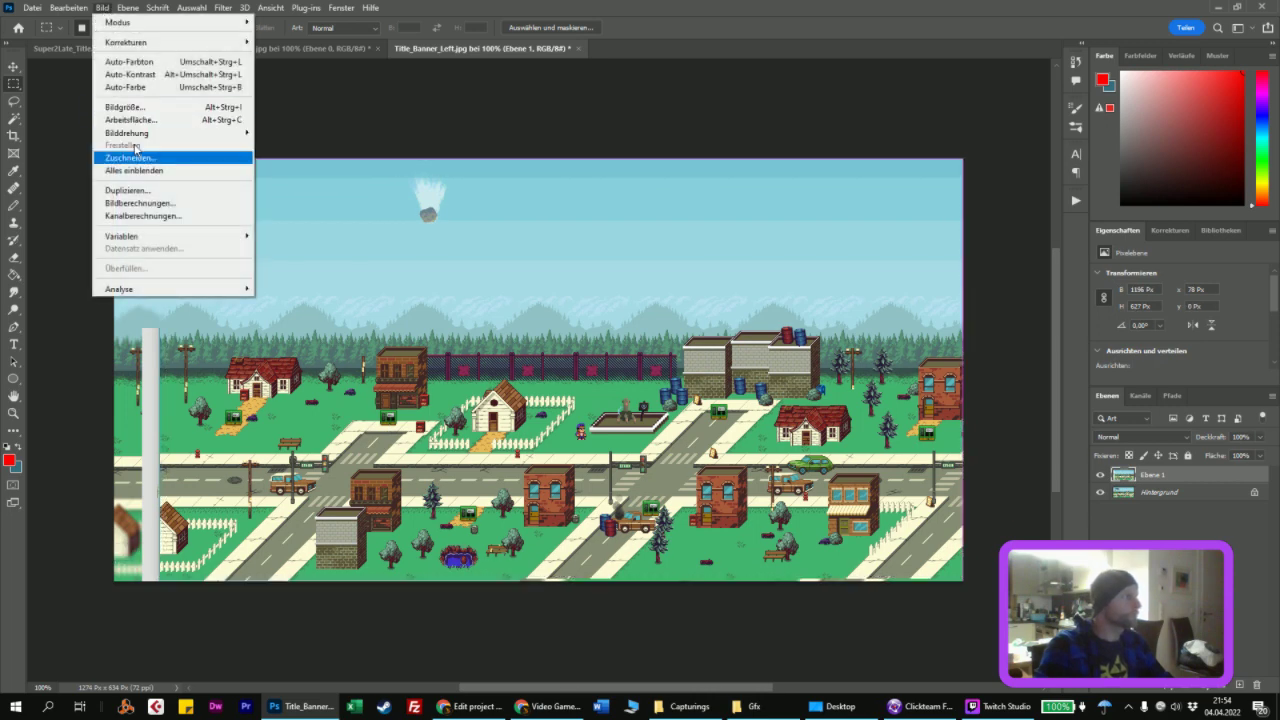
left_click(305, 133)
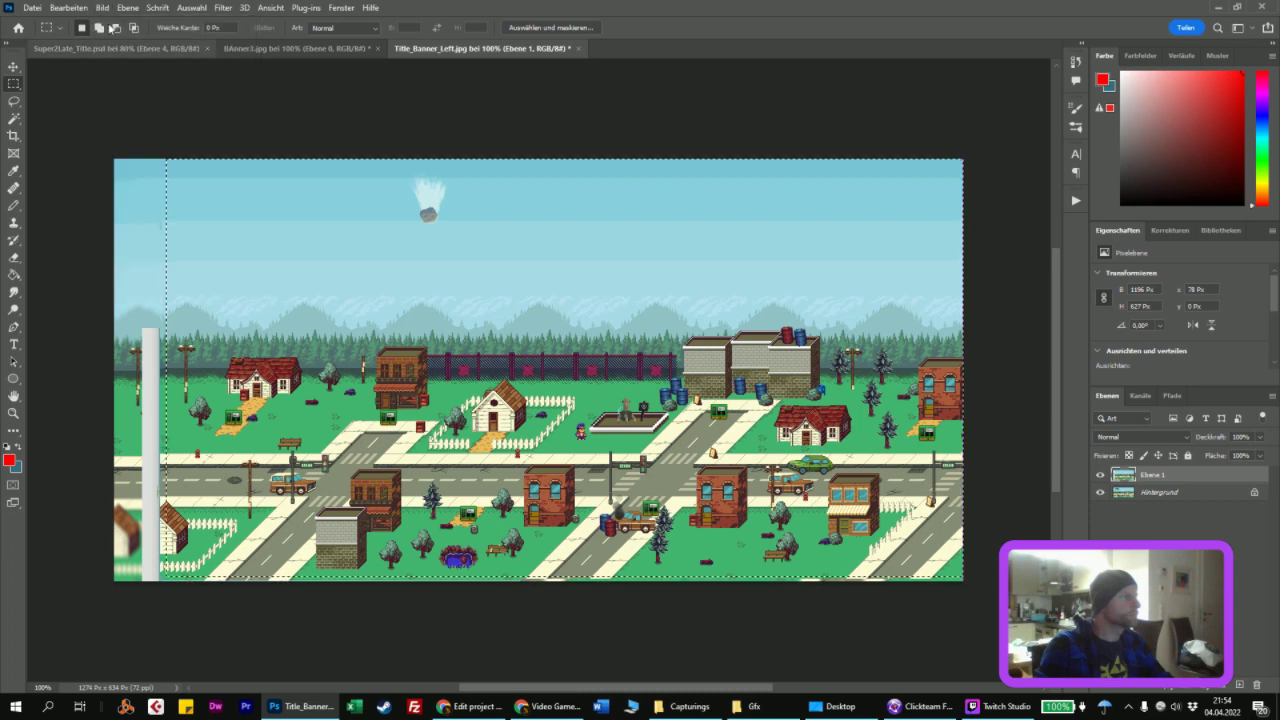
left_click(102, 8)
left_click(122, 145)
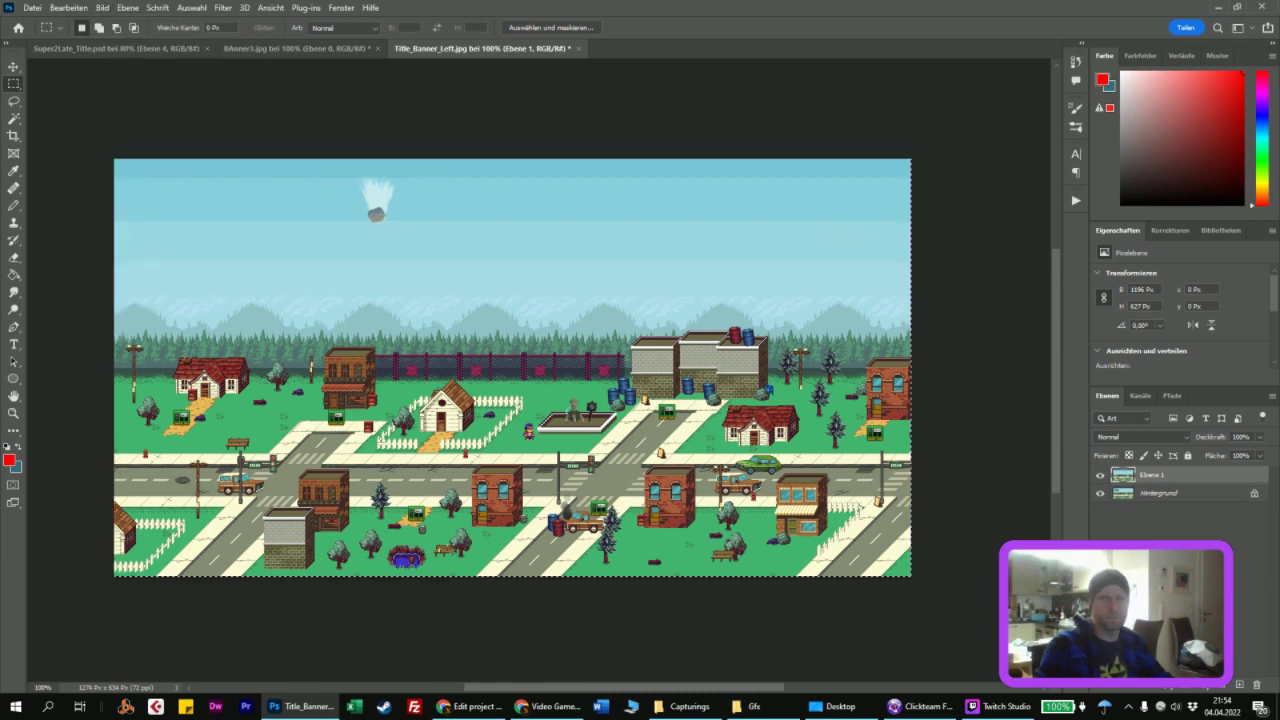
Step: Reapply the last Blur Gallery filter to the town layer Ebene 1
left_click(548, 708)
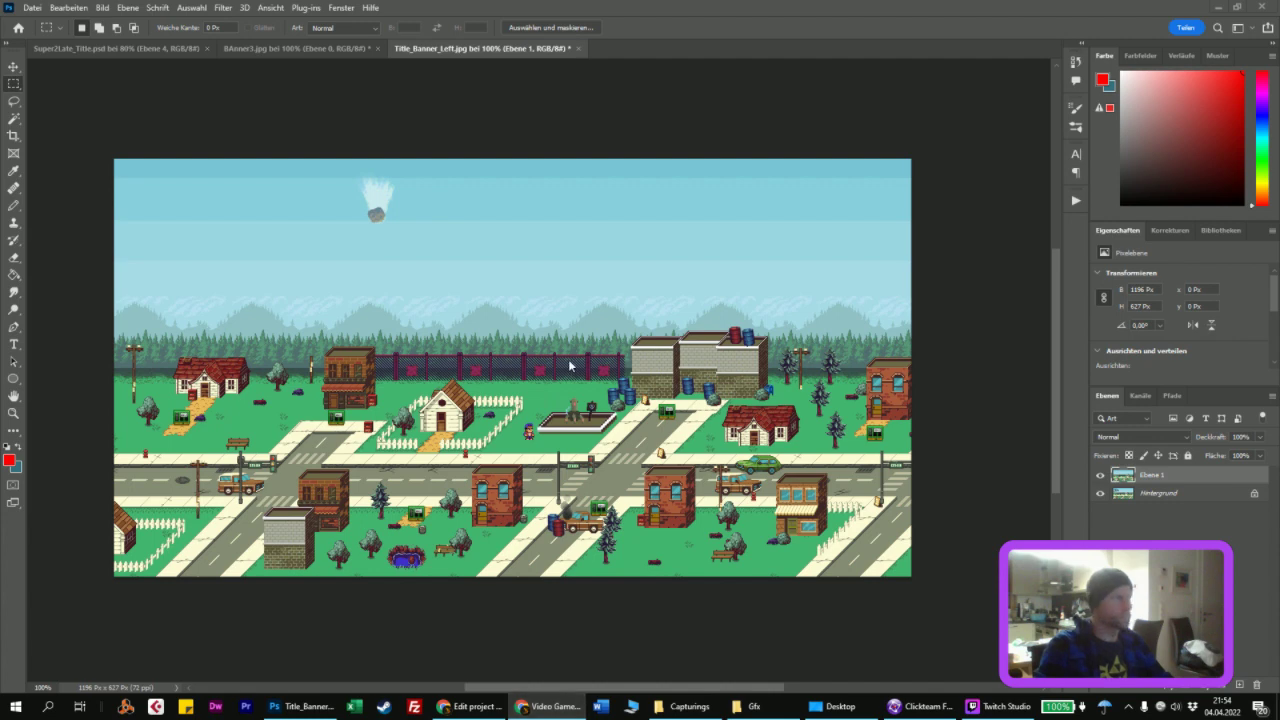
left_click(222, 8)
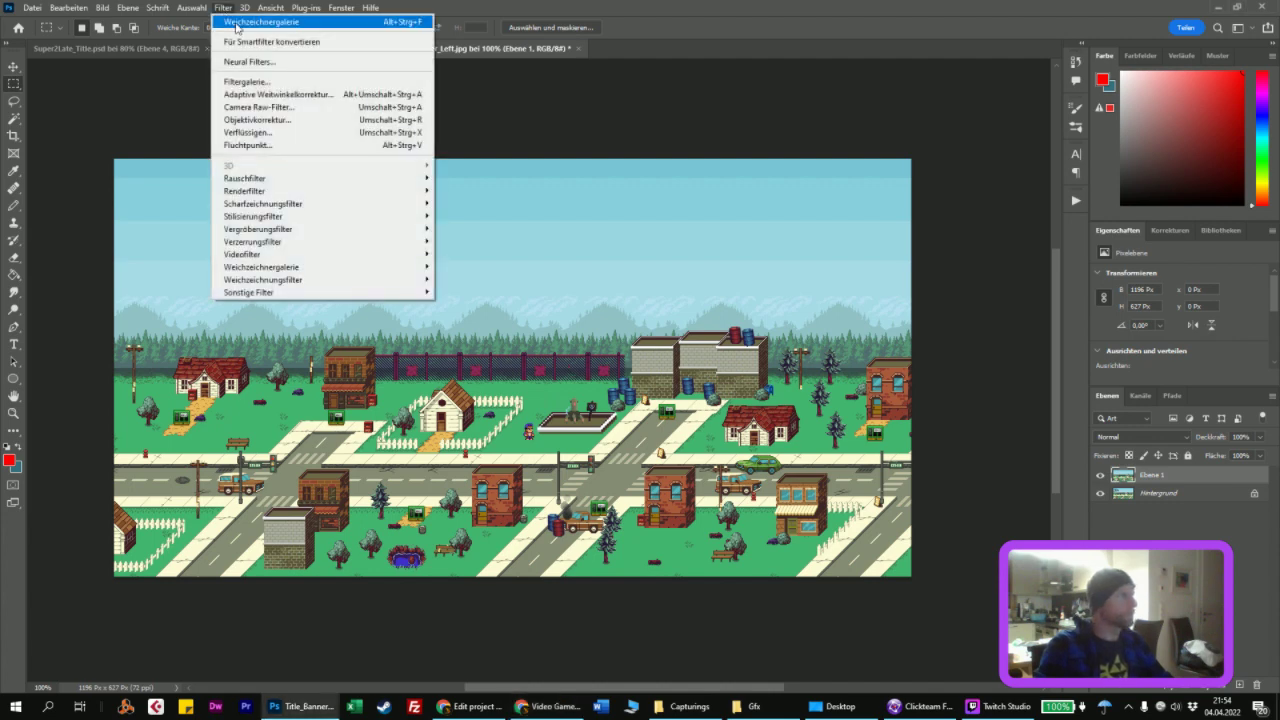
left_click(236, 23)
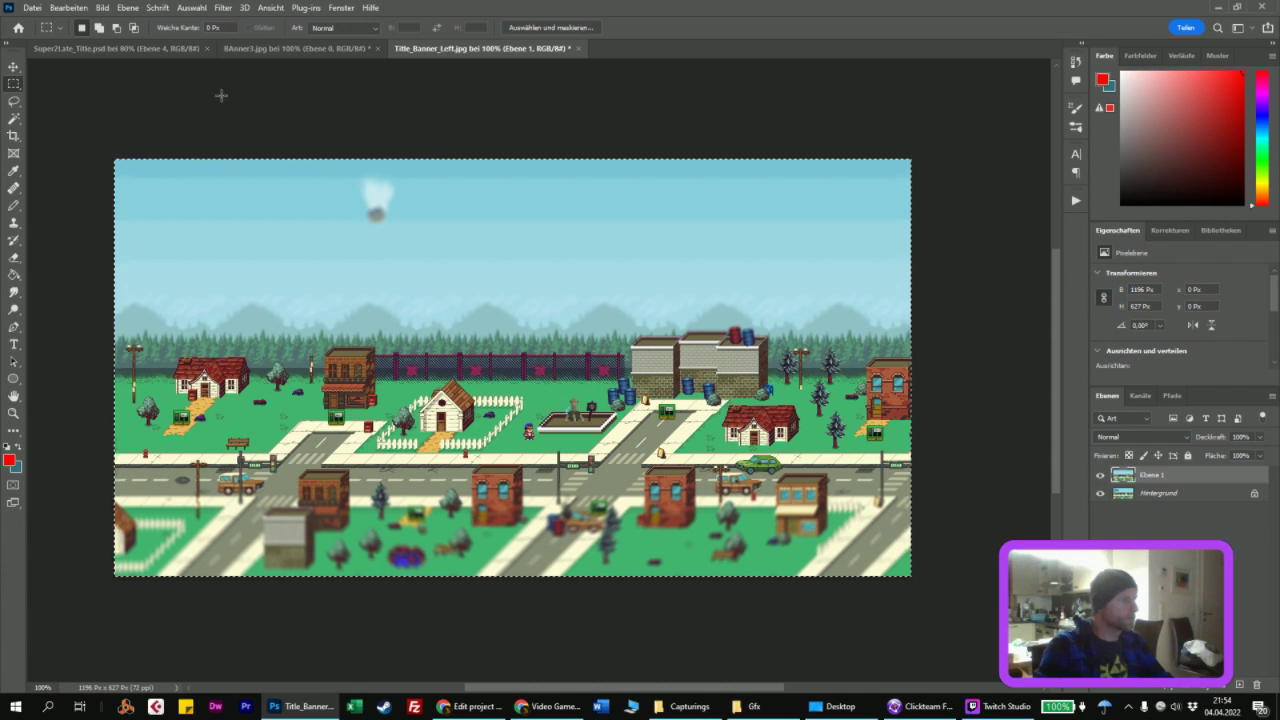
Step: Apply Auto Tone, Auto Contrast and Auto Color to the town layer, comparing the last correction by undoing and redoing it
left_click(270, 8)
mouse_move(248, 9)
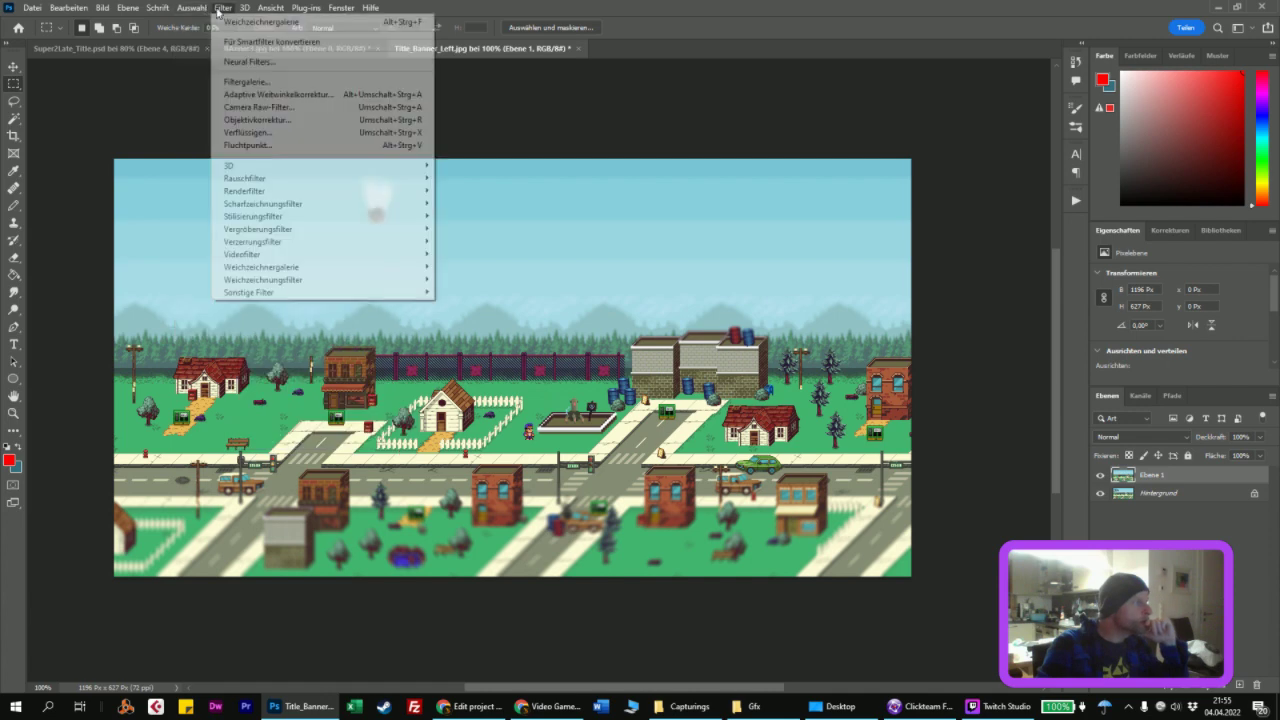
mouse_move(102, 9)
left_click(117, 61)
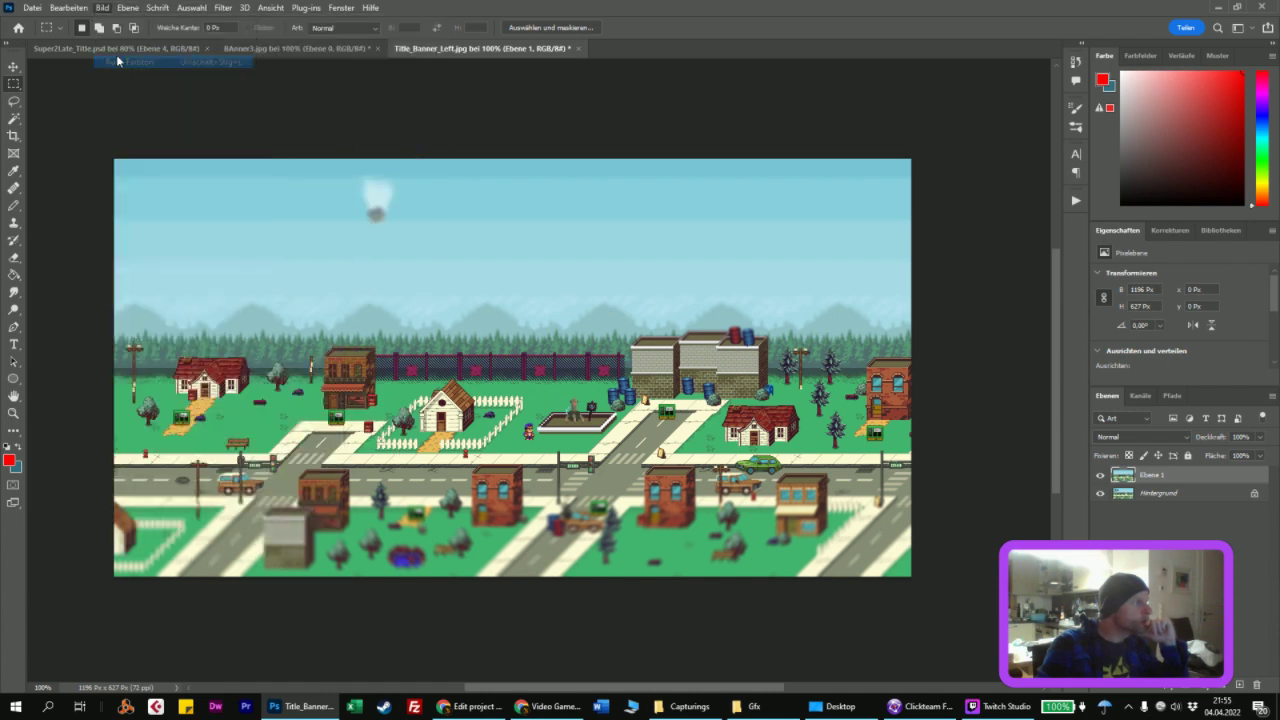
left_click(104, 8)
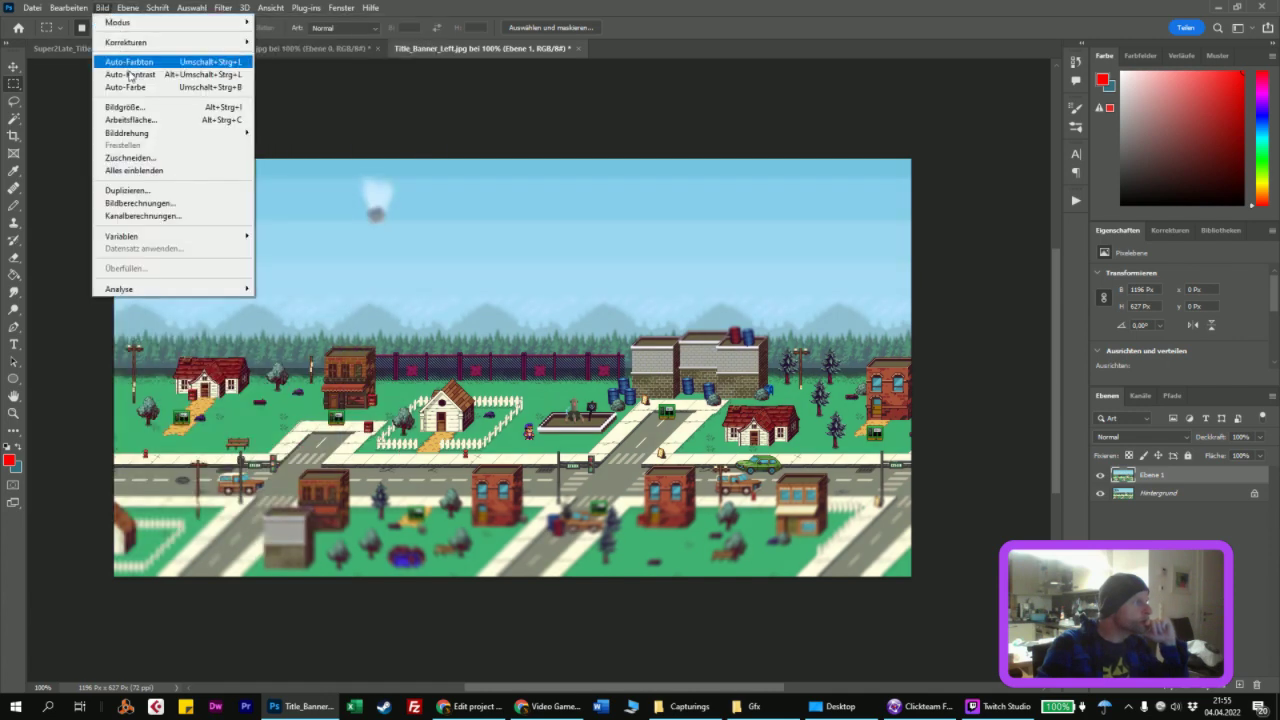
left_click(128, 72)
left_click(104, 9)
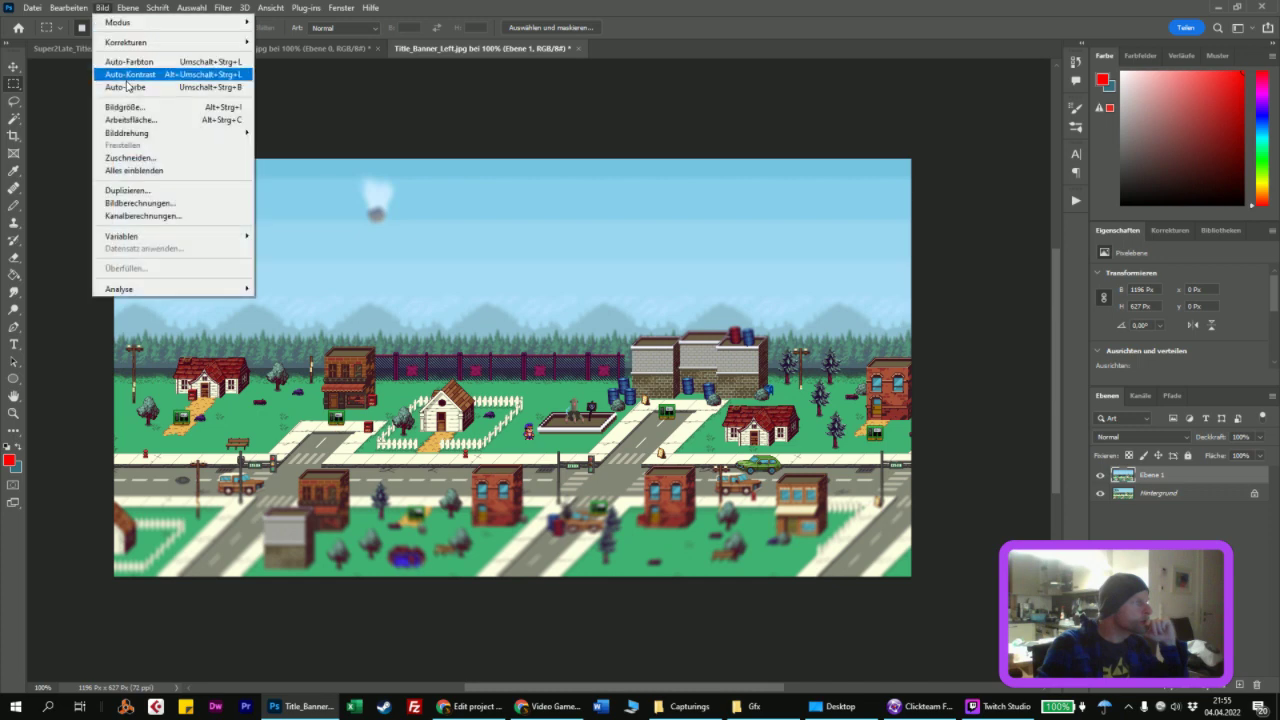
left_click(126, 87)
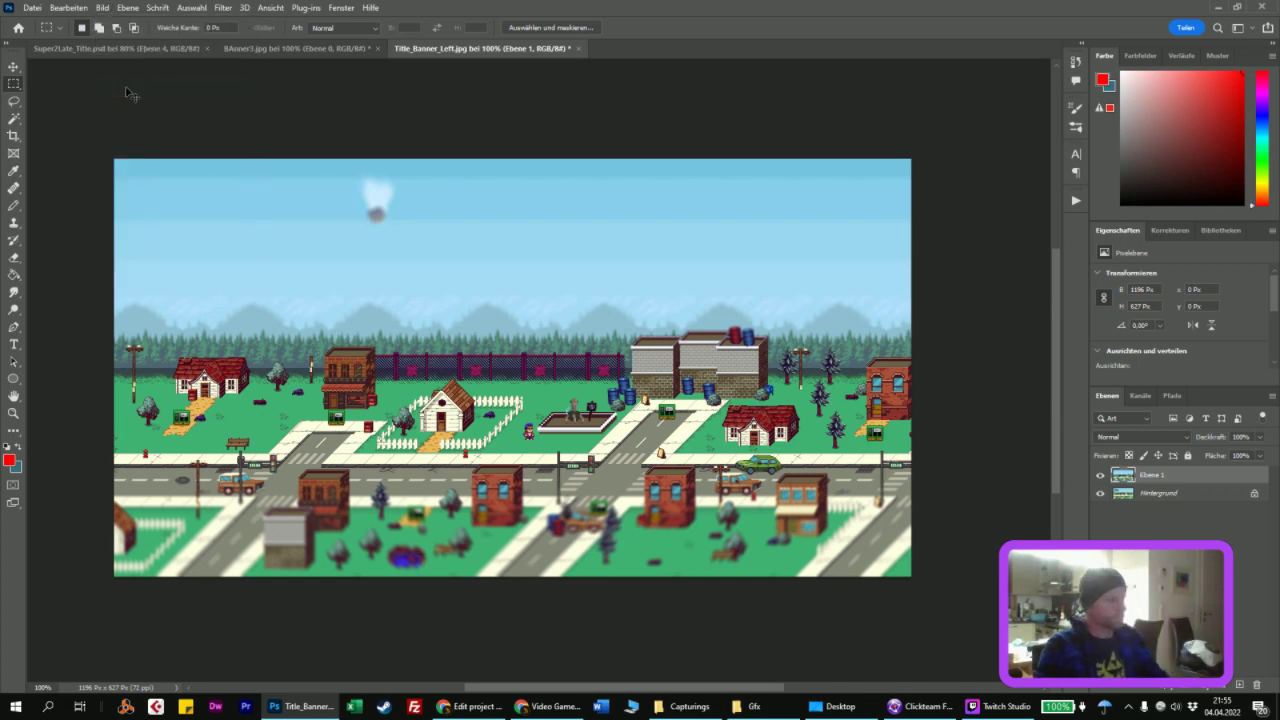
key("ctrl+z")
key("ctrl+shift+z")
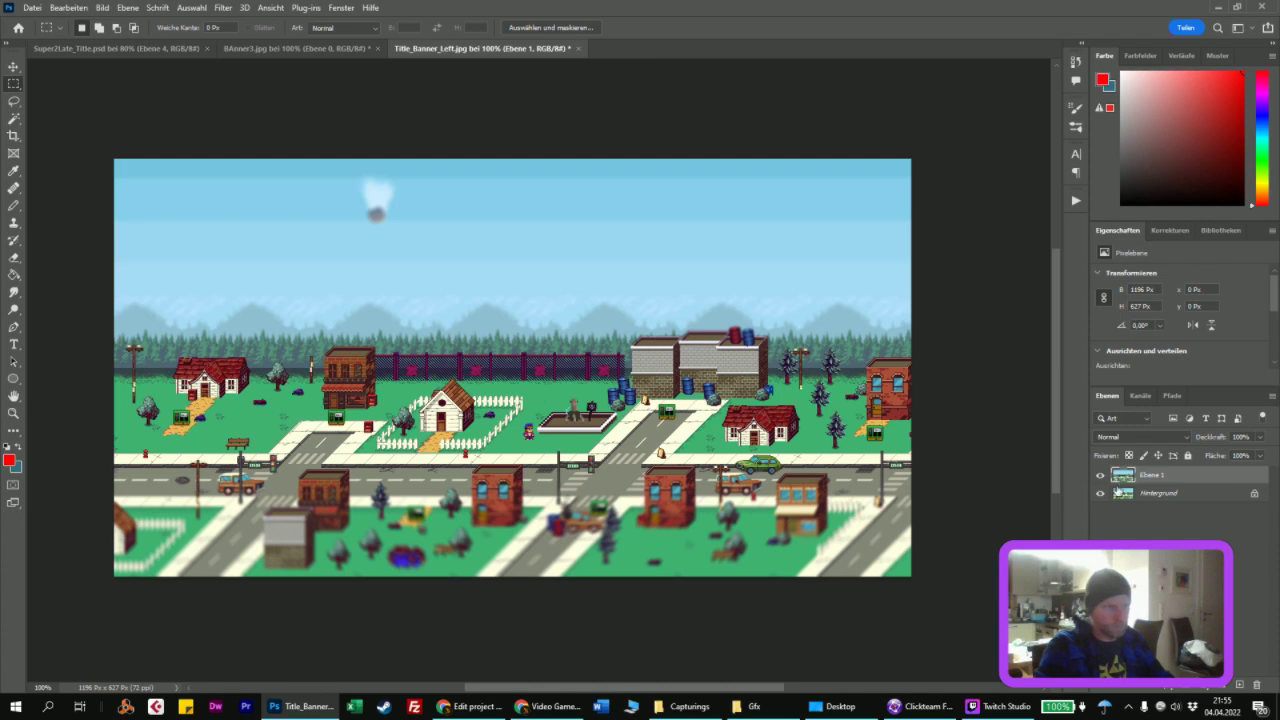
Step: Add a Photo Filter adjustment layer with Warming Filter (85) at 14% density and select the town layer below it
left_click(1207, 688)
left_click(1245, 591)
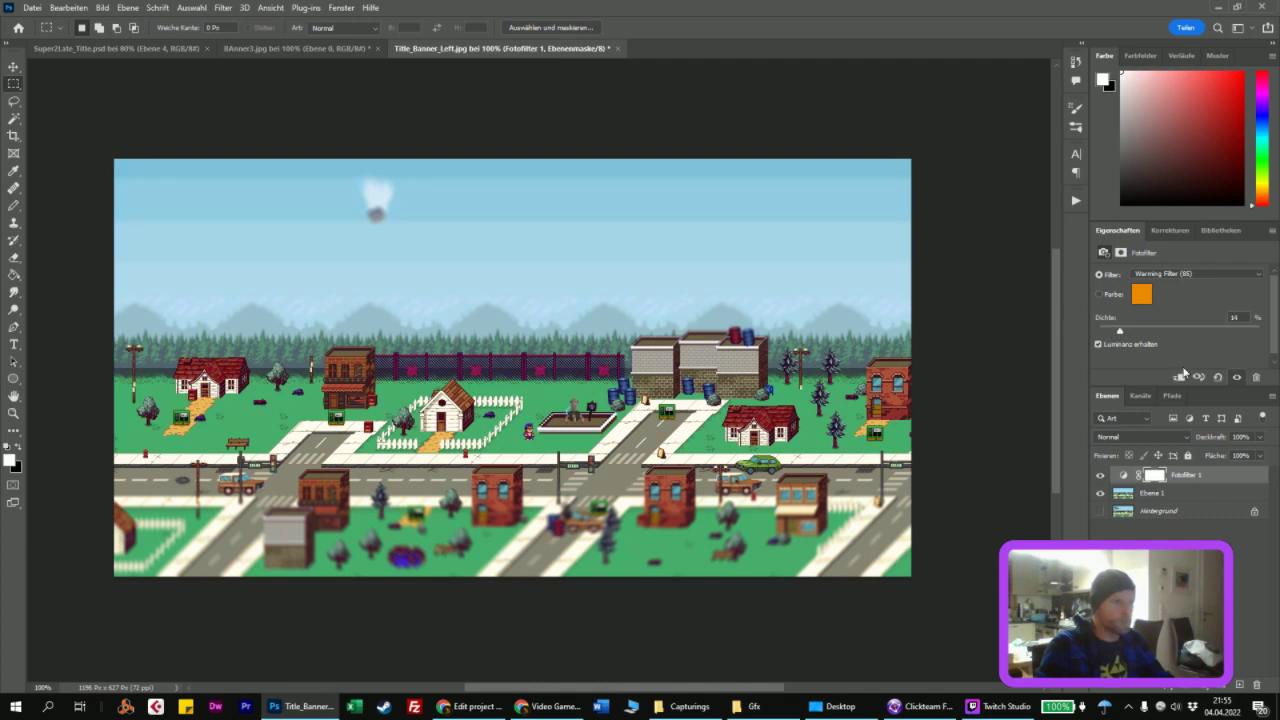
left_click(1176, 500)
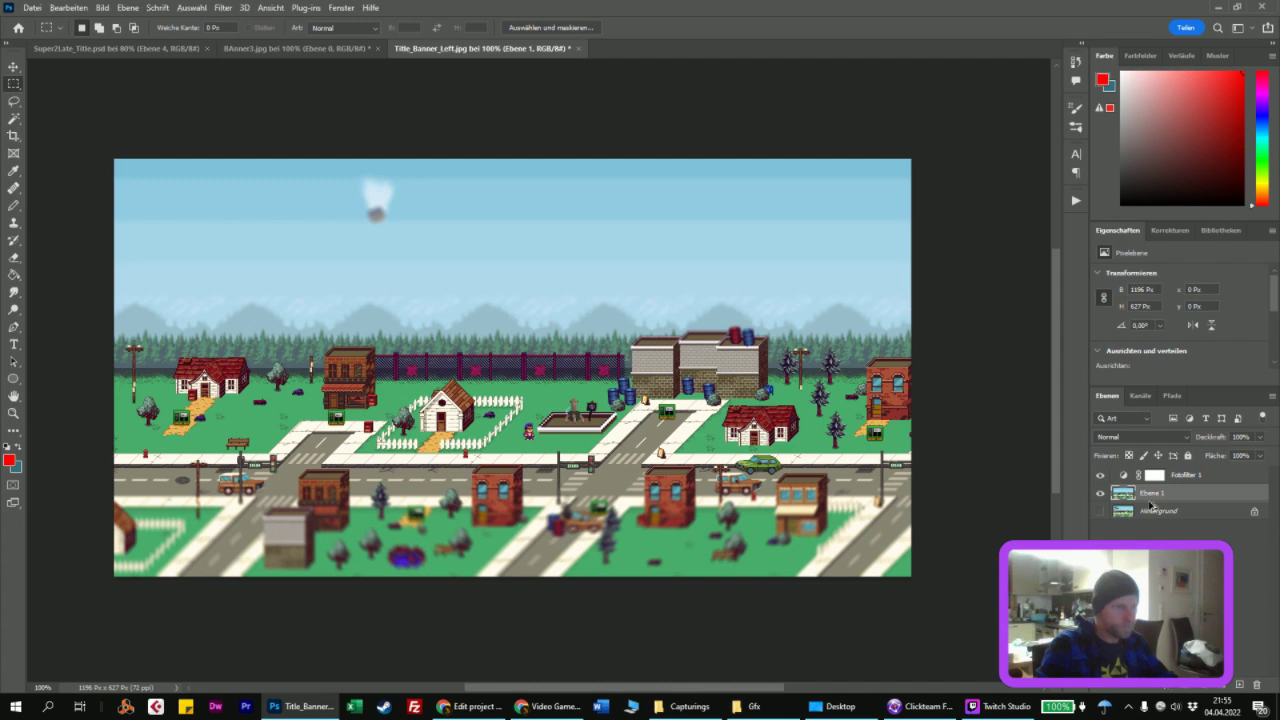
Step: Duplicate the town layer Ebene 1 and apply Tilt-Shift with a second focus band along the street, 4 px blur and about -51% distortion
left_click_drag(1152, 505, 1152, 508, "alt")
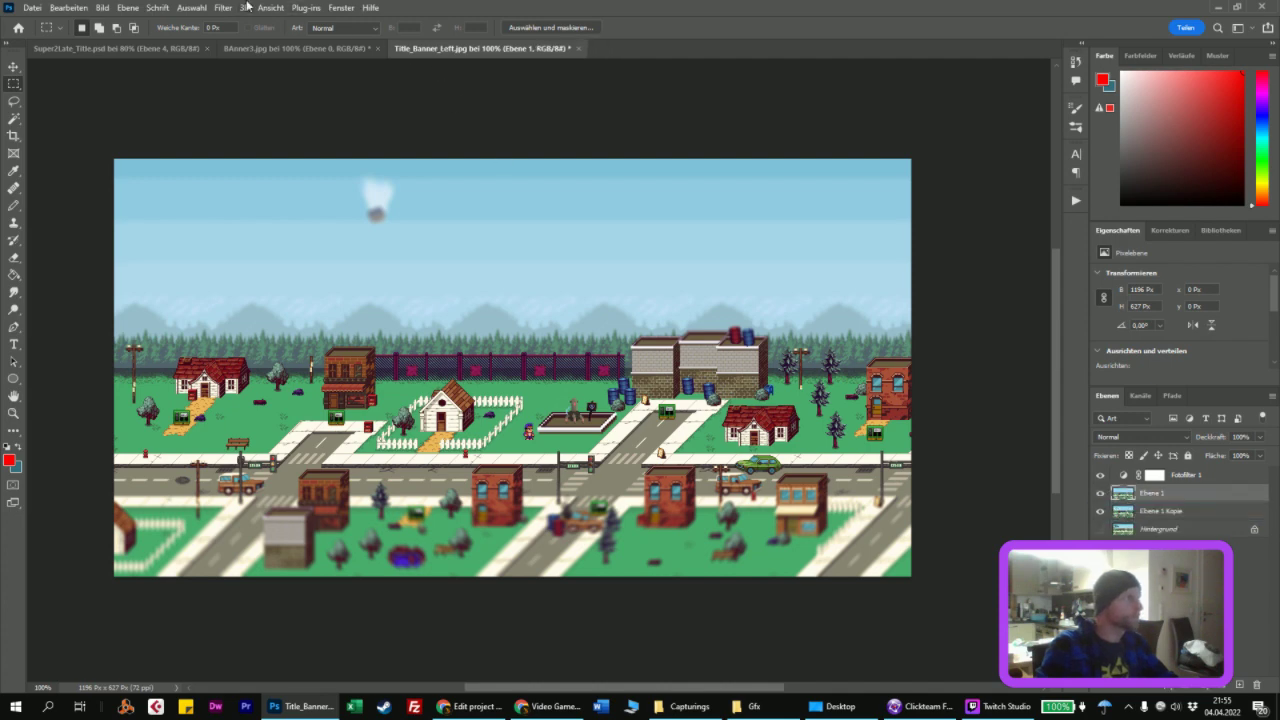
left_click(222, 7)
mouse_move(339, 271)
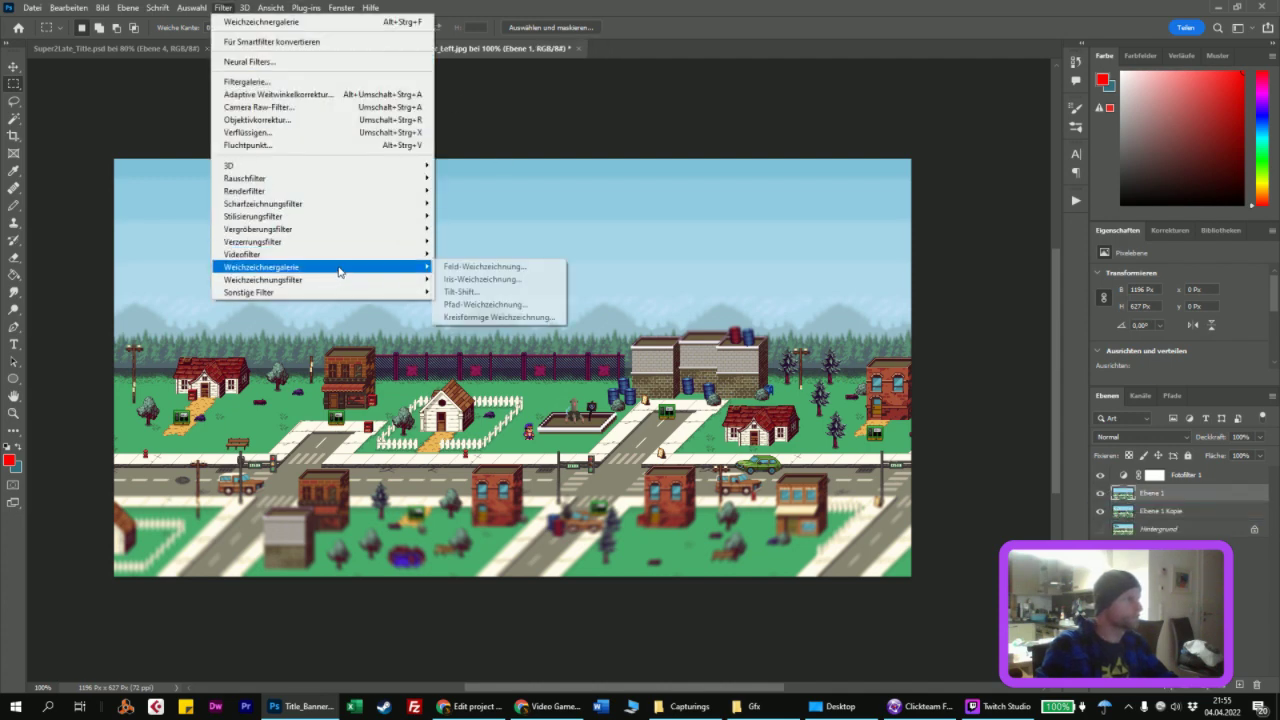
left_click(455, 292)
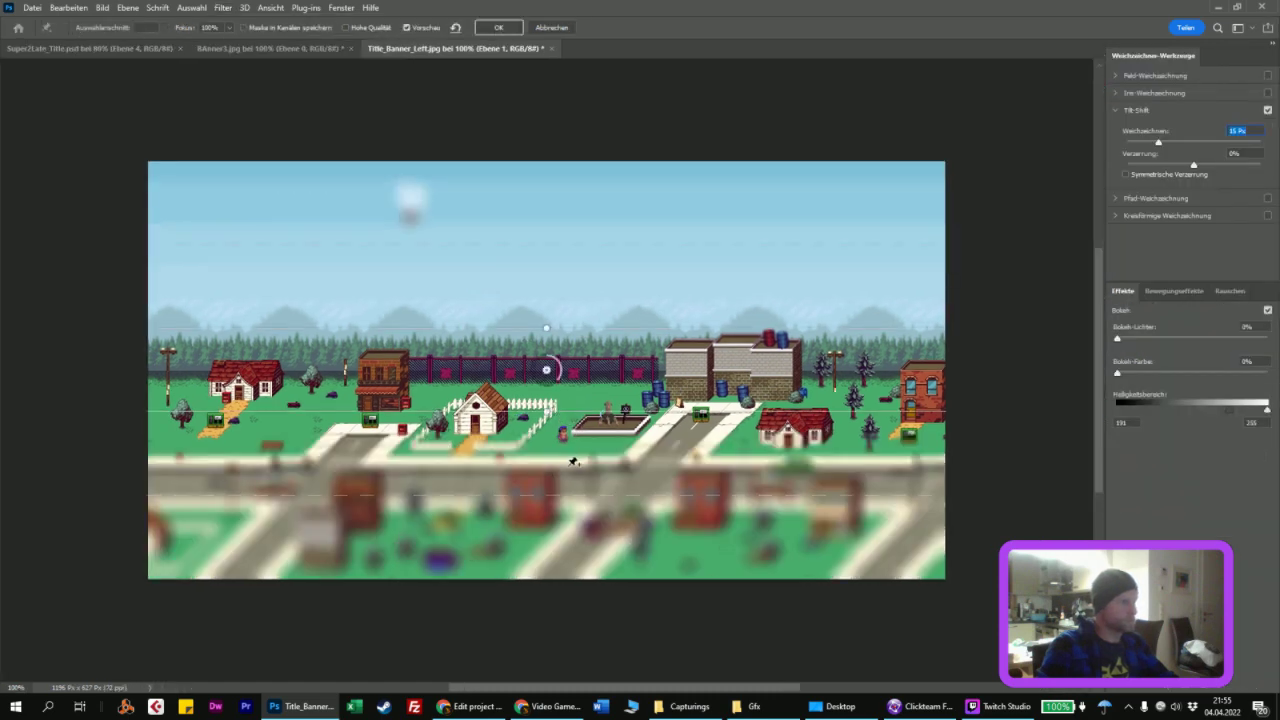
left_click_drag(573, 461, 567, 470)
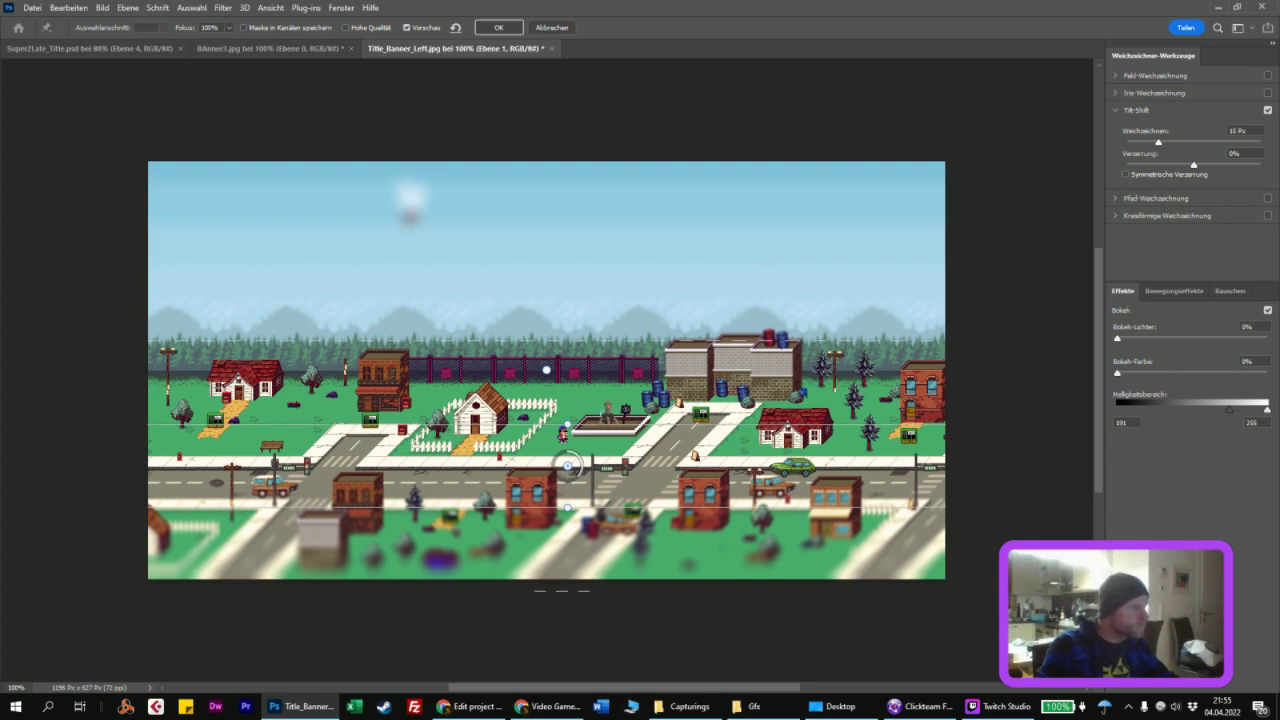
mouse_move(567, 465)
left_mouse_down()
mouse_move(604, 480)
mouse_move(565, 463)
left_mouse_up()
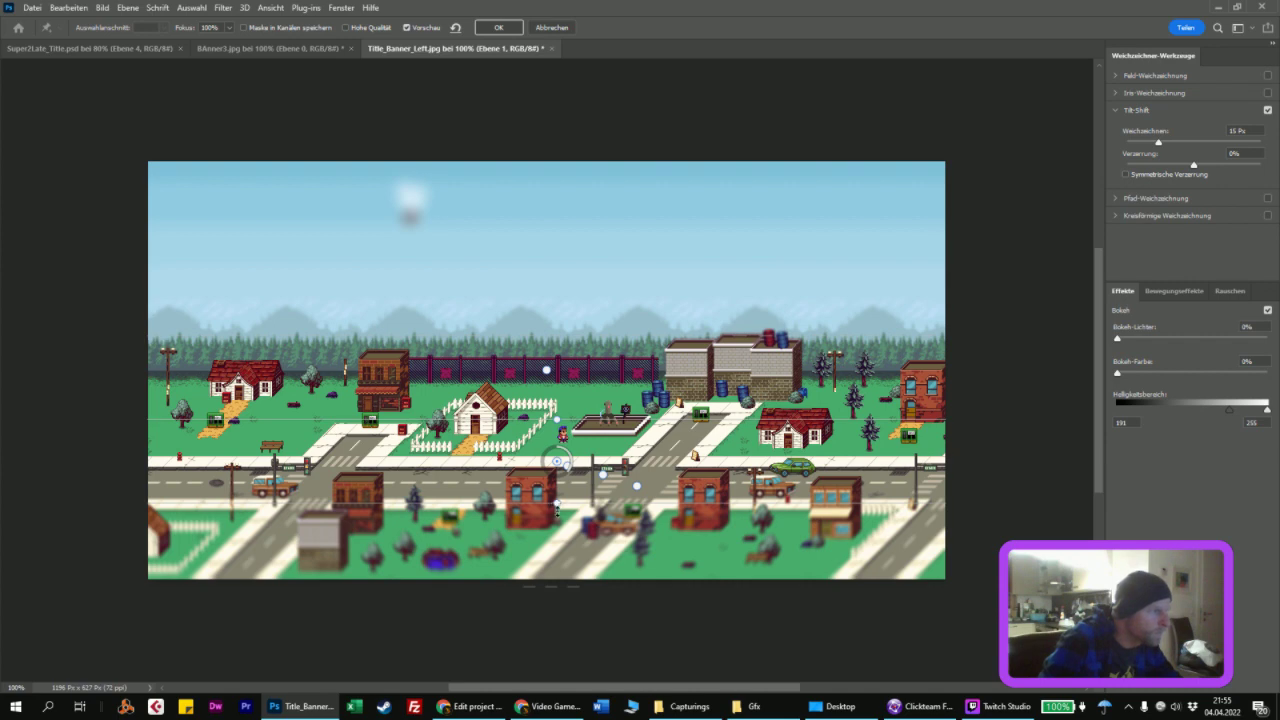
left_click_drag(571, 508, 571, 517)
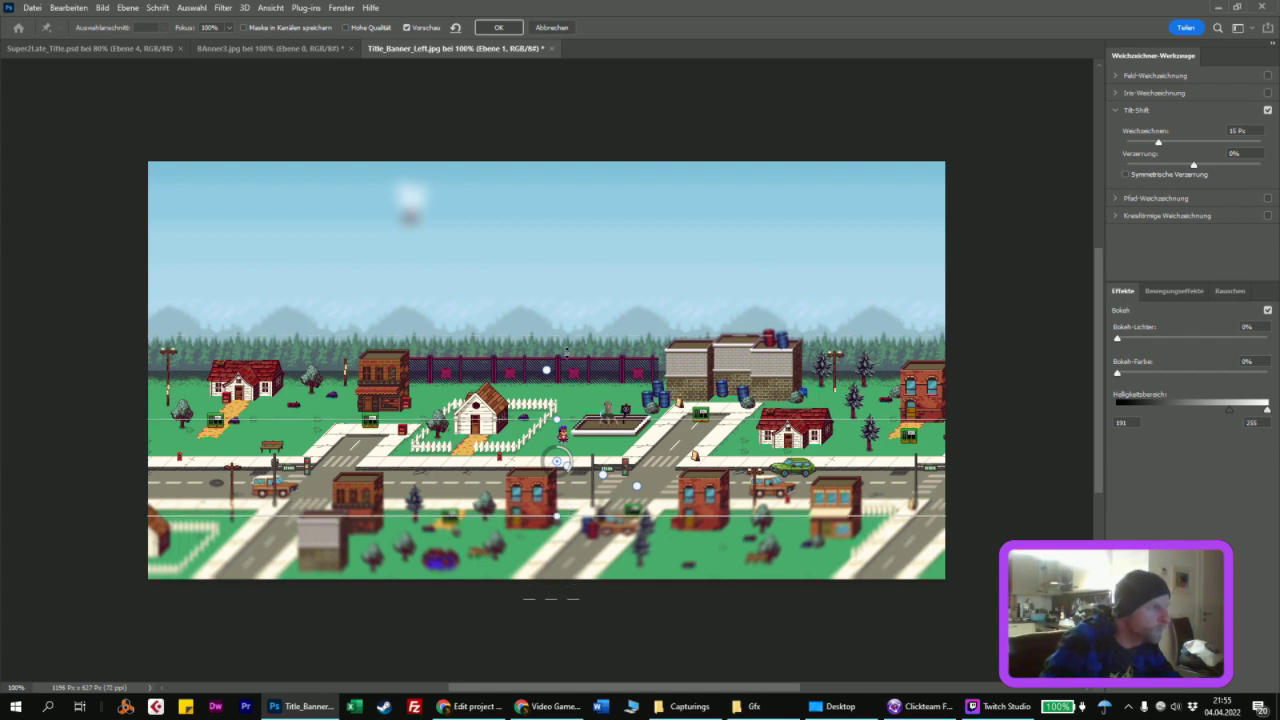
left_click(1139, 143)
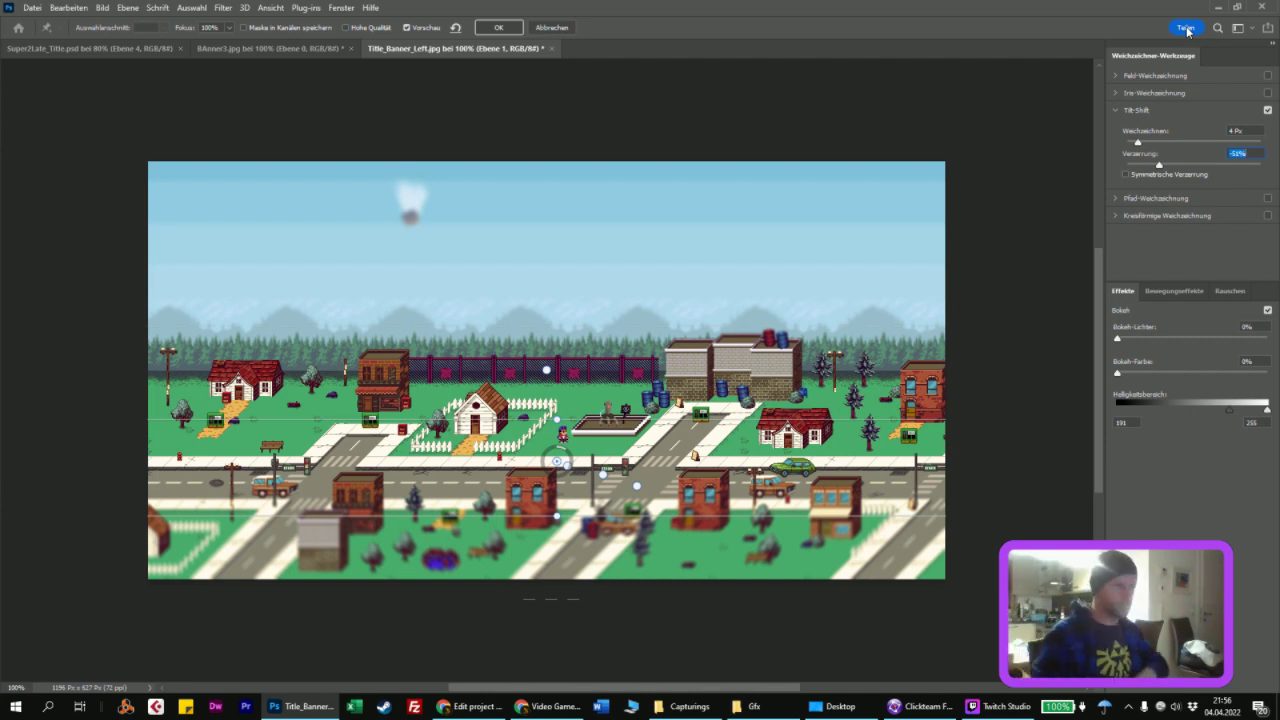
left_click(499, 29)
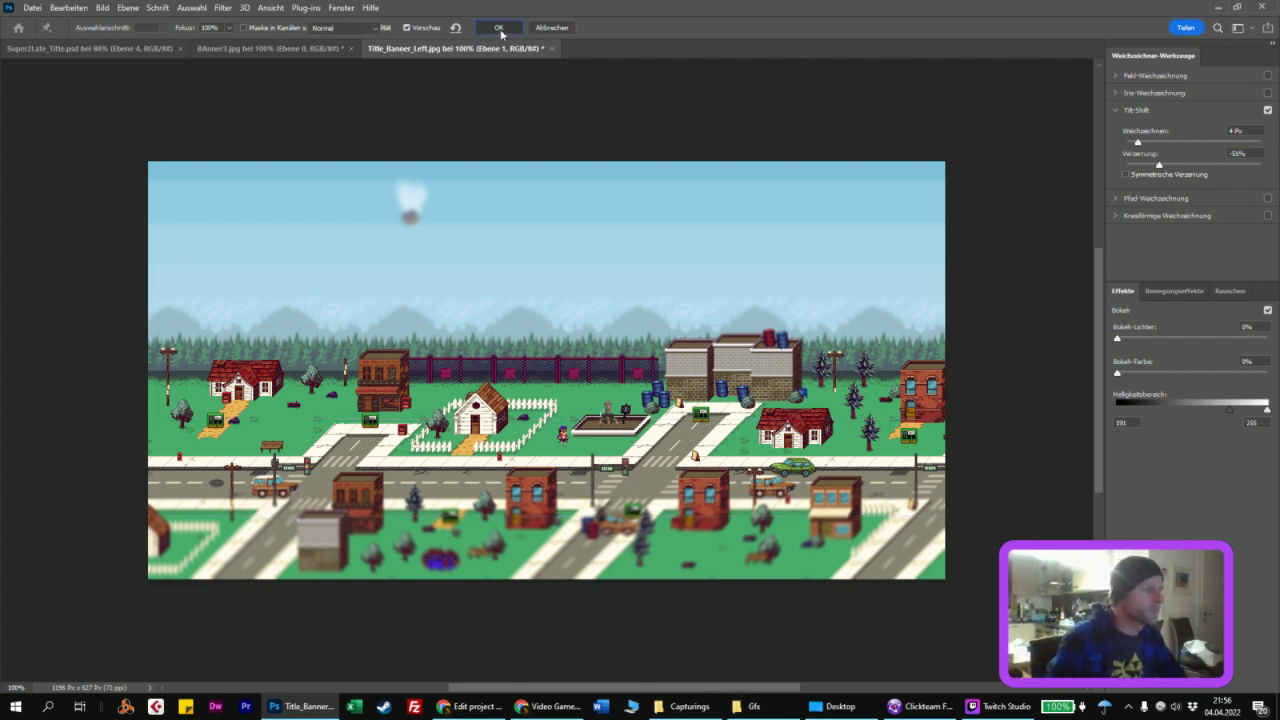
Step: Apply Lens Blur to the town layer with radius 0 and Gaussian noise of 2, and activate the Move tool
left_click(270, 8)
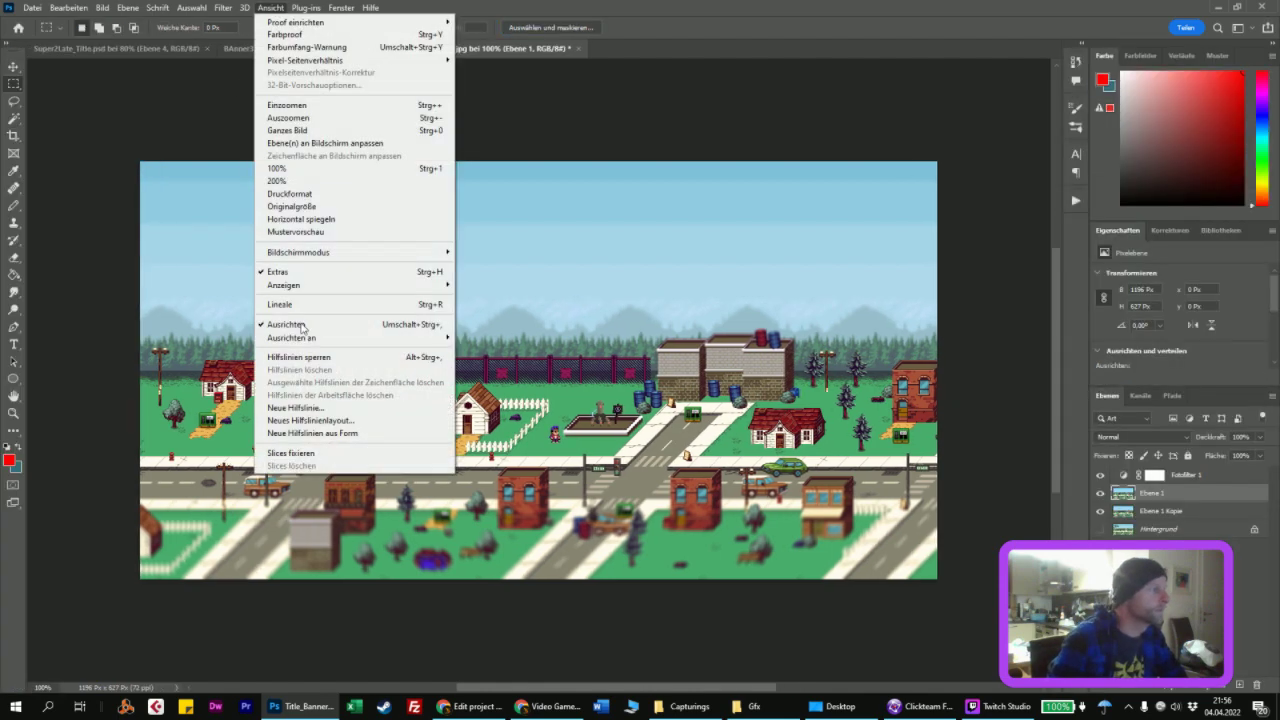
left_click(222, 8)
mouse_move(318, 274)
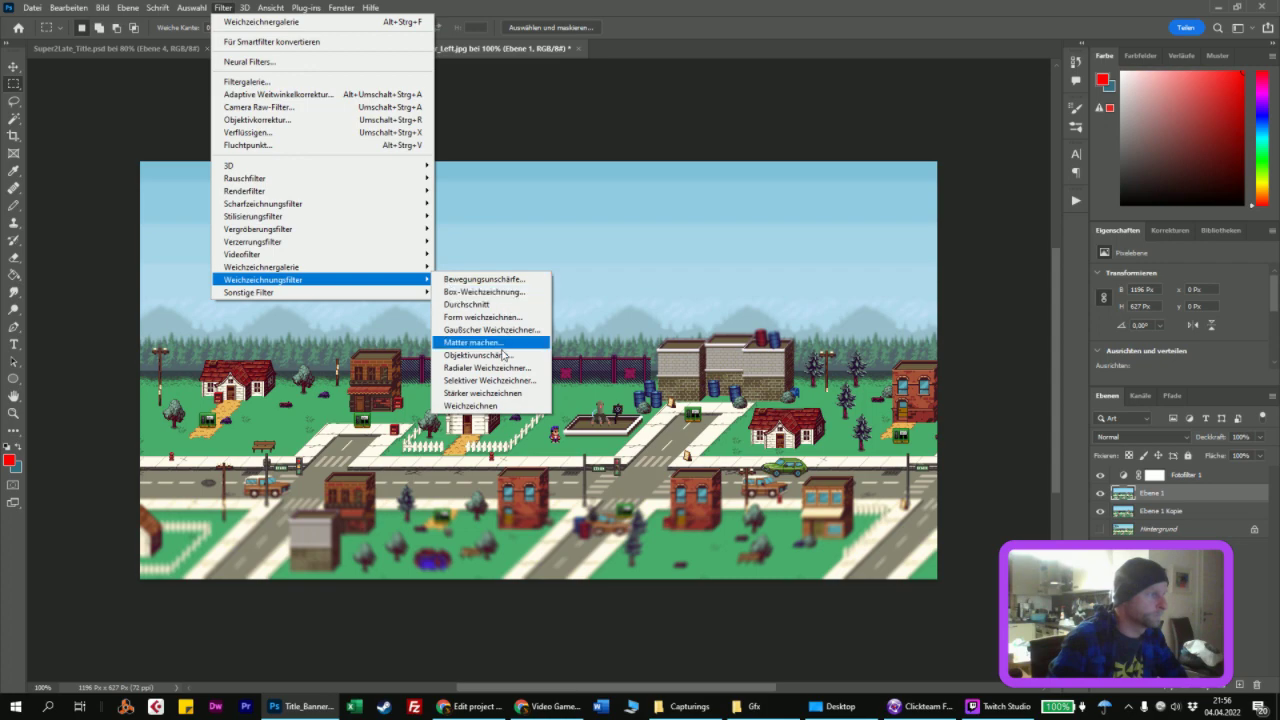
left_click(503, 356)
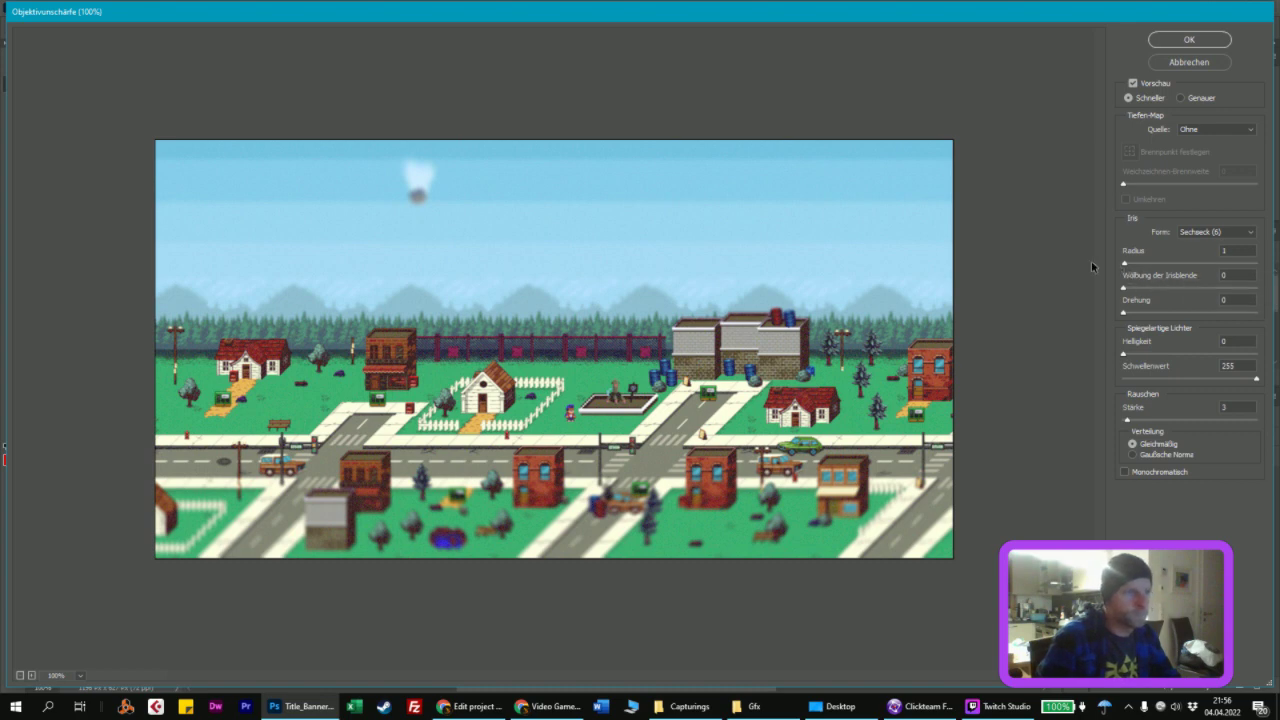
left_click_drag(1125, 262, 1121, 262)
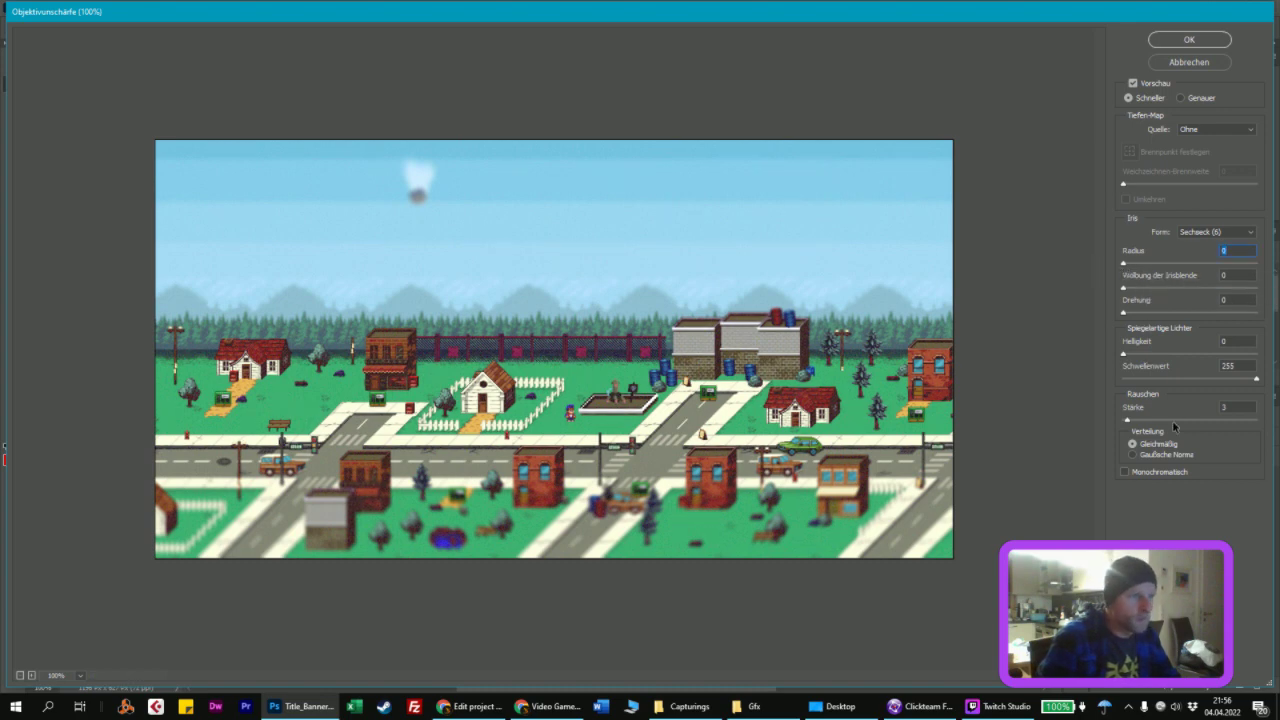
left_click(1133, 455)
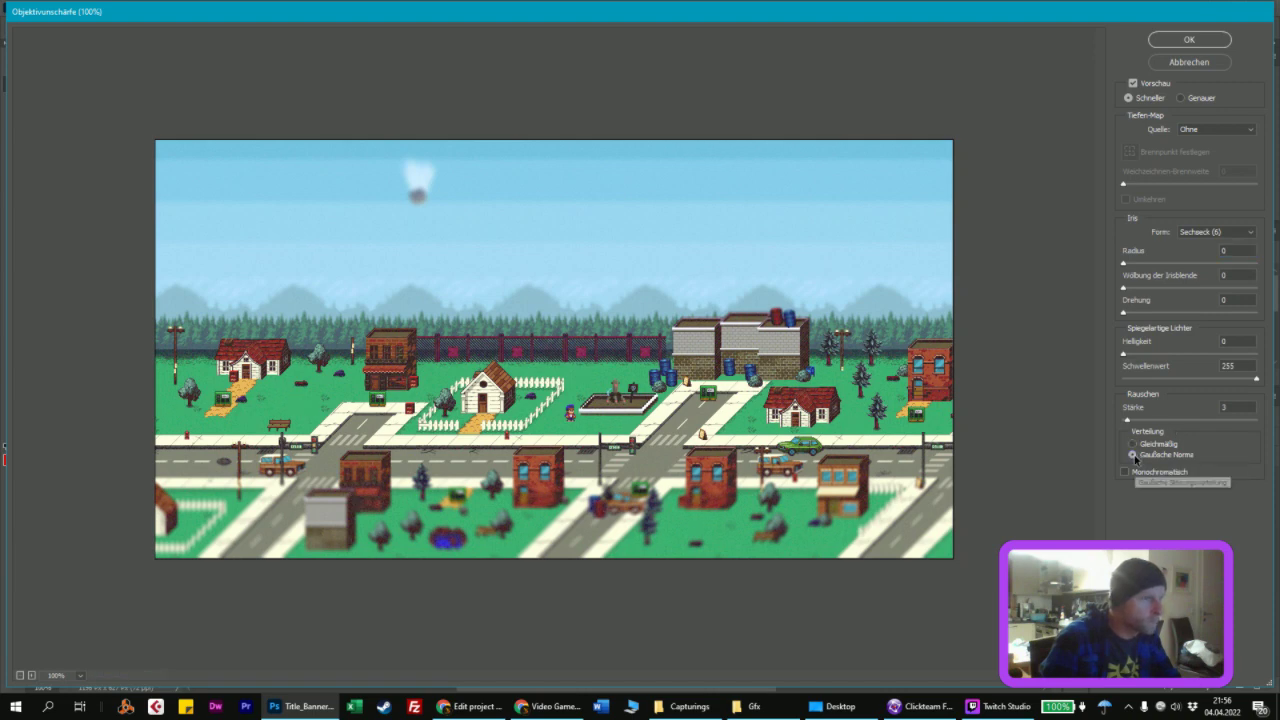
left_click_drag(1165, 412, 1158, 415)
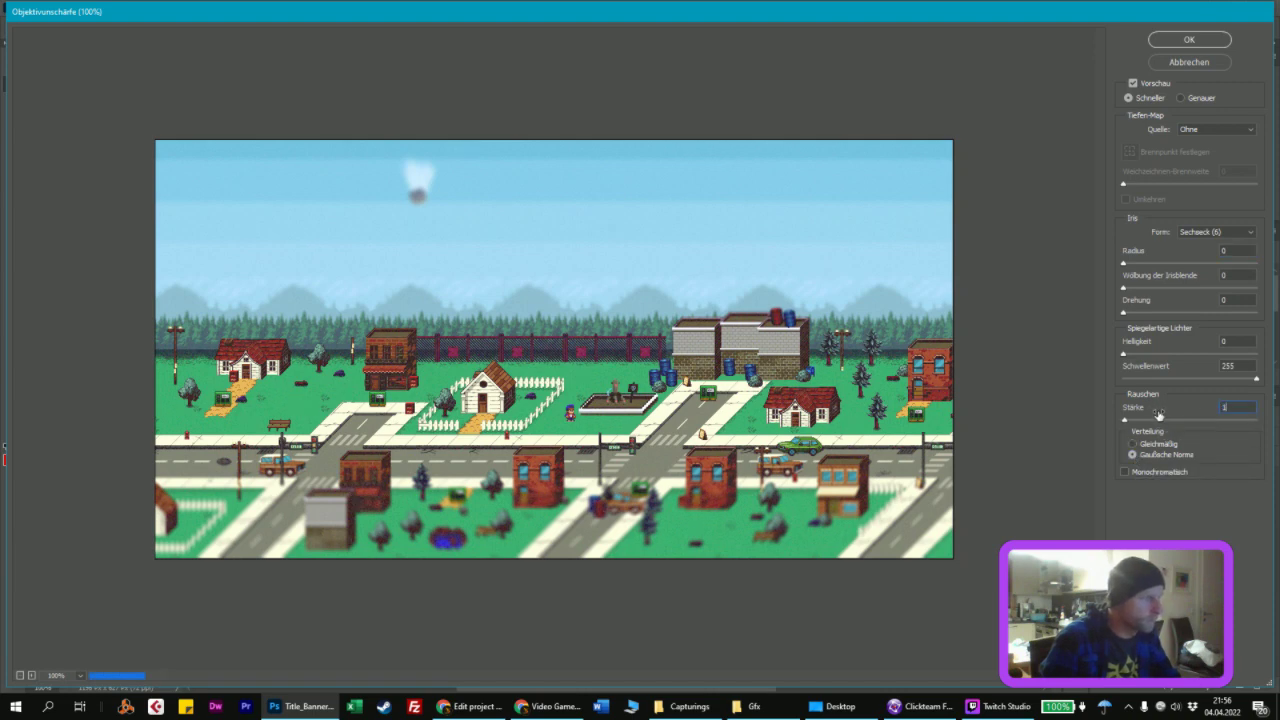
type("12")
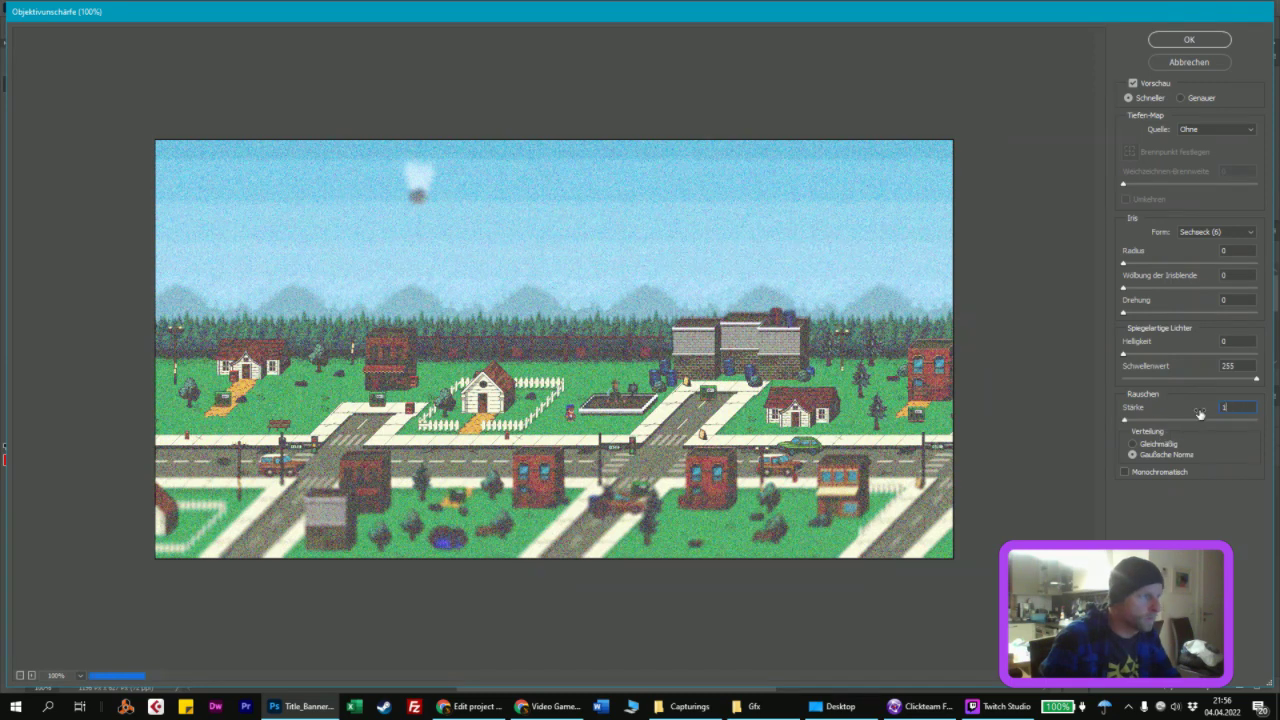
type("1")
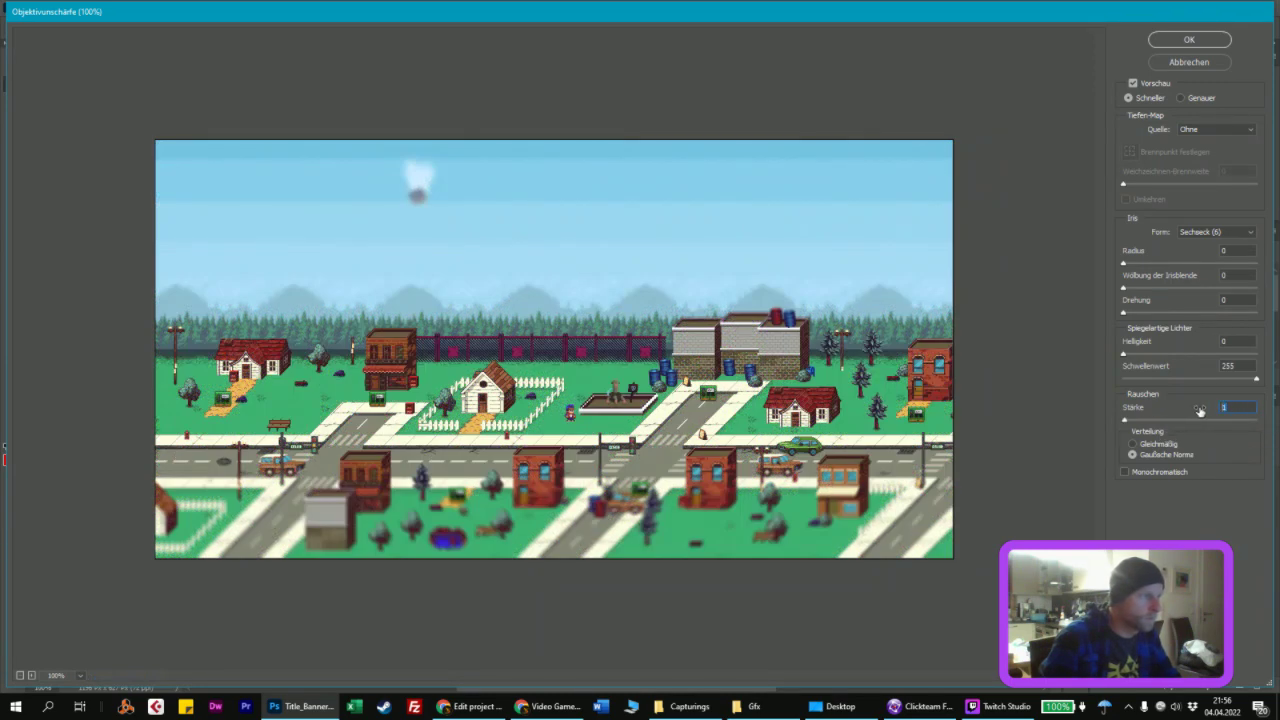
type("2")
left_click(1176, 37)
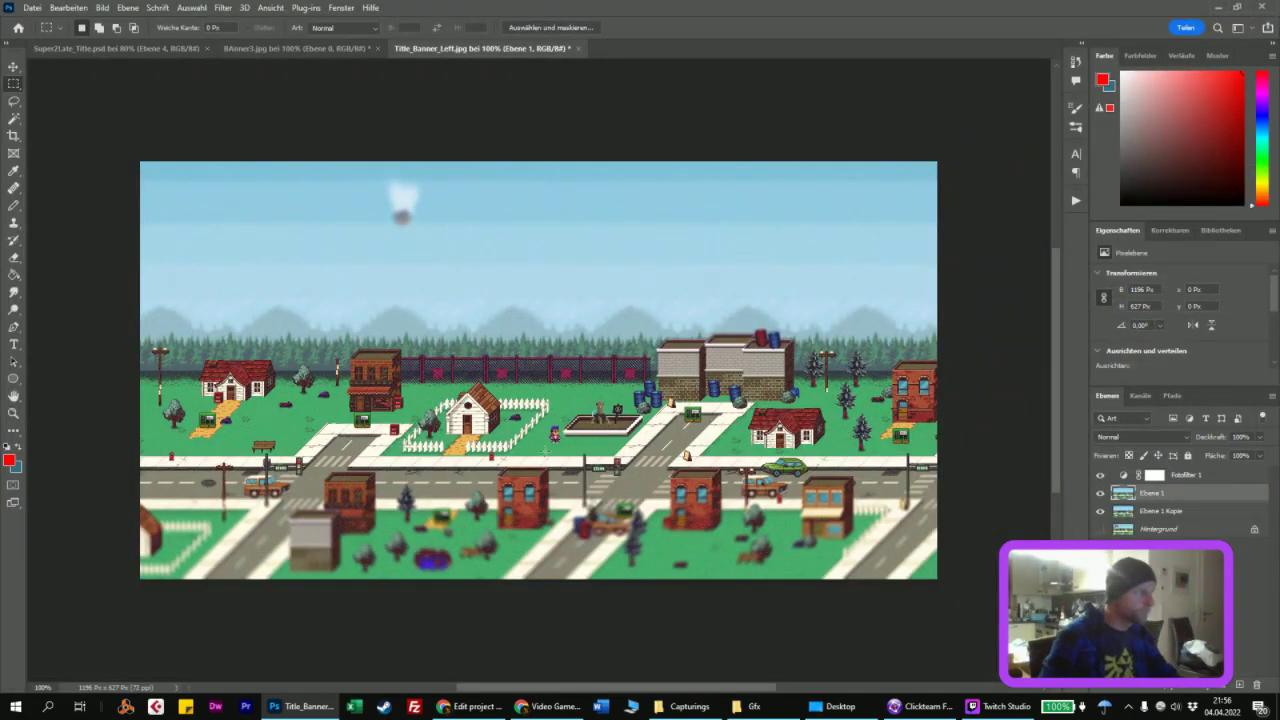
left_click(13, 66)
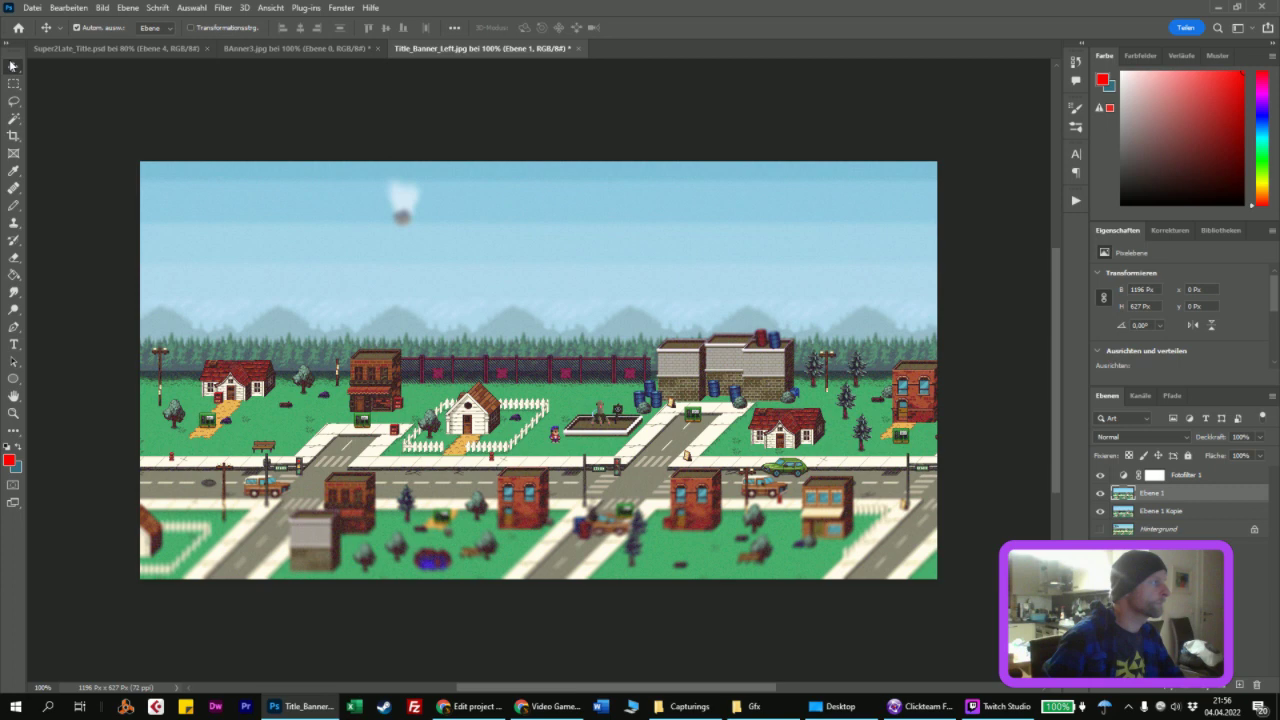
left_click(83, 49)
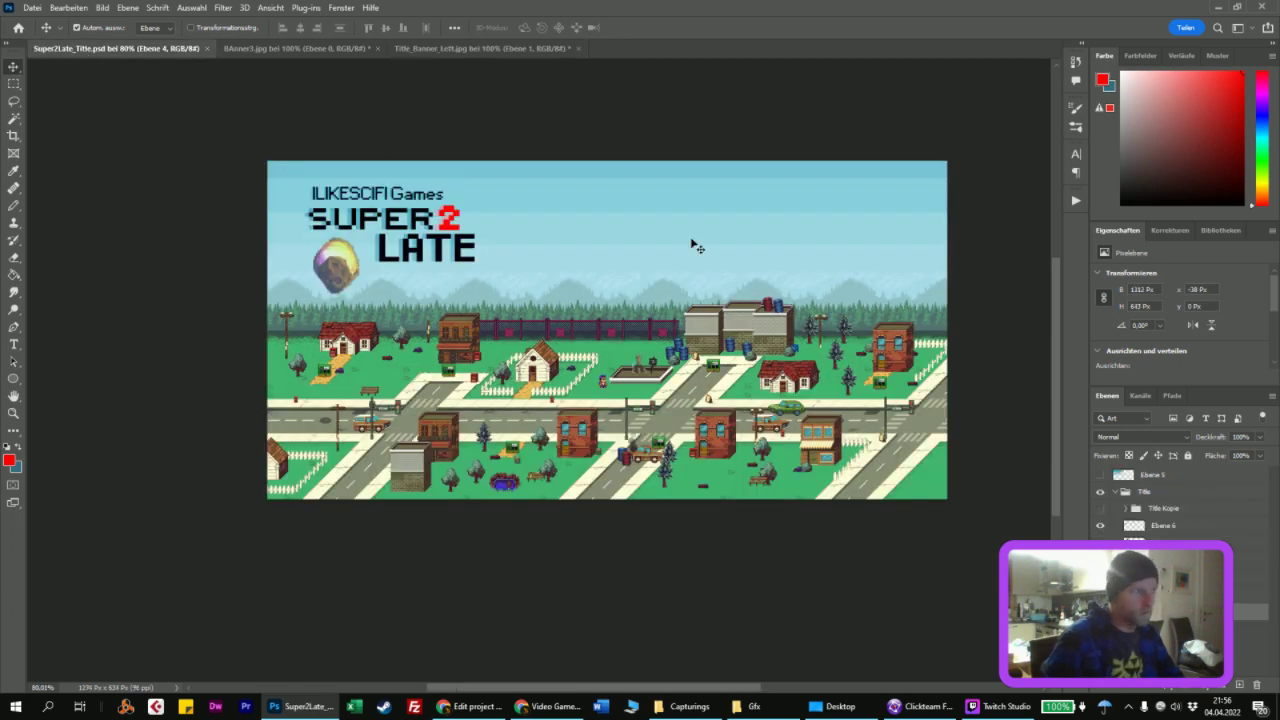
left_click(479, 50)
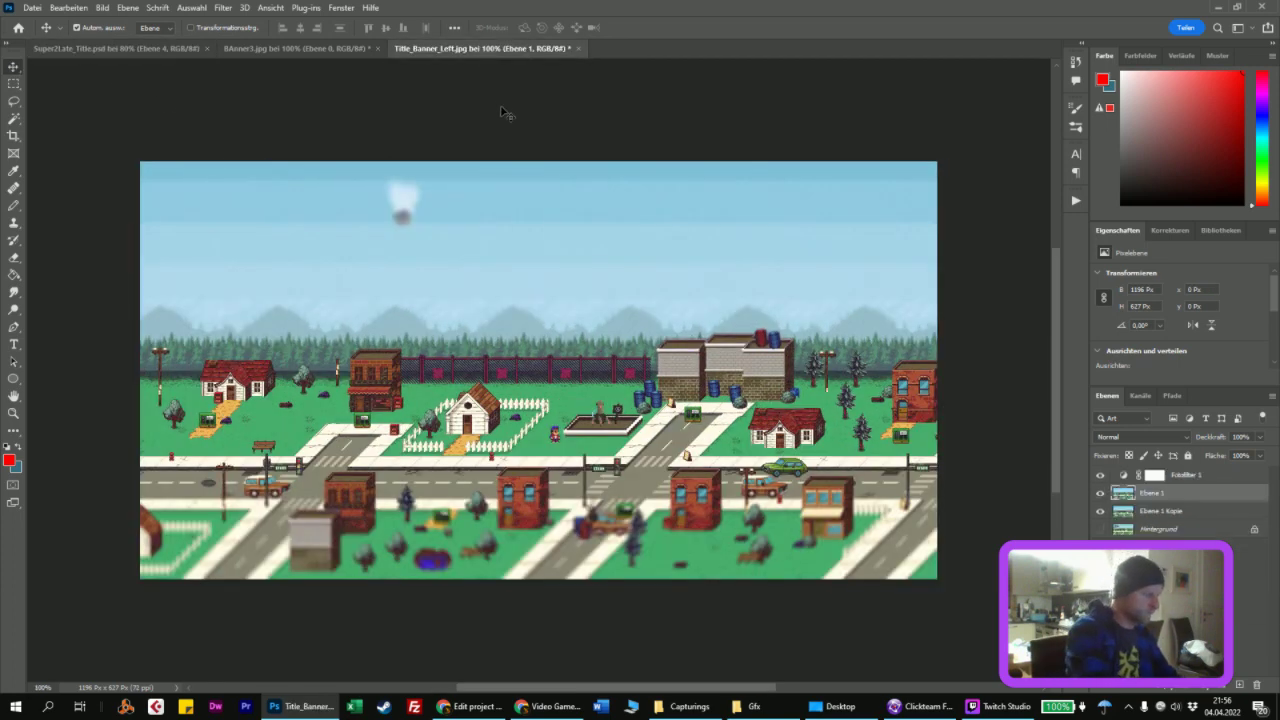
key("ctrl+alt+shift+s")
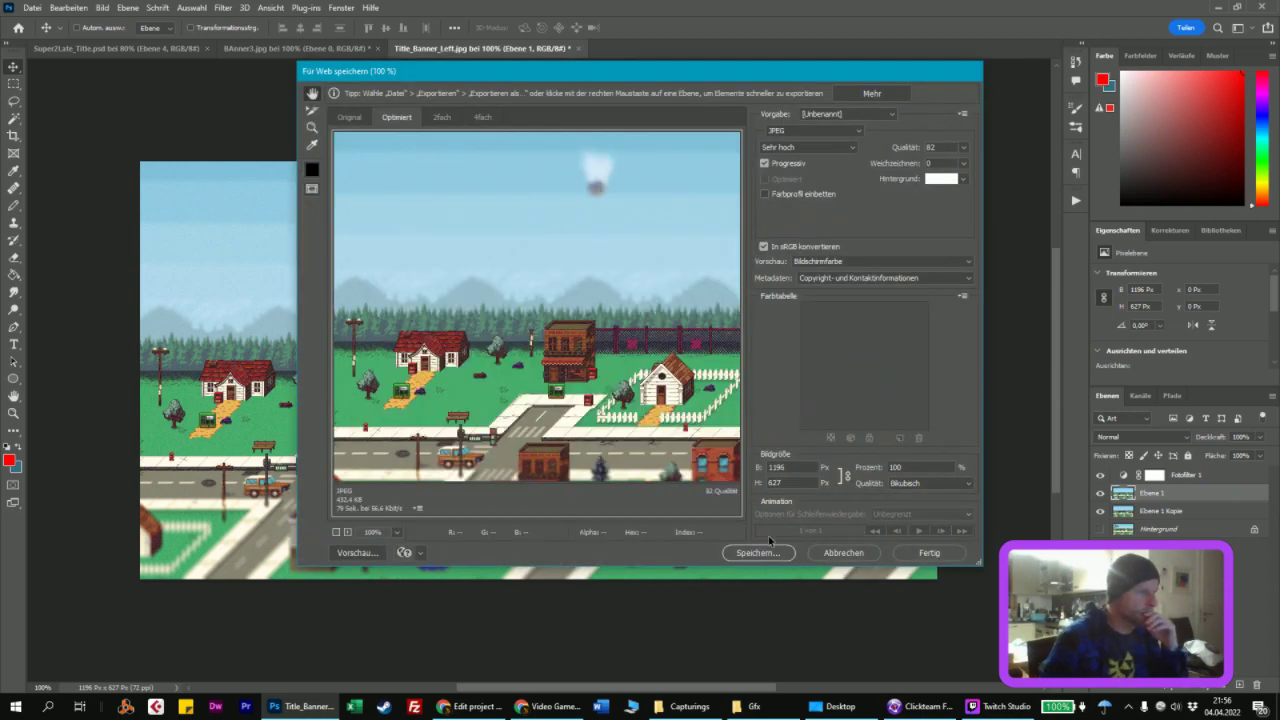
left_click(757, 554)
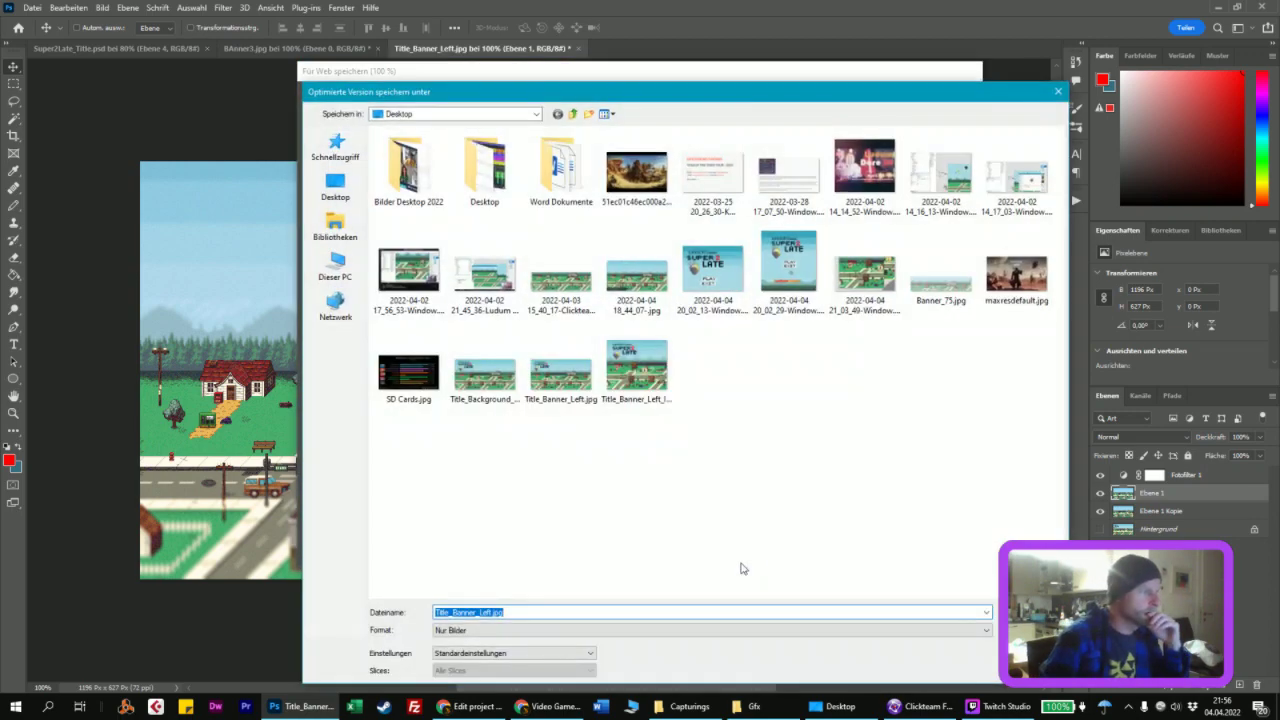
left_click(540, 612)
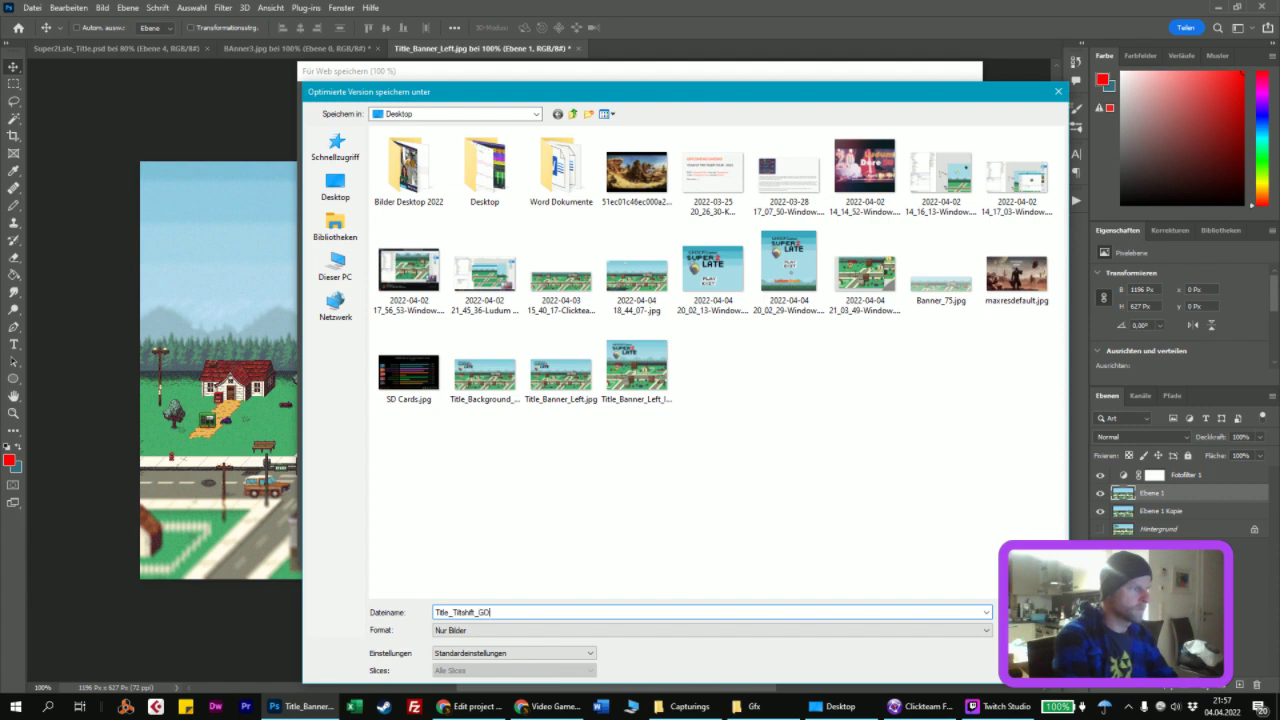
key("Escape")
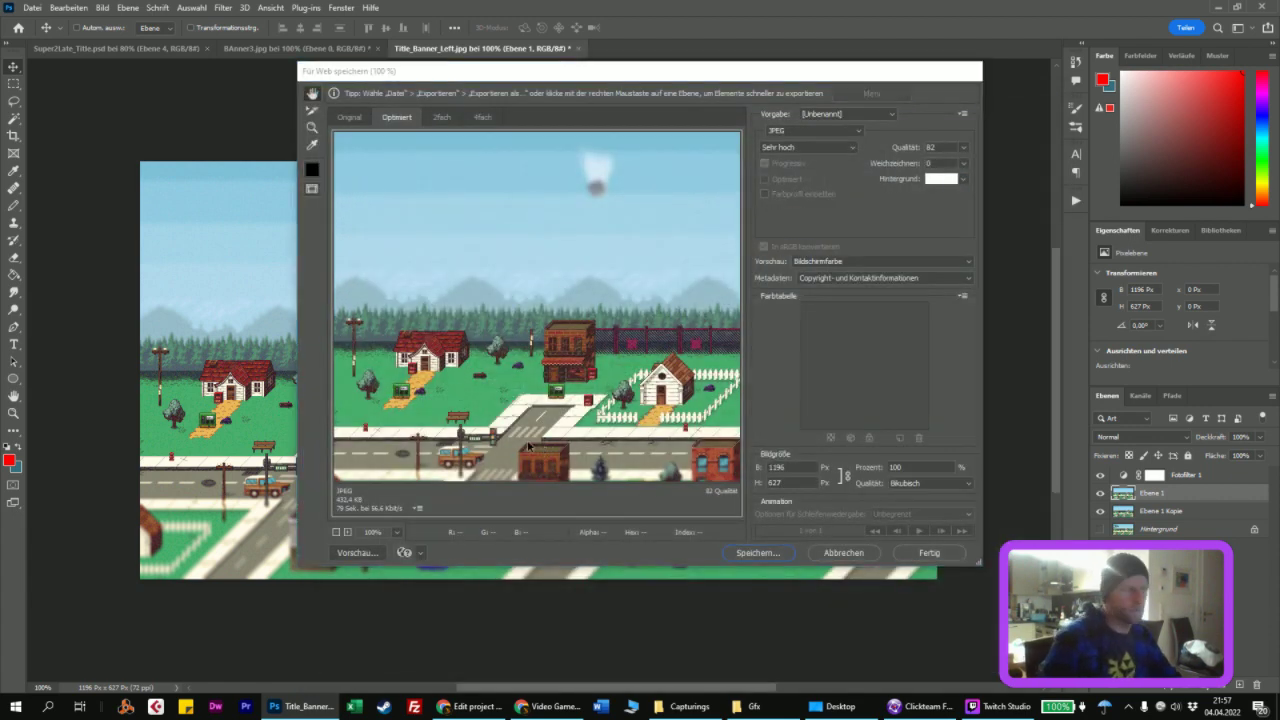
key("Escape")
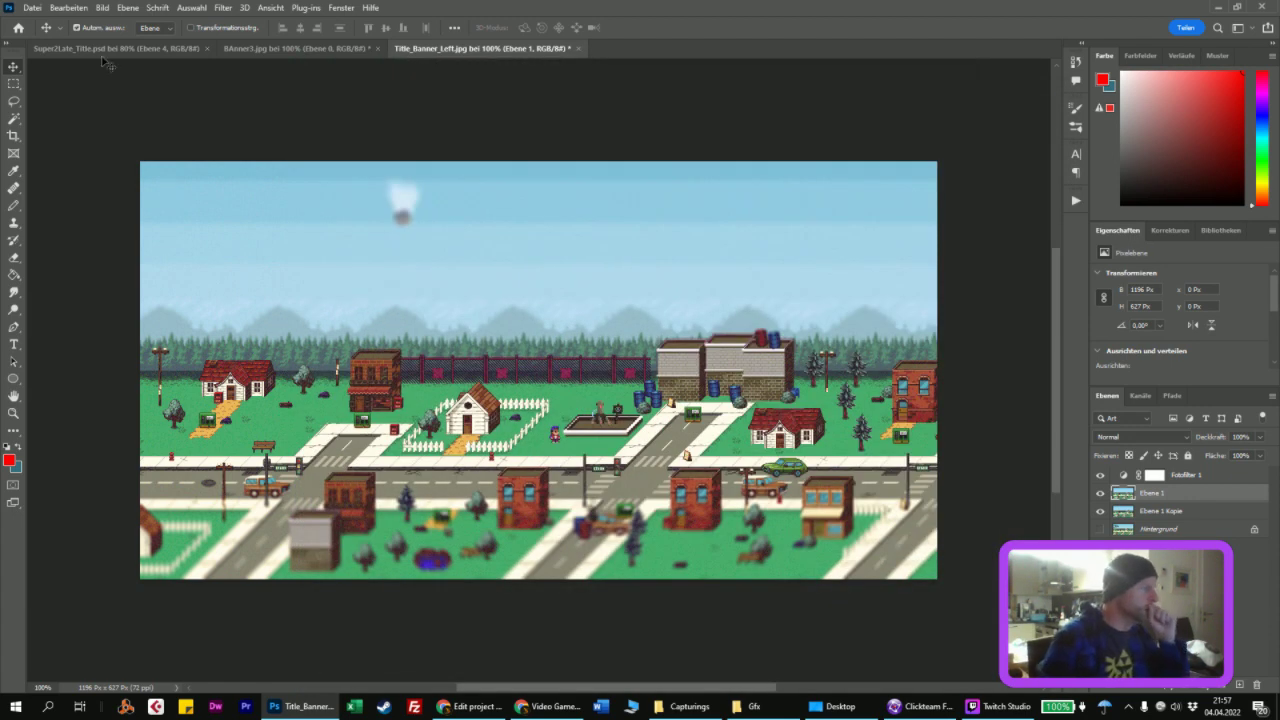
Step: Copy the Title group from Super2Late_Title.psd into the Title_Banner_Left document and position it in the upper-left part of the sky
left_click(99, 49)
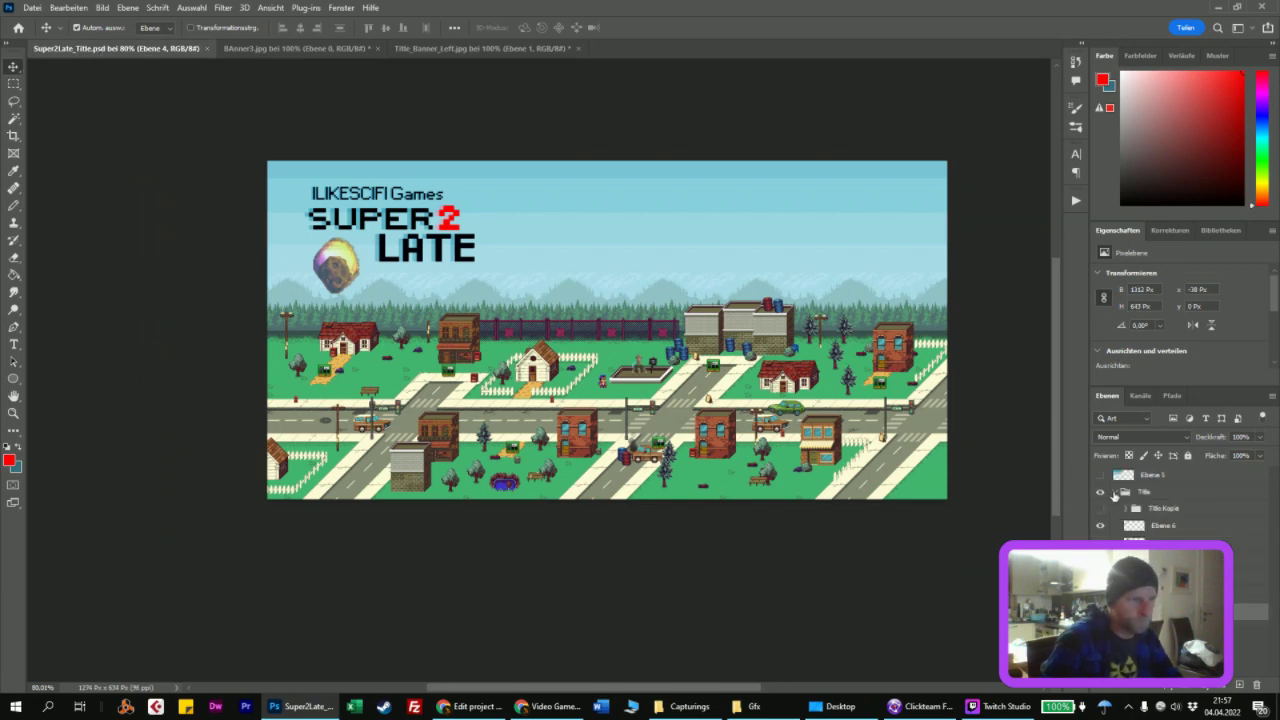
left_click(1116, 493)
left_click(1147, 494)
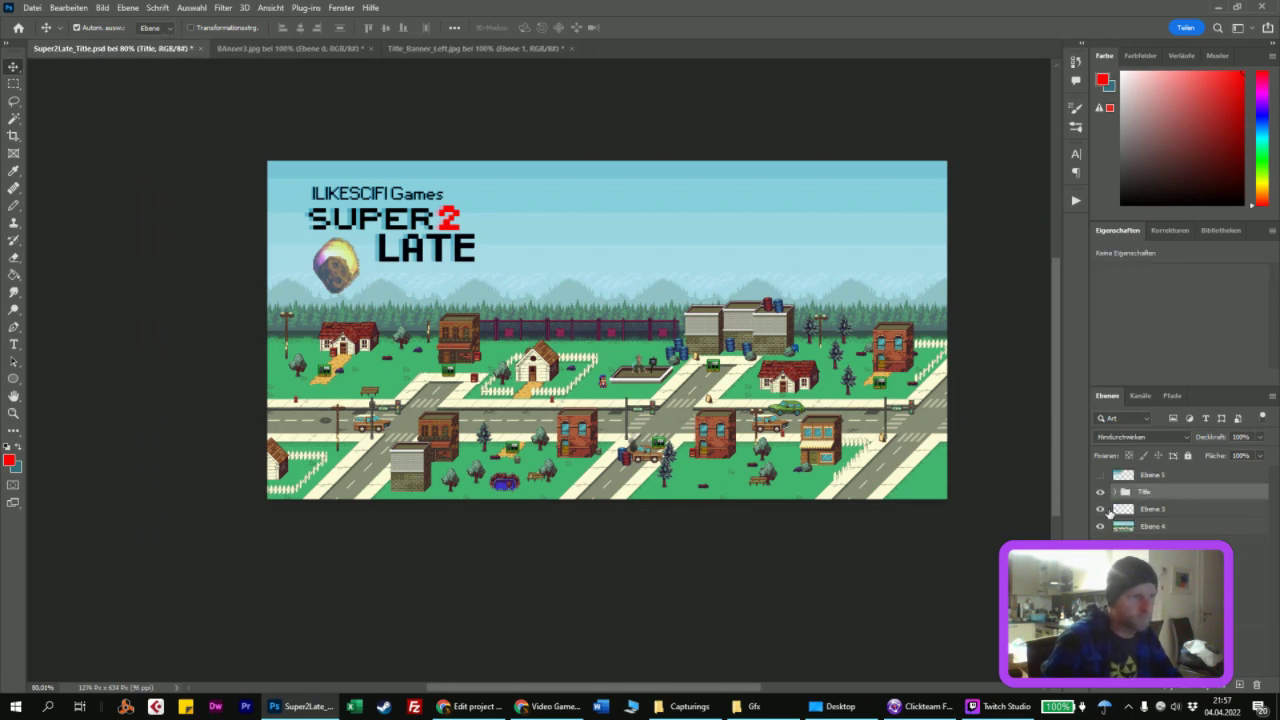
left_click(1100, 509)
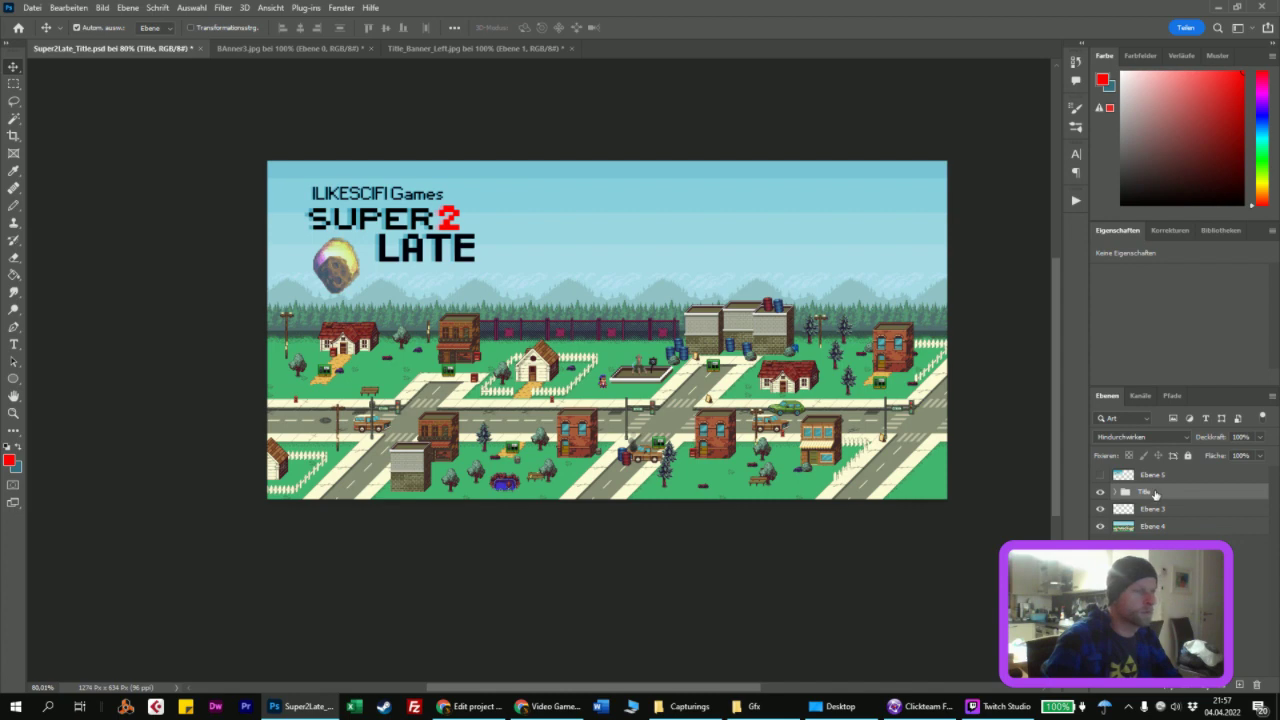
left_click_drag(718, 286, 295, 318)
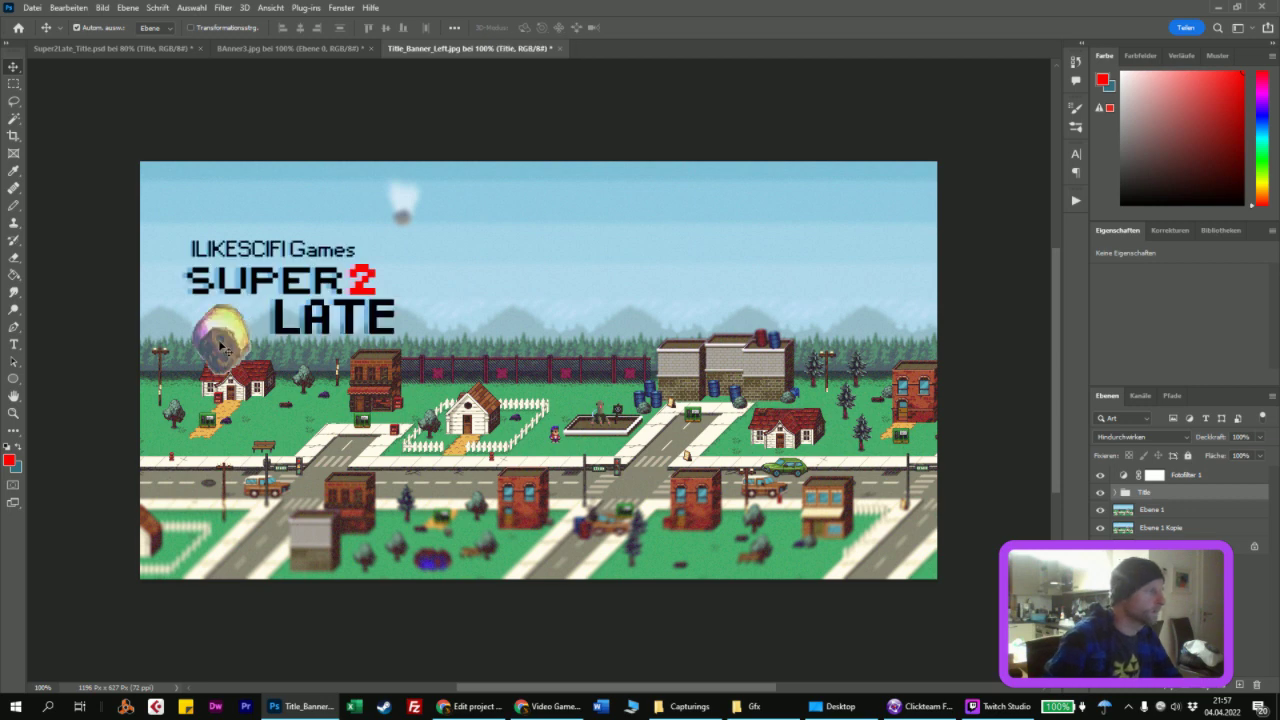
left_click_drag(221, 346, 217, 301)
Step: Try the Multiply blend mode on the Title group, and set it back to Pass Through
left_click(226, 300, "ctrl")
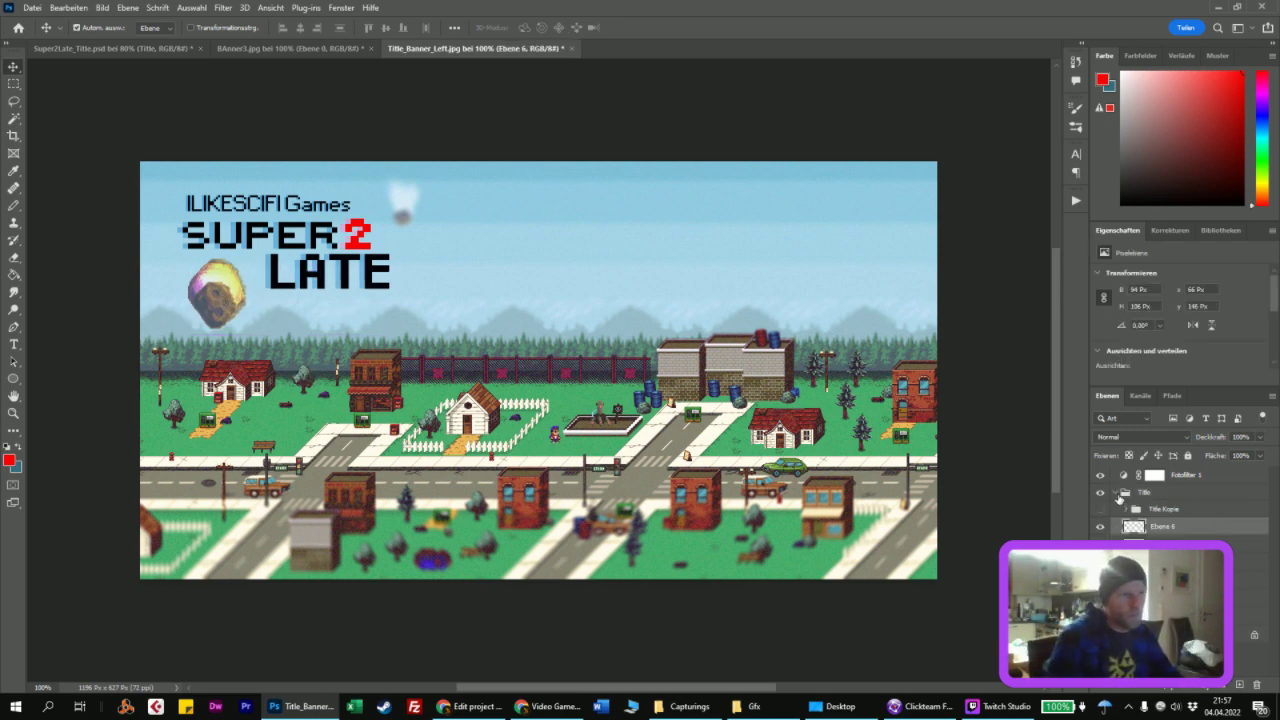
left_click(1145, 493)
left_click(1140, 437)
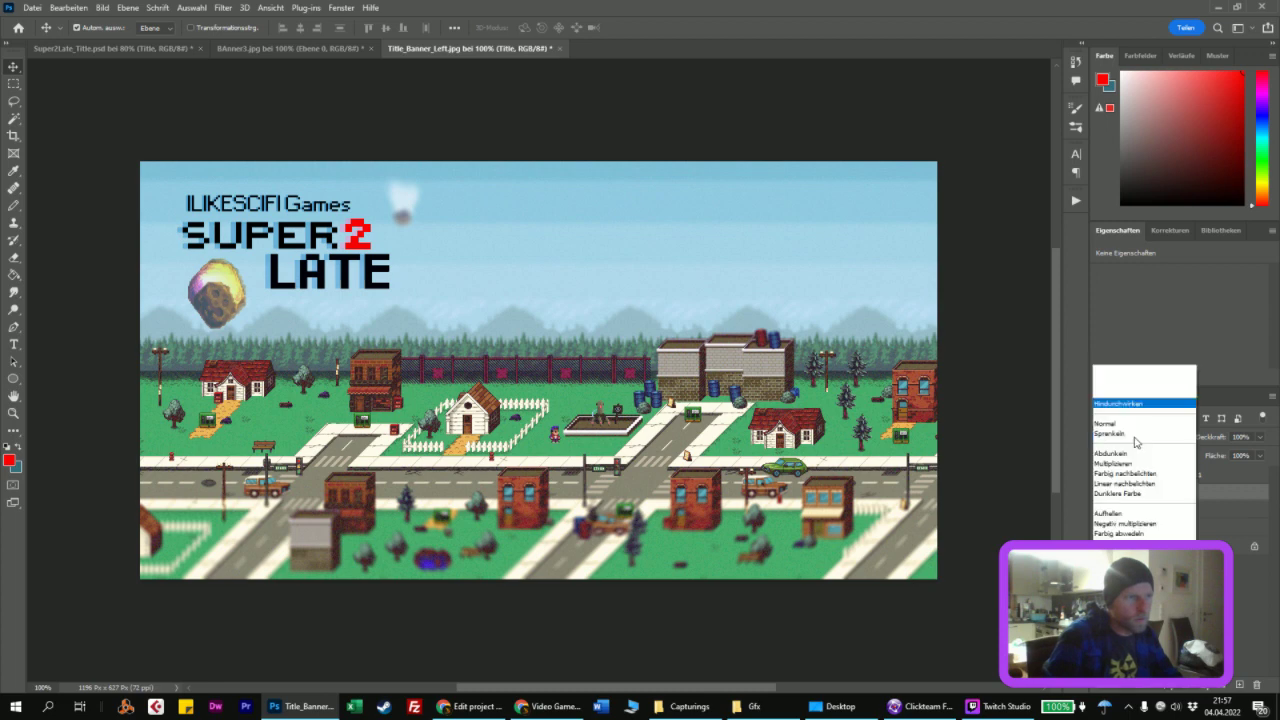
left_click(1259, 547)
left_click(1145, 437)
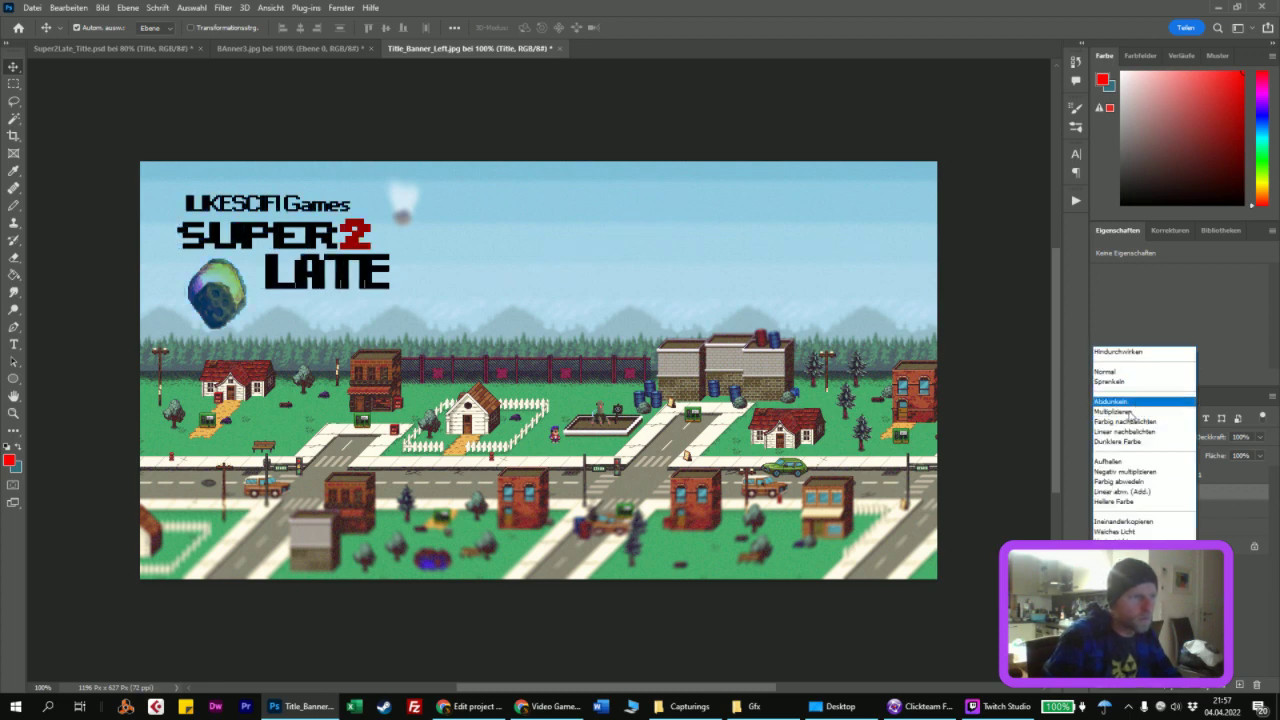
left_click(1130, 418)
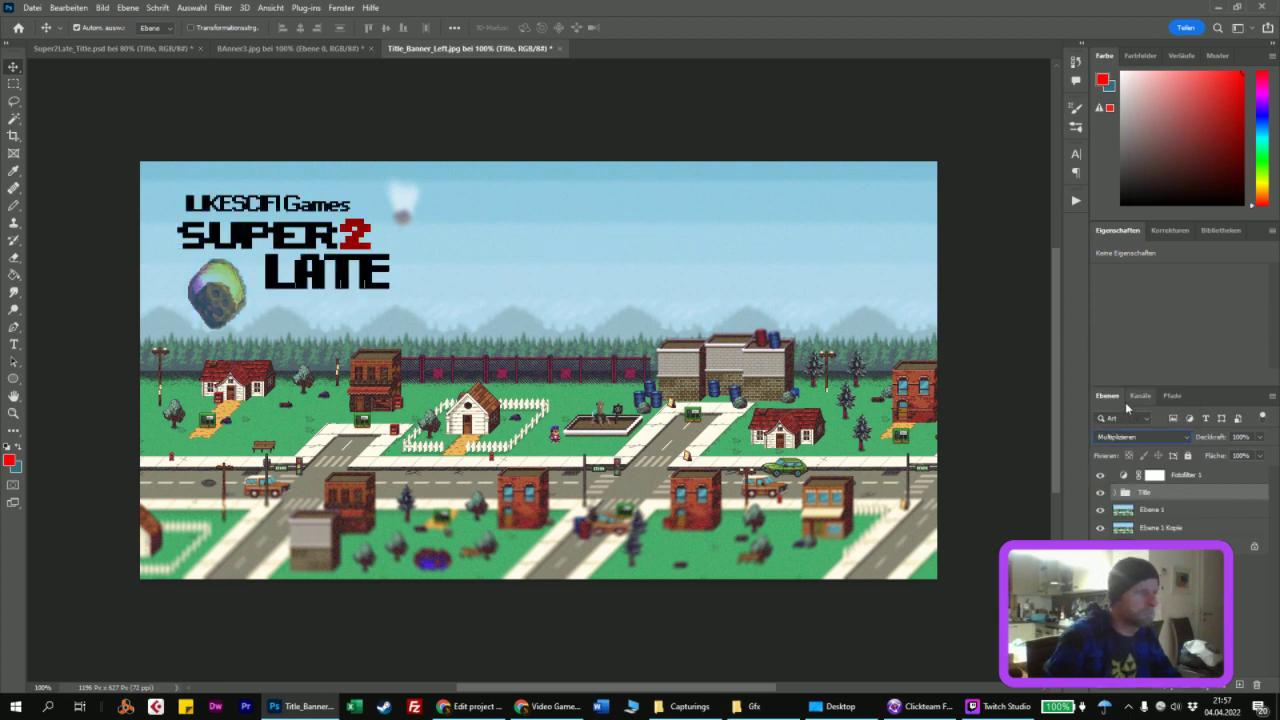
left_click(1131, 437)
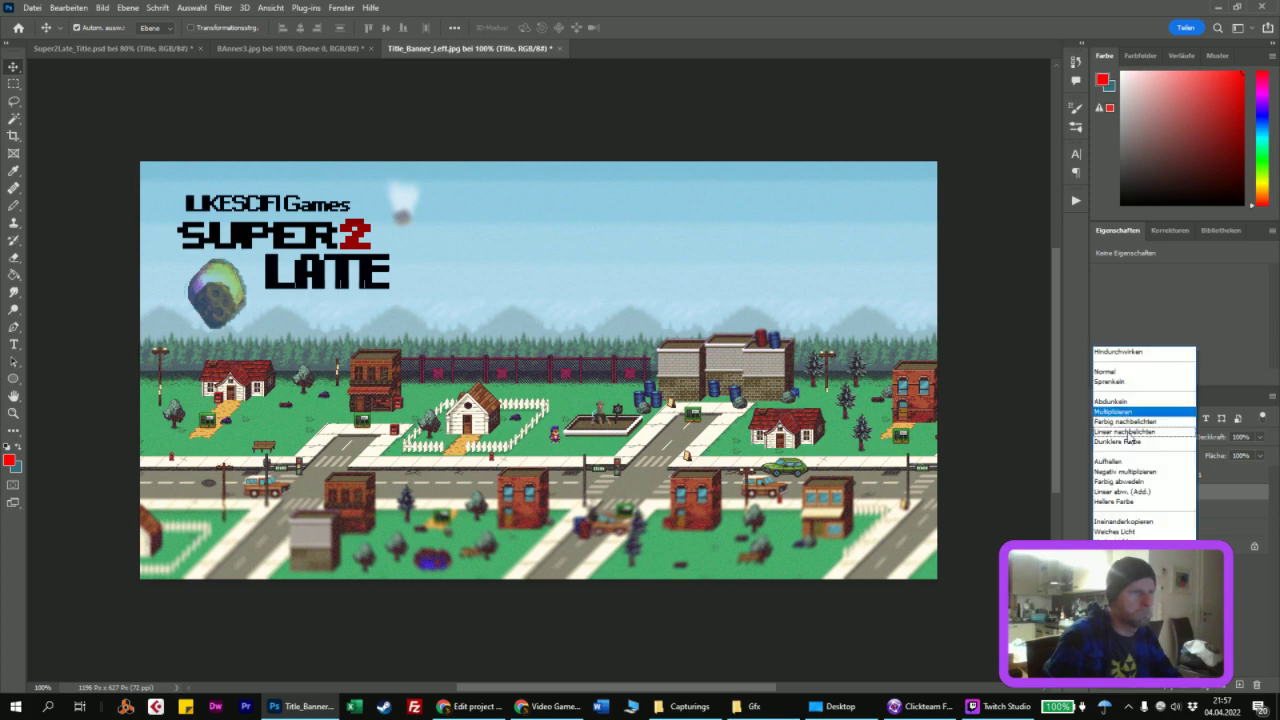
left_click(1120, 352)
Step: Select the meteor layer Ebene 6 of the Title group and set the Eraser to Brush mode with a soft round tip
left_click(237, 297)
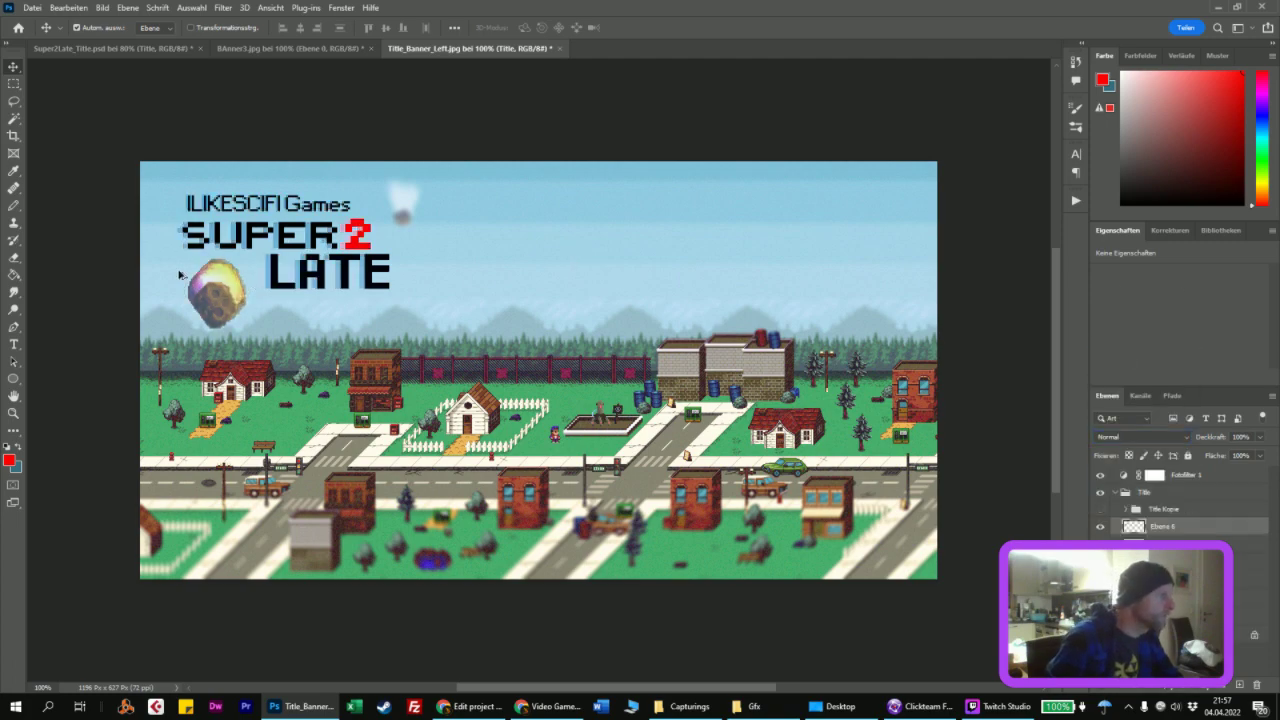
scroll(240, 300, "up", 4, "alt")
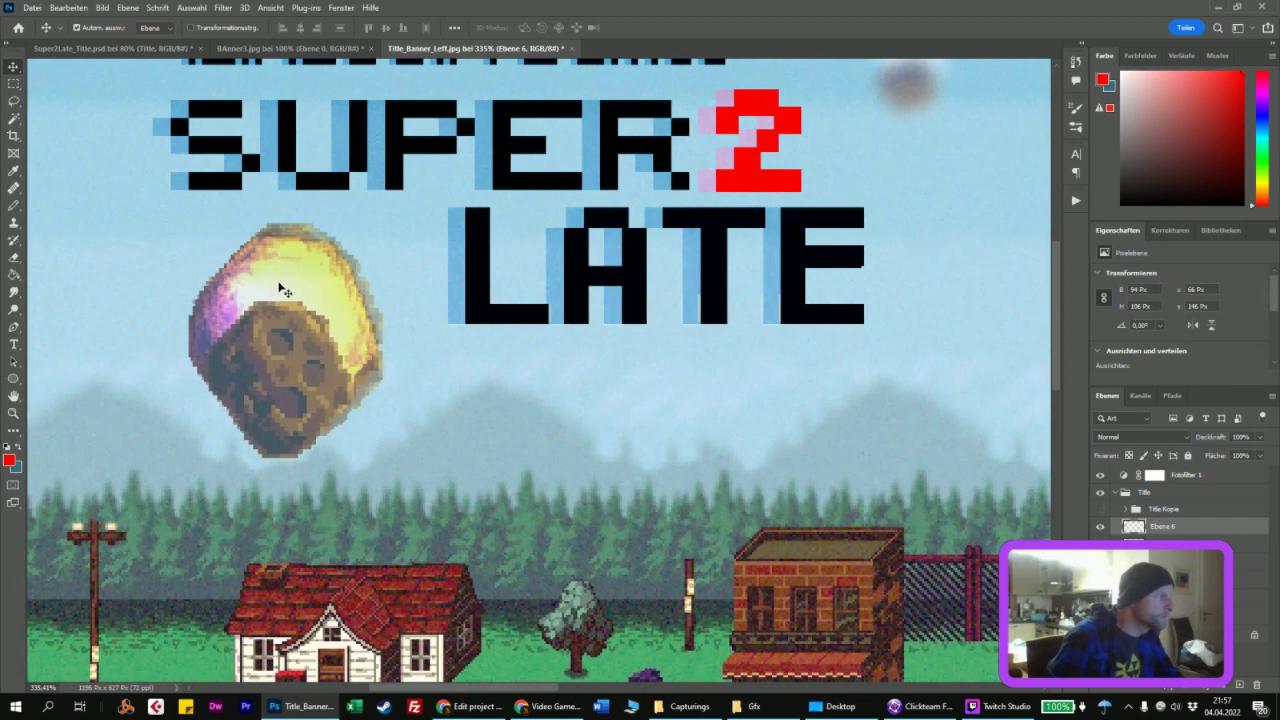
left_click(14, 257)
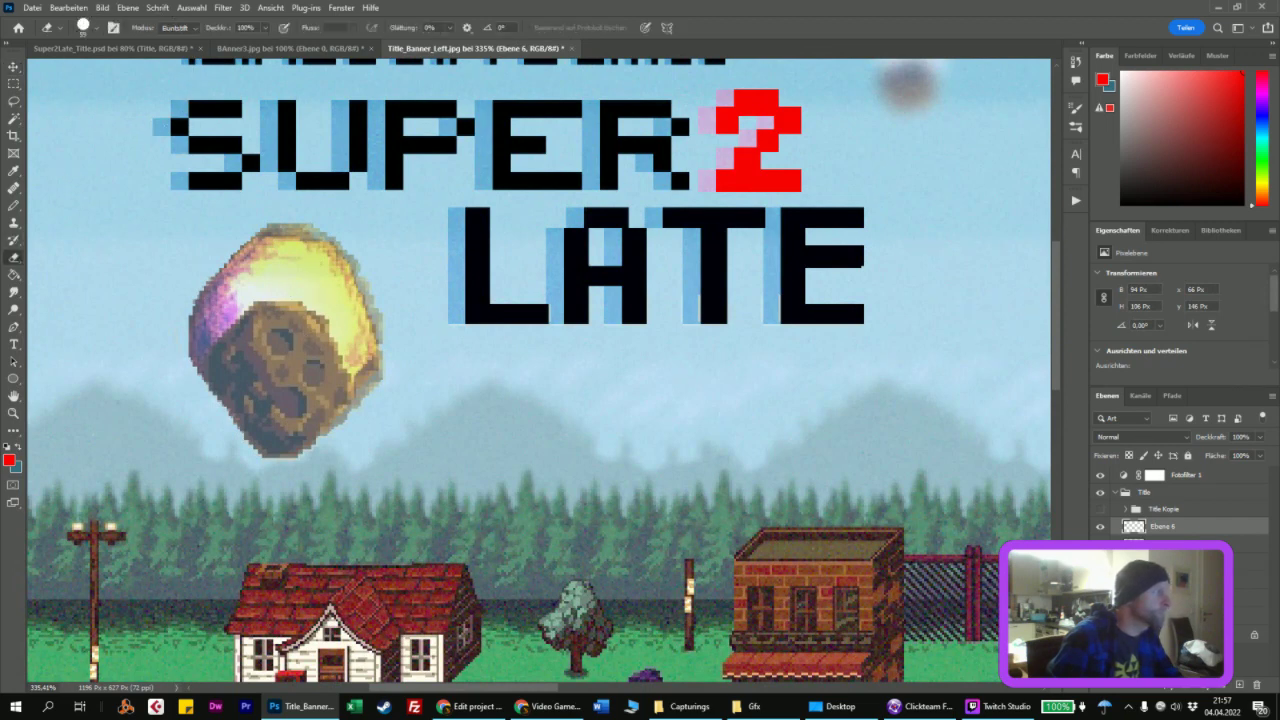
right_click(14, 257)
left_click(90, 257)
right_click(313, 352)
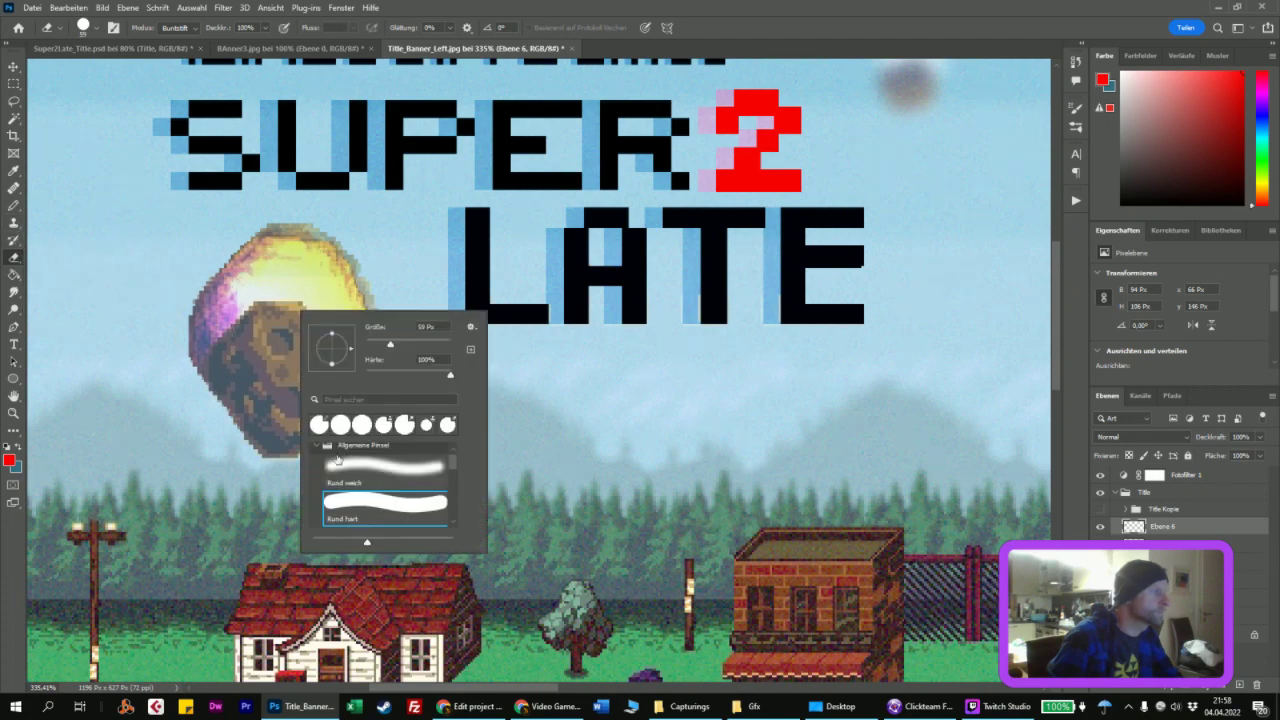
left_click(177, 28)
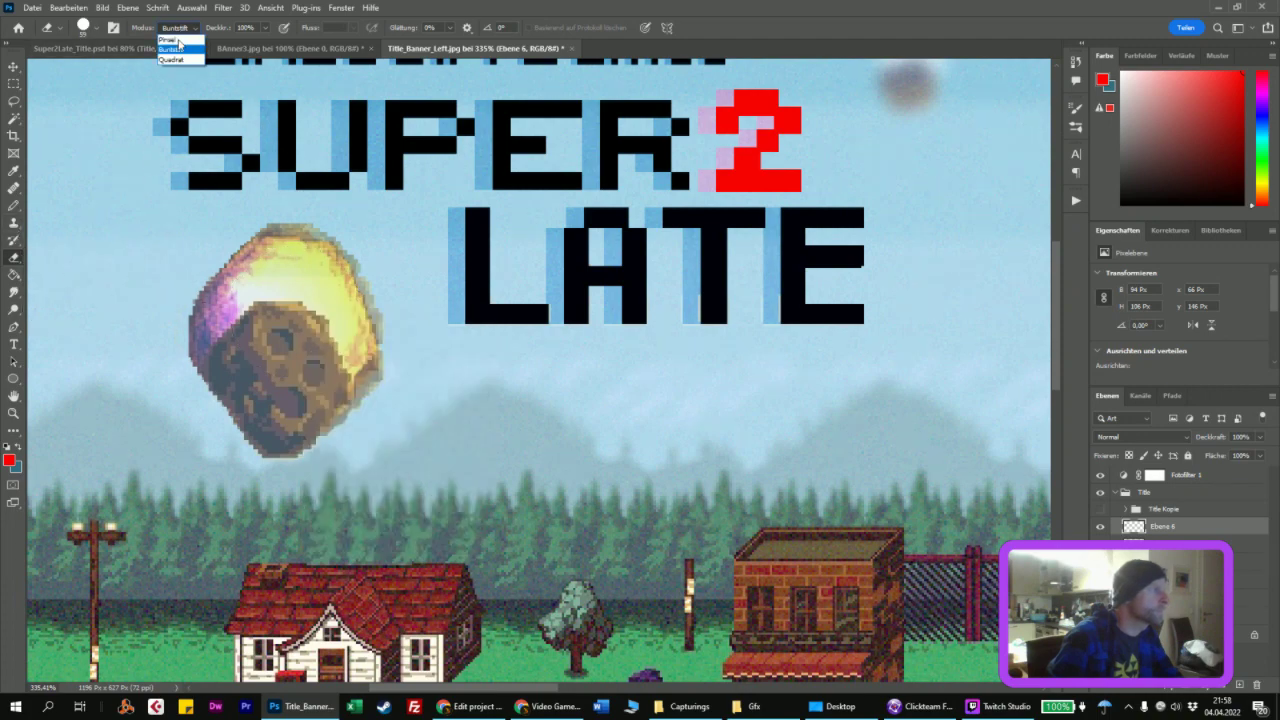
left_click(172, 39)
right_click(163, 424)
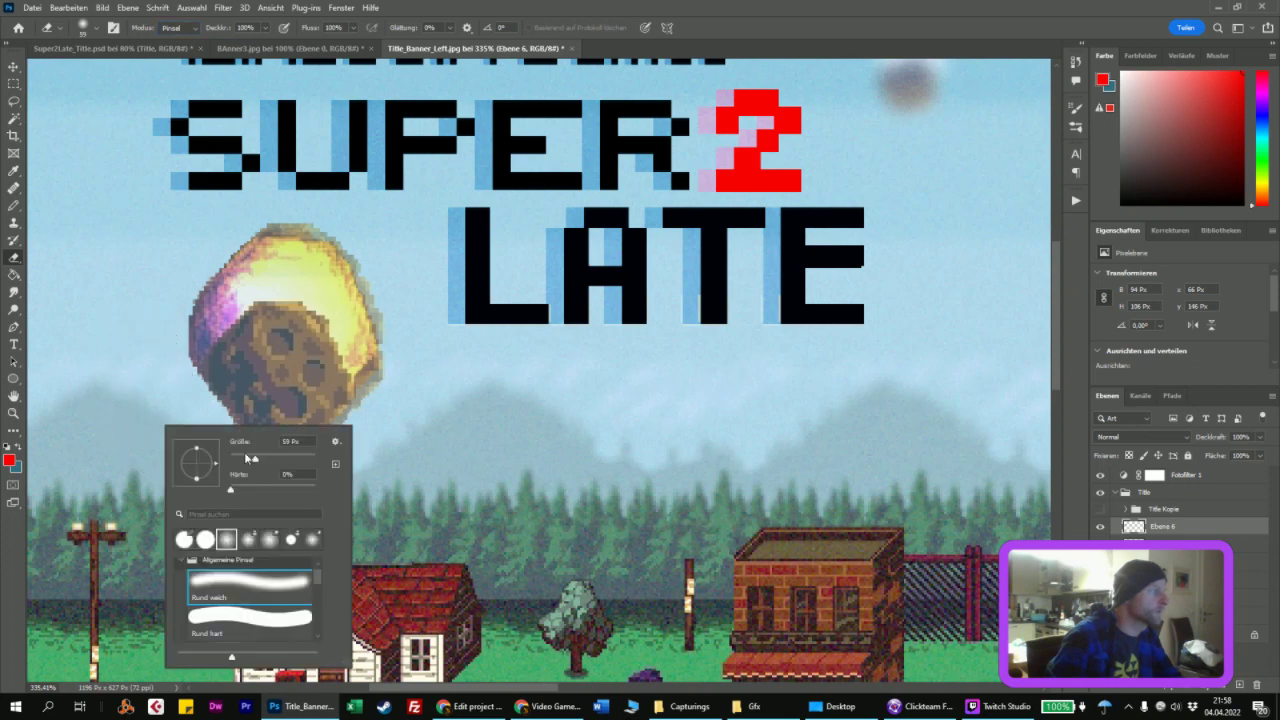
left_click(171, 396)
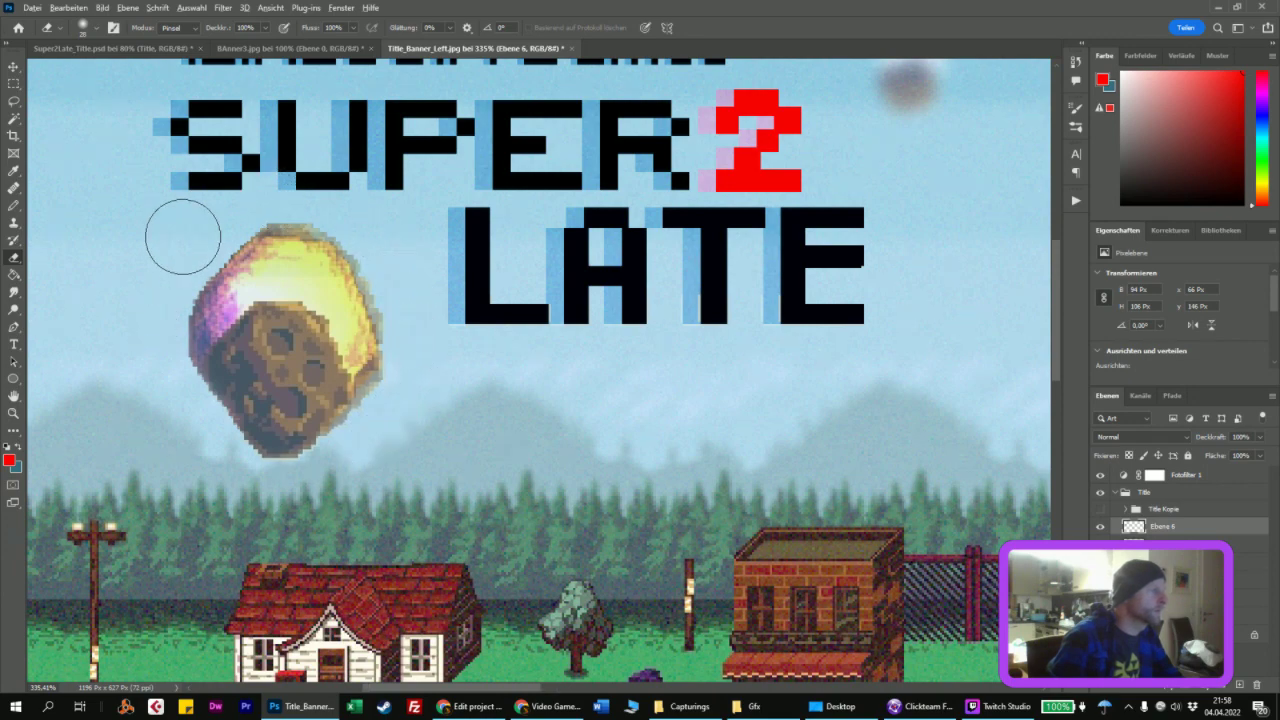
Step: Change the eraser tip to Hard Round with a size of 6 px
scroll(183, 236, "up", 5, "alt")
right_click(250, 238)
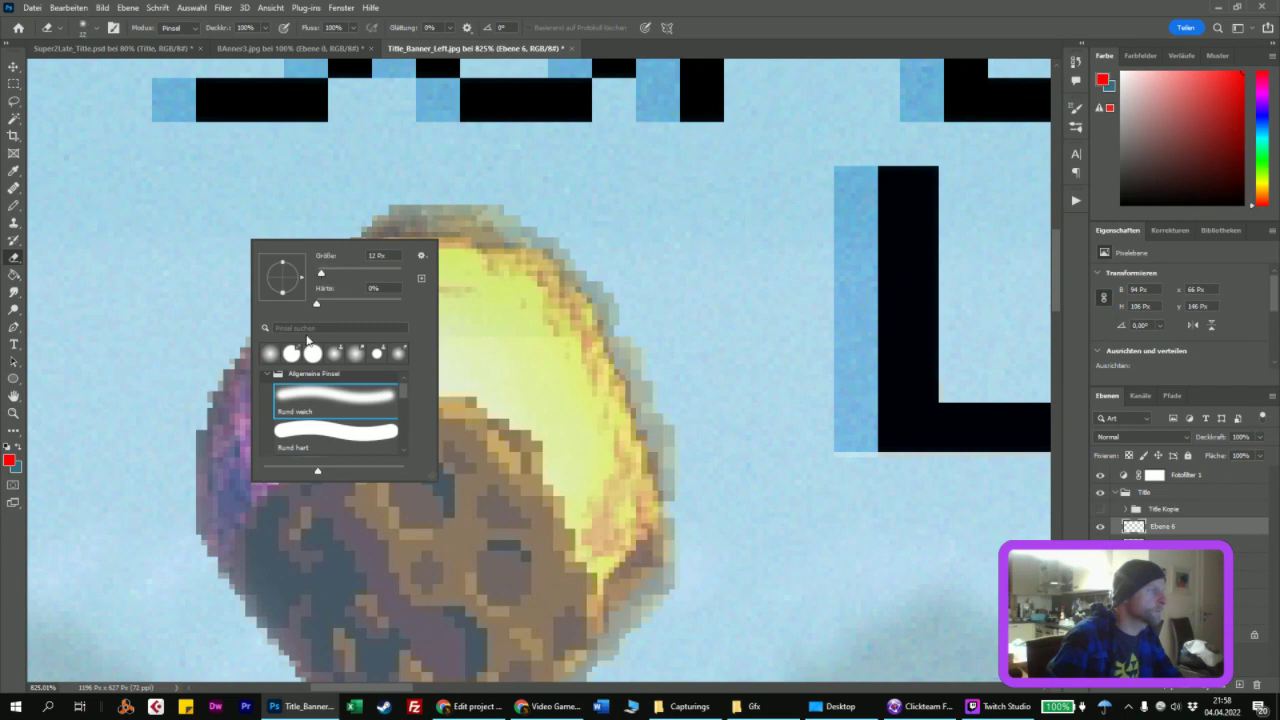
left_click(305, 432)
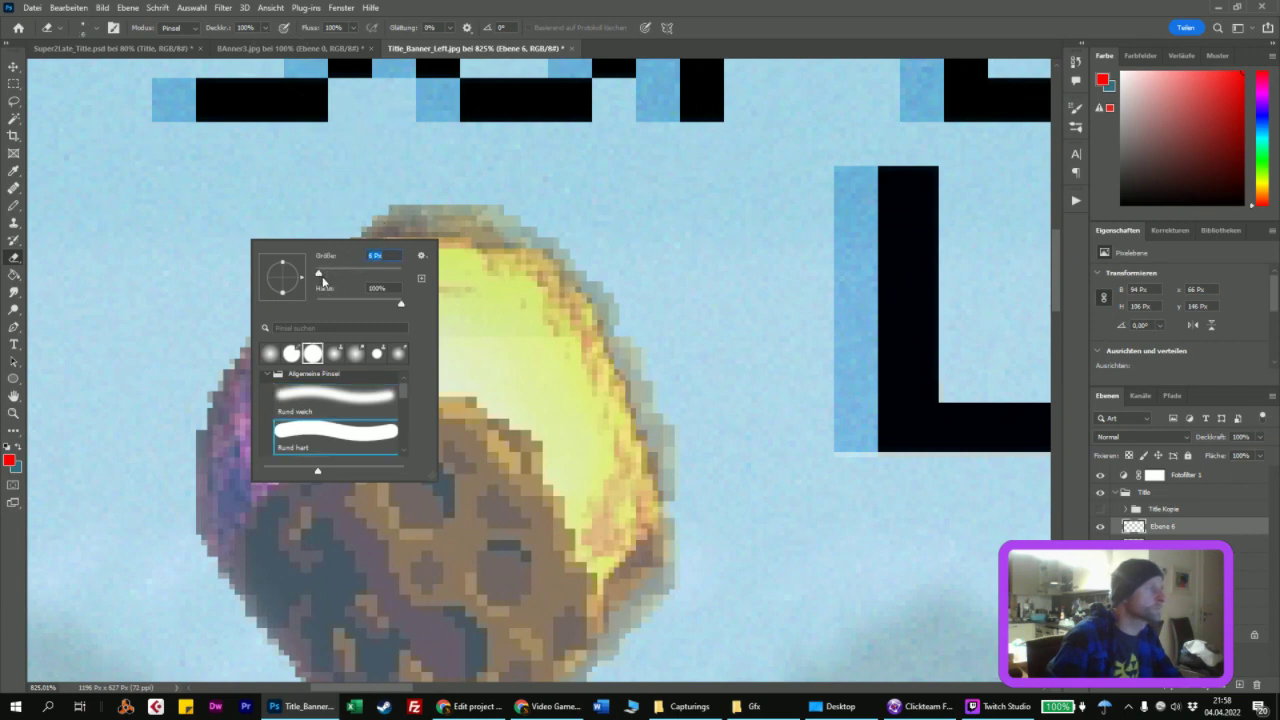
key("Return")
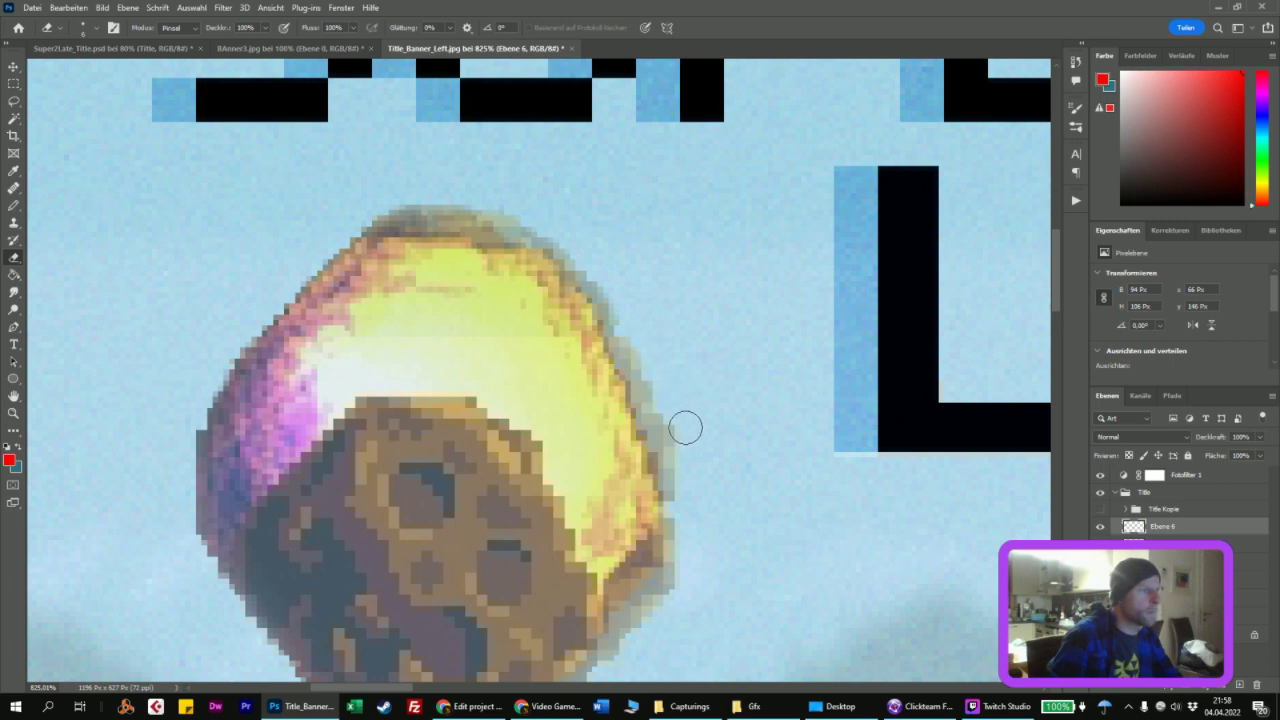
Step: Erase the leftover fringe pixels along the outer edge of the logo's meteor and switch to the Move tool
left_click_drag(769, 443, 671, 277)
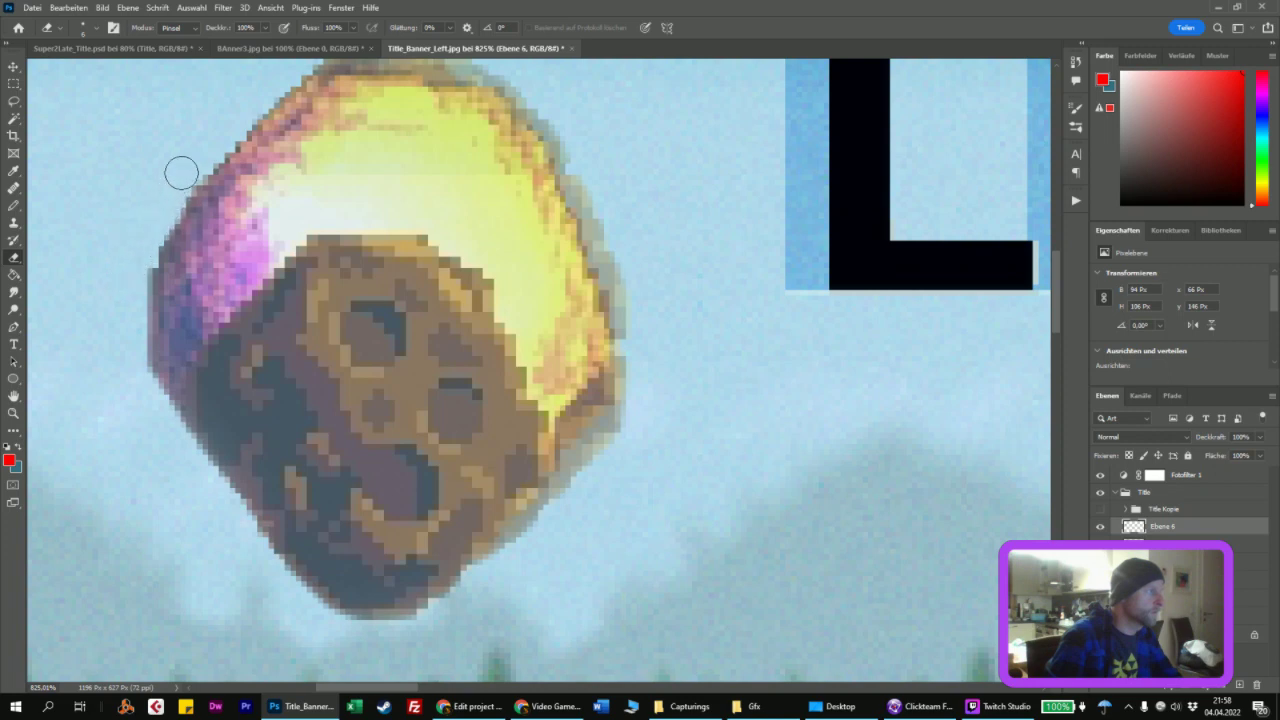
left_click_drag(152, 229, 129, 277)
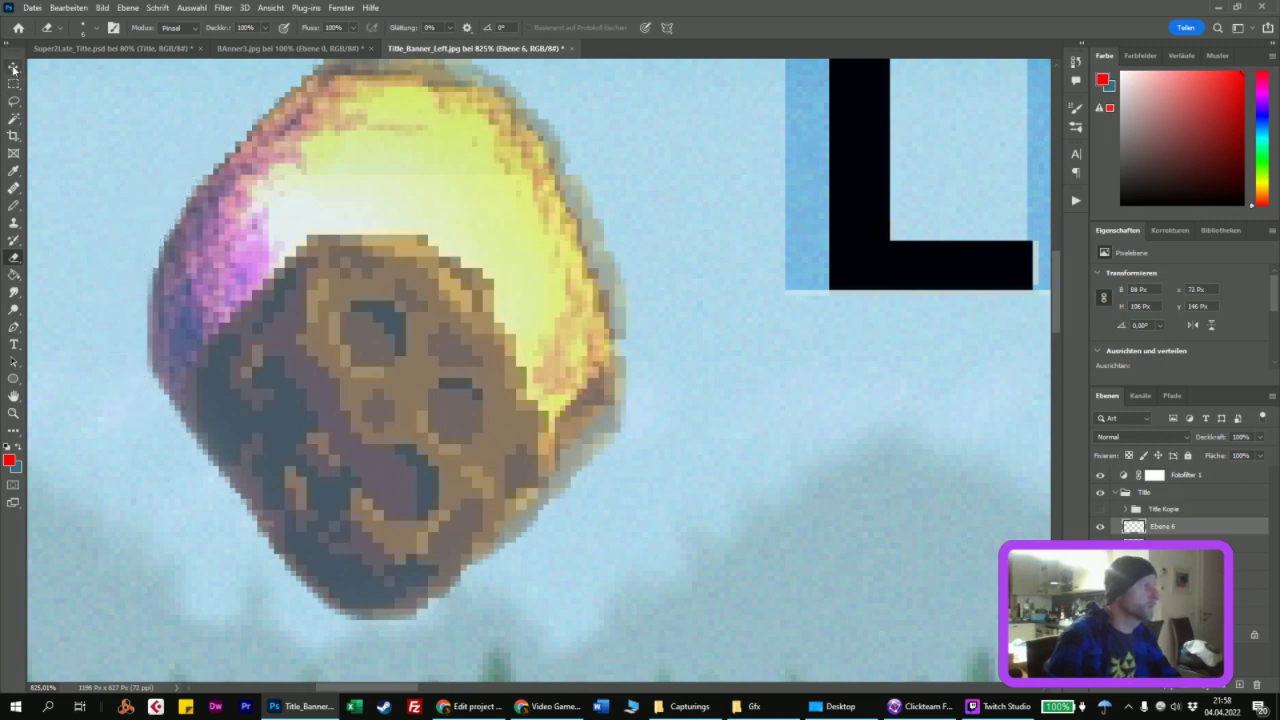
key("v")
scroll(335, 238, "down", 8, "alt")
scroll(335, 238, "down", 2, "alt")
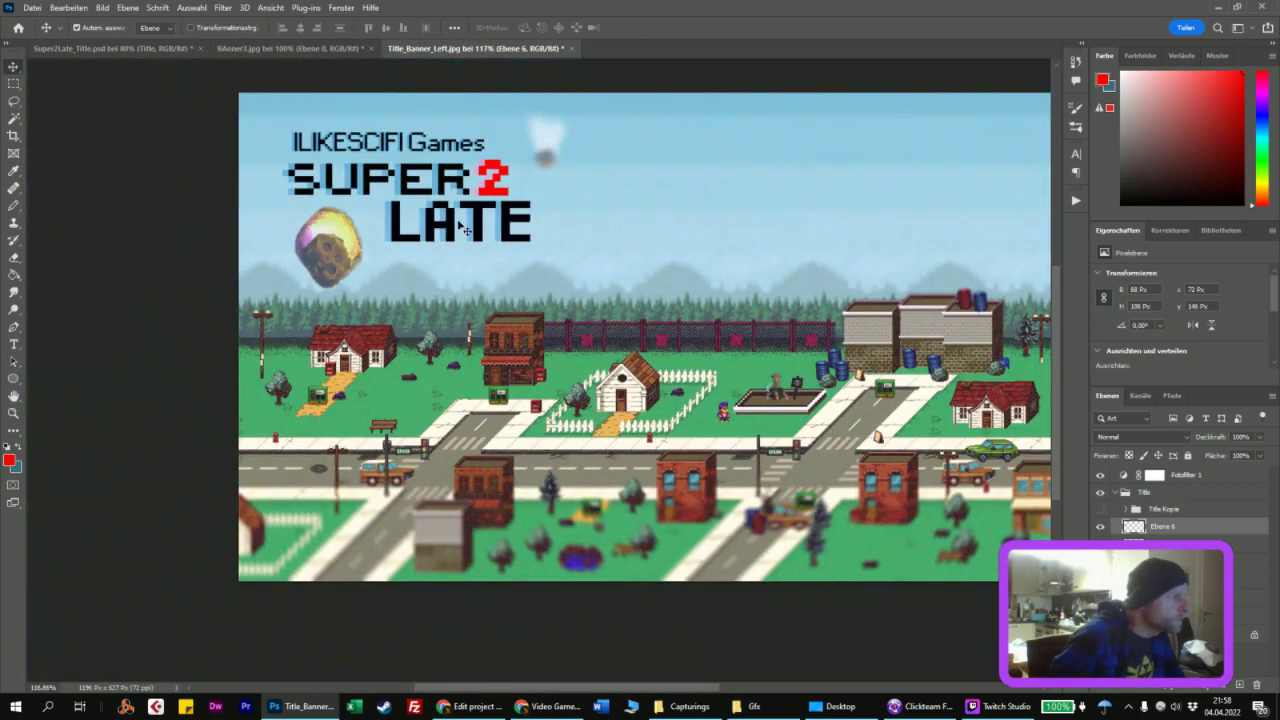
scroll(600, 260, "down", 1, "alt")
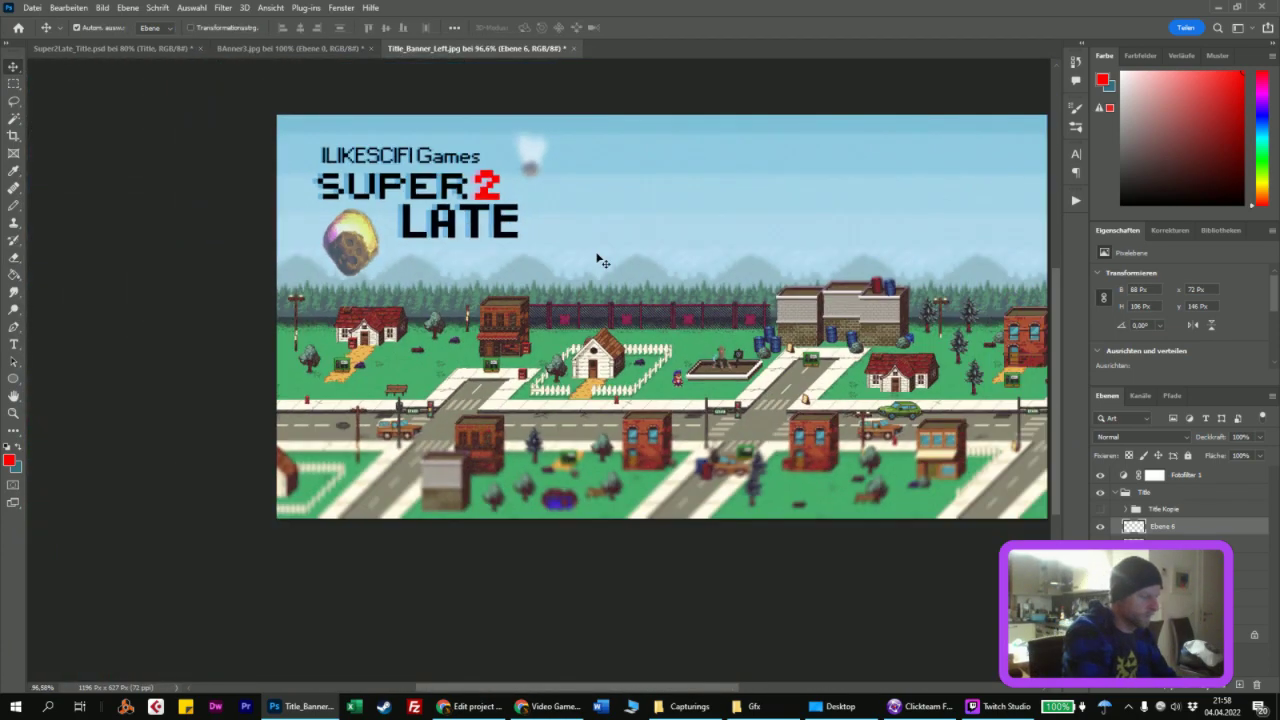
Step: Export the banner for web as a JPEG named Title_Tiltshift_TEXTGOOD.jpg on the Desktop
key("ctrl+alt+shift+s")
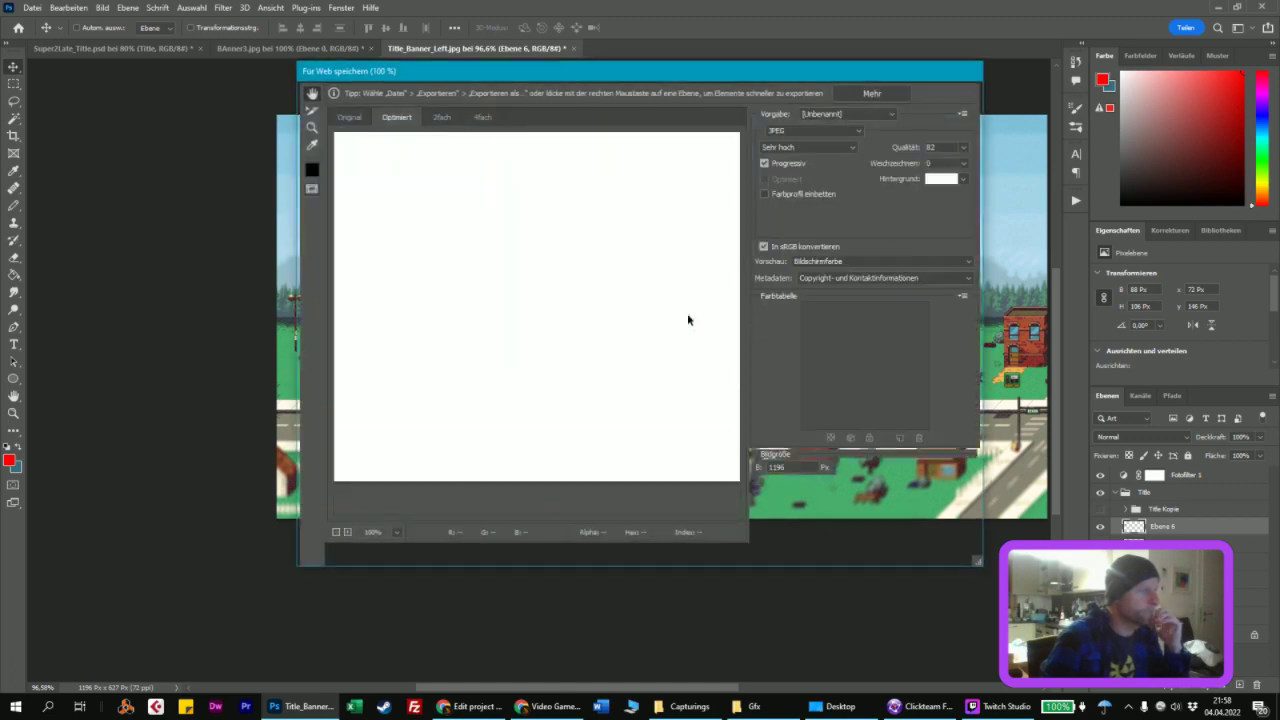
left_click(760, 552)
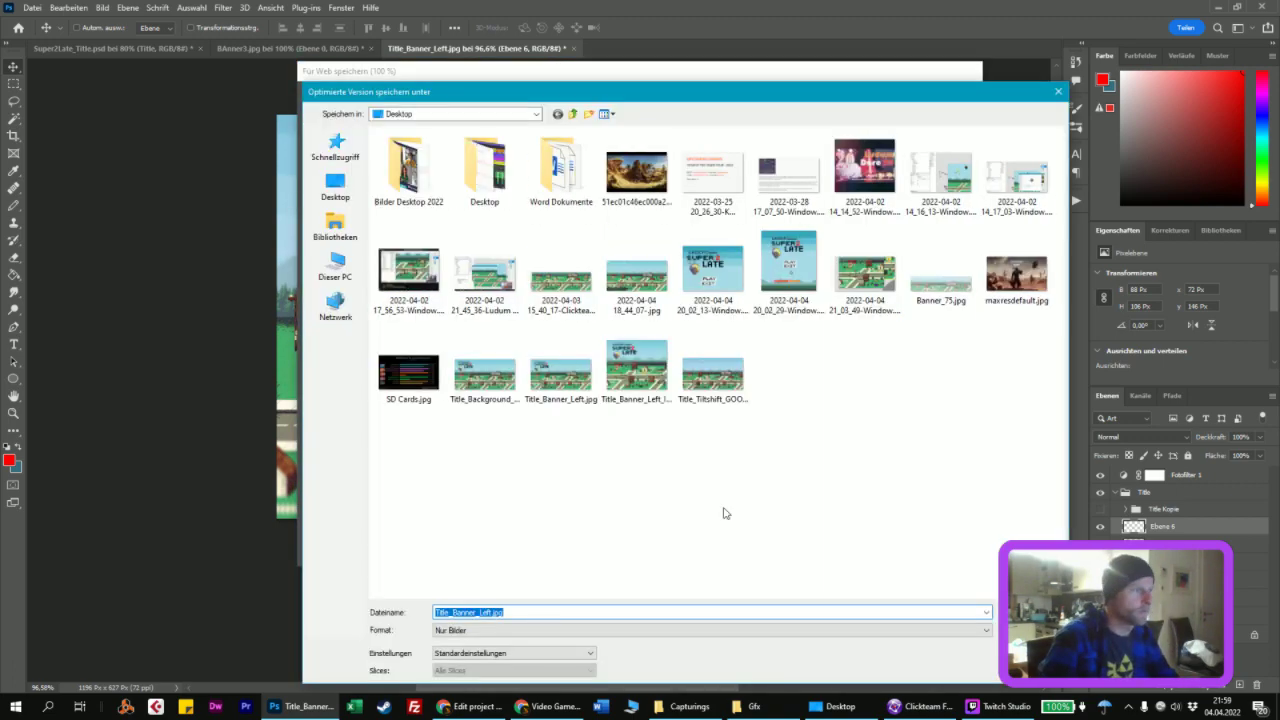
left_click(712, 376)
double_click(482, 612)
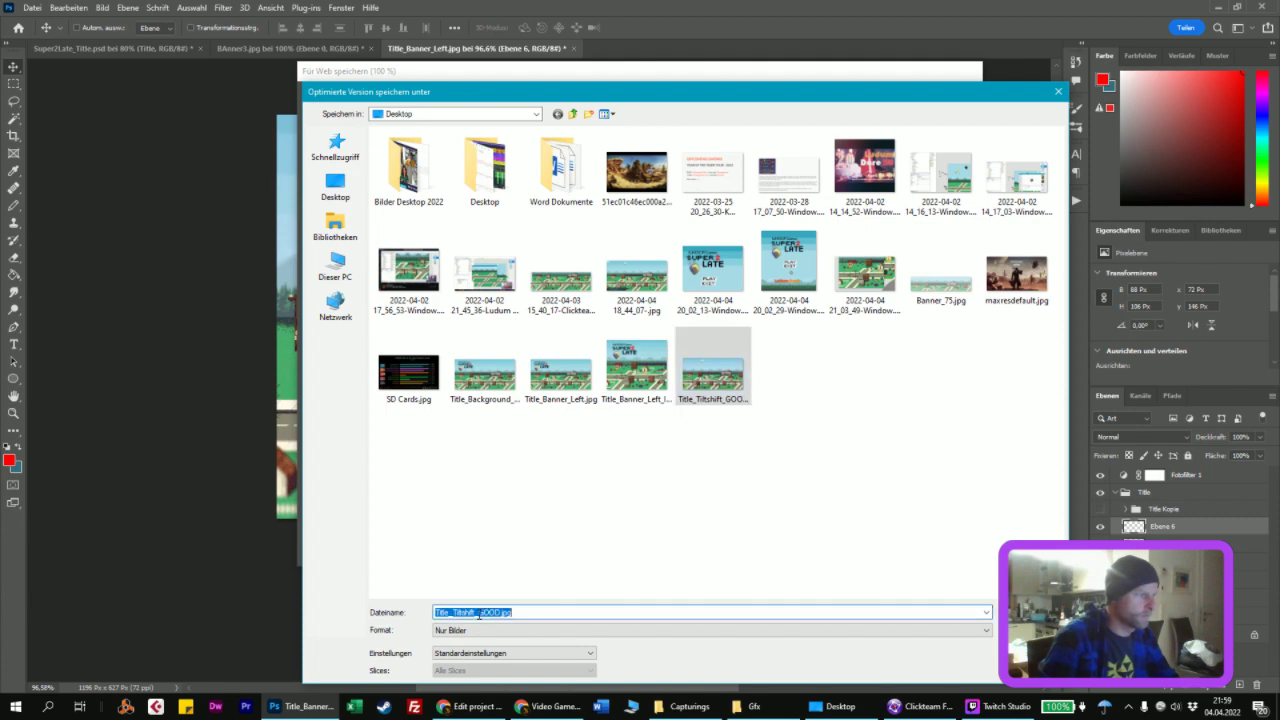
left_click(479, 613)
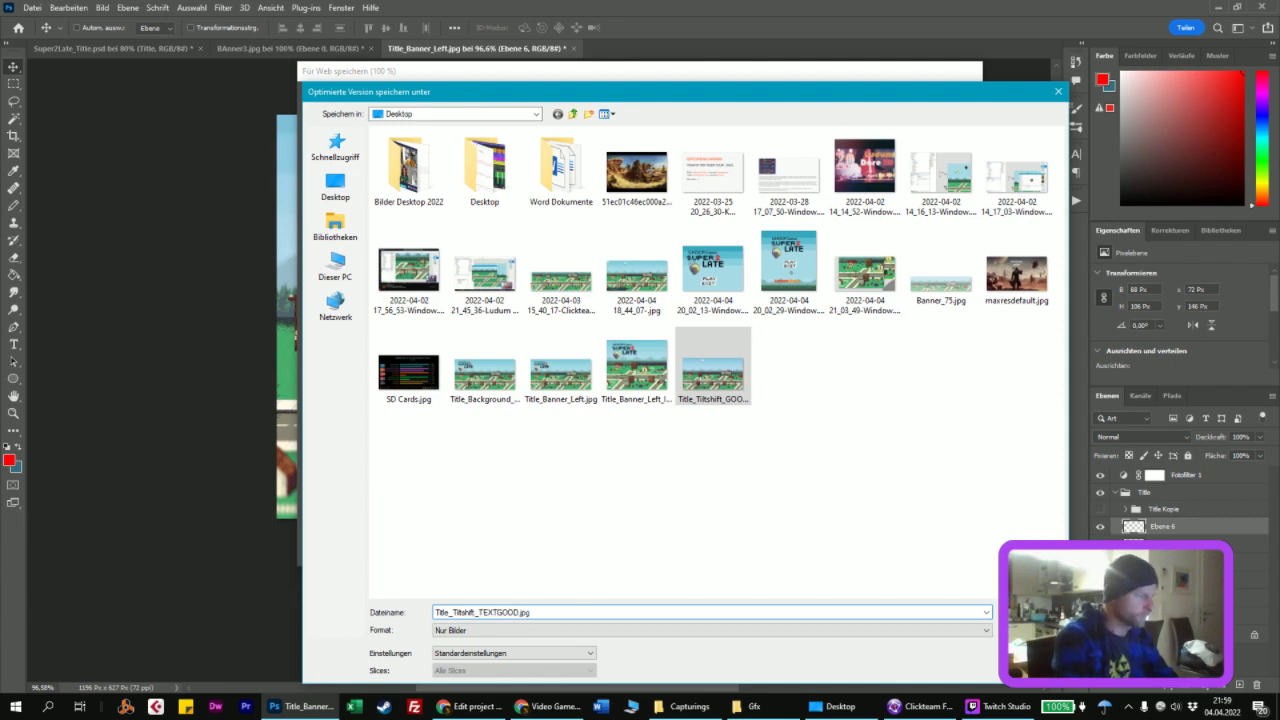
key("Return")
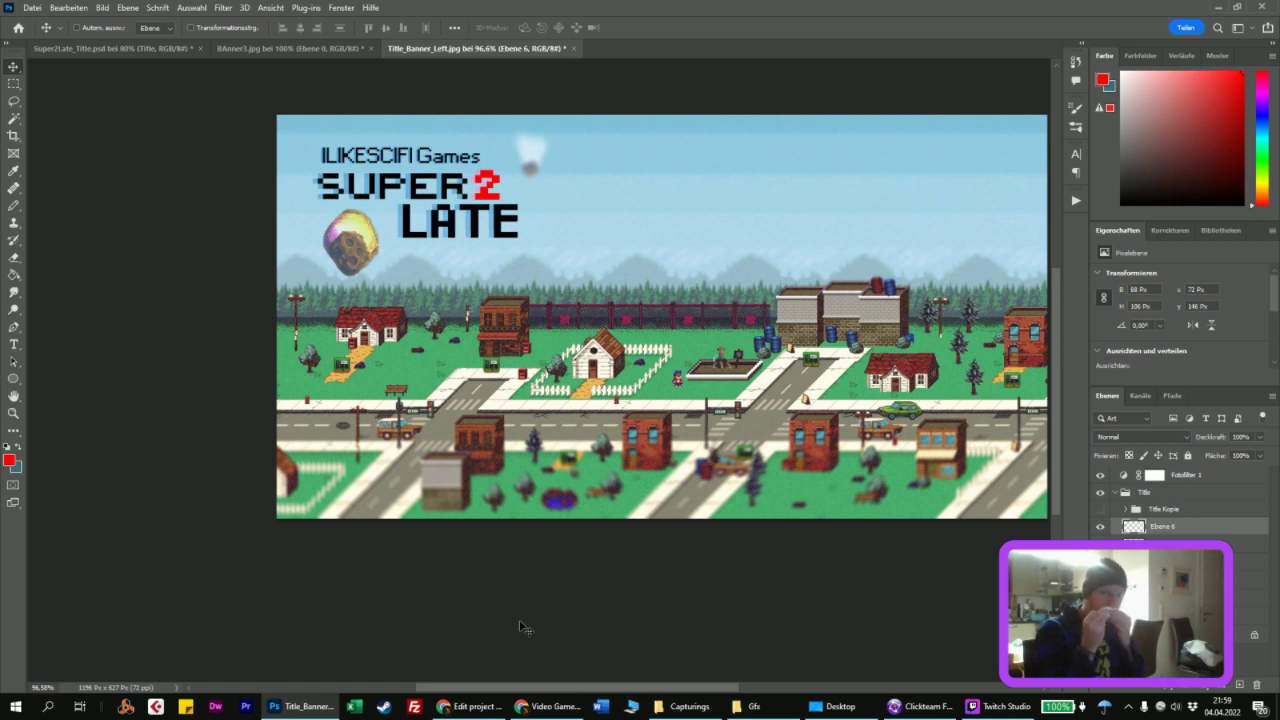
Step: Select a 627 x 627 px square over the full image height around the logo, nudge it slightly left, and crop the image to it
left_click(13, 83)
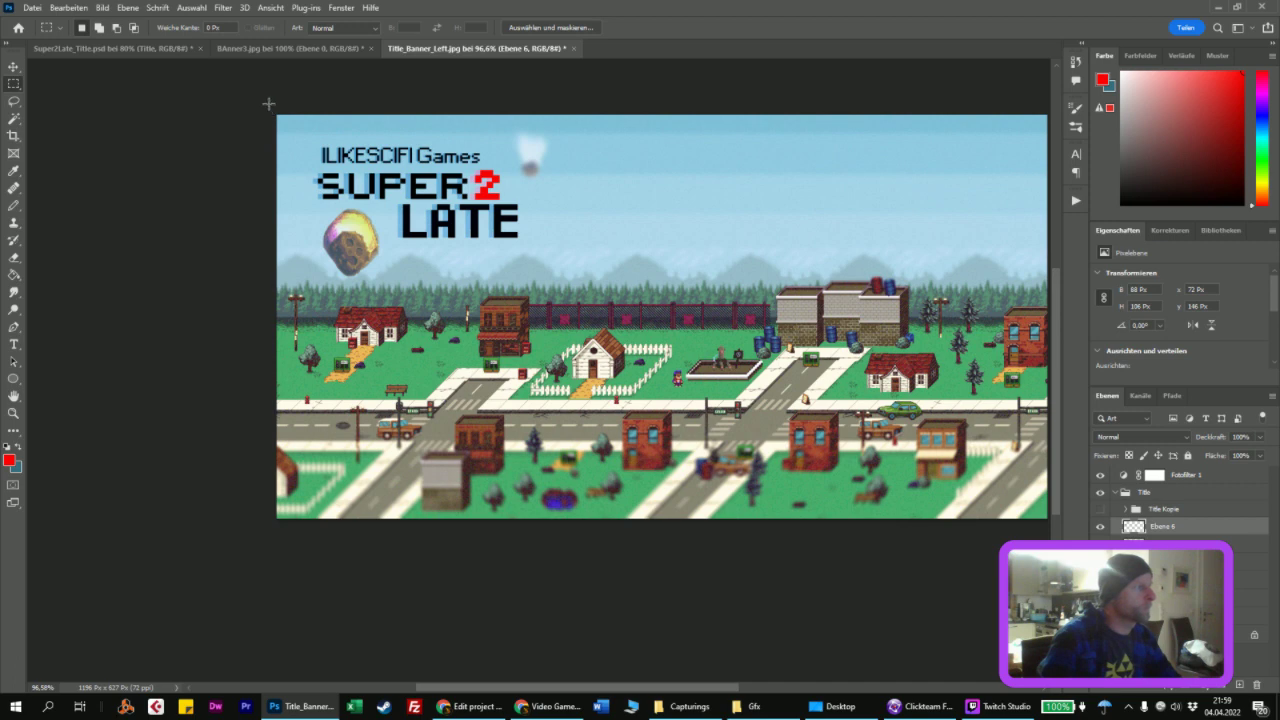
left_click_drag(268, 103, 878, 535, "shift")
left_click(297, 131)
left_click_drag(302, 114, 862, 623, "shift")
key("Left")
key("Left")
key("Left")
key("Left")
key("Left")
key("Left")
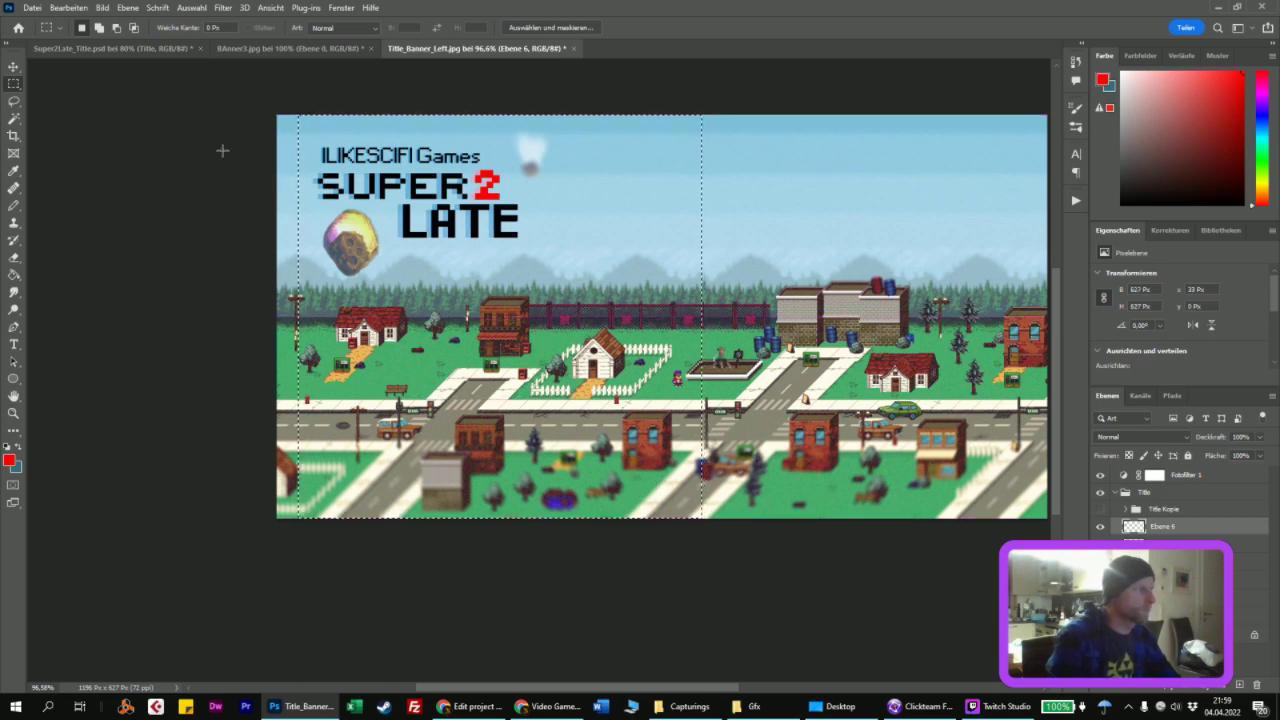
key("Left")
key("Left")
key("Left")
key("Left")
left_click(102, 7)
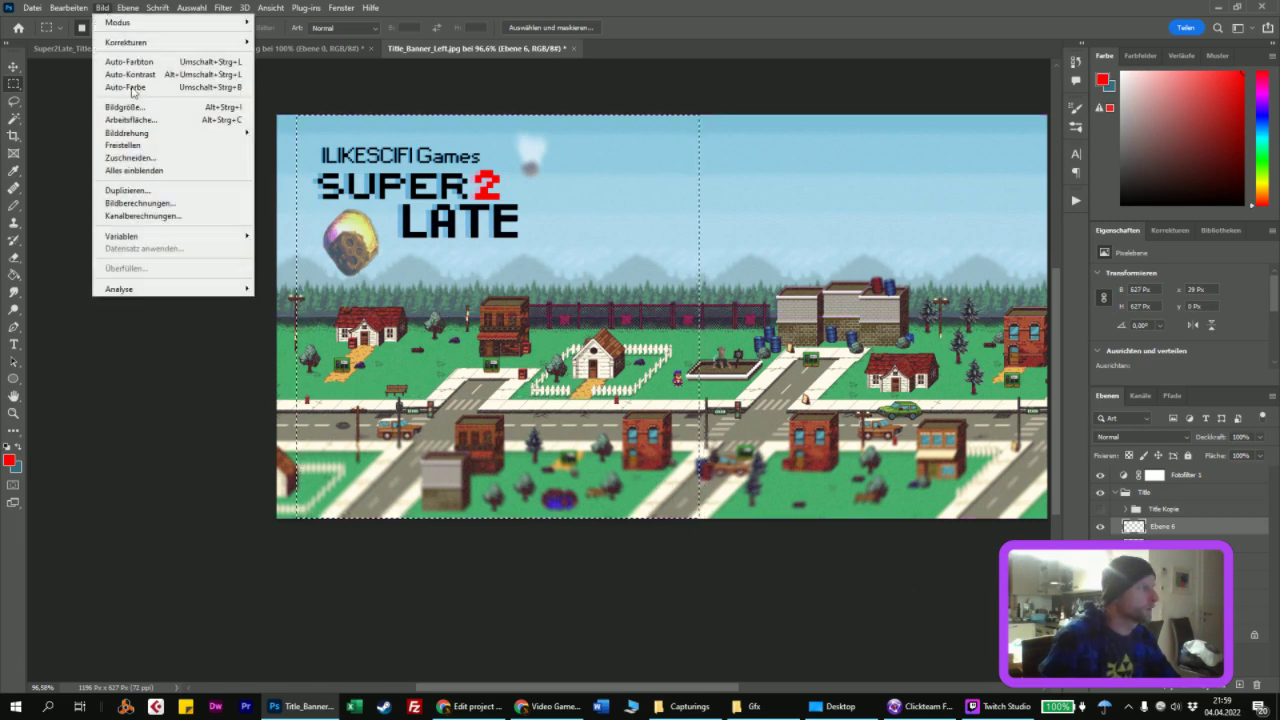
left_click(125, 145)
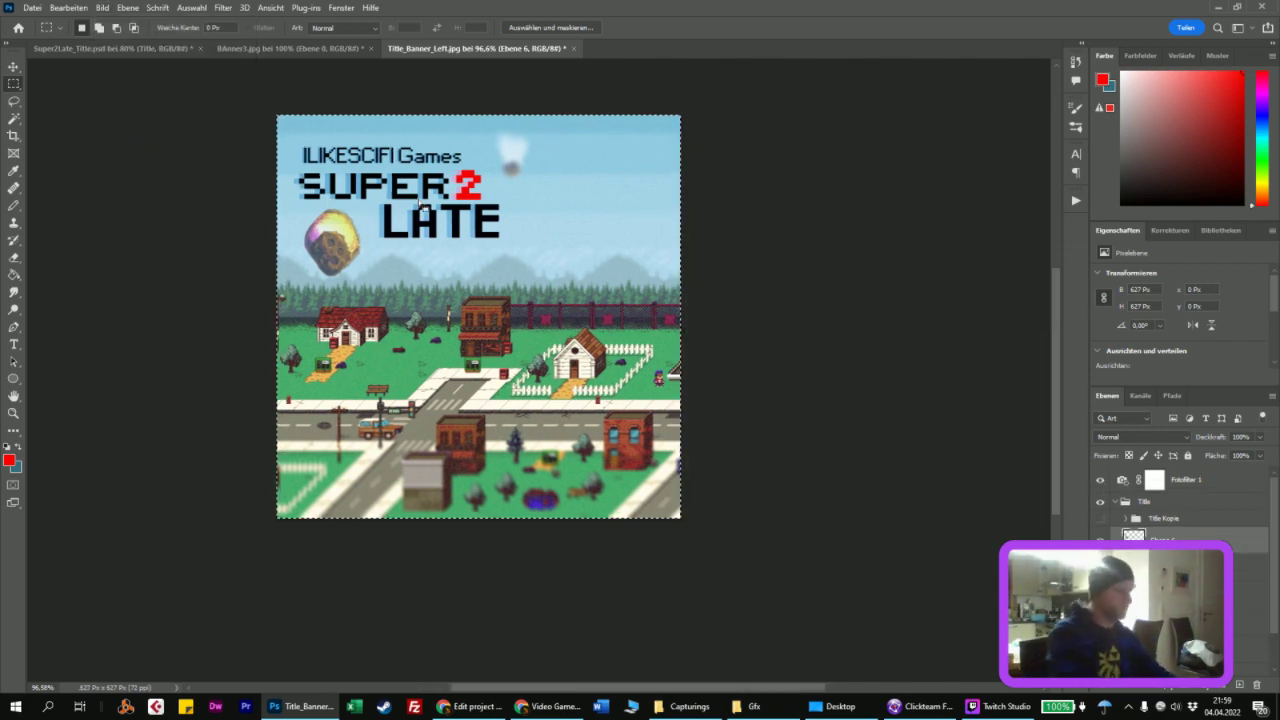
Step: Export the square banner for web as a JPEG to the Desktop, named Title_Tiltshift_TEXT_square_GOOD.jpg
key("ctrl+alt+shift+s")
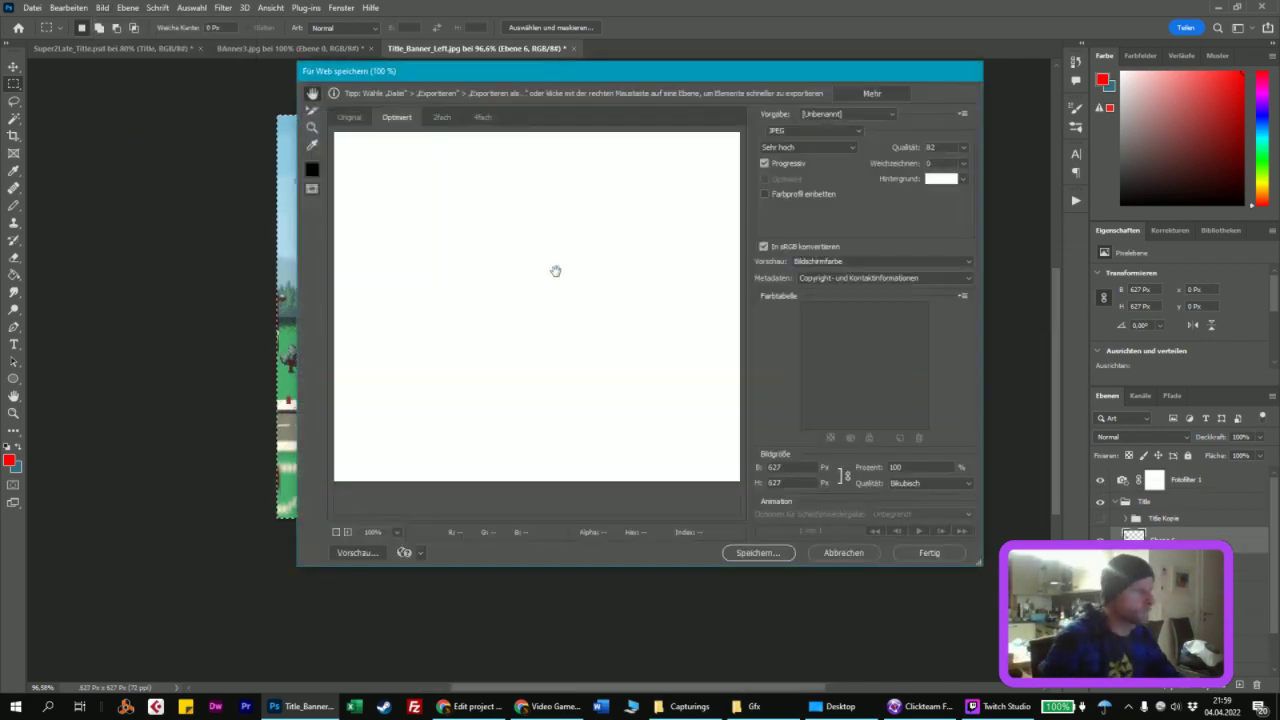
left_click(757, 553)
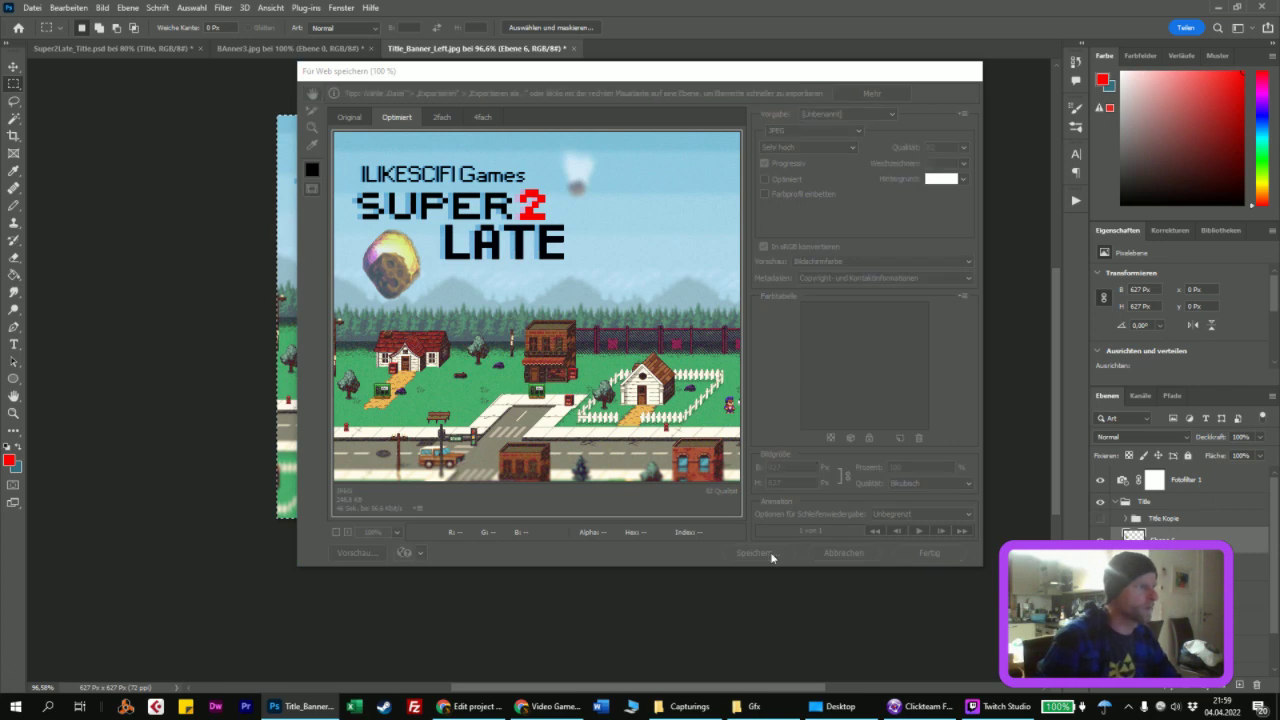
left_click(778, 380)
left_click(503, 612)
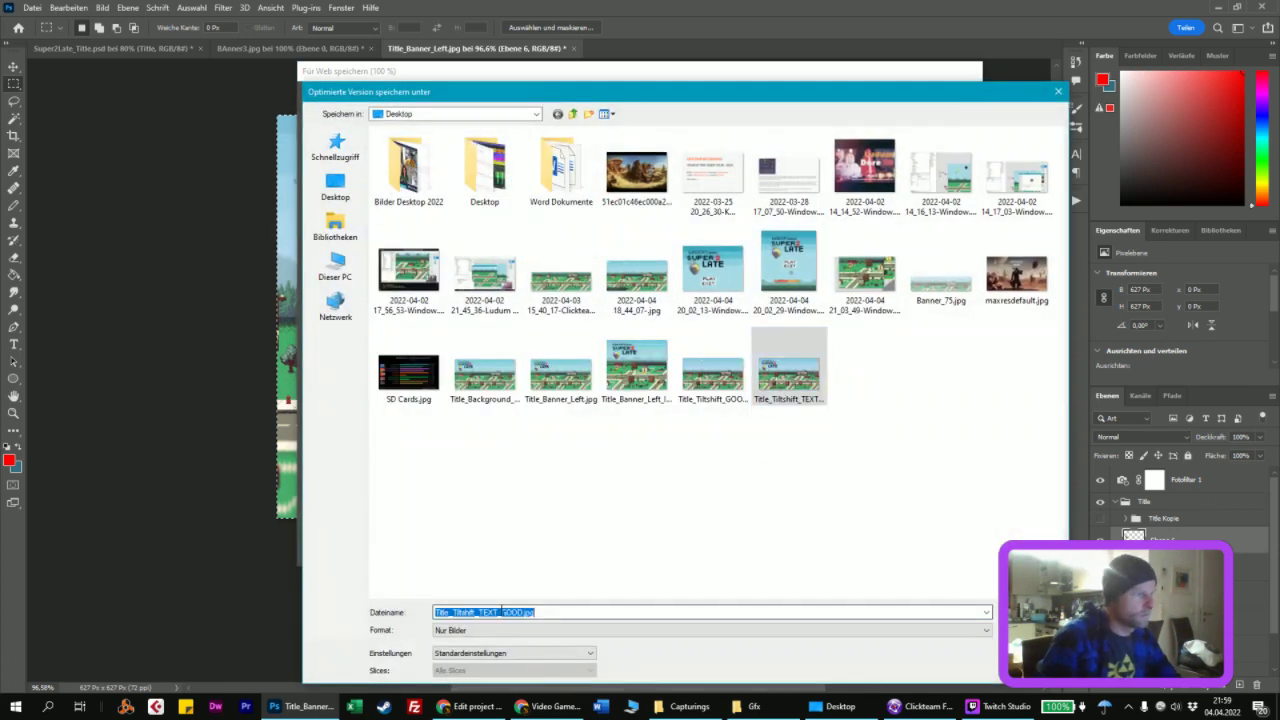
left_click(503, 612)
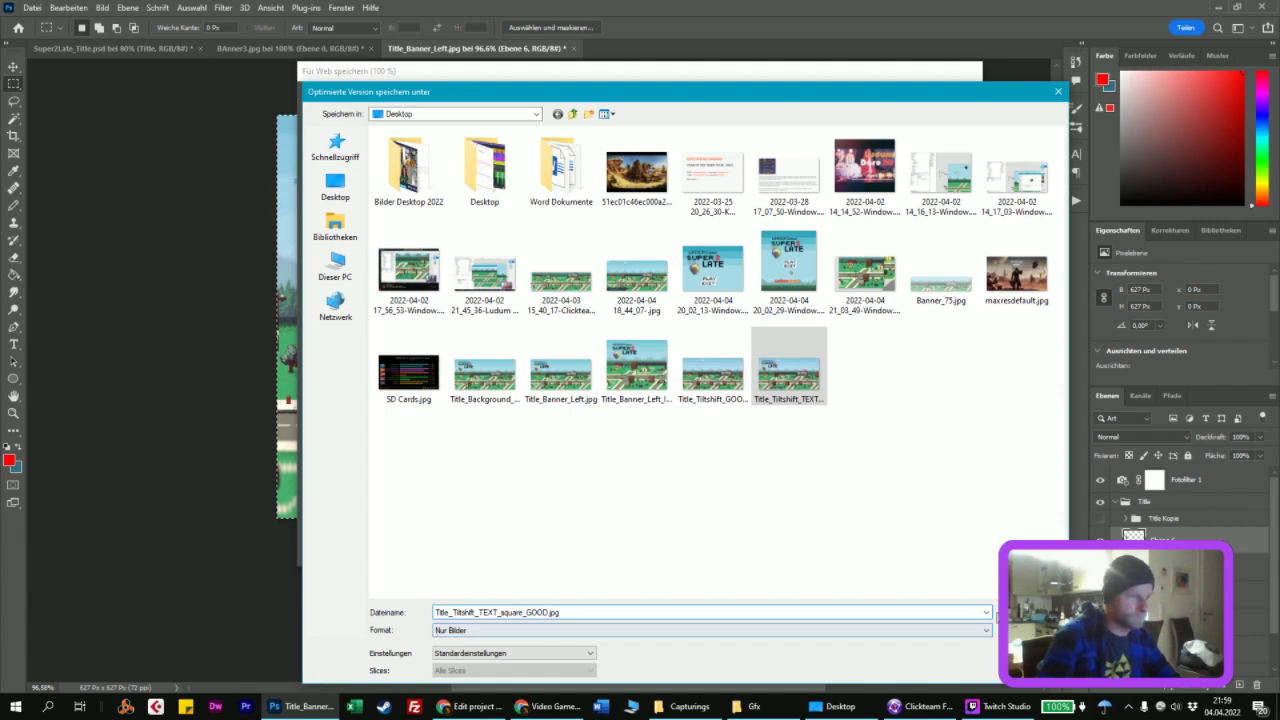
key("Return")
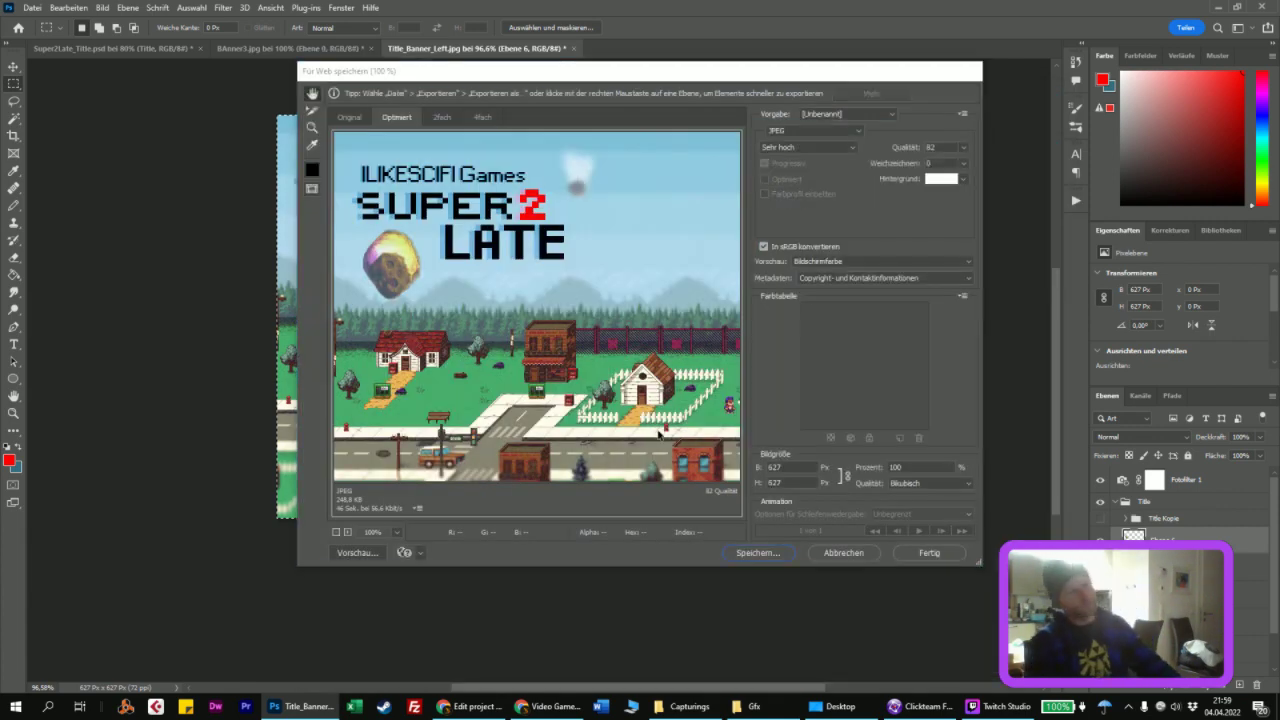
Step: Undo the square crop to restore the full-width banner, and clear the selection
key("ctrl+z")
key("ctrl+z")
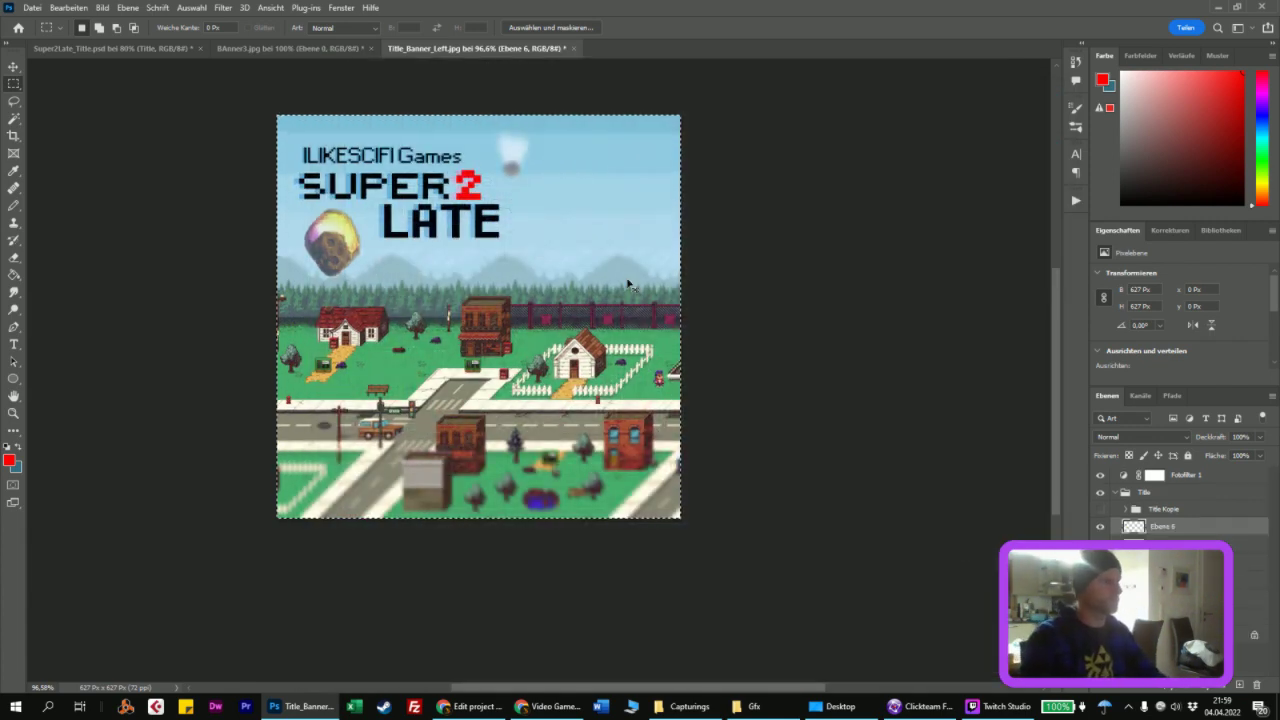
key("ctrl+d")
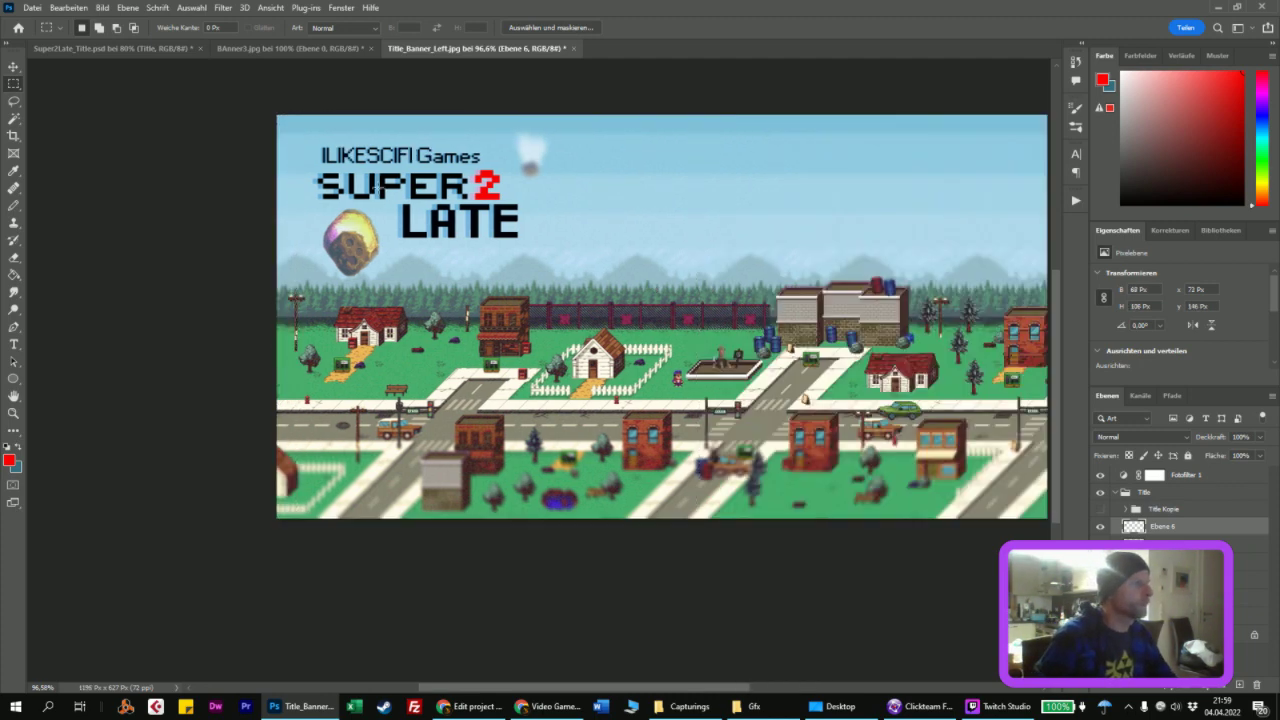
scroll(387, 208, "down", 3, "alt")
Step: Save the layered banner on the Desktop as a Photoshop file named Super2Late_Title_Tiltshift, accepting the format options
left_click(38, 9)
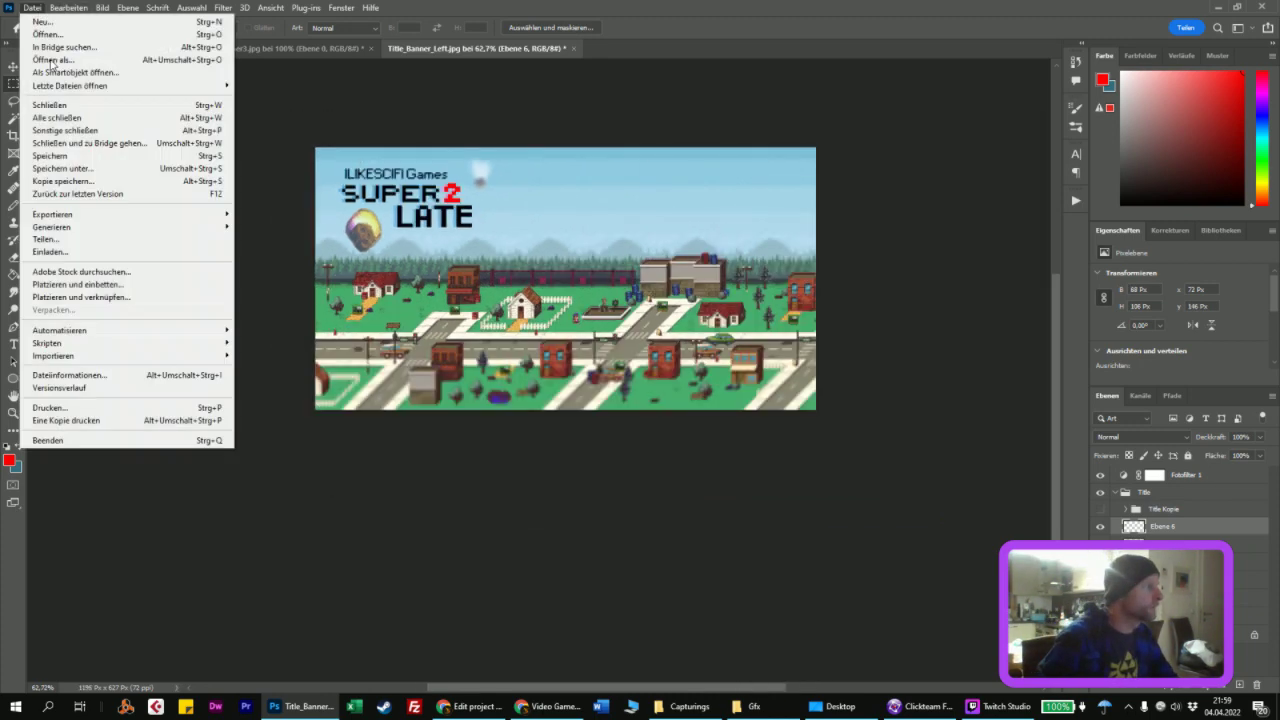
left_click(80, 171)
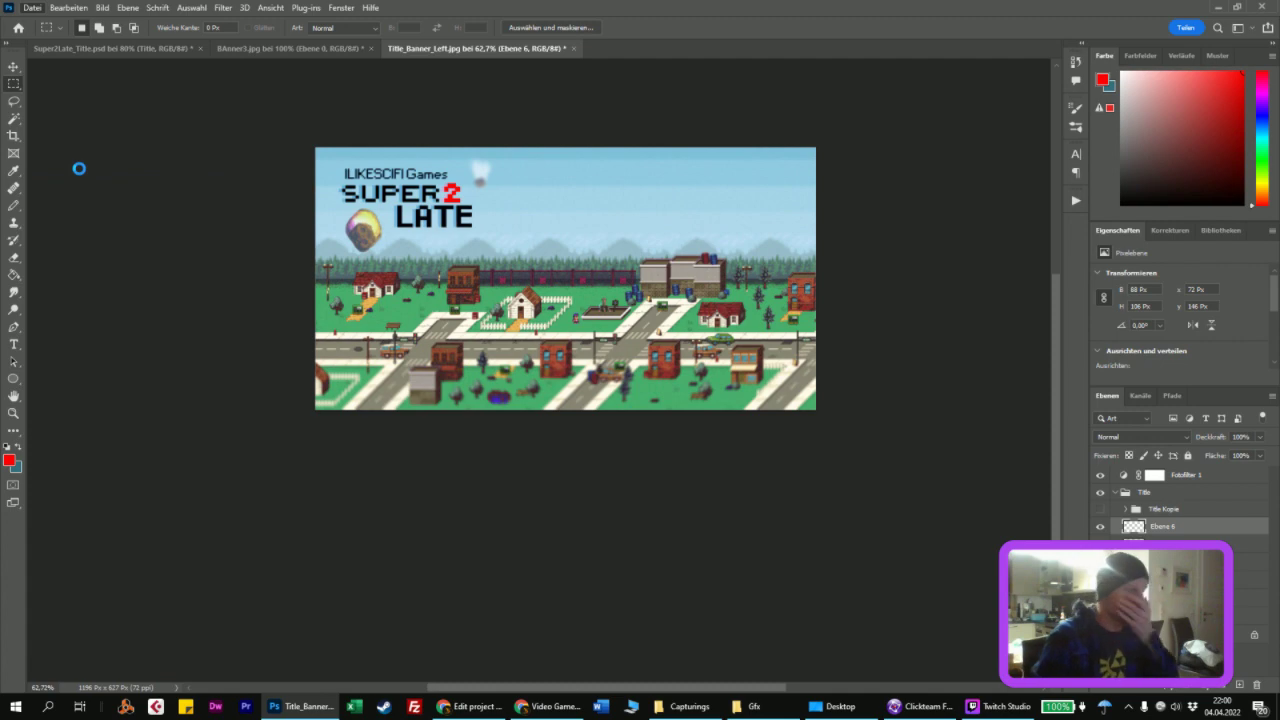
key("ctrl+shift+s")
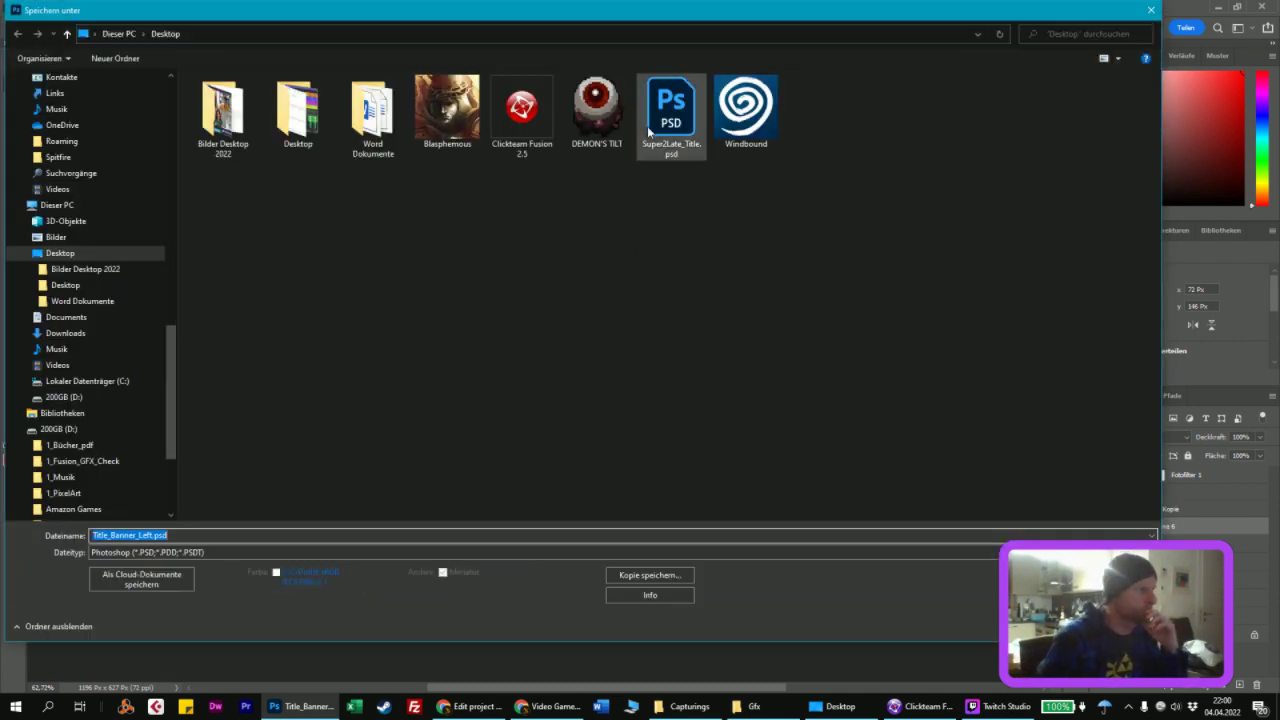
left_click(671, 112)
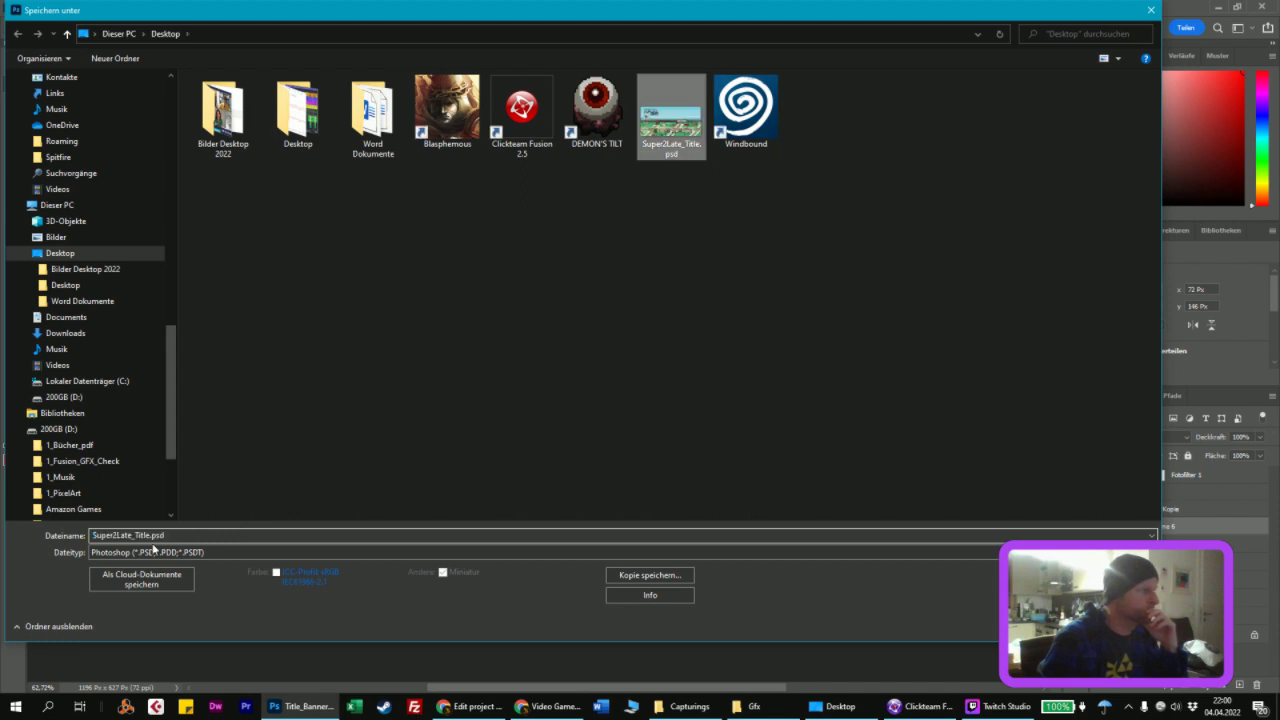
left_click(185, 536)
key("BackSpace")
key("BackSpace")
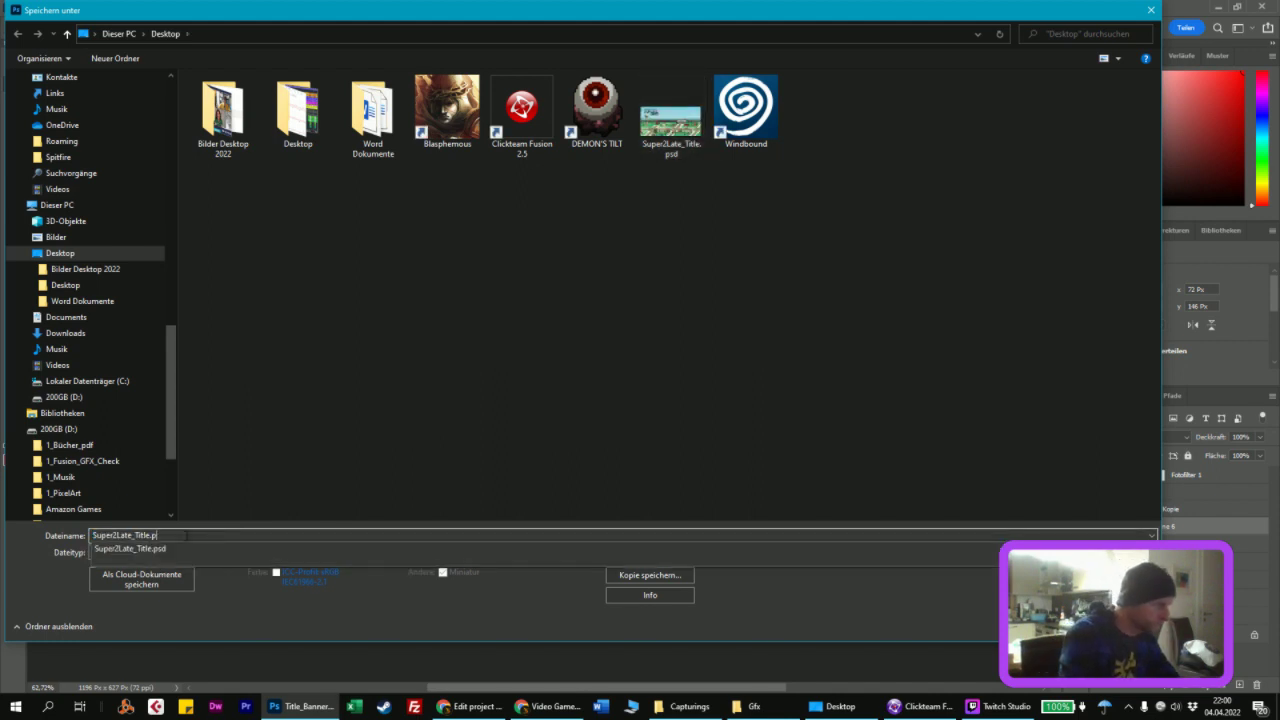
type("_Til")
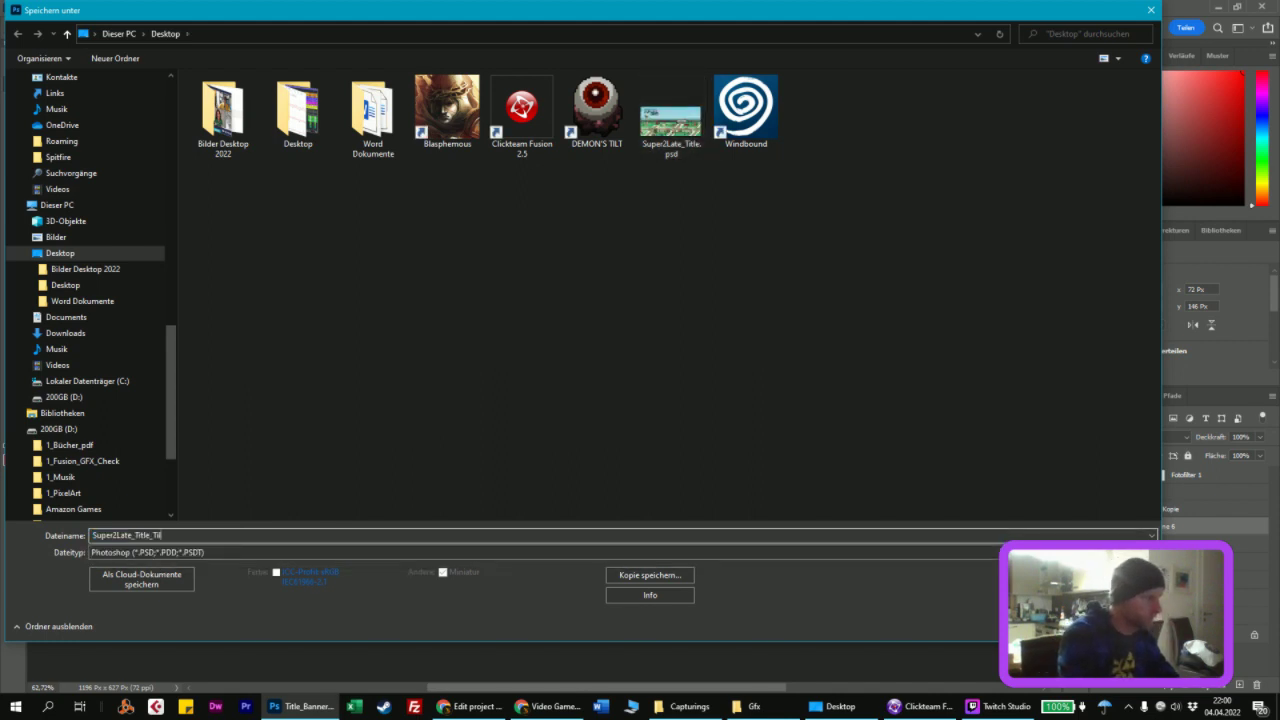
type("tshift")
key("Return")
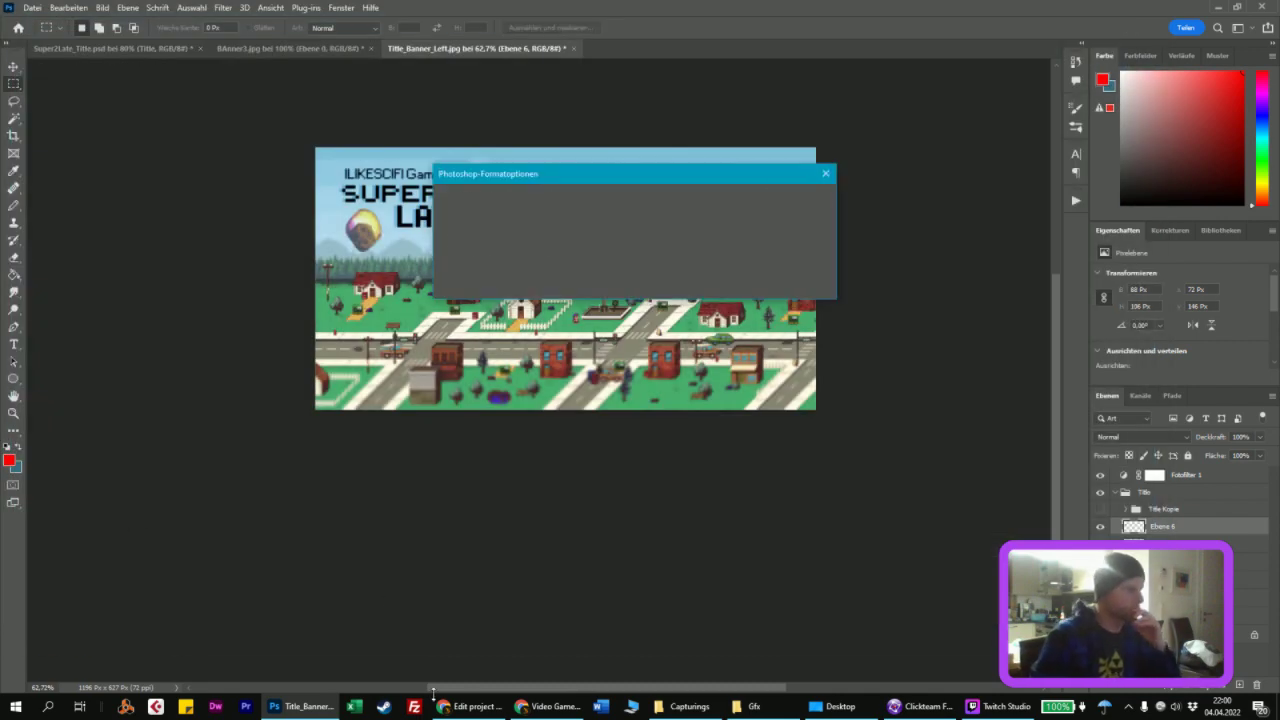
key("Return")
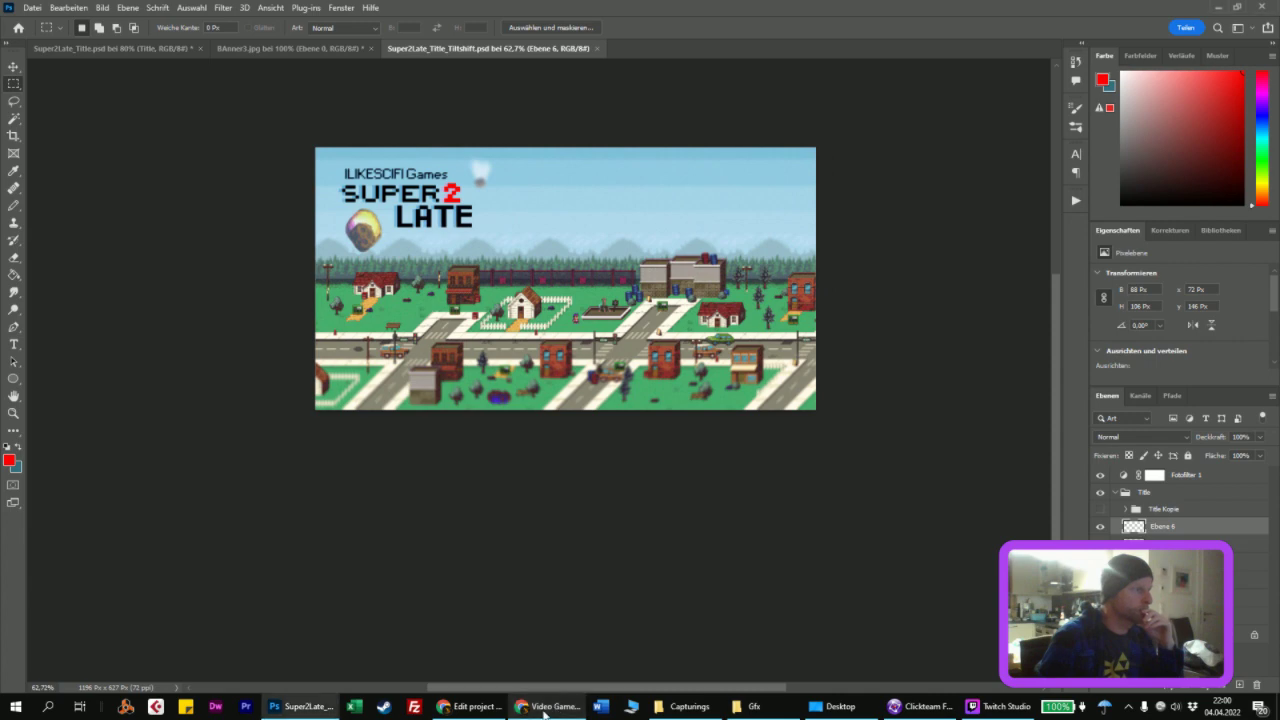
Step: Switch to Chrome and review the SUPER 2 Late edit form and game page, checking the banner, cover and background images
left_click(488, 709)
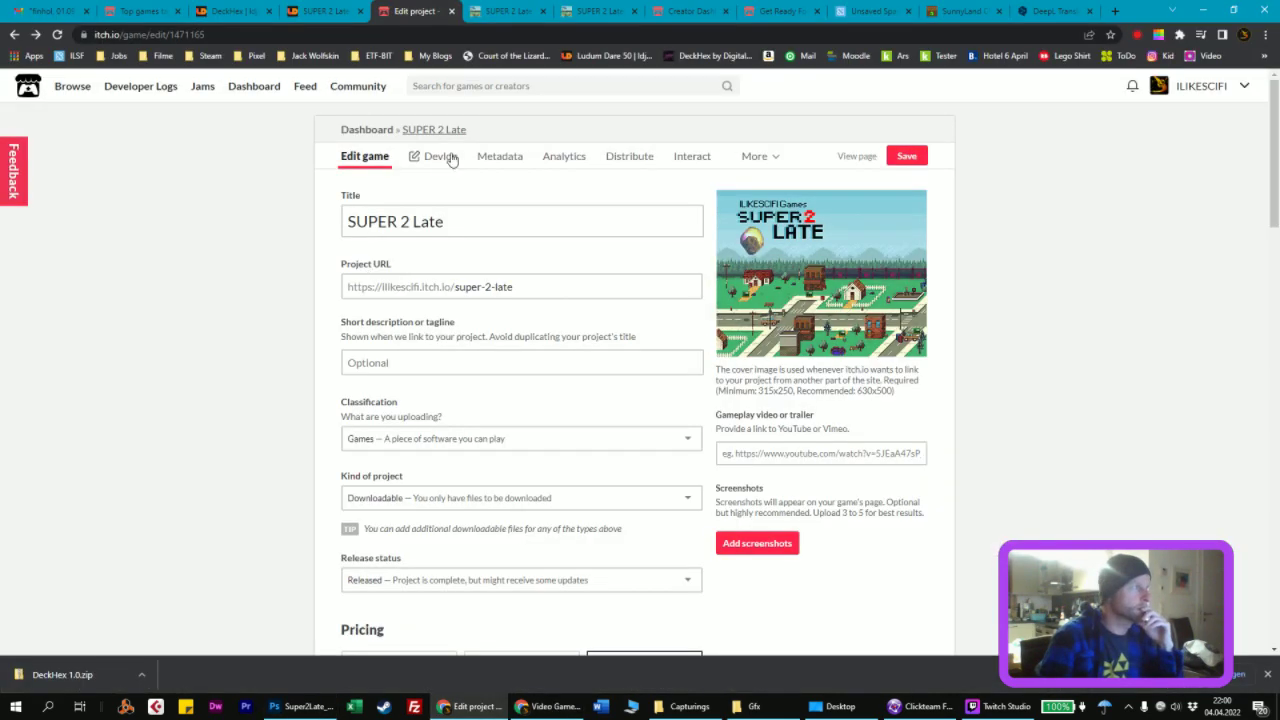
scroll(452, 160, "down", 7)
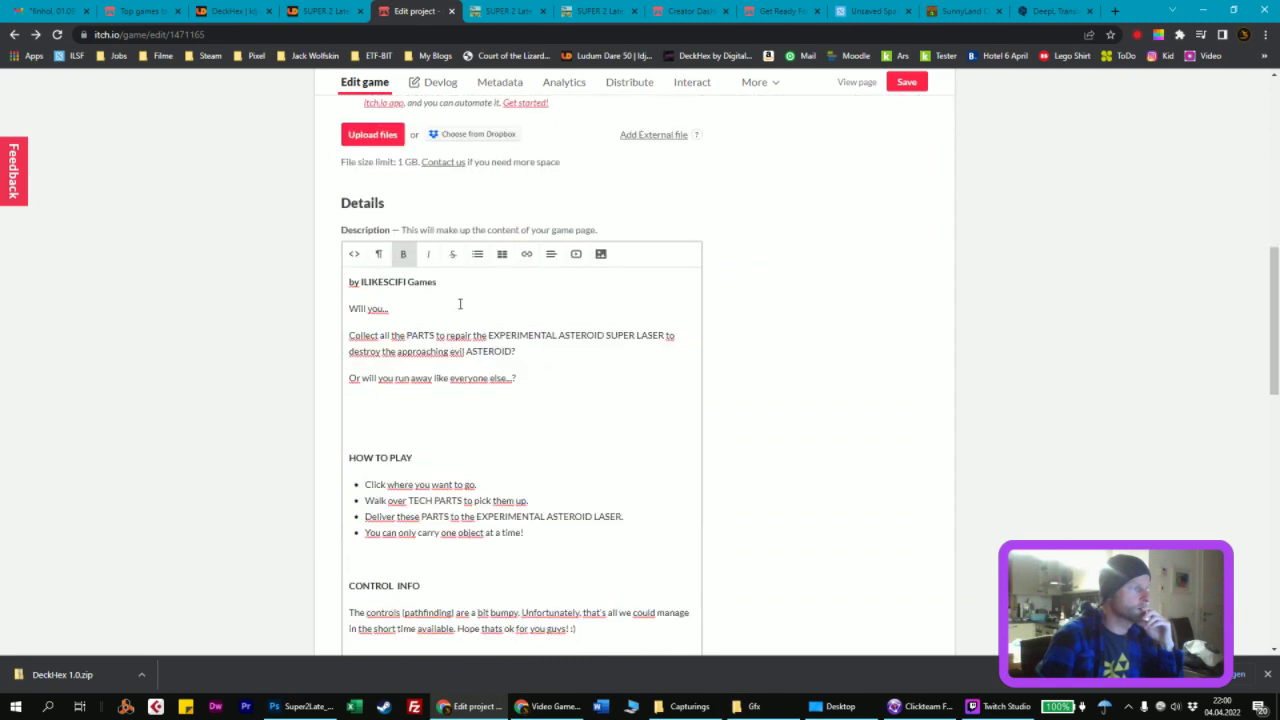
scroll(523, 331, "up", 7)
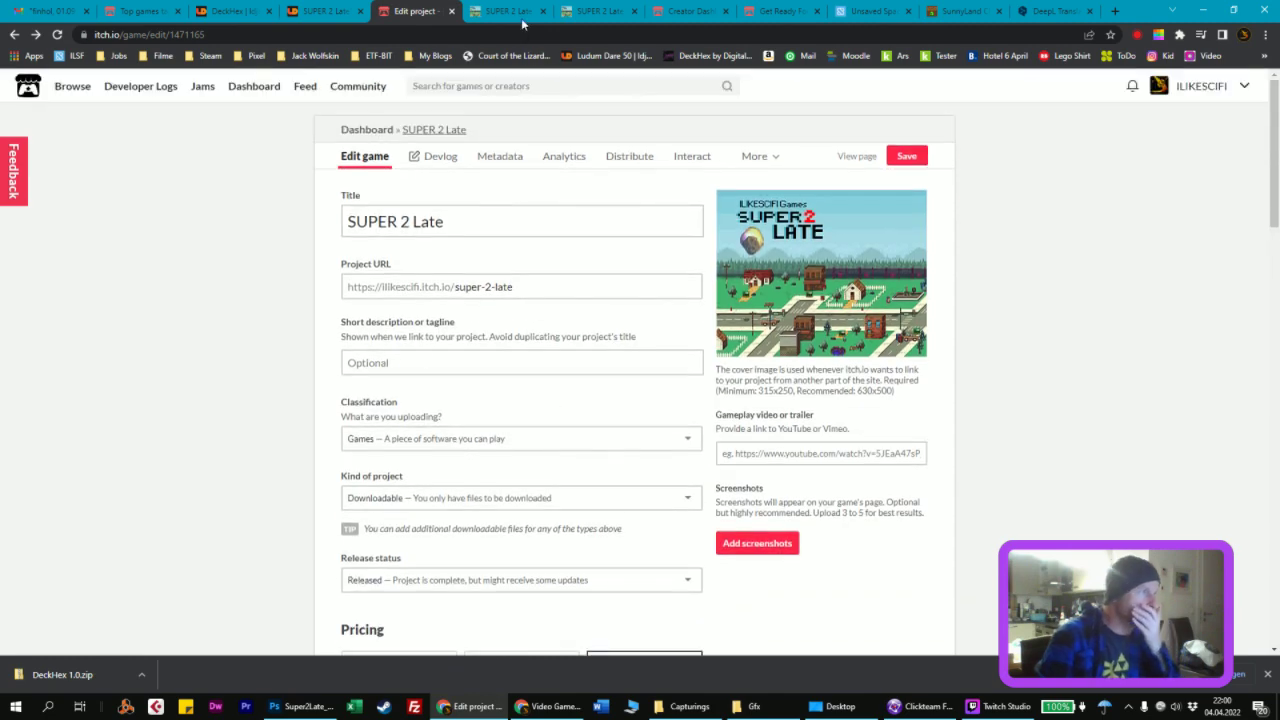
left_click(597, 11)
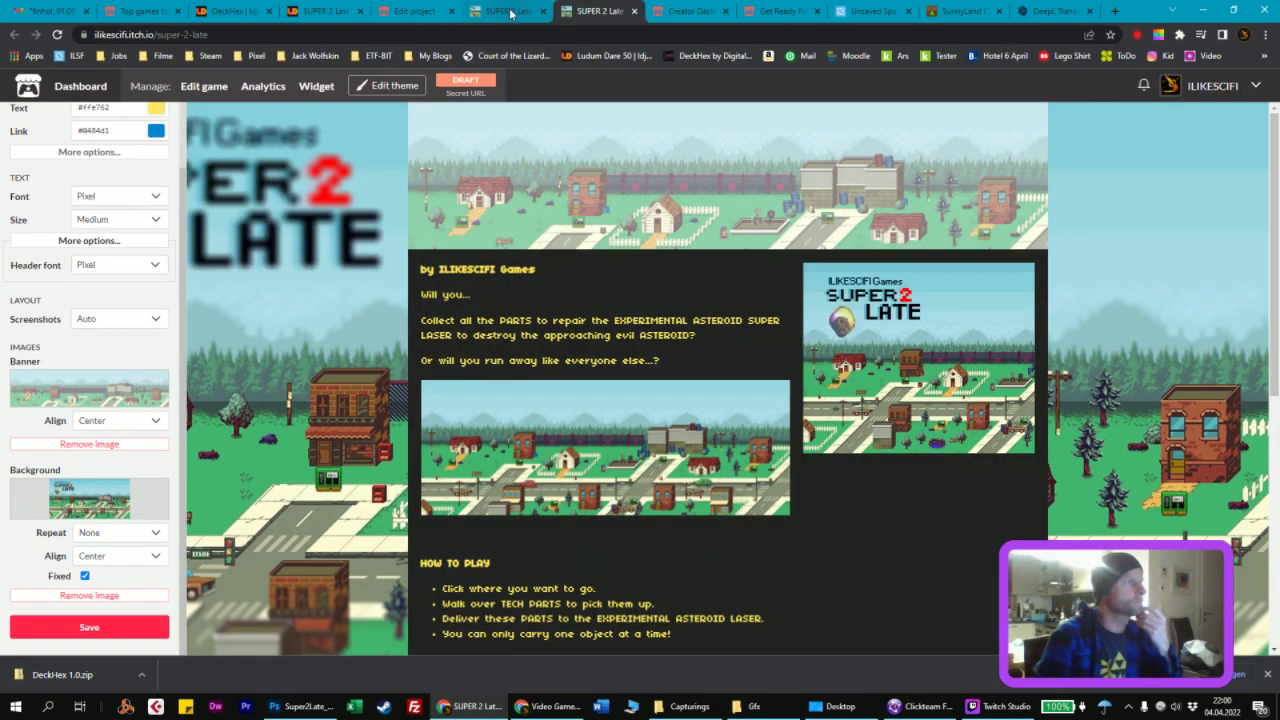
left_click(510, 11)
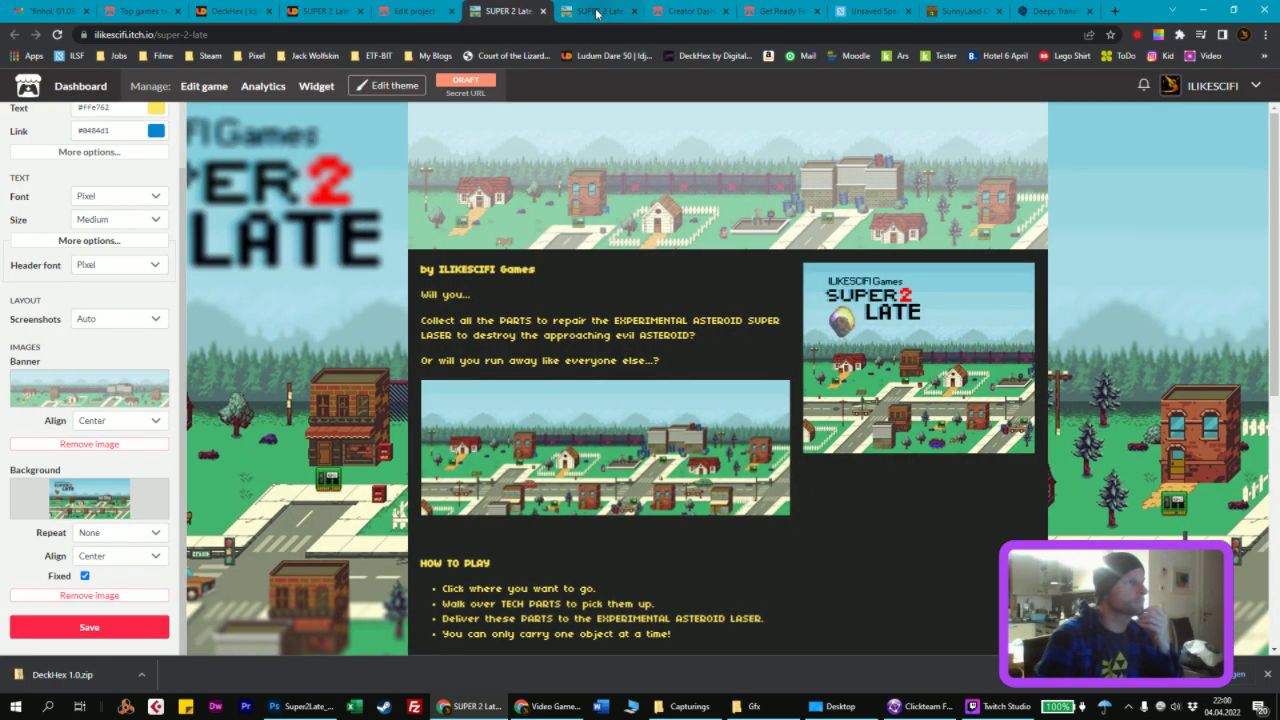
left_click(596, 12)
scroll(616, 254, "down", 1)
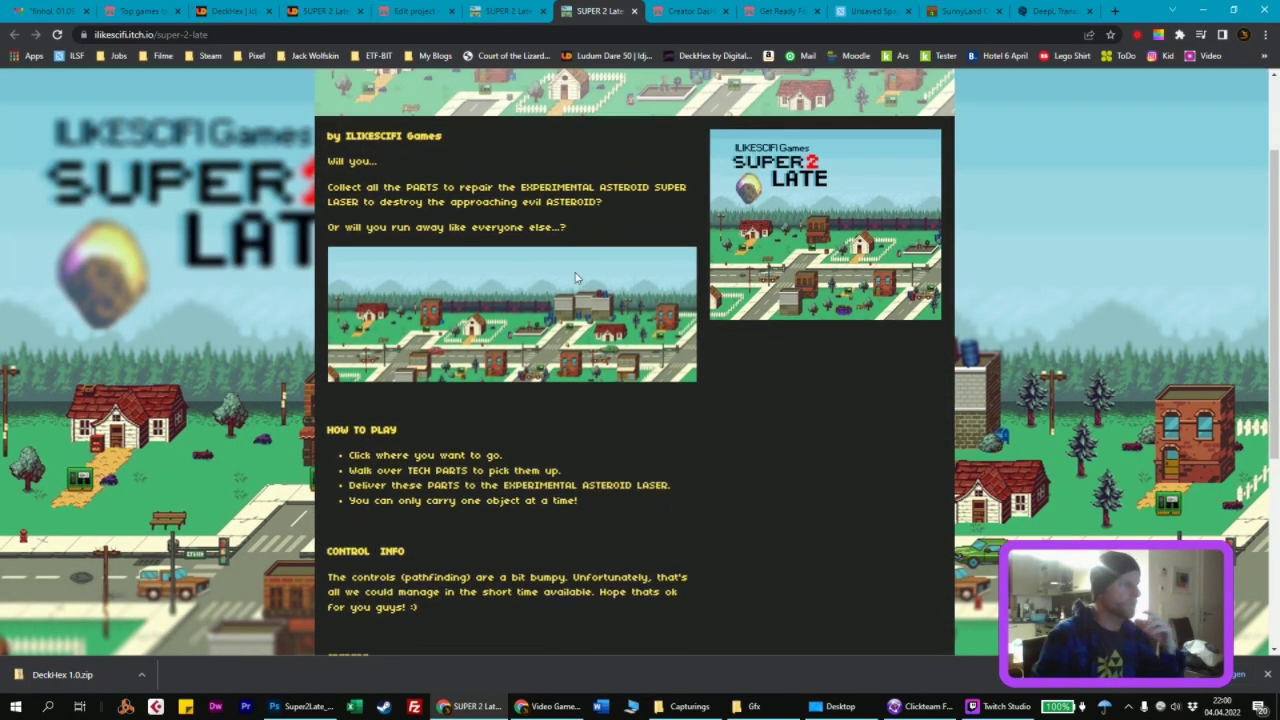
scroll(576, 279, "up", 1)
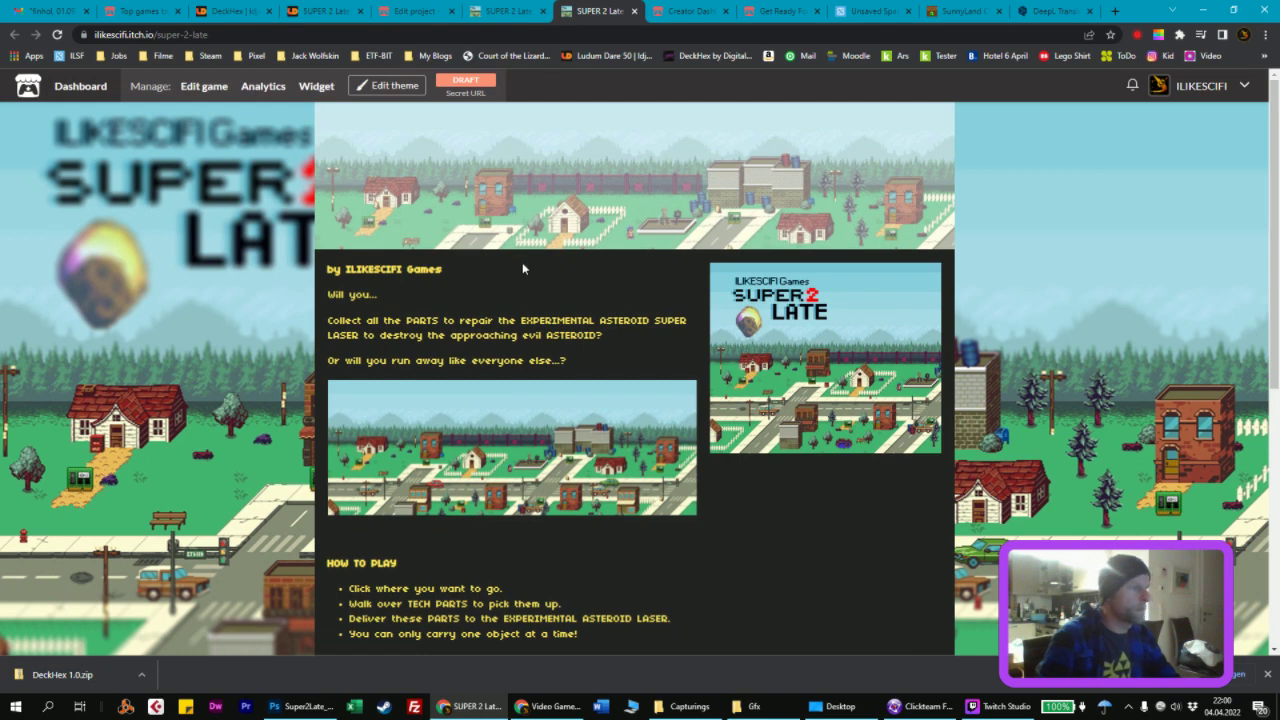
left_click(522, 13)
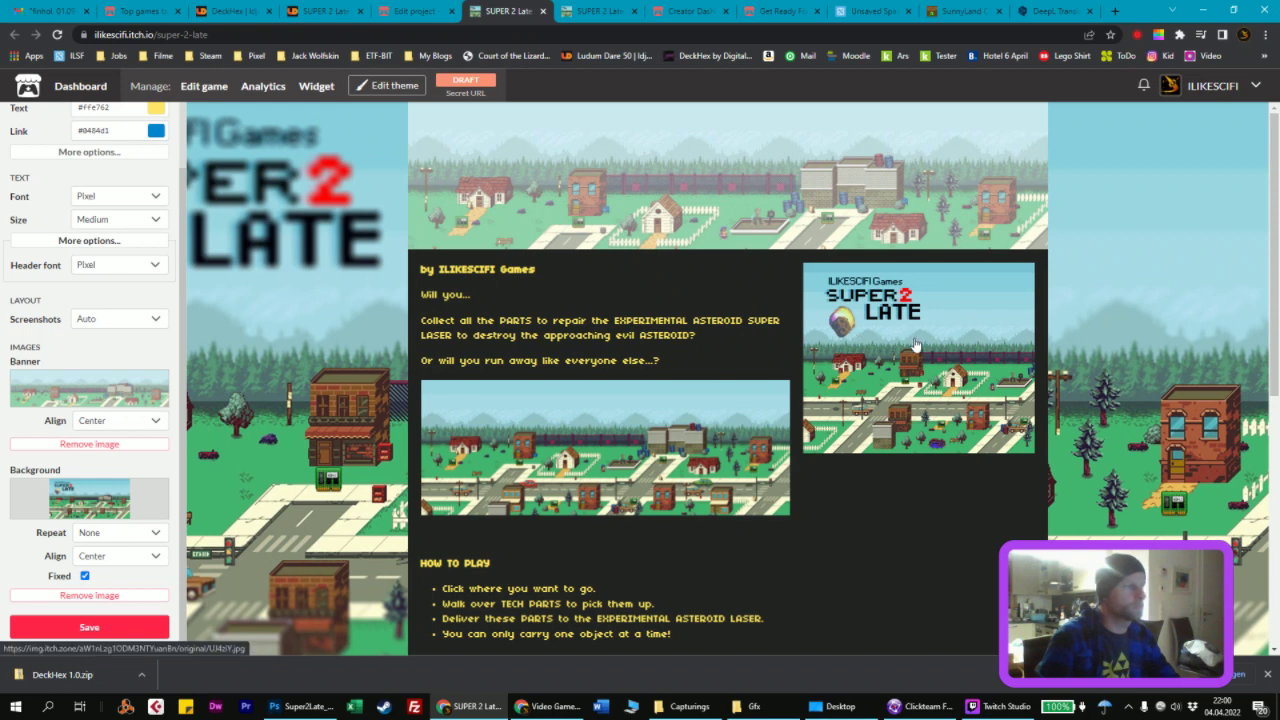
scroll(305, 413, "down", 1)
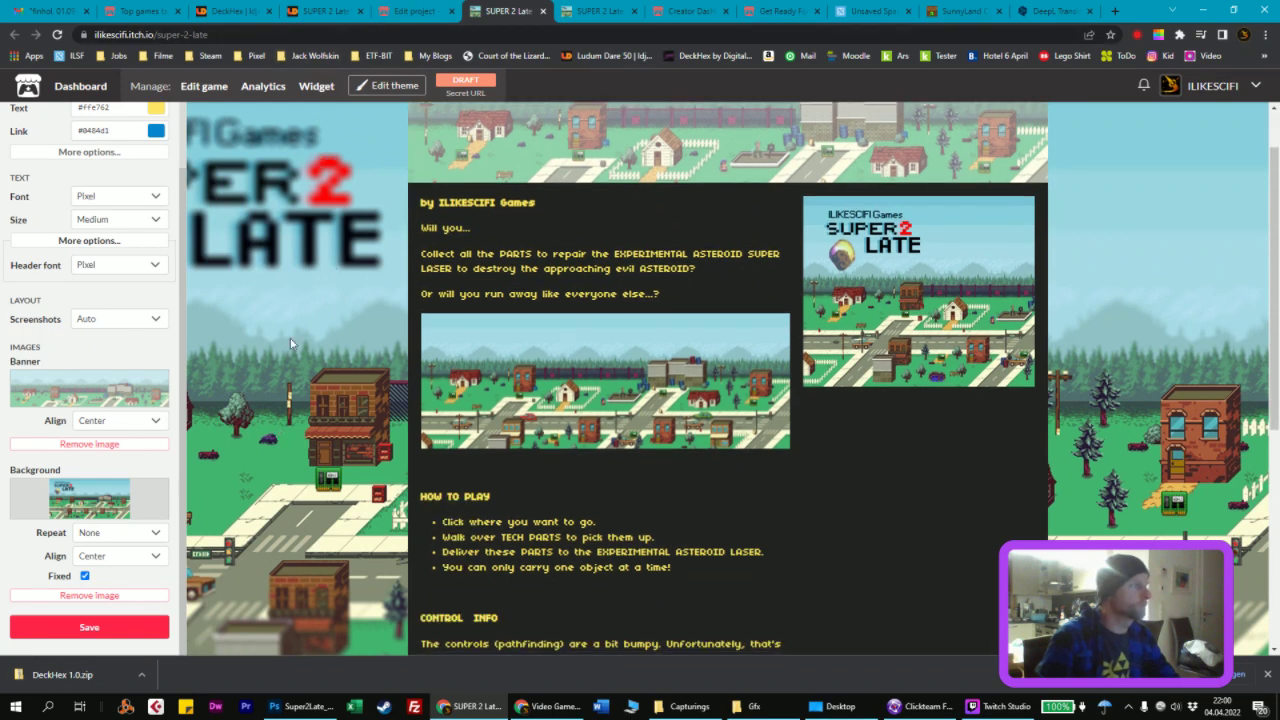
Step: Replace the game page's background image with Title_Tiltshift_GOOD.jpg from the Desktop
left_click(89, 596)
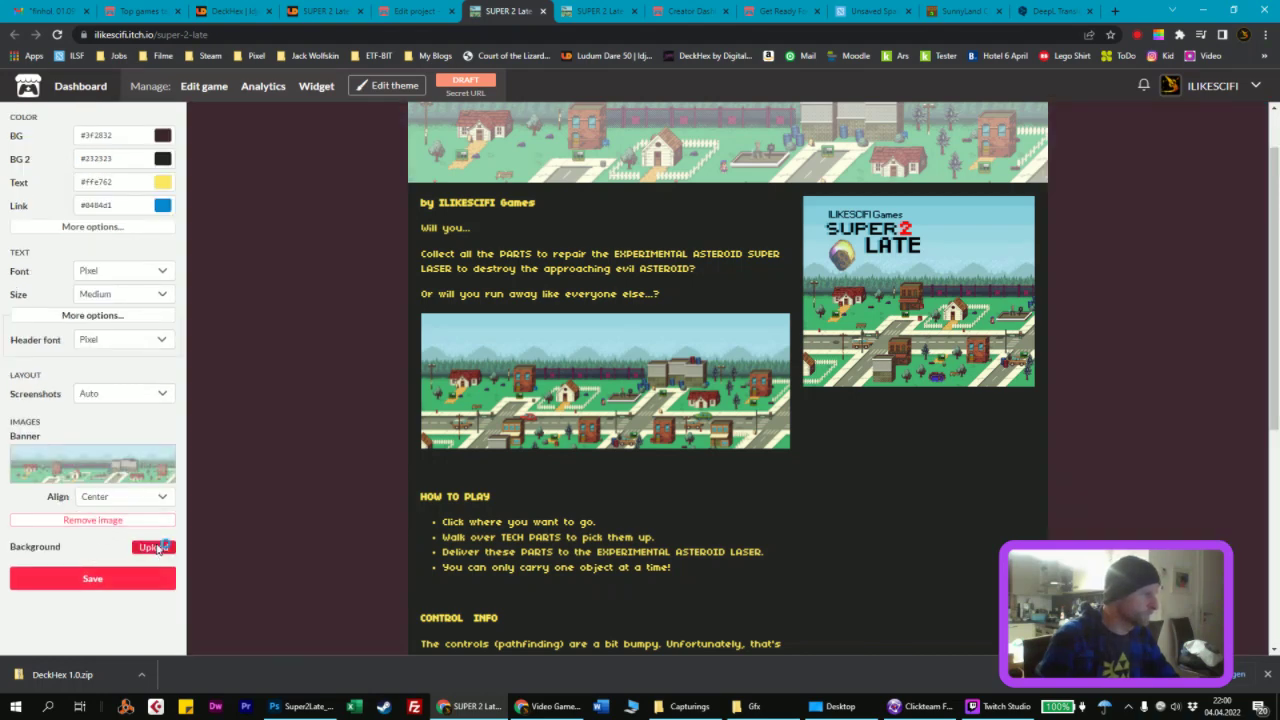
left_click(155, 547)
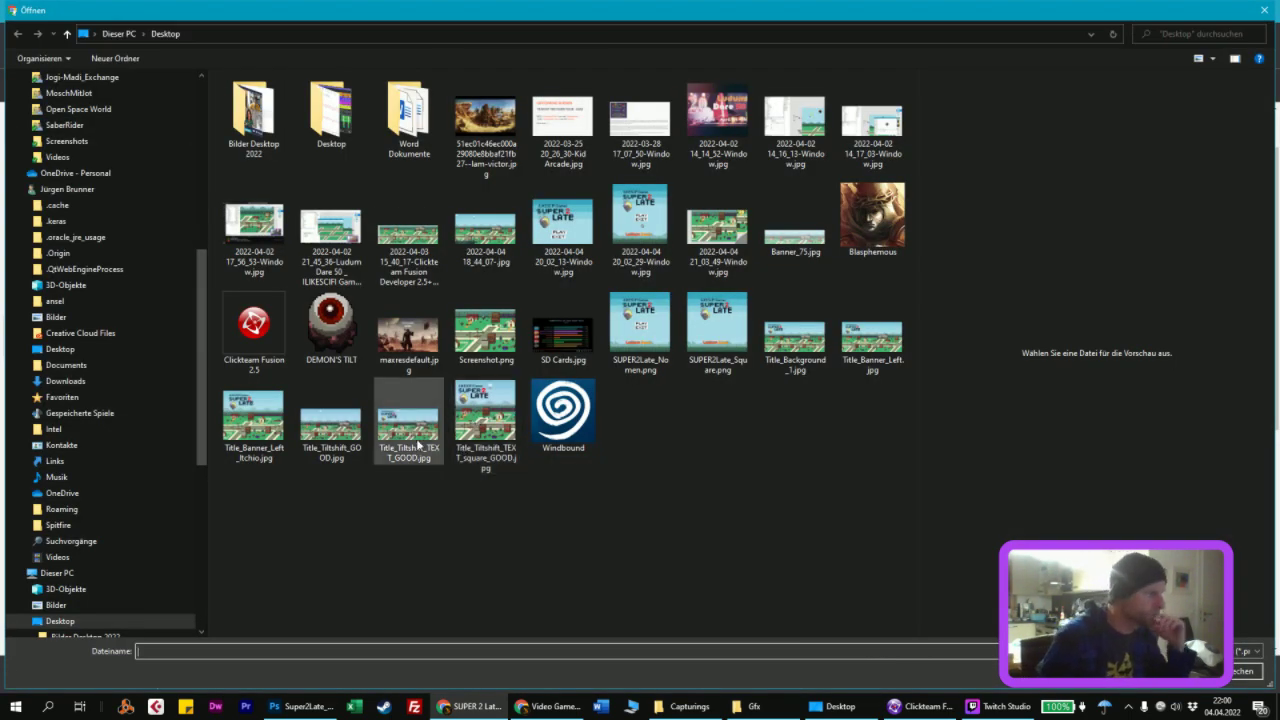
left_click(418, 447)
left_click(327, 440)
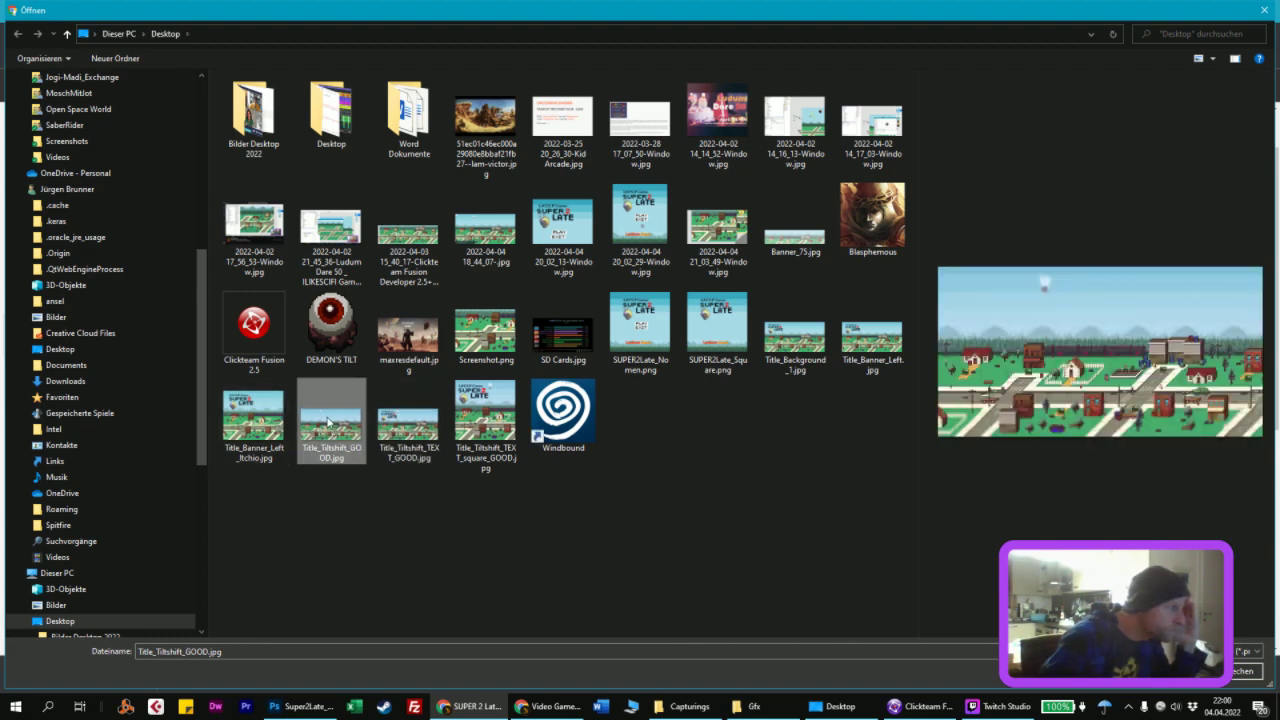
double_click(328, 422)
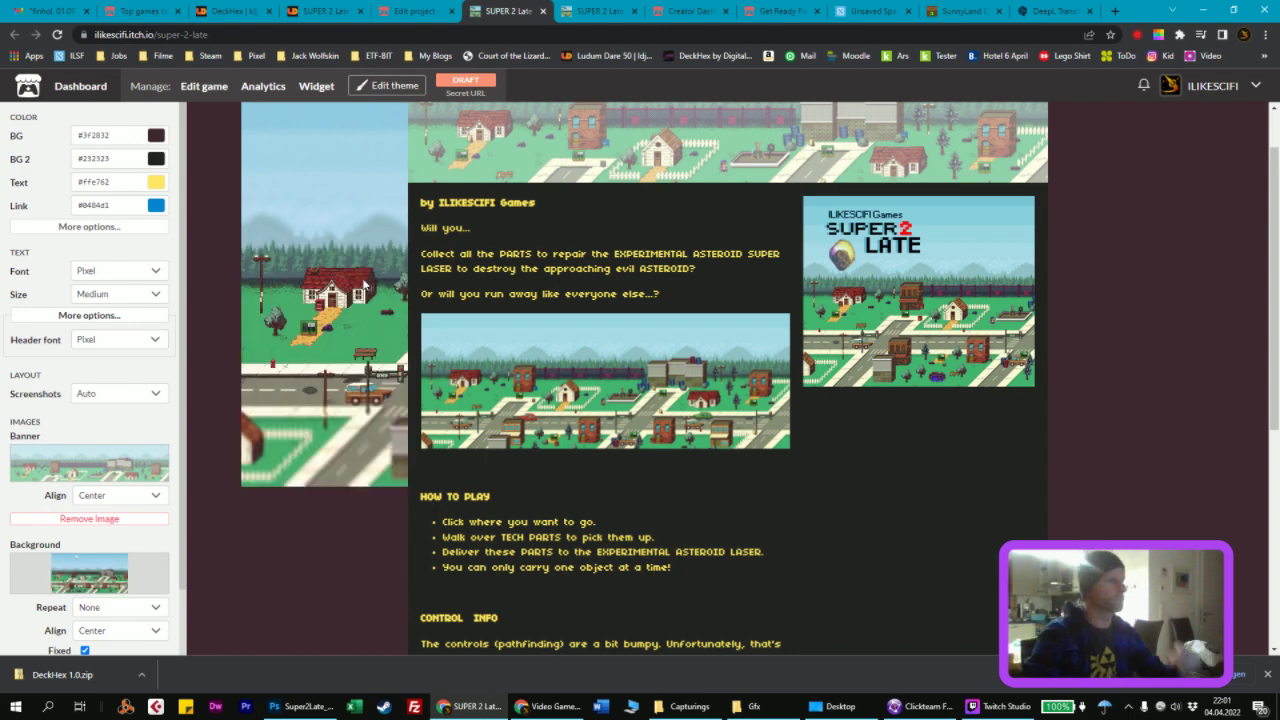
Step: Try the Both repeat option for the page's background image, and set it back to None
scroll(366, 345, "up", 1)
scroll(212, 540, "down", 1)
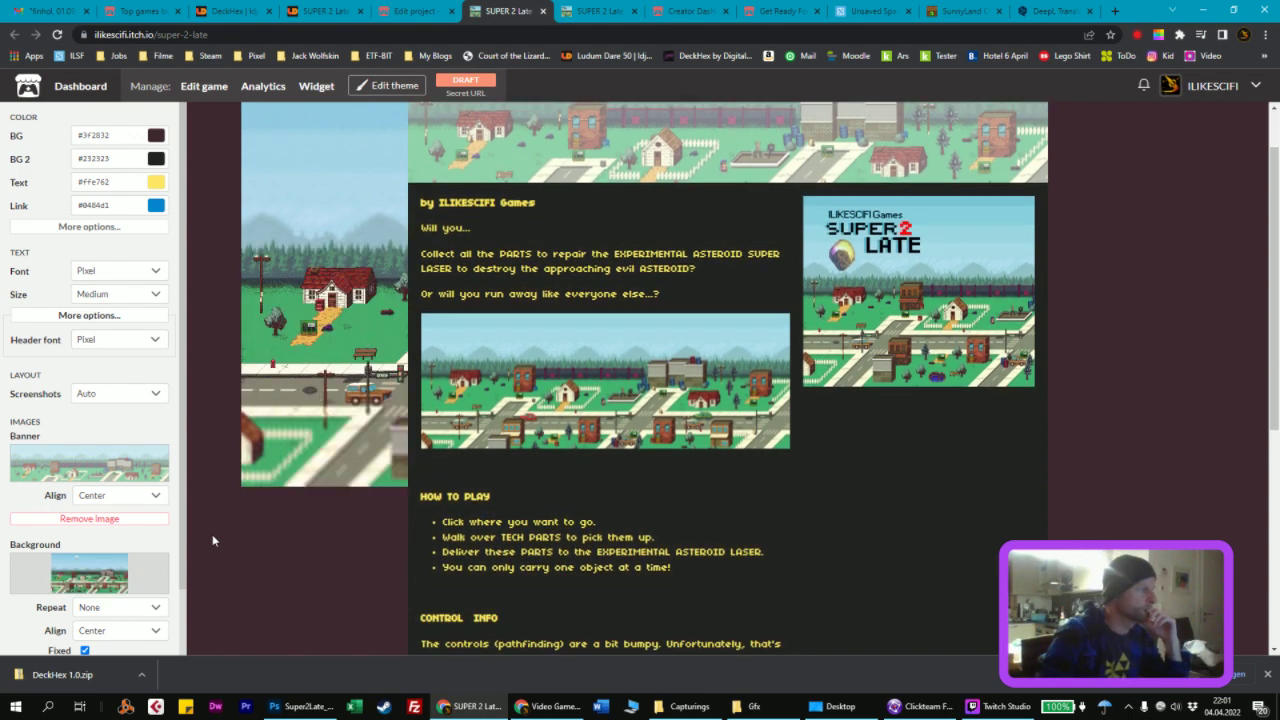
left_click(145, 609)
left_click(137, 621)
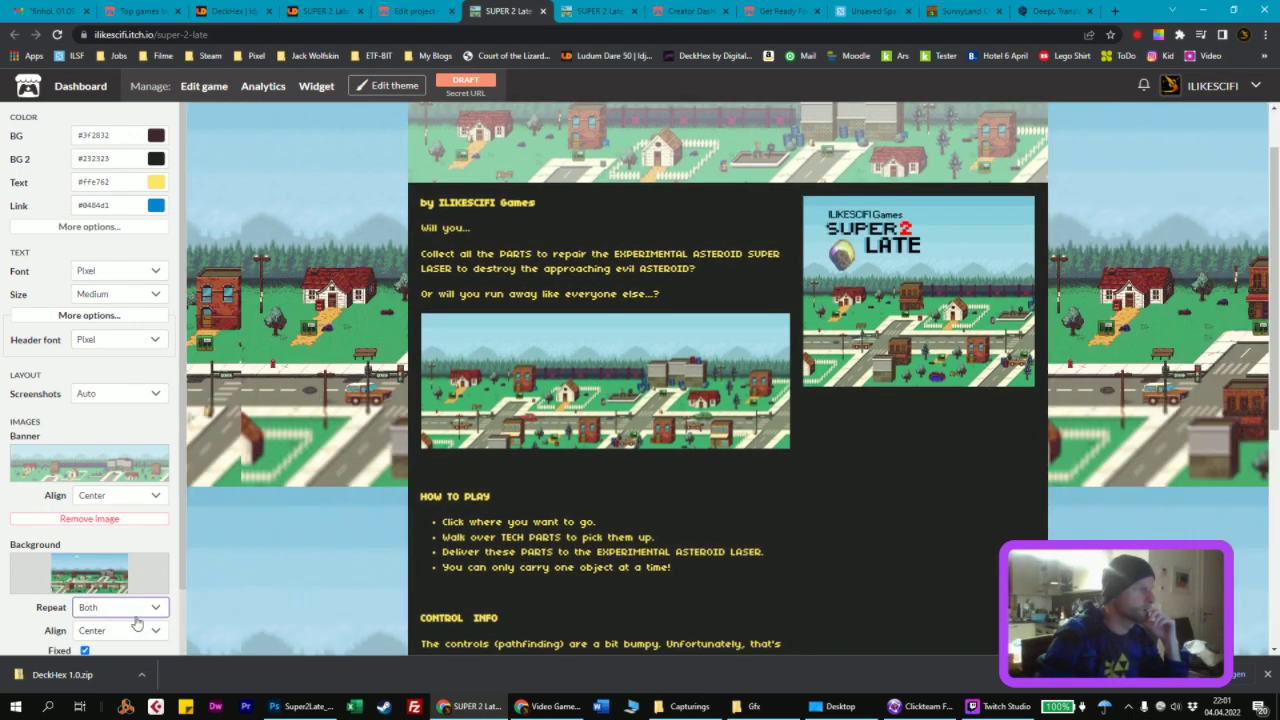
left_click(137, 609)
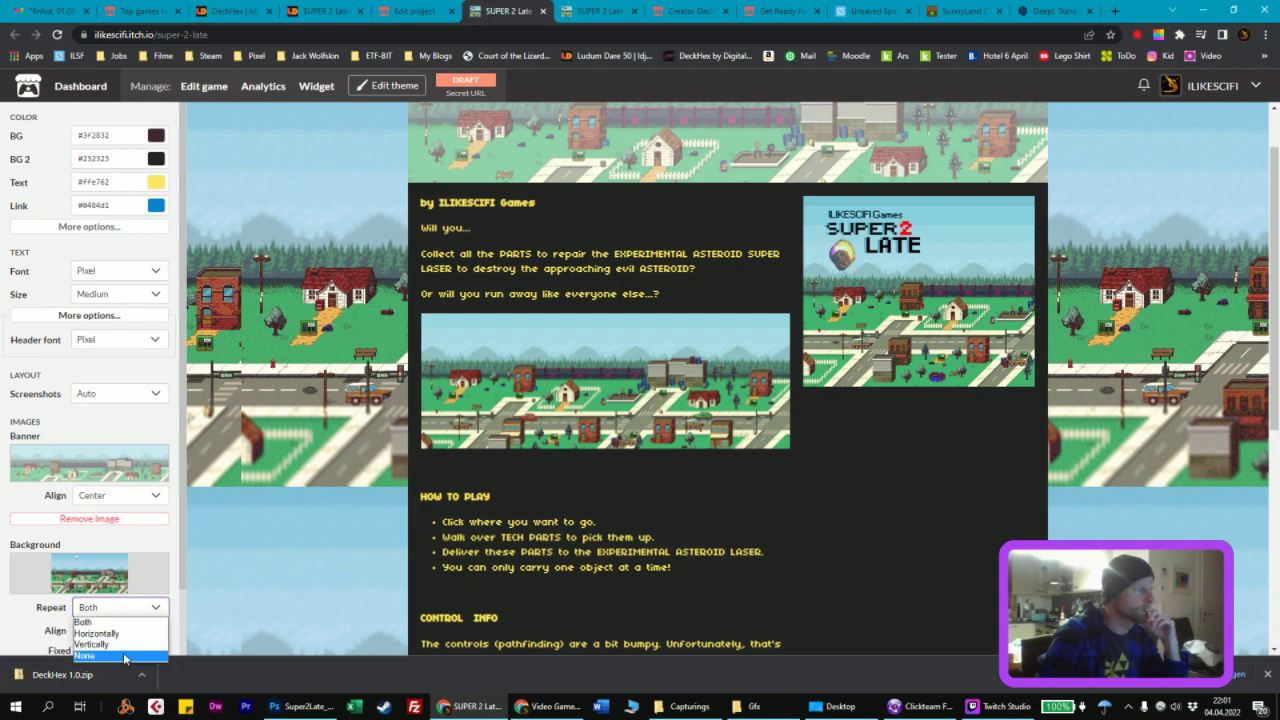
left_click(112, 657)
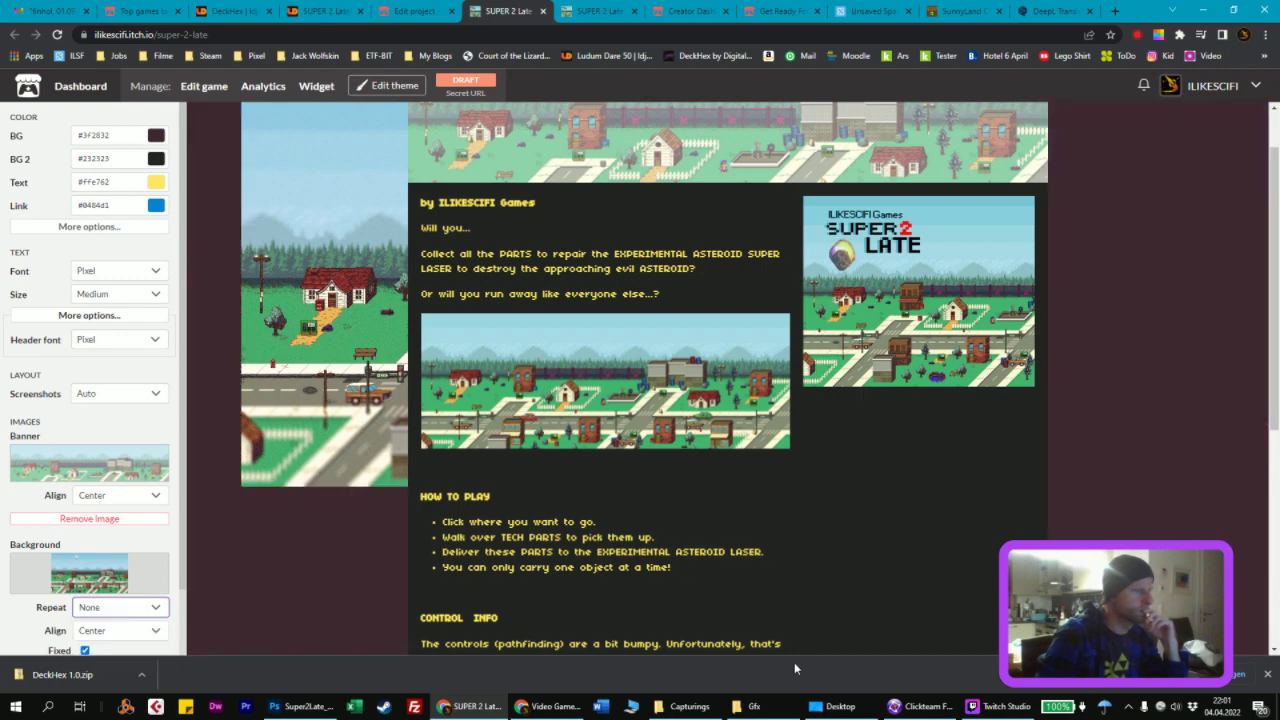
Step: Open Title_Tiltshift_GOOD.jpg from the Desktop folder in Photoshop
left_click(850, 707)
scroll(1013, 527, "down", 9)
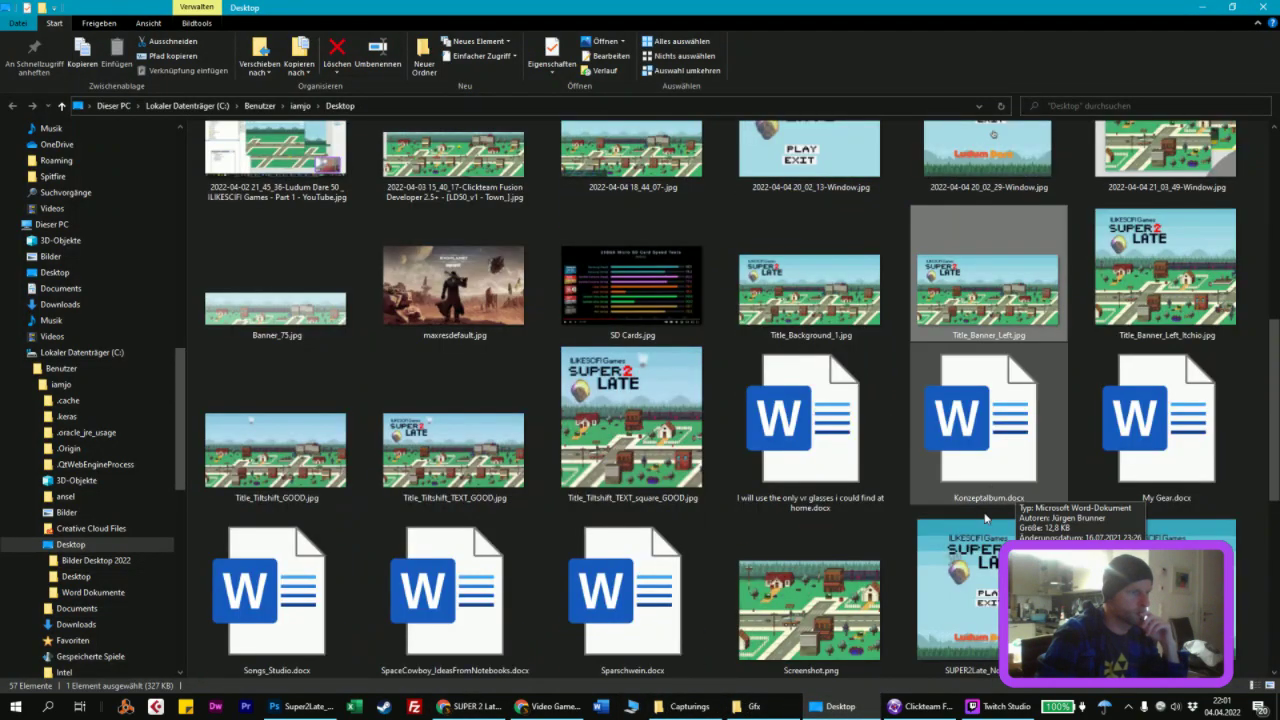
scroll(776, 503, "up", 3)
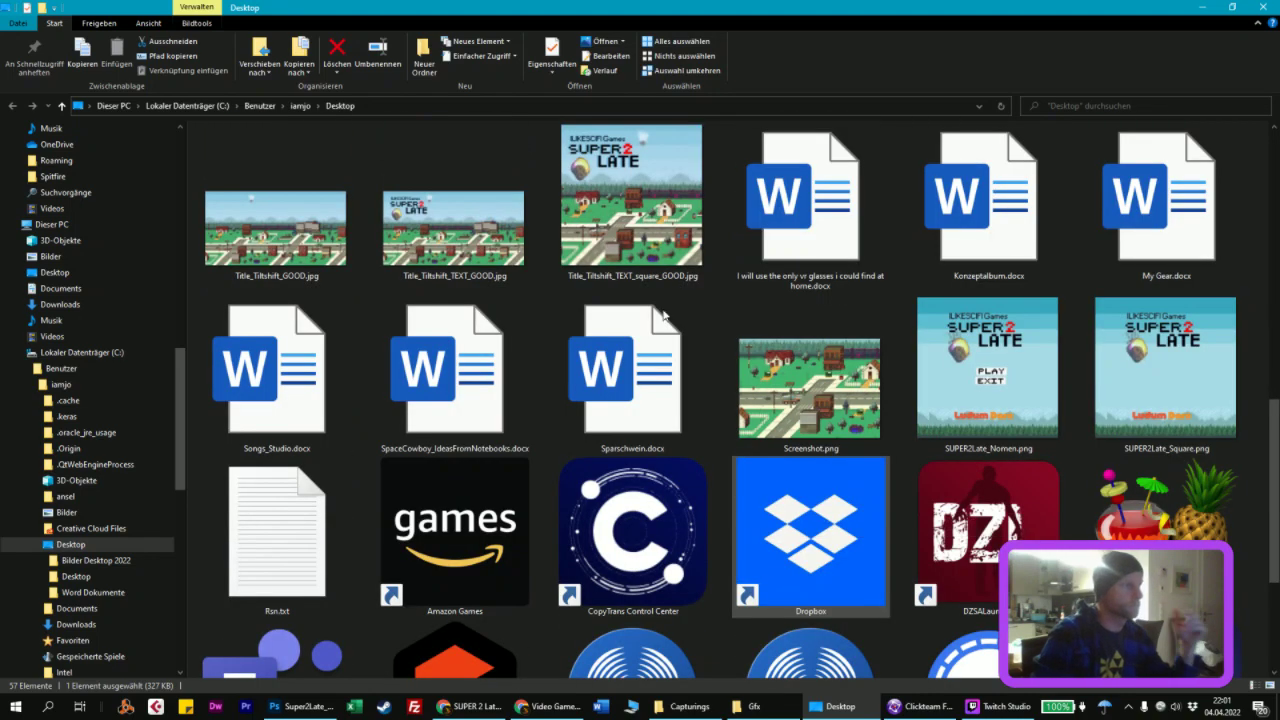
left_click(447, 240)
left_click(300, 234)
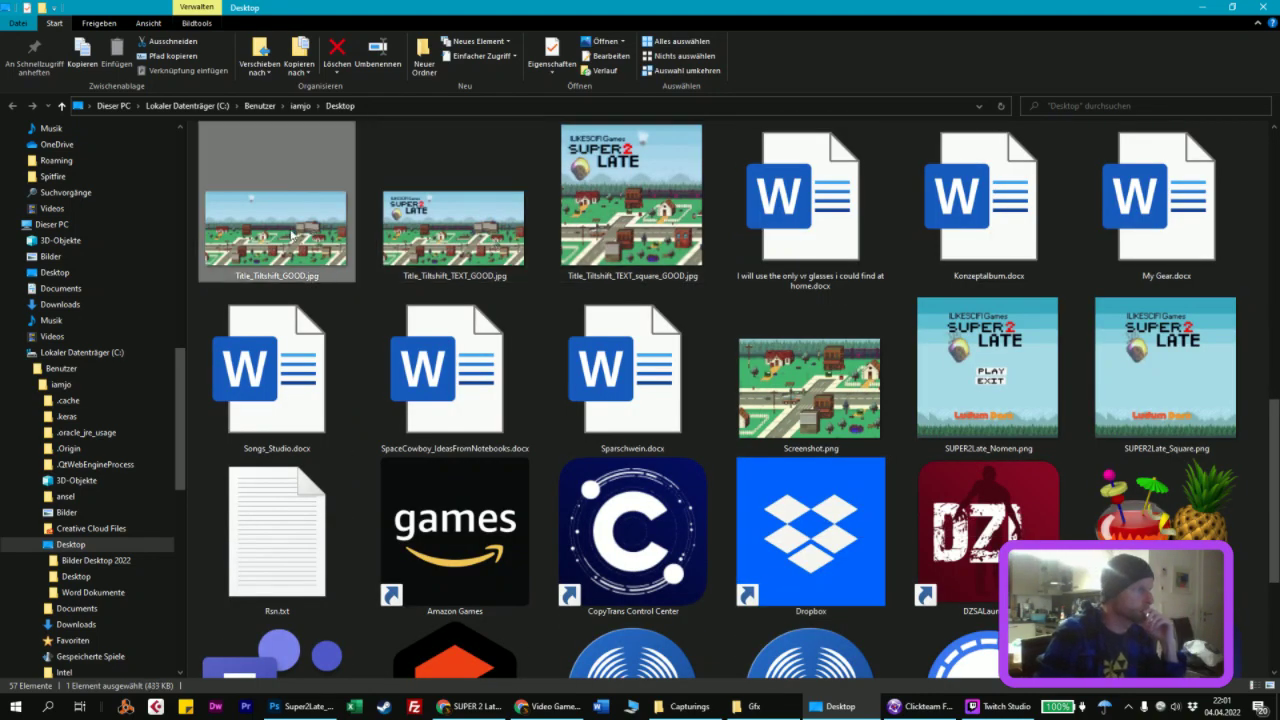
right_click(291, 234)
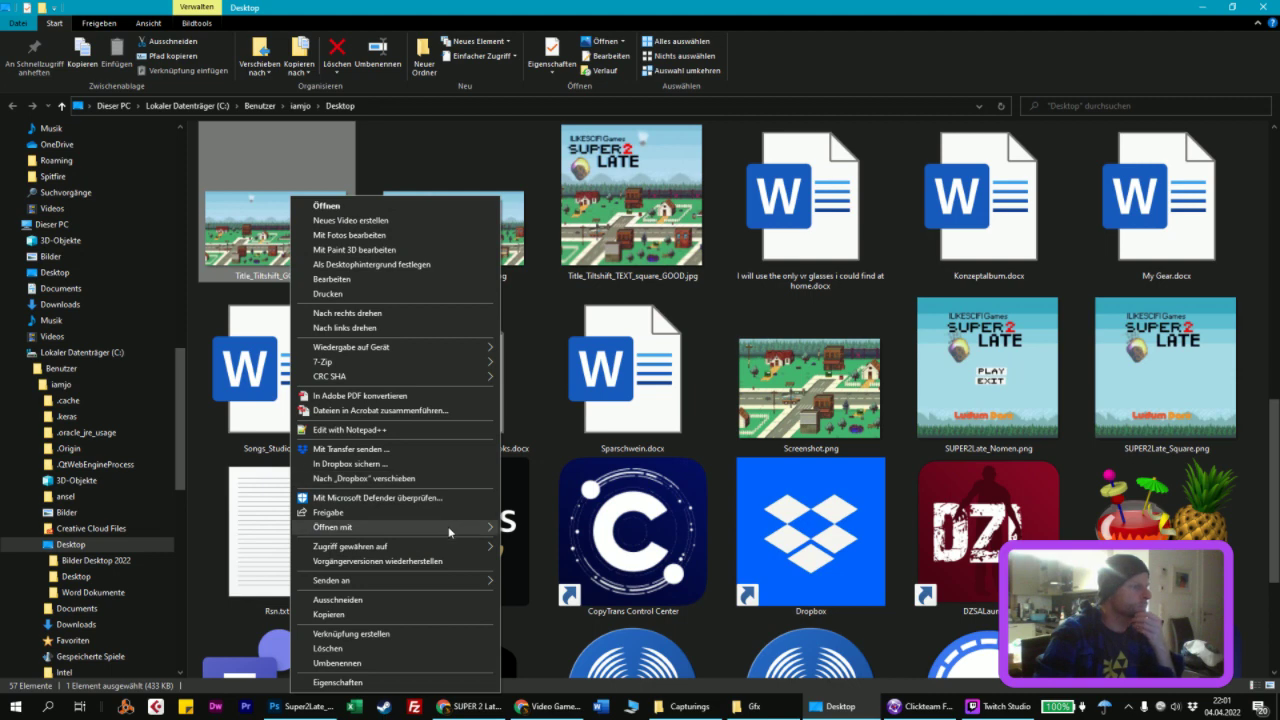
mouse_move(462, 535)
left_click(544, 528)
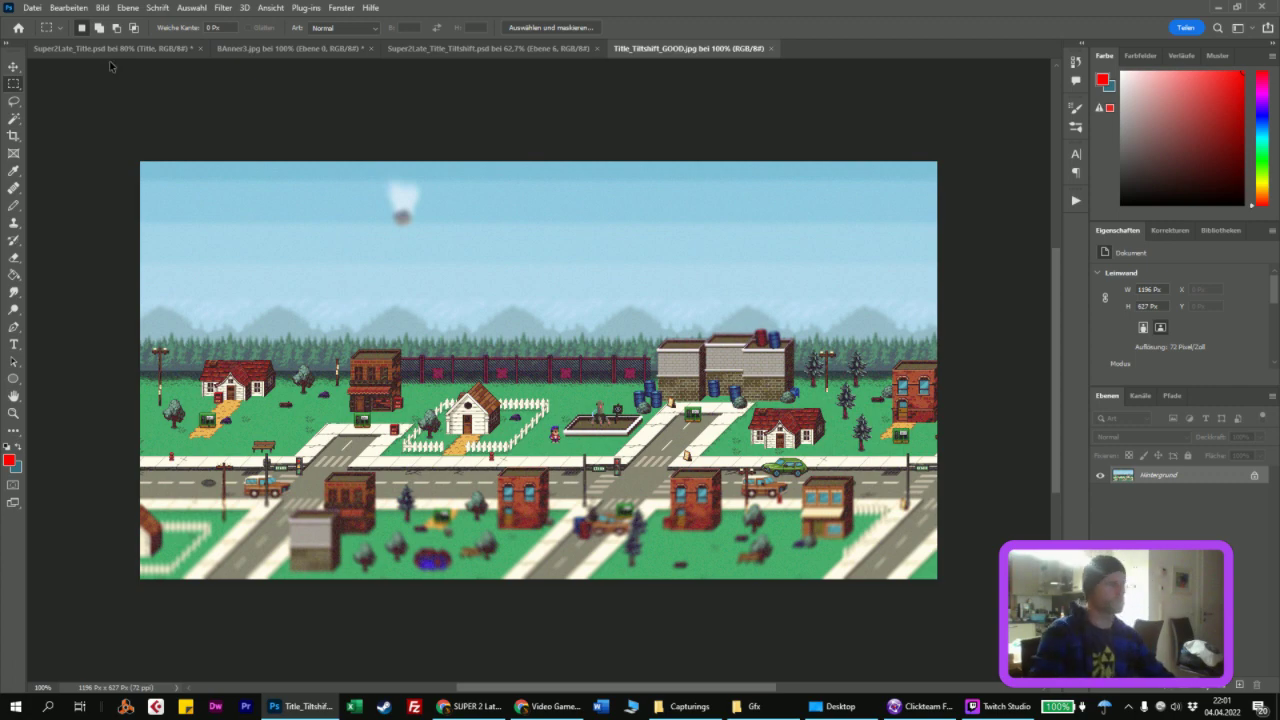
Step: Start a Save for Web export of the image as JPEG and set its width to 2000 px
key("ctrl+alt+shift+s")
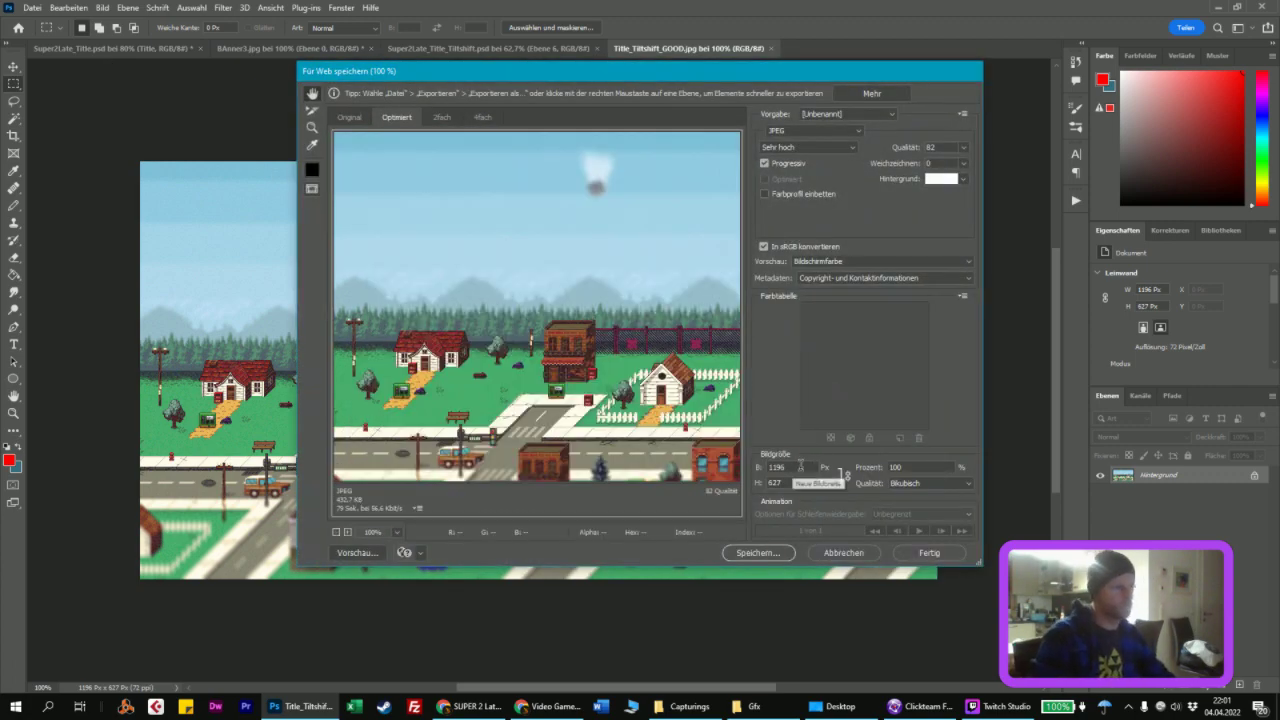
type("200")
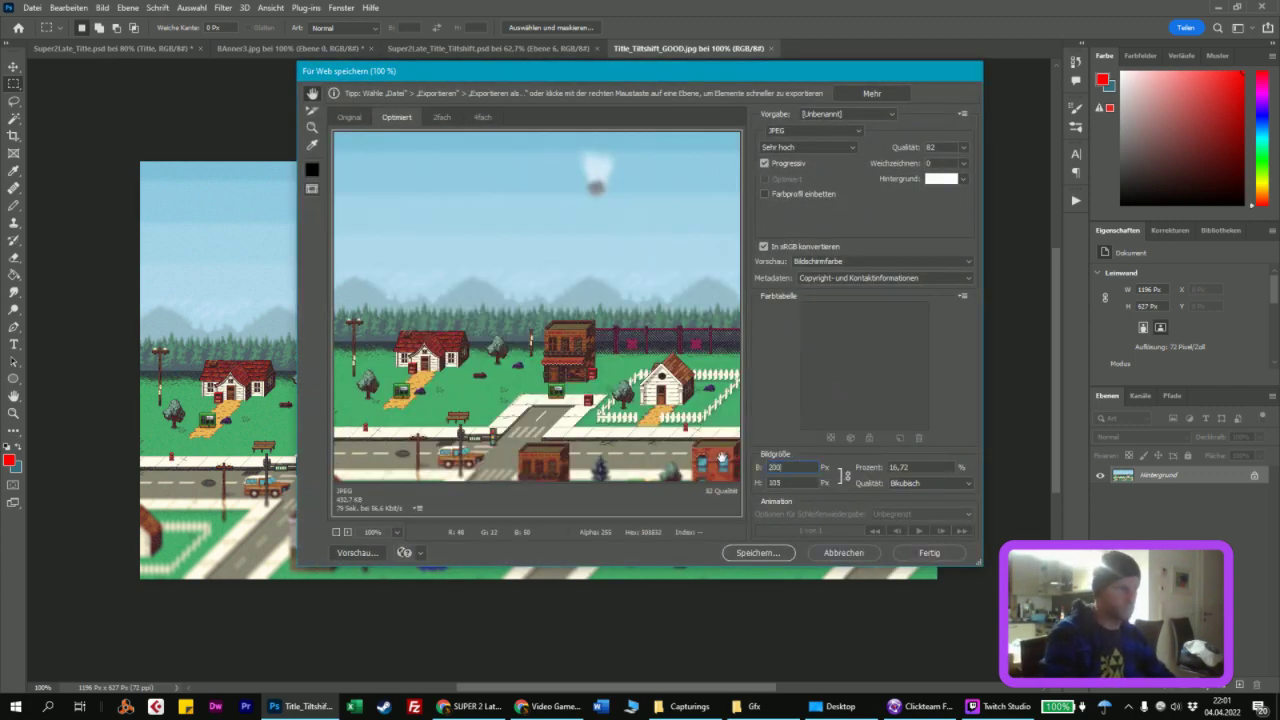
type("0")
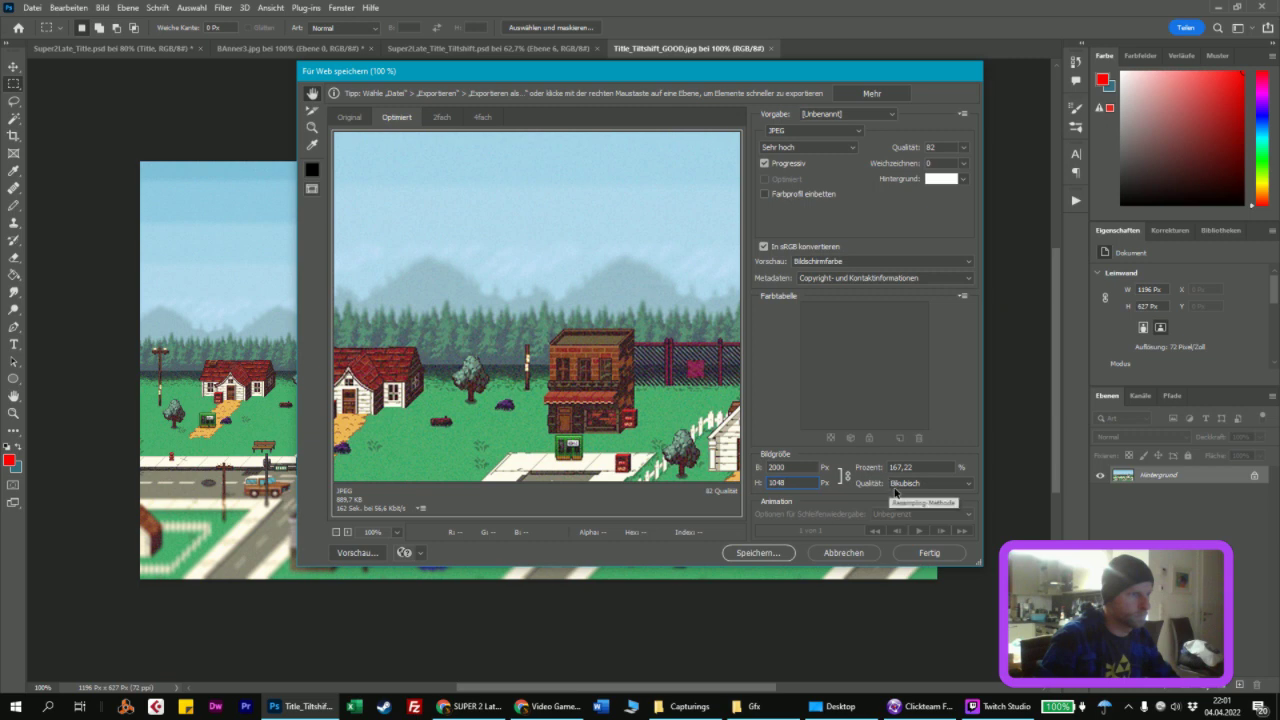
Step: Save the optimized image on the Desktop under the name Title_Tiltshift_GOOD_2000
left_click(771, 554)
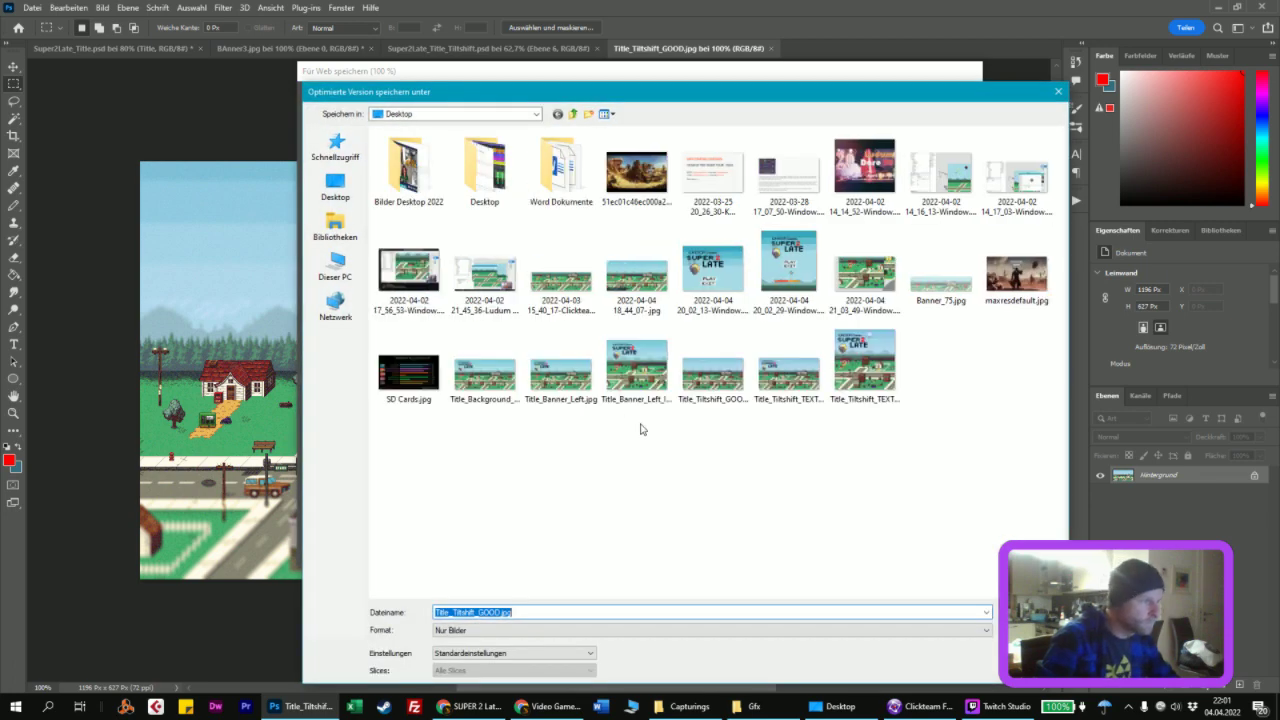
left_click(561, 380)
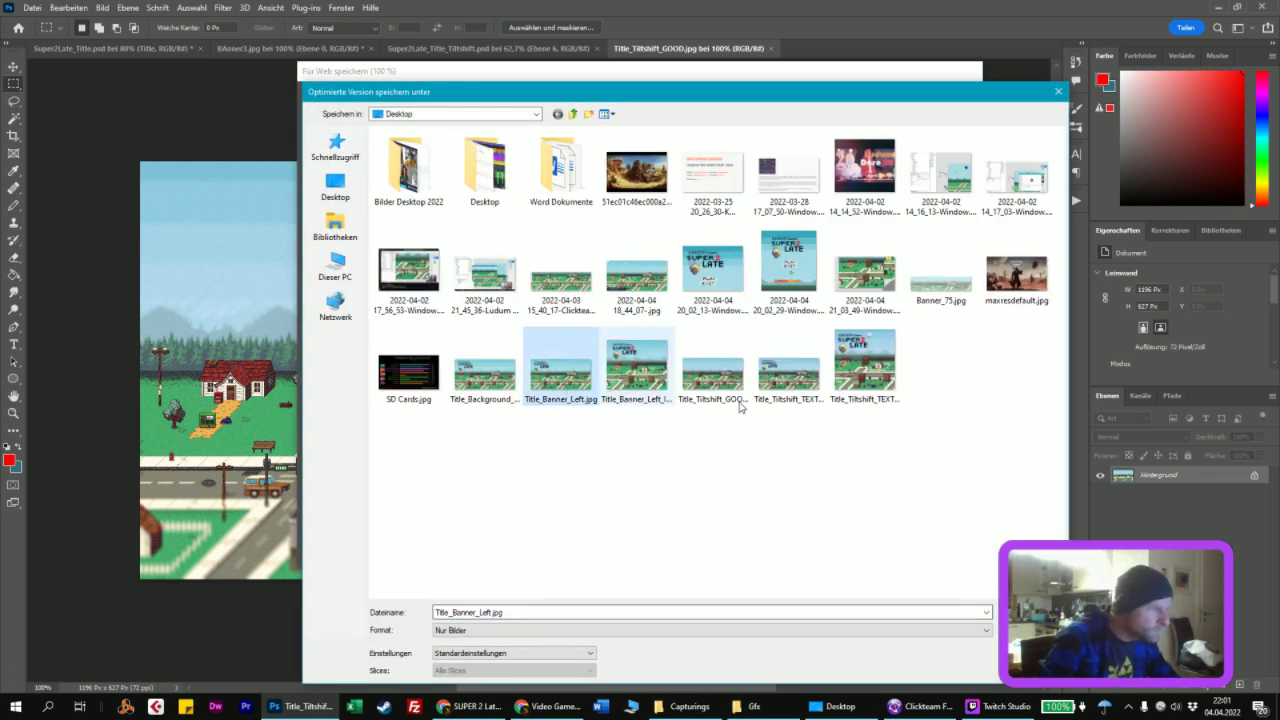
key("Right")
key("Right")
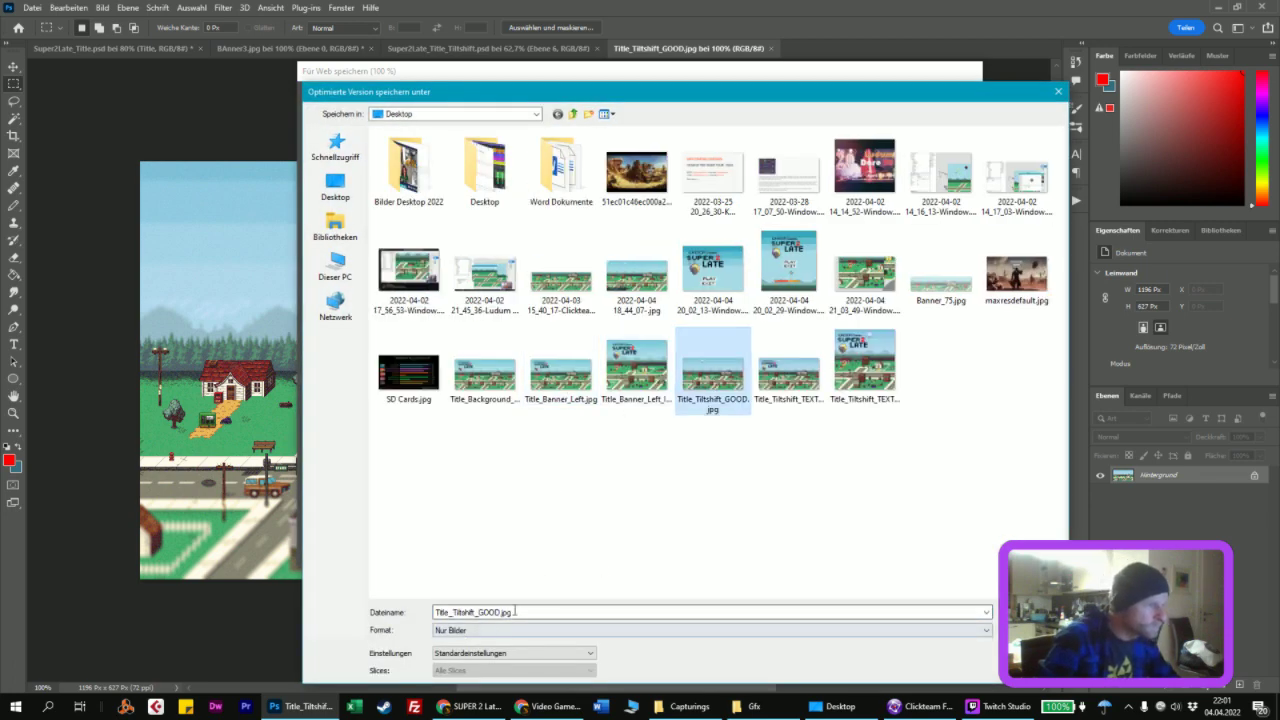
left_click(525, 612)
key("BackSpace")
key("BackSpace")
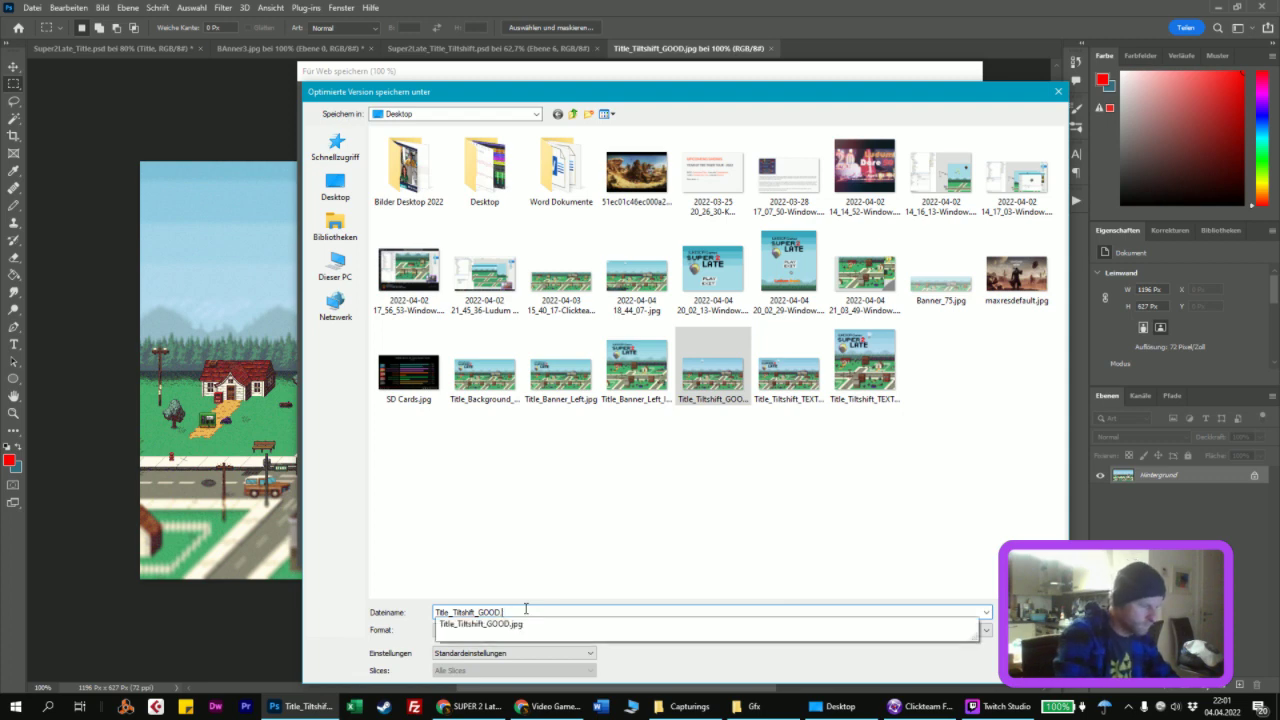
type("_200")
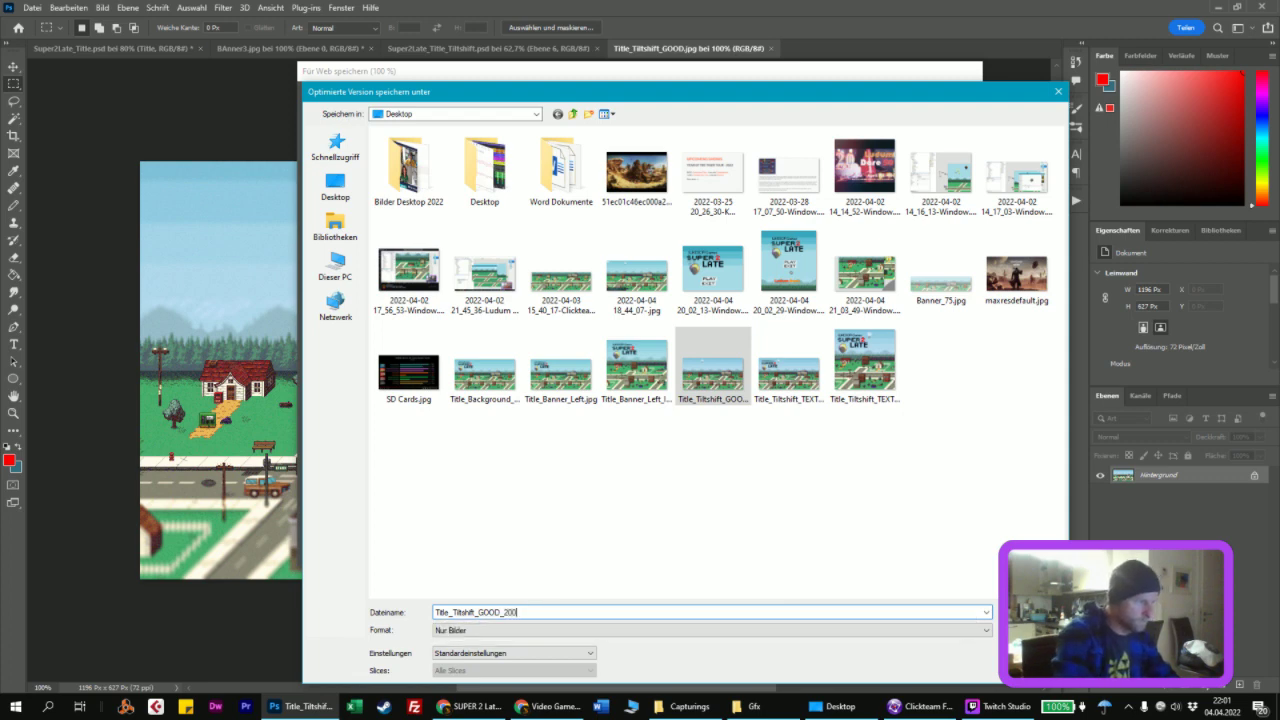
type("0")
key("Return")
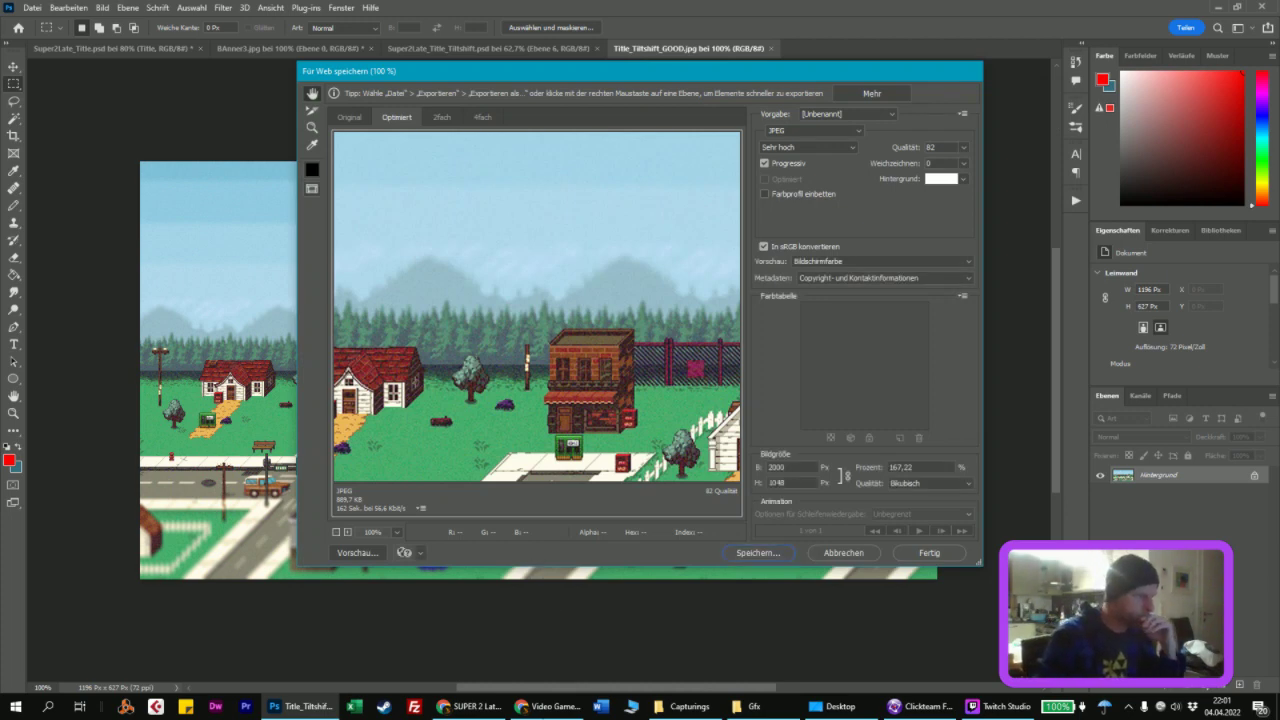
Step: Switch to Chrome and replace the game page's background image with Title_Tiltshift_GOOD_2000.jpg from the Desktop
mouse_move(543, 706)
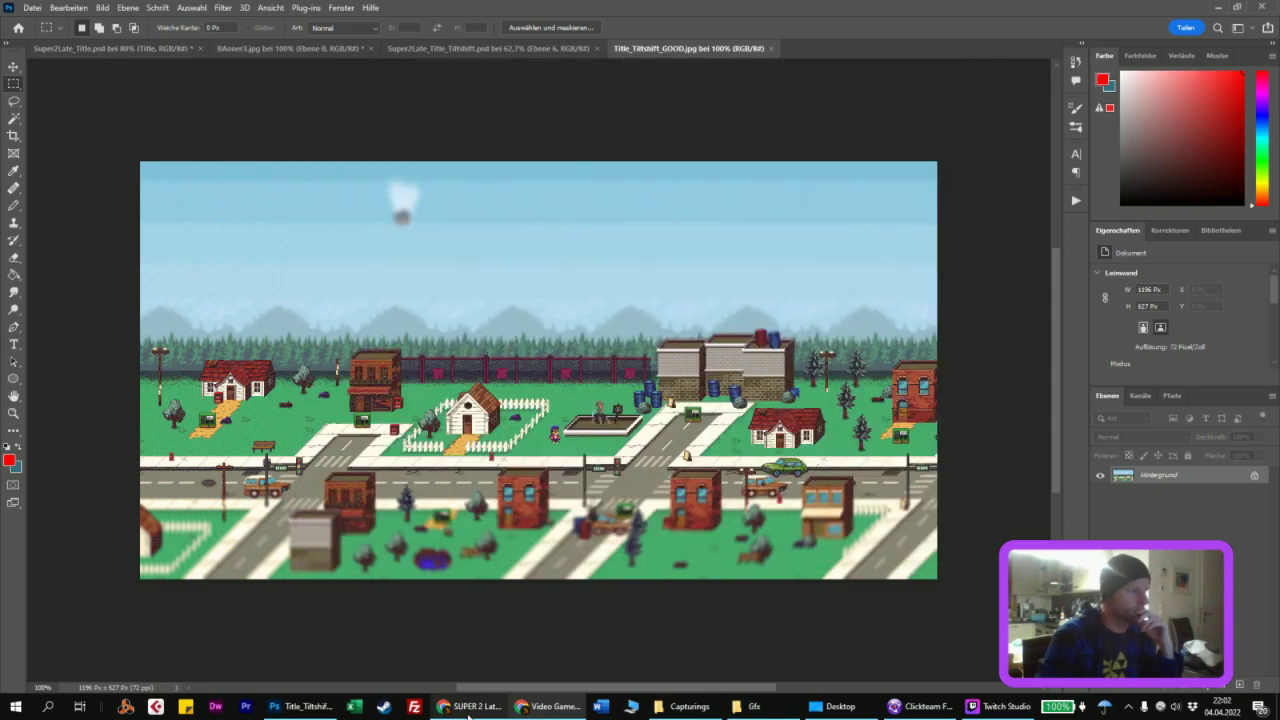
left_click(470, 706)
scroll(137, 565, "down", 1)
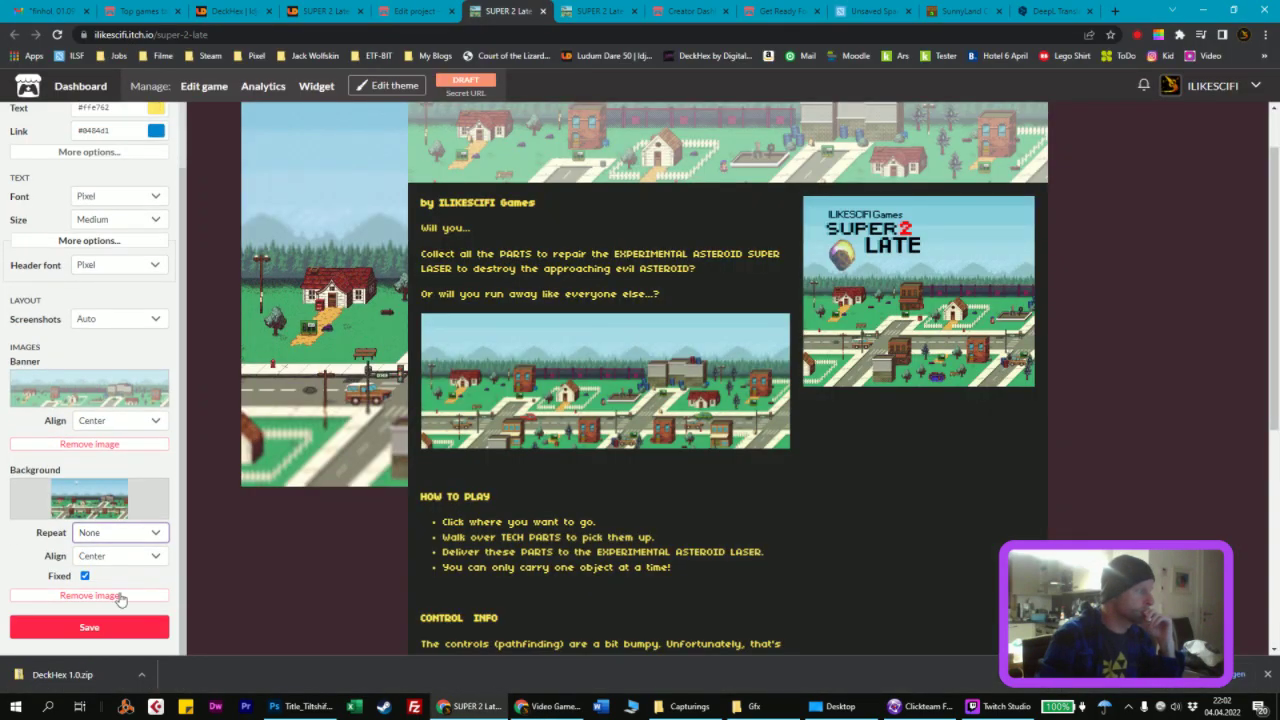
left_click(89, 595)
left_click(153, 547)
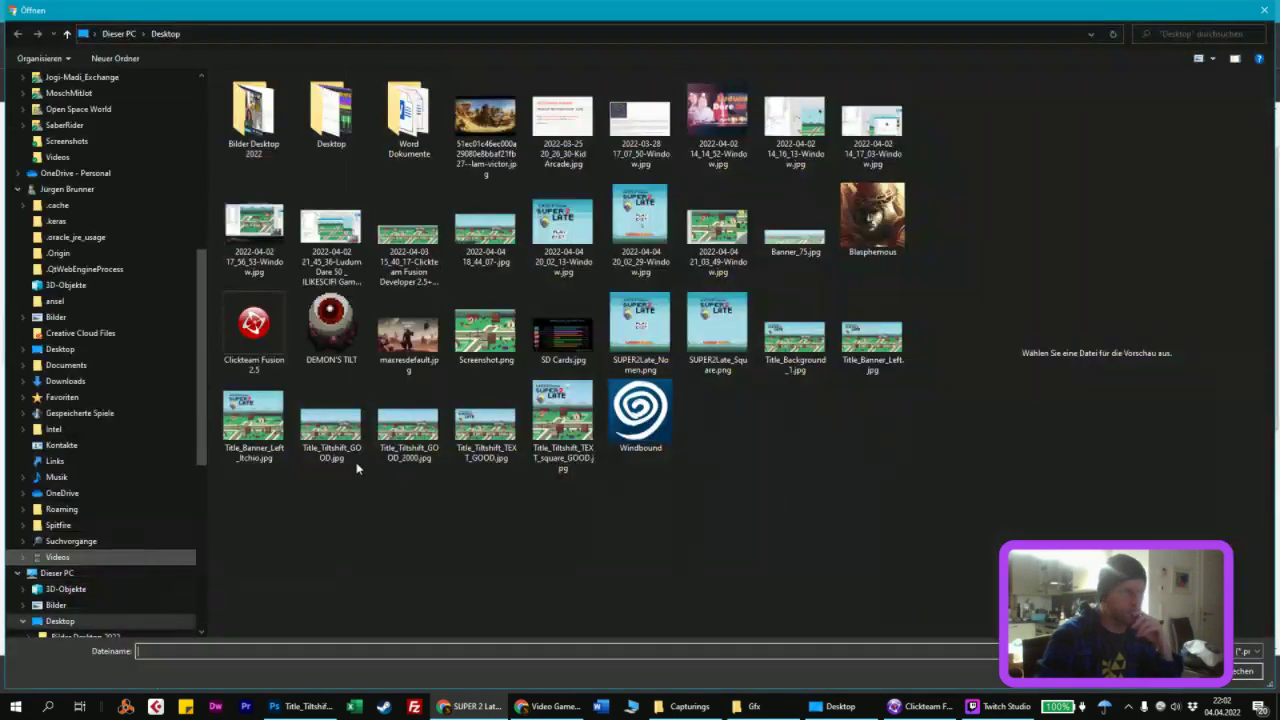
double_click(408, 436)
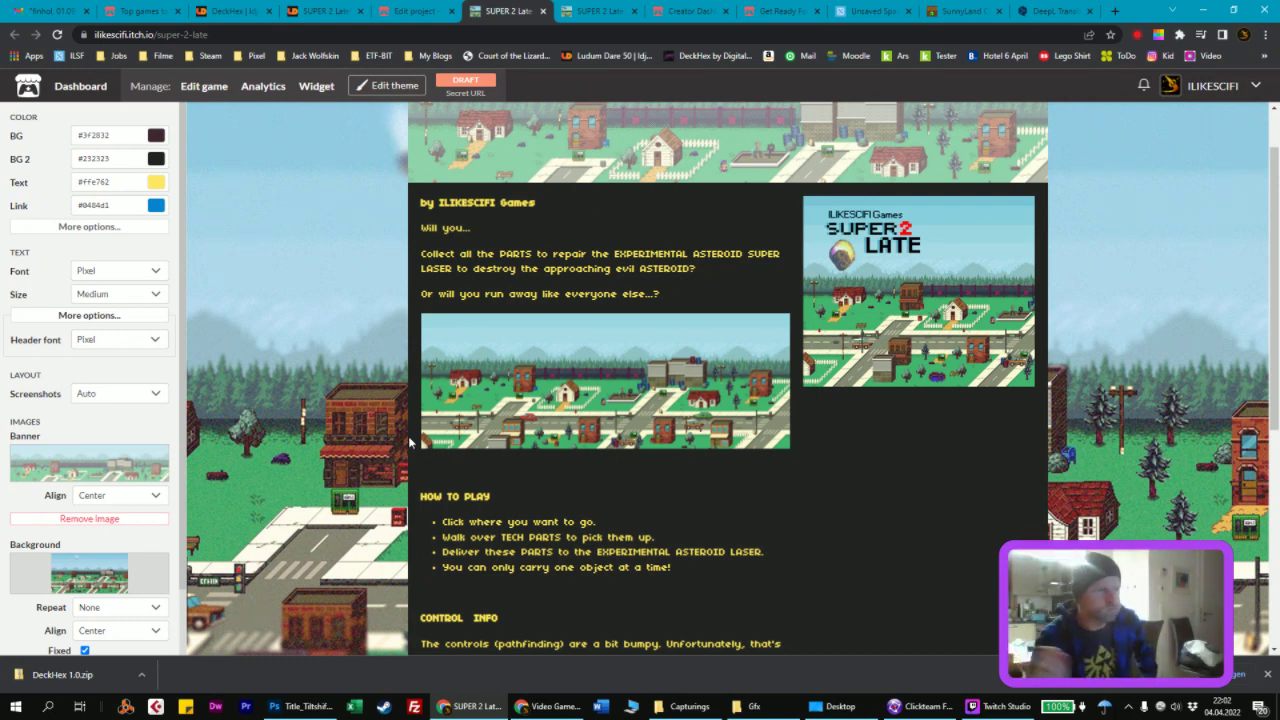
Step: Save the page theme and check the new background on the game page open in the neighbouring tab
scroll(409, 441, "down", 1)
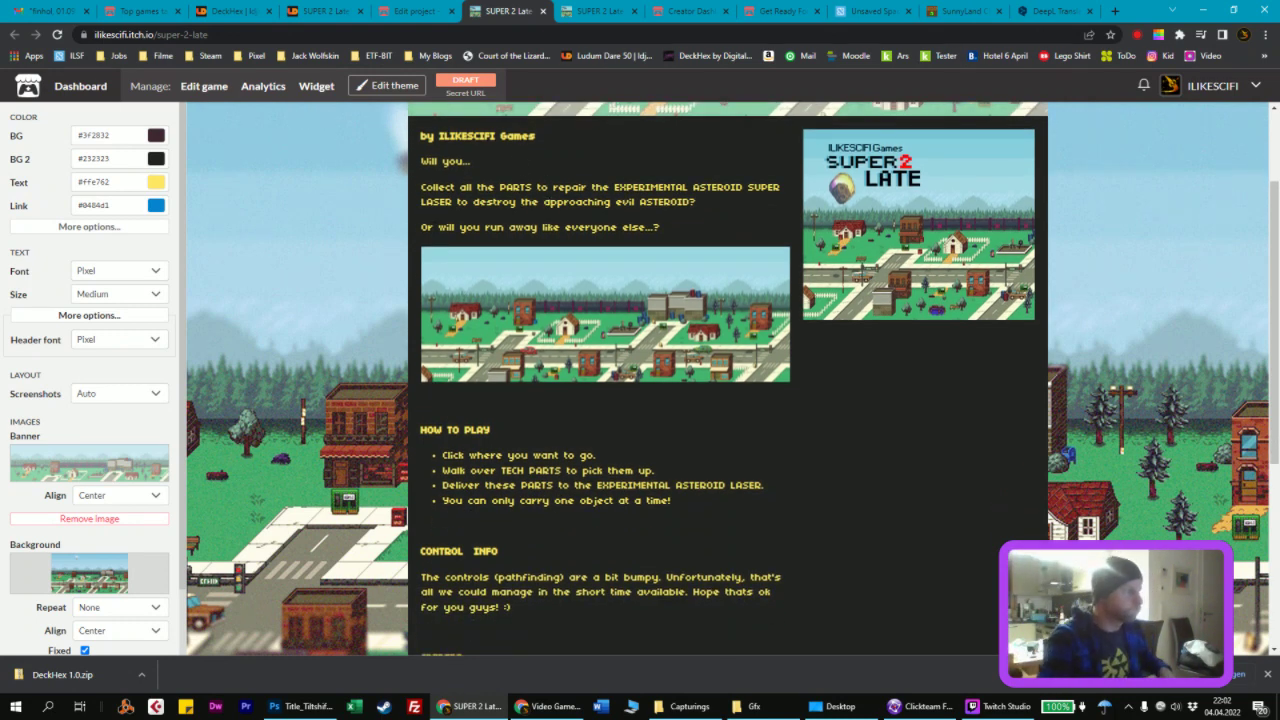
scroll(120, 580, "down", 1)
left_click(128, 627)
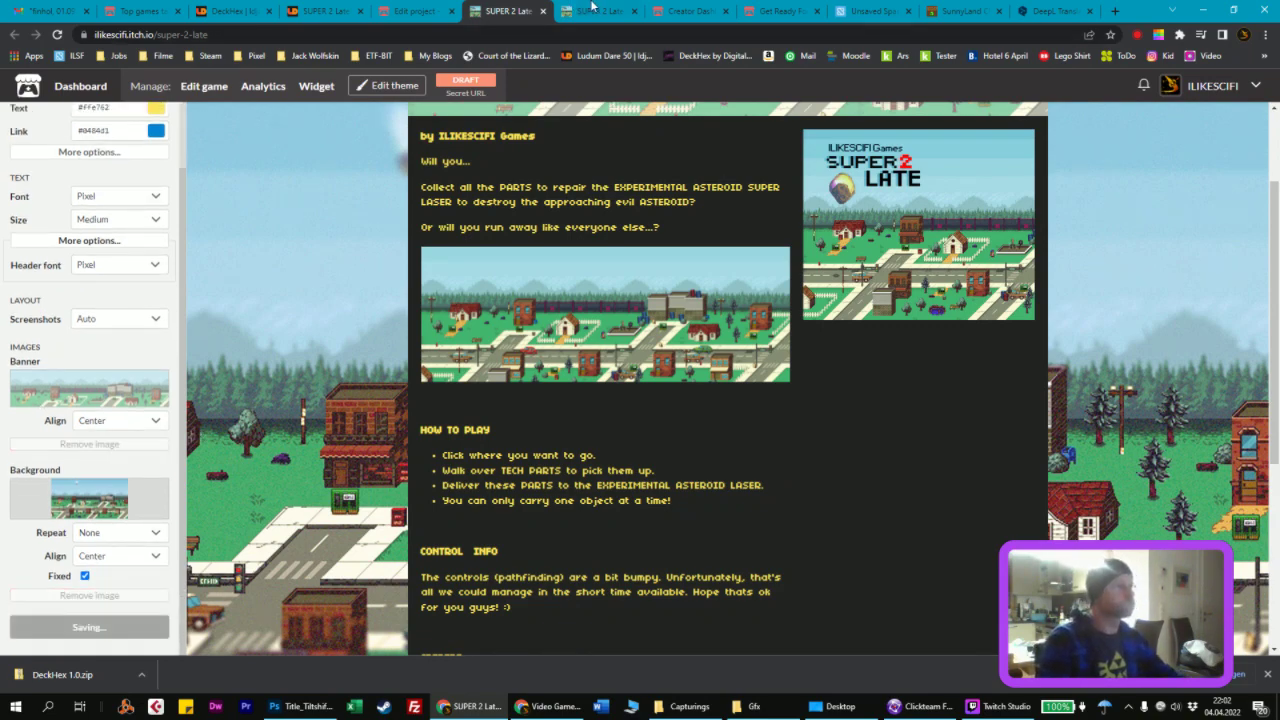
left_click(591, 7)
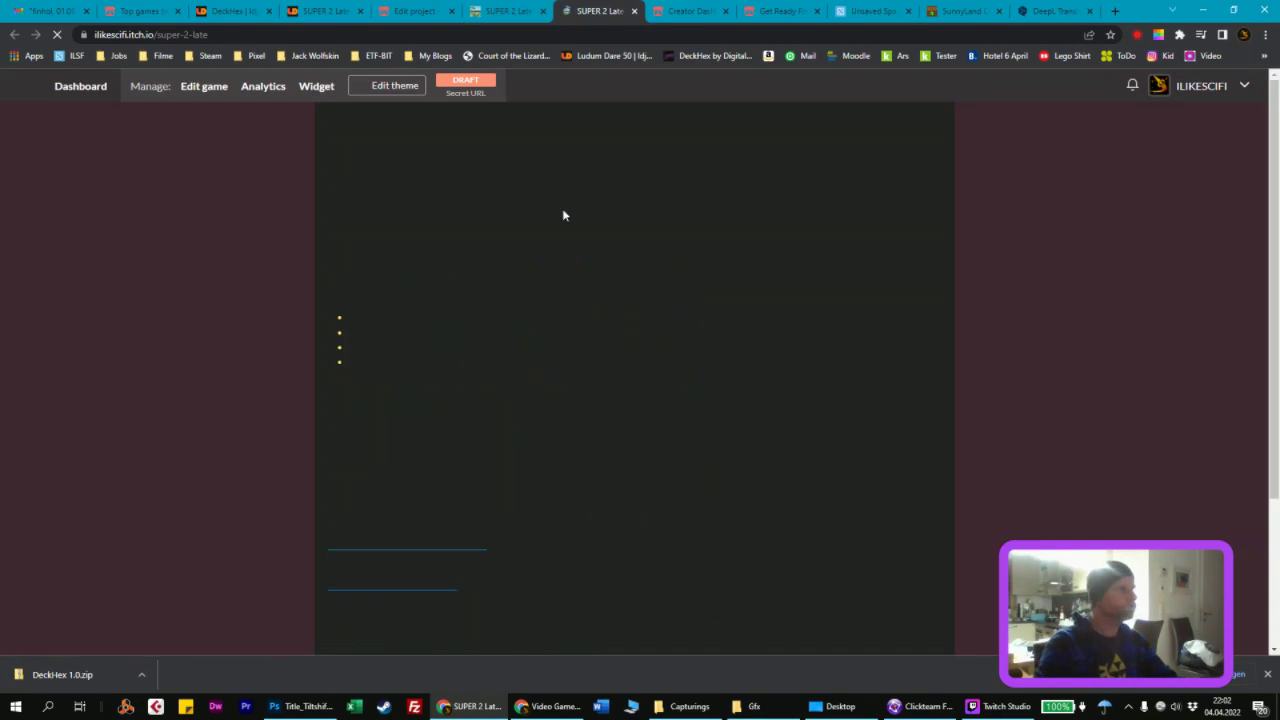
scroll(204, 288, "down", 4)
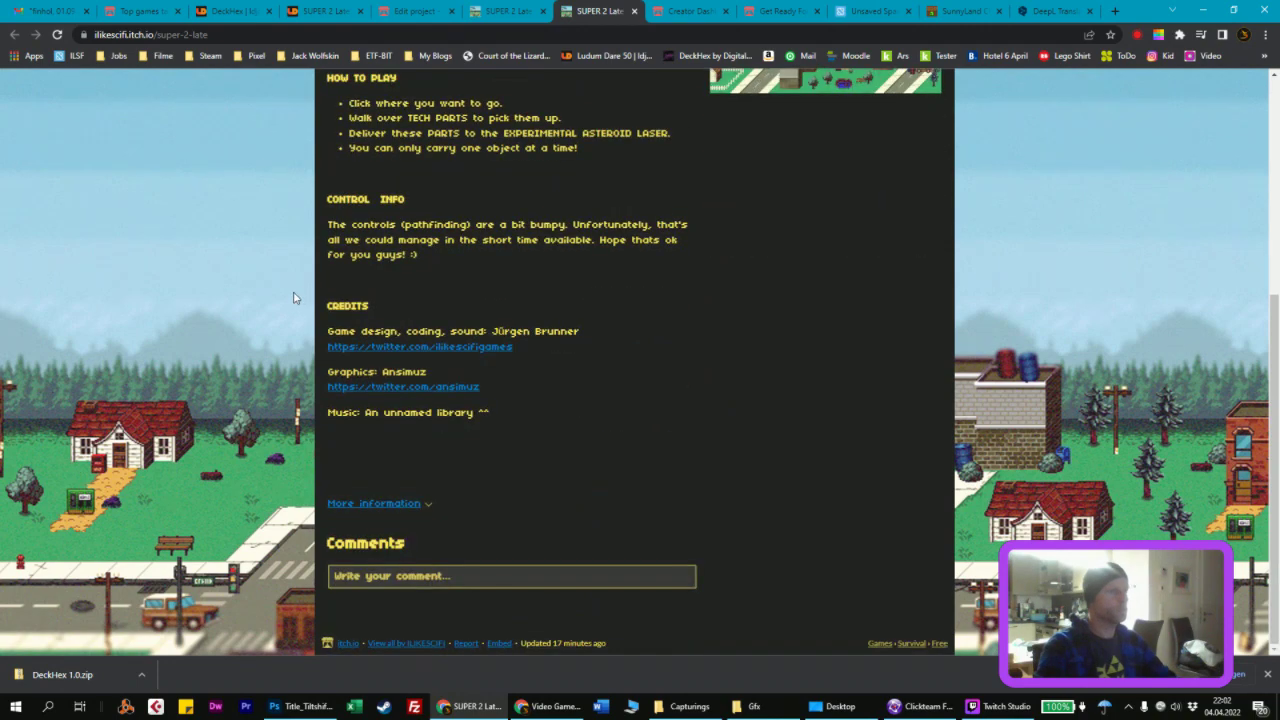
scroll(288, 366, "up", 5)
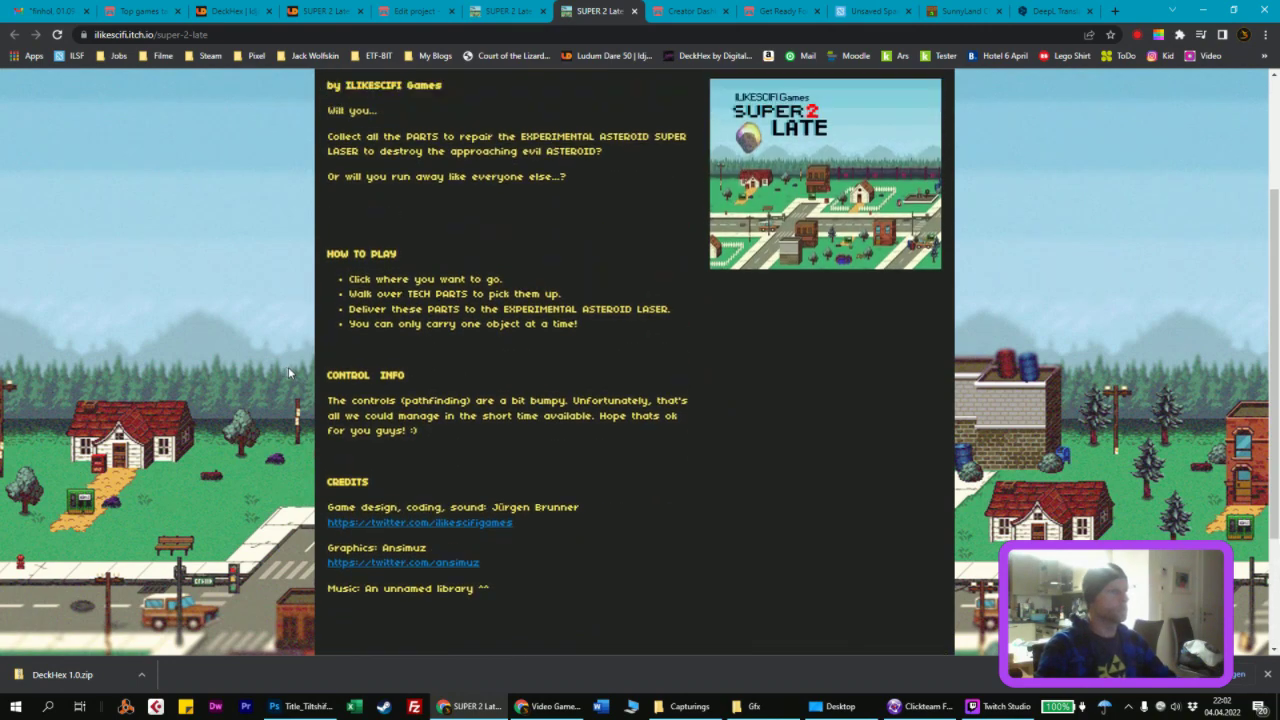
Step: Keep the background alignment at Center, turn off the background's Fixed option and save the theme
left_click(505, 10)
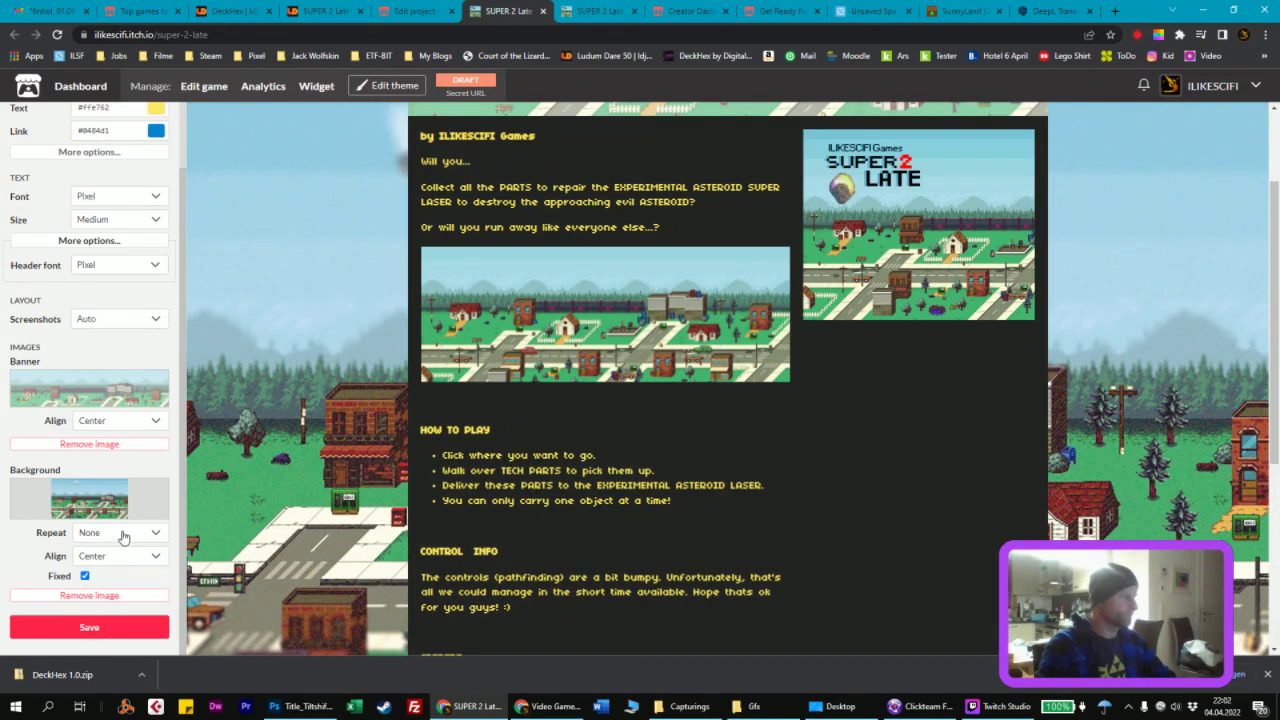
left_click(124, 556)
left_click(100, 568)
left_click(85, 576)
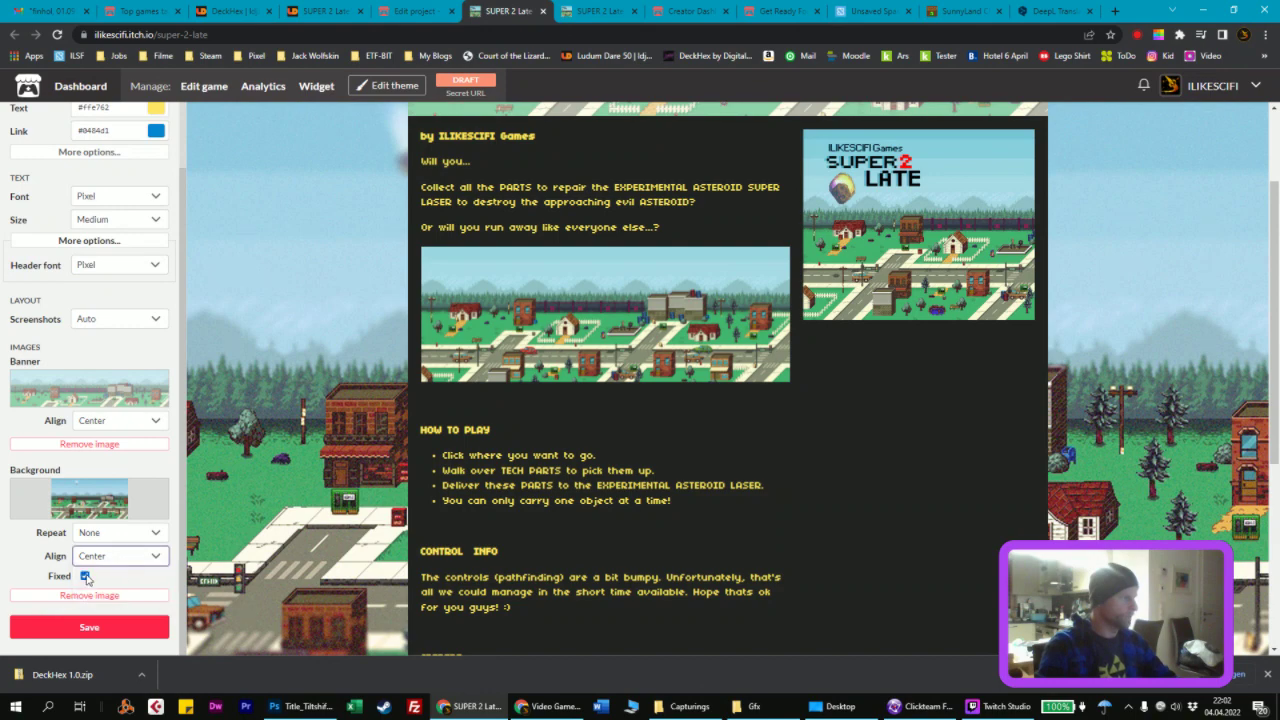
left_click(100, 627)
Step: Reload the game page in the neighbouring tab and examine how the unfixed background behaves while scrolling
left_click(577, 11)
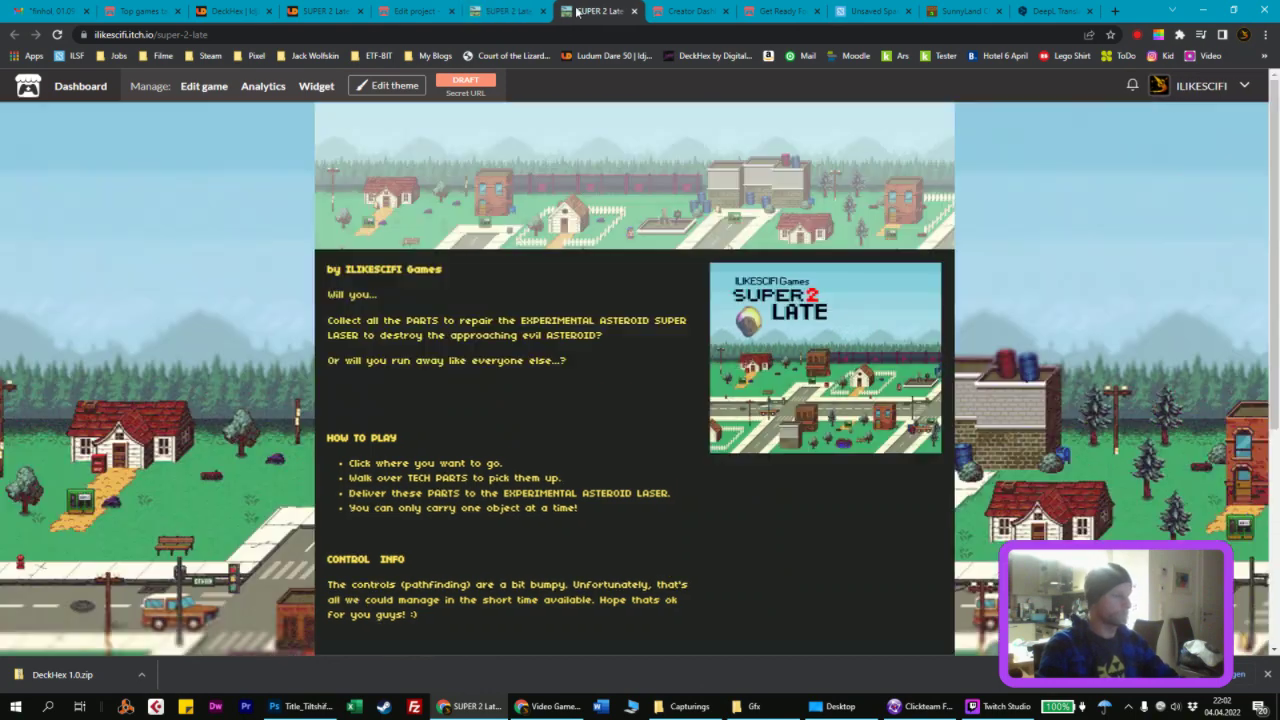
key("F5")
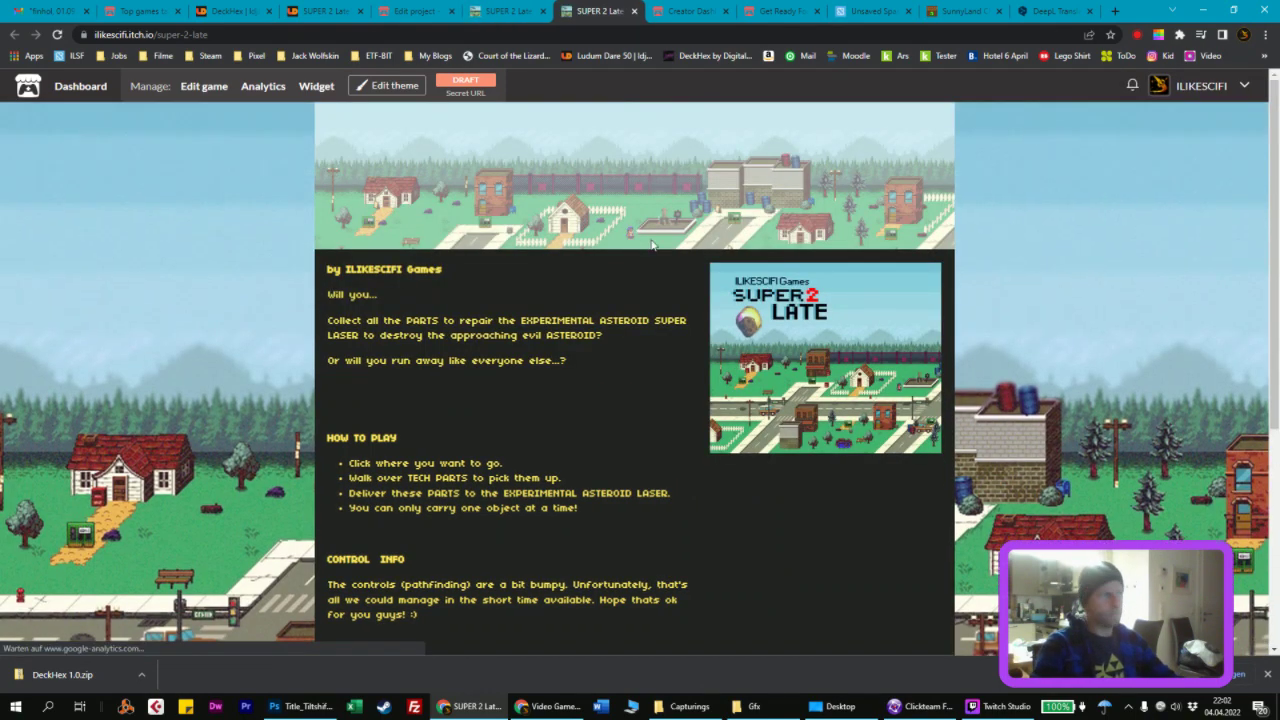
scroll(635, 260, "down", 3)
scroll(636, 276, "up", 2)
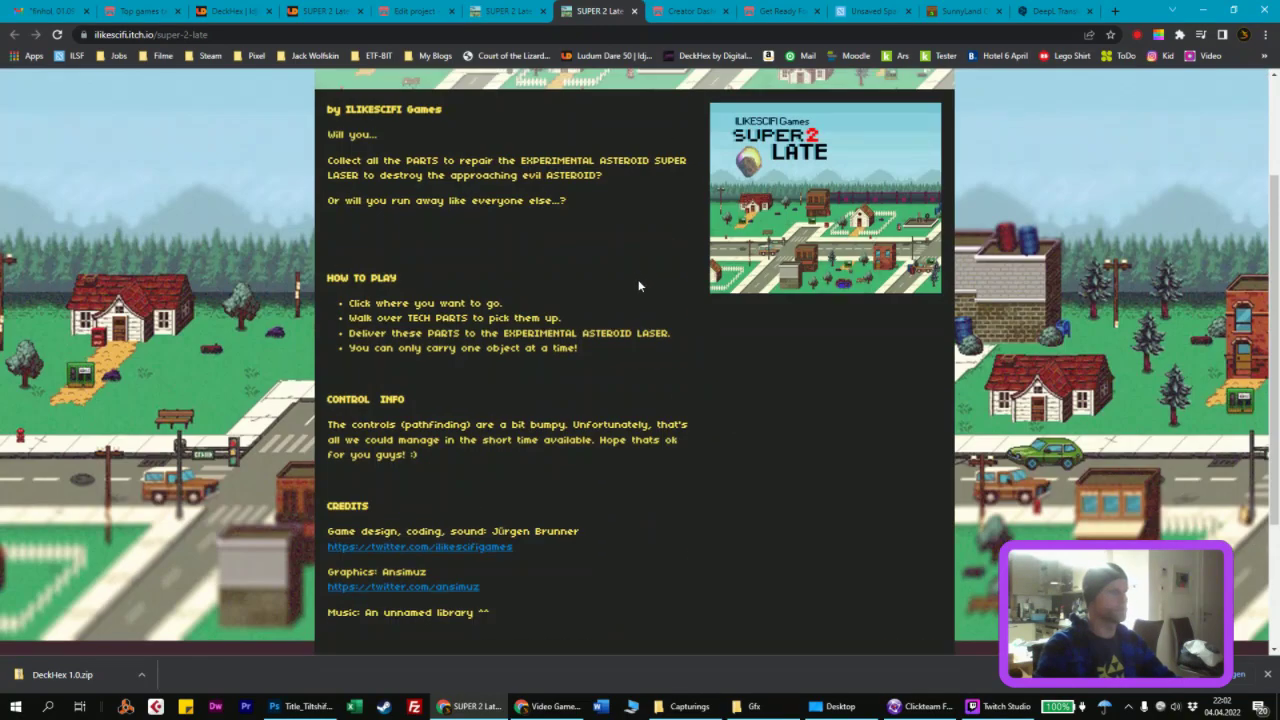
scroll(638, 279, "down", 2)
scroll(638, 282, "up", 4)
scroll(639, 285, "down", 2)
scroll(640, 291, "up", 1)
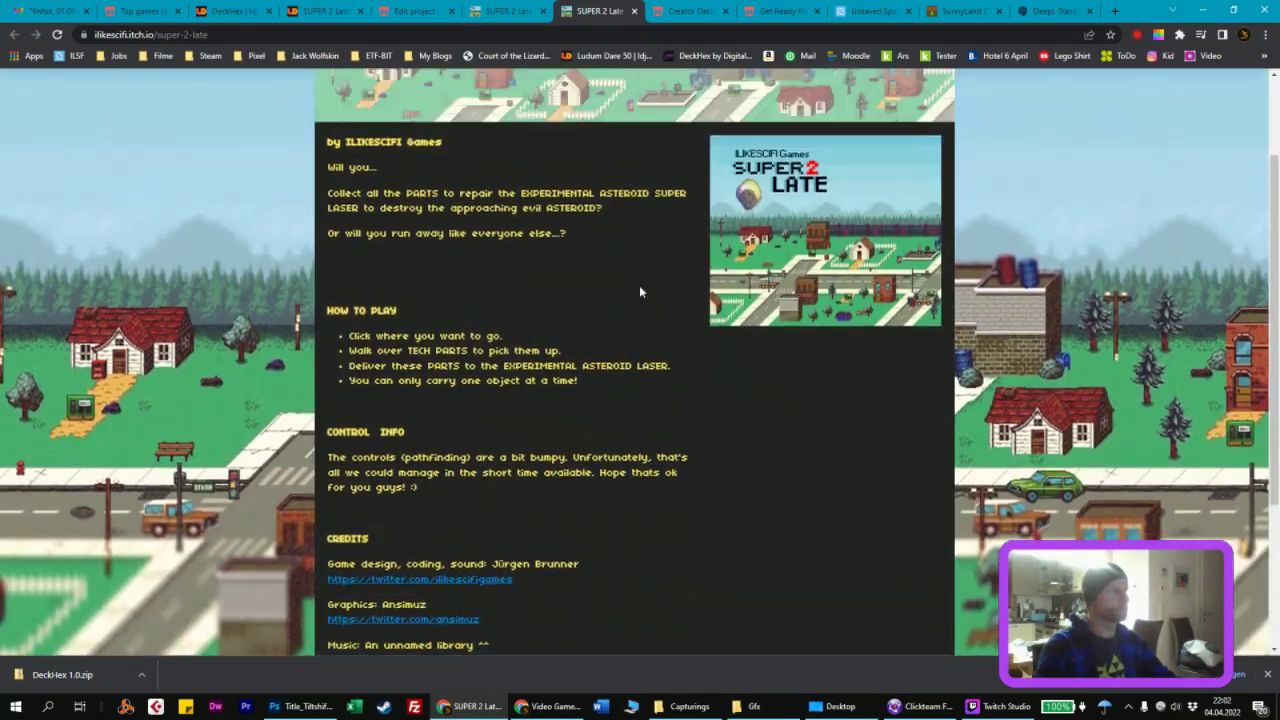
scroll(640, 291, "down", 1)
scroll(640, 293, "up", 1)
scroll(641, 299, "up", 2)
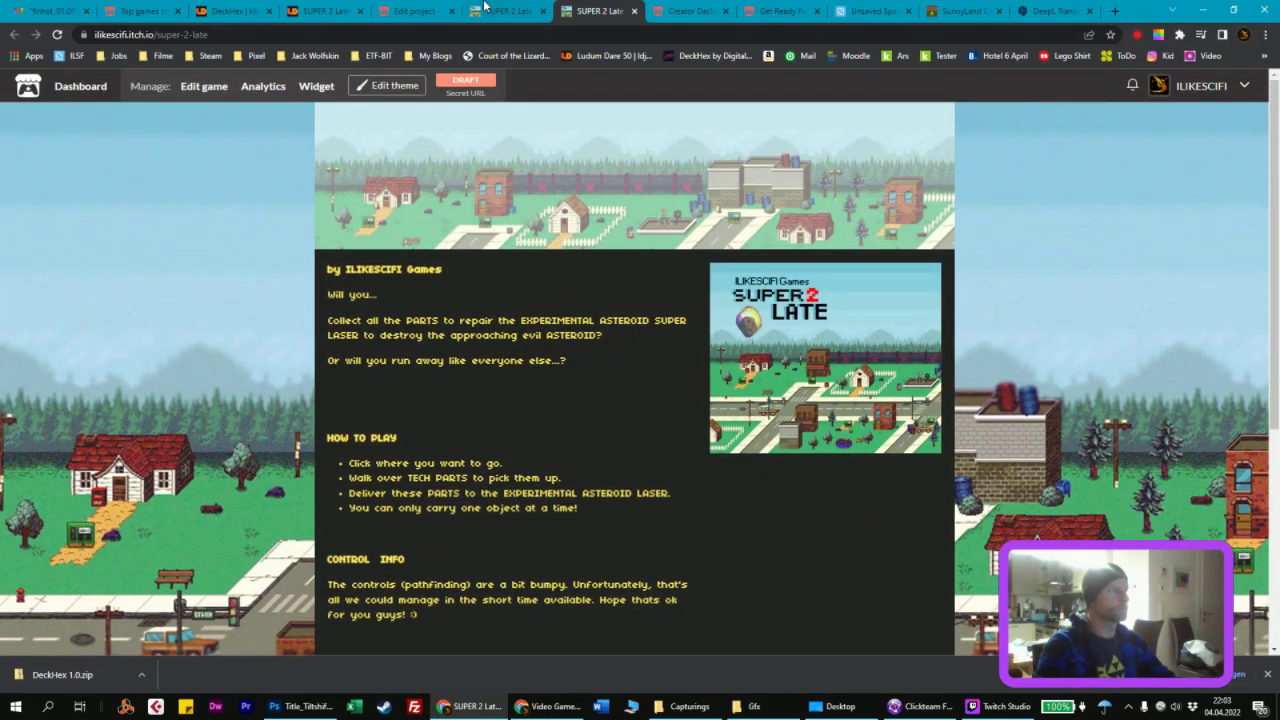
Step: Turn the background's Fixed option back on in the theme editor, save the theme and check the page
left_click(484, 8)
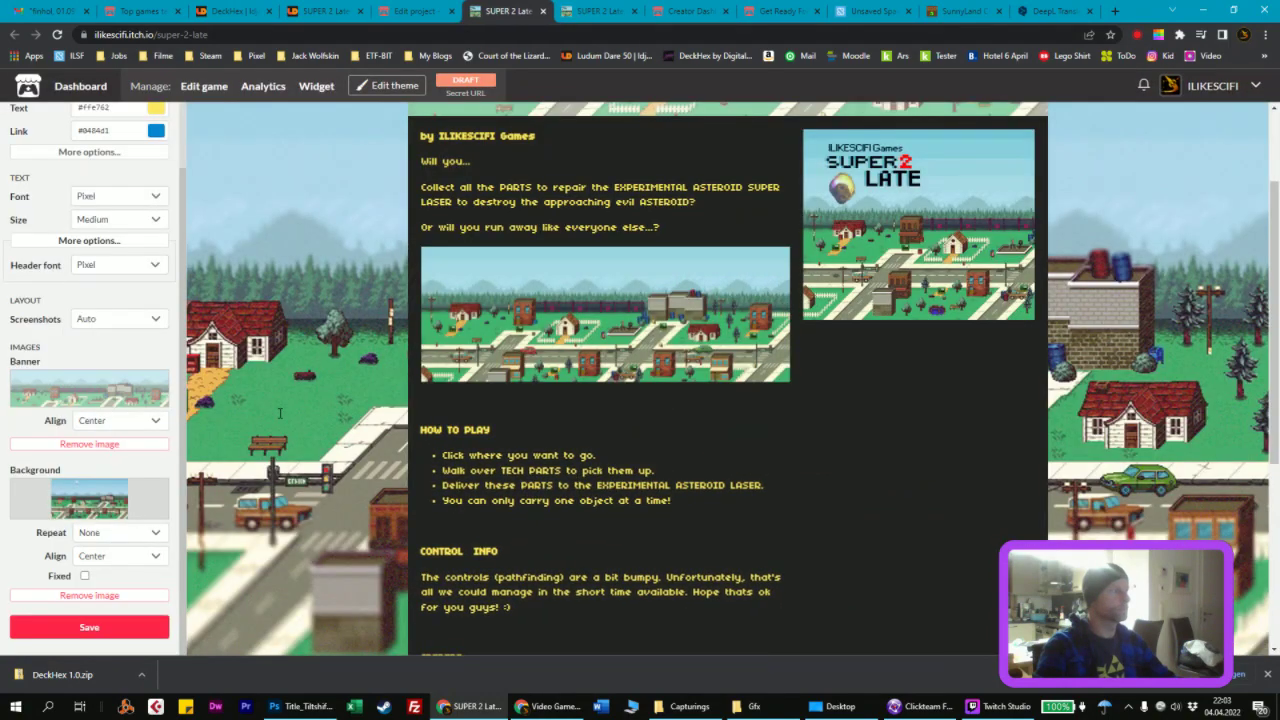
left_click(85, 576)
left_click(104, 630)
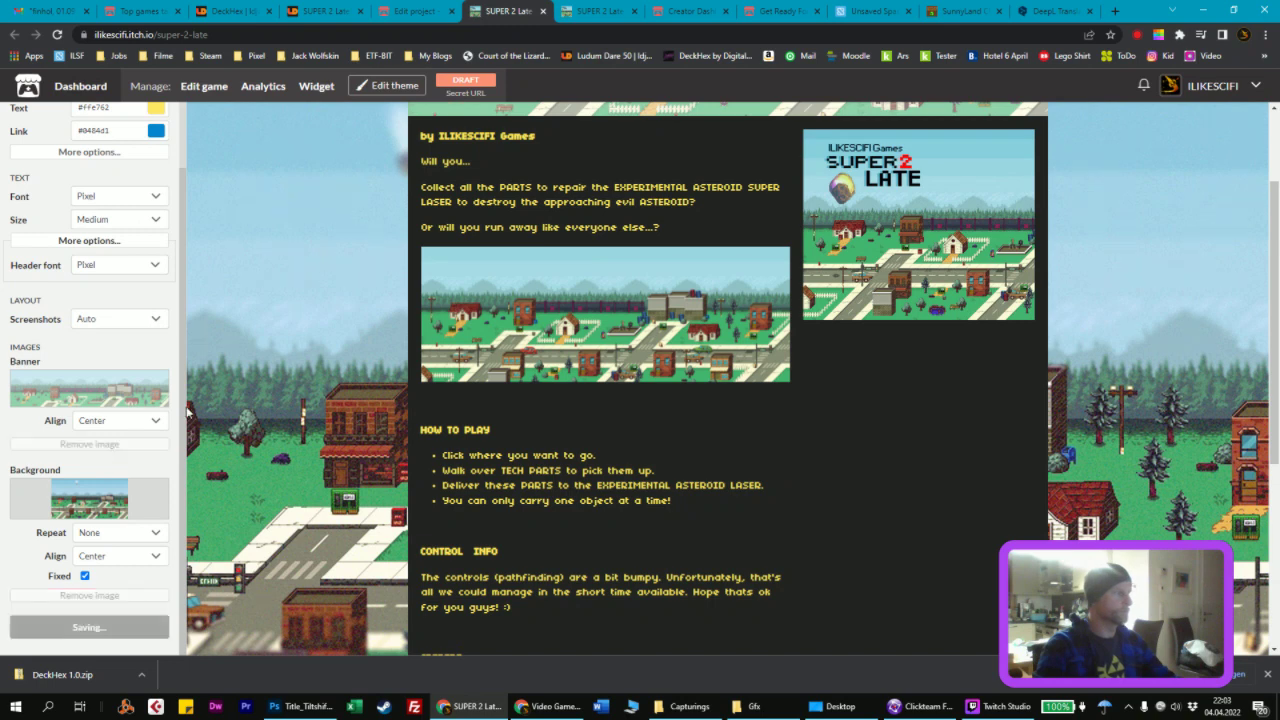
scroll(645, 185, "up", 1)
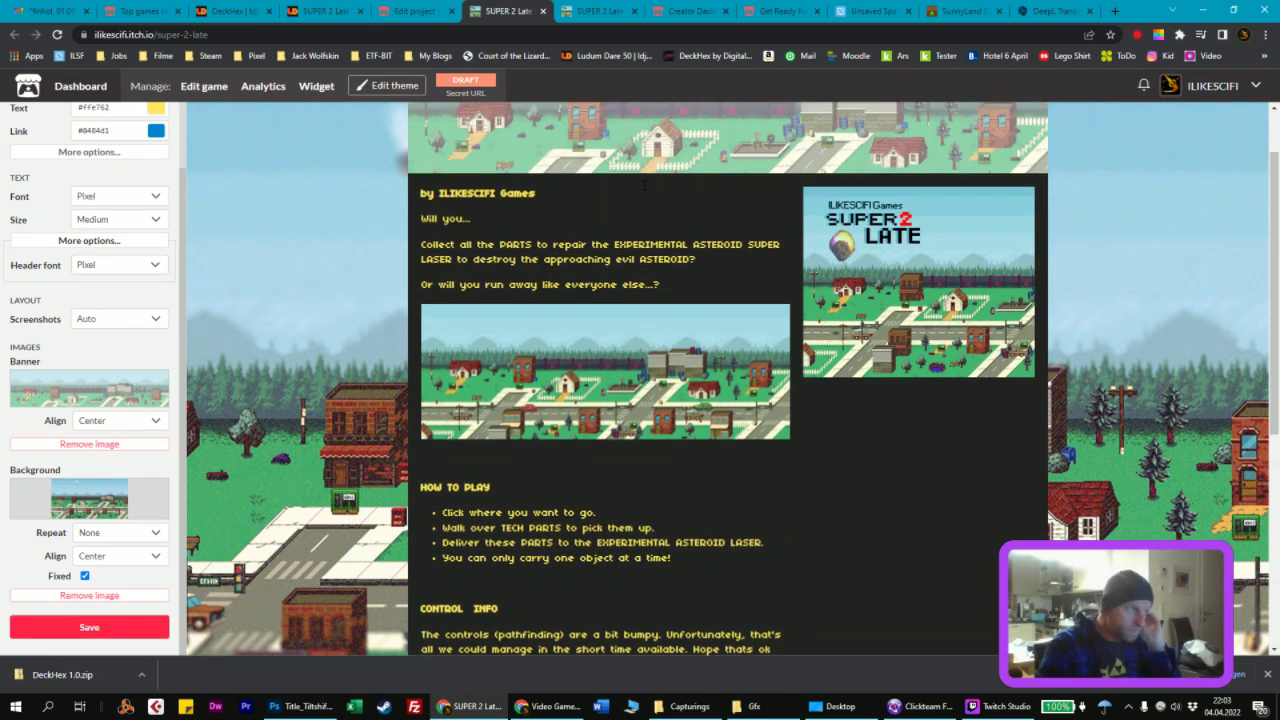
scroll(645, 185, "up", 1)
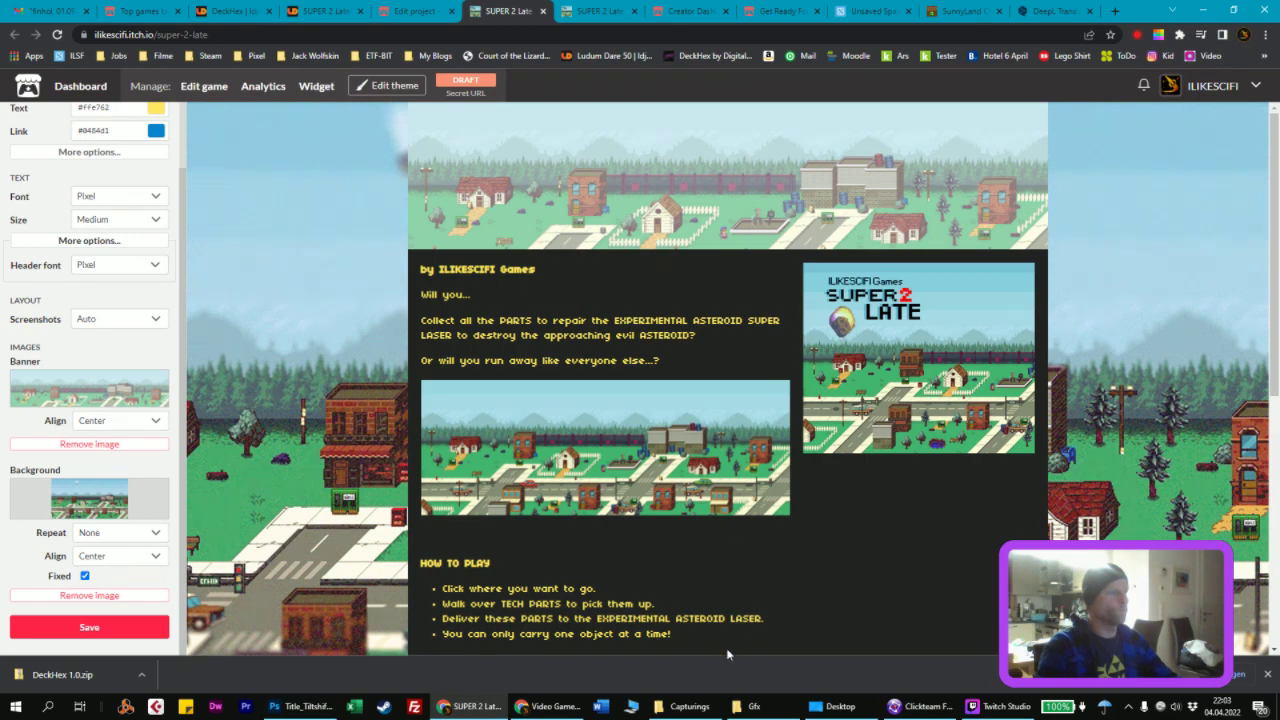
Step: Switch to Photoshop and crop Super2Late_Title_Tiltshift.psd to a full-width strip of about 1196 x 419 px containing the title and upper houses
left_click(307, 708)
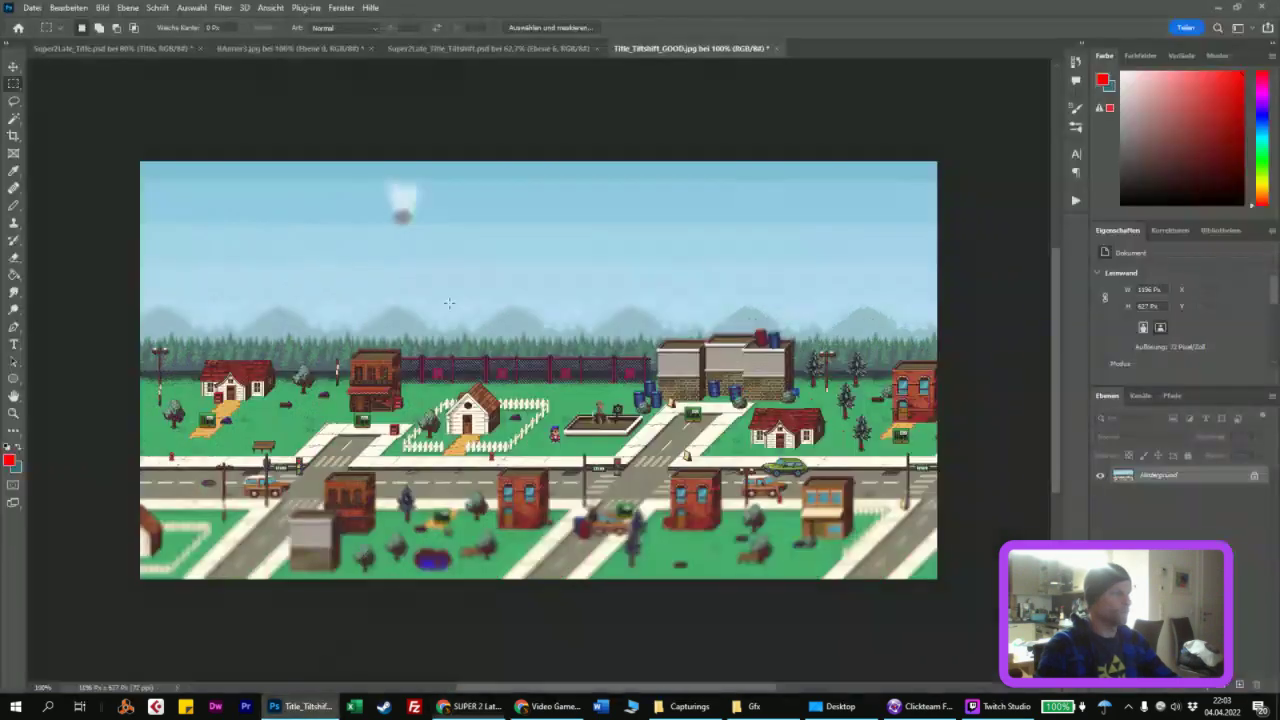
left_click(480, 50)
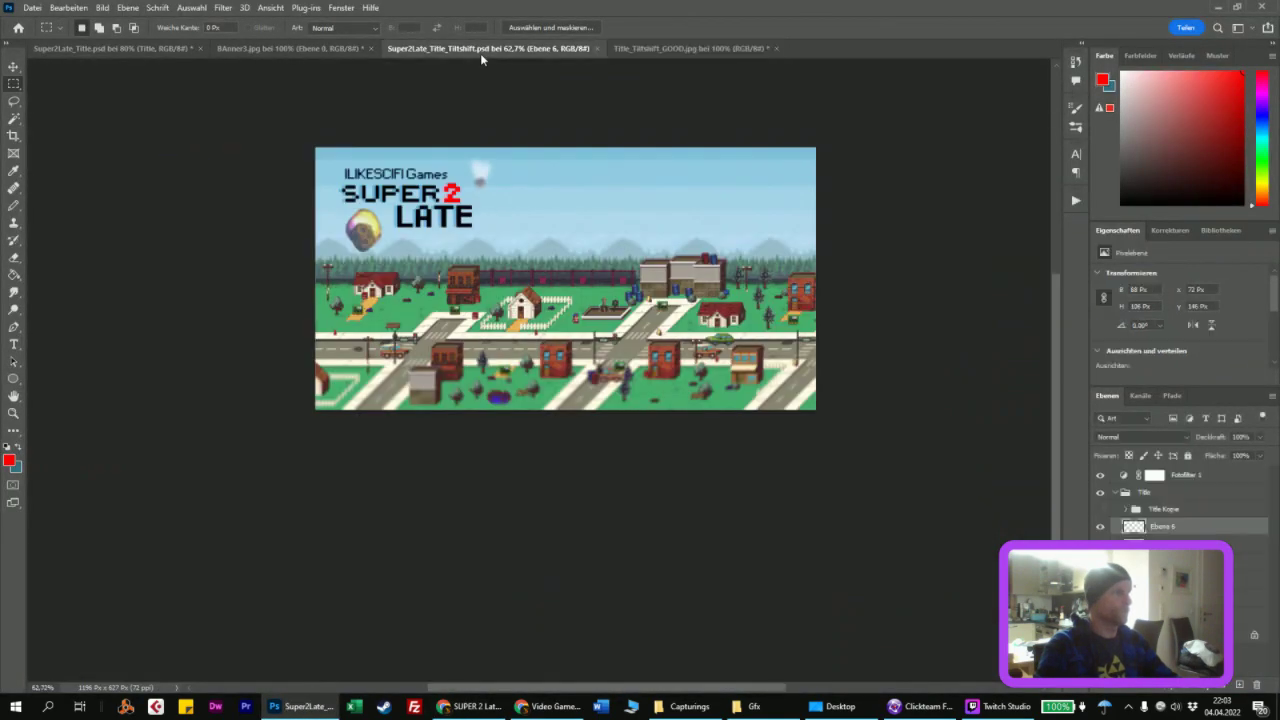
scroll(460, 183, "up", 3, "alt")
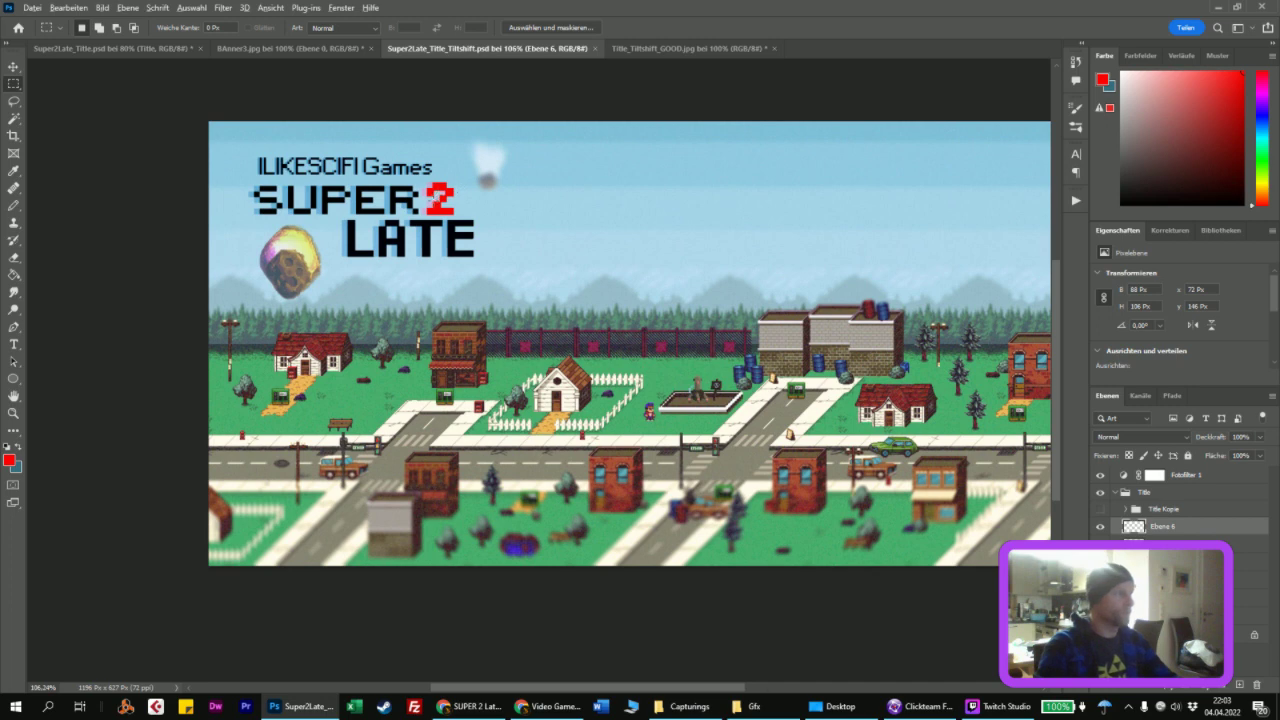
scroll(233, 151, "down", 1, "alt")
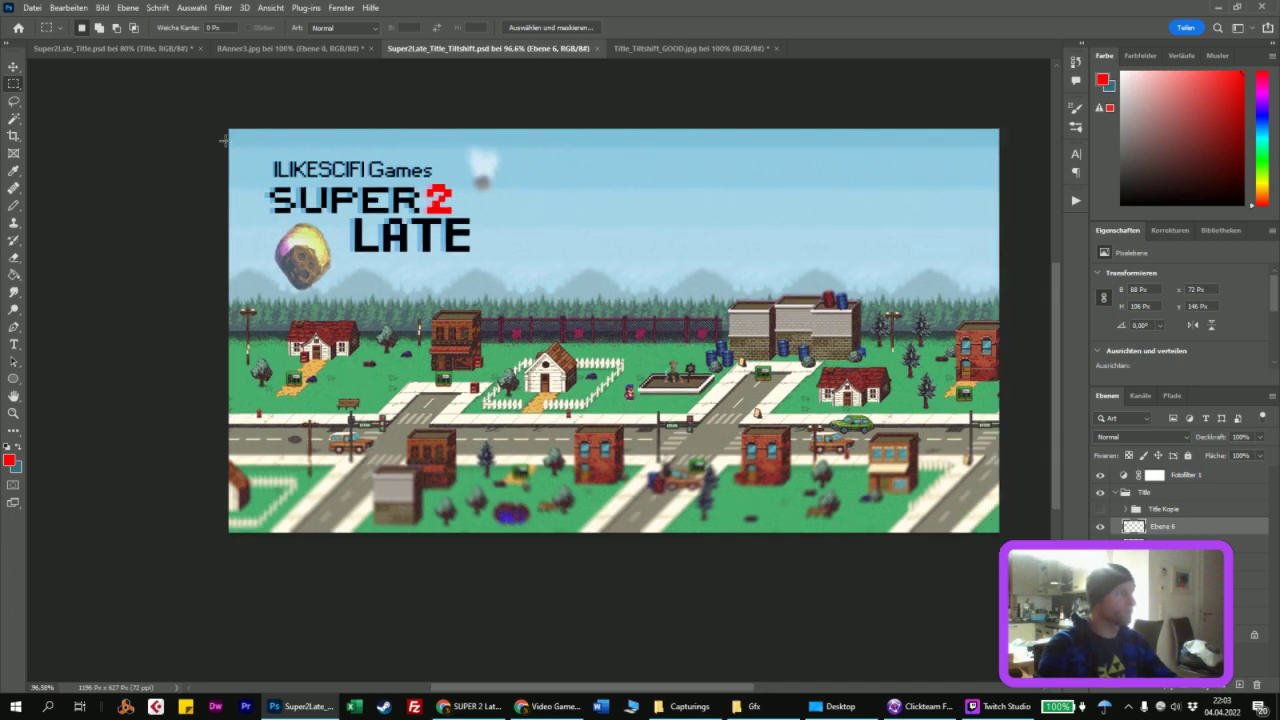
left_click_drag(555, 223, 1000, 410)
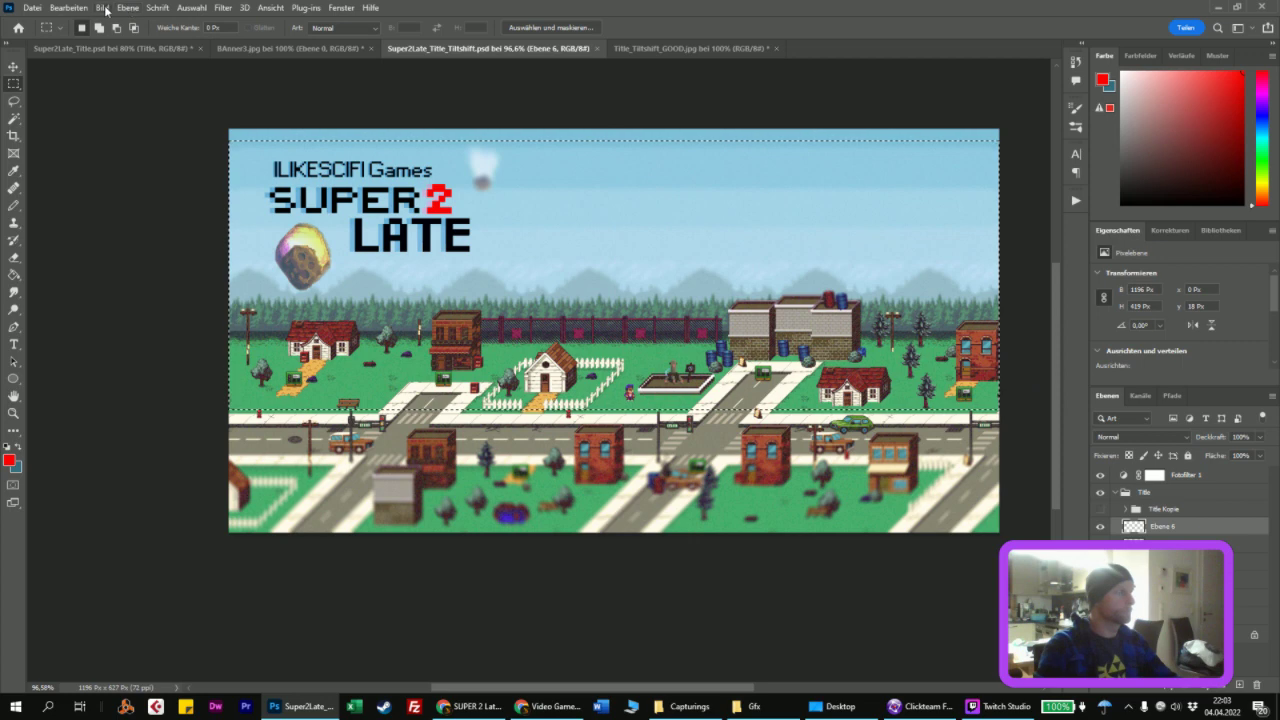
left_click(102, 7)
left_click(158, 146)
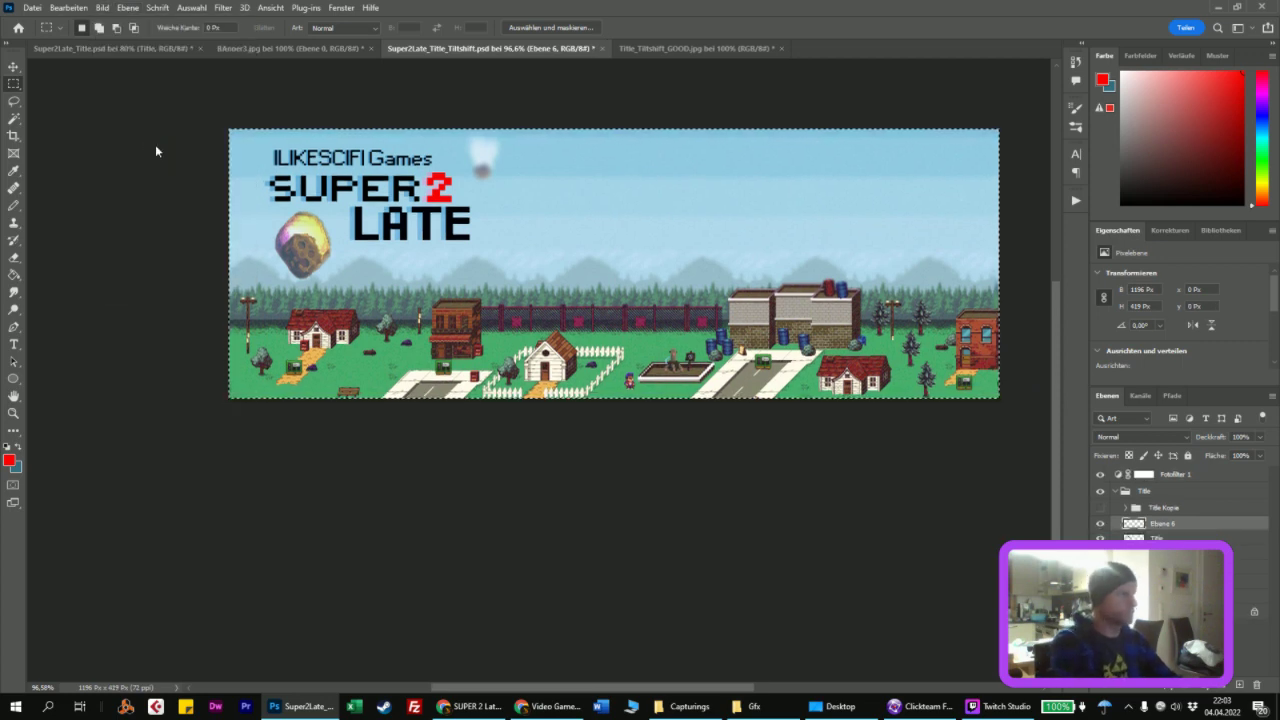
Step: Export the cropped image for web as a JPEG named Super2Late_Title_Tiltshift_Banner on the desktop, then undo the crop
key("ctrl+alt+shift+s")
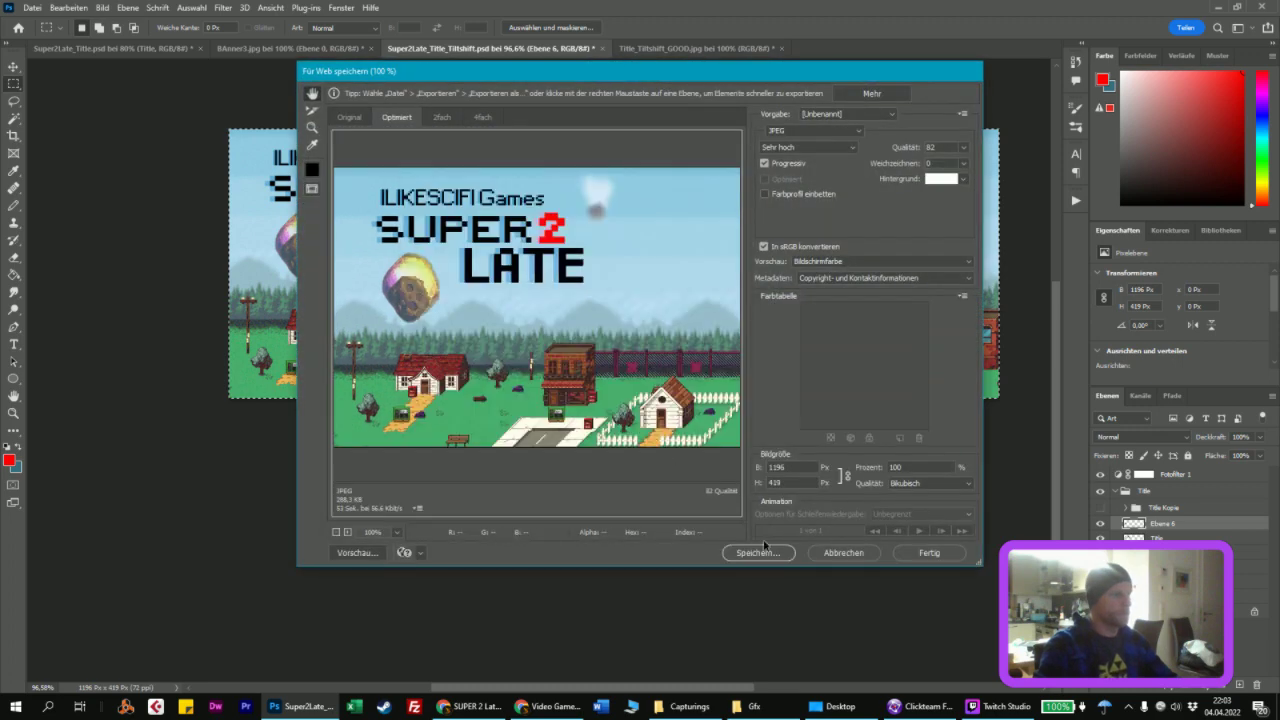
left_click(760, 552)
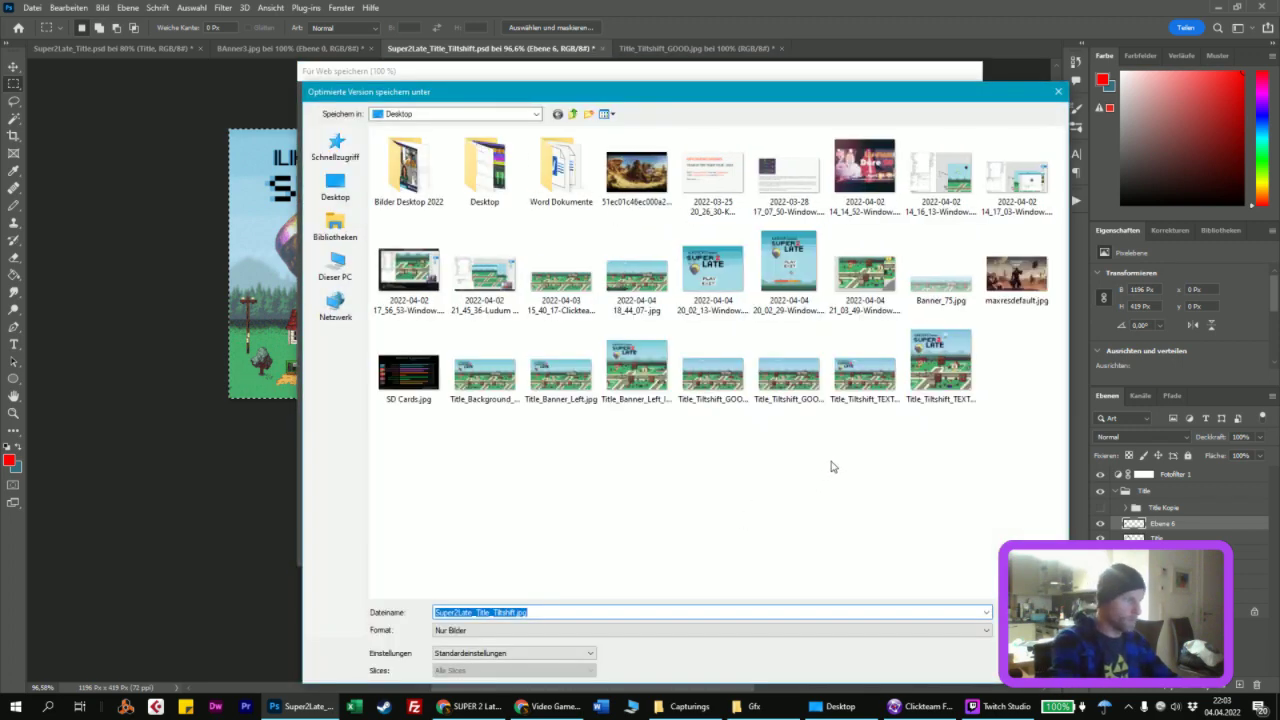
key("End")
key("BackSpace")
key("BackSpace")
key("BackSpace")
key("BackSpace")
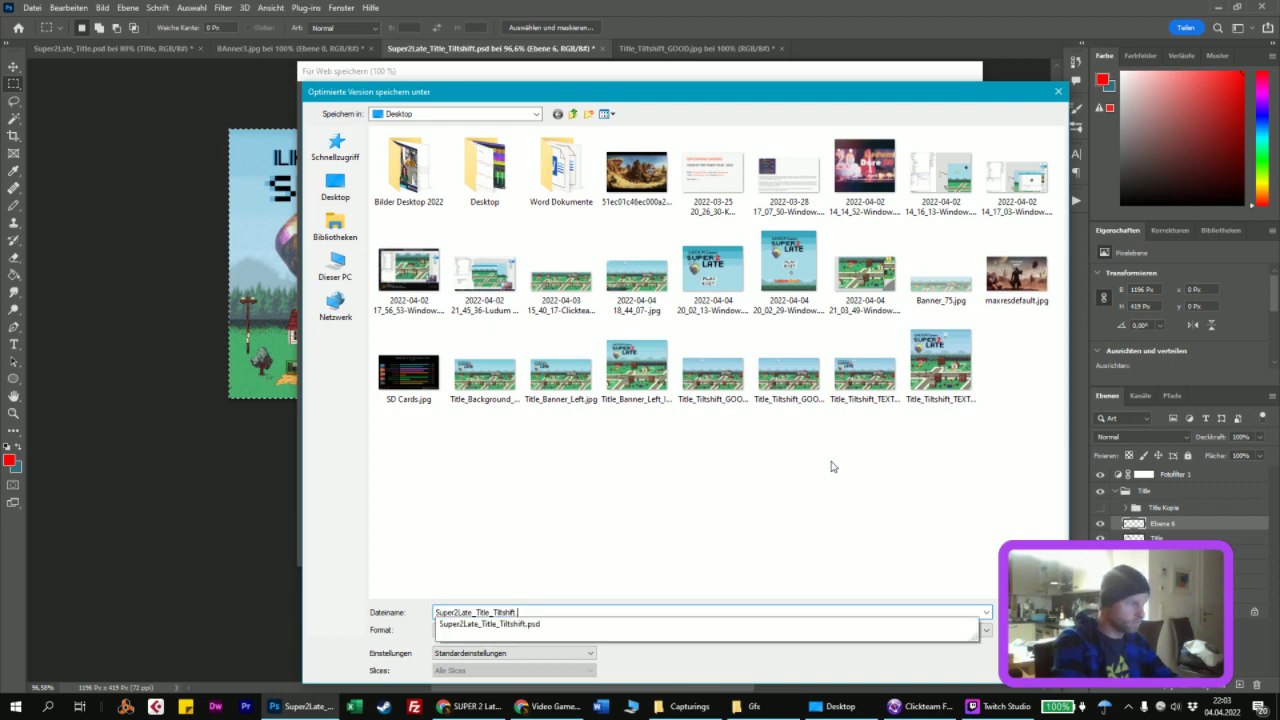
type("_Bann")
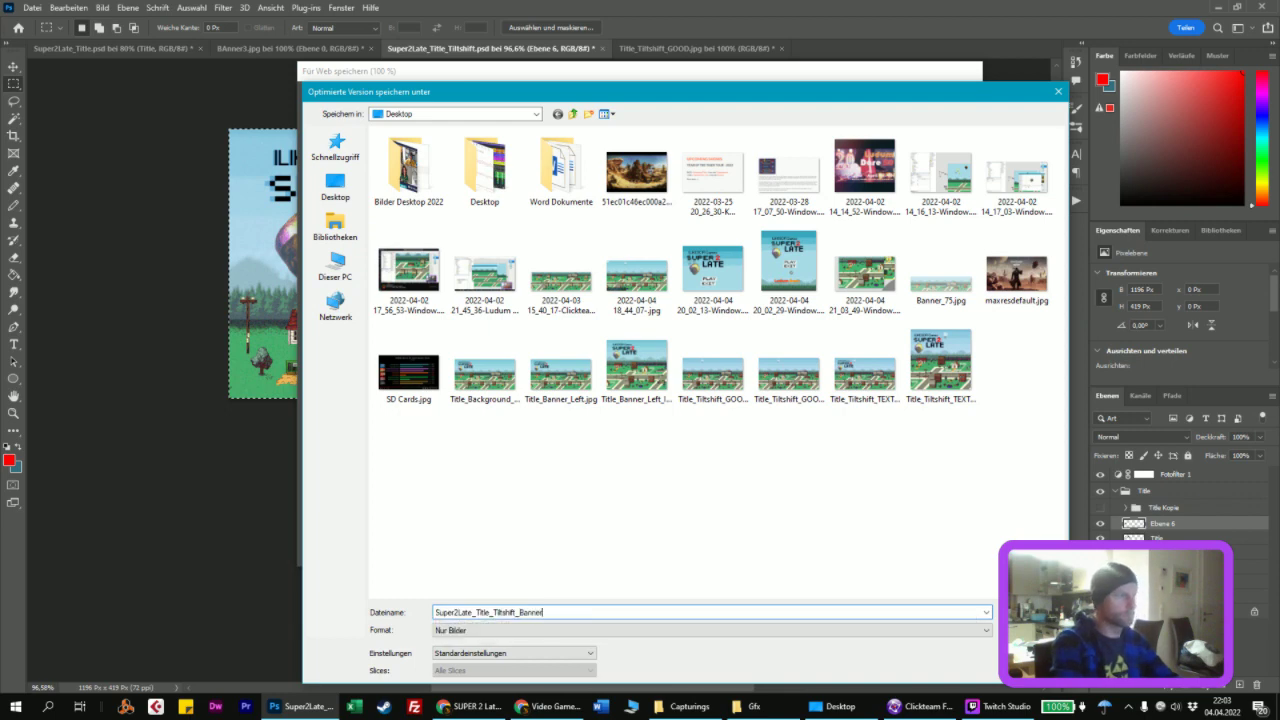
type("er")
key("Return")
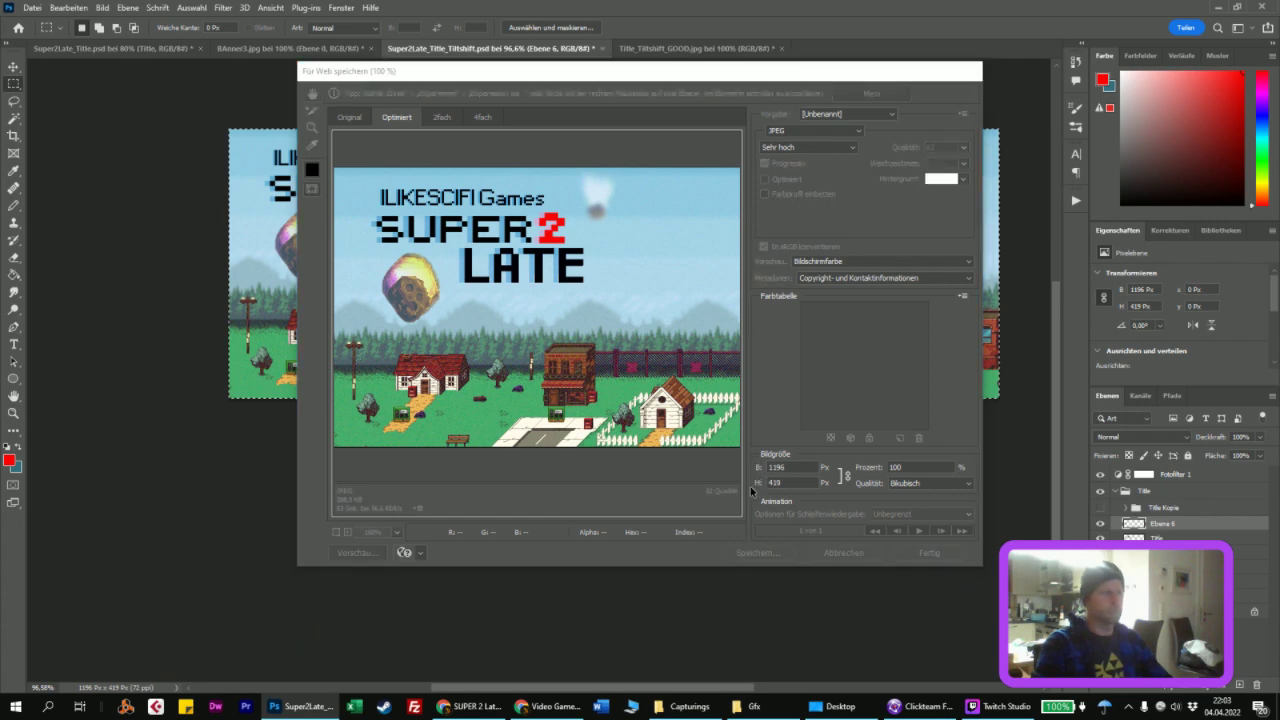
key("ctrl+z")
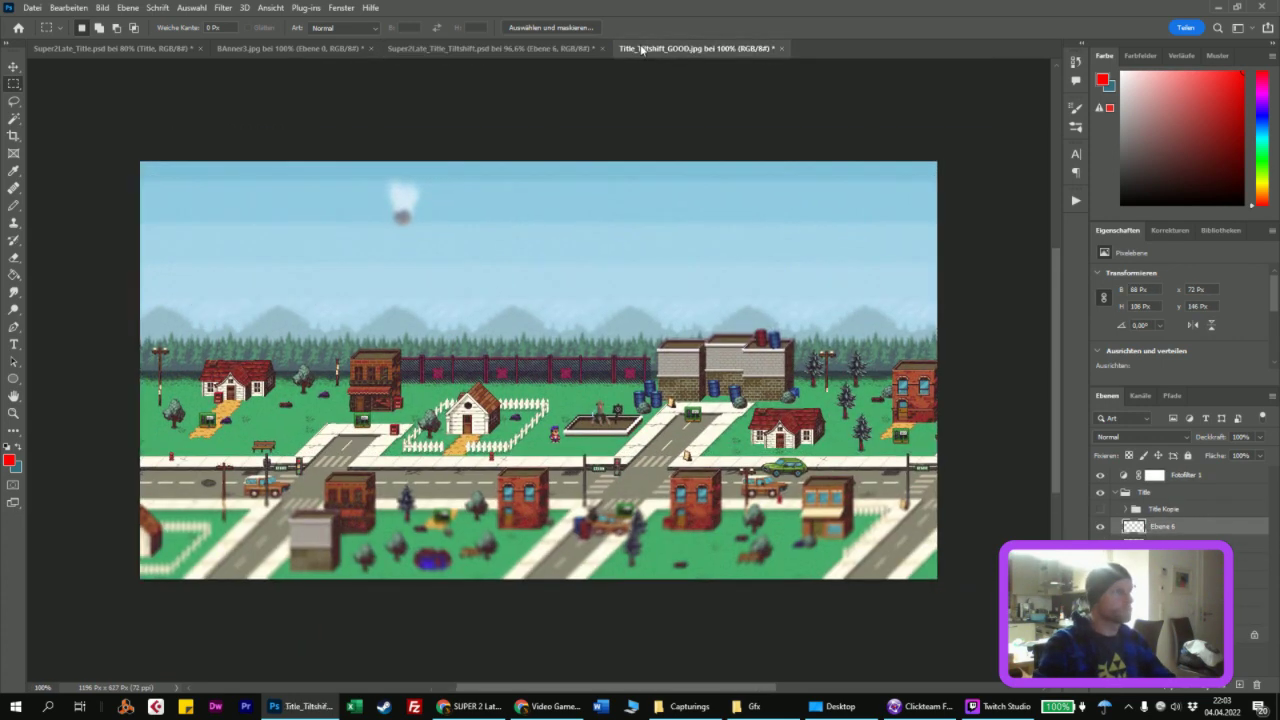
Step: Close Title_Tiltshift_GOOD.jpg and BAnner3.jpg without saving their changes
left_click(748, 49)
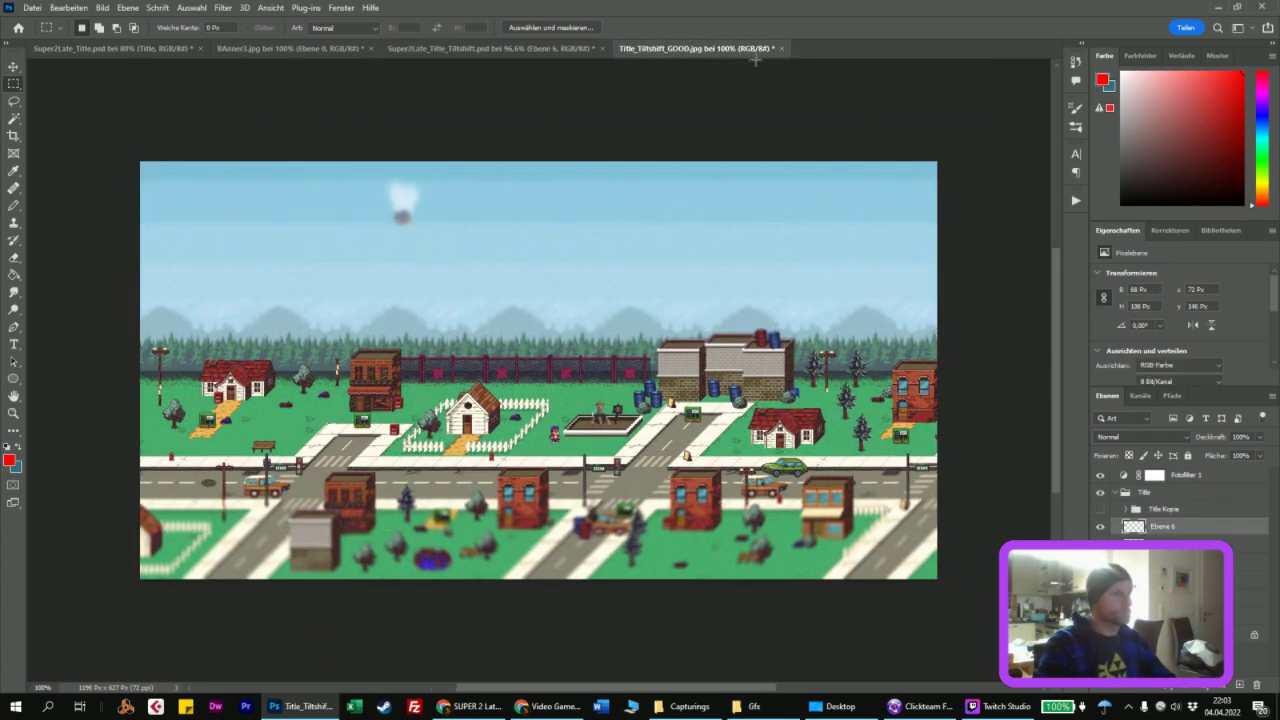
left_click(781, 48)
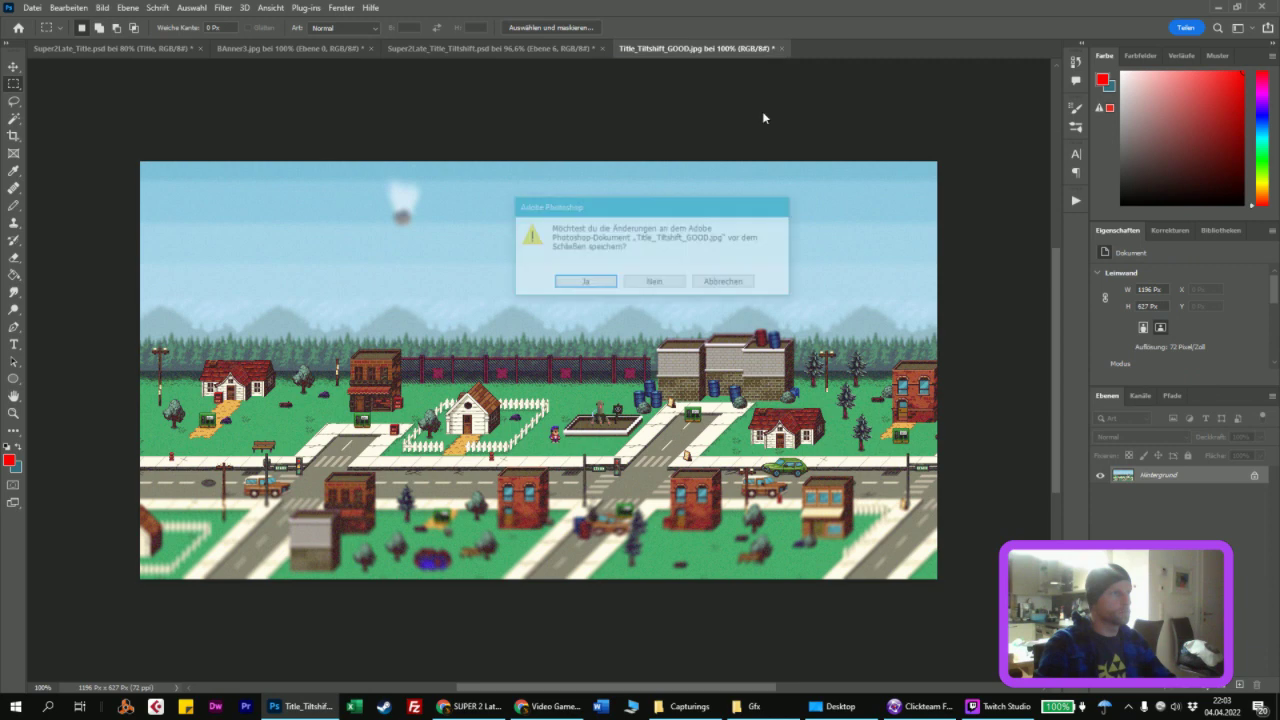
left_click(660, 283)
left_click(290, 48)
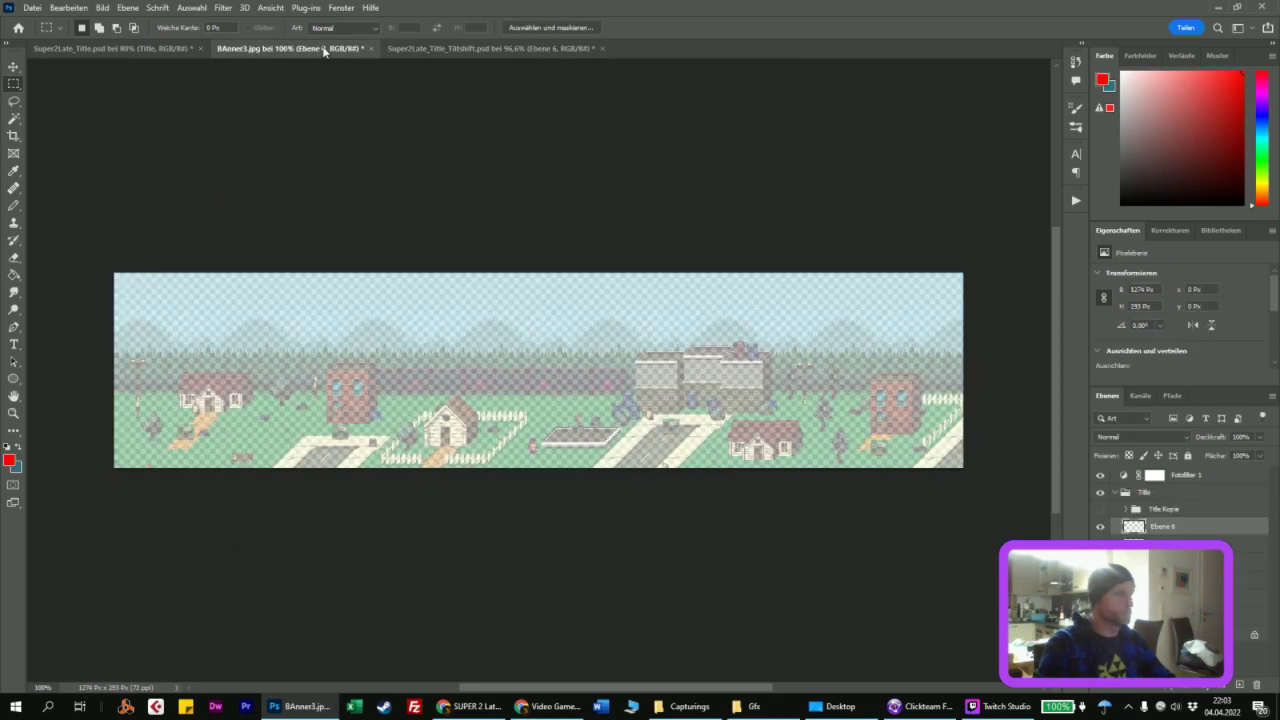
left_click(371, 48)
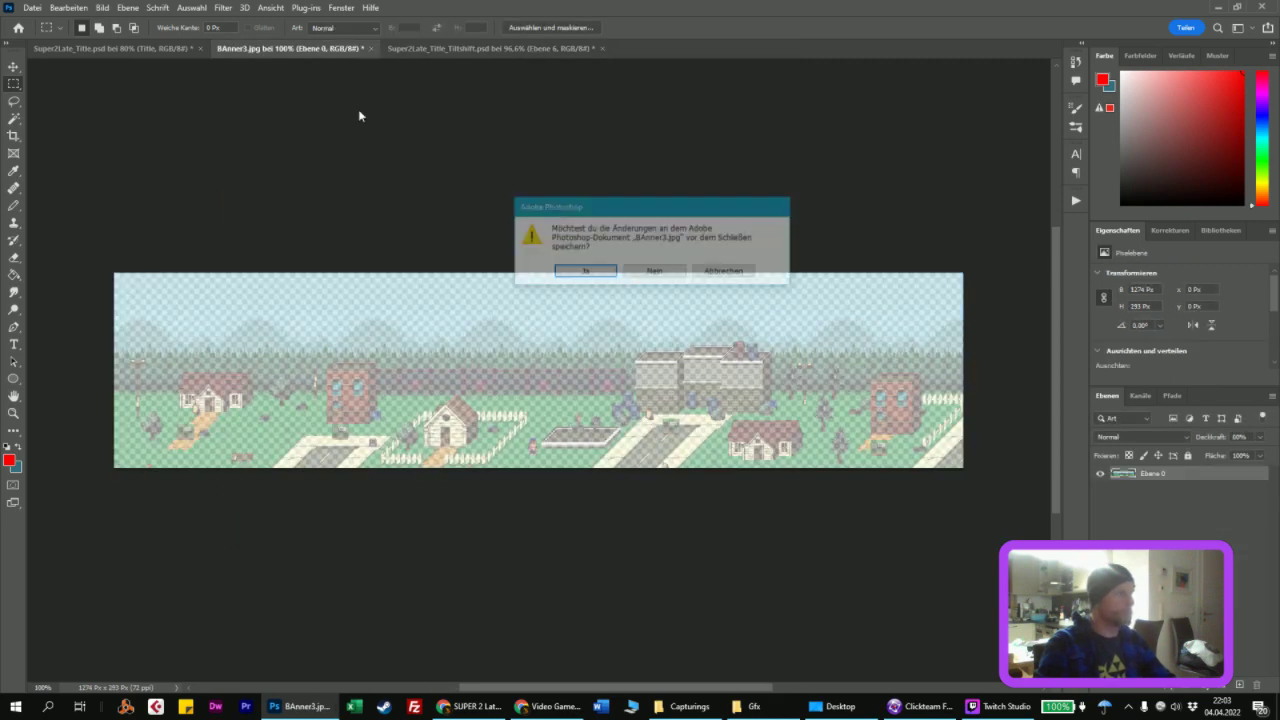
left_click(645, 273)
left_click(159, 47)
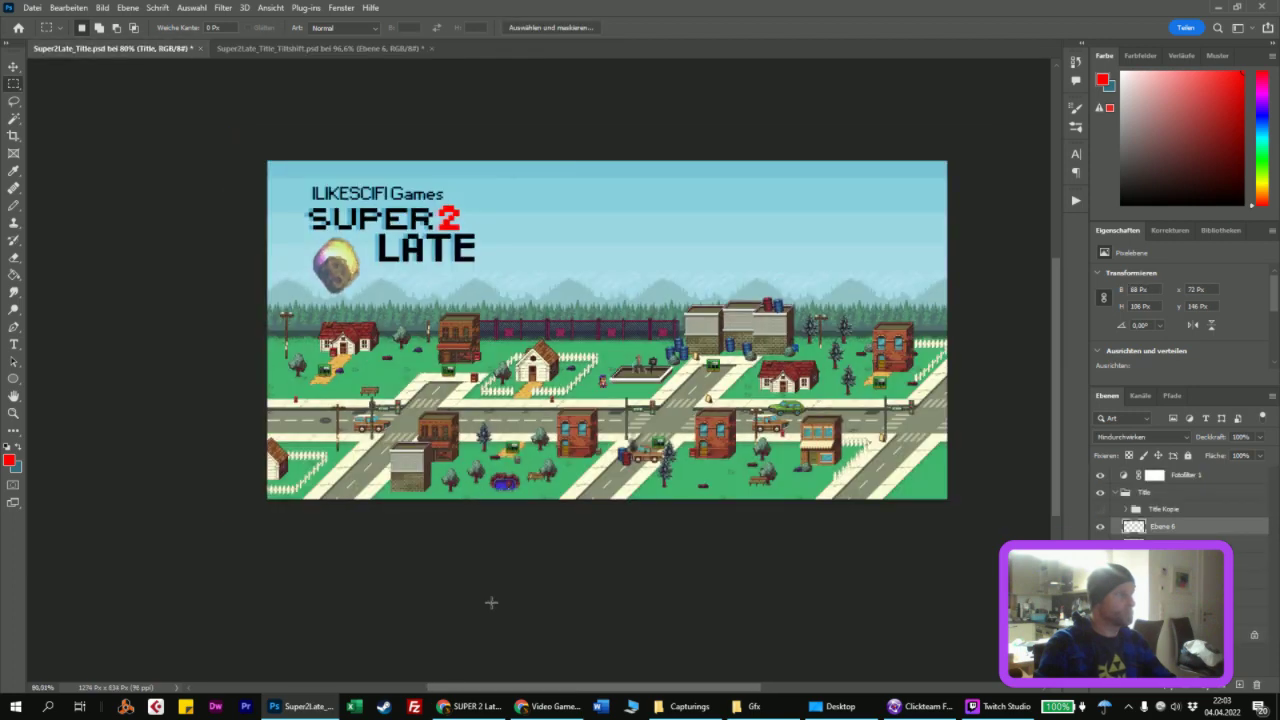
Step: Switch to the itch.io theme editor in Chrome, replace the banner image with Super2Late_Title_Tiltshift_Banner.jpg and save the theme
left_click(470, 706)
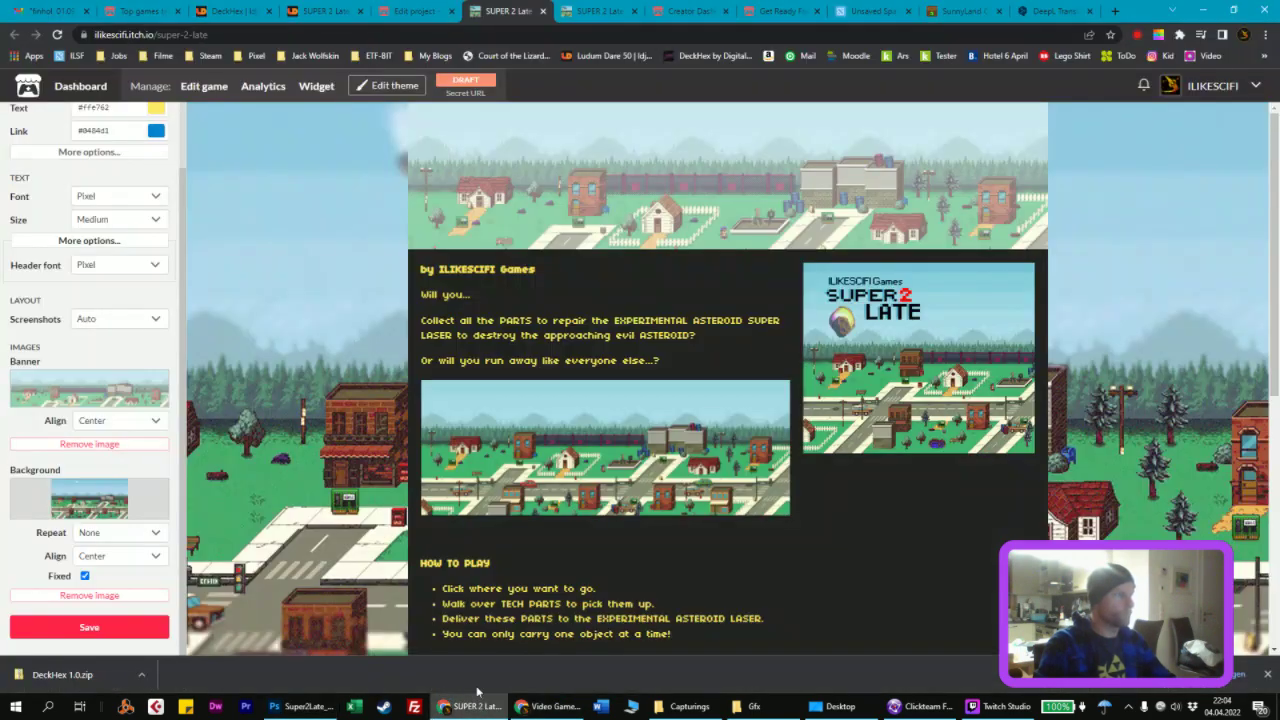
left_click(113, 446)
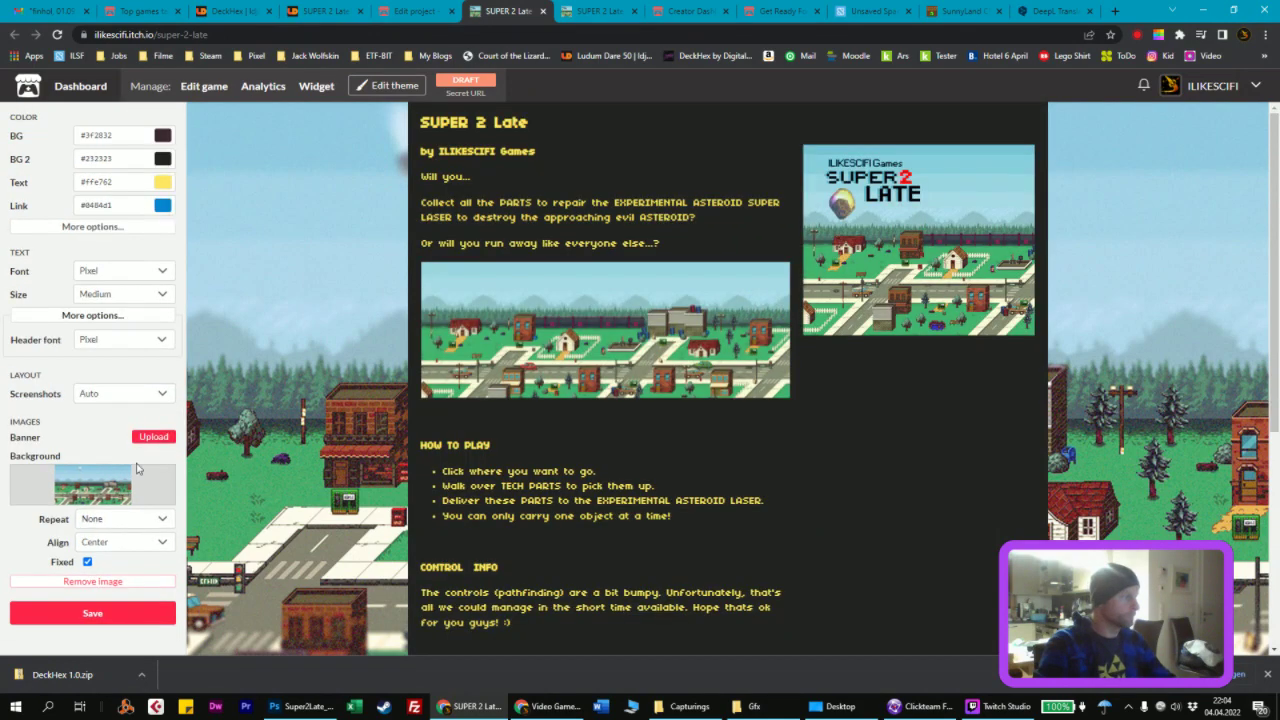
left_click(150, 439)
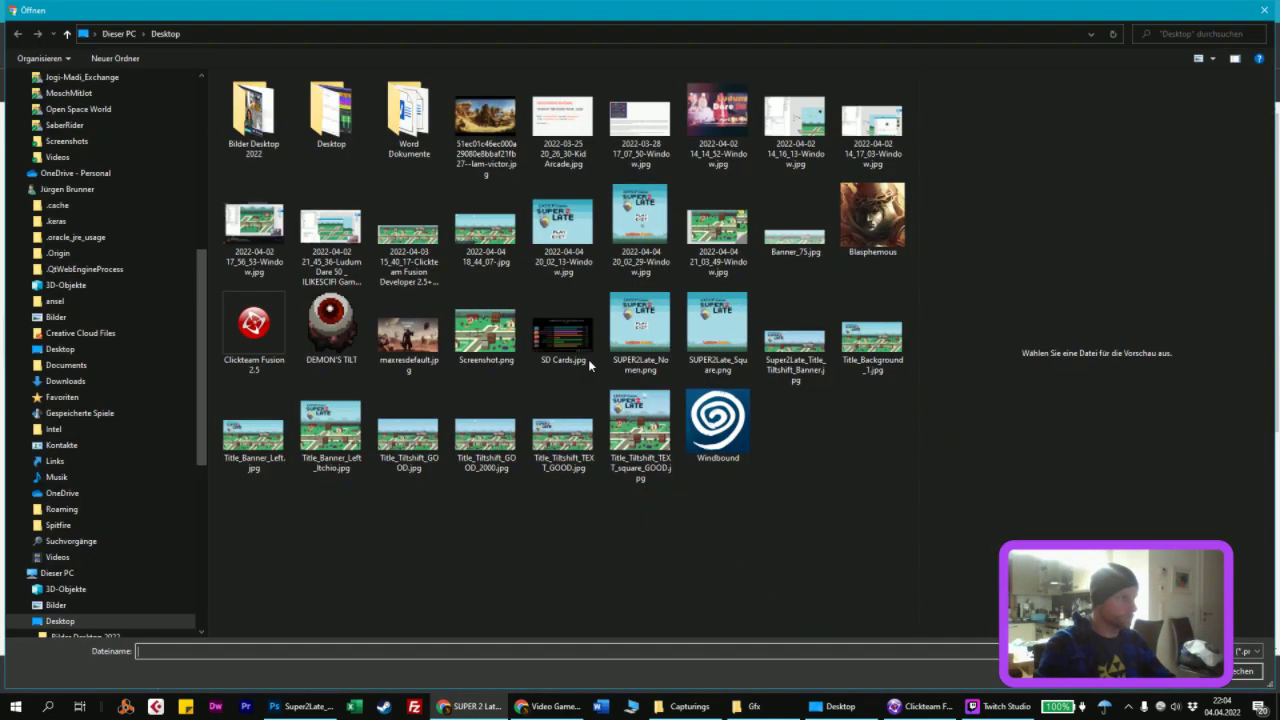
left_click(798, 378)
double_click(800, 370)
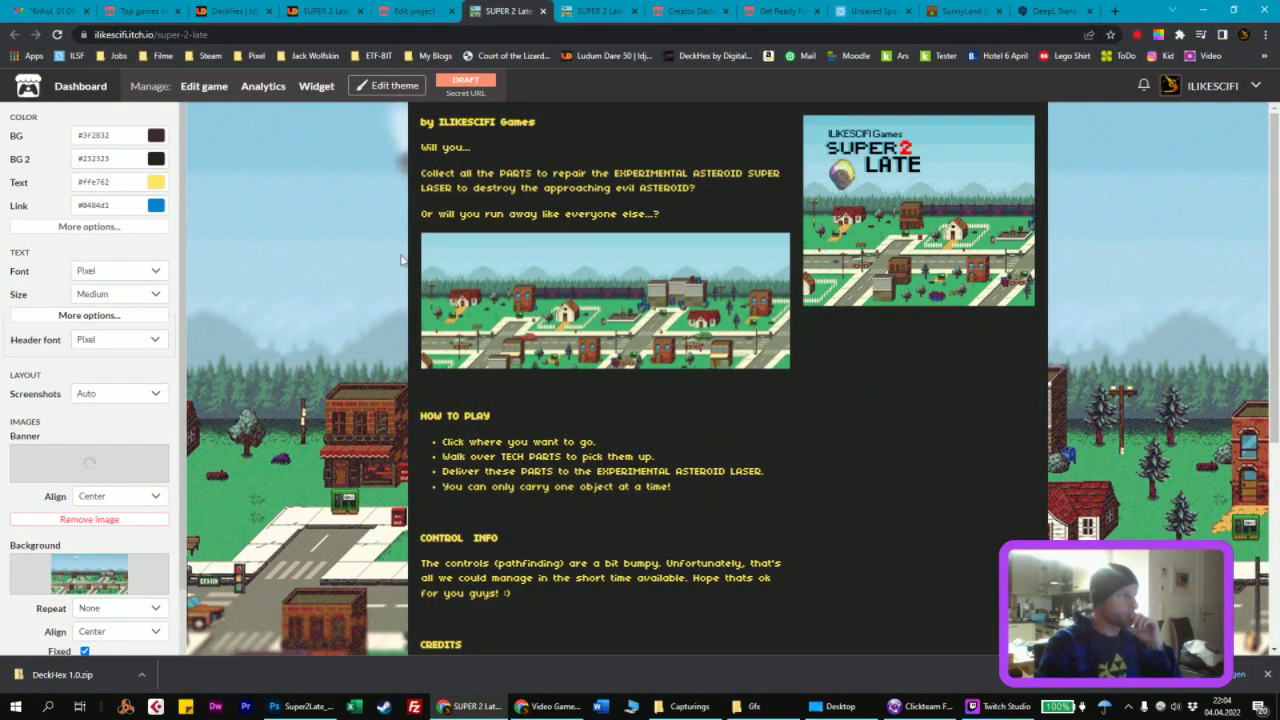
scroll(112, 610, "down", 1)
left_click(110, 630)
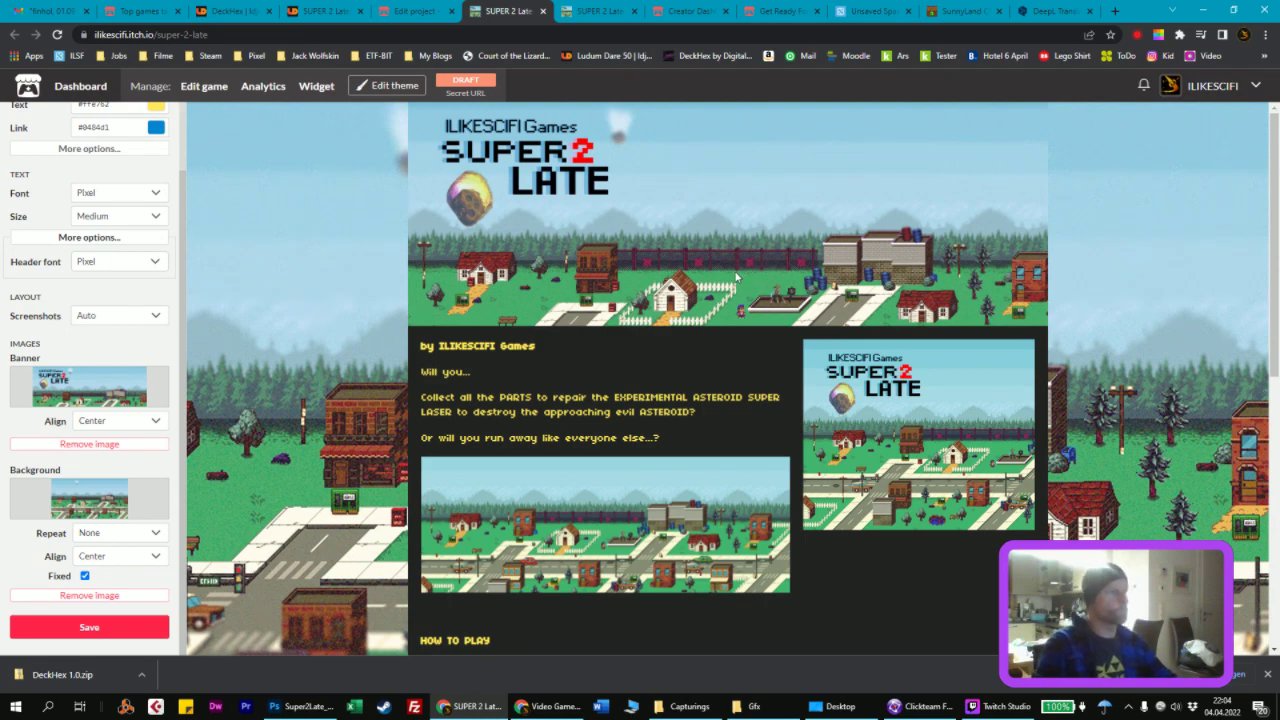
Step: Examine the new banner in the theme editor and on the game page open in the neighbouring tab
scroll(671, 304, "down", 2)
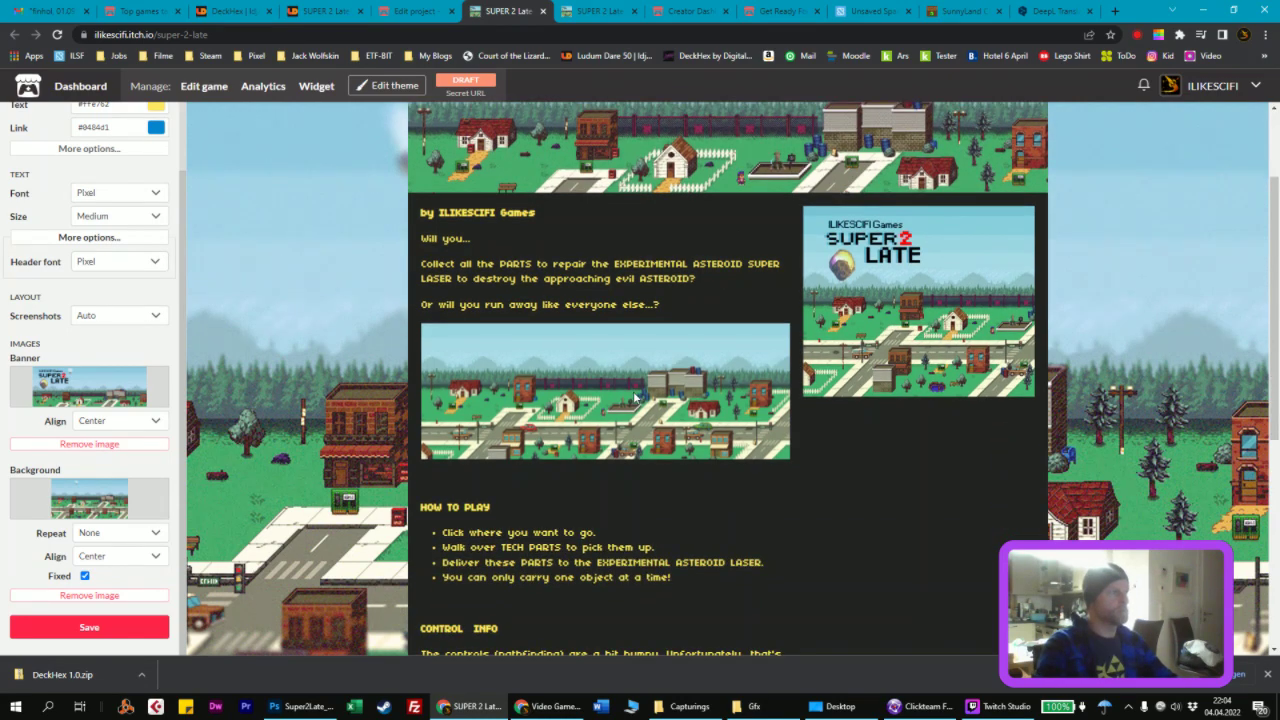
scroll(634, 397, "up", 2)
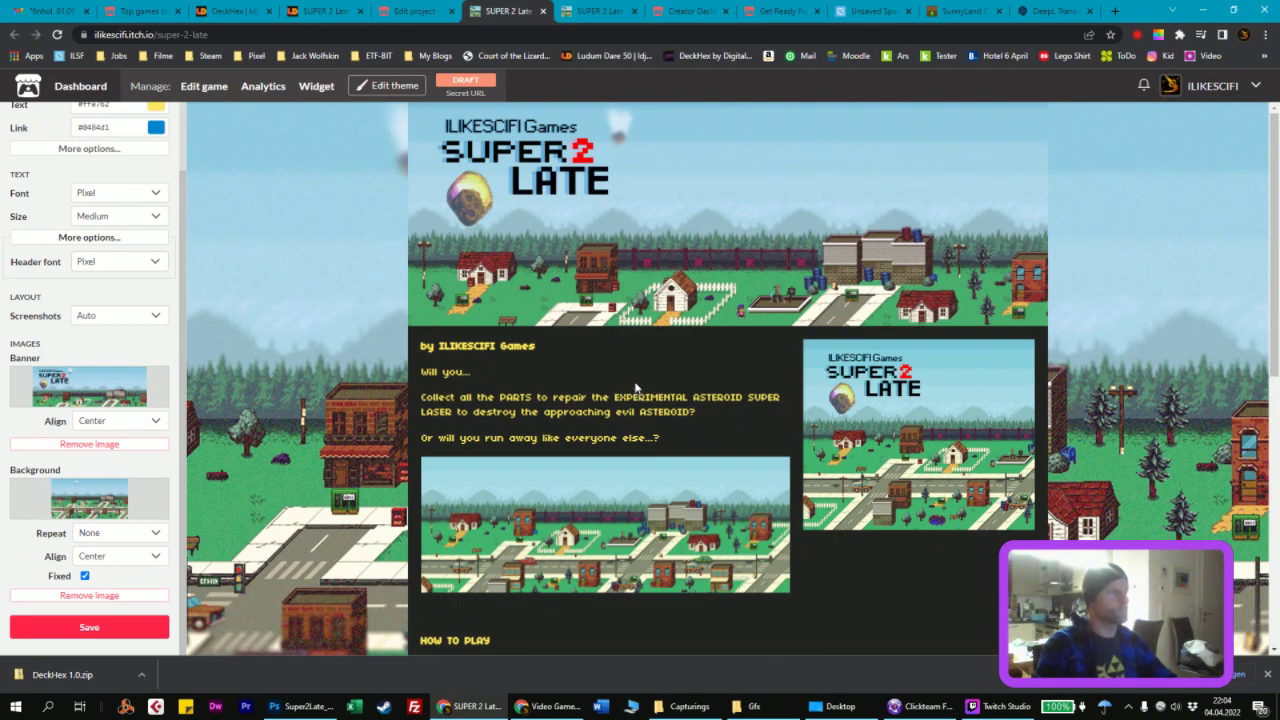
left_click(572, 10)
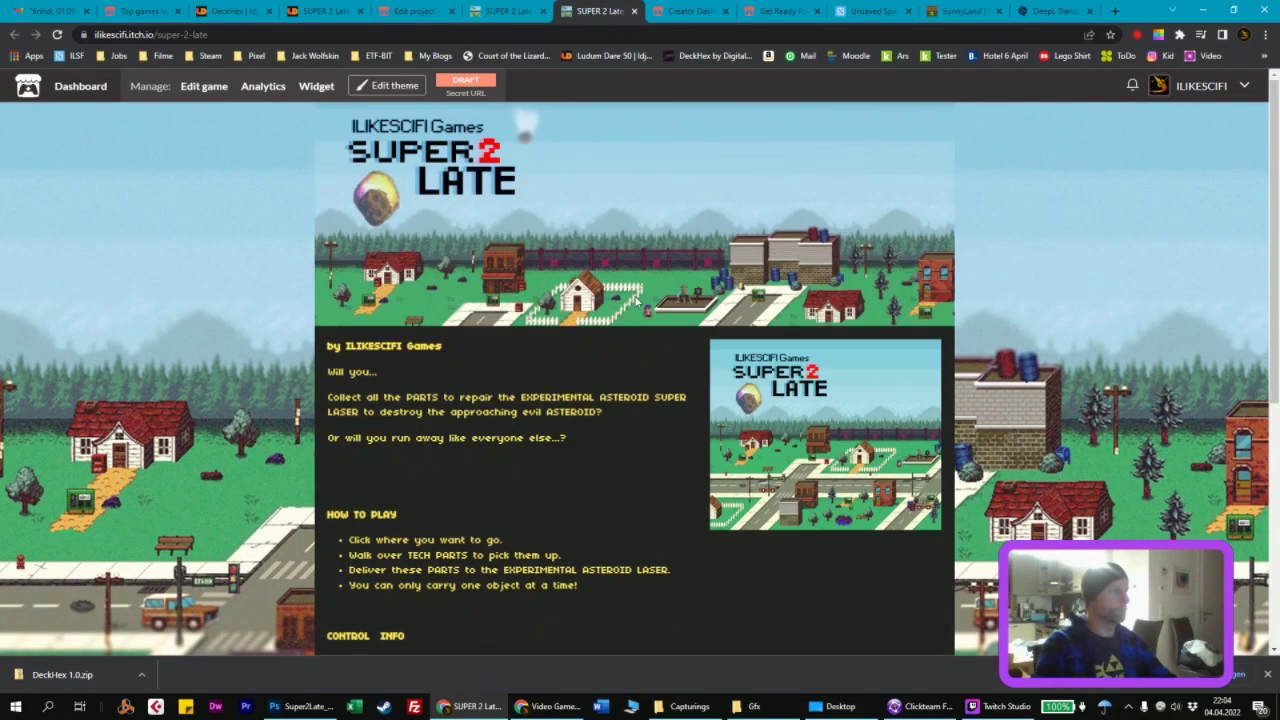
scroll(614, 351, "down", 2)
scroll(614, 351, "down", 5)
scroll(610, 370, "up", 7)
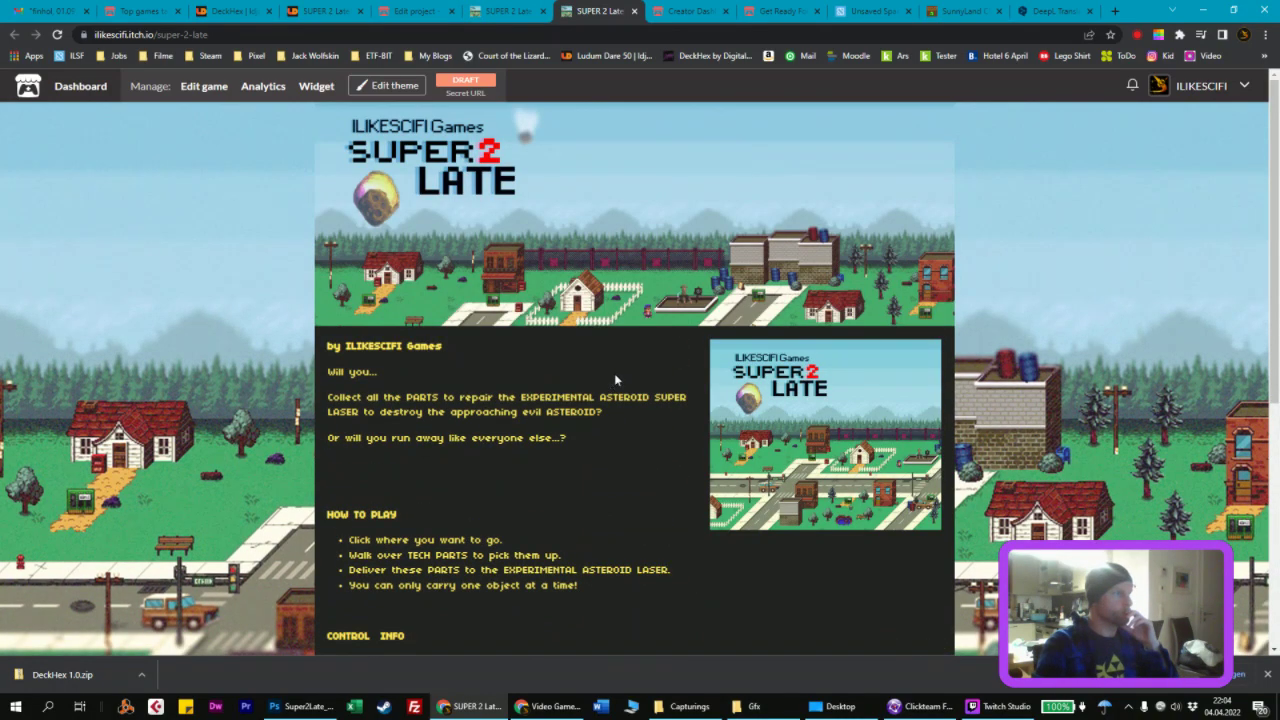
Step: Go to the unpublished SUPER 2 Late entry on the Ludum Dare site and open it for editing
left_click(410, 11)
left_click(321, 11)
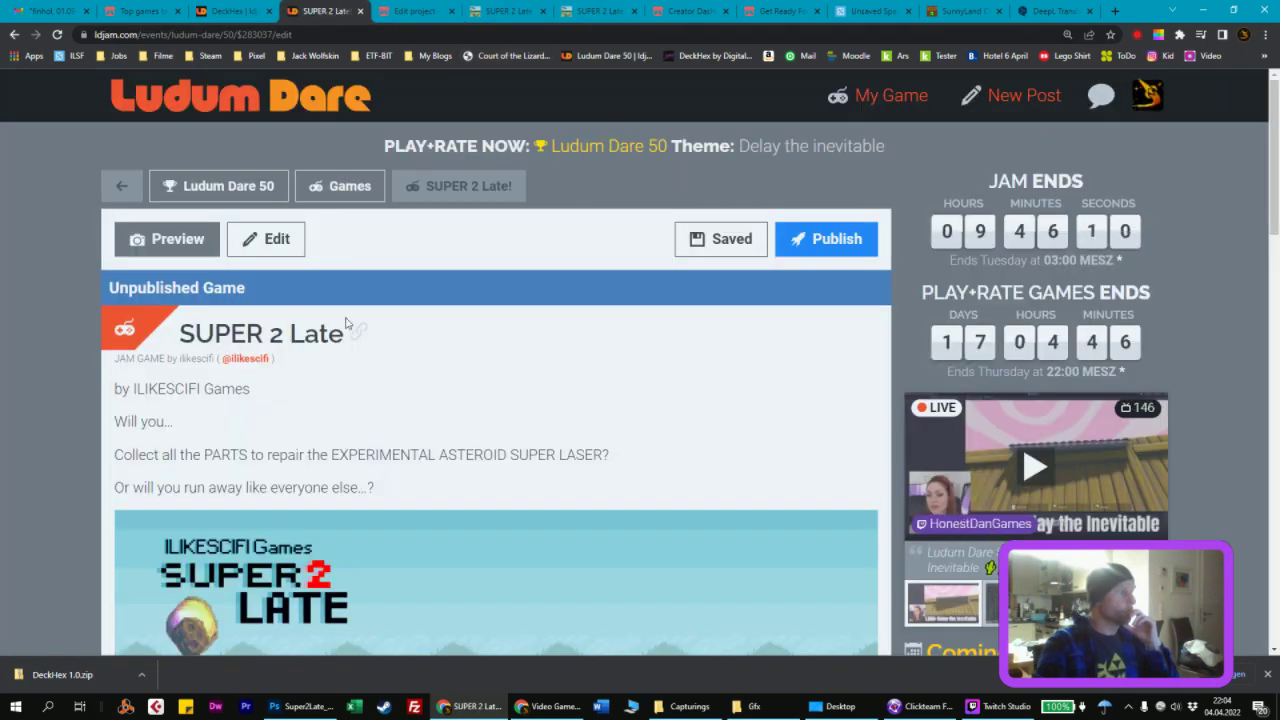
scroll(535, 335, "down", 4)
scroll(557, 334, "up", 3)
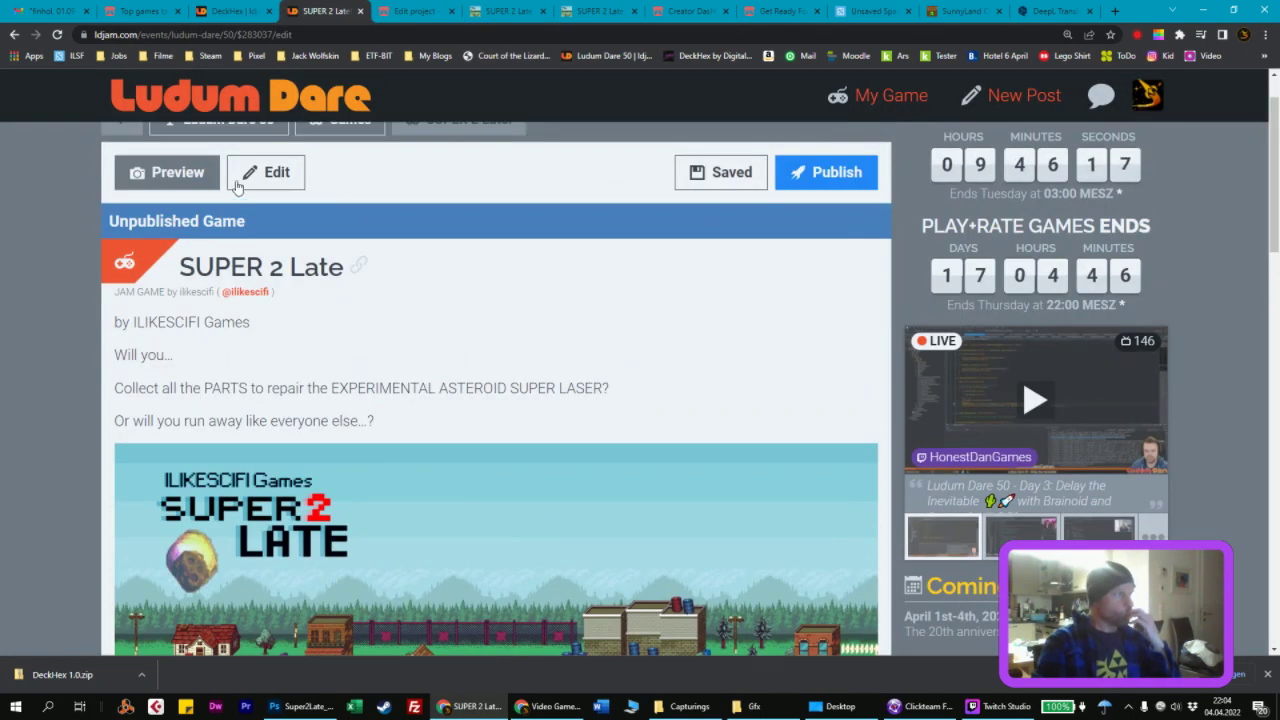
left_click(242, 182)
scroll(446, 556, "down", 1)
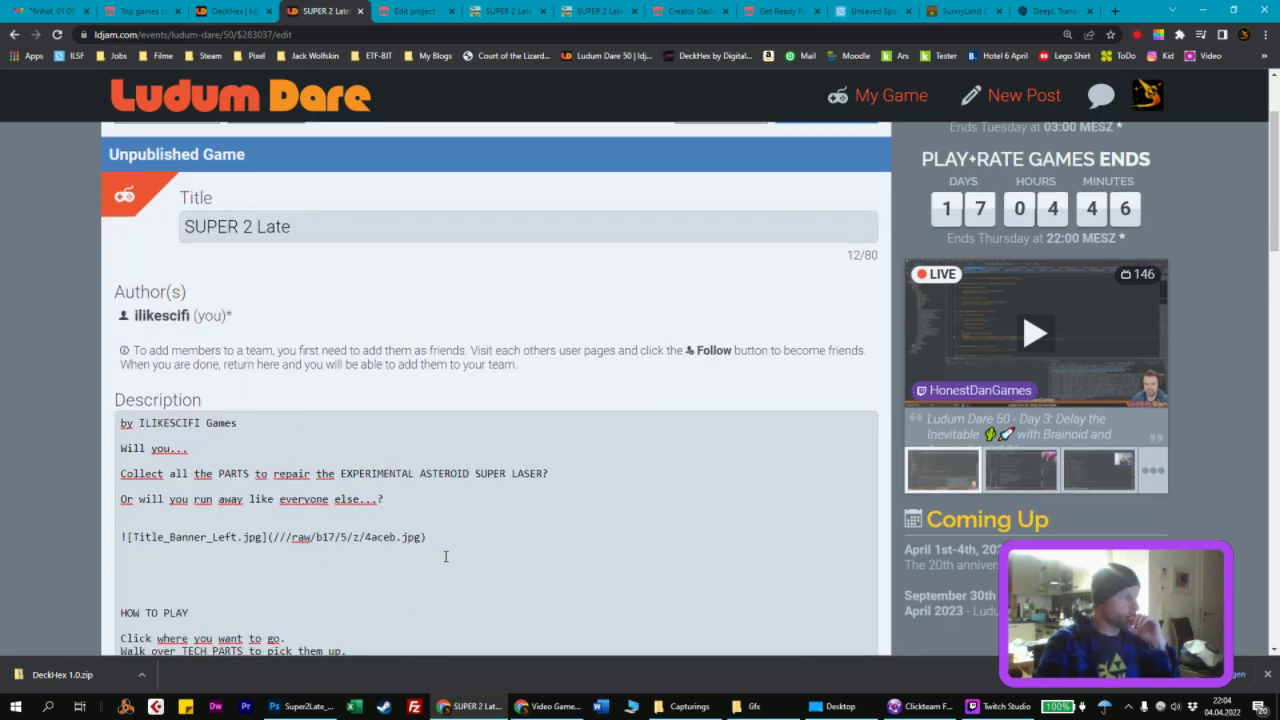
Step: Insert an empty line at the start of the description and delete the Title_Banner_Left.jpg image reference
triple_click(380, 545)
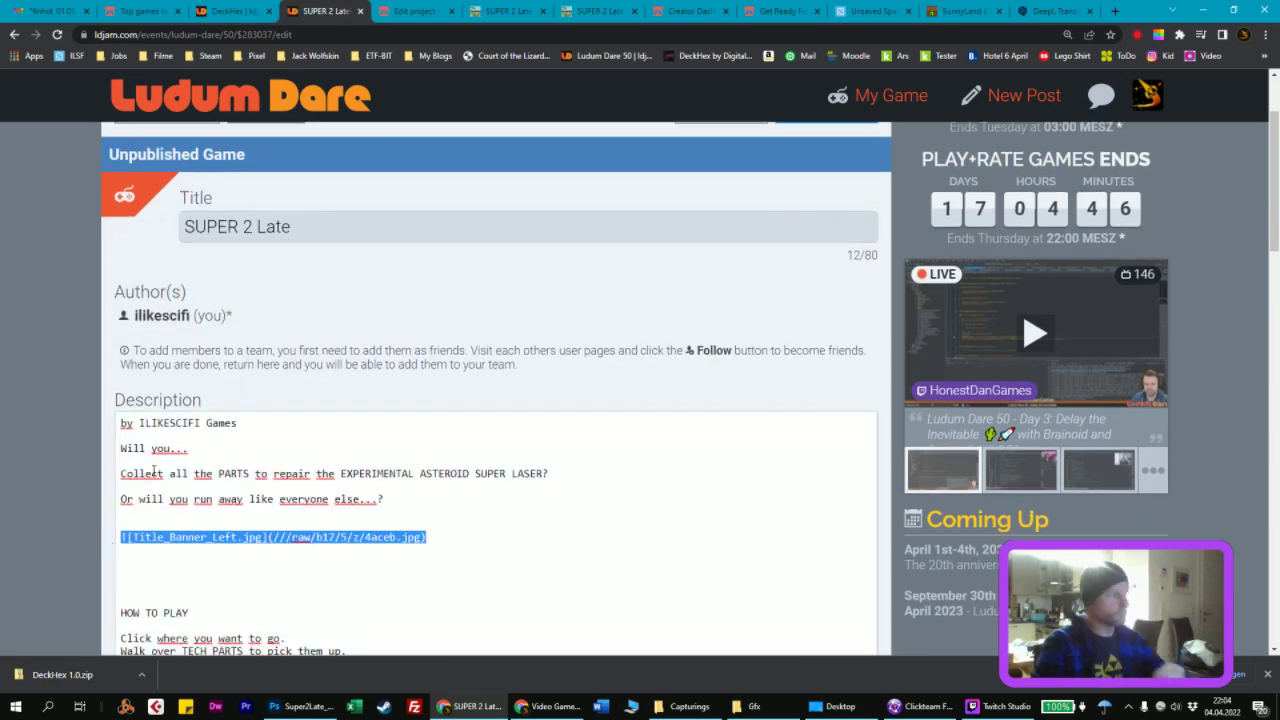
left_click(139, 423)
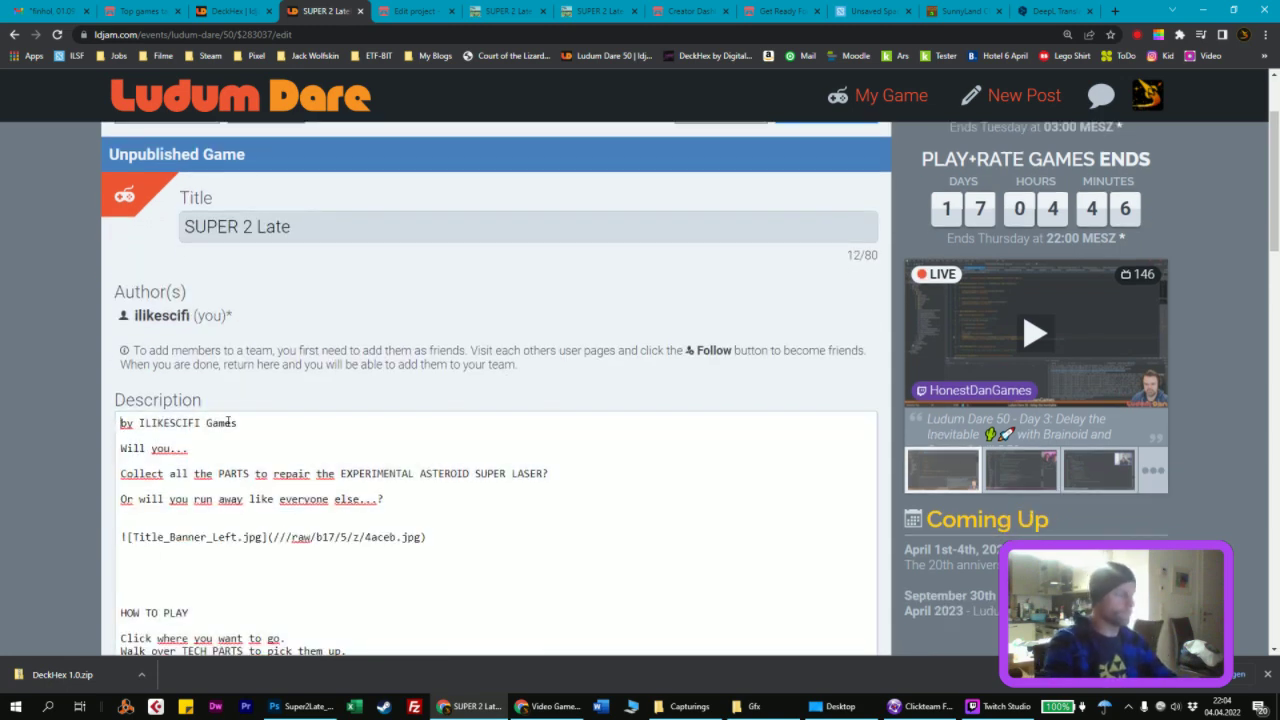
key("Home")
key("Return")
key("Up")
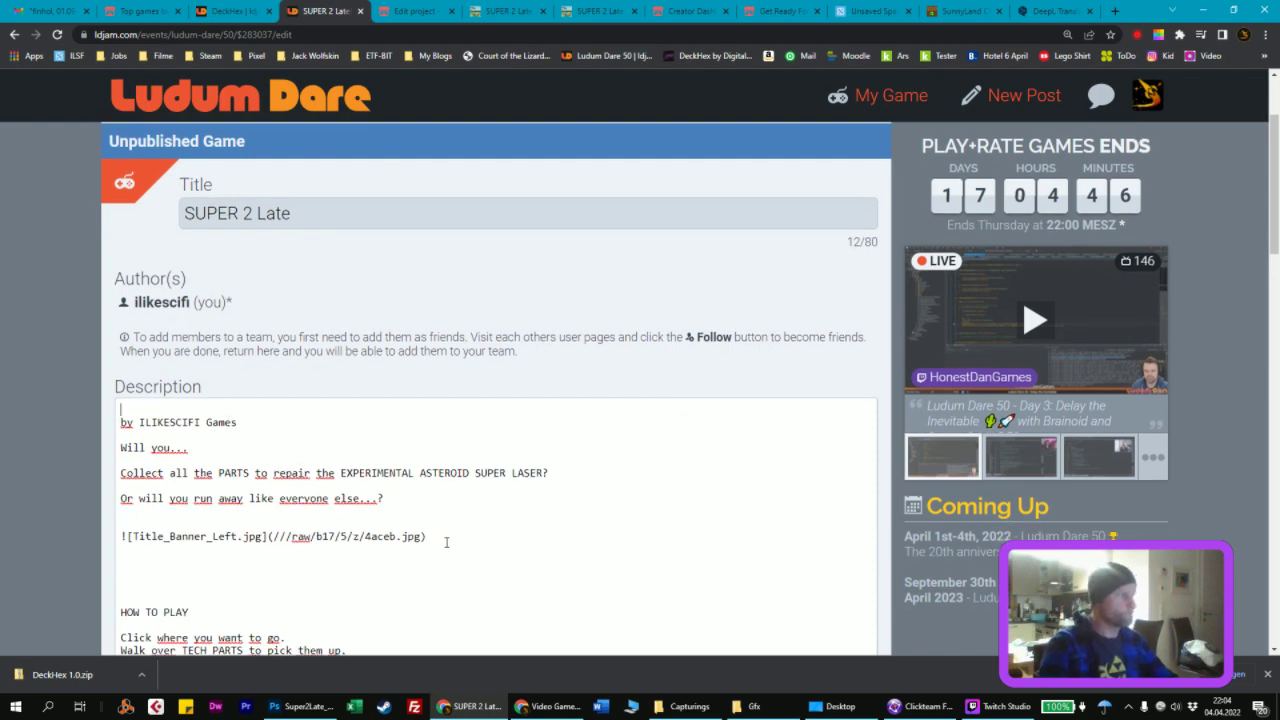
triple_click(273, 541)
key("BackSpace")
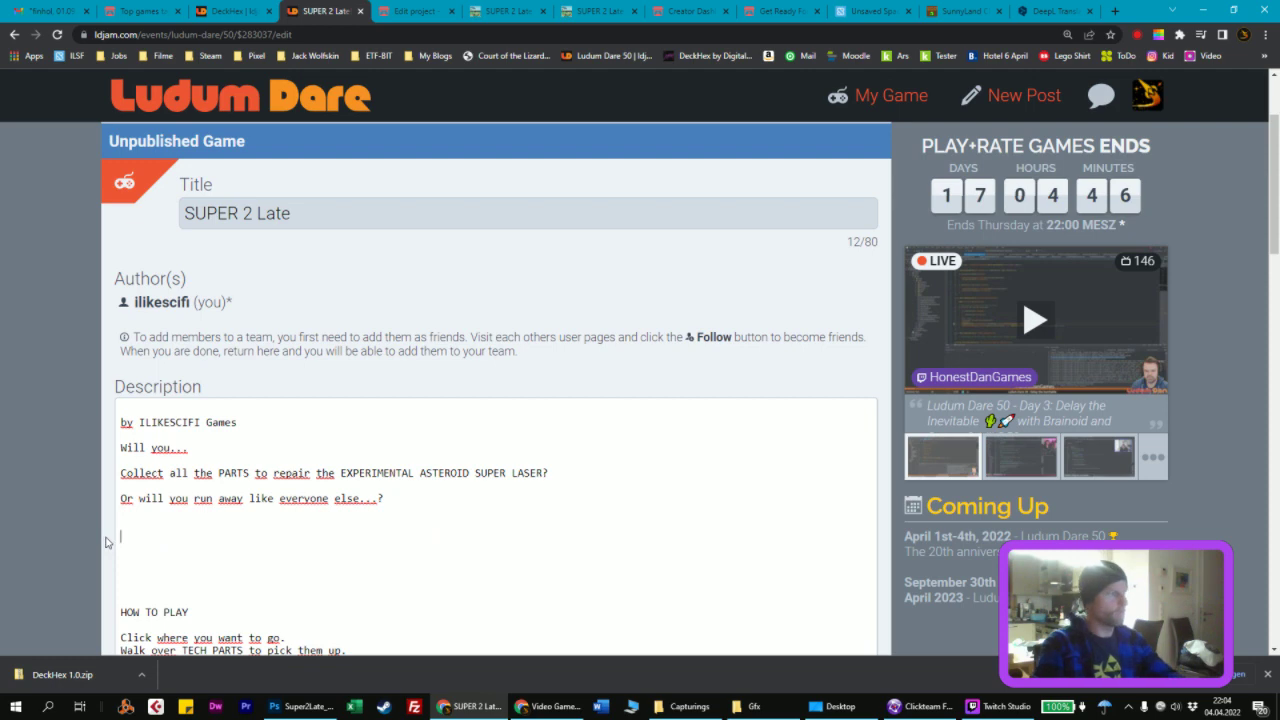
Step: Upload Title_Tiltshift_TEXT_GOOD.jpg from the Desktop into the description, between the intro text and the HOW TO PLAY section
scroll(477, 456, "down", 2)
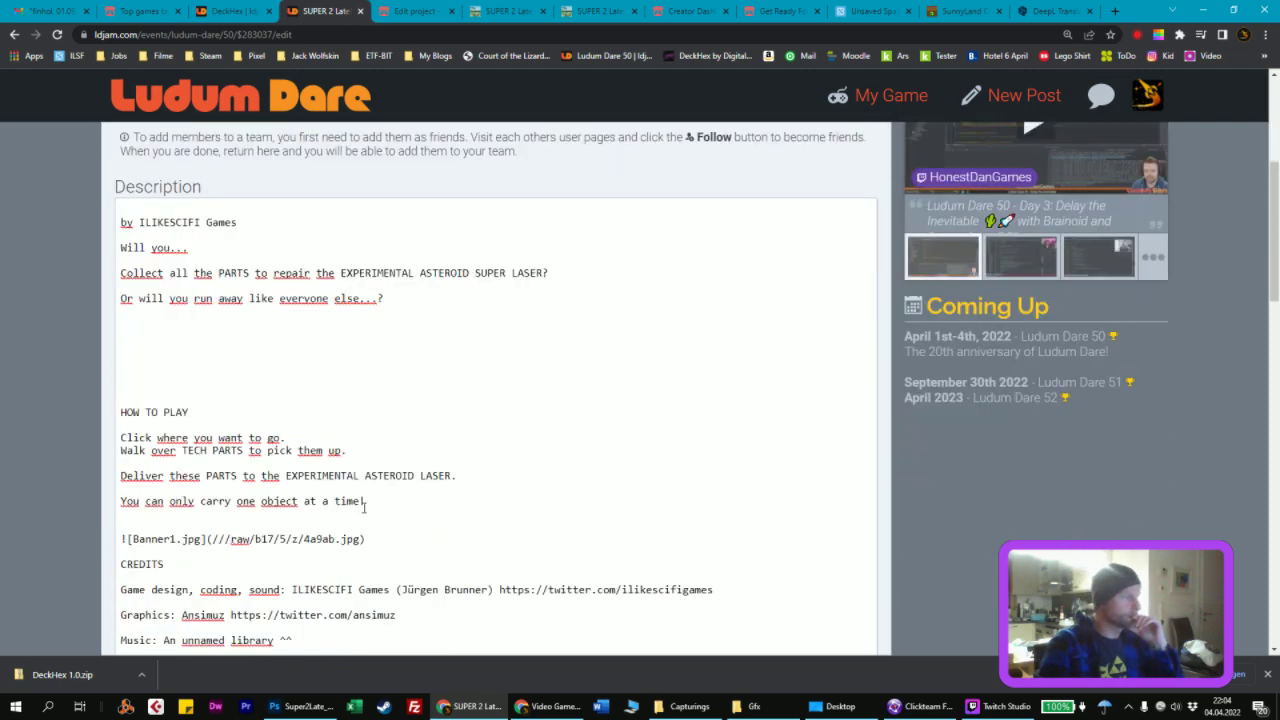
scroll(364, 508, "down", 3)
left_click(170, 531)
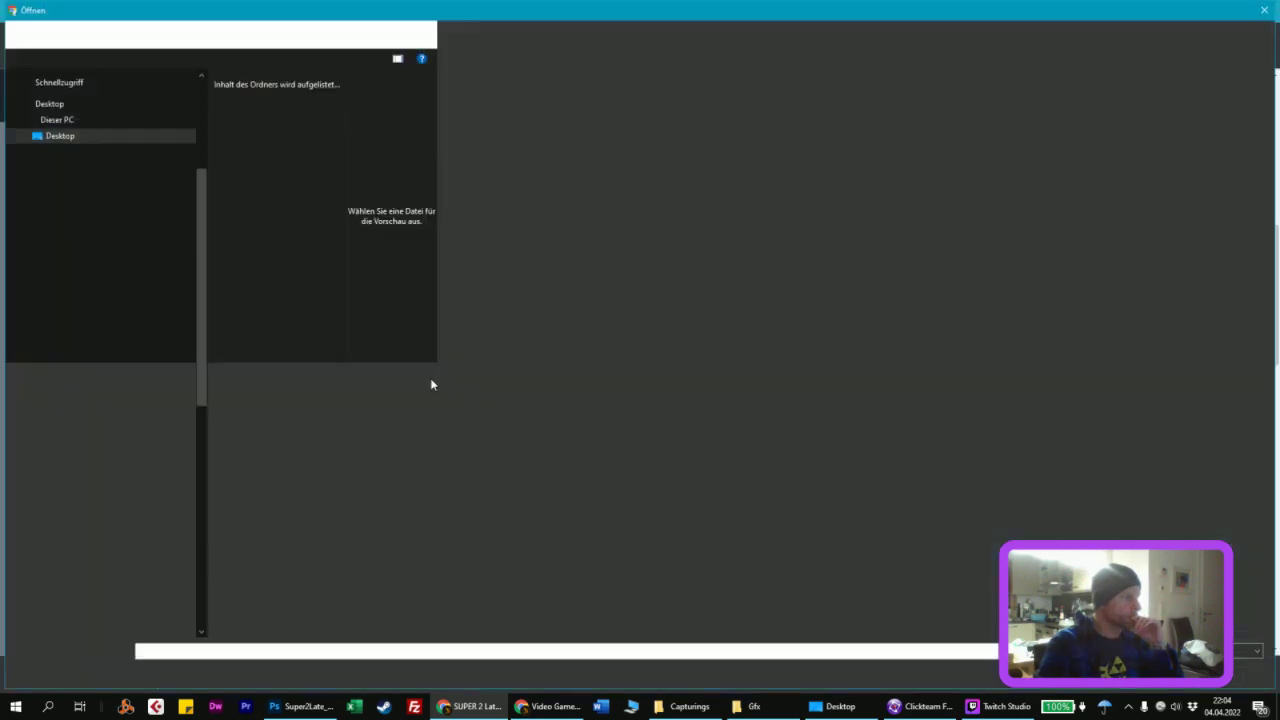
scroll(610, 466, "down", 2)
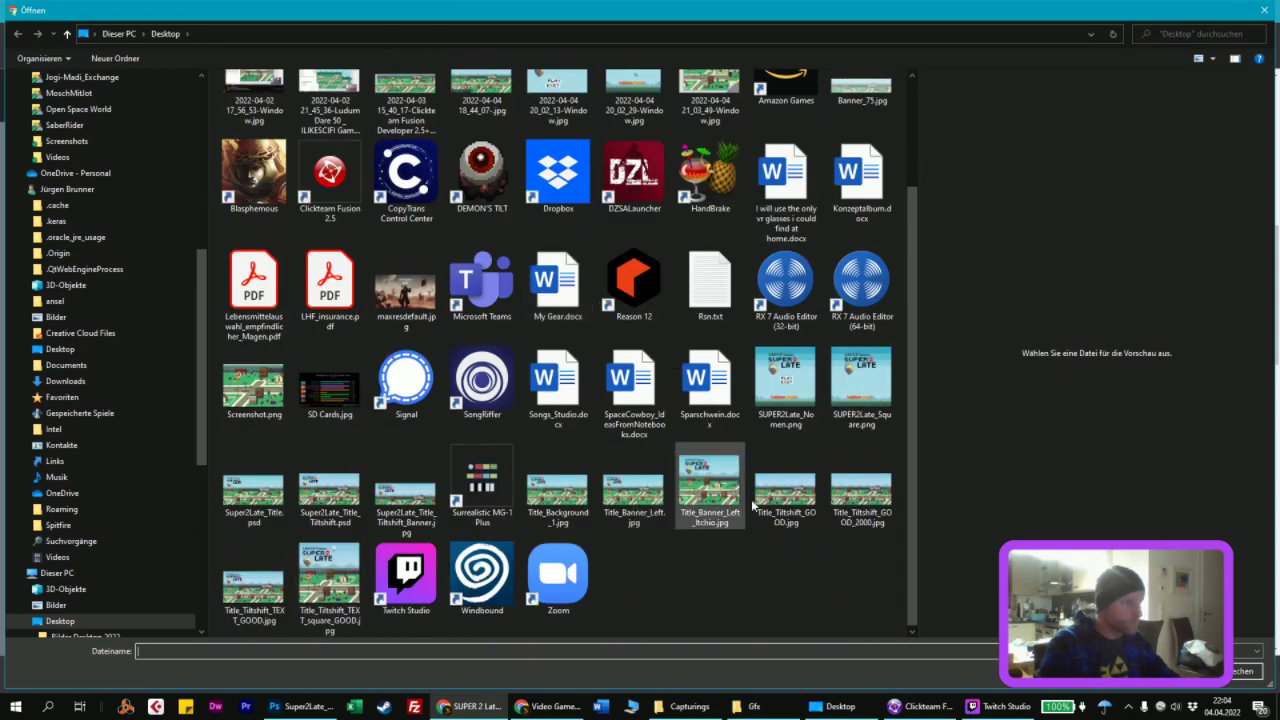
left_click(785, 492)
left_click(861, 492)
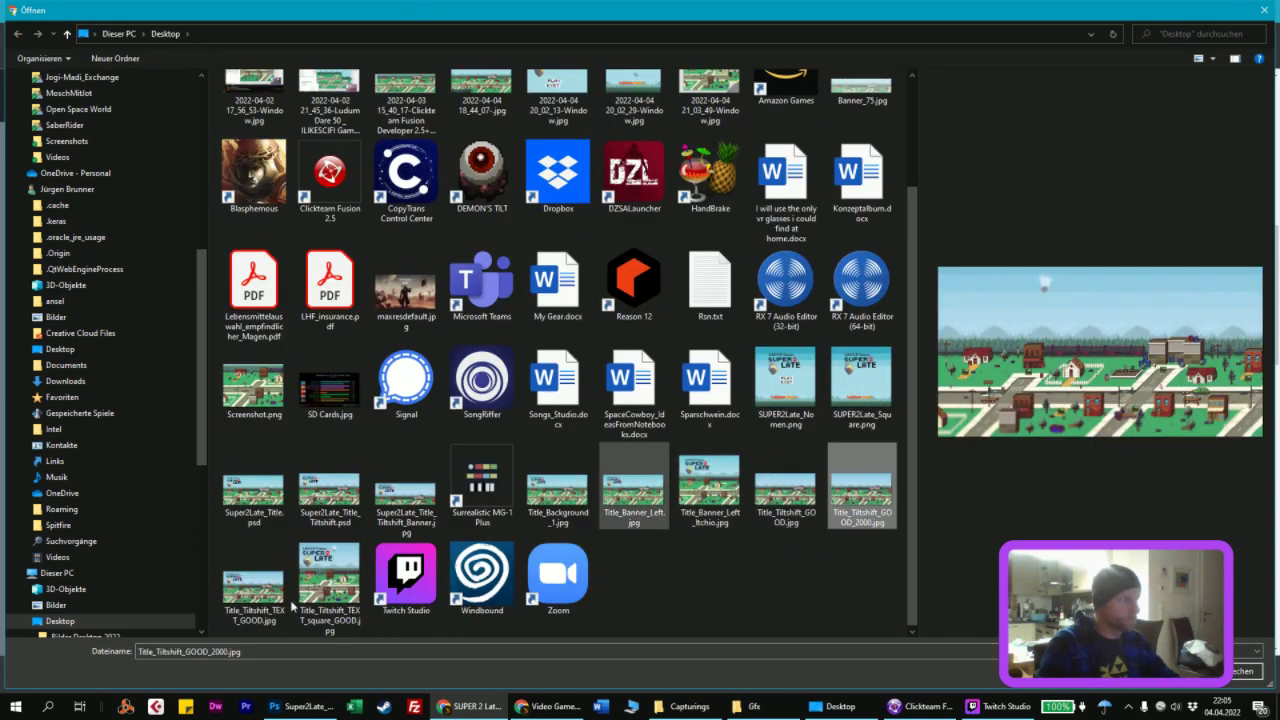
left_click(268, 588)
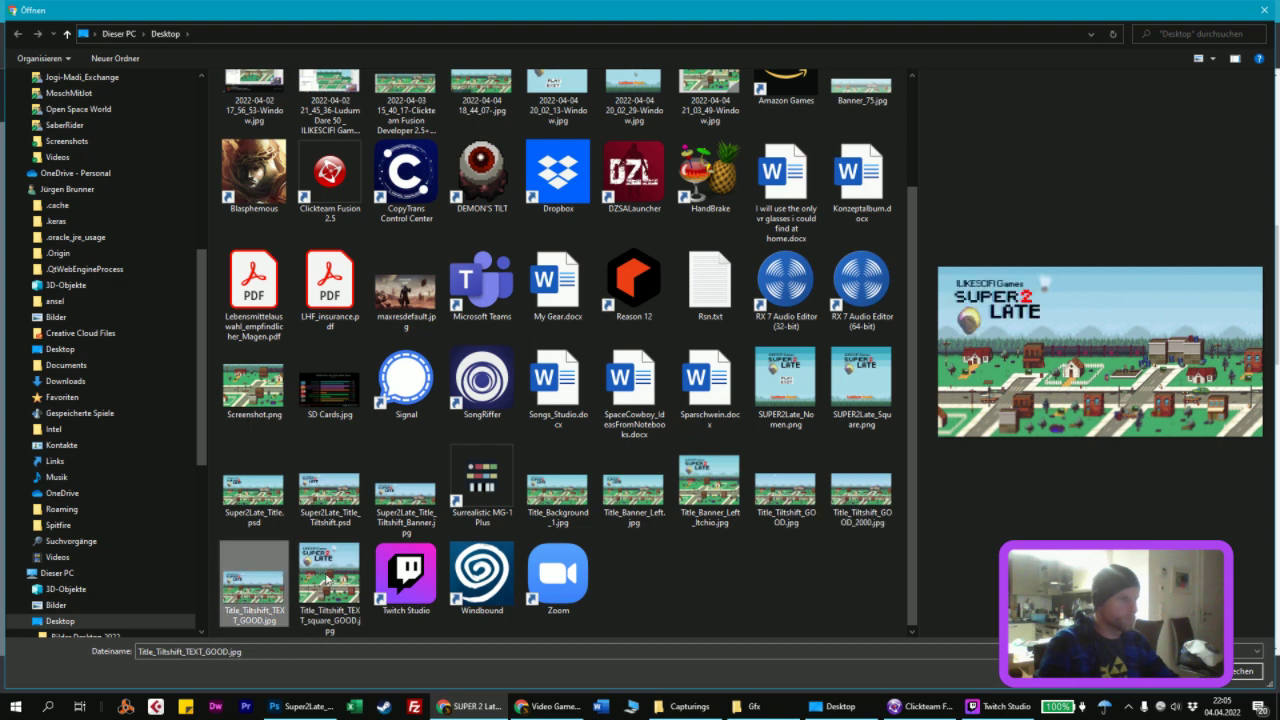
double_click(263, 590)
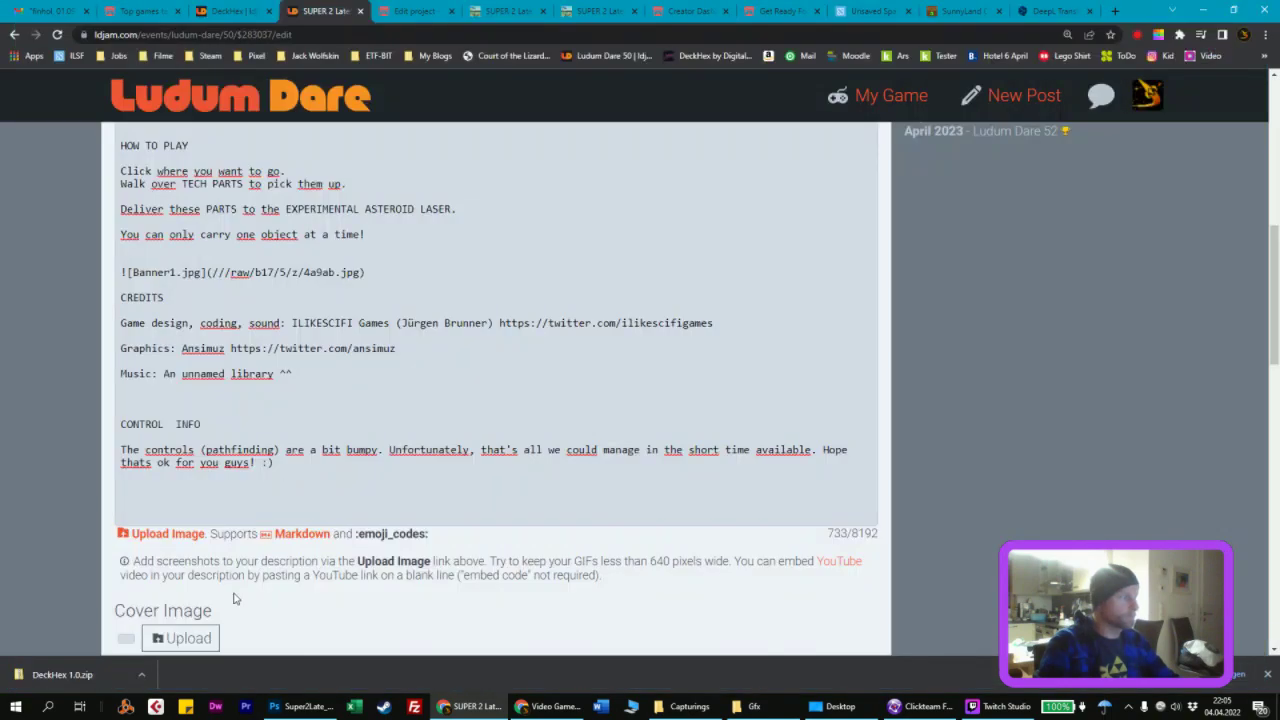
Step: Save the Ludum Dare entry and open its preview
scroll(235, 598, "down", 4)
scroll(423, 491, "up", 10)
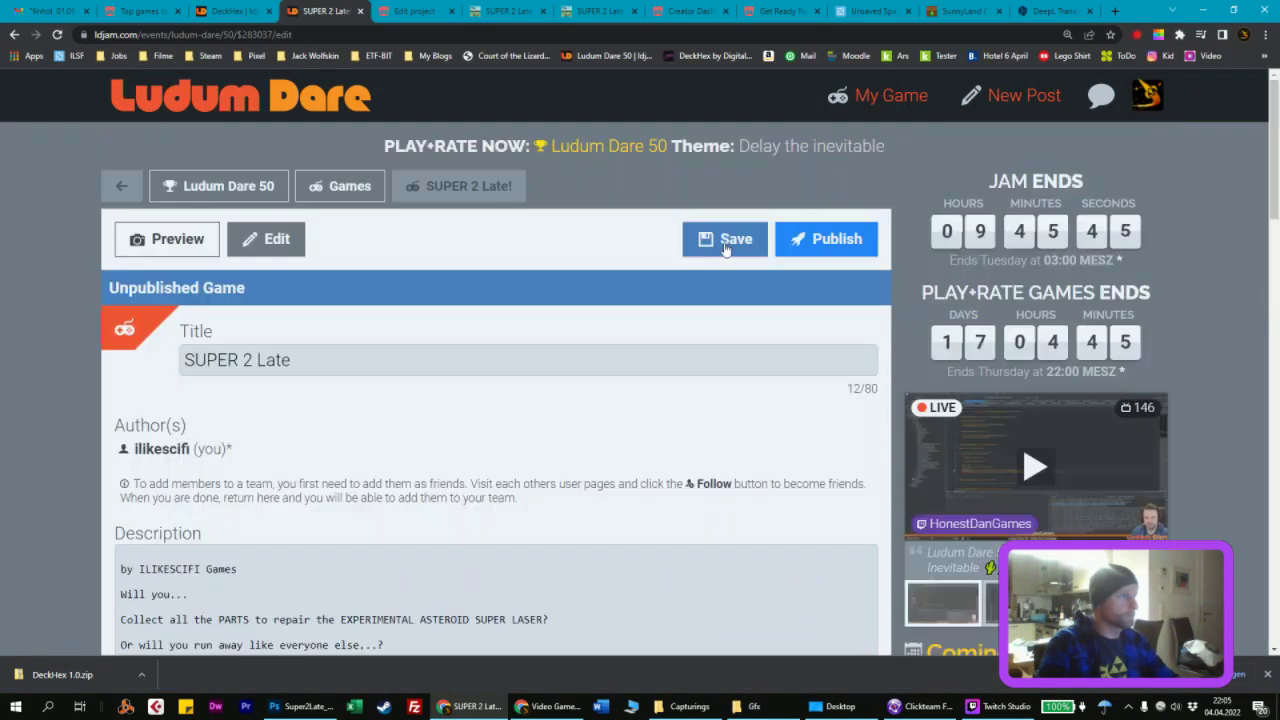
left_click(725, 249)
left_click(166, 246)
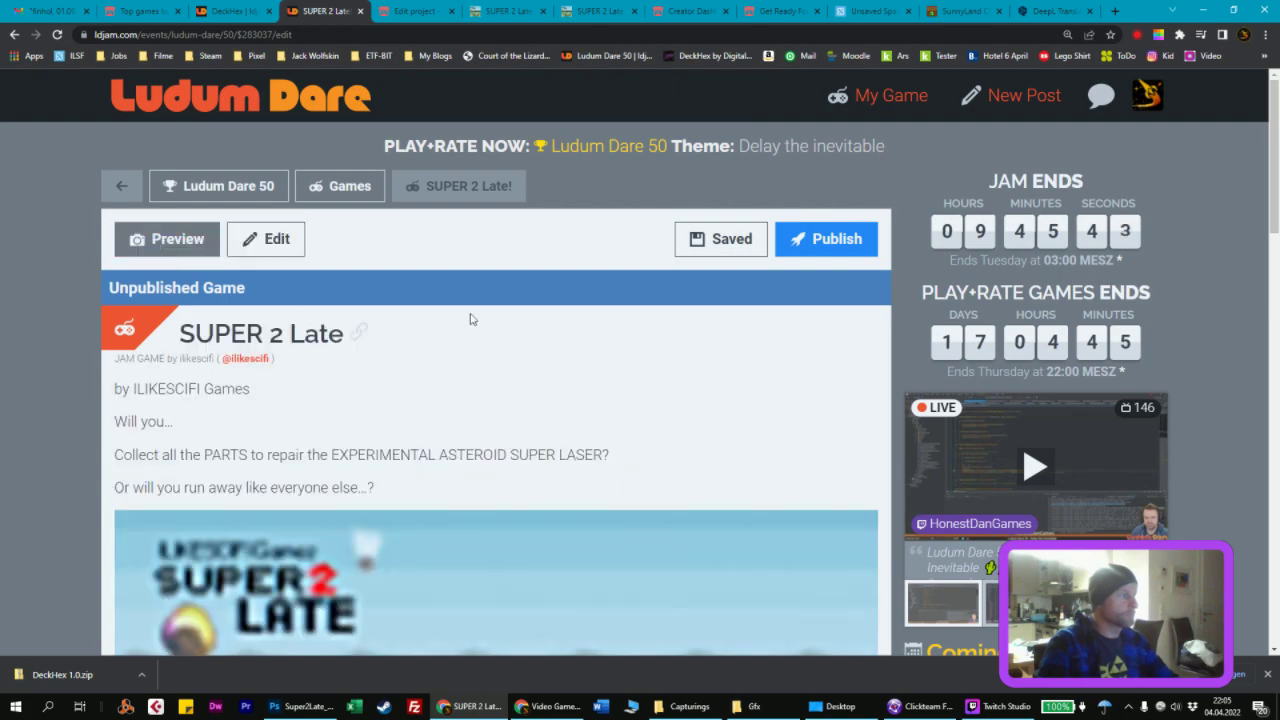
Step: Examine the previewed entry from the new title image down to the credits, control info and ratings
scroll(470, 318, "down", 4)
scroll(597, 304, "up", 1)
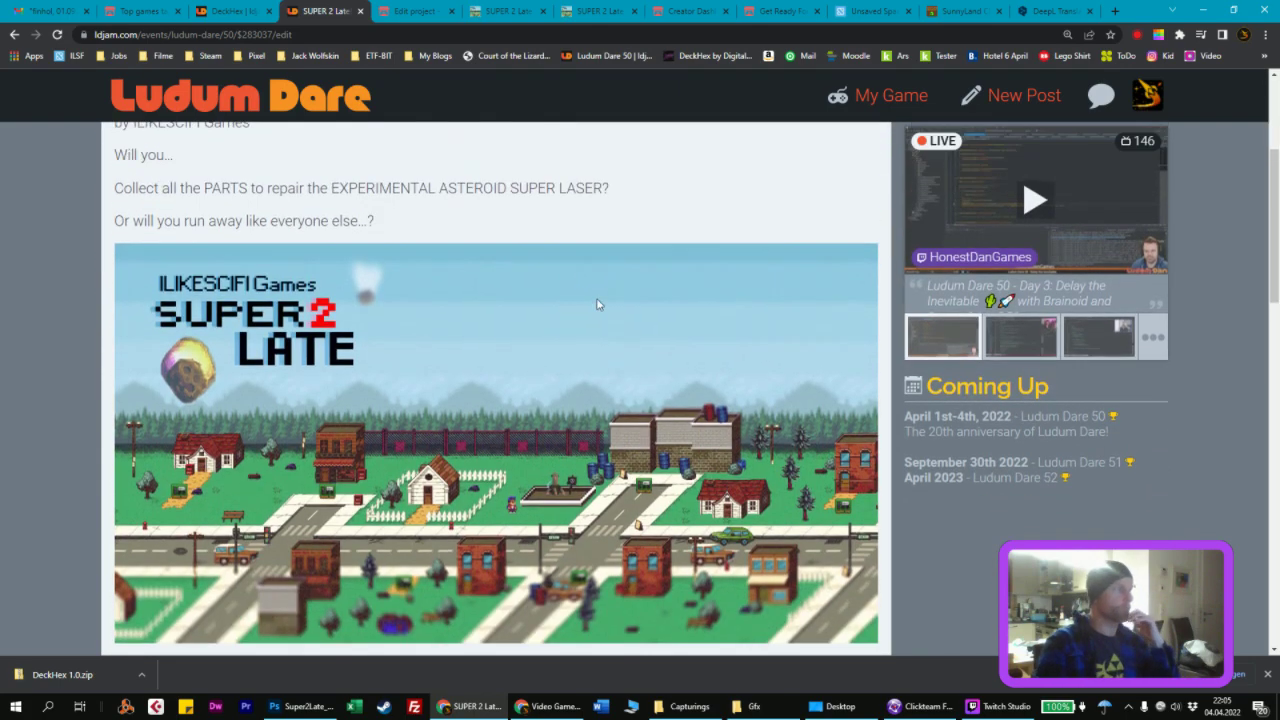
scroll(597, 304, "up", 2)
scroll(576, 302, "down", 3)
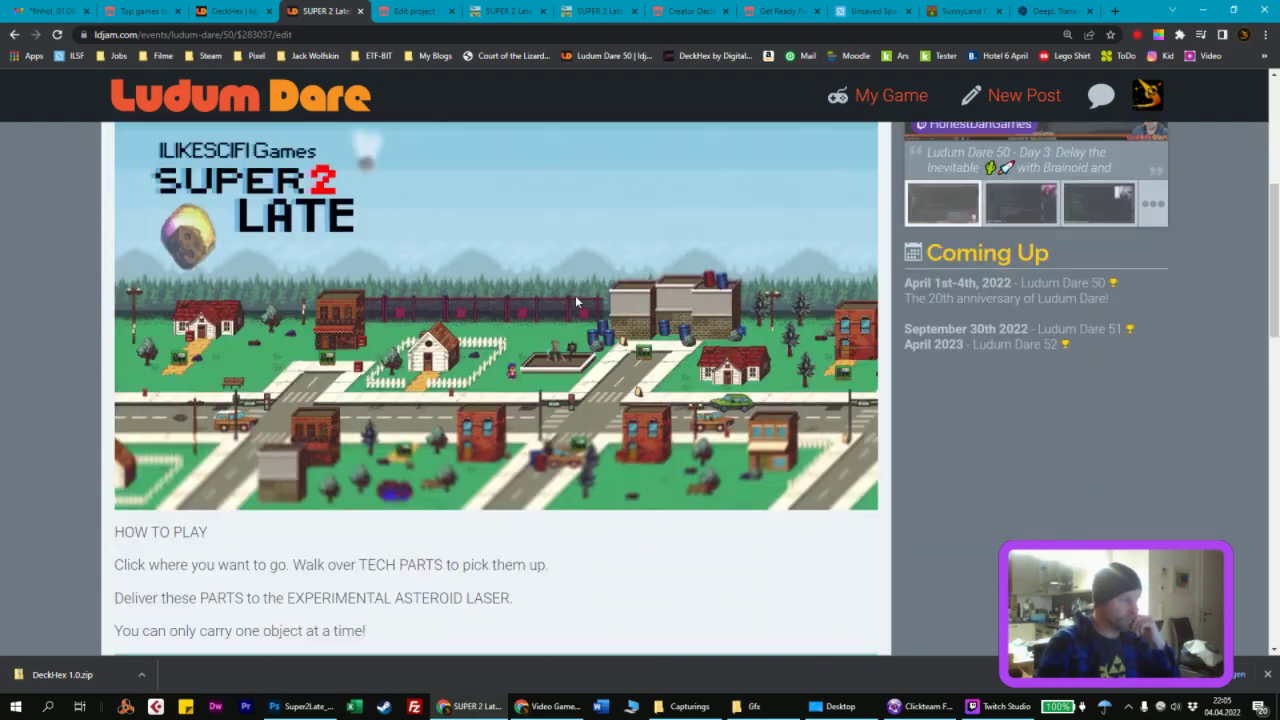
scroll(576, 302, "down", 3)
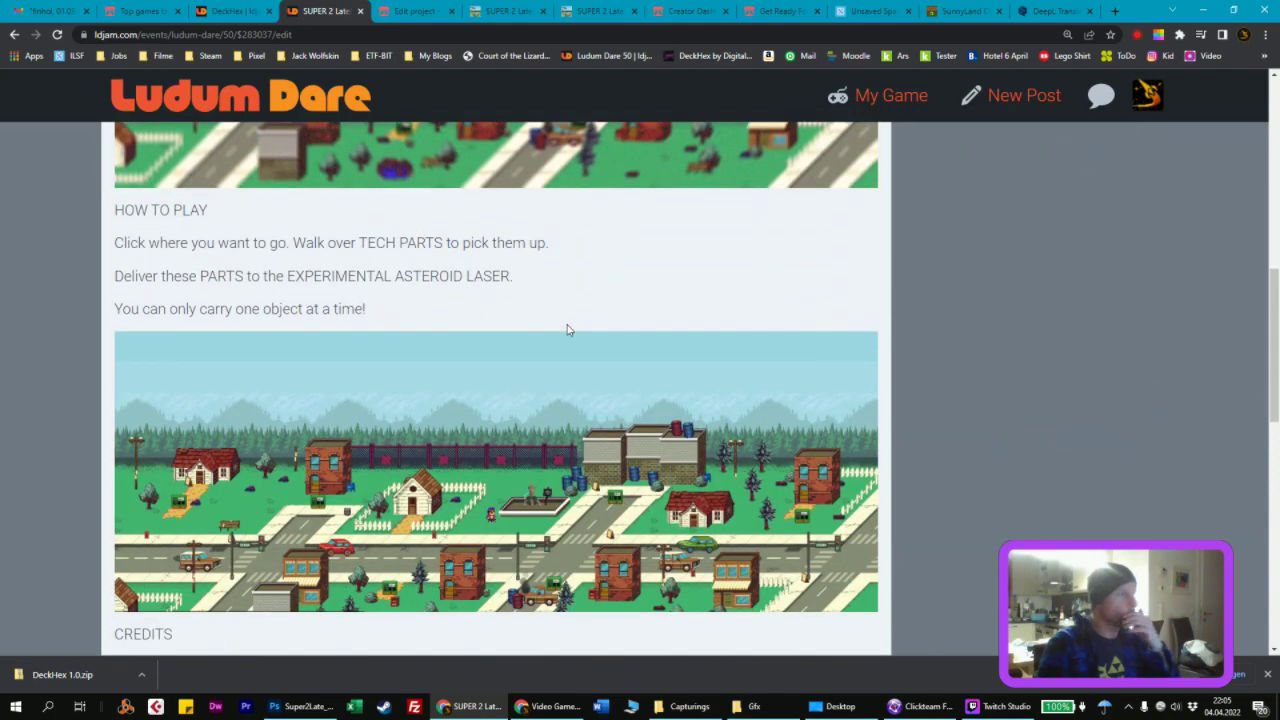
scroll(566, 330, "down", 2)
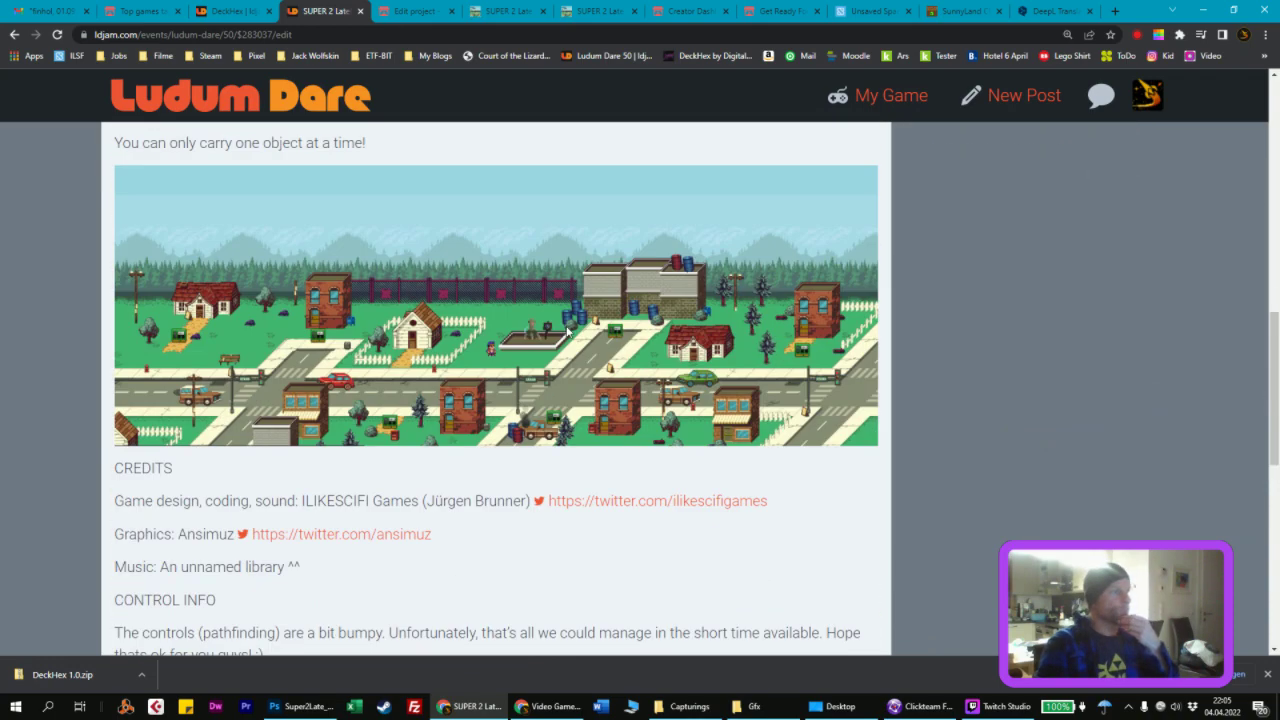
scroll(566, 334, "up", 3)
scroll(566, 336, "down", 1)
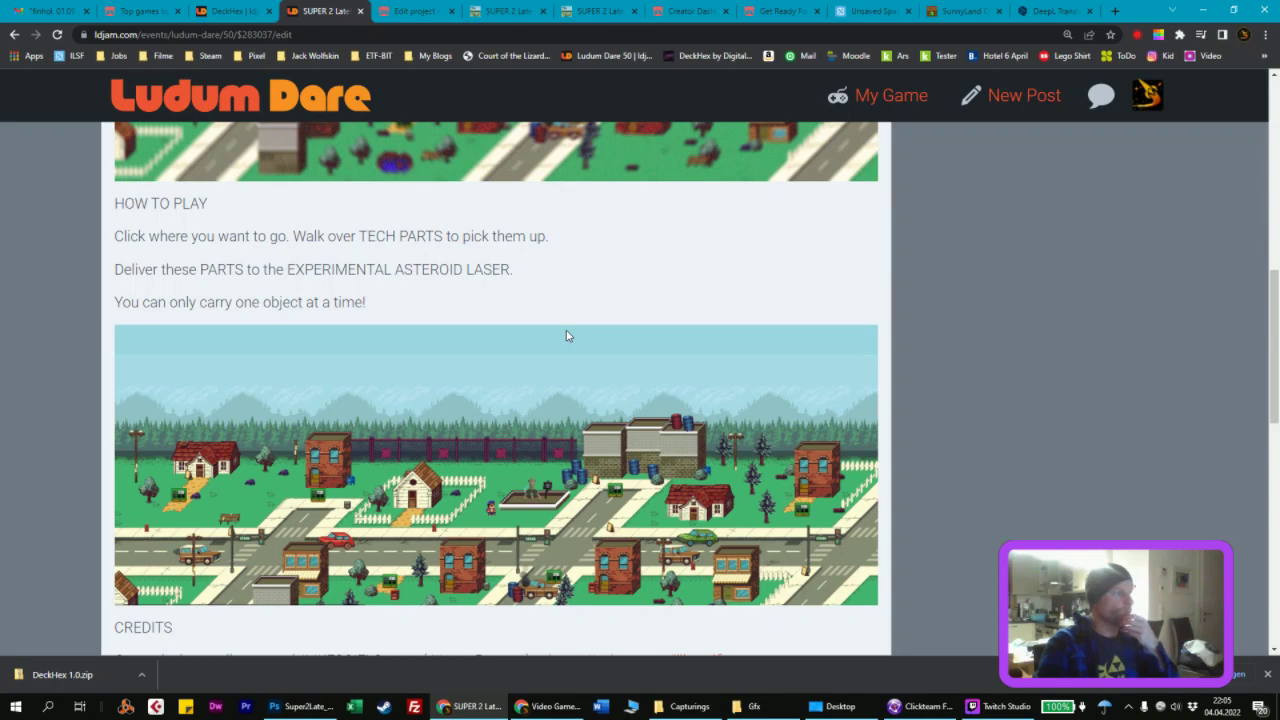
scroll(566, 336, "down", 1)
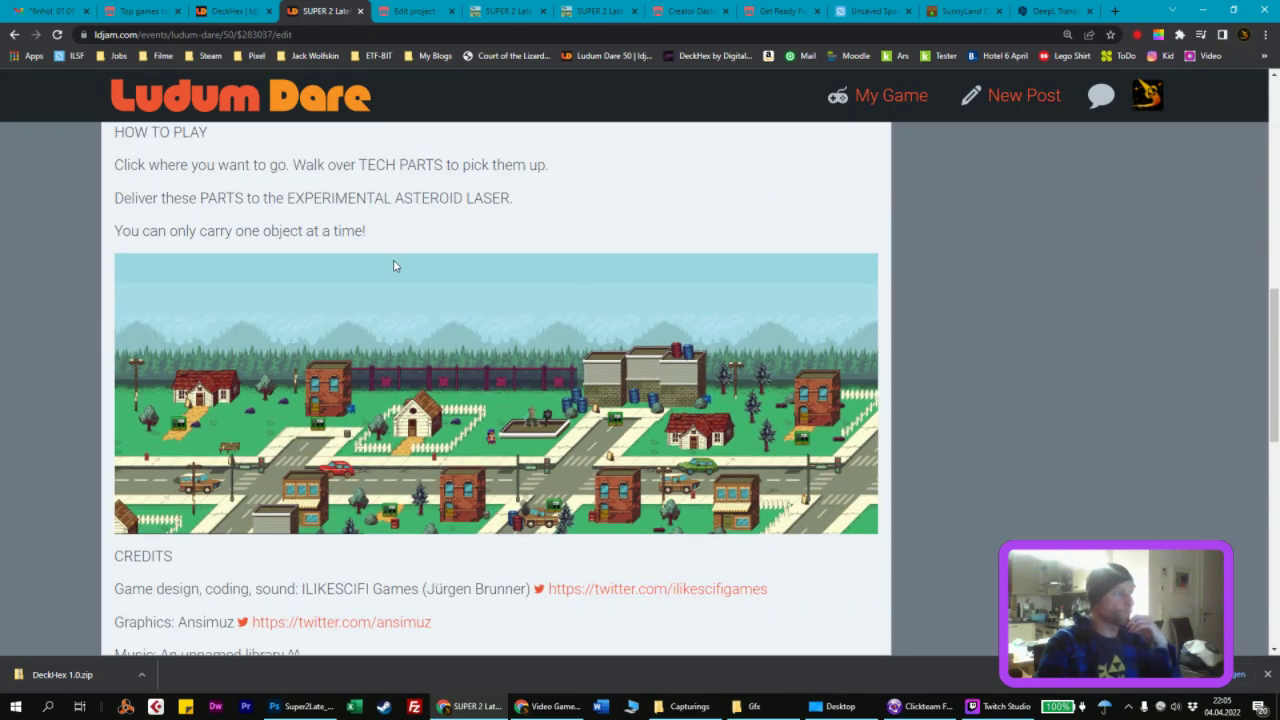
scroll(415, 282, "down", 1)
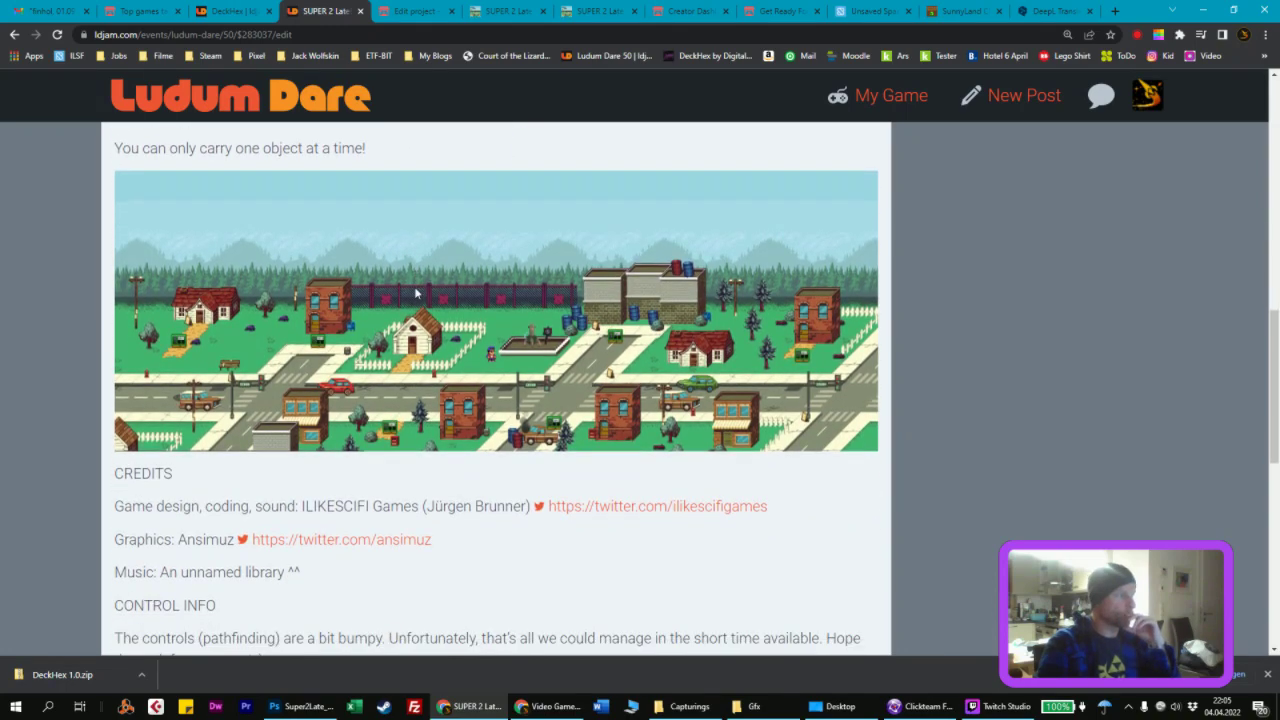
scroll(415, 292, "down", 2)
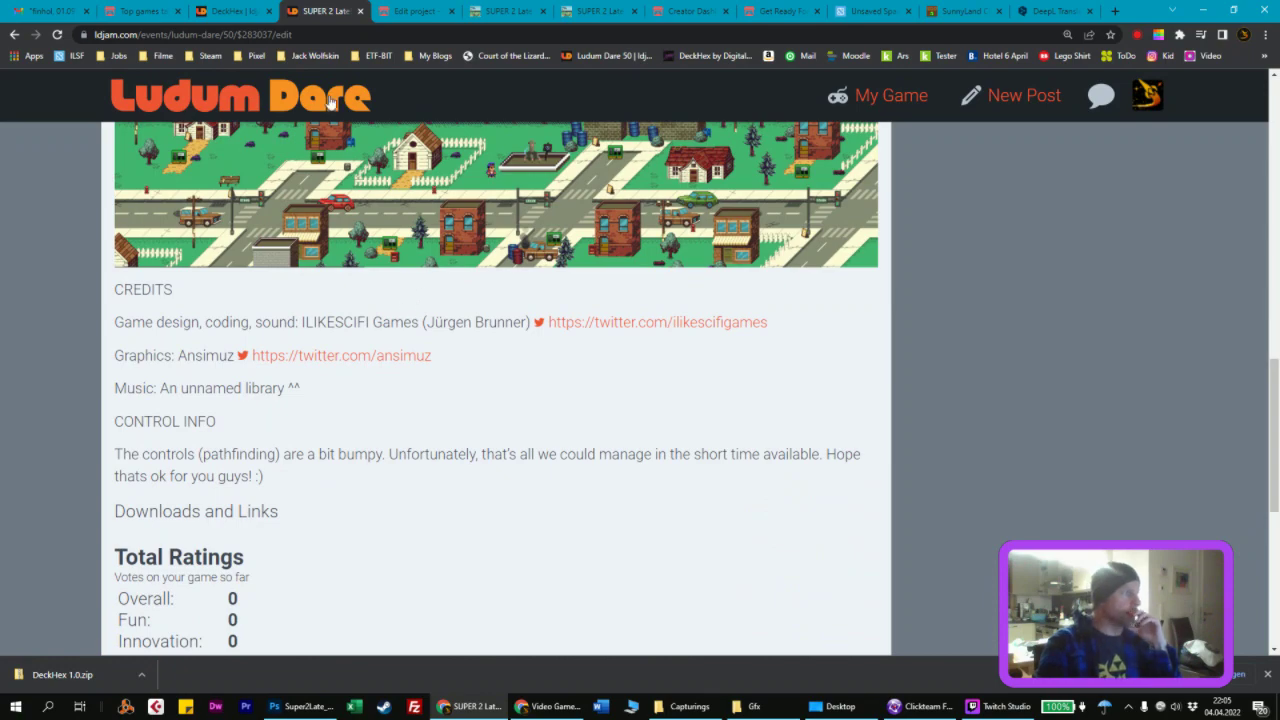
scroll(443, 243, "up", 12)
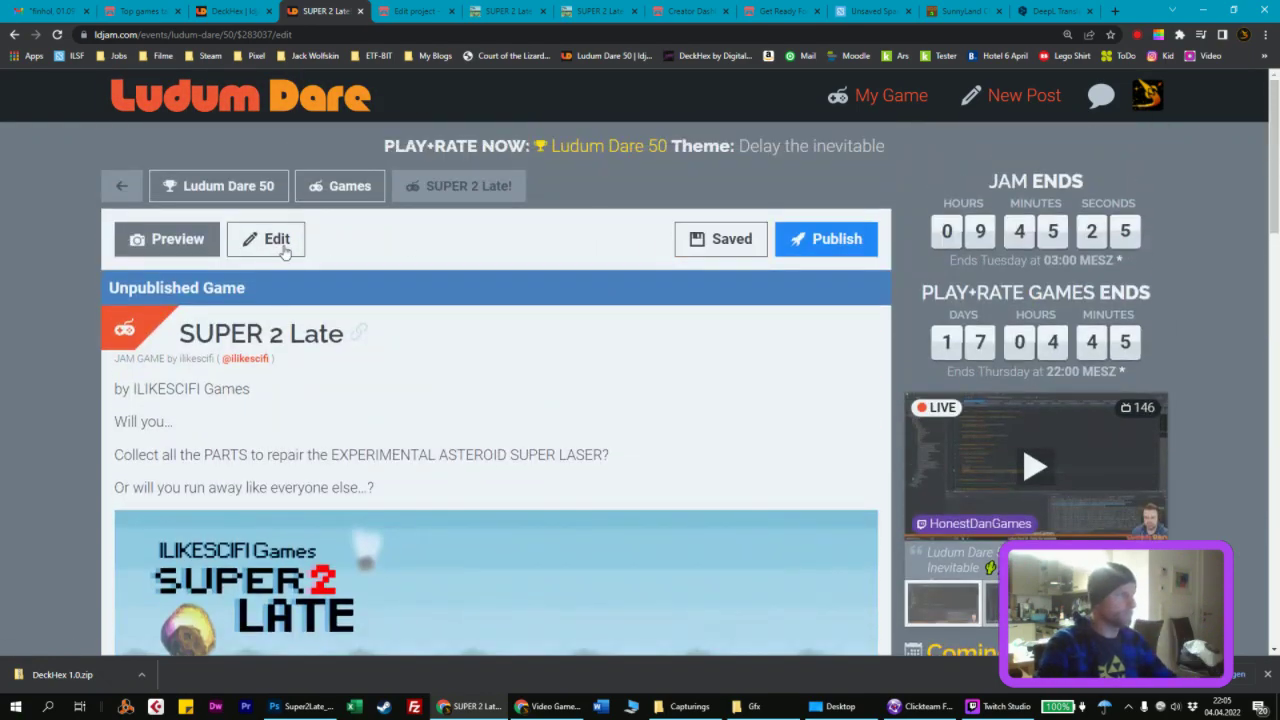
Step: Return to editing the entry and insert an empty line above the CONTROL INFO heading in the description
left_click(283, 251)
scroll(330, 370, "down", 8)
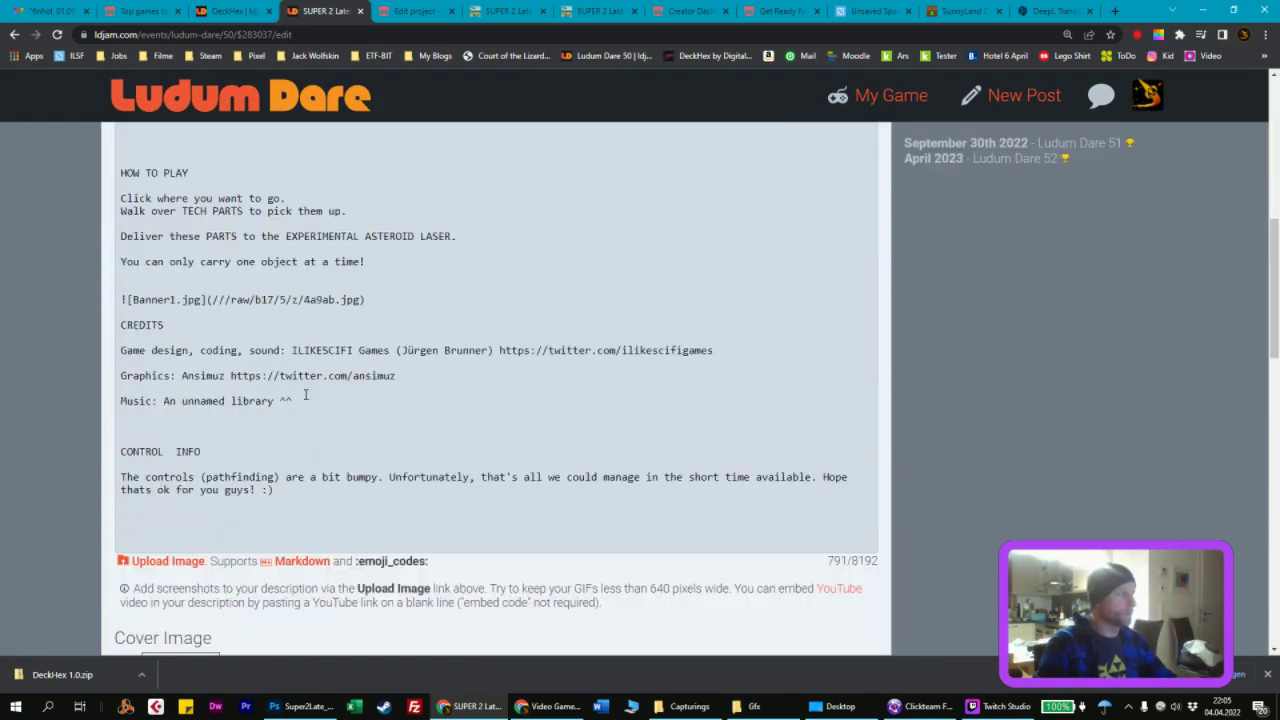
left_click(172, 410)
scroll(313, 392, "down", 4)
scroll(391, 346, "up", 2)
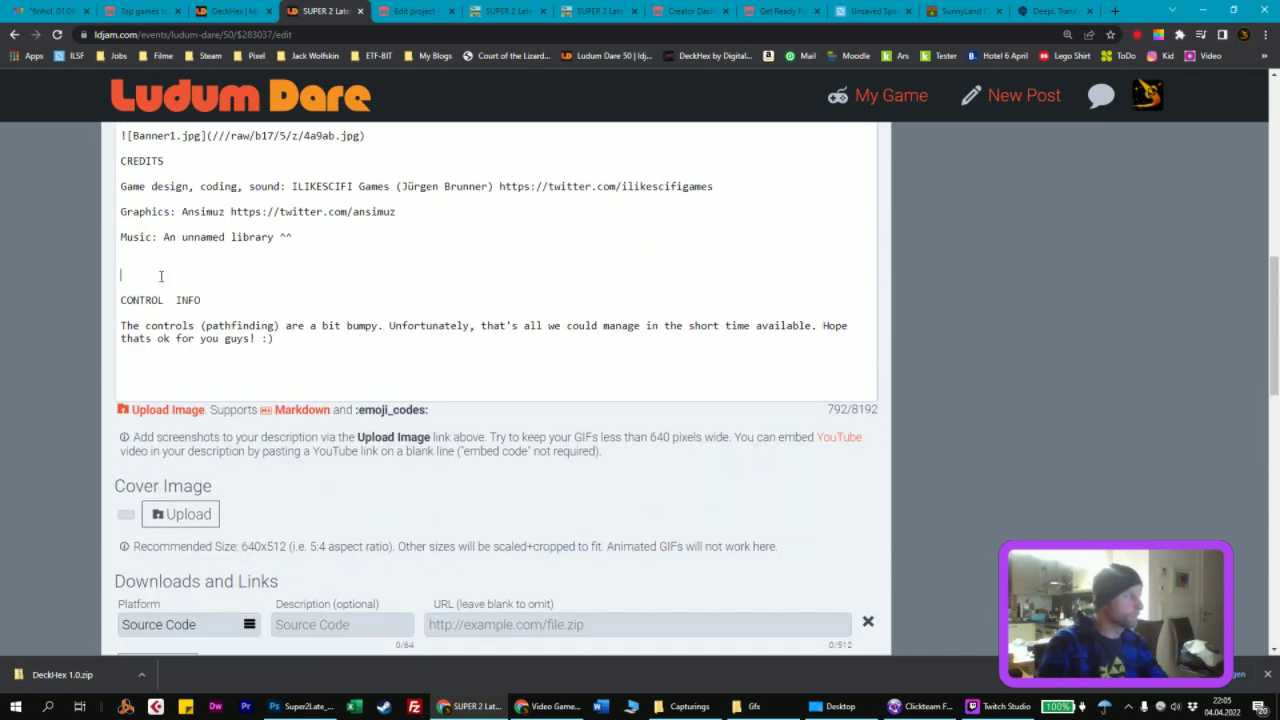
scroll(300, 344, "down", 3)
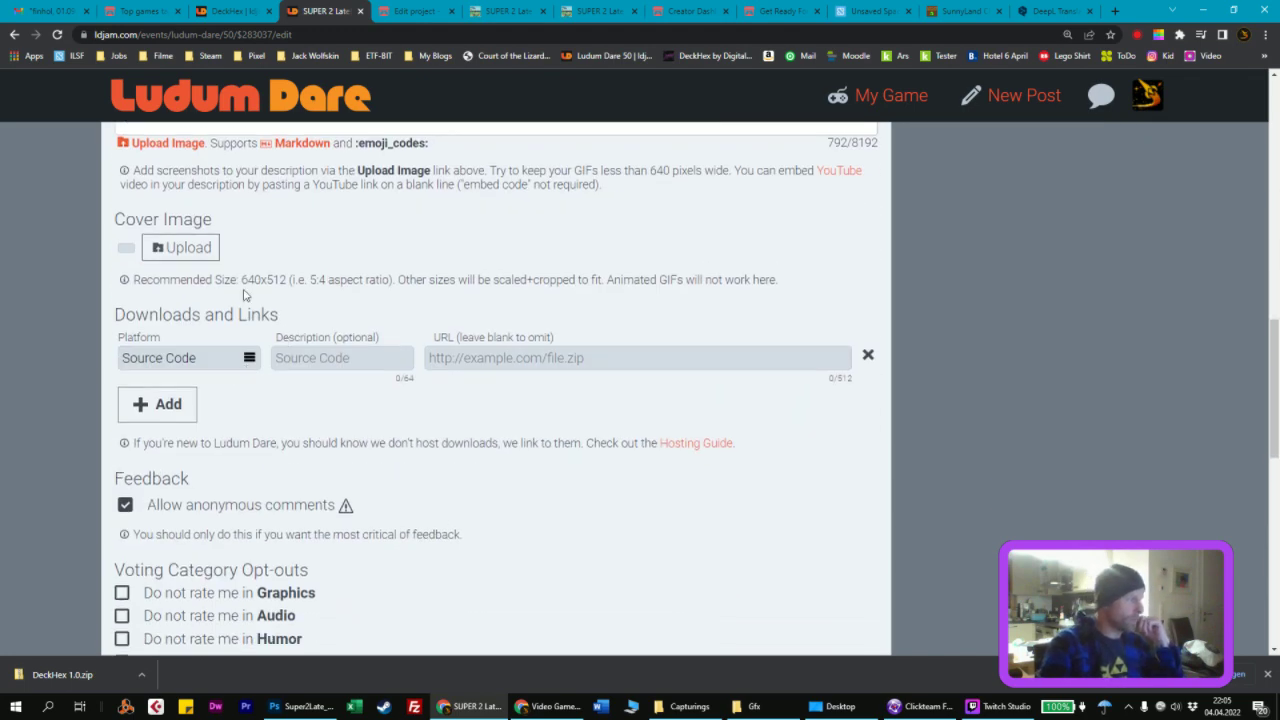
Step: Upload Title_Tiltshift_TEXT_square_GOOD.jpg from the Desktop as the entry's cover image
left_click(182, 247)
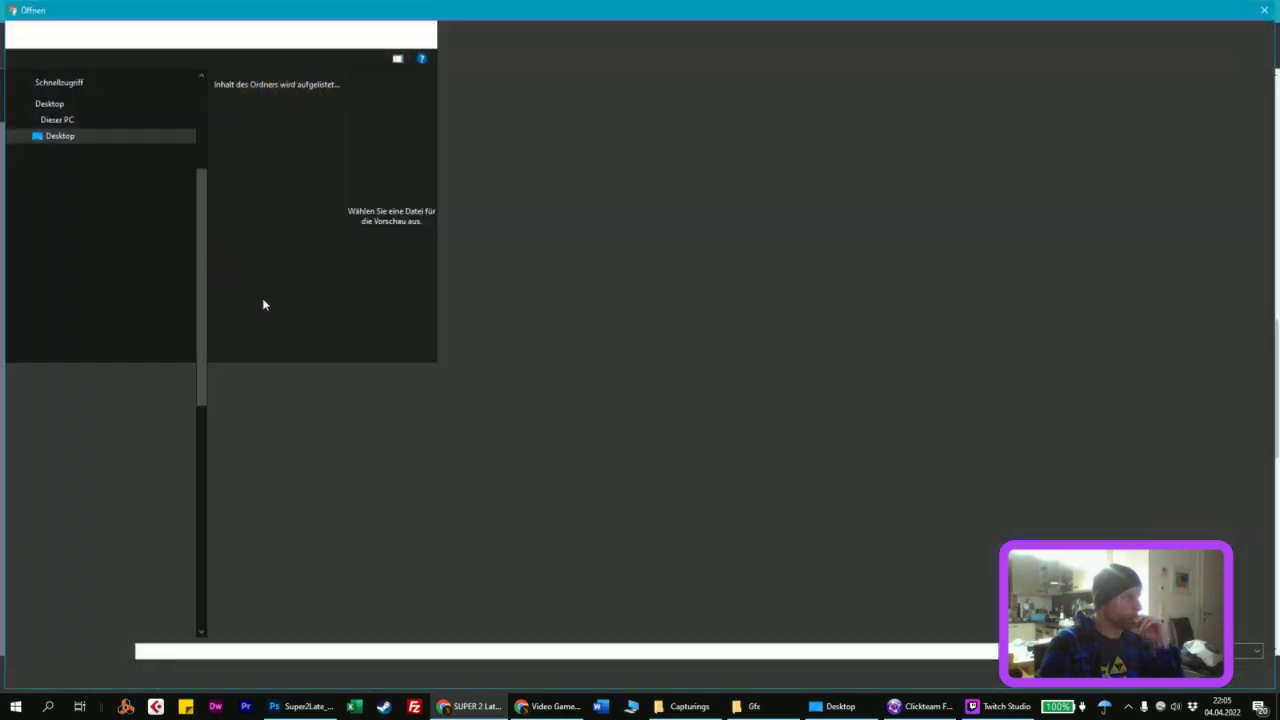
left_click(709, 335)
scroll(709, 385, "down", 2)
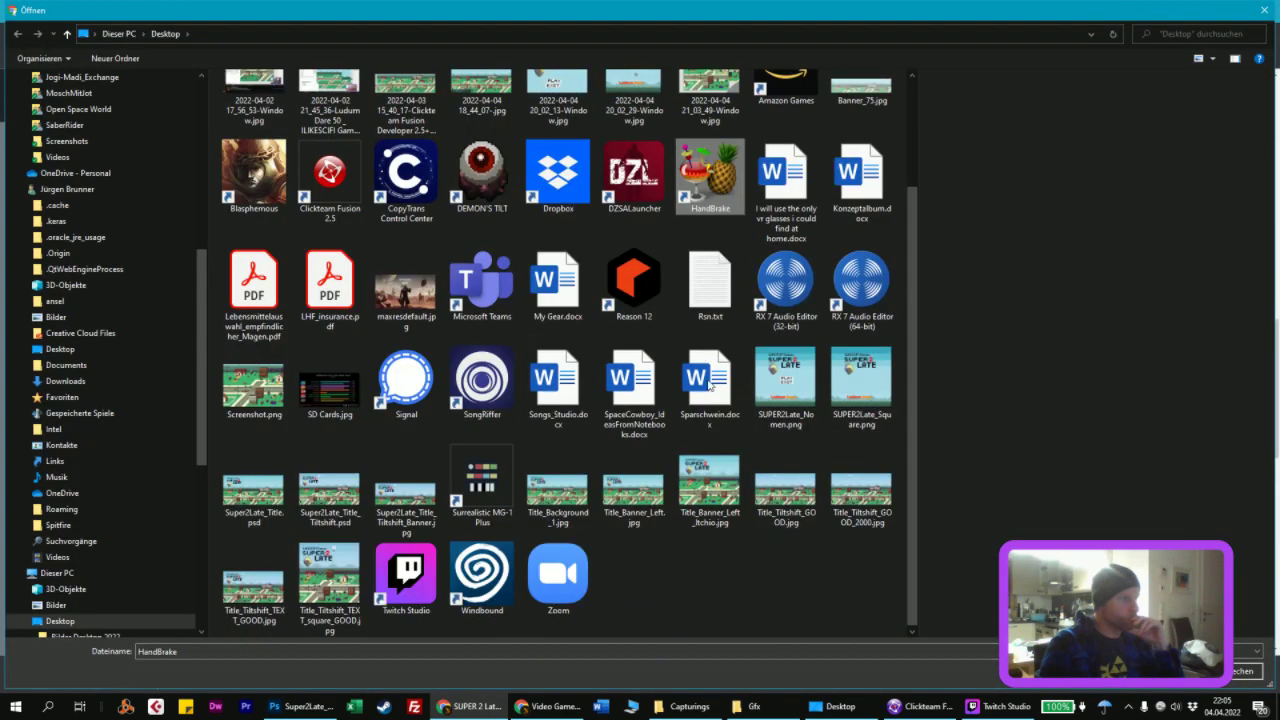
left_click(349, 577)
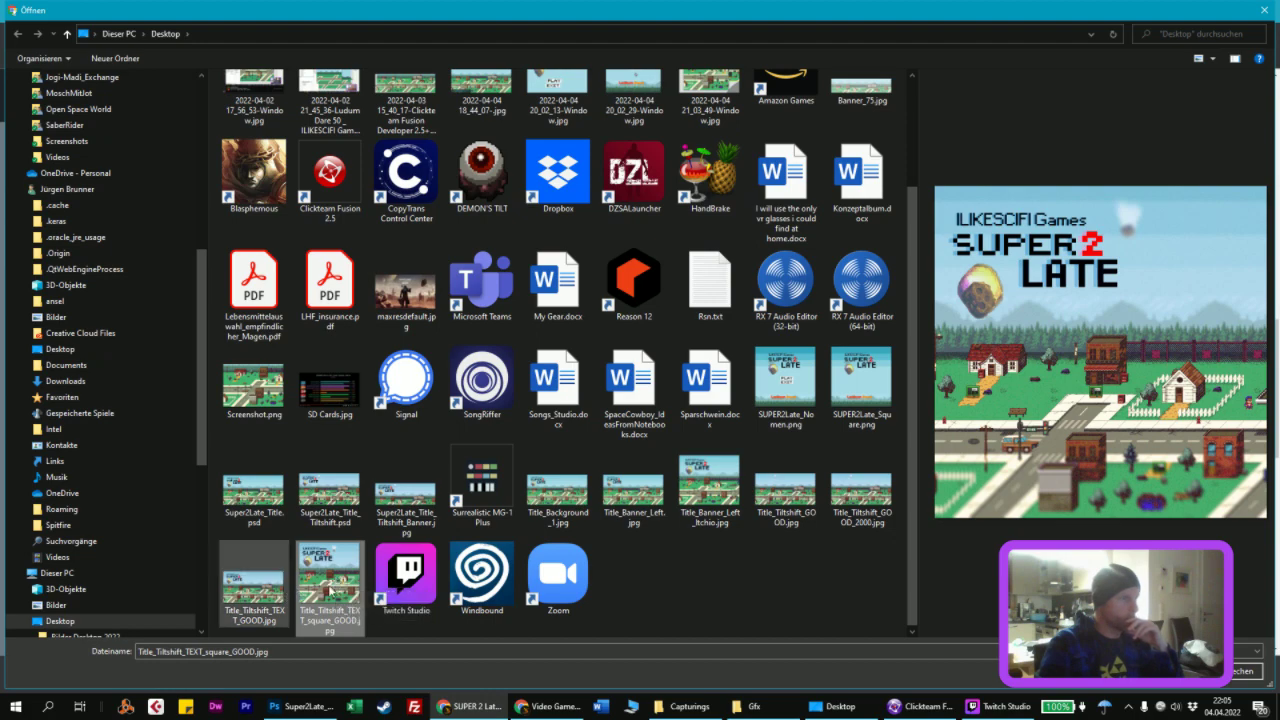
double_click(343, 579)
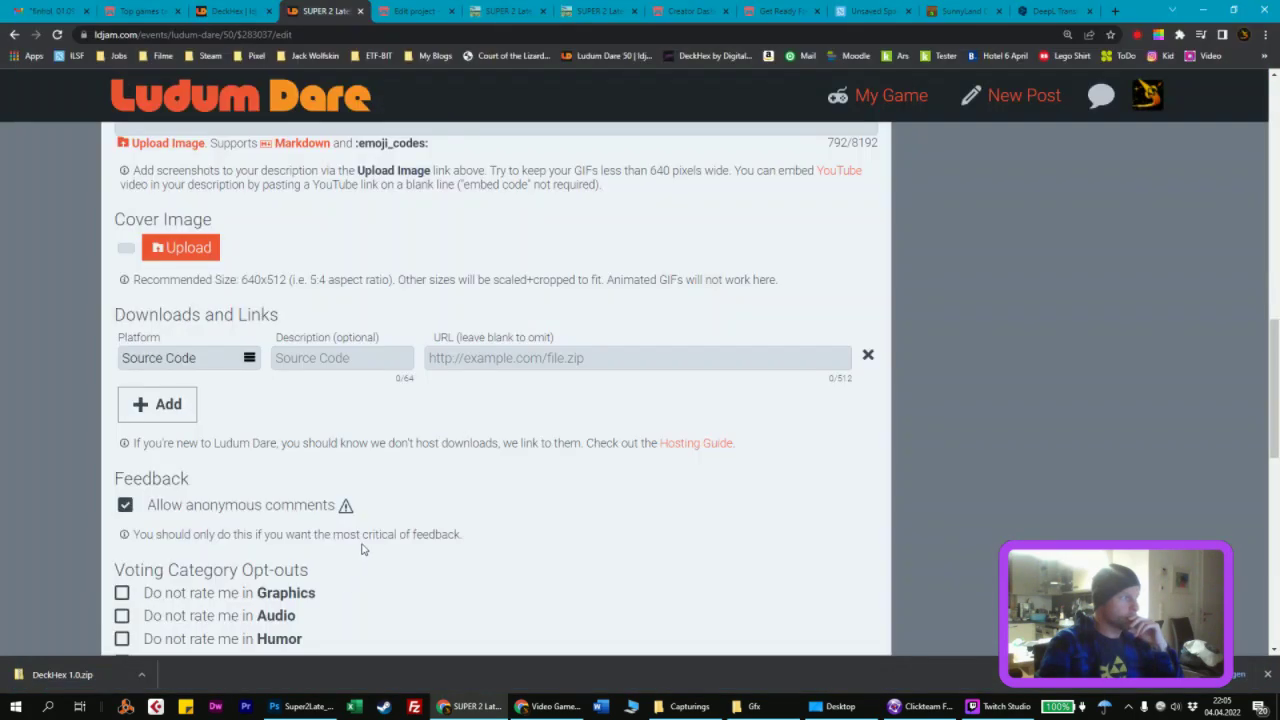
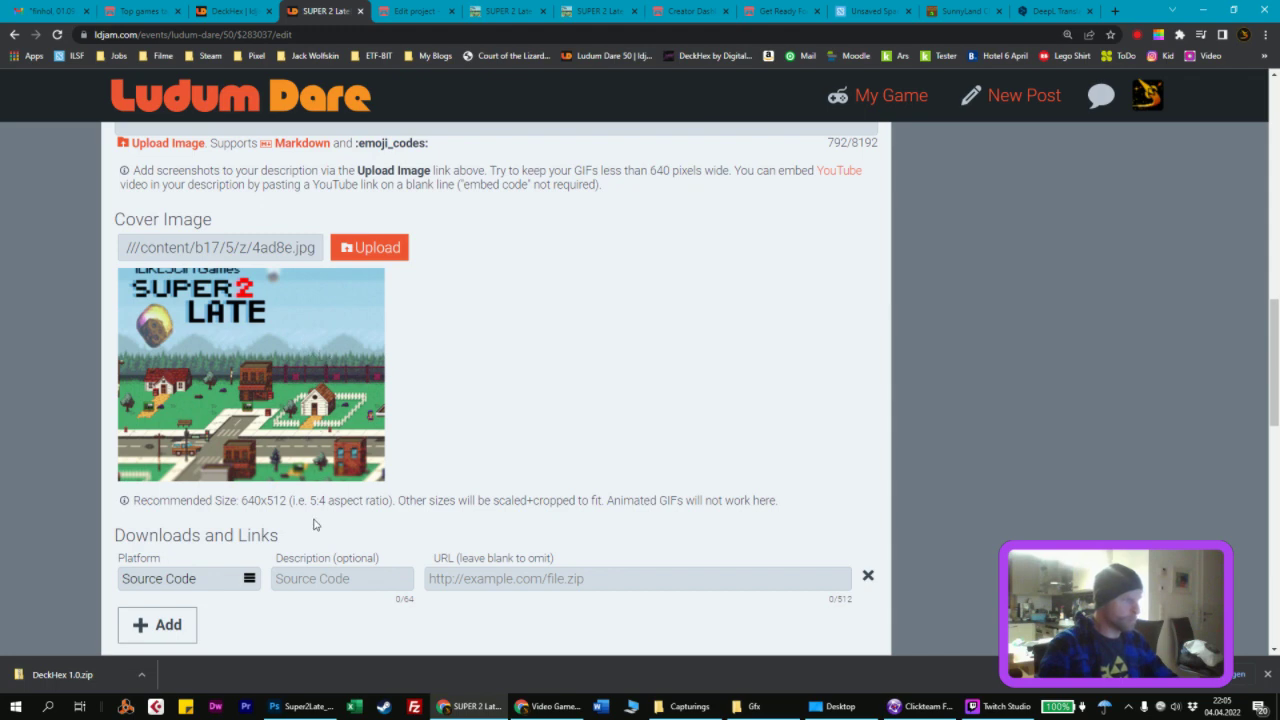
Step: Switch to the Desktop folder in File Explorer and compare Title_Tiltshift_TEXT_square_GOOD.jpg with Title_Banner_Left_Itchio.jpg
left_click(300, 706)
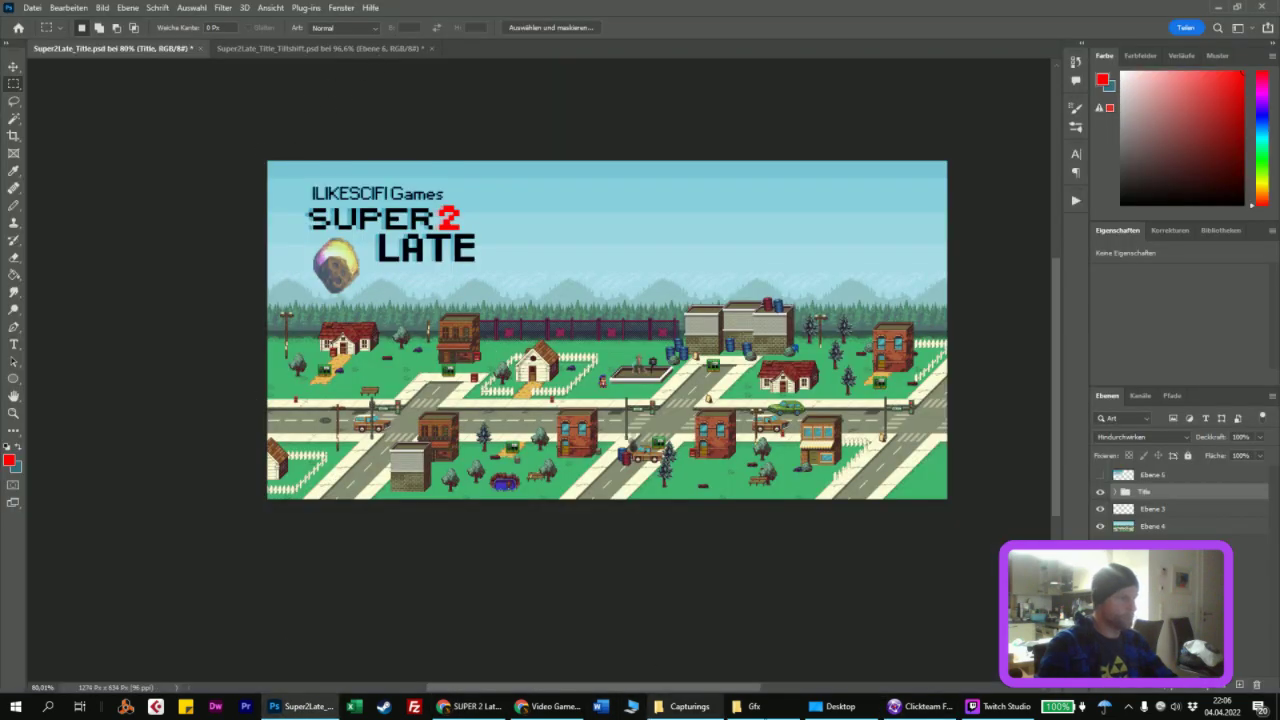
left_click(838, 706)
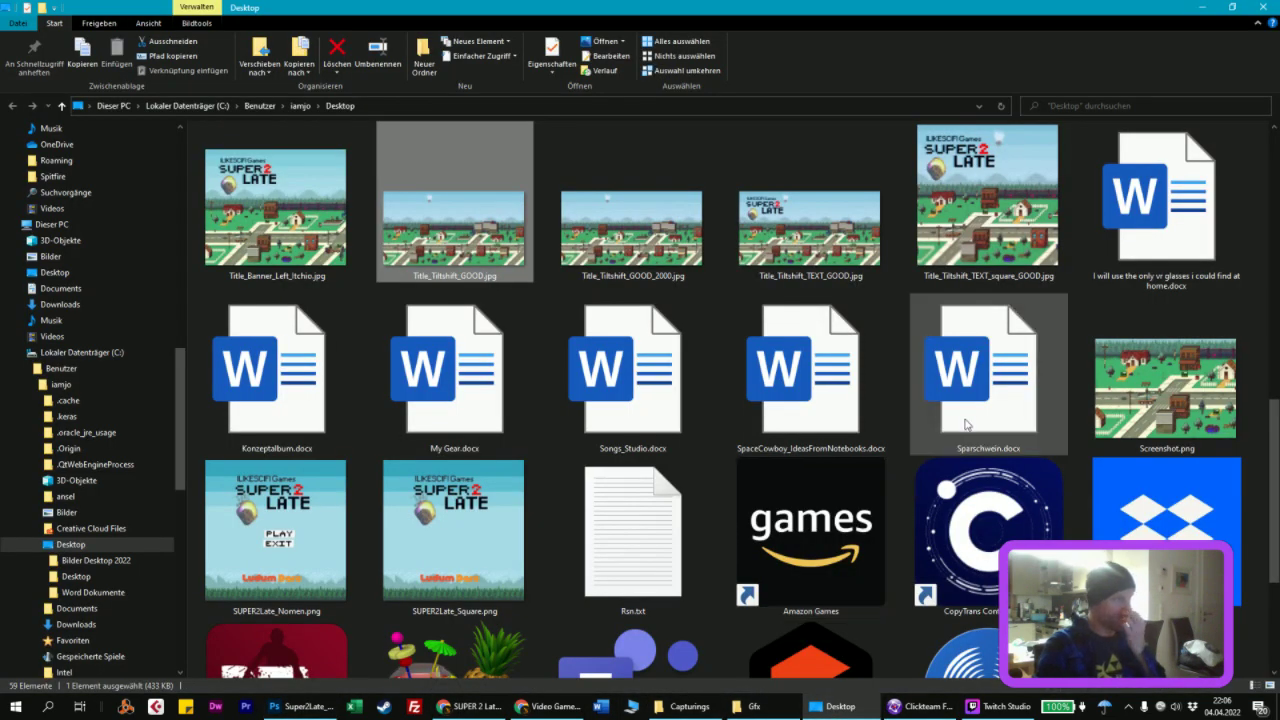
left_click(955, 262)
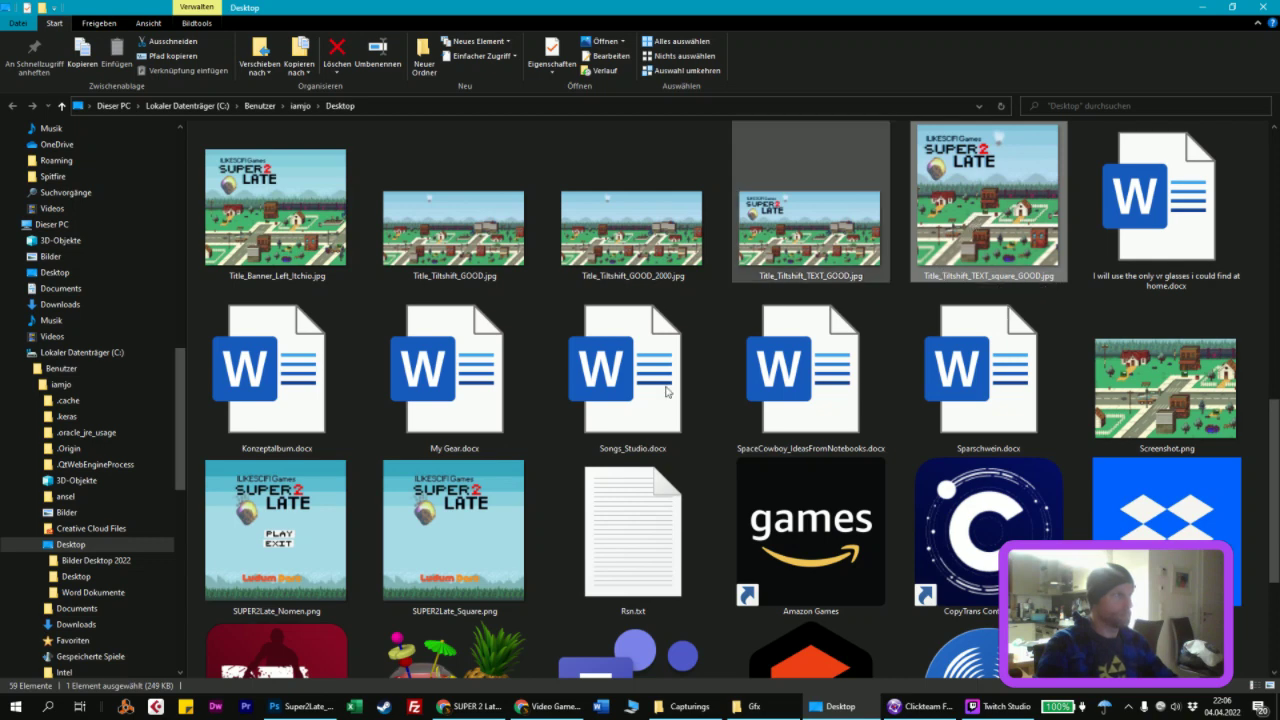
left_click(284, 243)
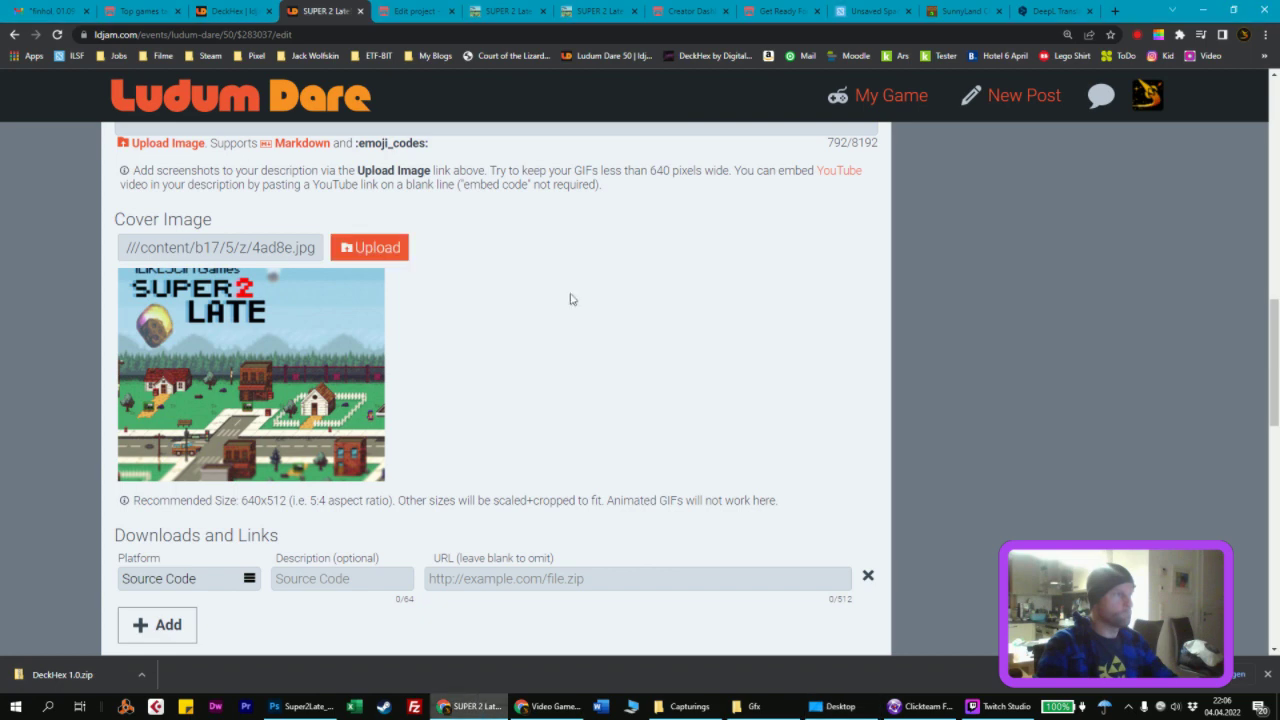
Step: Return to Chrome and check the images in the itch.io theme editor and on the neighbouring game page
left_click(470, 706)
left_click(515, 12)
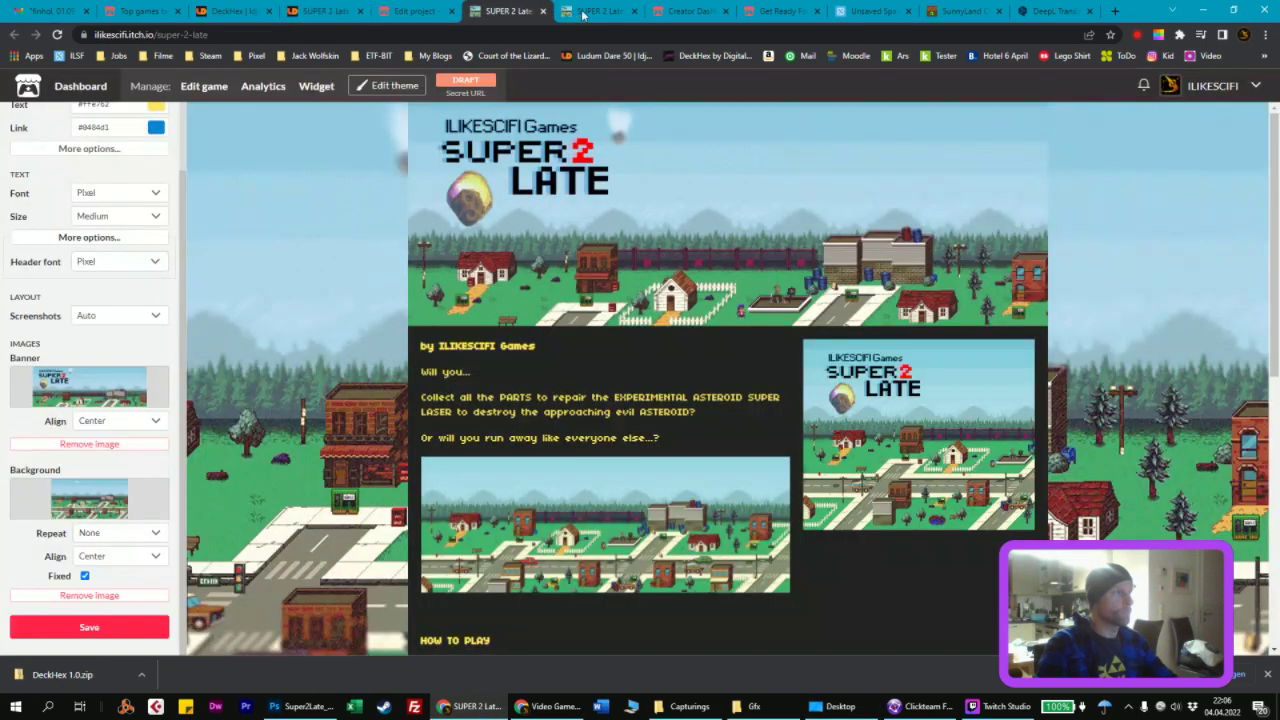
left_click(562, 12)
left_click(522, 14)
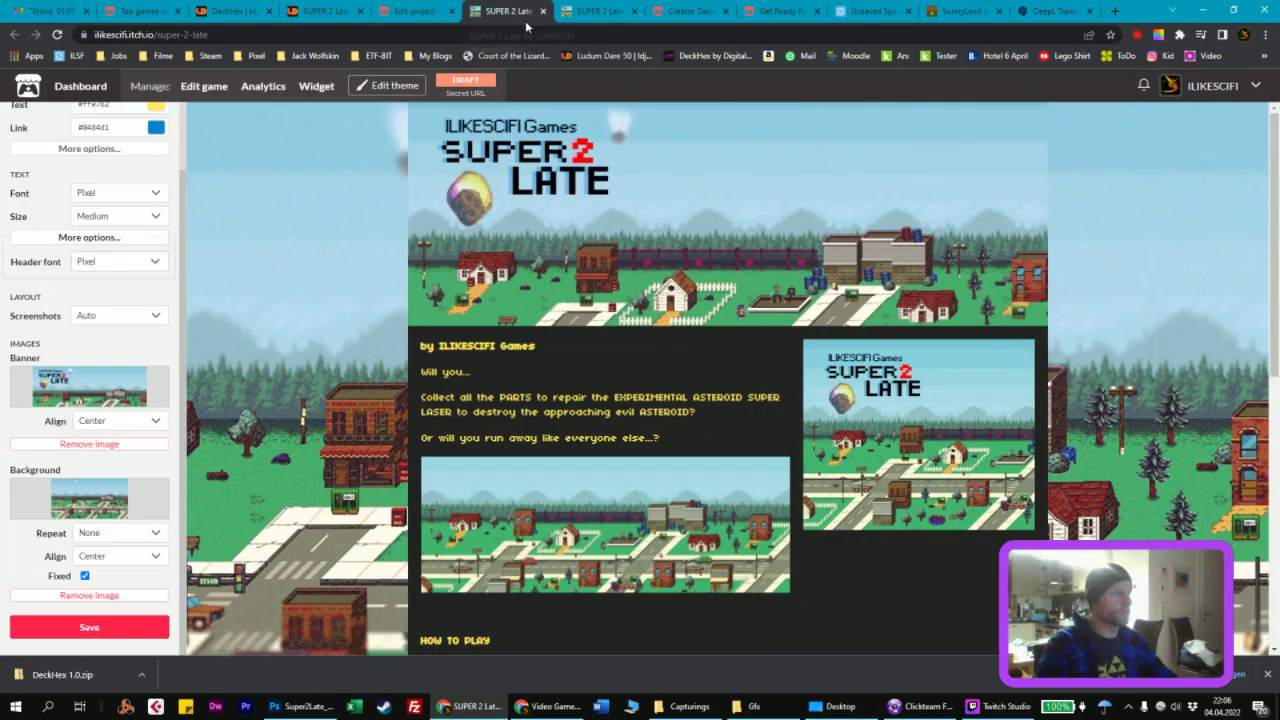
Step: Replace the cover image in the itch.io project settings of SUPER 2 Late with Title_Tiltshift_TEXT_square_GOOD.jpg
left_click(440, 12)
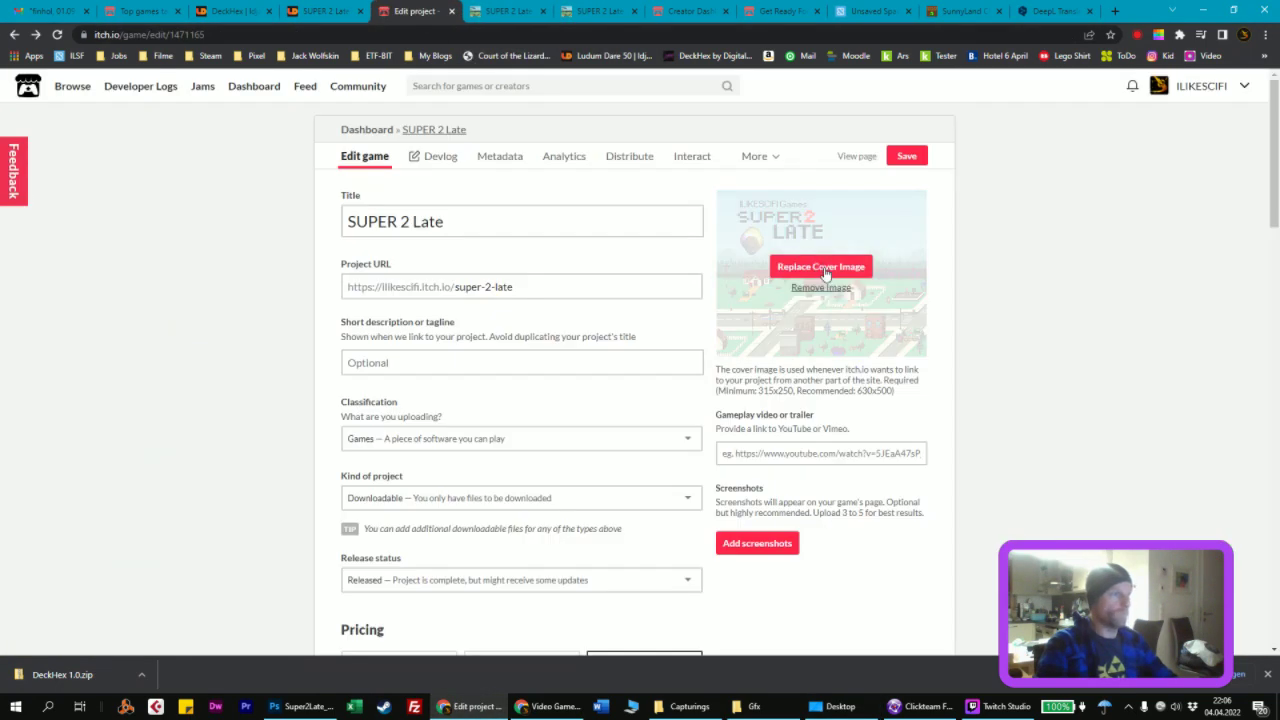
left_click(822, 267)
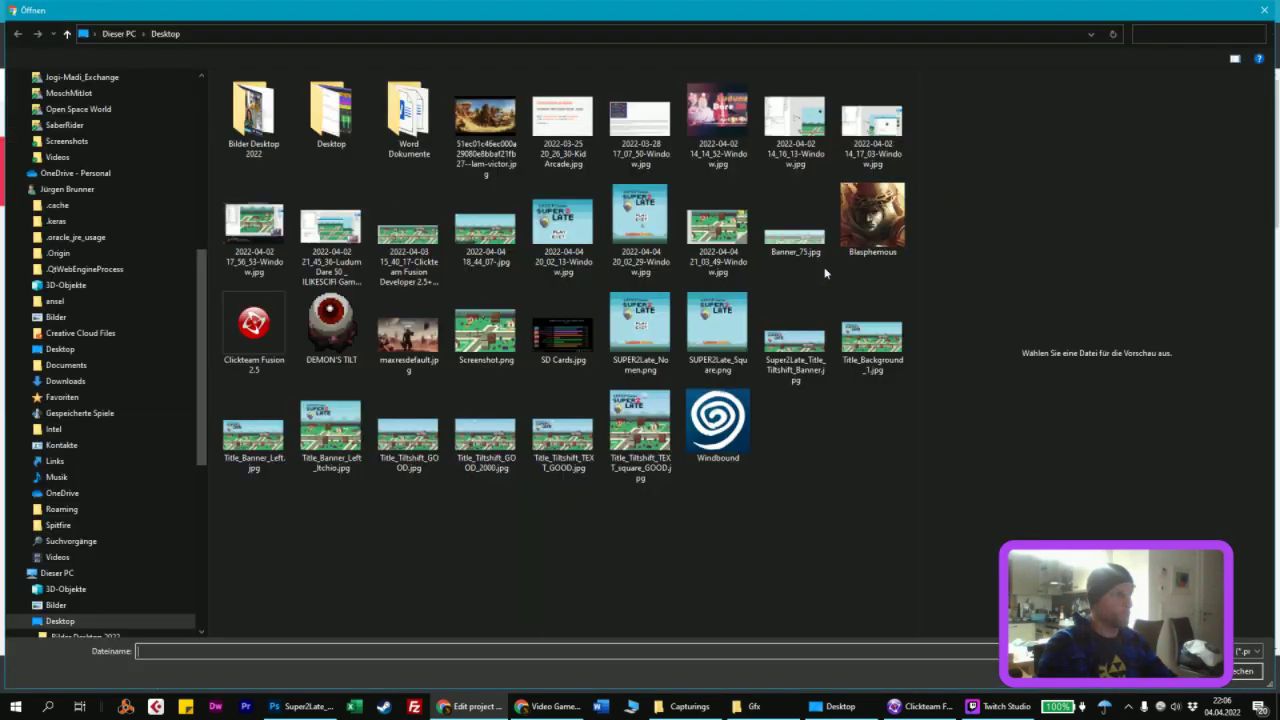
left_click(331, 437)
left_click(641, 430)
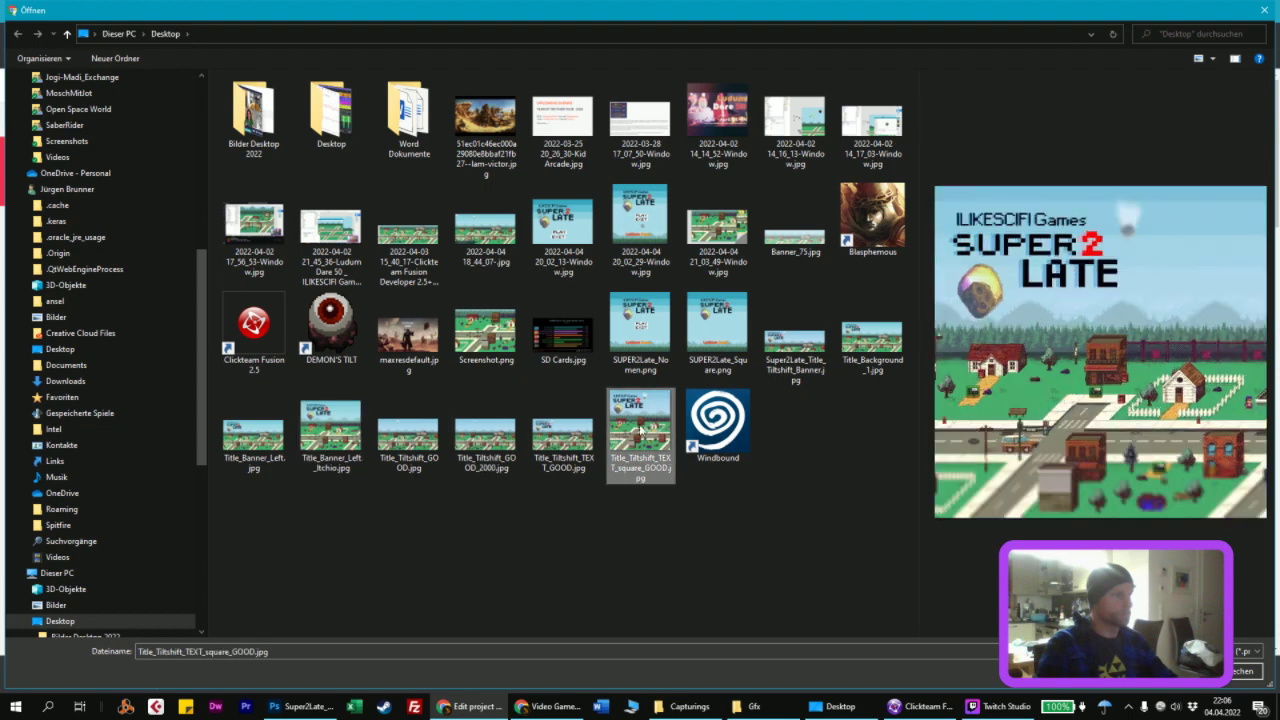
double_click(650, 425)
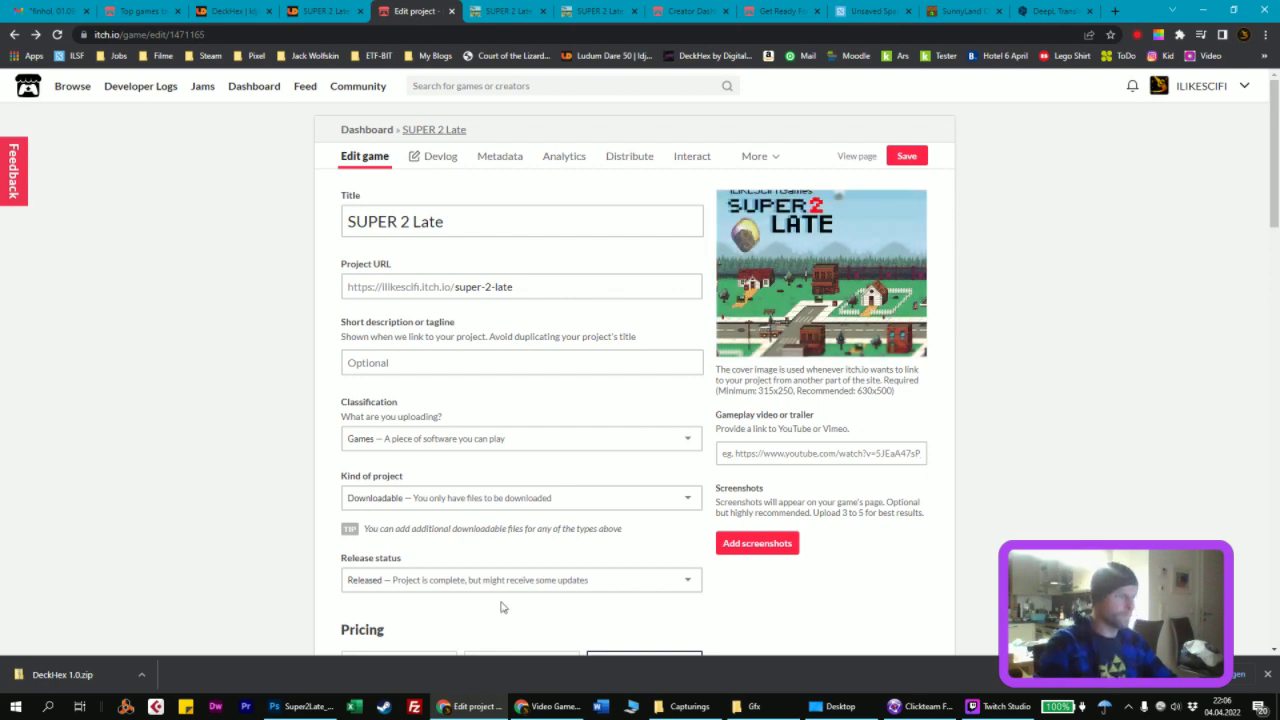
Step: Switch to Photoshop and try rectangular selections around the left part of the town scene in Super2Late_Title.psd
left_click(291, 706)
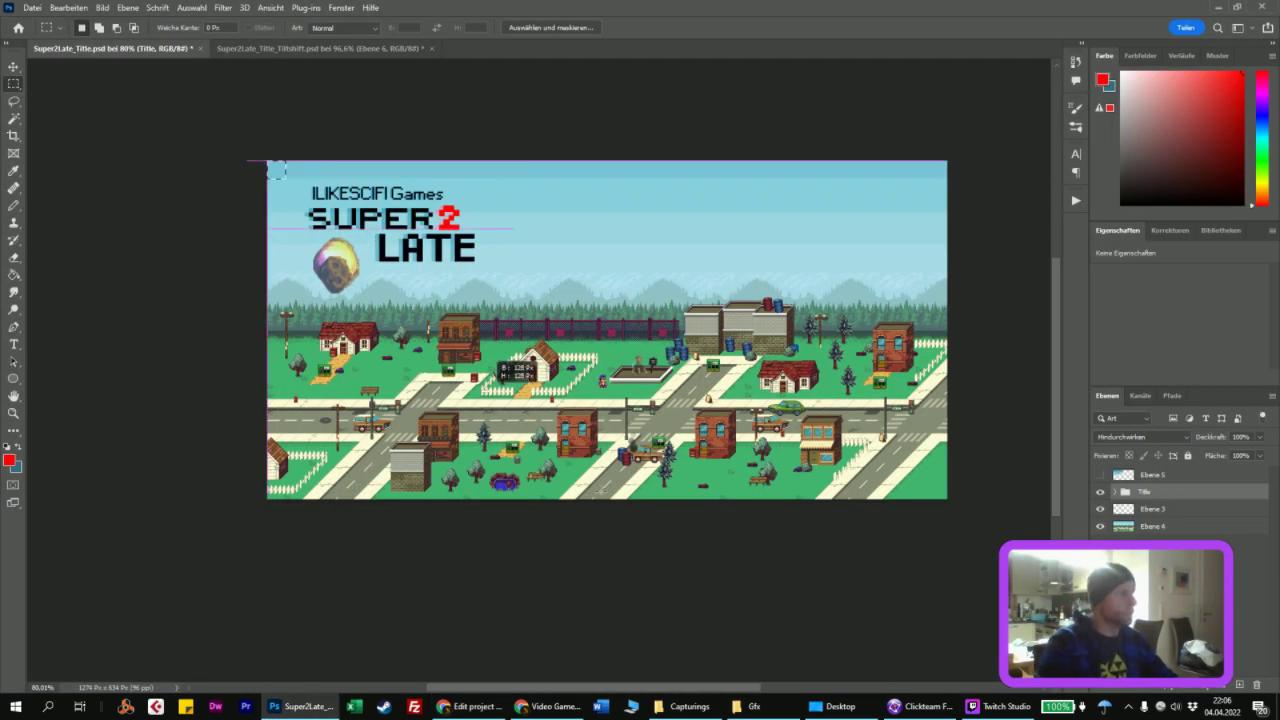
left_click_drag(239, 144, 628, 524)
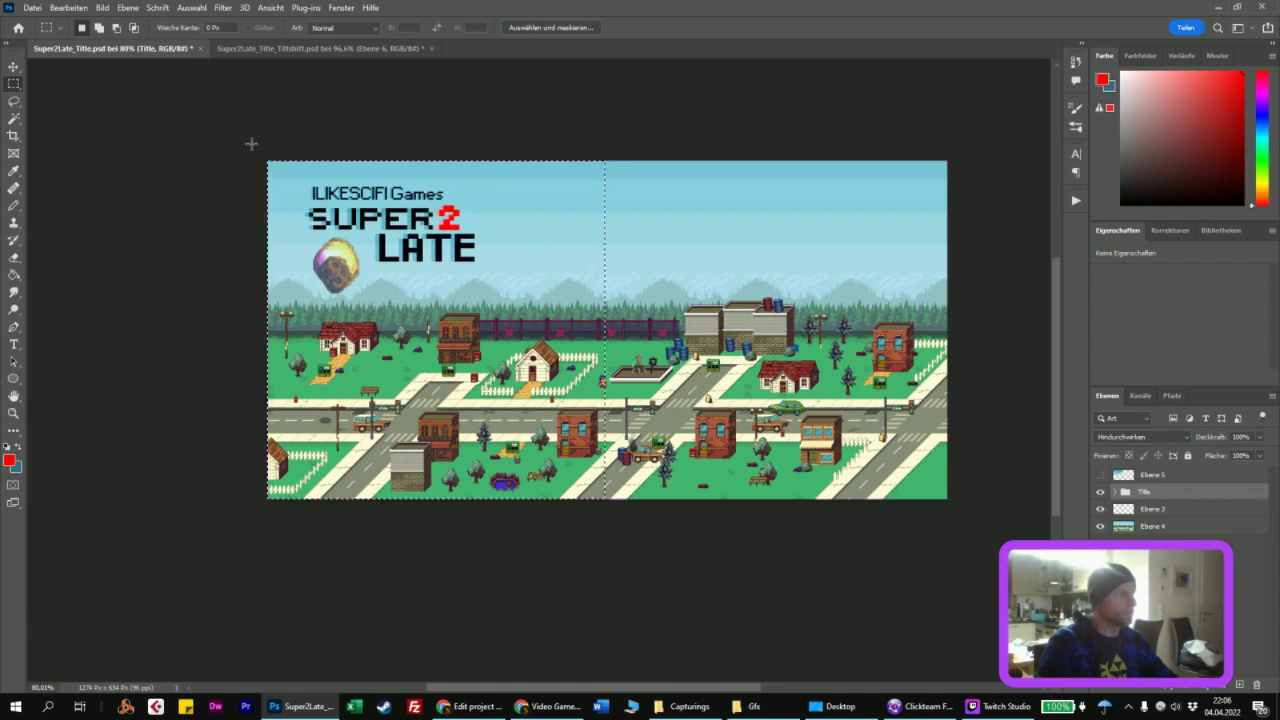
left_click_drag(266, 159, 648, 511)
left_click_drag(669, 512, 662, 511)
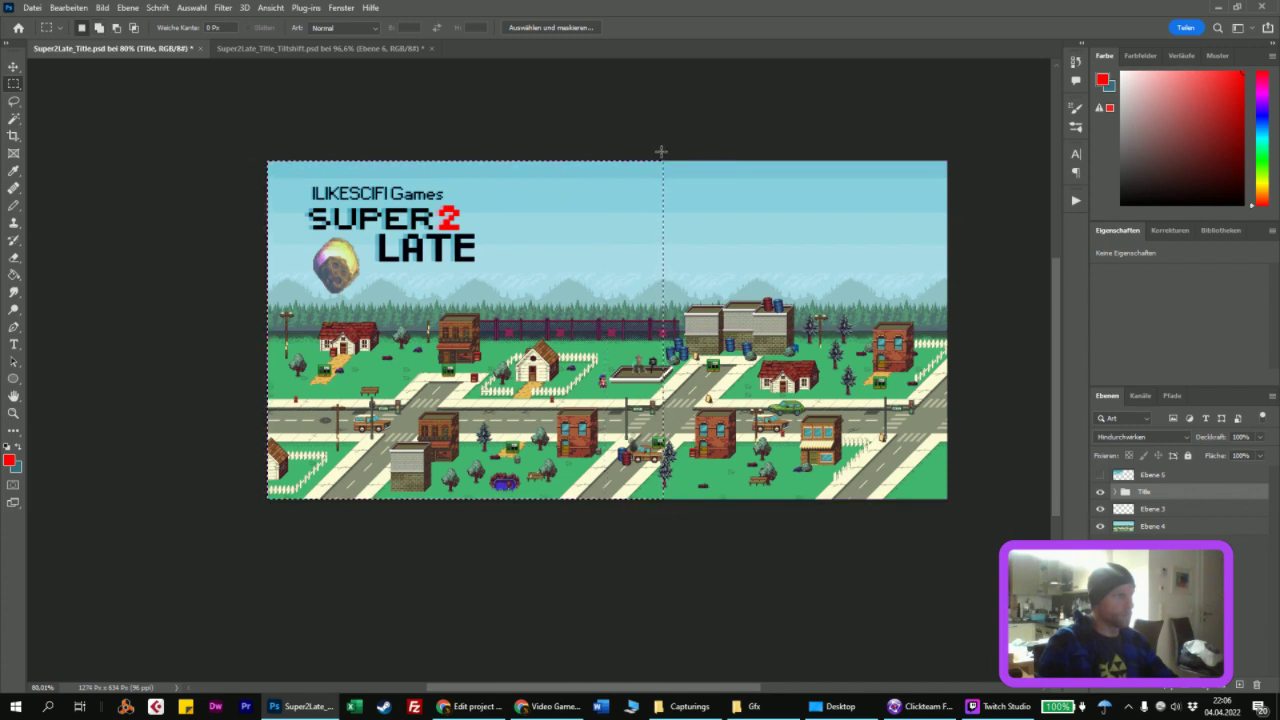
left_click_drag(661, 151, 277, 514)
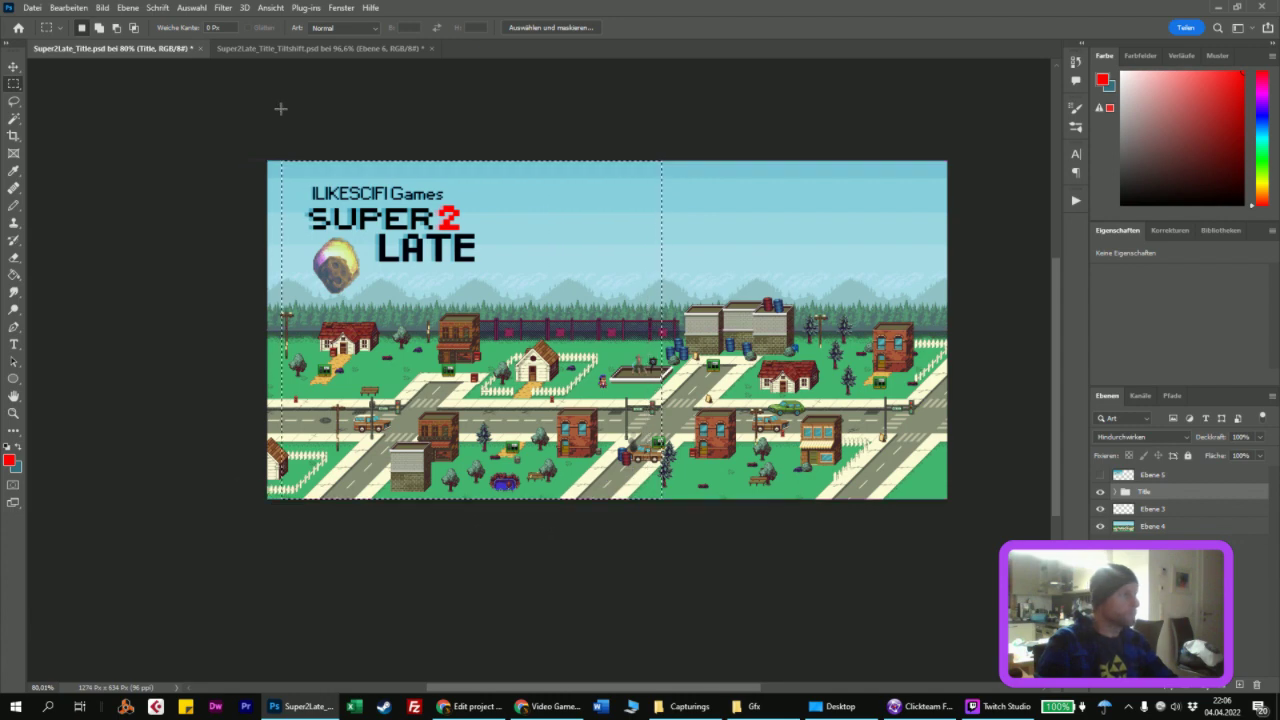
Step: Crop Super2Late_Title_Tiltshift.psd to a full-height selection of about 729 by 627 px covering the title side of the artwork
left_click(288, 50)
left_click_drag(218, 132, 663, 583)
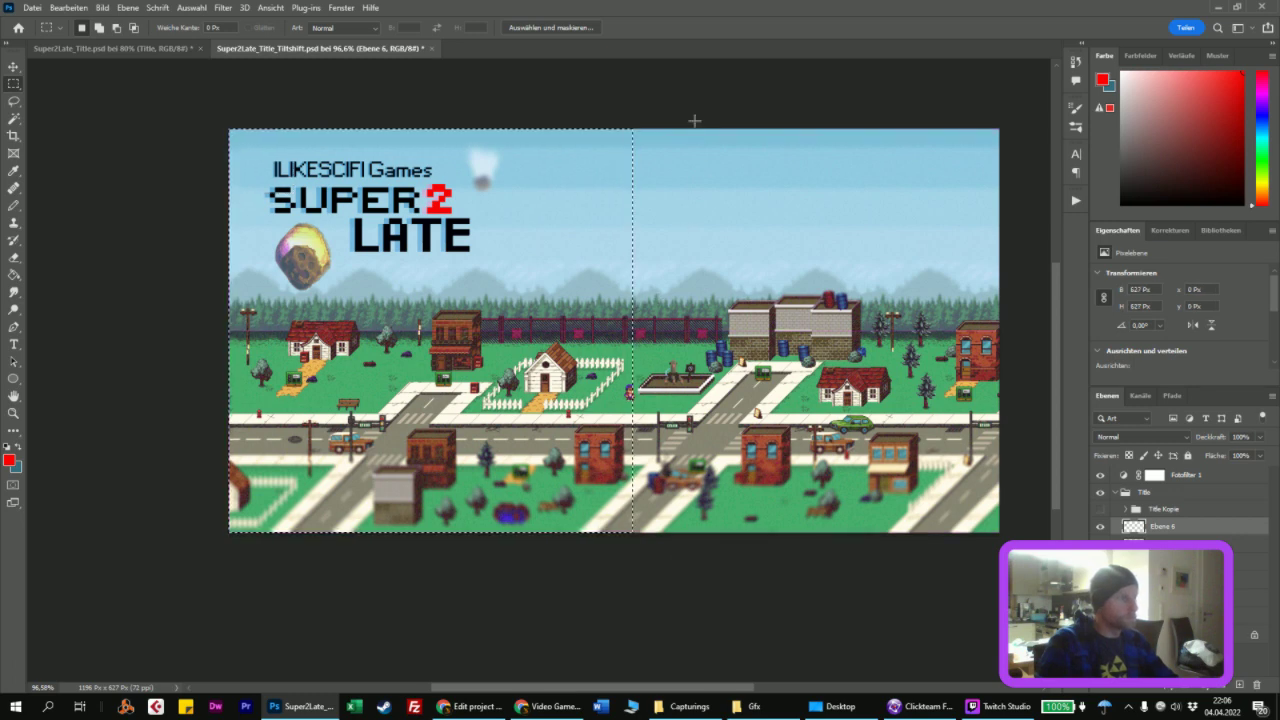
left_click_drag(694, 120, 672, 517)
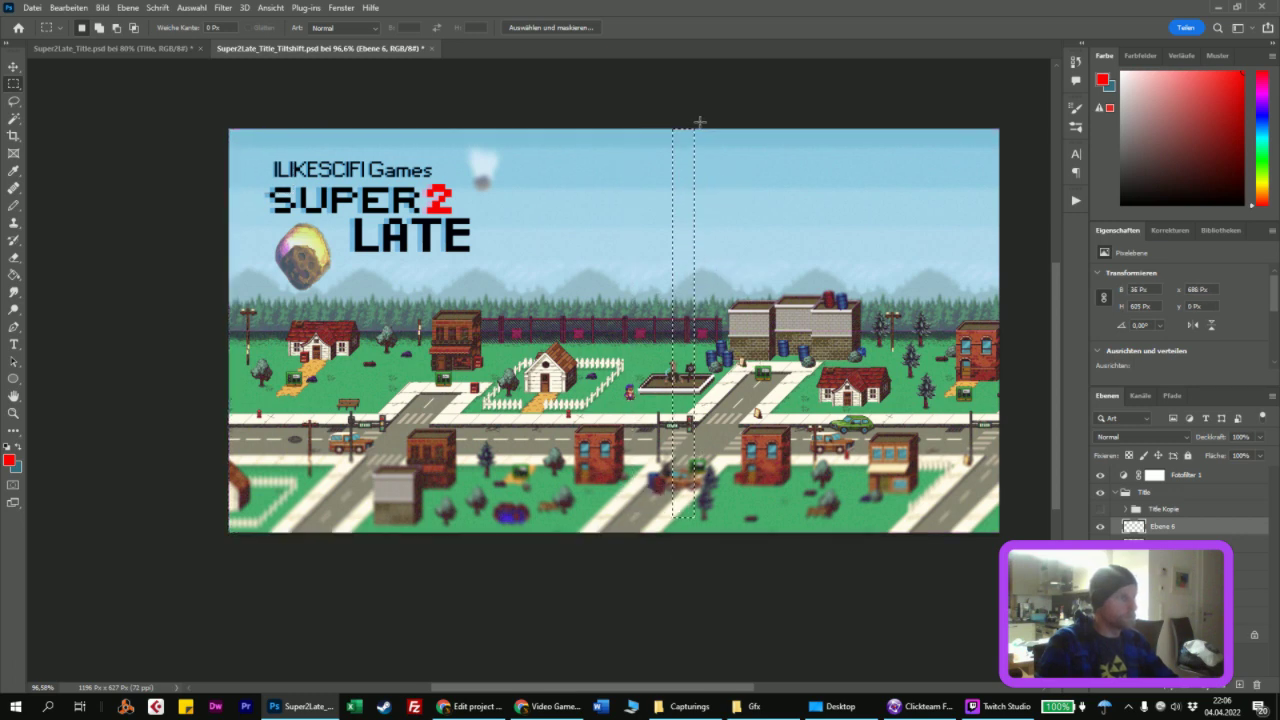
left_click_drag(698, 122, 229, 614)
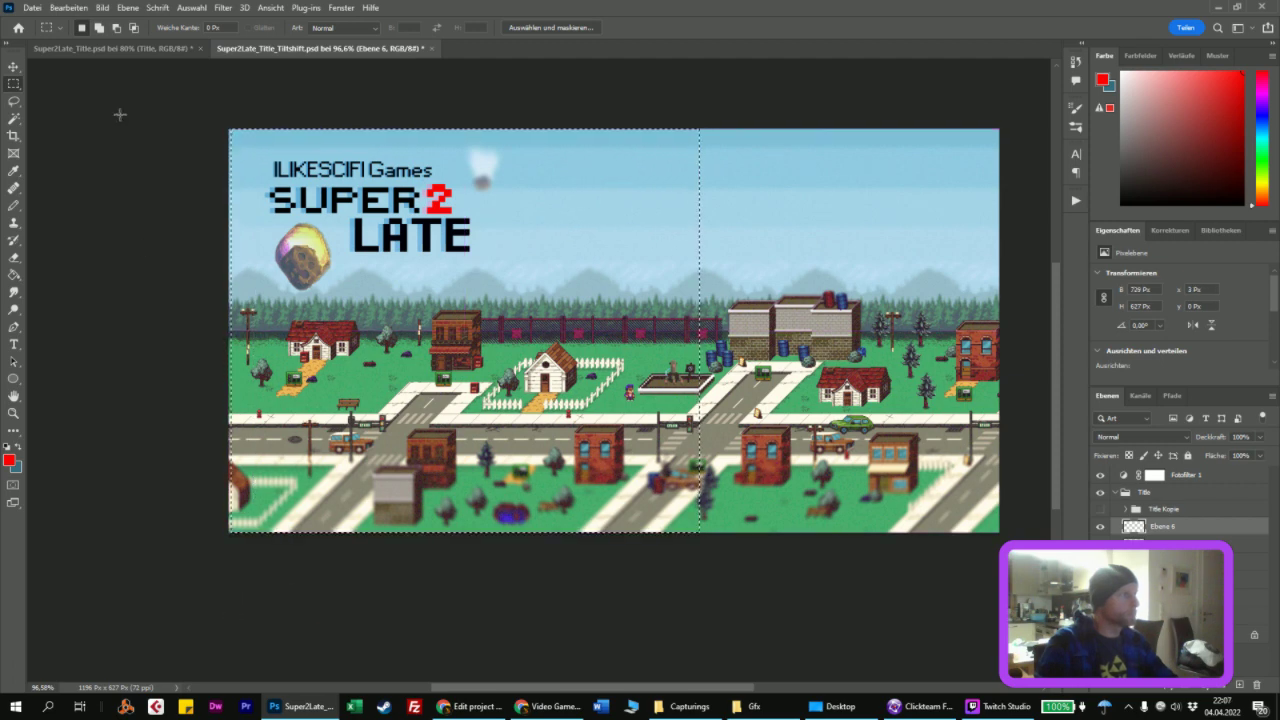
left_click(102, 7)
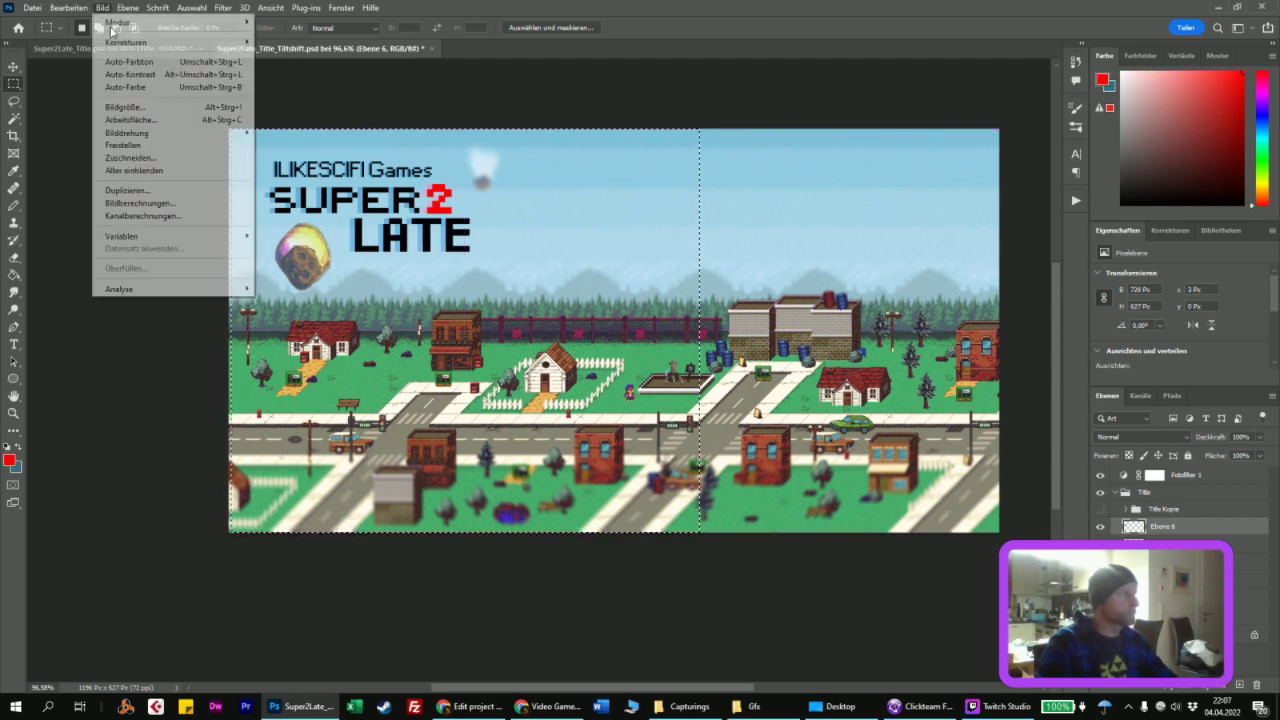
left_click(131, 145)
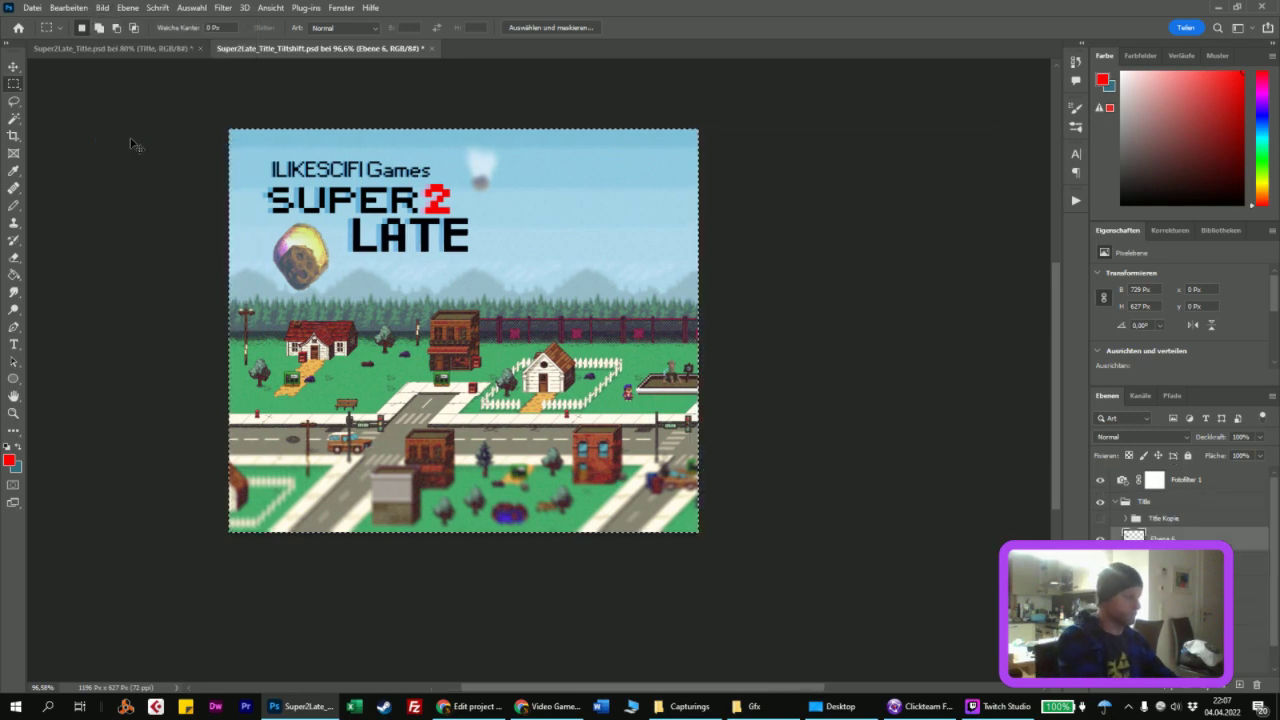
Step: Export the cropped image for web as a JPEG, replacing Title_Banner_Left_Itchio.jpg on the Desktop, and undo the crop
key("ctrl+alt+shift+s")
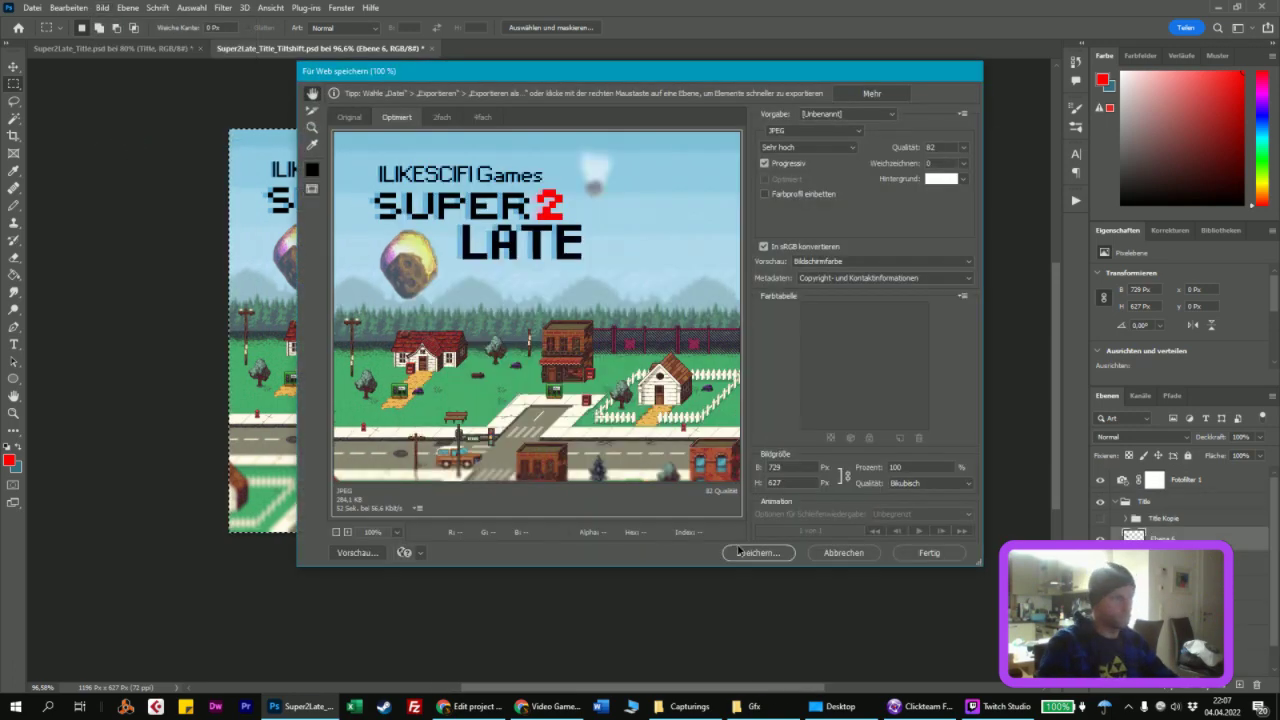
left_click(758, 553)
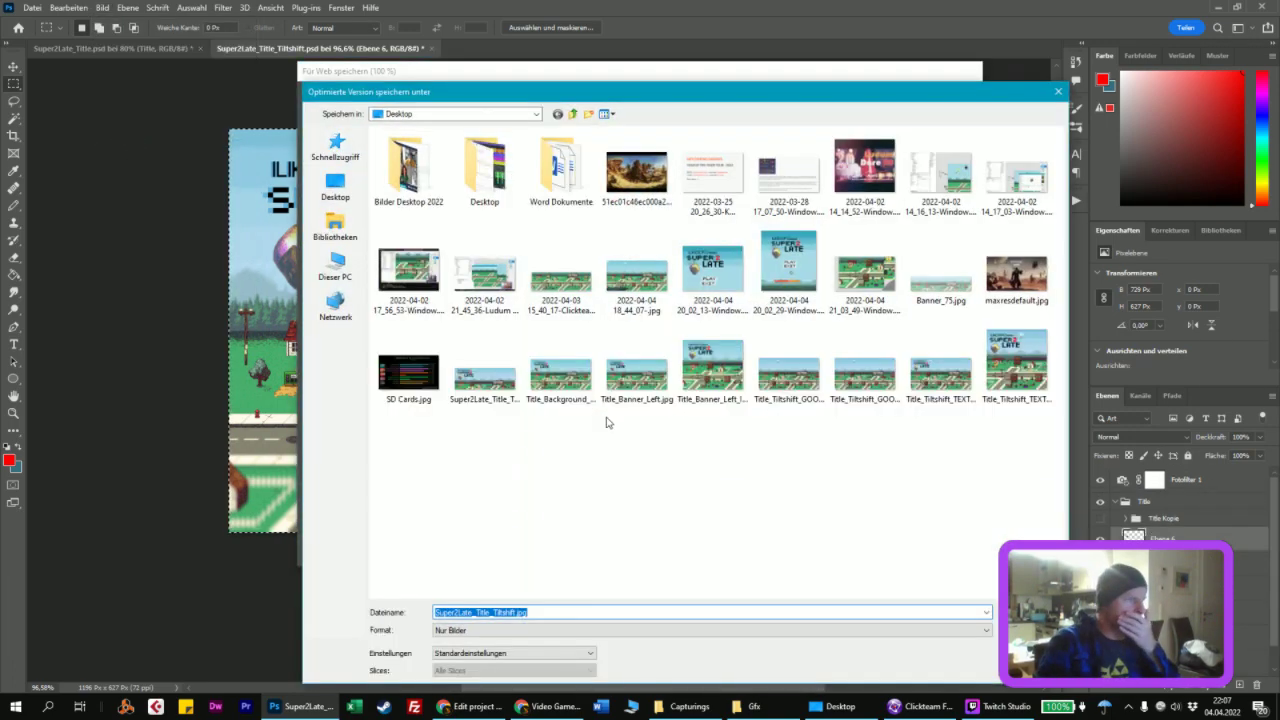
left_click(714, 372)
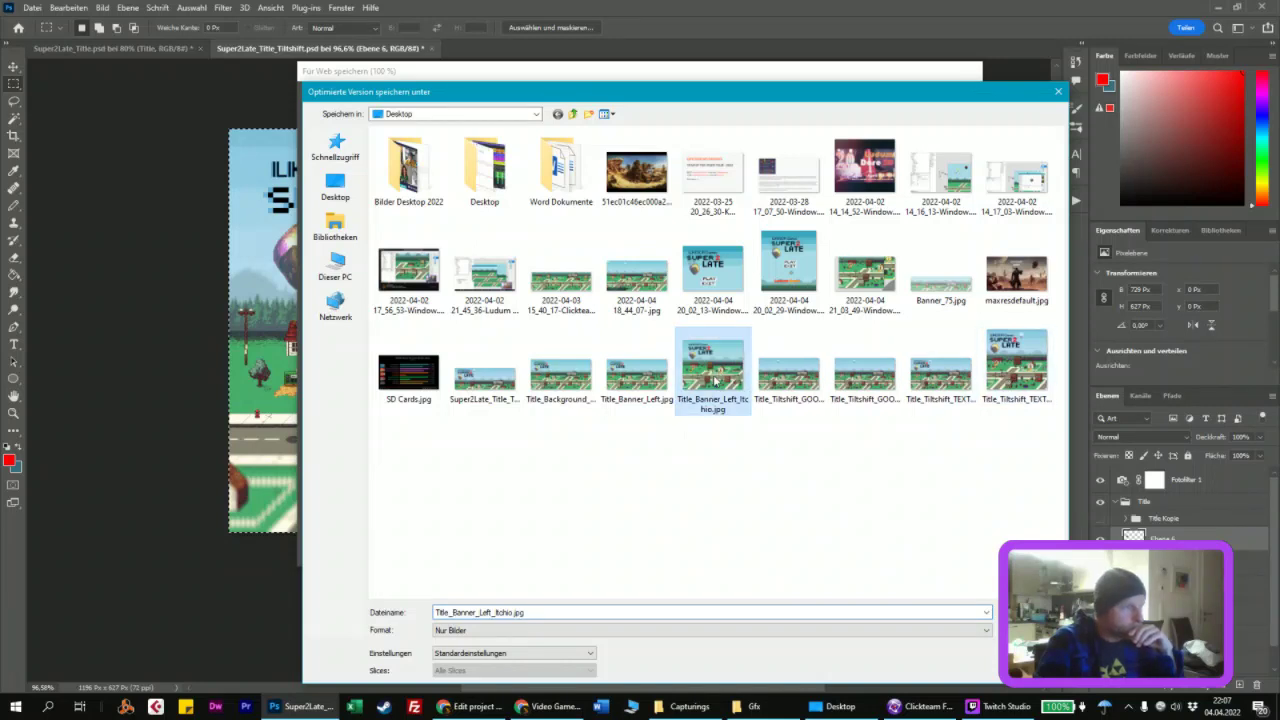
double_click(714, 376)
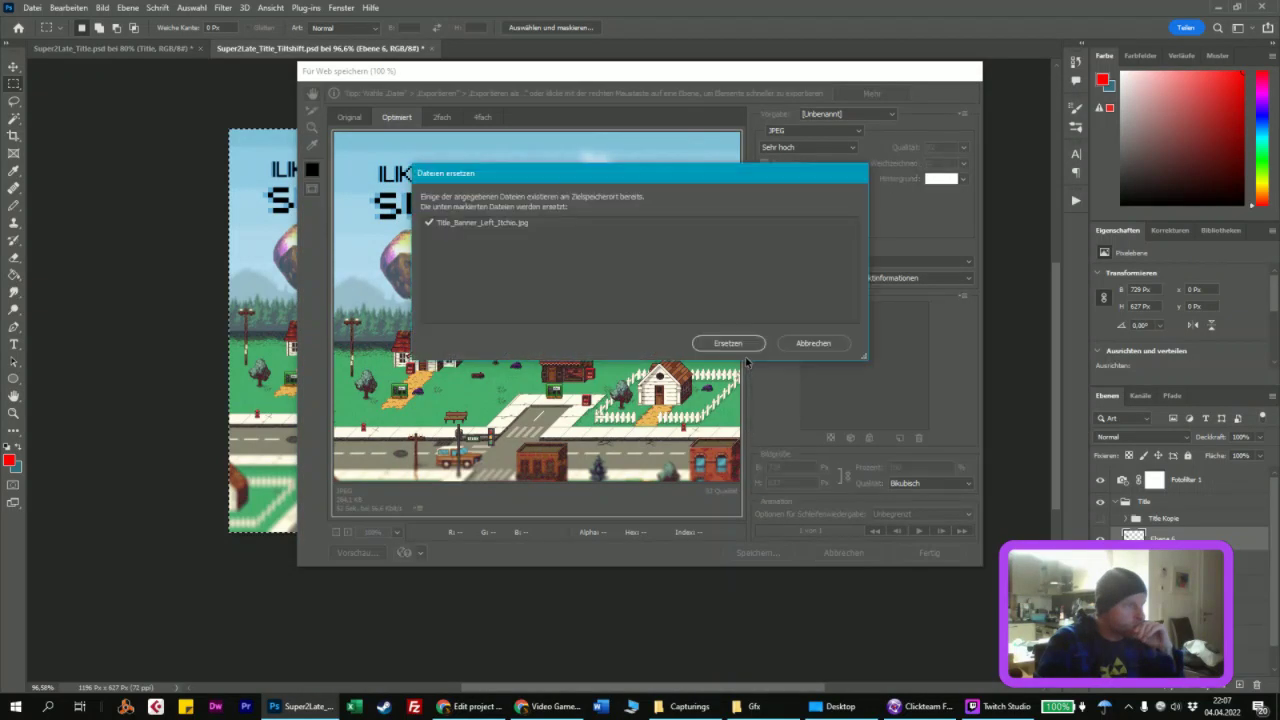
left_click(740, 346)
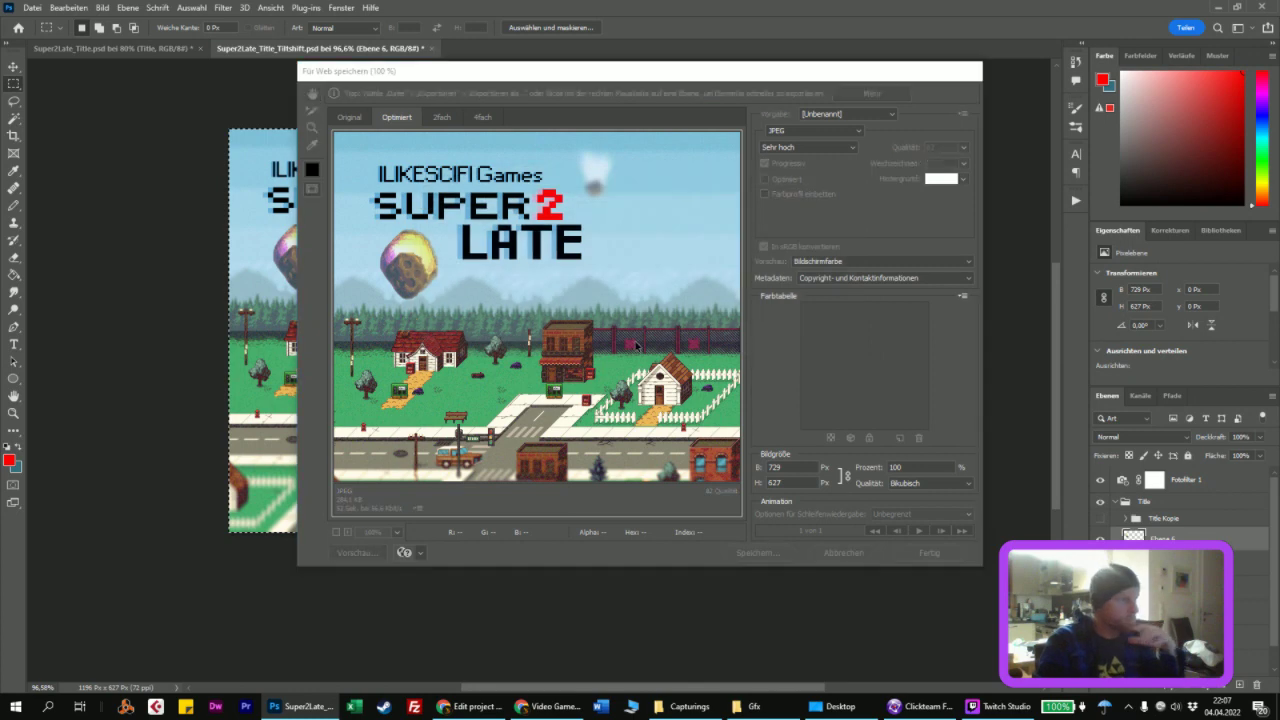
key("ctrl+z")
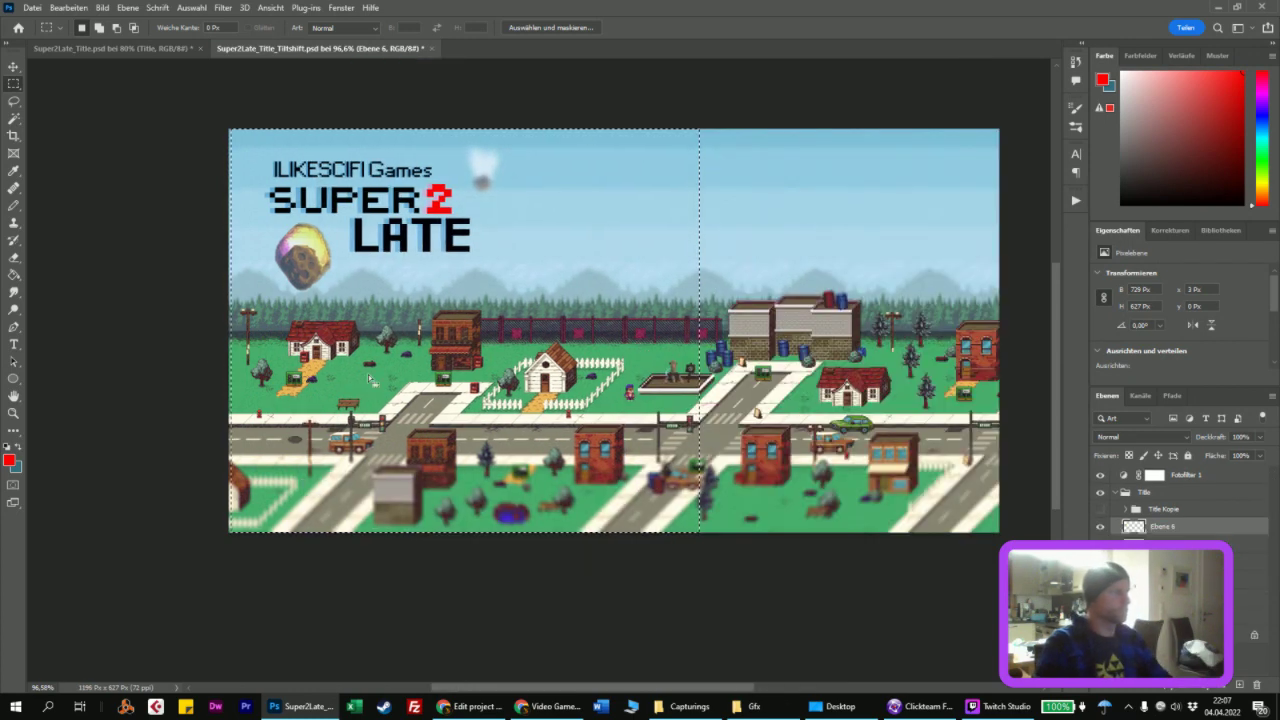
Step: Switch to Chrome, replace the cover image of the itch.io project with Title_Banner_Left_Itchio.jpg, and save the project
left_click(472, 705)
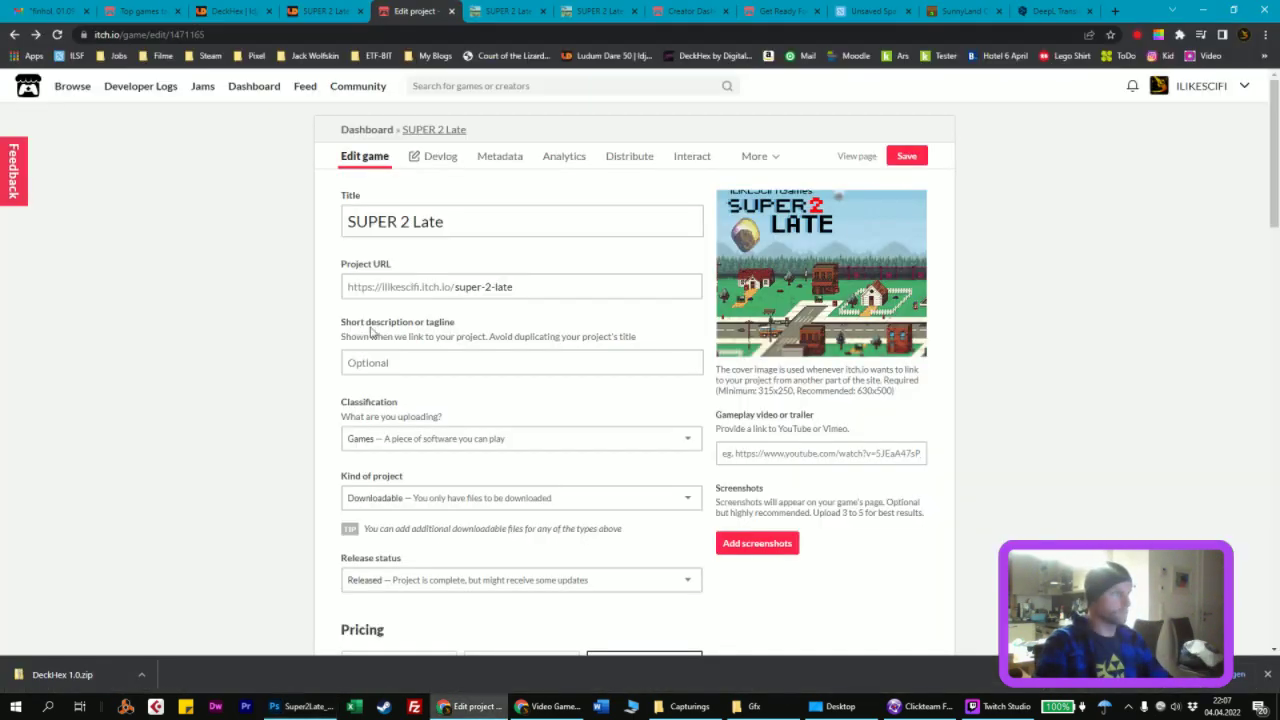
left_click(830, 270)
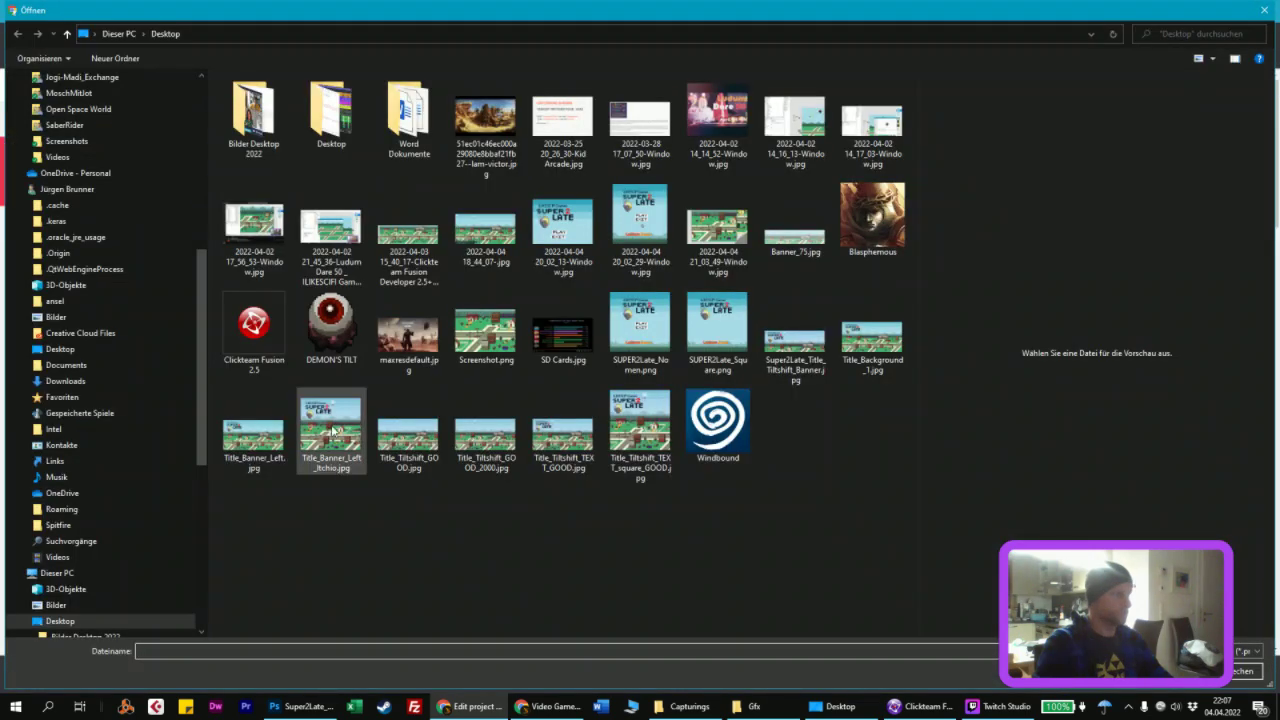
left_click(333, 431)
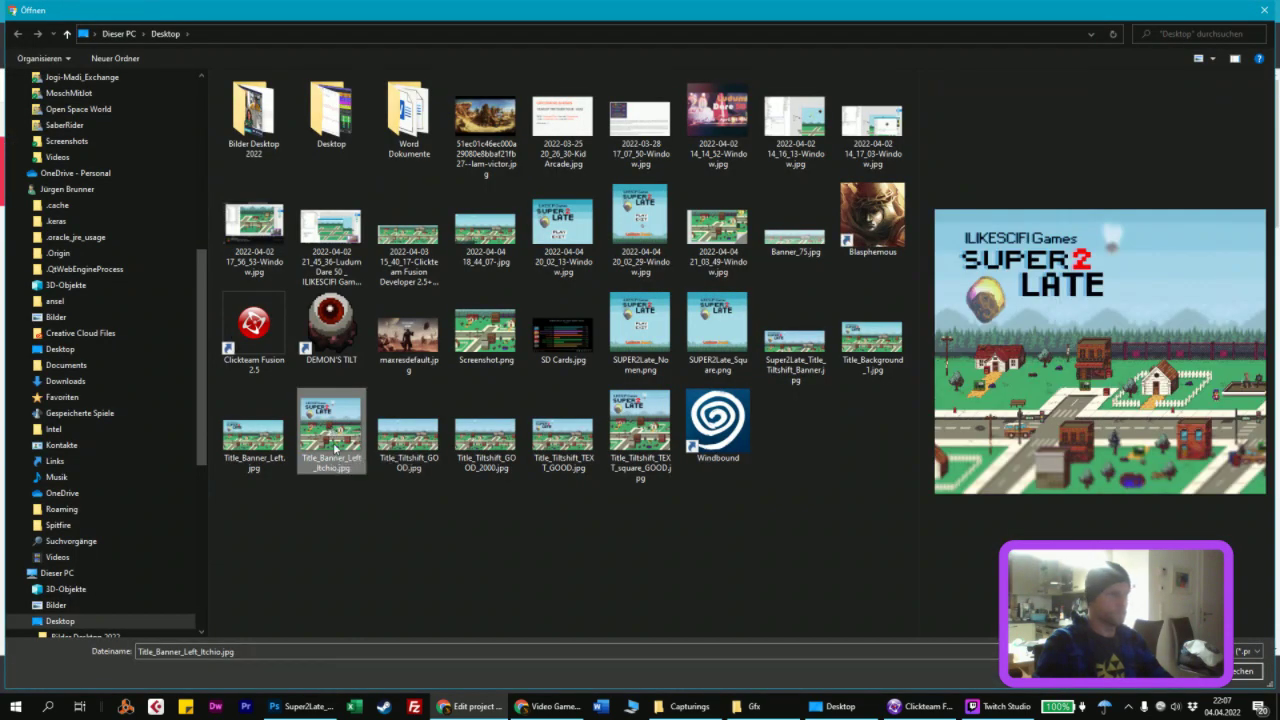
double_click(335, 447)
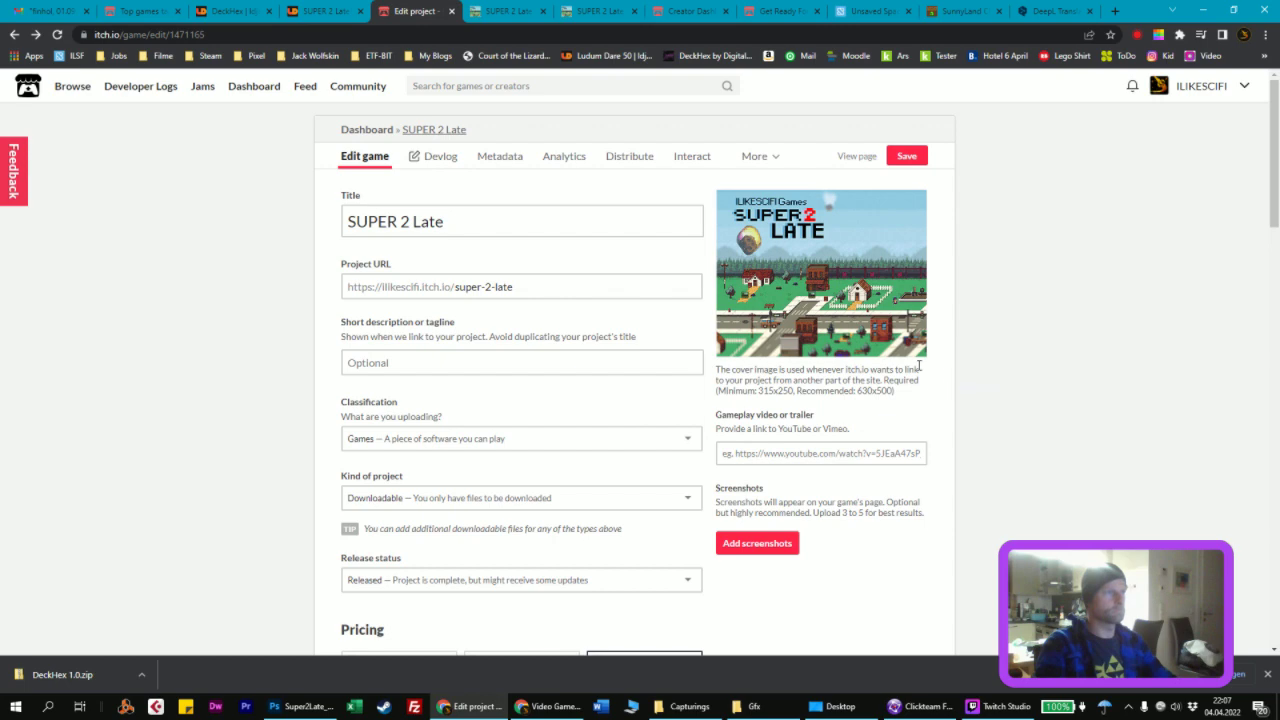
left_click(906, 156)
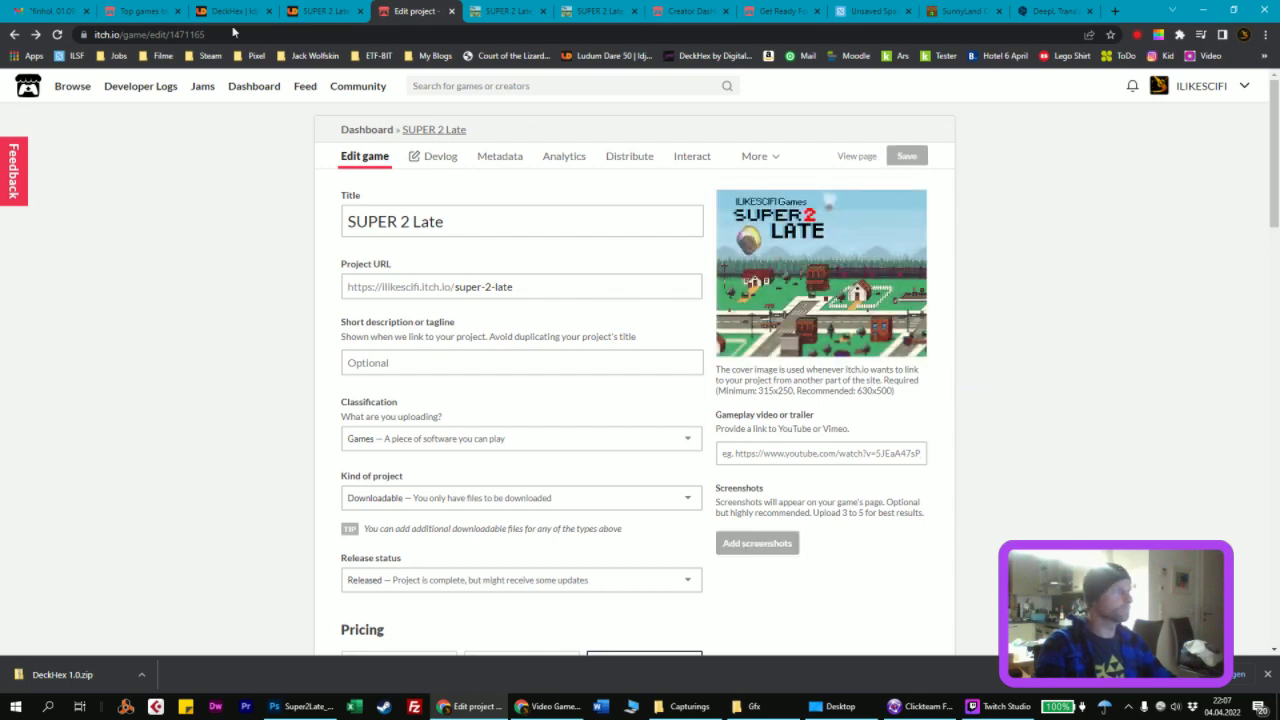
Step: Upload Title_Banner_Left_Itchio.jpg from the Desktop as the new cover image of the Ludum Dare entry
left_click(310, 10)
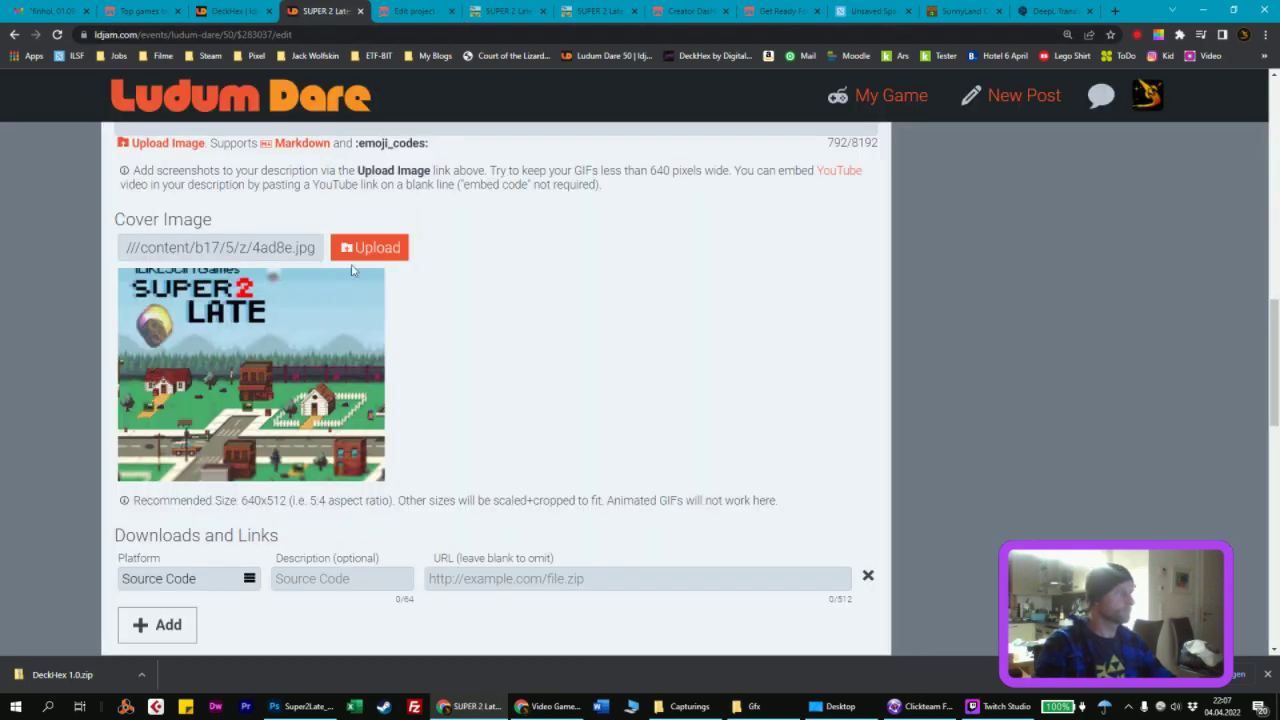
scroll(272, 280, "up", 1)
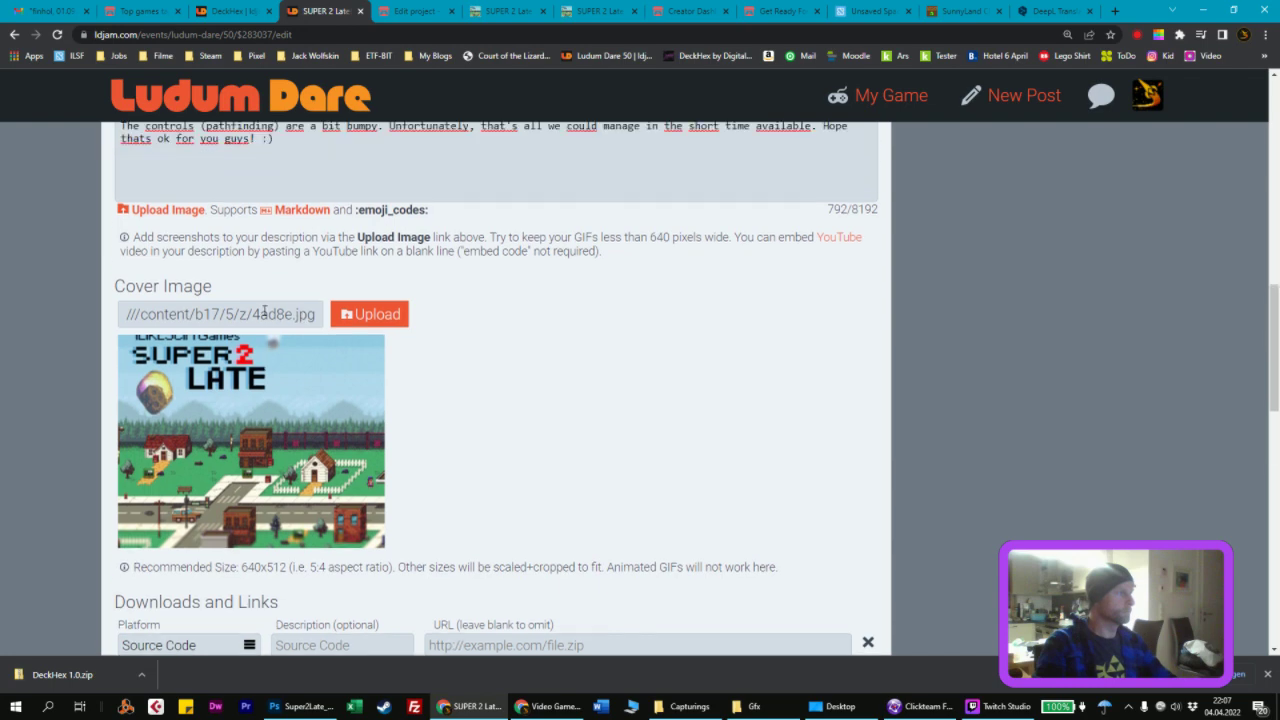
scroll(285, 355, "up", 1)
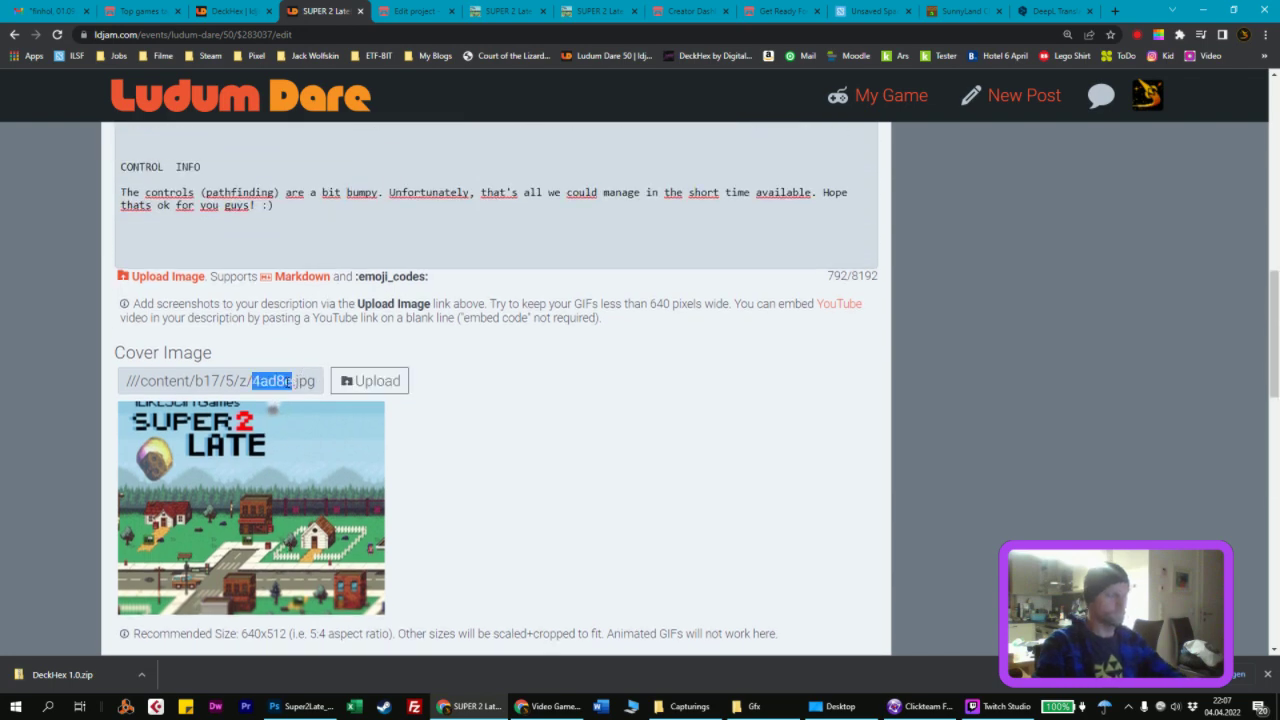
left_click_drag(270, 396, 600, 434)
left_click(466, 408)
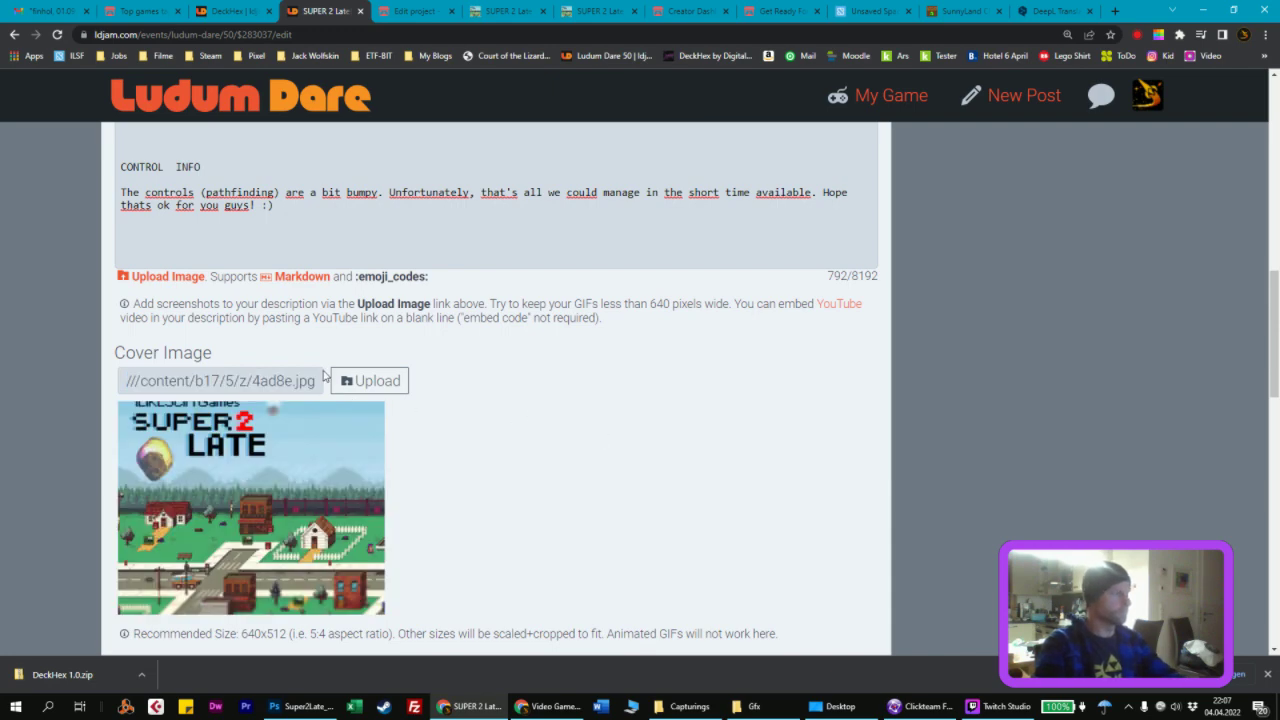
left_click(368, 380)
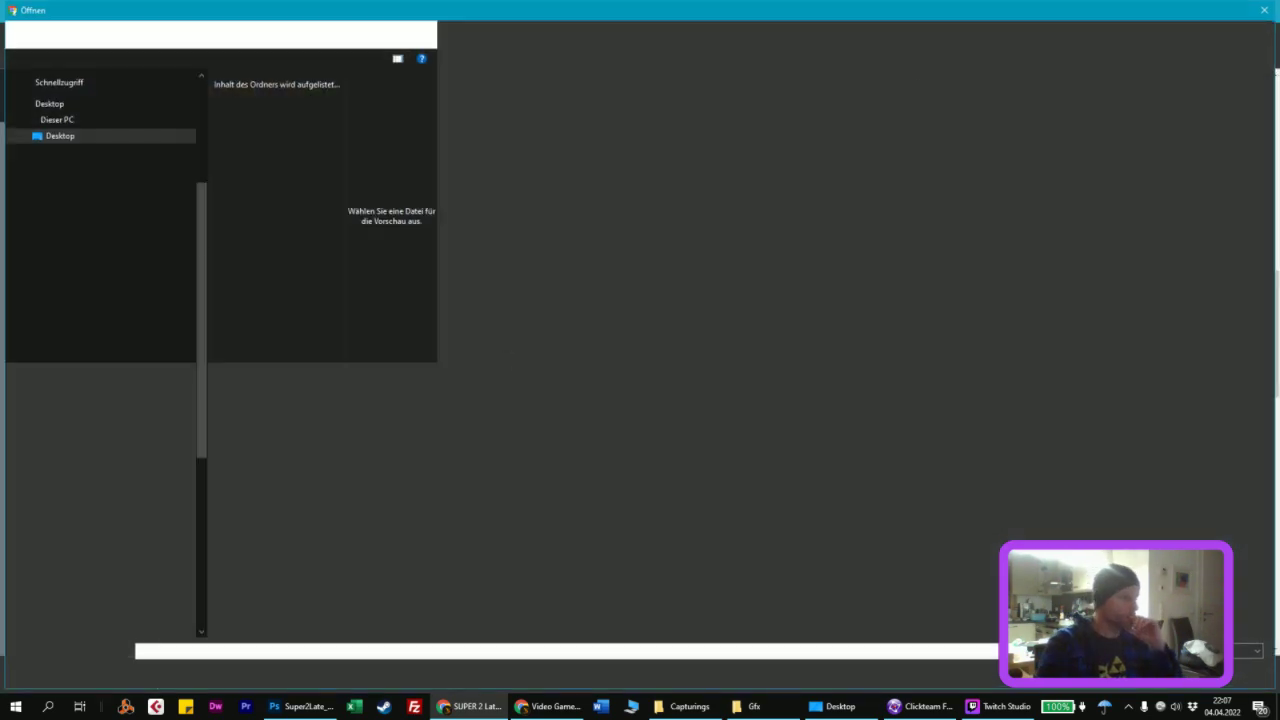
scroll(559, 436, "down", 1)
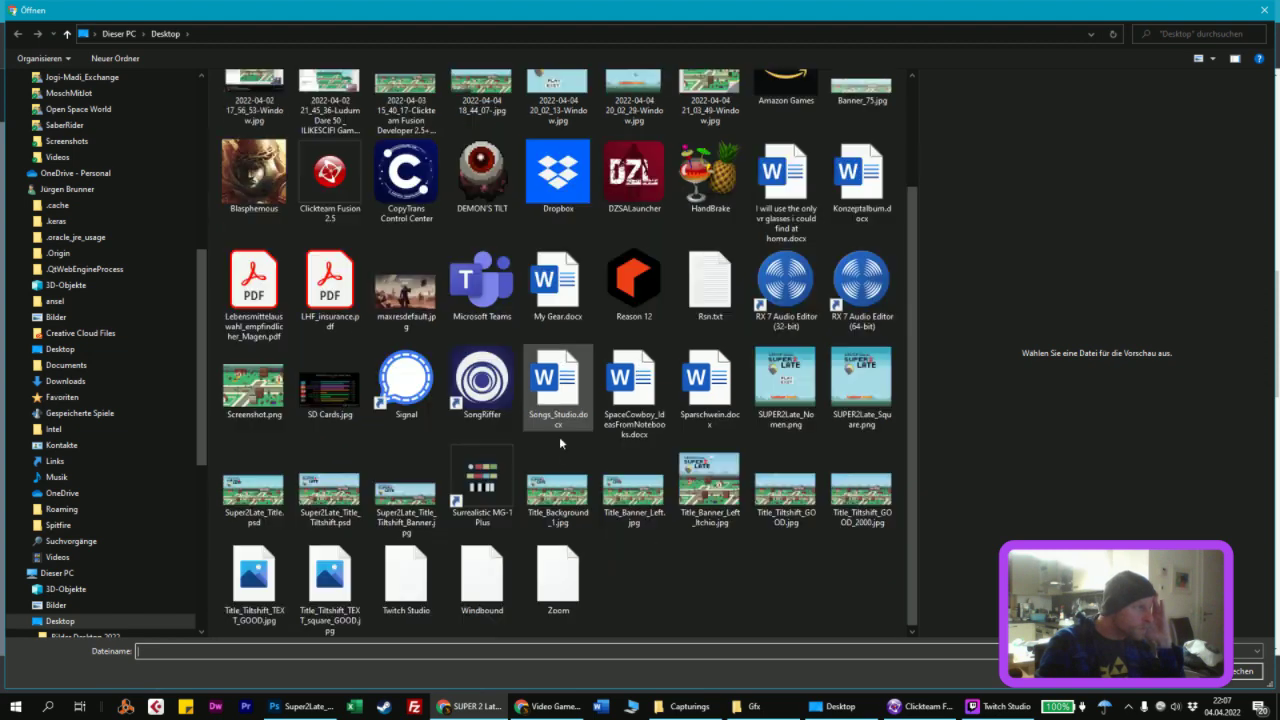
left_click(355, 588)
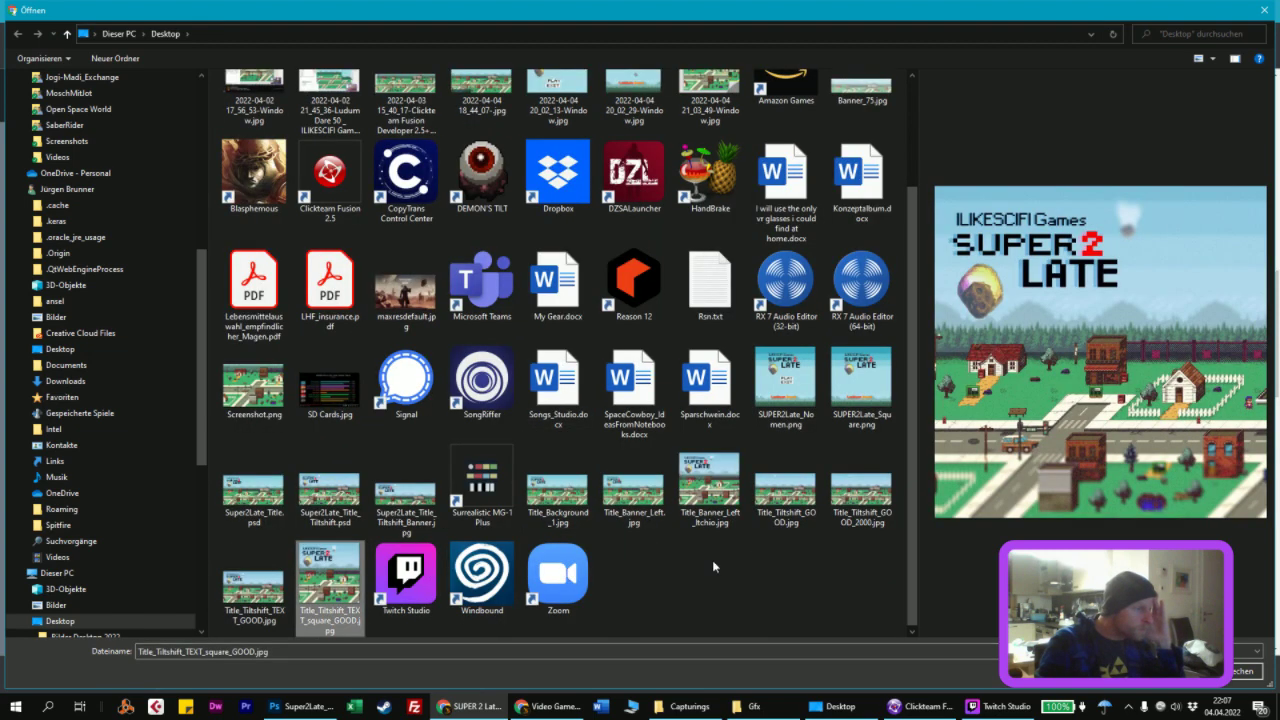
left_click(712, 503)
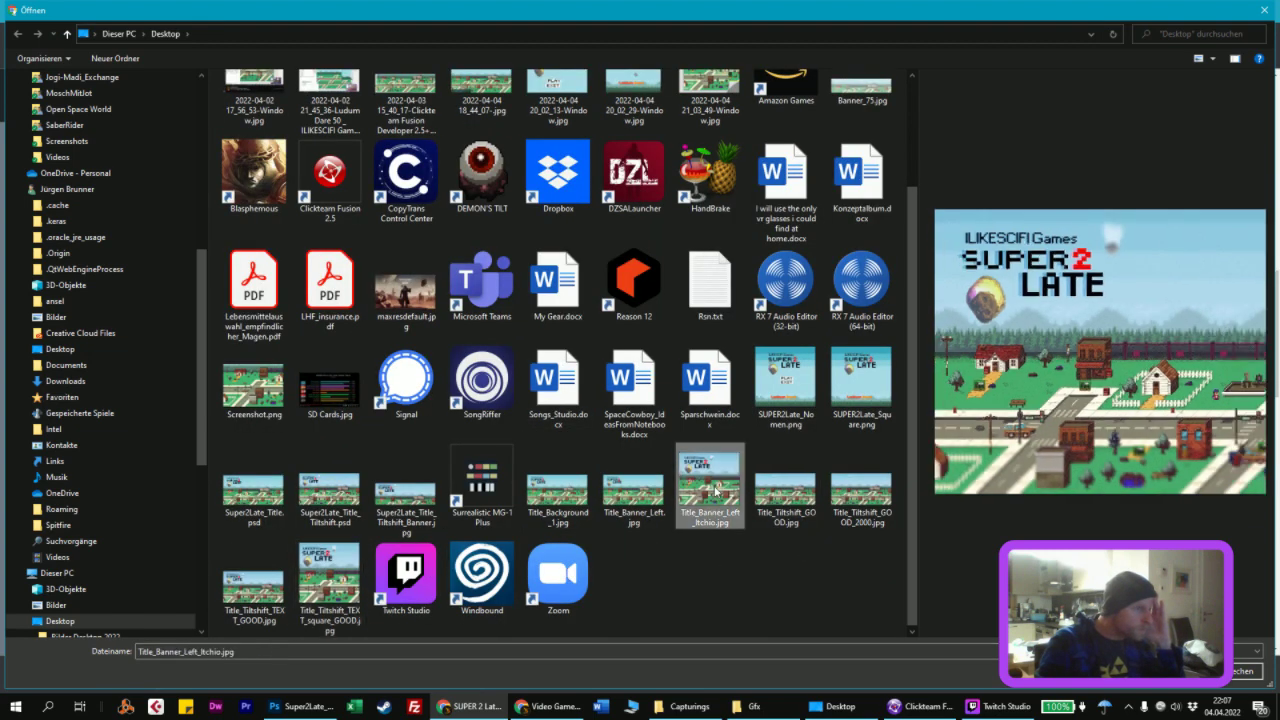
double_click(716, 489)
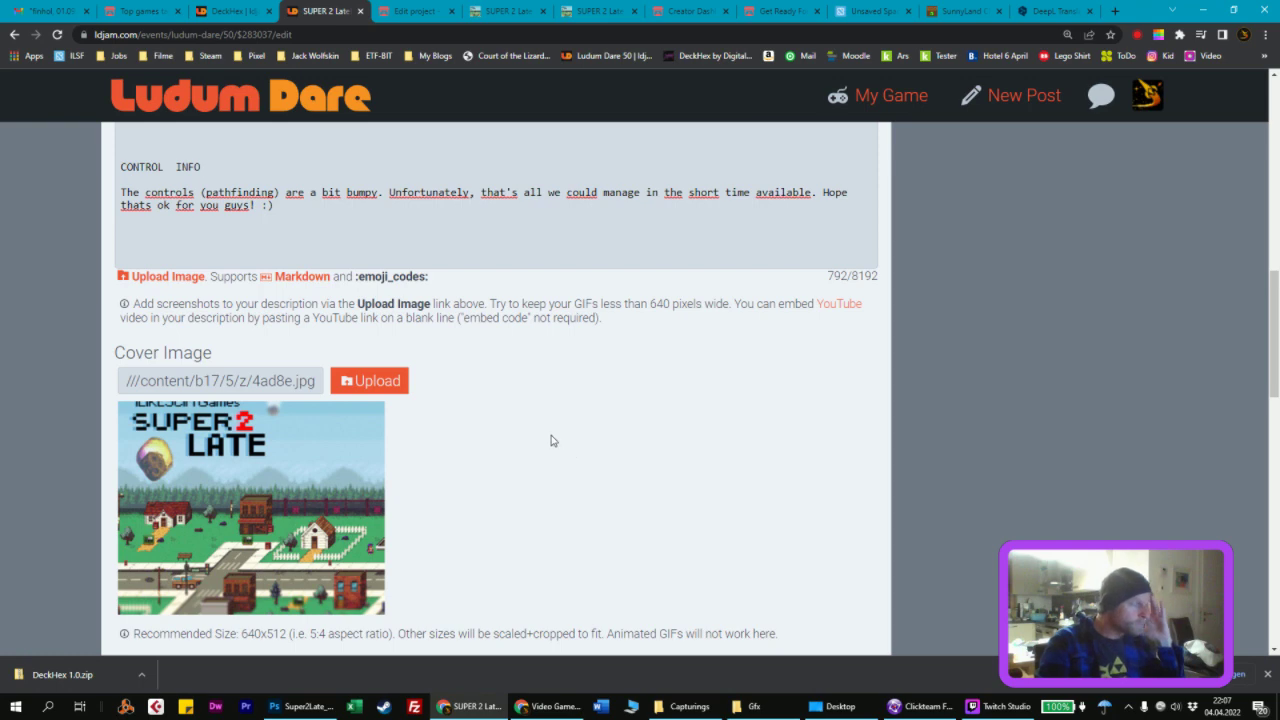
Step: Check all seven statements in the entry's Submission Checklist and choose Jam as the event
scroll(552, 440, "down", 1)
scroll(563, 429, "down", 4)
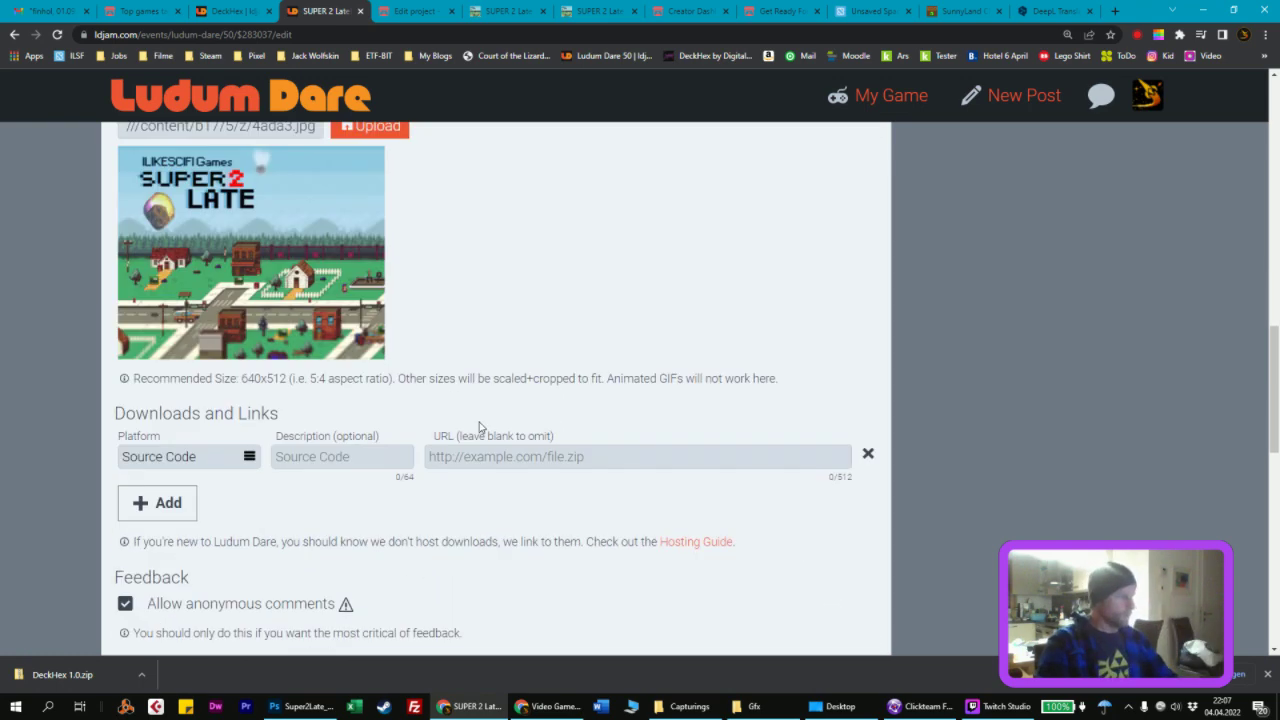
scroll(504, 455, "down", 3)
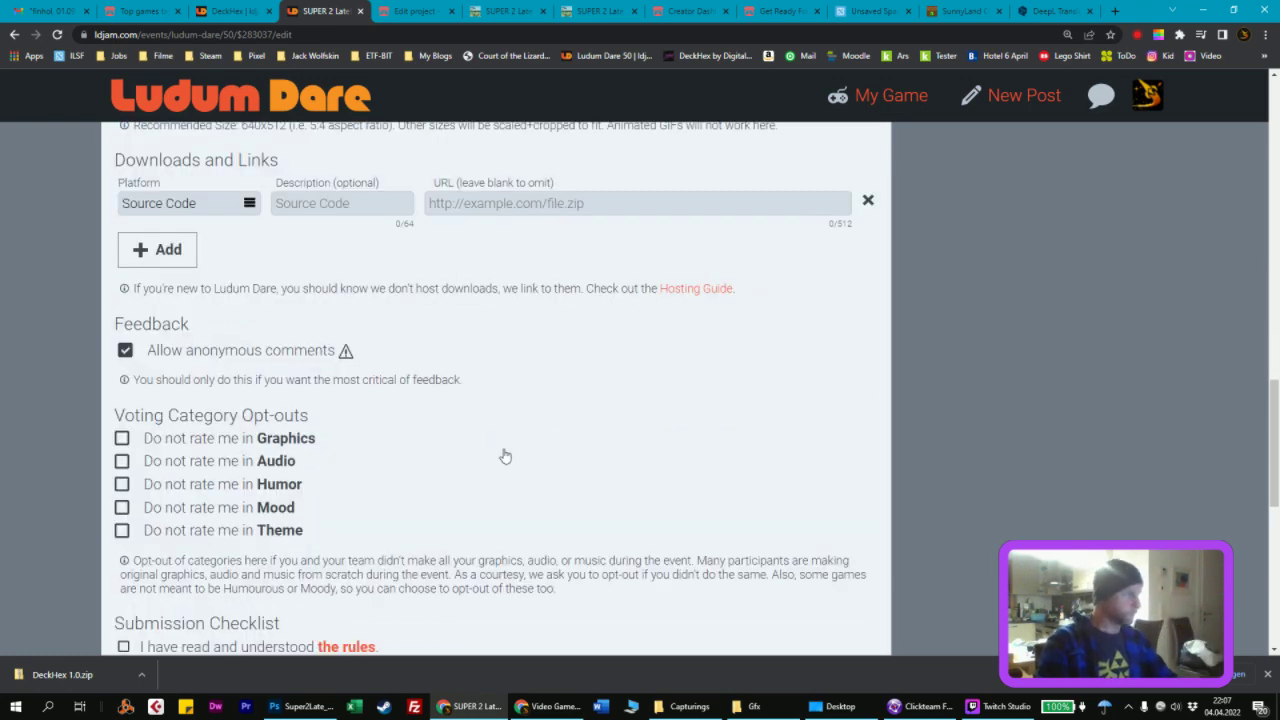
scroll(486, 386, "down", 2)
scroll(500, 363, "down", 1)
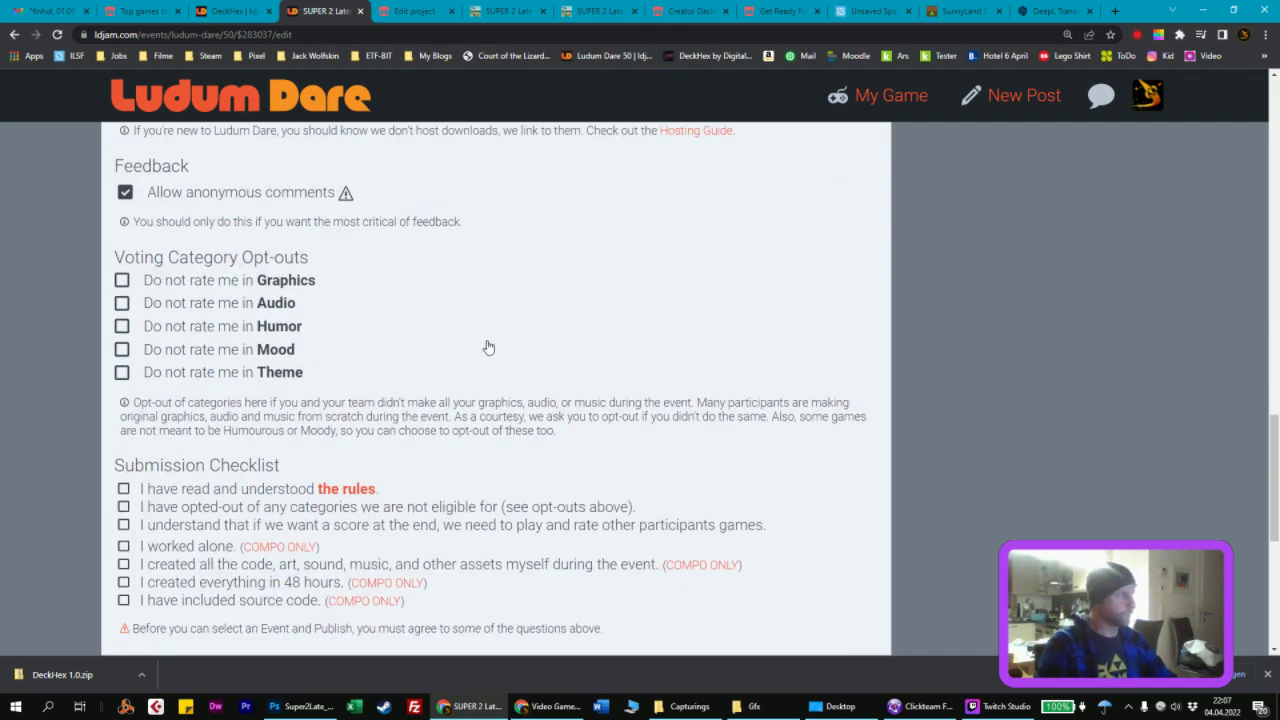
scroll(486, 346, "down", 4)
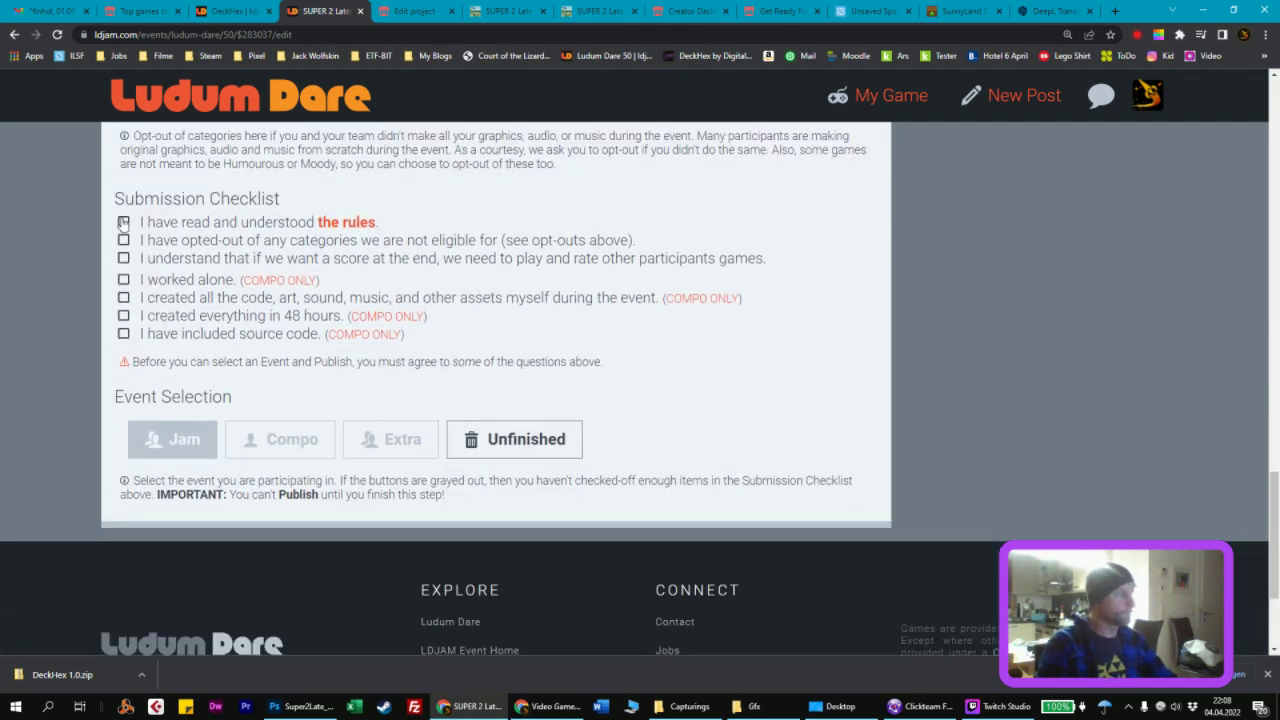
left_click(124, 242)
left_click(124, 259)
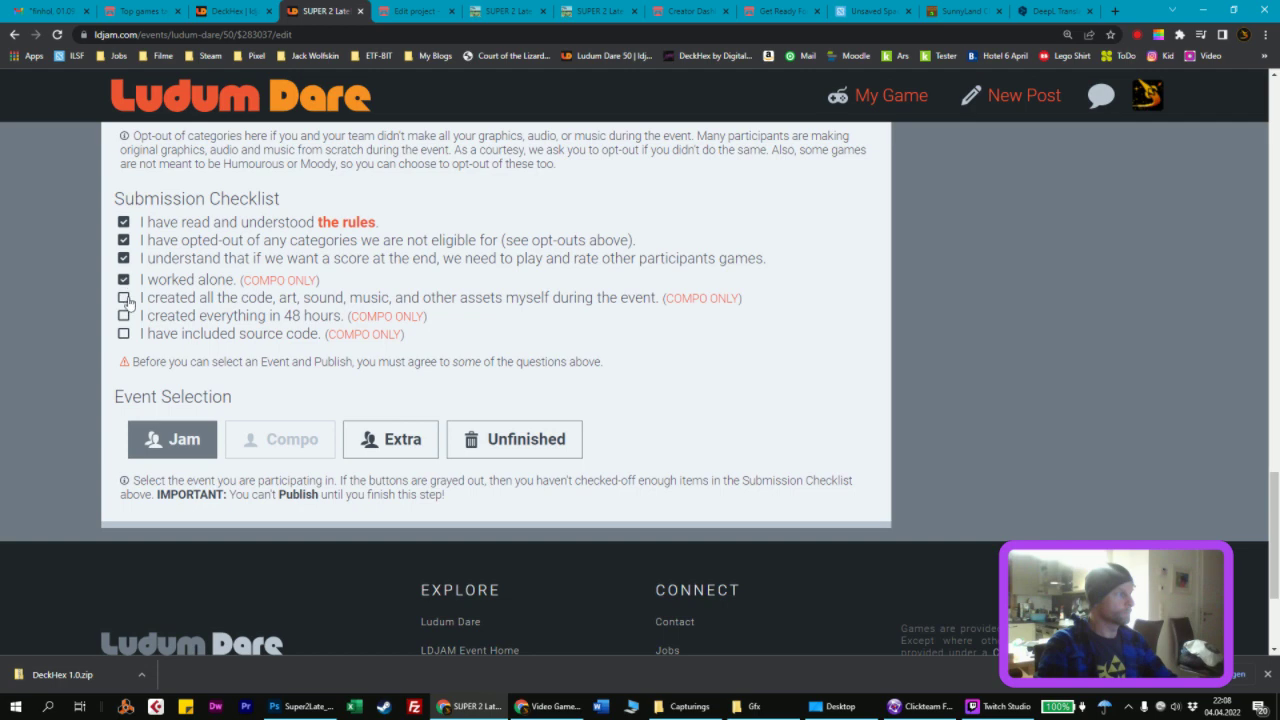
left_click(124, 334)
left_click(172, 441)
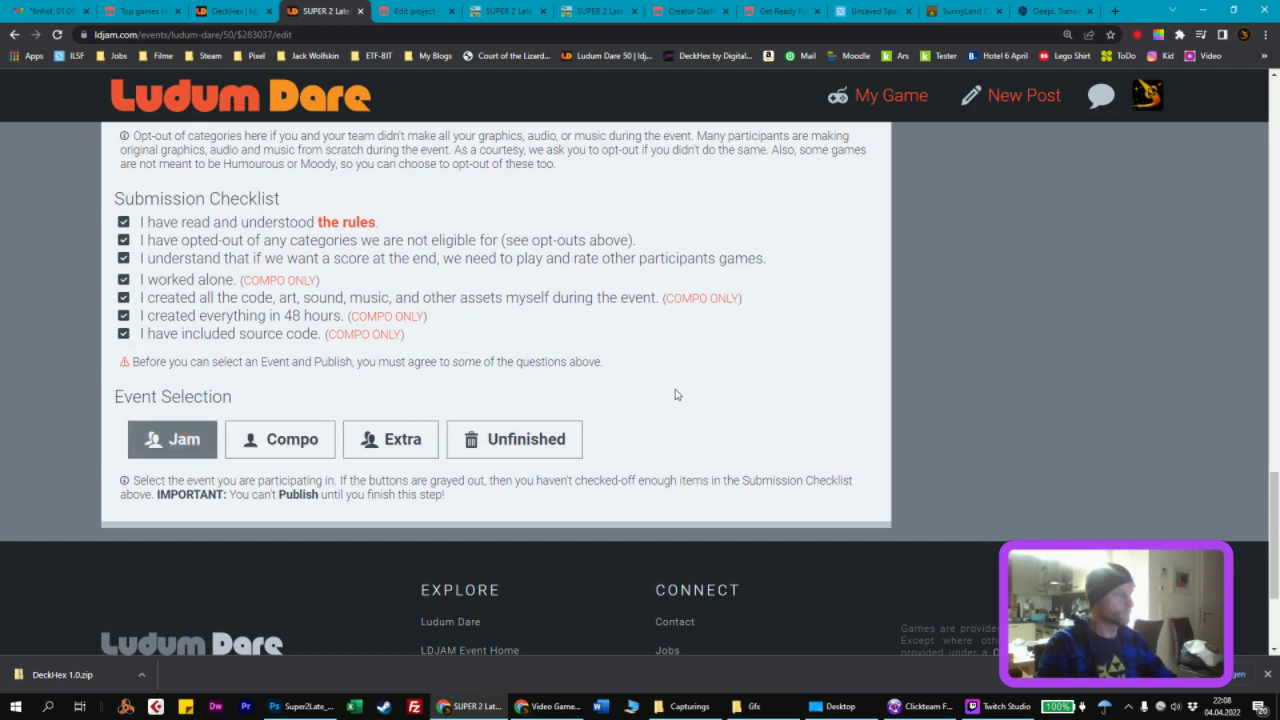
Step: Save the SUPER 2 Late entry on Ludum Dare and reload its edit page
scroll(634, 402, "up", 20)
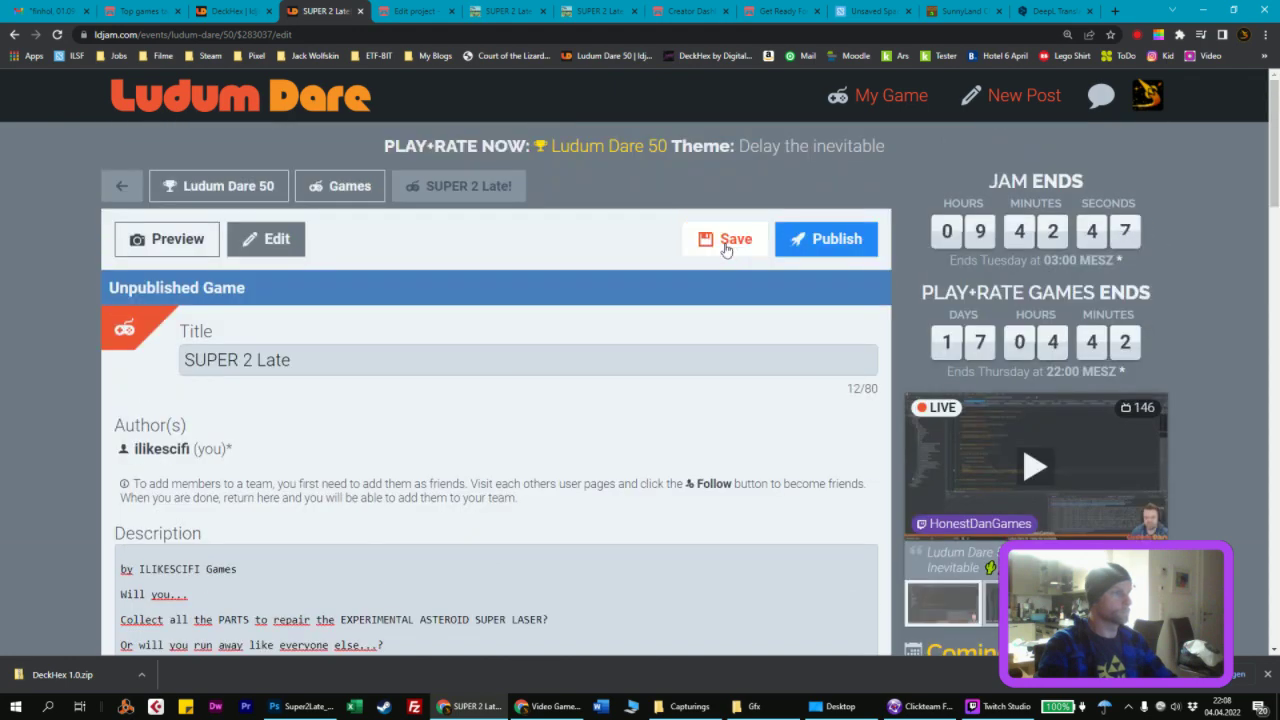
left_click(727, 240)
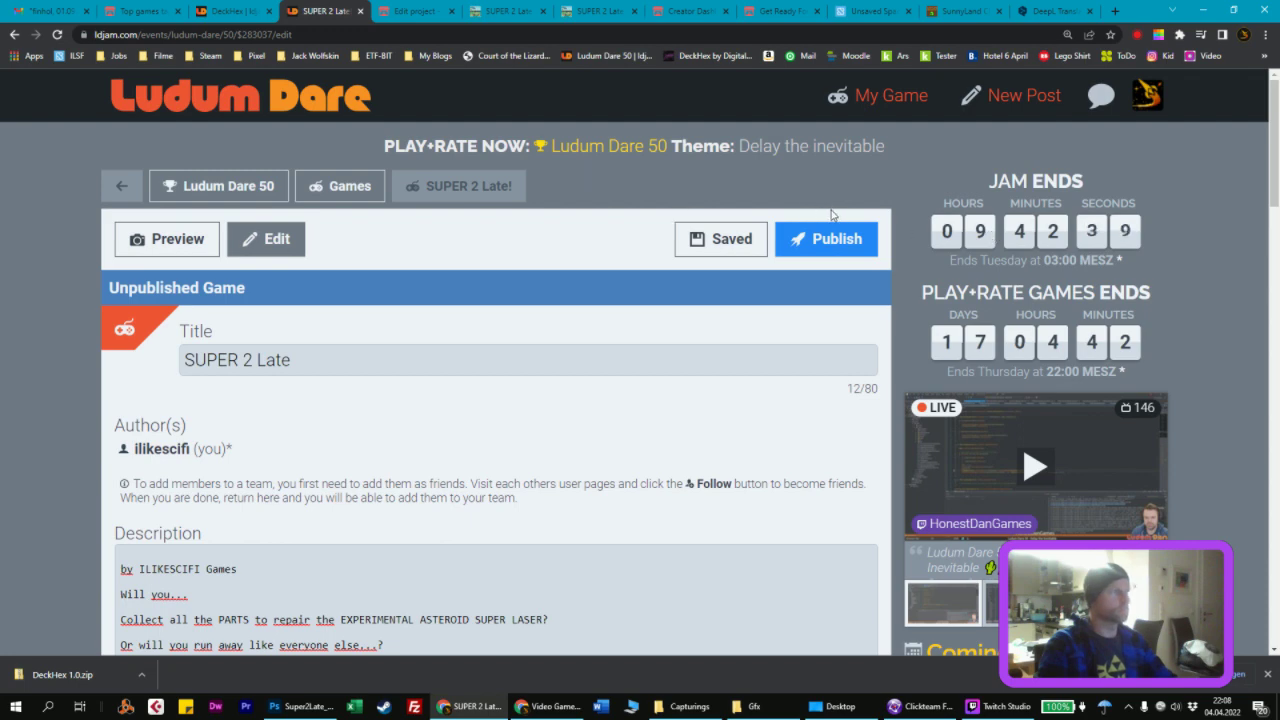
left_click(229, 10)
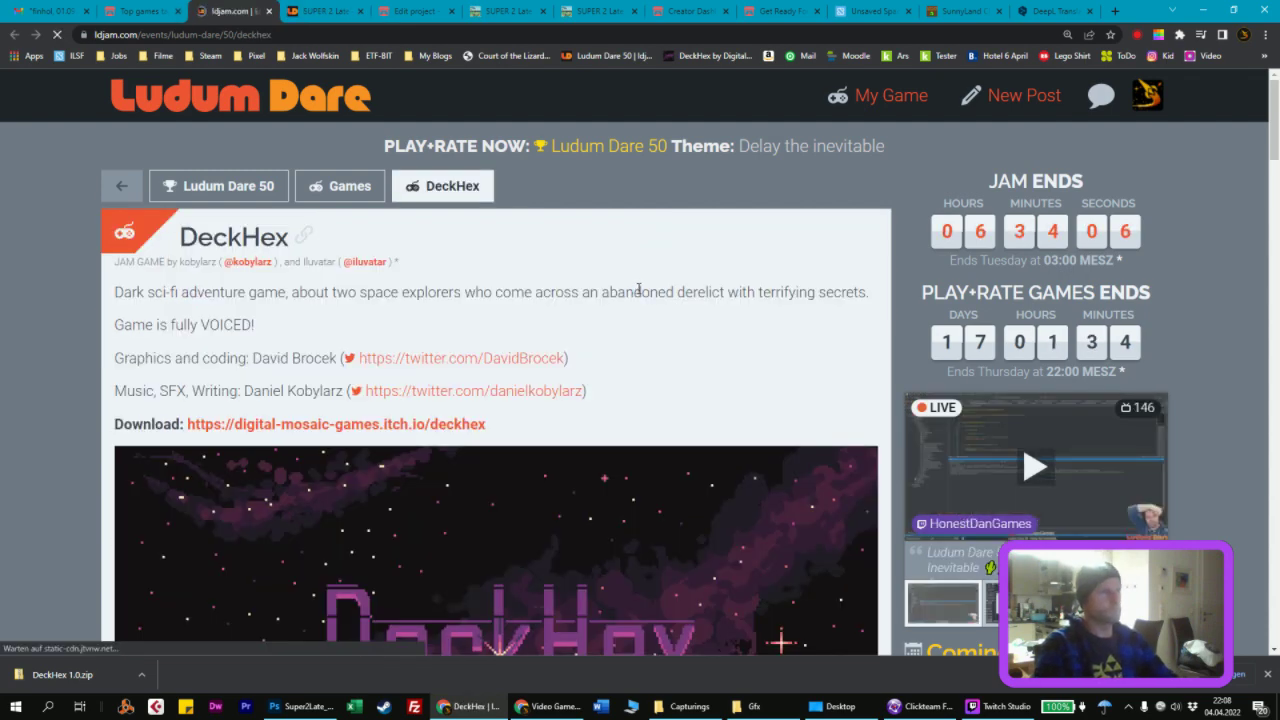
key("ctrl+Tab")
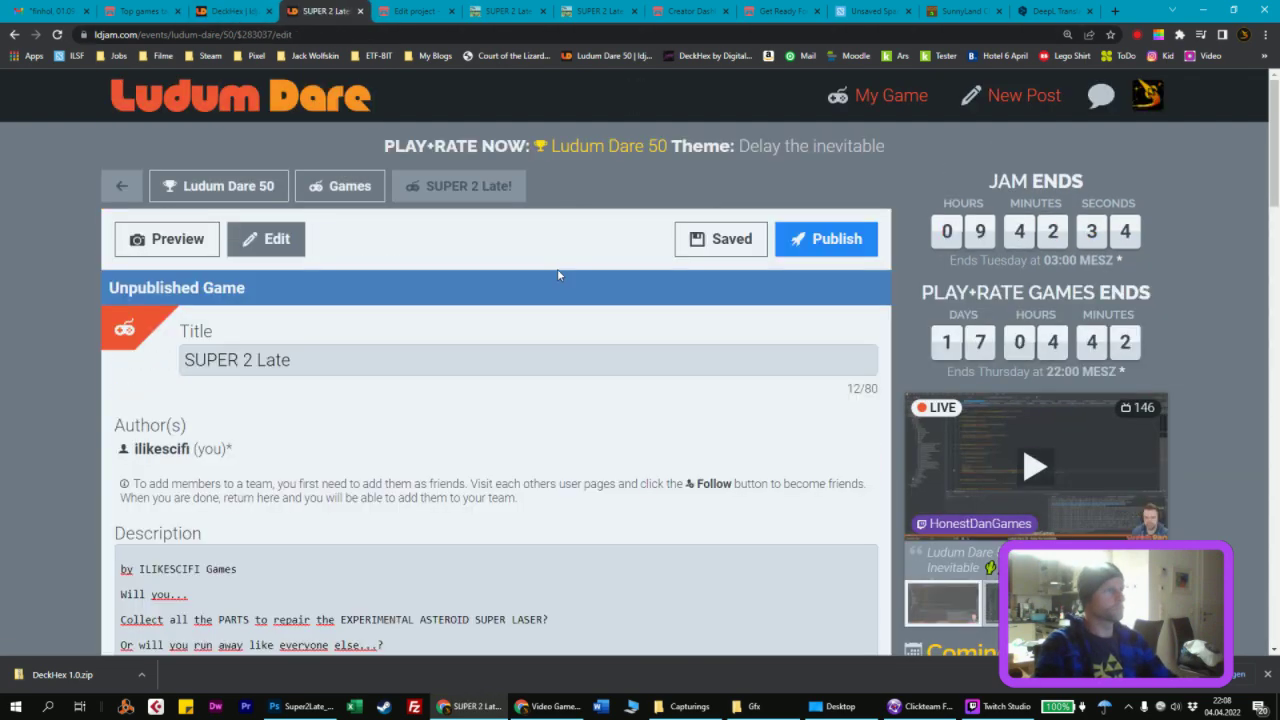
key("F5")
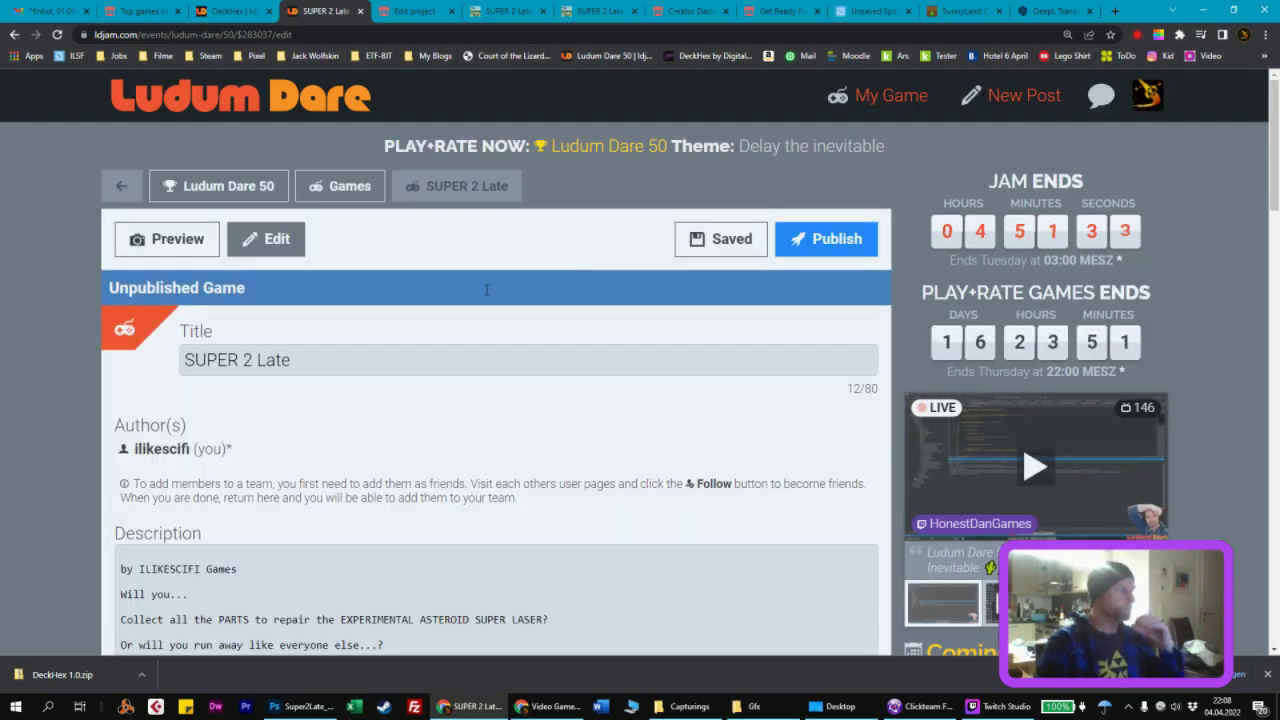
Step: Preview the SUPER 2 Late entry and check its title image, how-to-play text, credits and control info
scroll(640, 220, "down", 1)
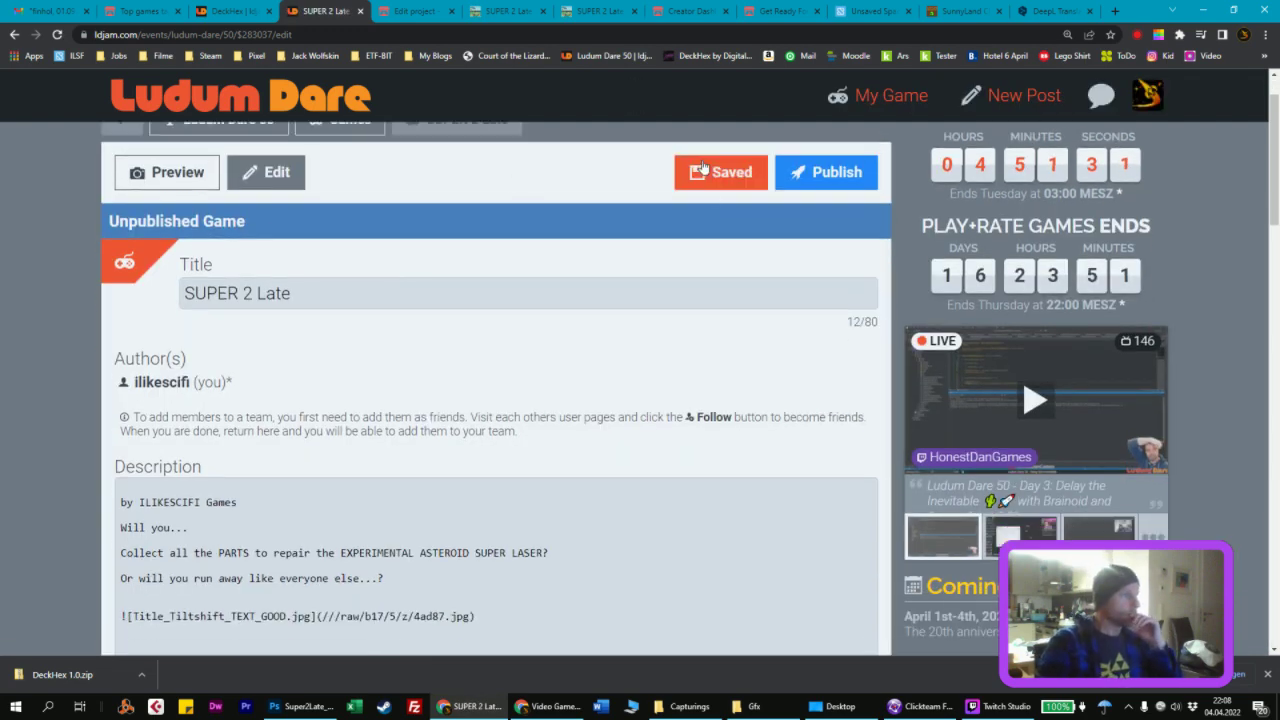
left_click(208, 185)
scroll(431, 282, "down", 7)
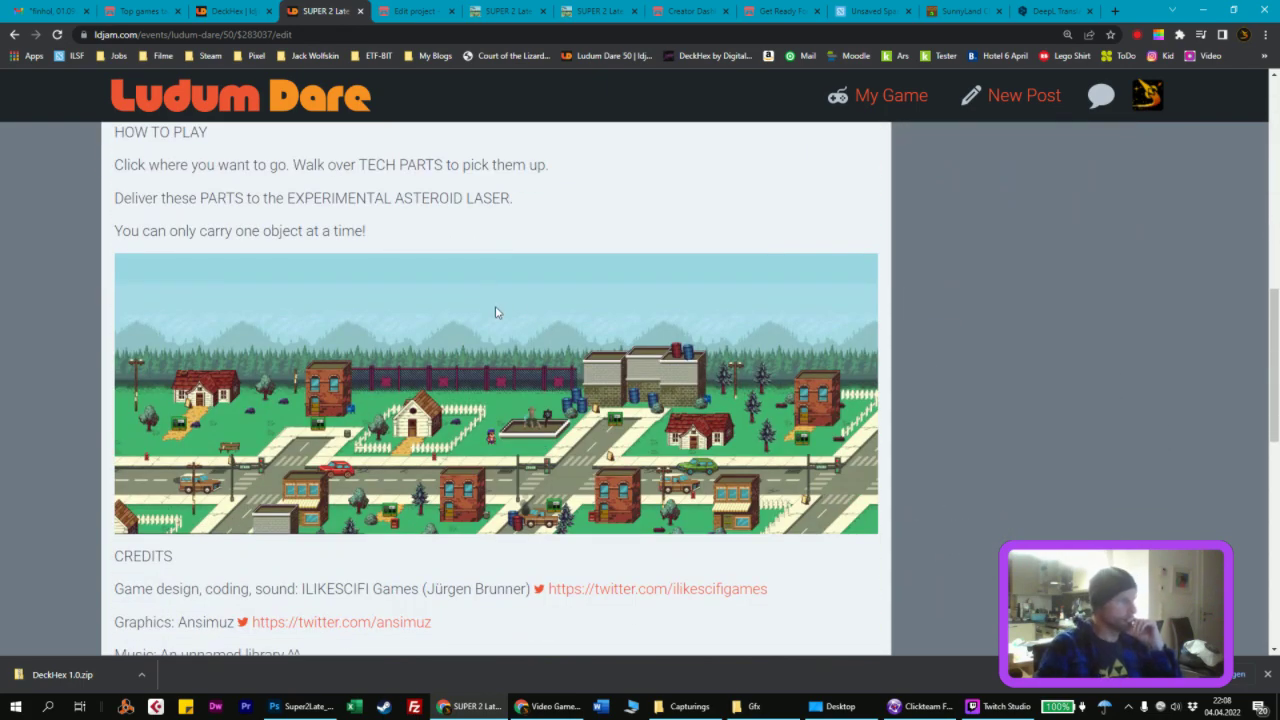
scroll(510, 308, "down", 5)
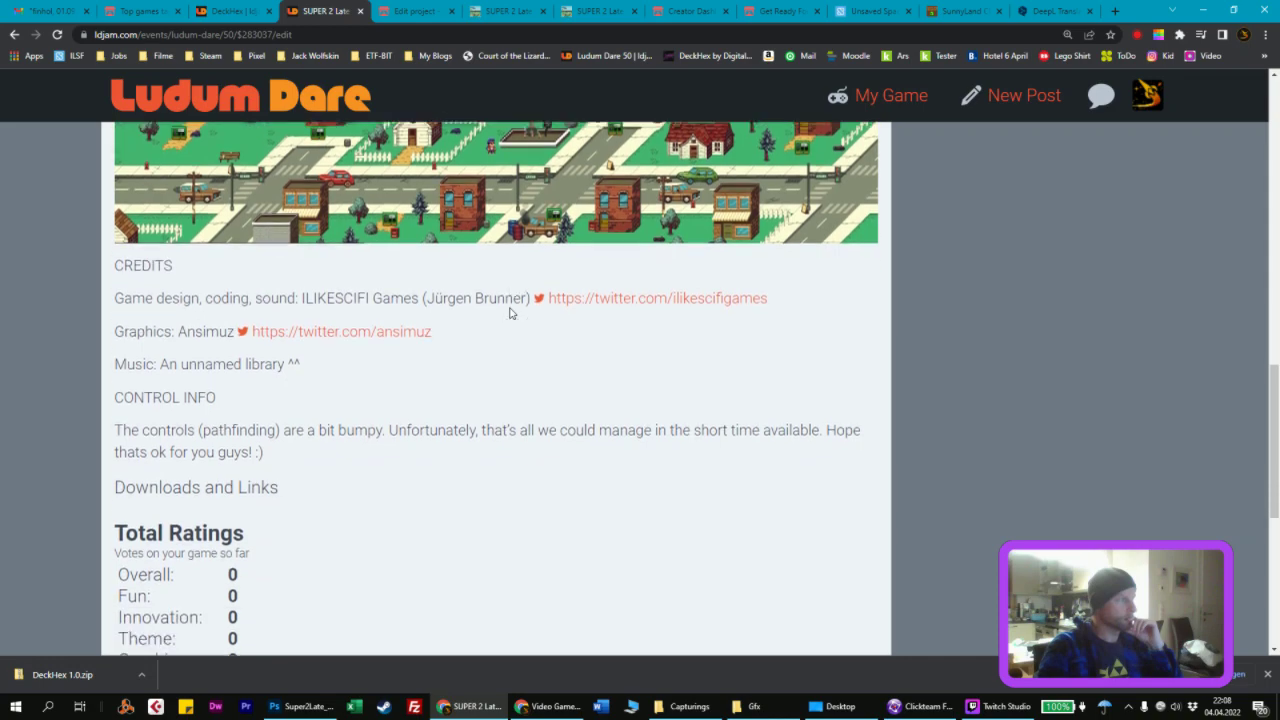
scroll(477, 331, "down", 3)
scroll(449, 349, "up", 7)
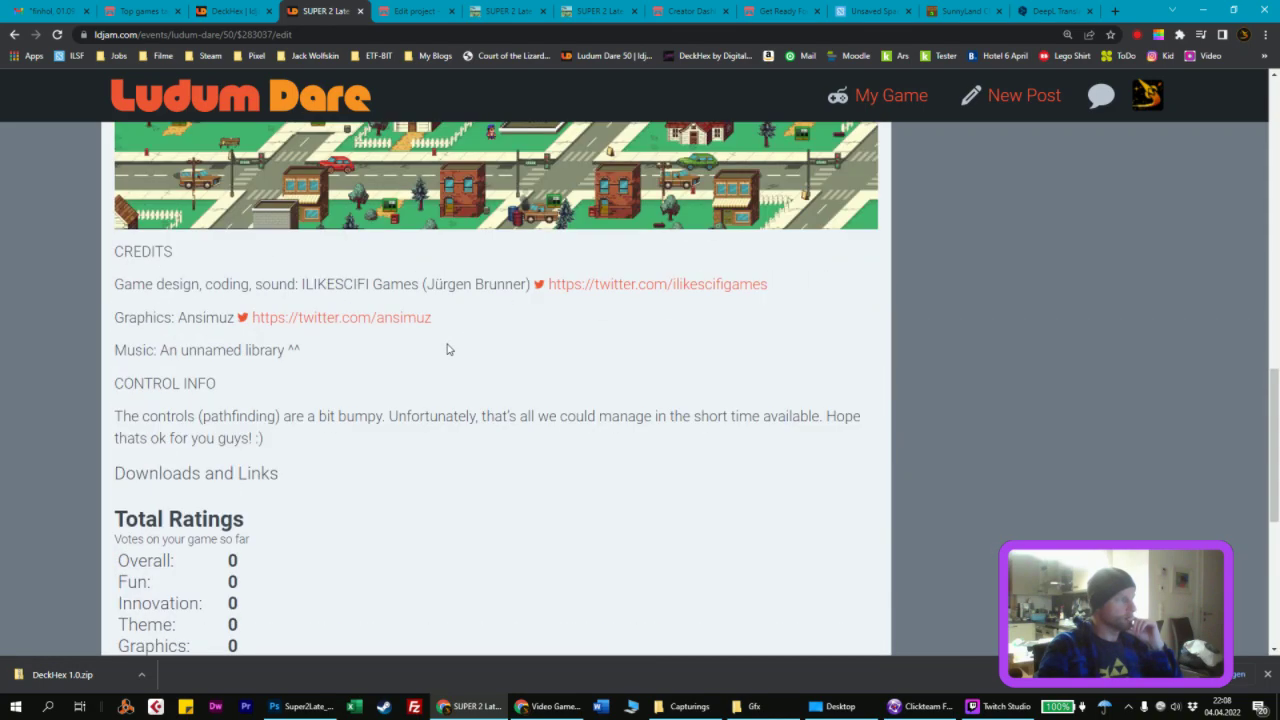
scroll(448, 349, "up", 8)
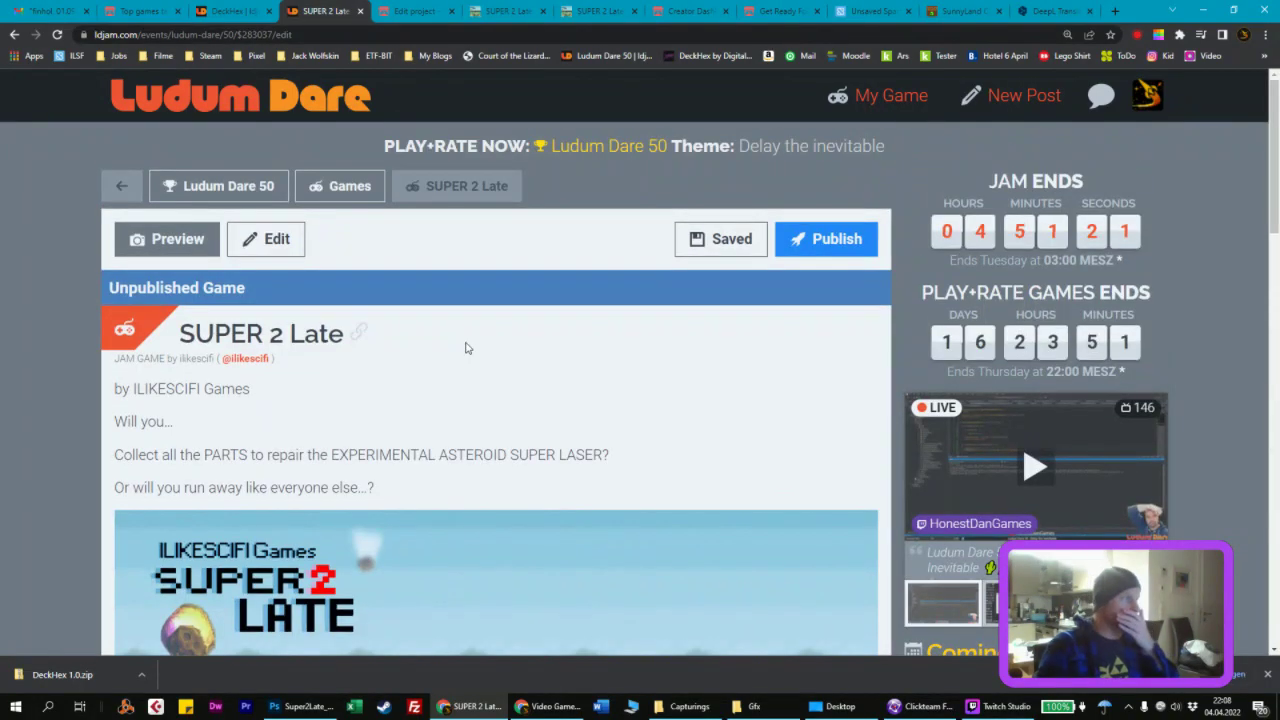
scroll(445, 185, "down", 1)
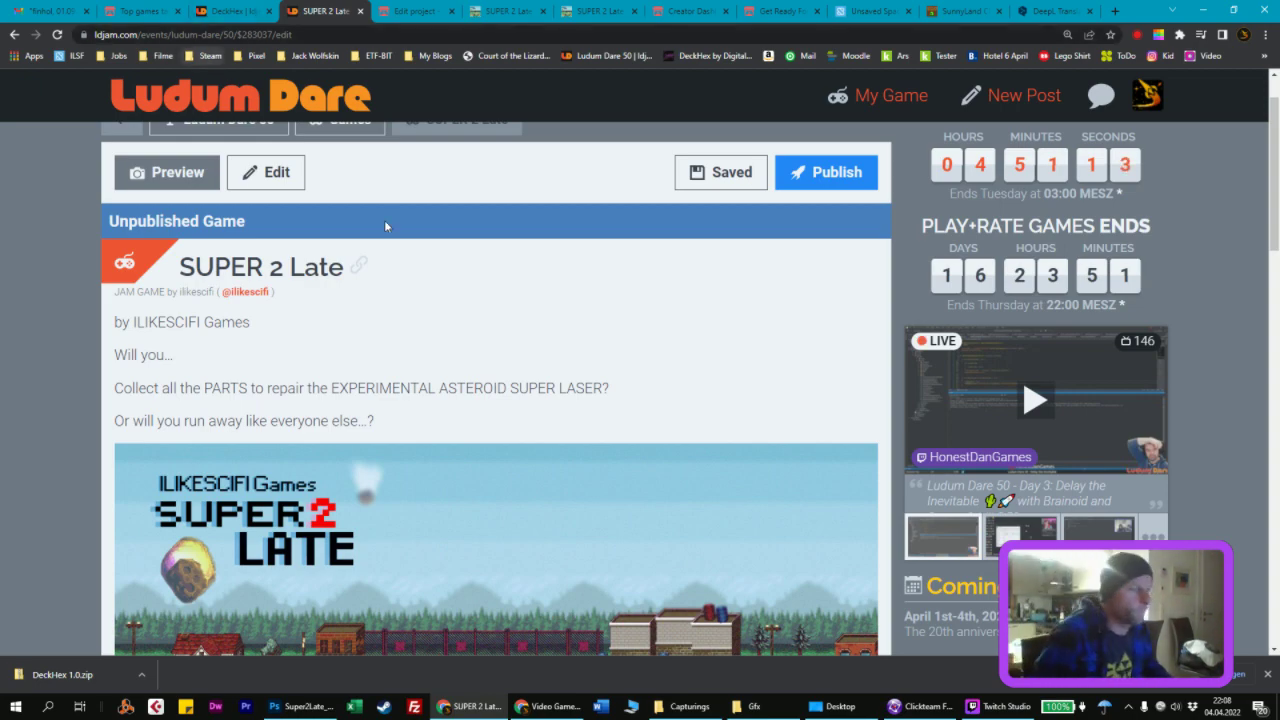
Step: Check the Town frame in Clickteam Fusion, switch to Photoshop, open the recent file Collider.png and choose the Eraser tool
left_click(918, 706)
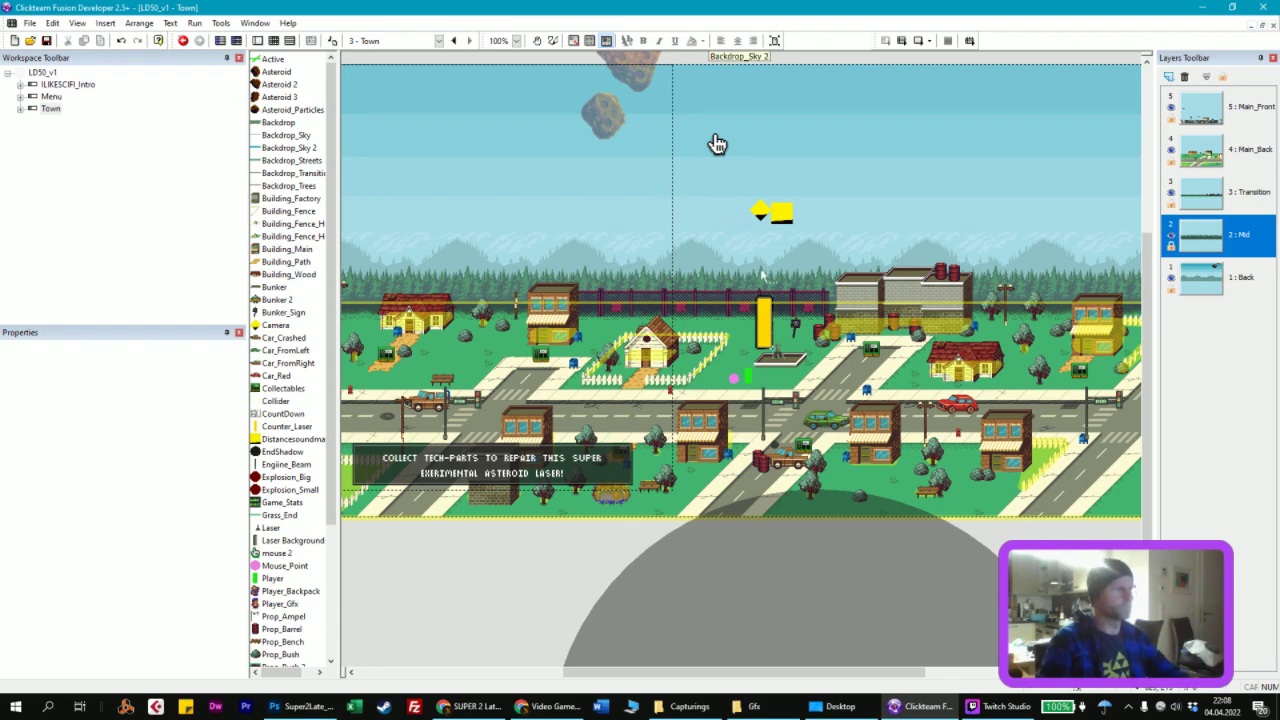
left_click_drag(715, 144, 832, 110)
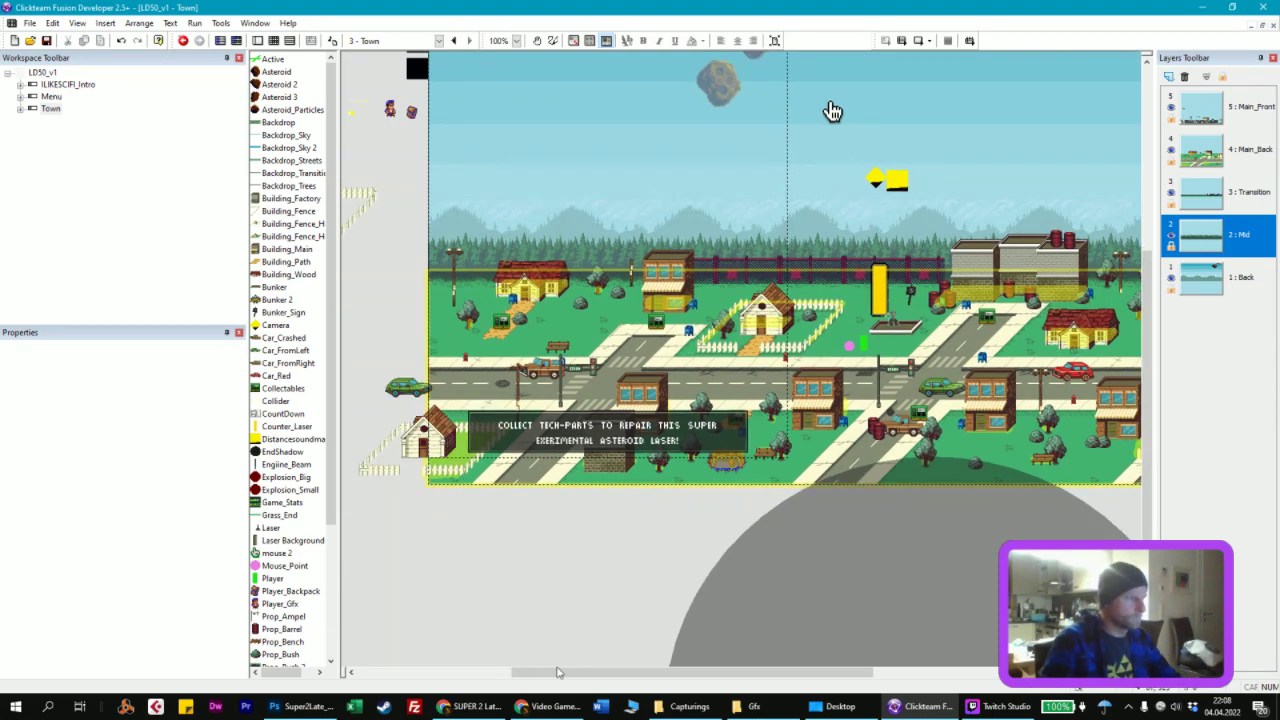
left_click(300, 706)
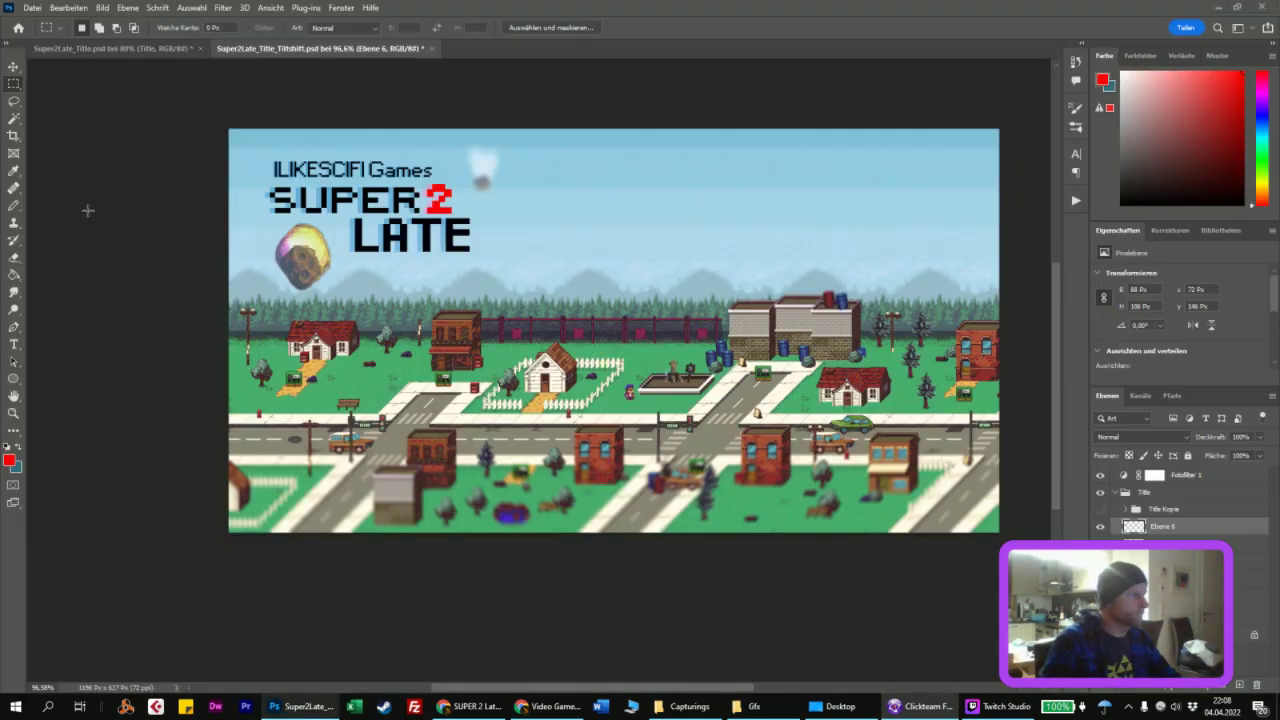
left_click(32, 8)
mouse_move(160, 91)
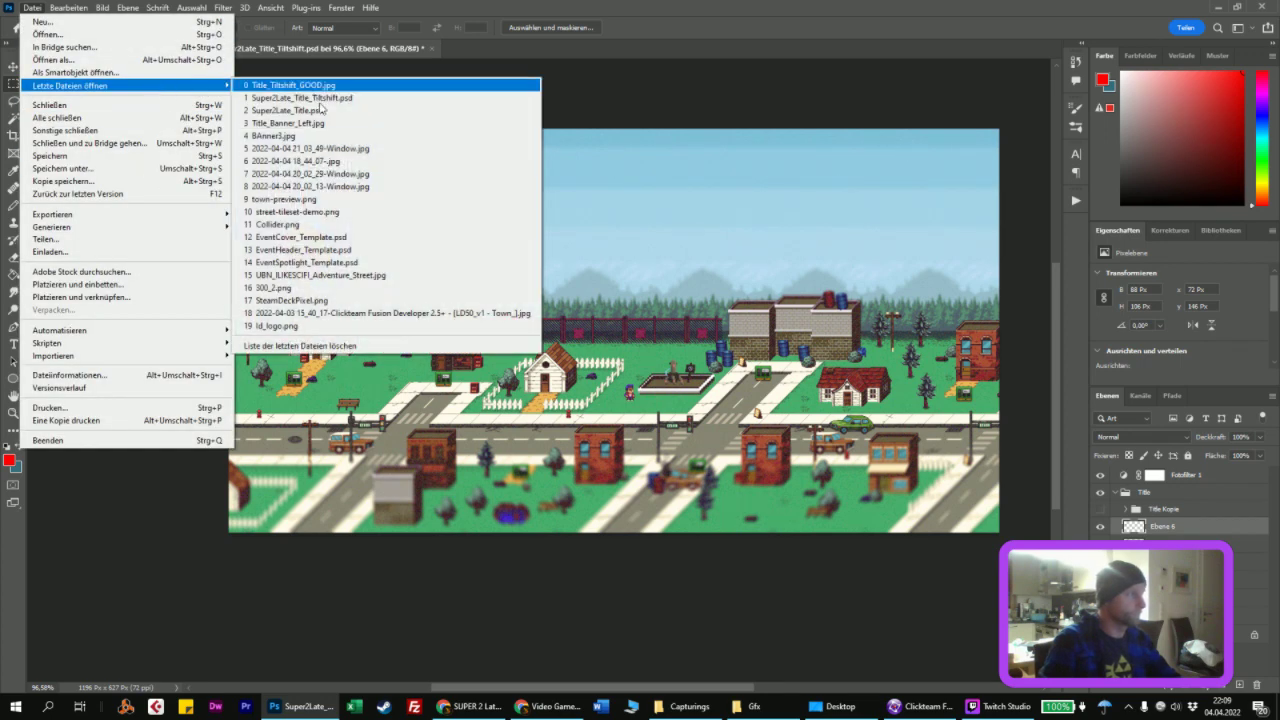
left_click(278, 224)
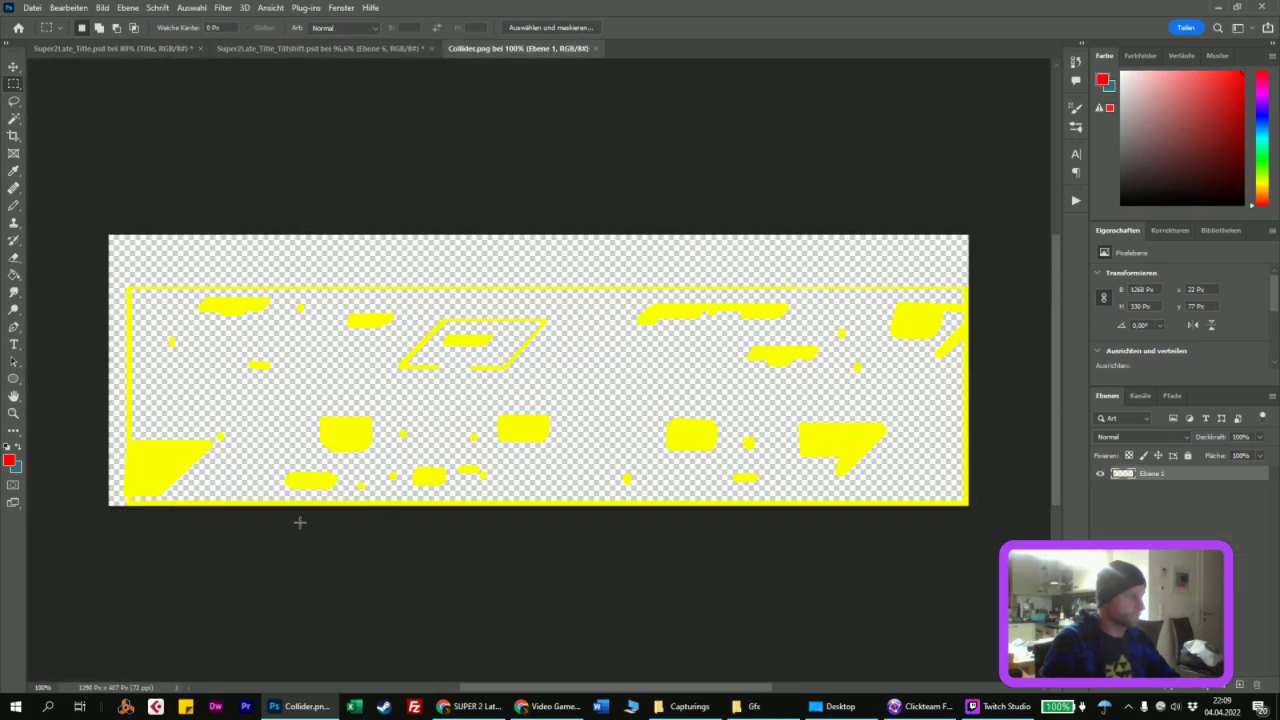
scroll(238, 476, "up", 5, "alt")
left_click(14, 258)
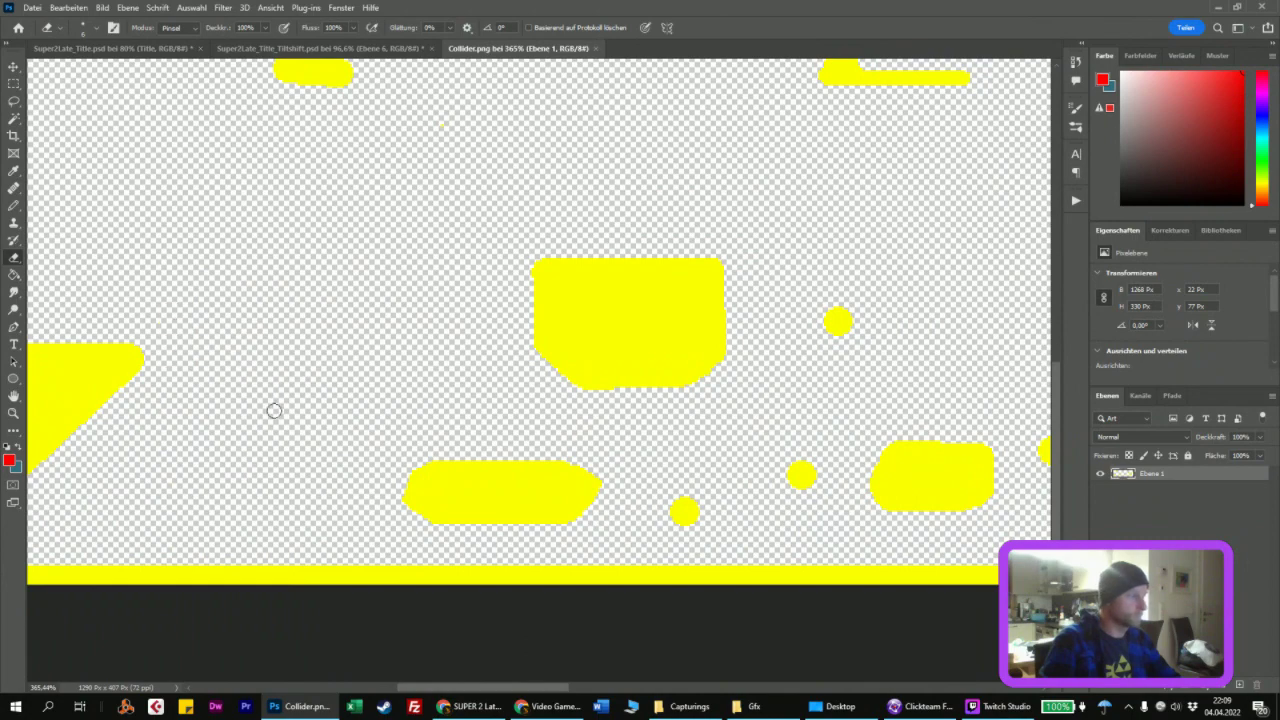
Step: Switch to Clickteam Fusion and set the Blend Coefficient of the Collider object in the Town frame to 0
left_click(925, 706)
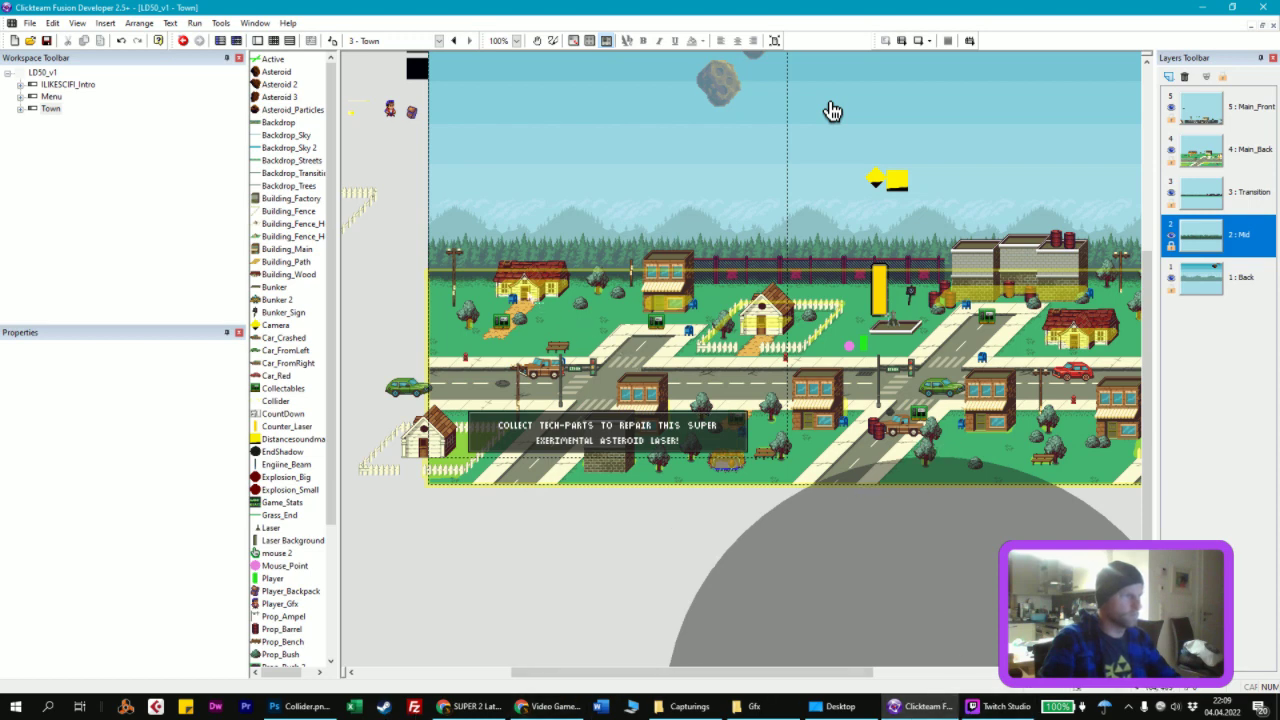
left_click(832, 110)
left_click(140, 463)
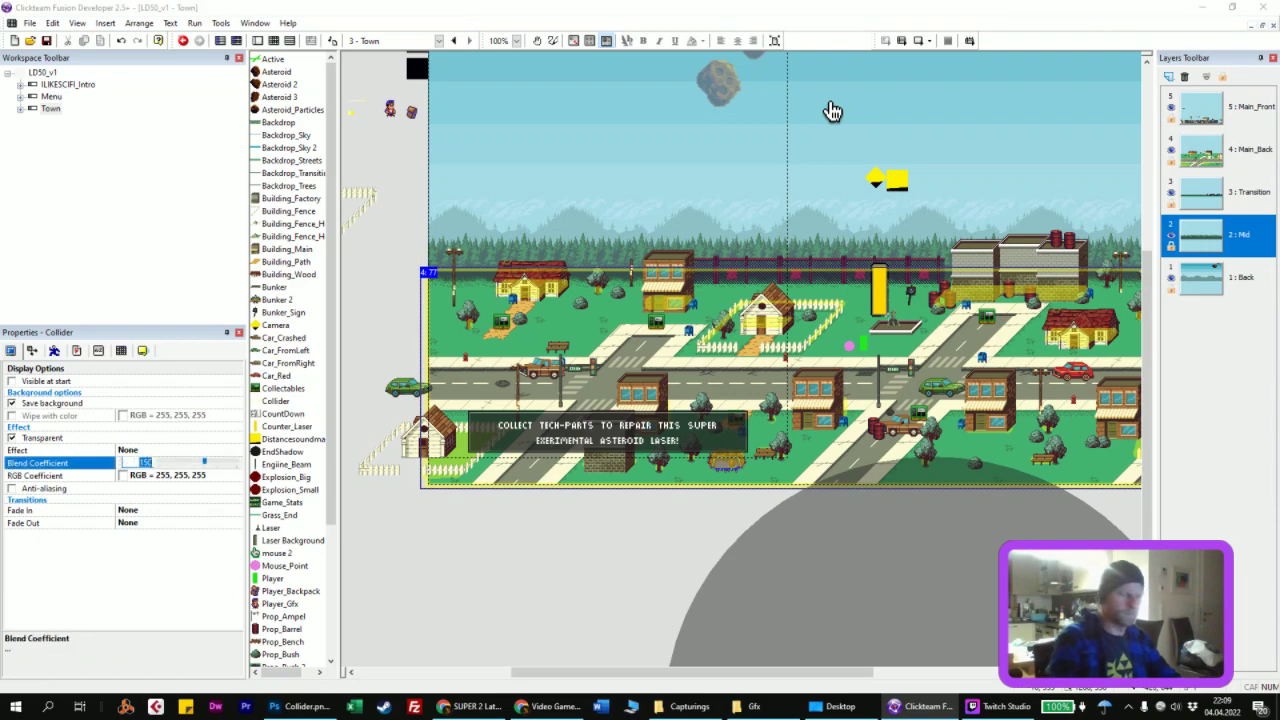
type("0")
key("Return")
scroll(605, 497, "up", 1)
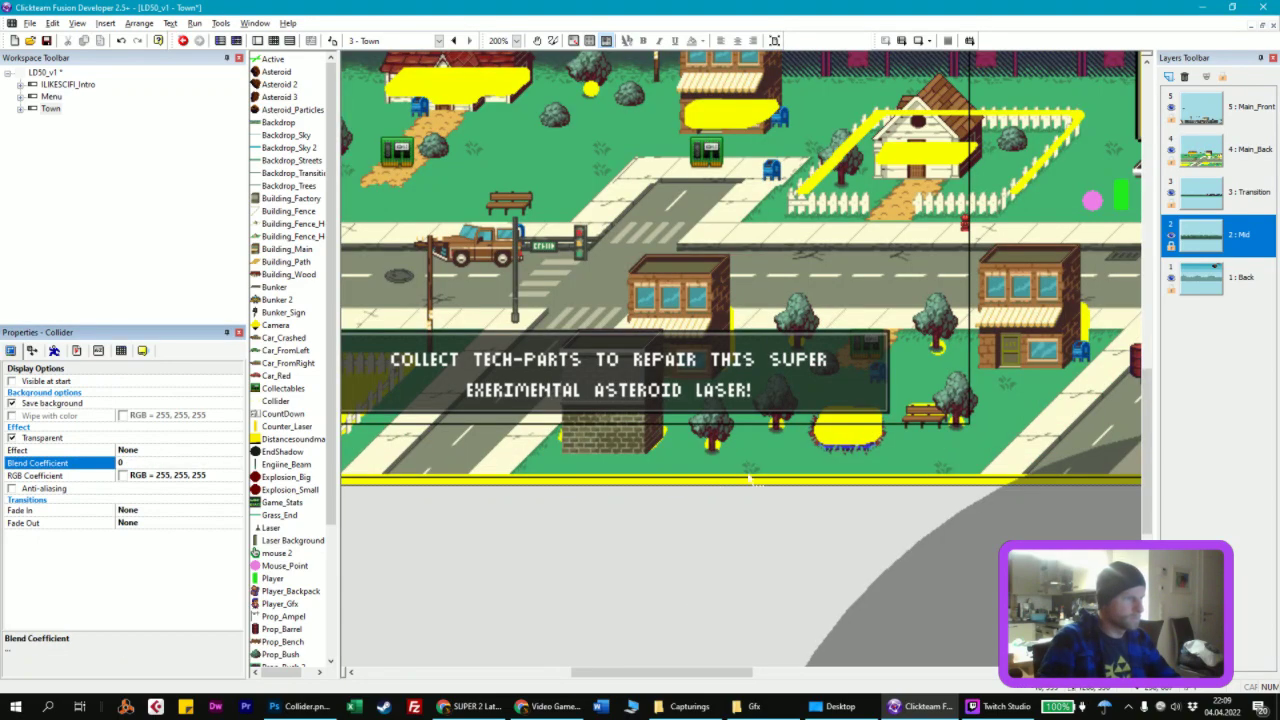
scroll(783, 518, "up", 1)
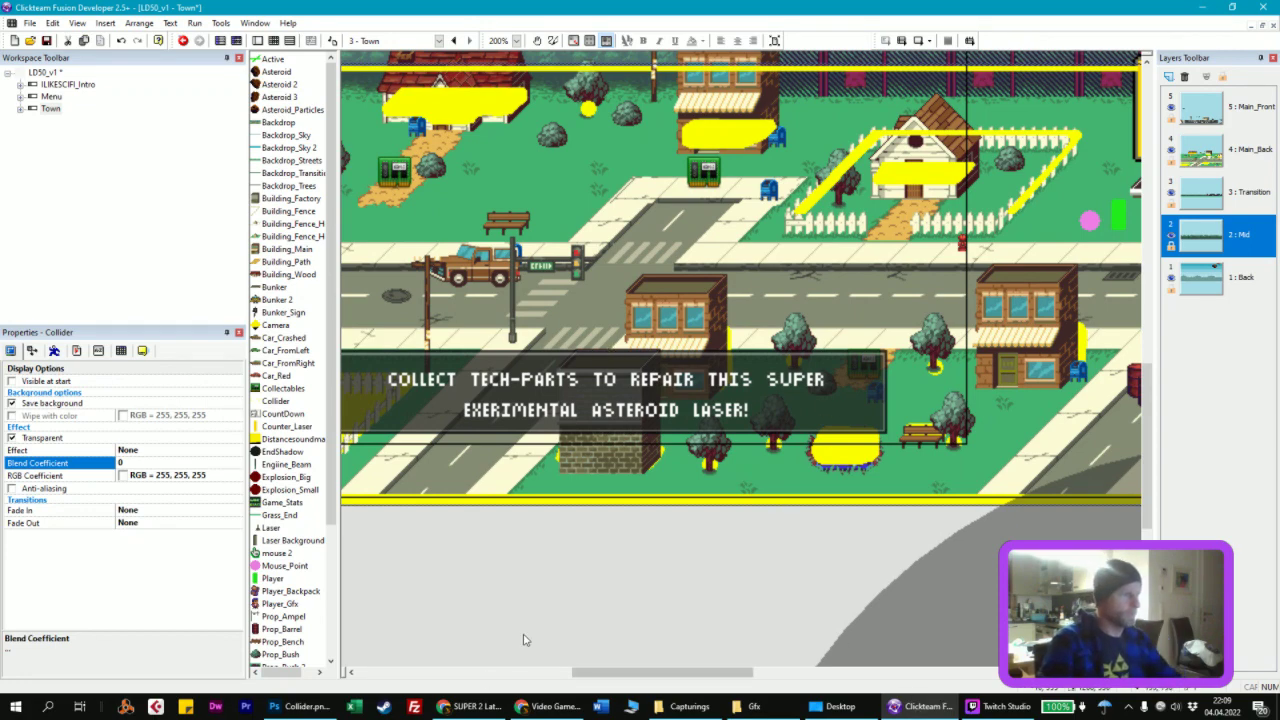
Step: Switch to Photoshop, enlarge the eraser and erase the small yellow dot just right of the leftmost lower building's block in Collider.png
left_click(302, 706)
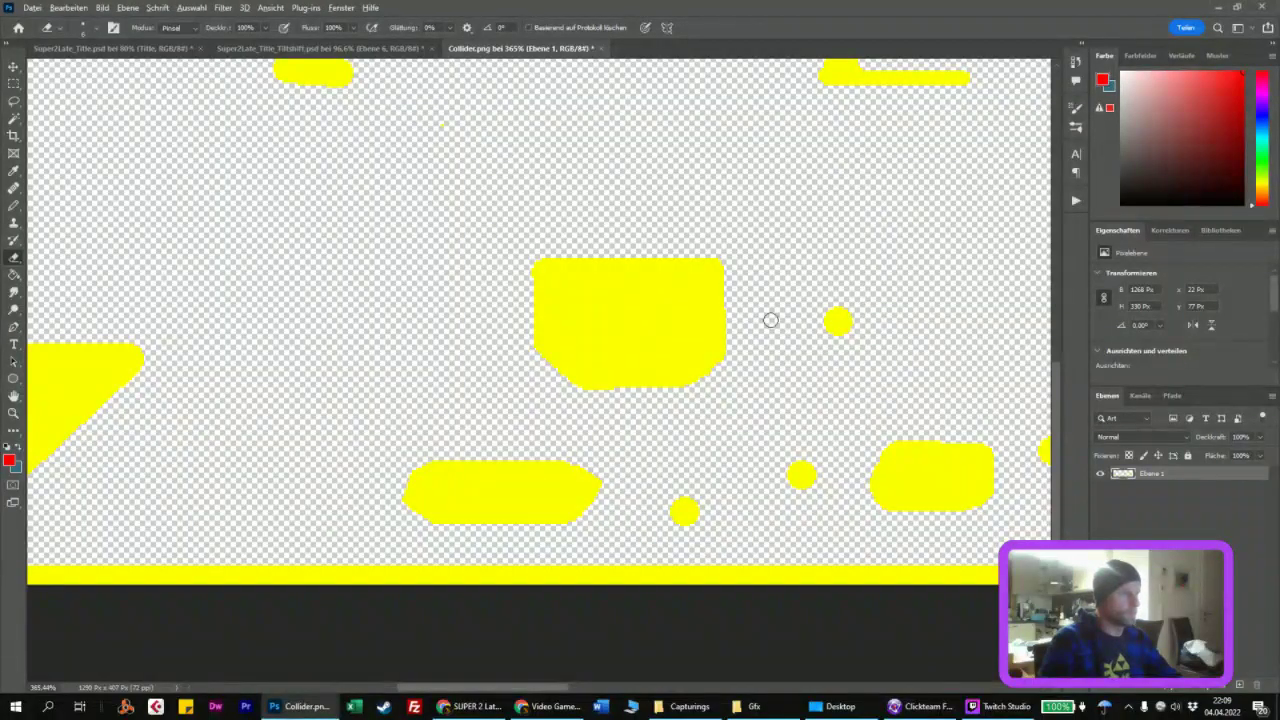
right_click(851, 324)
type("16")
key("Return")
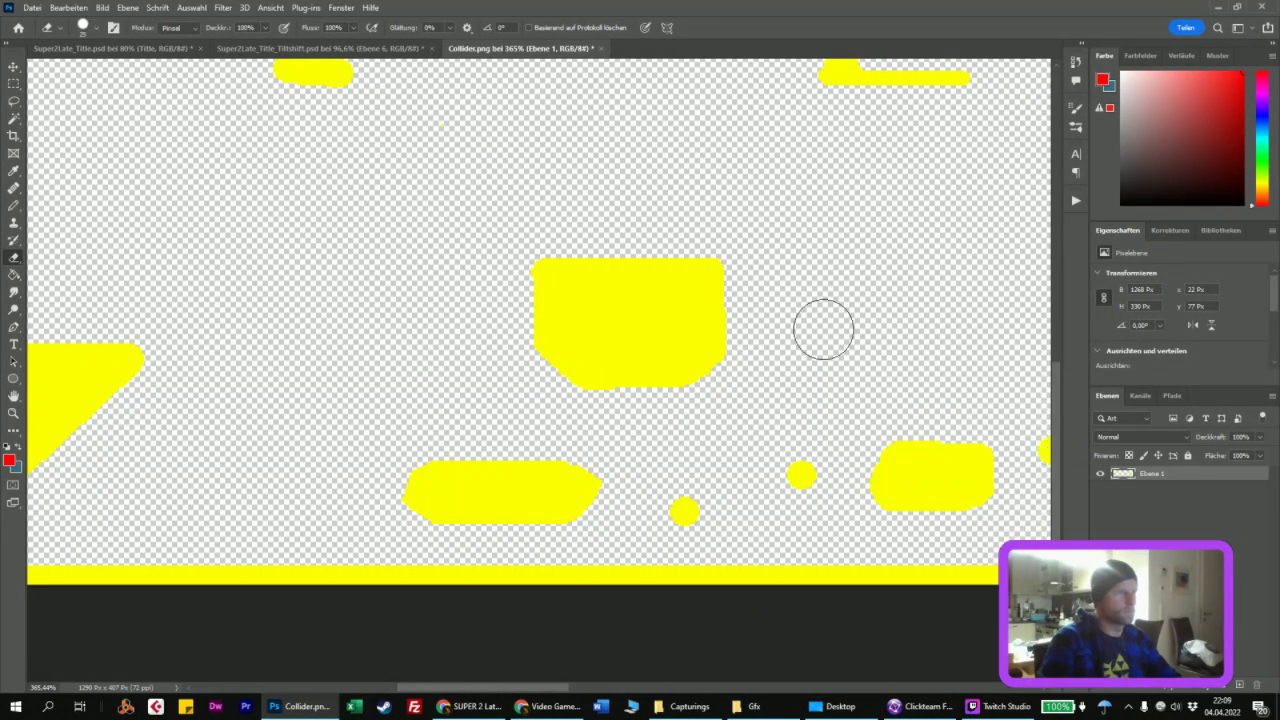
scroll(851, 330, "down", 3, "alt")
scroll(811, 363, "up", 2)
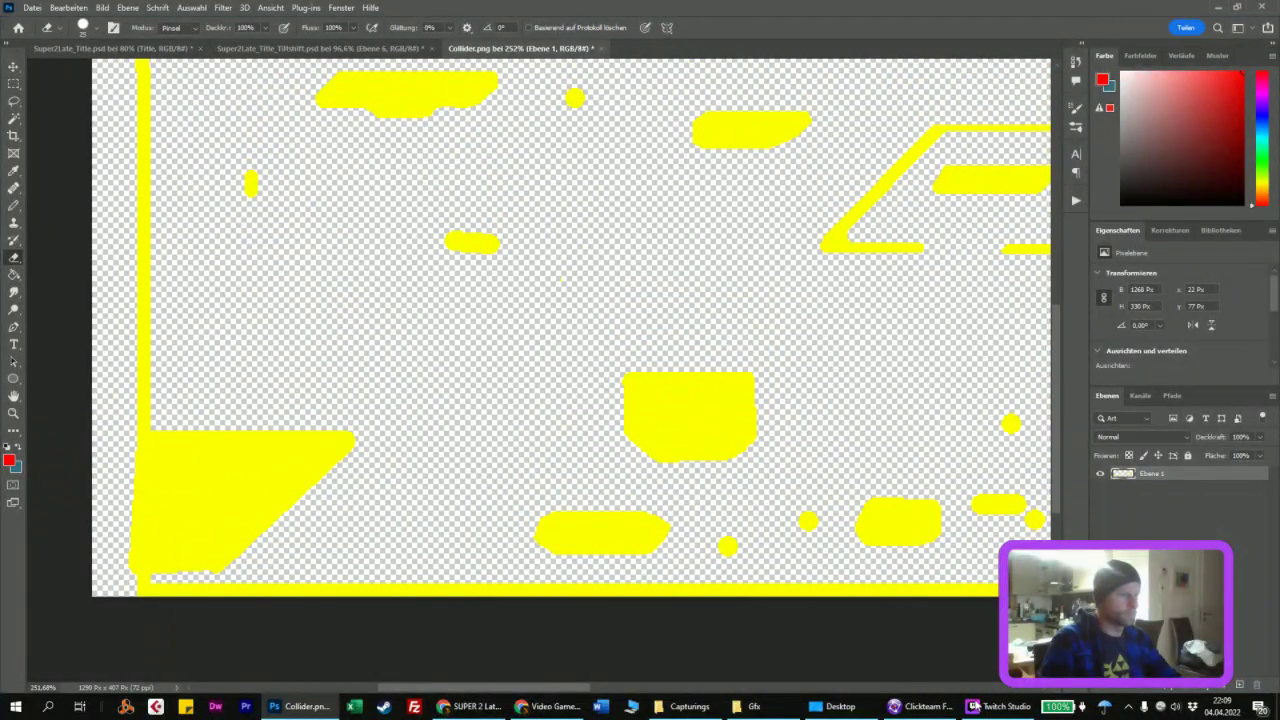
Step: Erase the lower edge of the building's yellow block and the upper edge and left corner of the flat shape below it
left_click(928, 707)
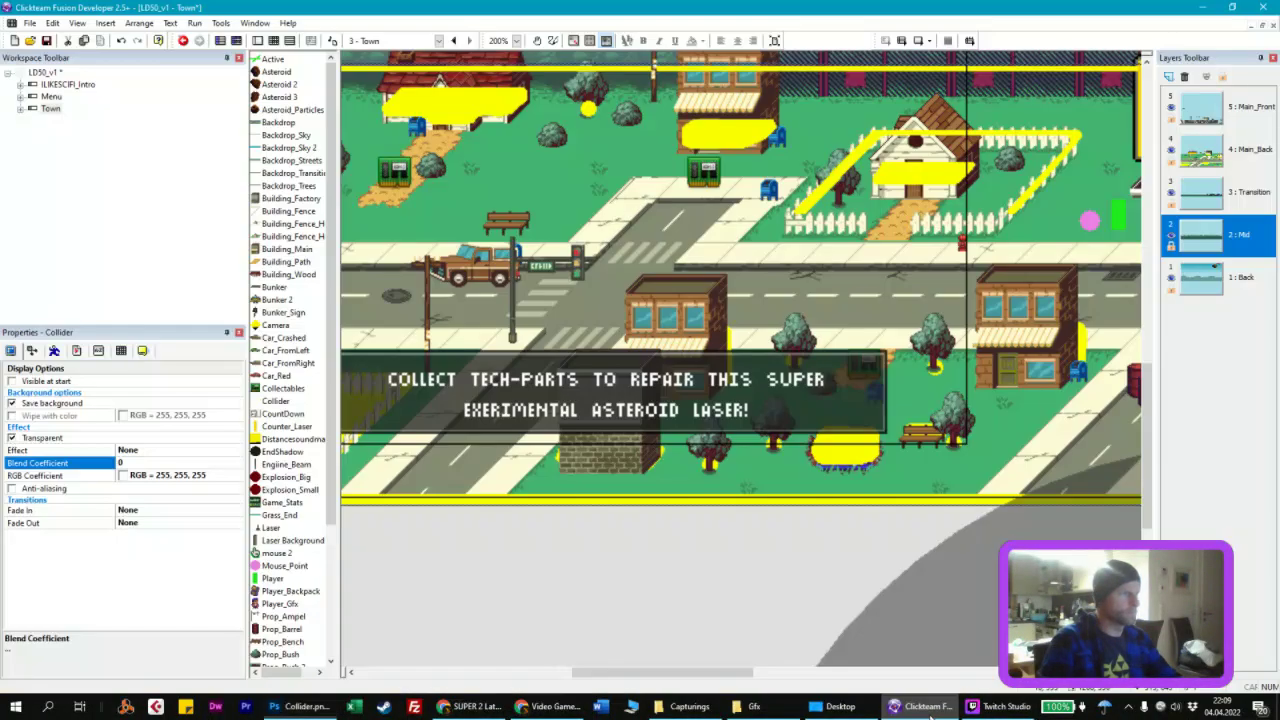
left_click(928, 707)
scroll(683, 486, "up", 2, "alt")
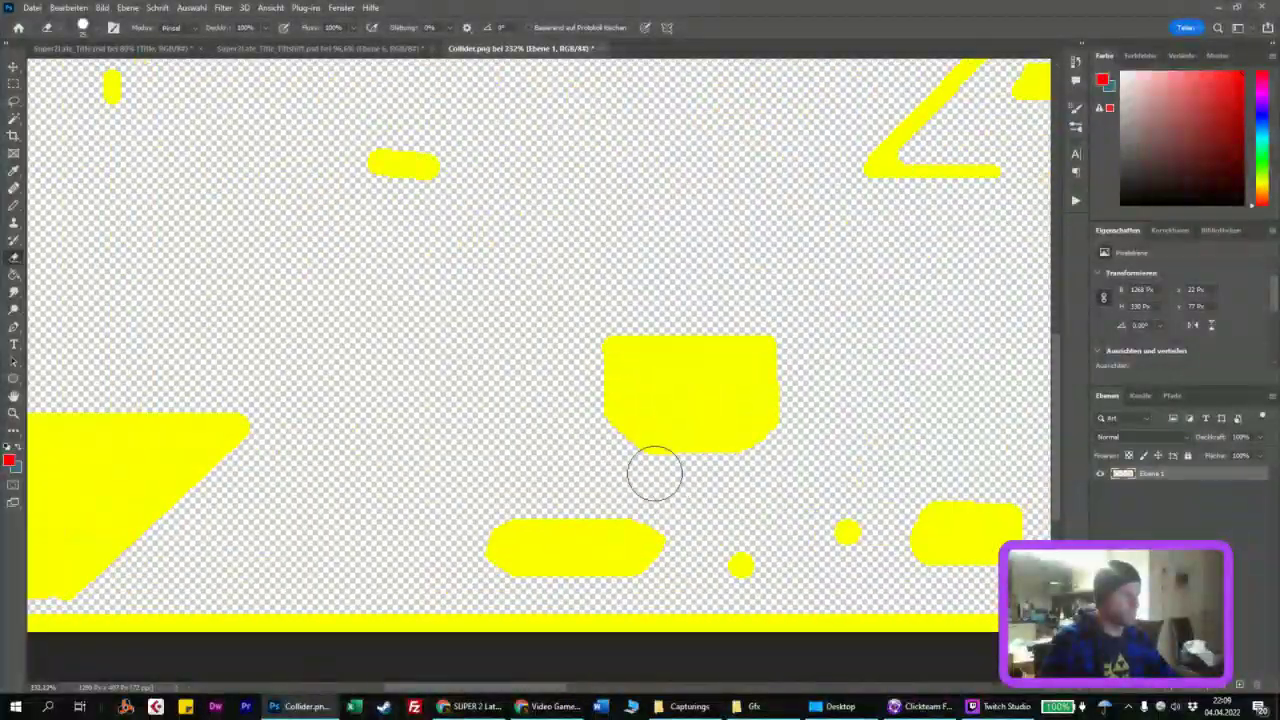
left_click_drag(631, 466, 789, 463)
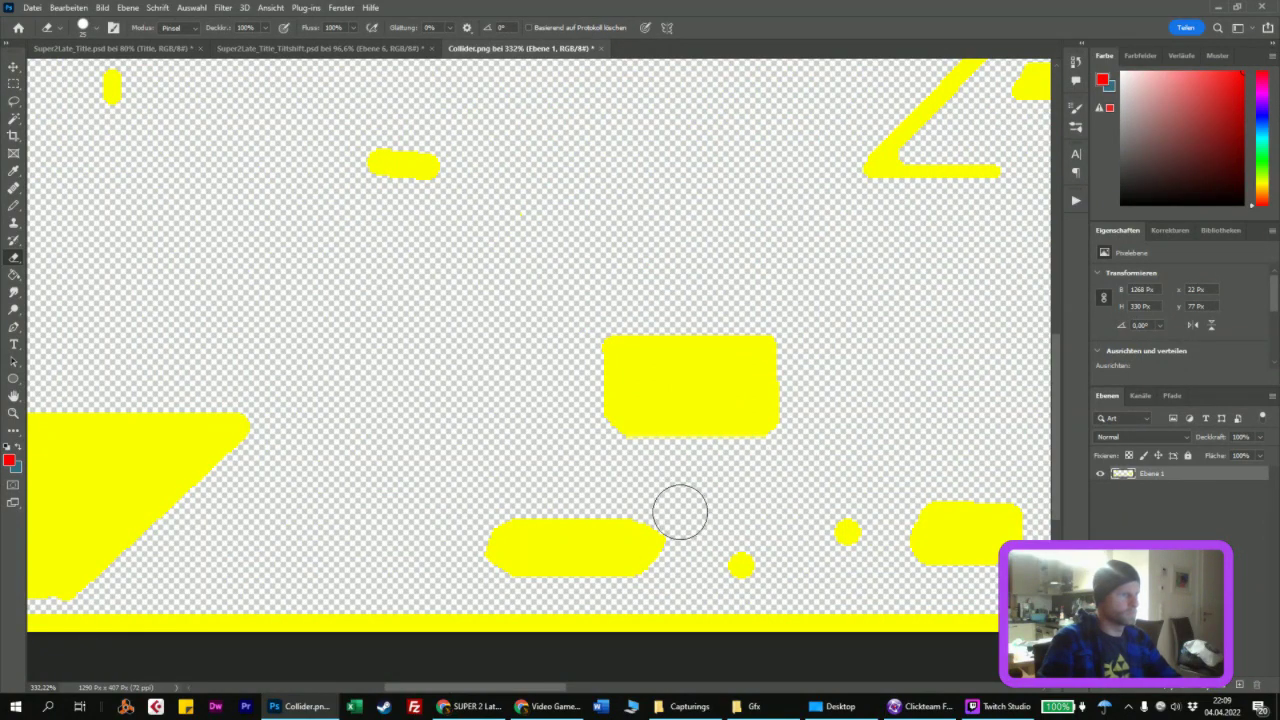
left_click_drag(680, 512, 329, 514)
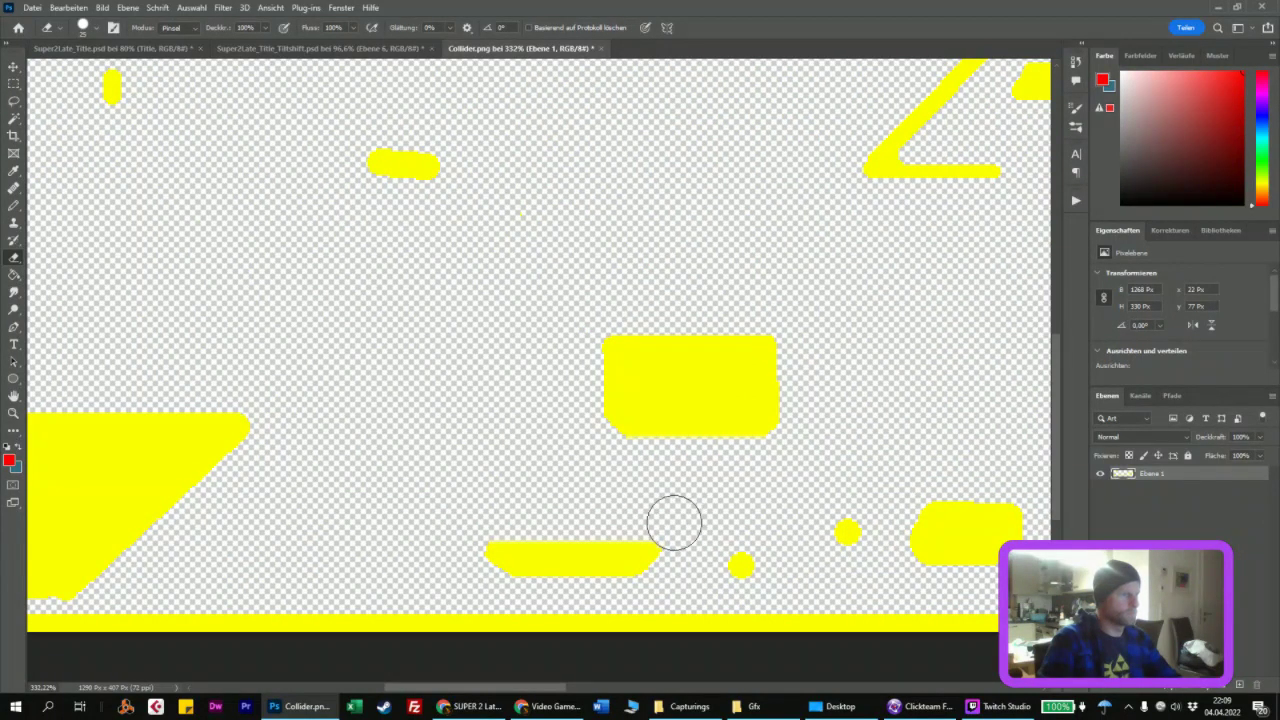
mouse_move(471, 517)
left_mouse_down()
mouse_move(523, 510)
mouse_move(471, 543)
left_mouse_up()
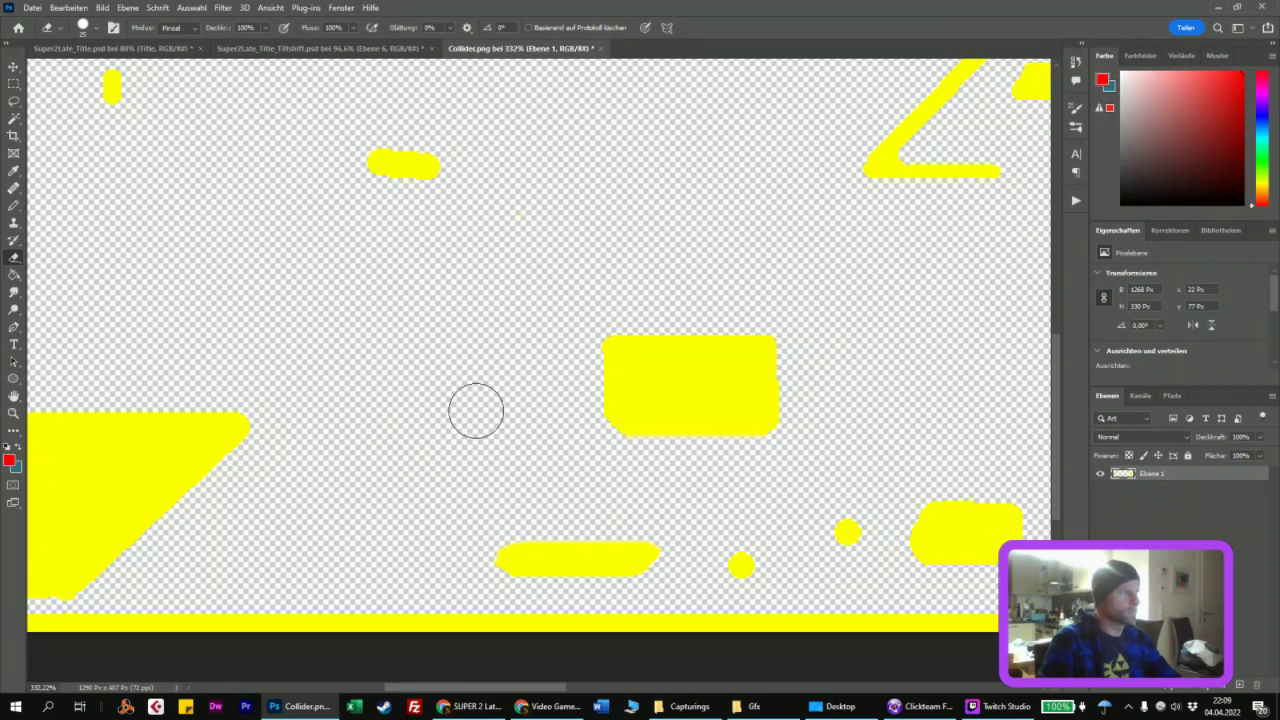
key("ctrl+0")
Step: Compare the yellow collision shapes in Clickteam Fusion's Town frame with Collider.png, examining the lower buildings, trees and cars
left_click(921, 706)
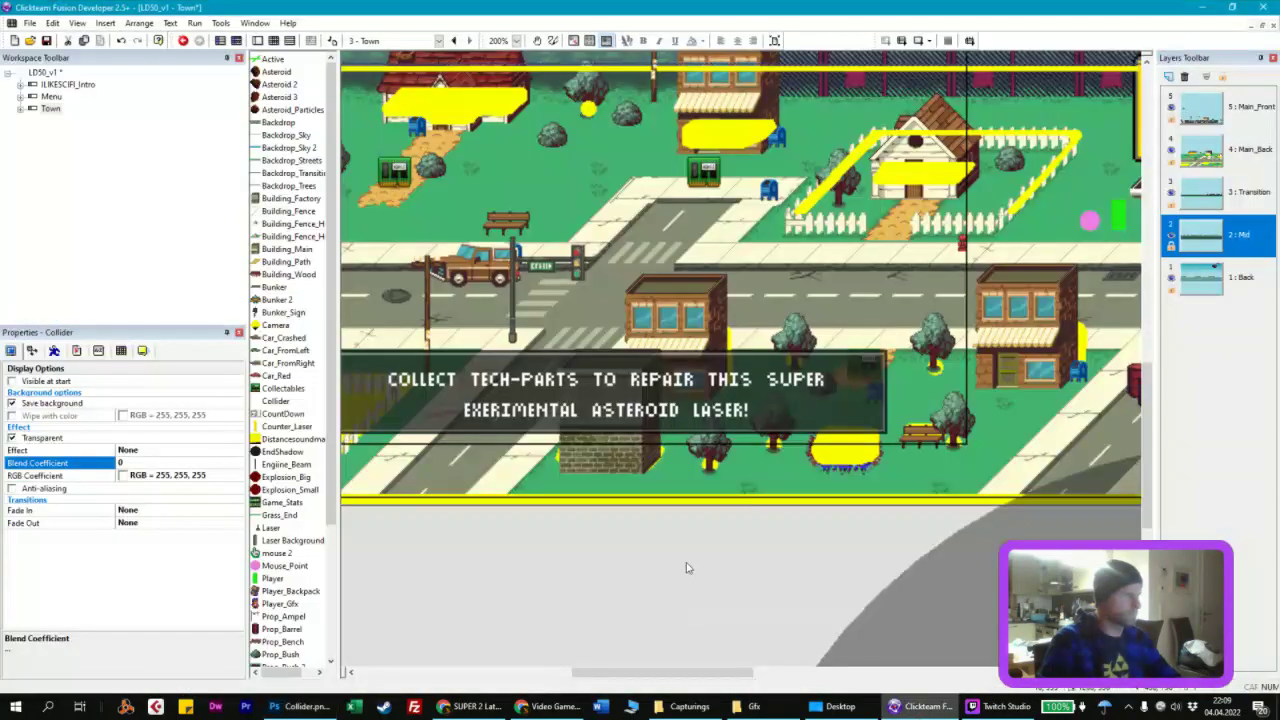
scroll(686, 580, "up", 1)
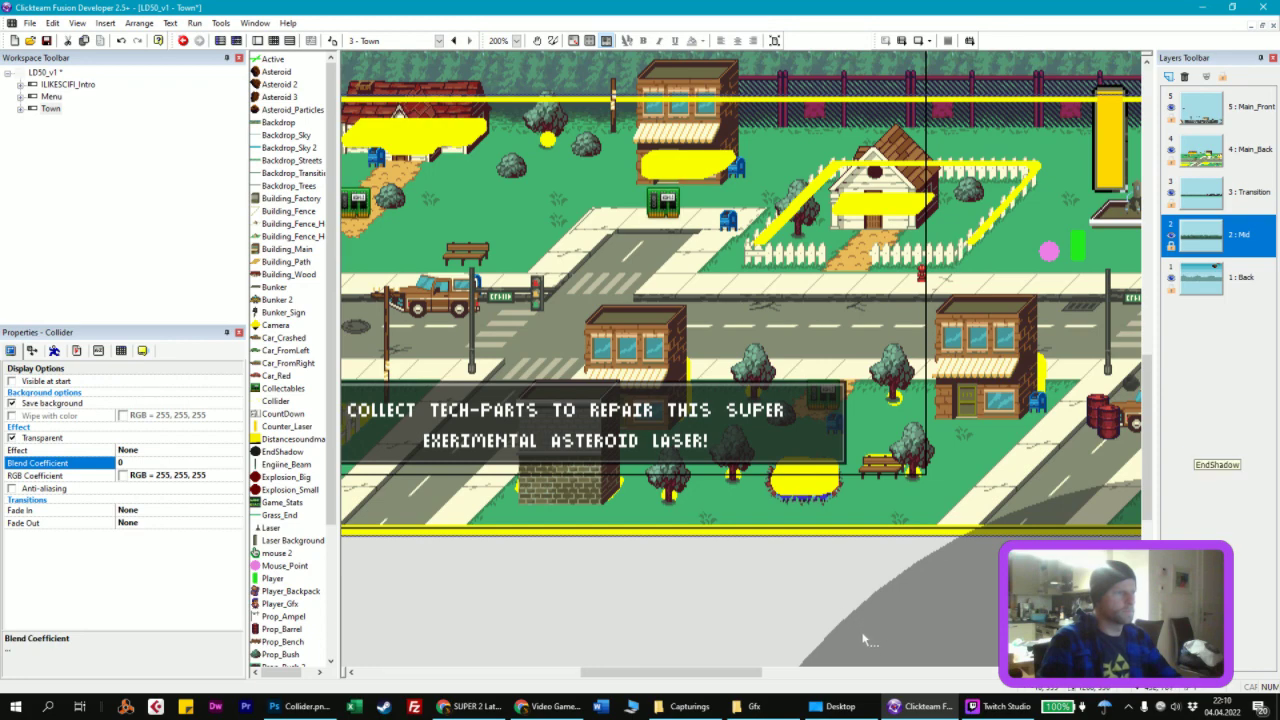
left_click(300, 706)
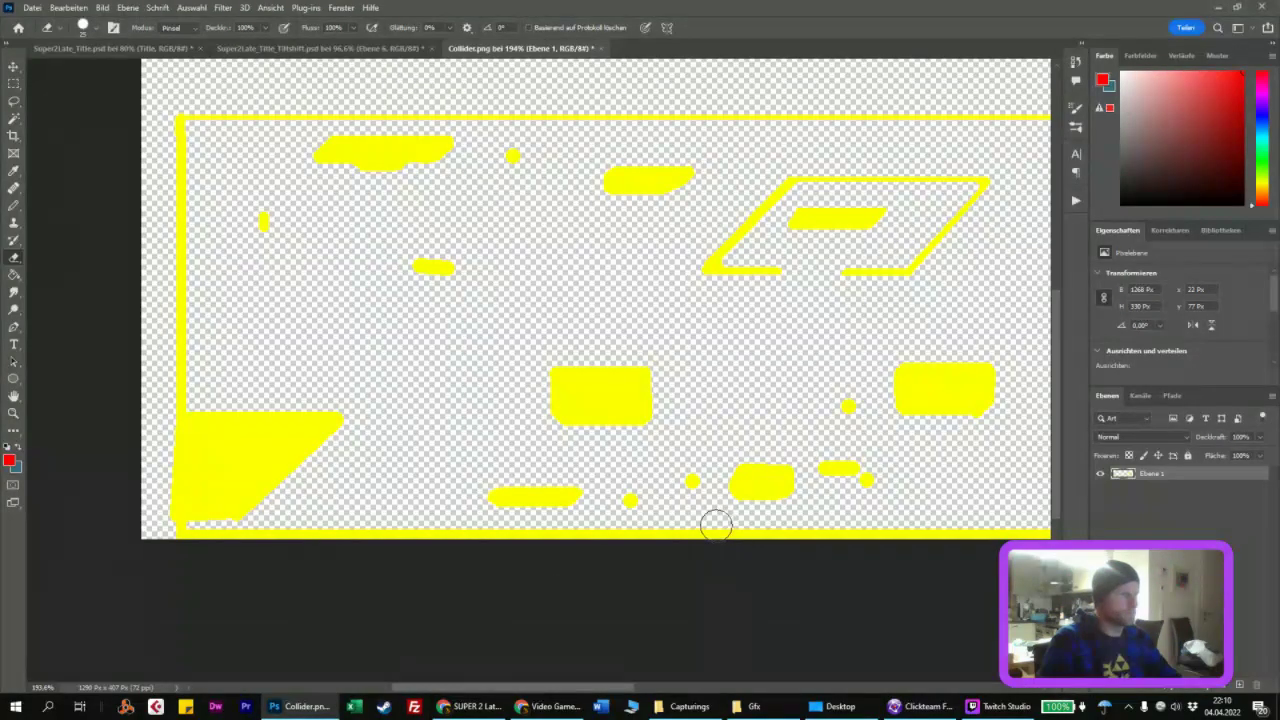
left_click(930, 708)
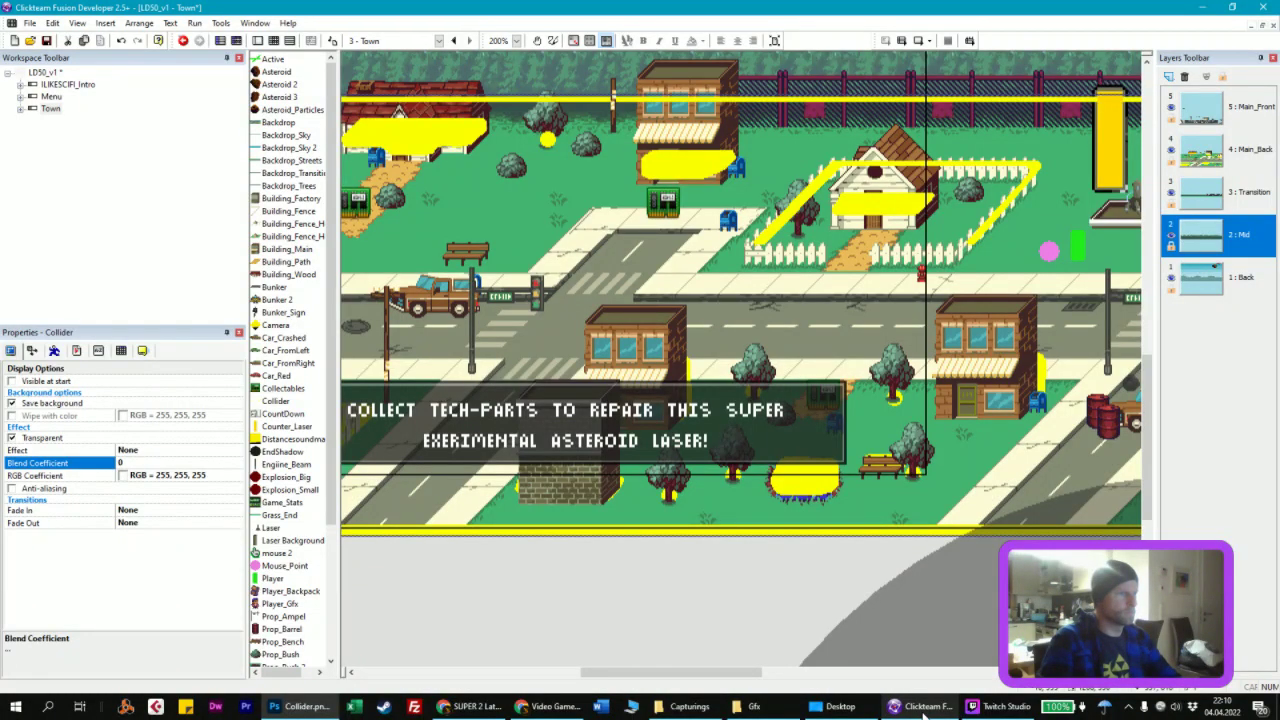
middle_click_drag(745, 588, 345, 601)
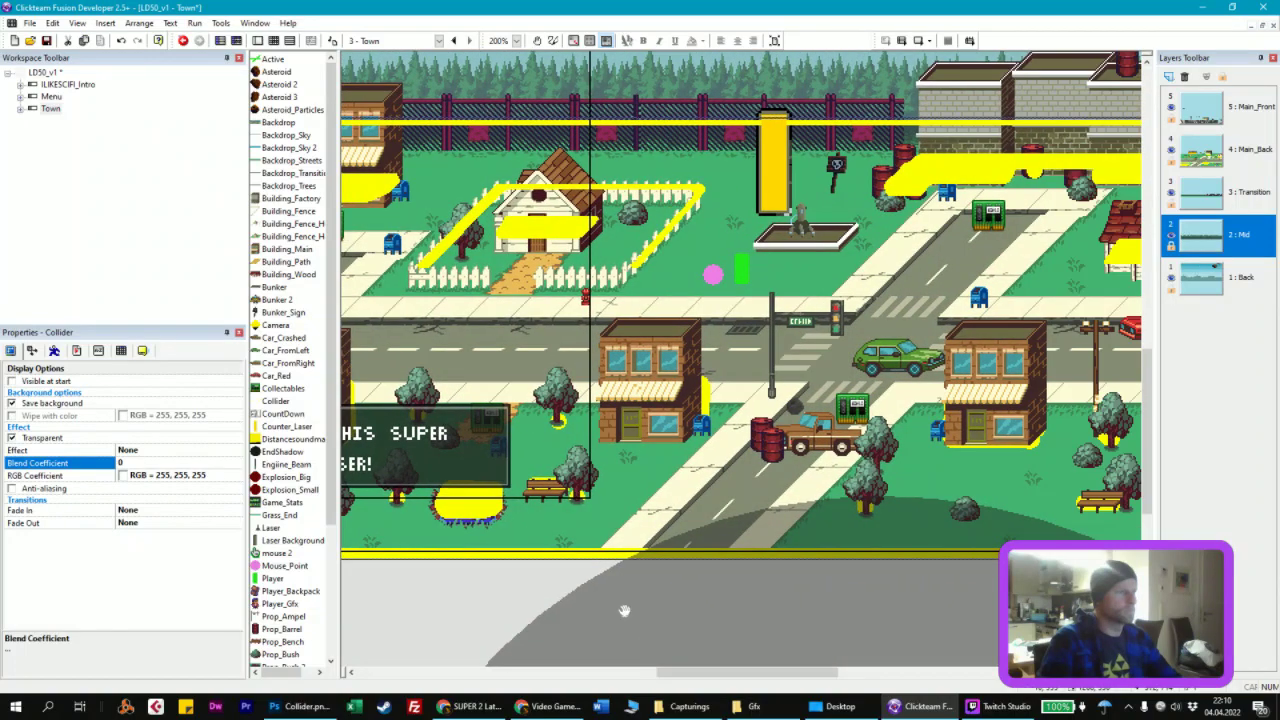
middle_click_drag(623, 608, 533, 616)
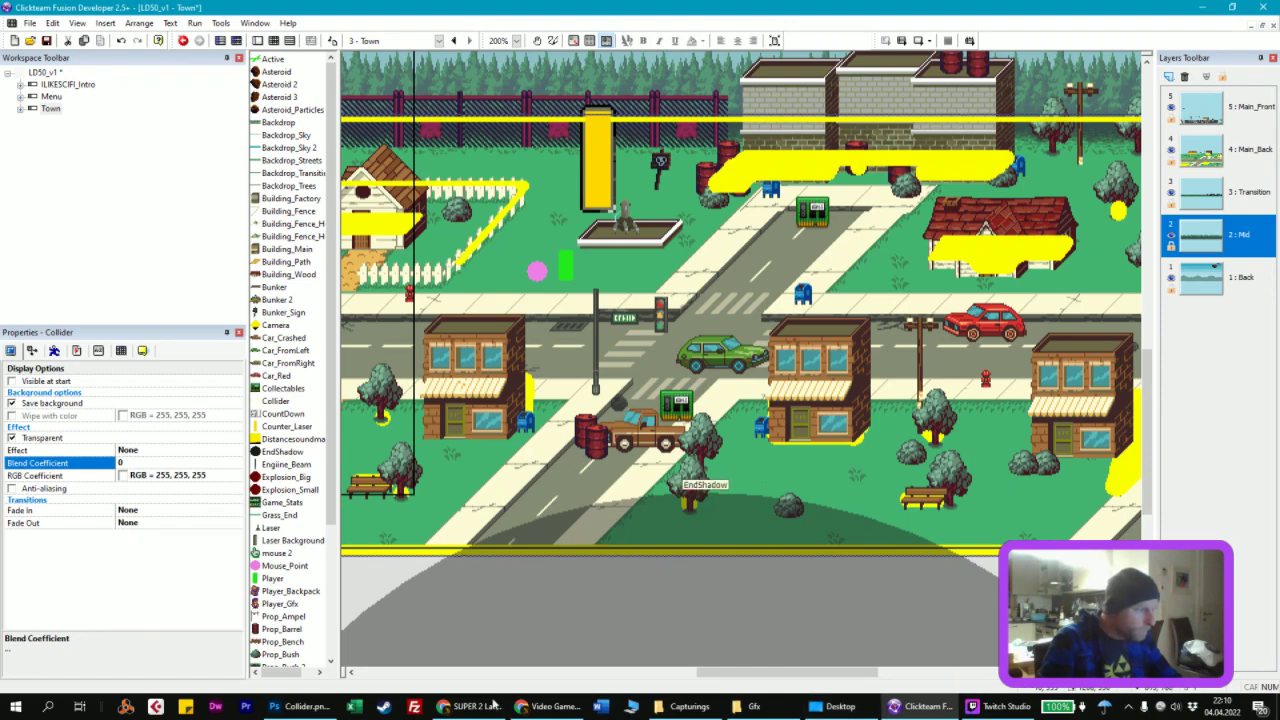
Step: Switch to Photoshop and recheck the yellow shapes in Collider.png against Clickteam Fusion's Town frame, ending with the mask open
left_click(300, 706)
left_click_drag(469, 412, 206, 414)
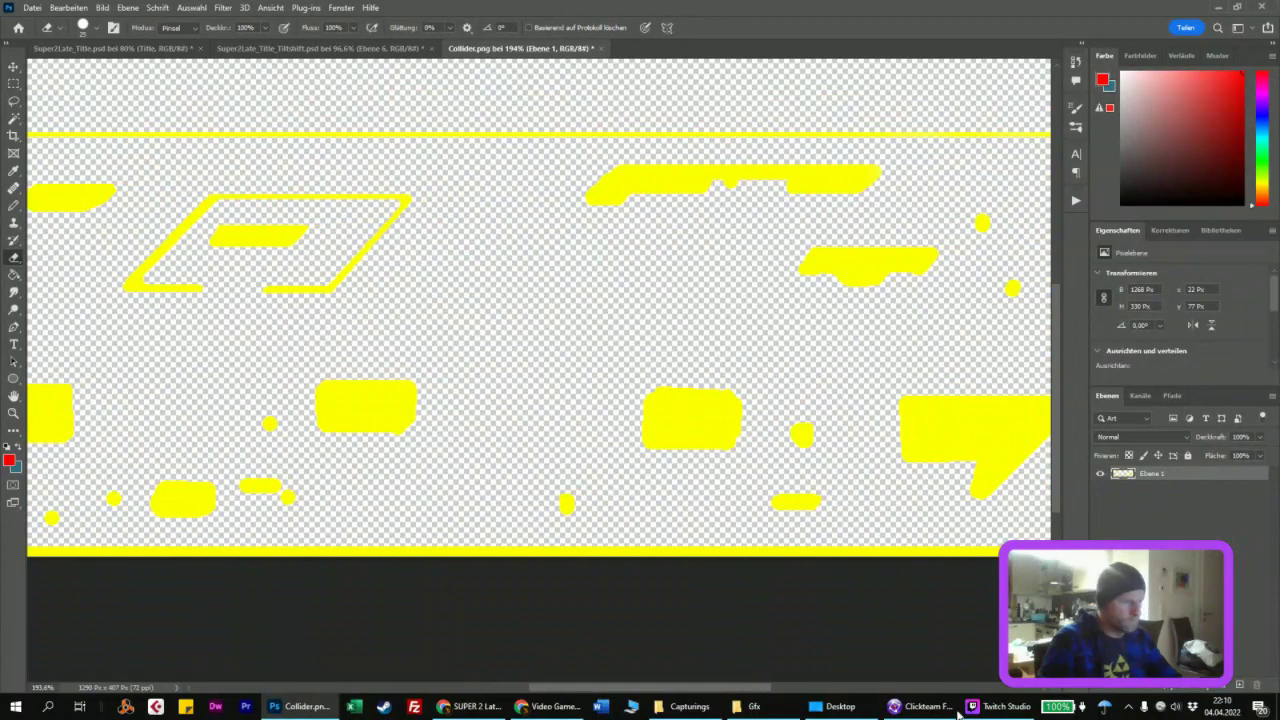
left_click(922, 708)
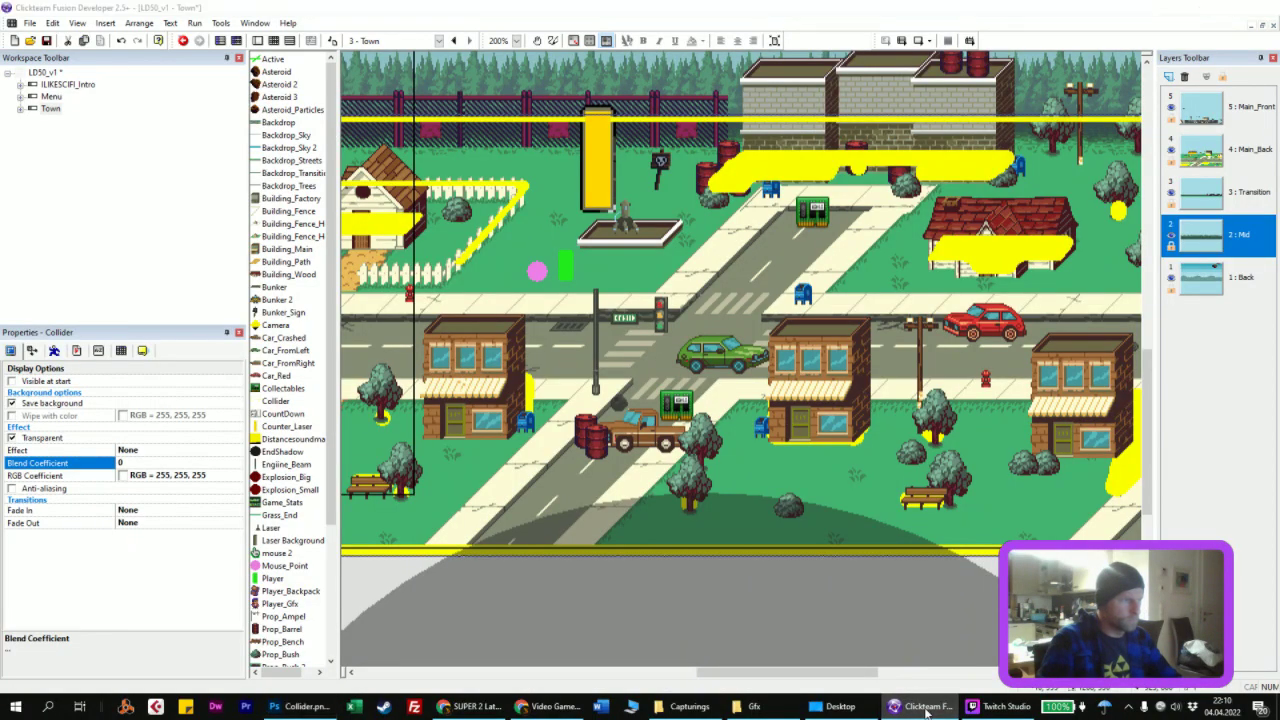
left_click(926, 709)
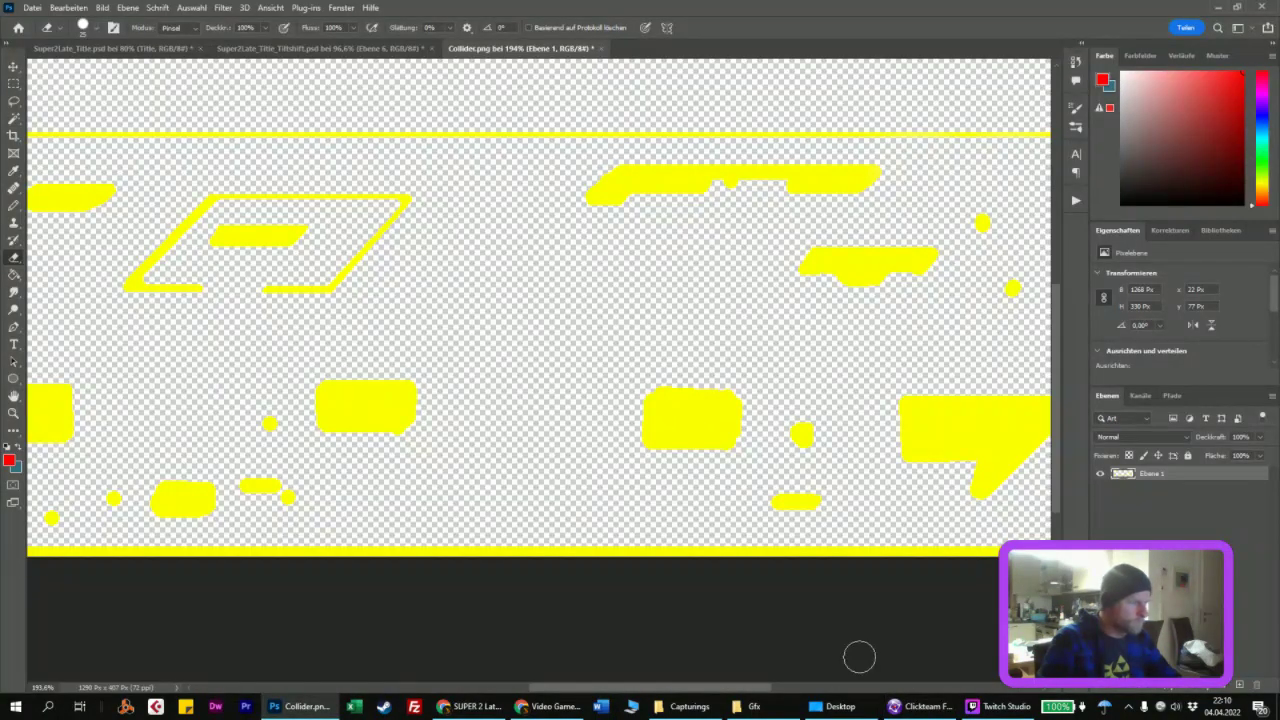
left_click(318, 708)
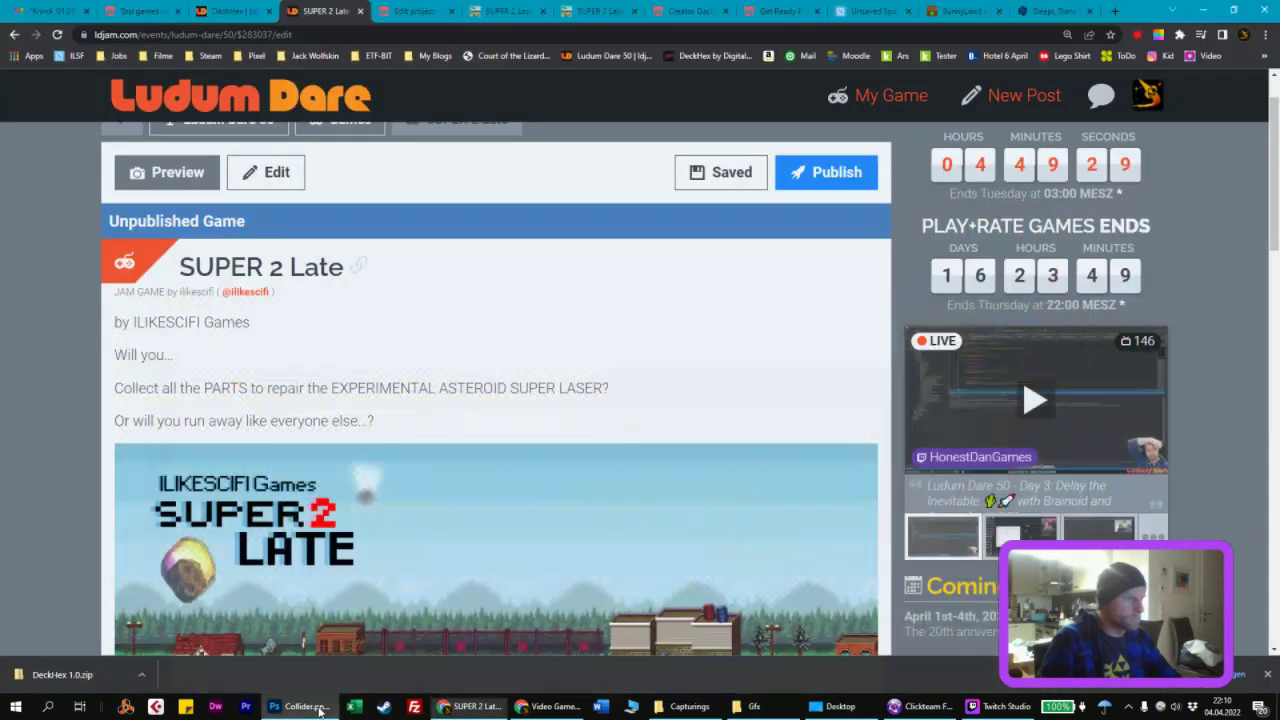
left_click(318, 708)
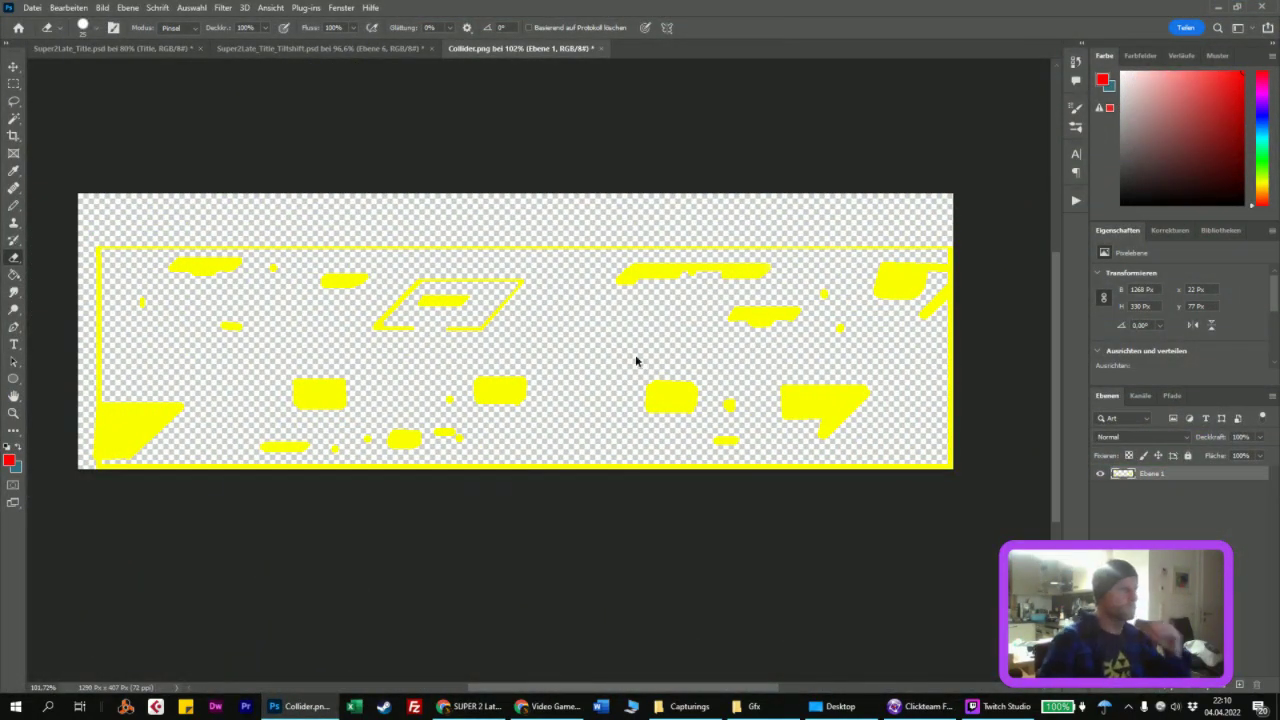
Step: Export the collision mask for web as PNG-24 with transparency and proceed to saving it
key("ctrl+alt+shift+s")
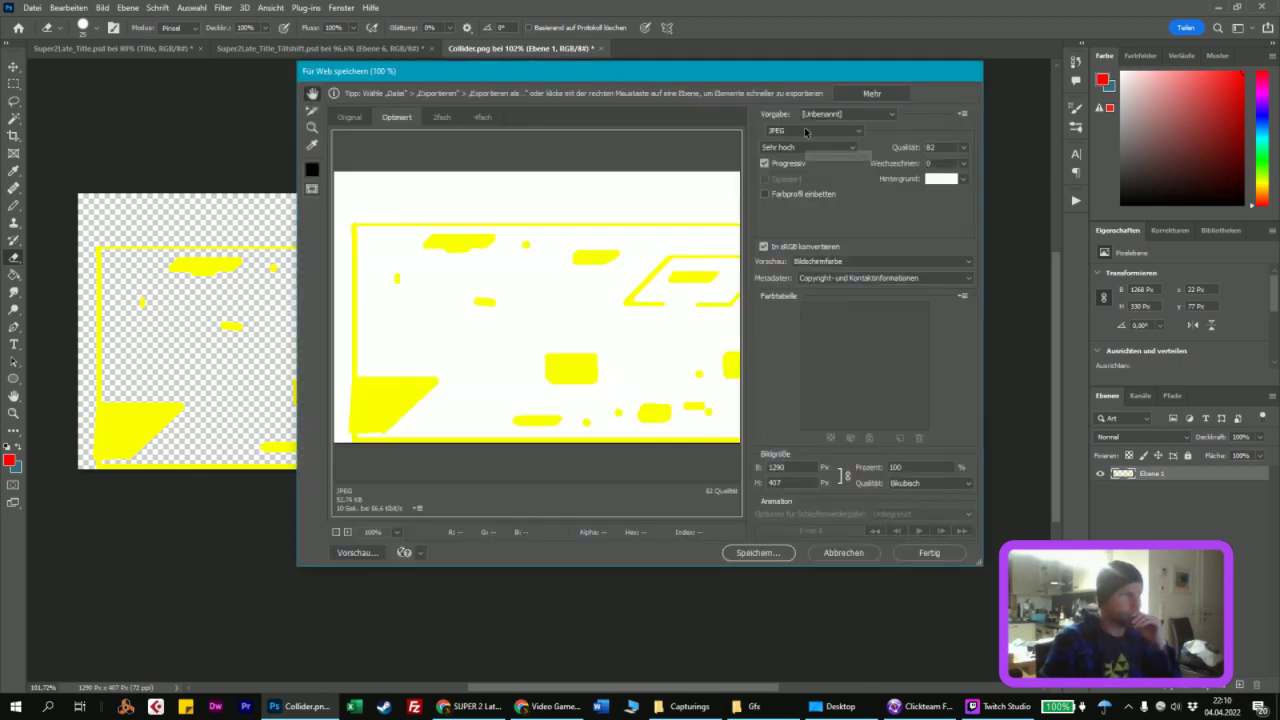
left_click(805, 131)
left_click(800, 168)
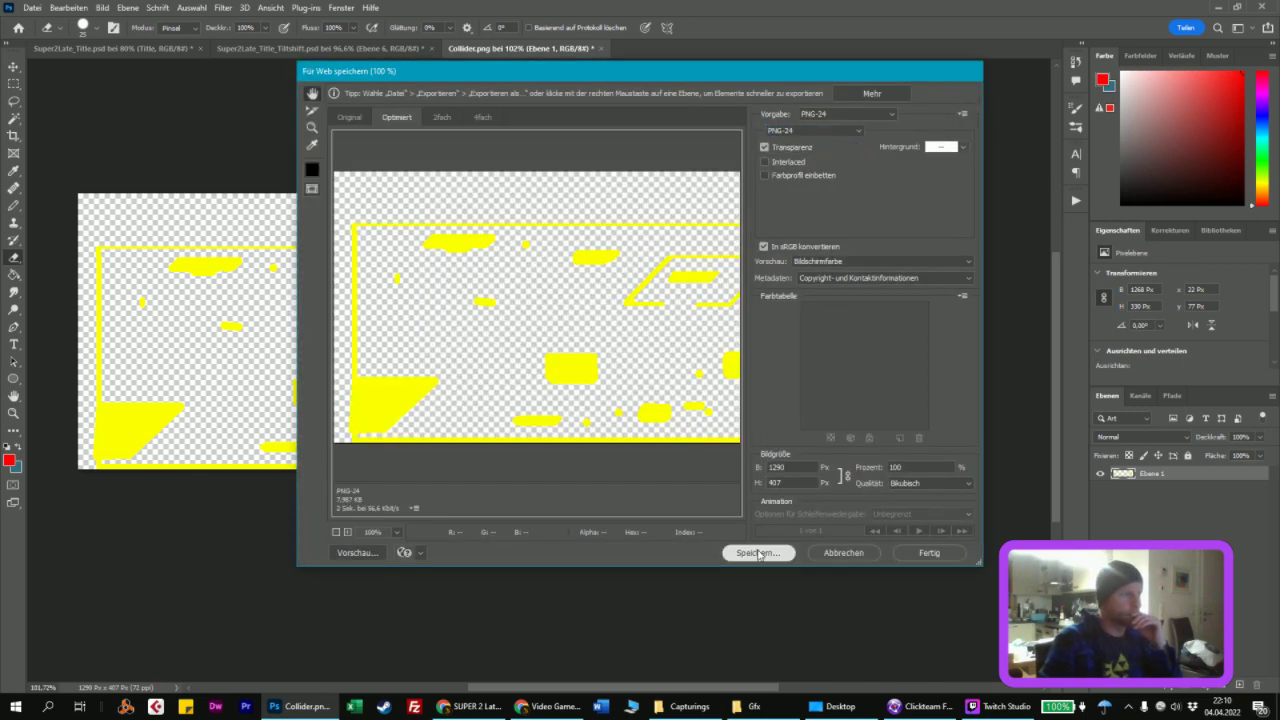
left_click(758, 553)
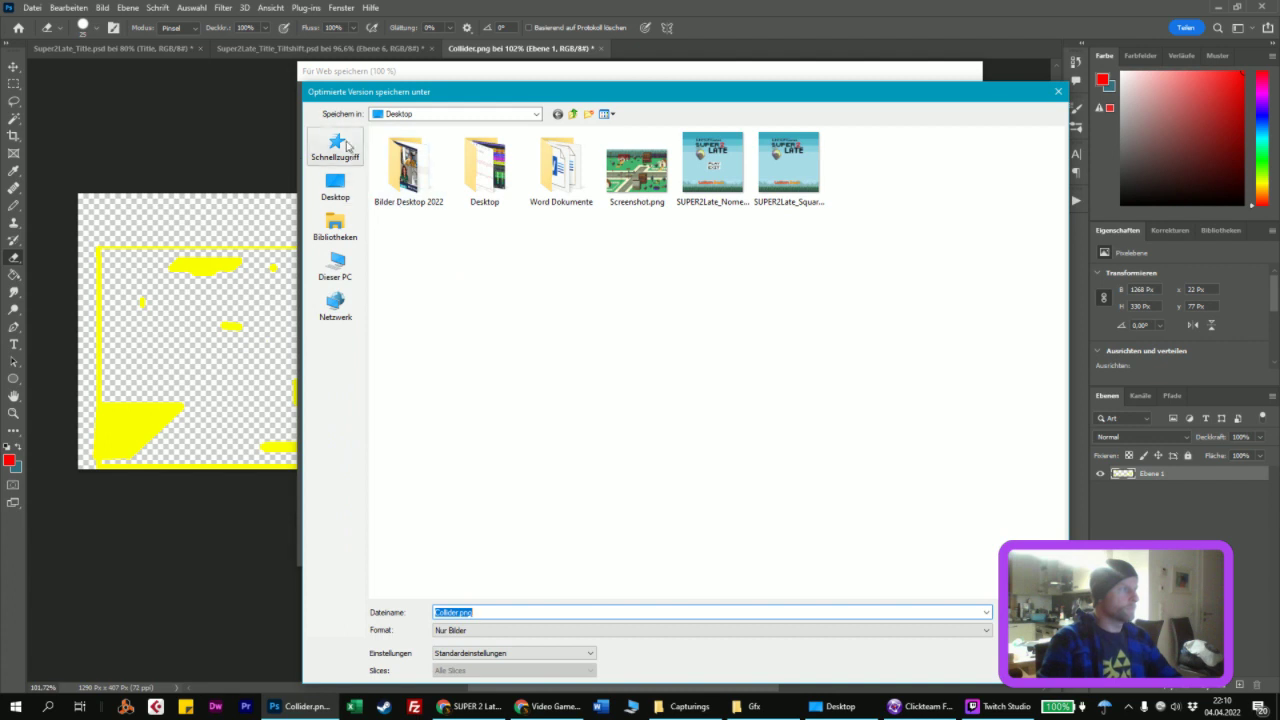
Step: Save the export over Collider_easier.png in the 50_Delay the inevitable folder of 1_Fusion_Games' LudumDareGames, replacing the existing file
left_click(336, 148)
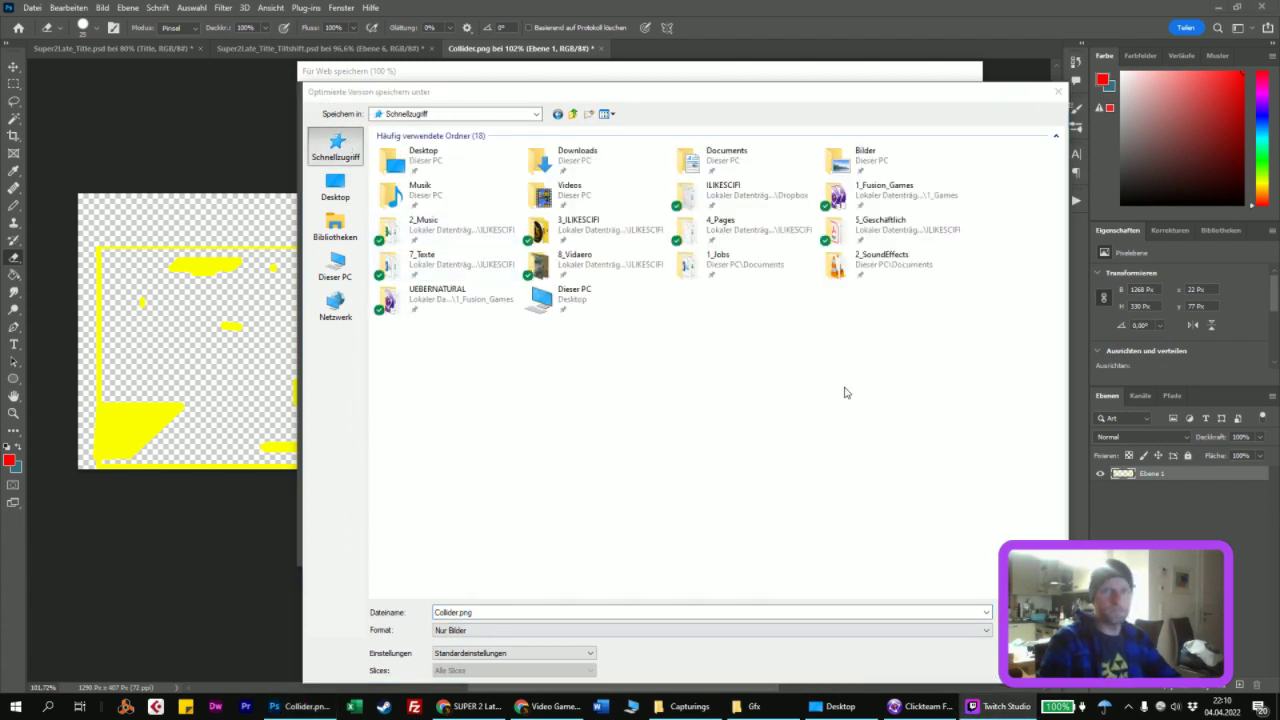
left_click(428, 307)
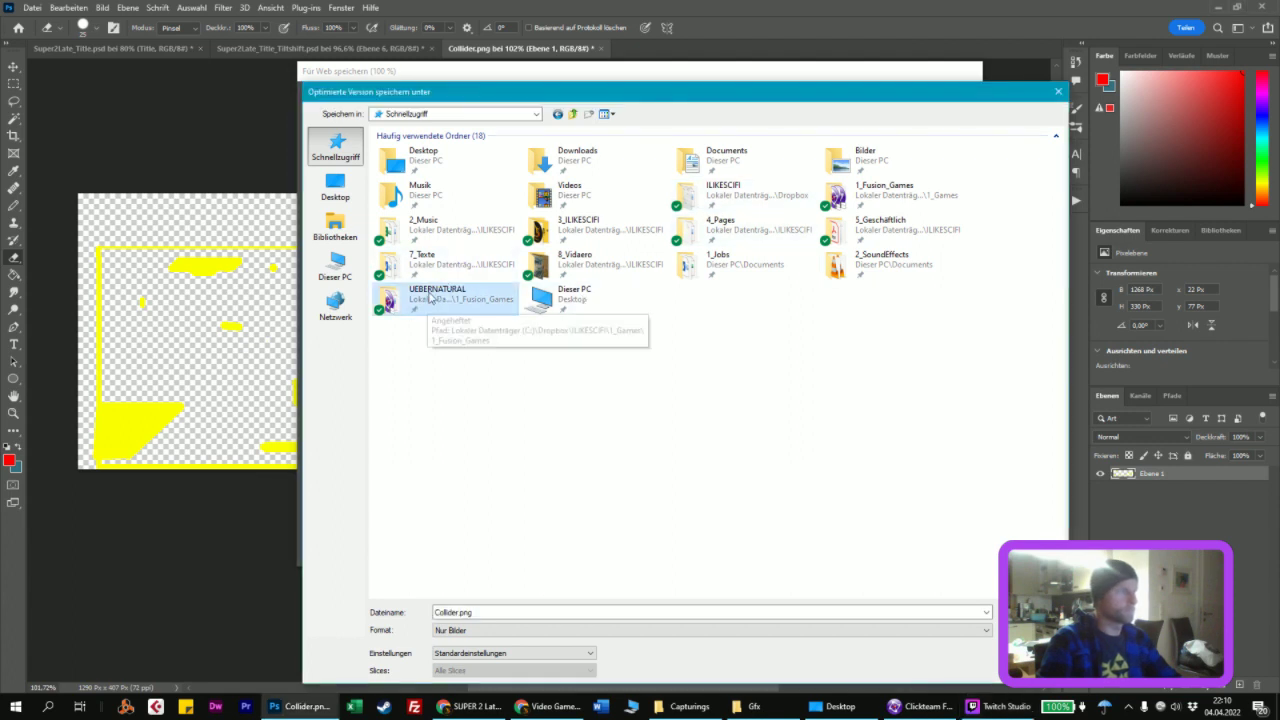
double_click(428, 307)
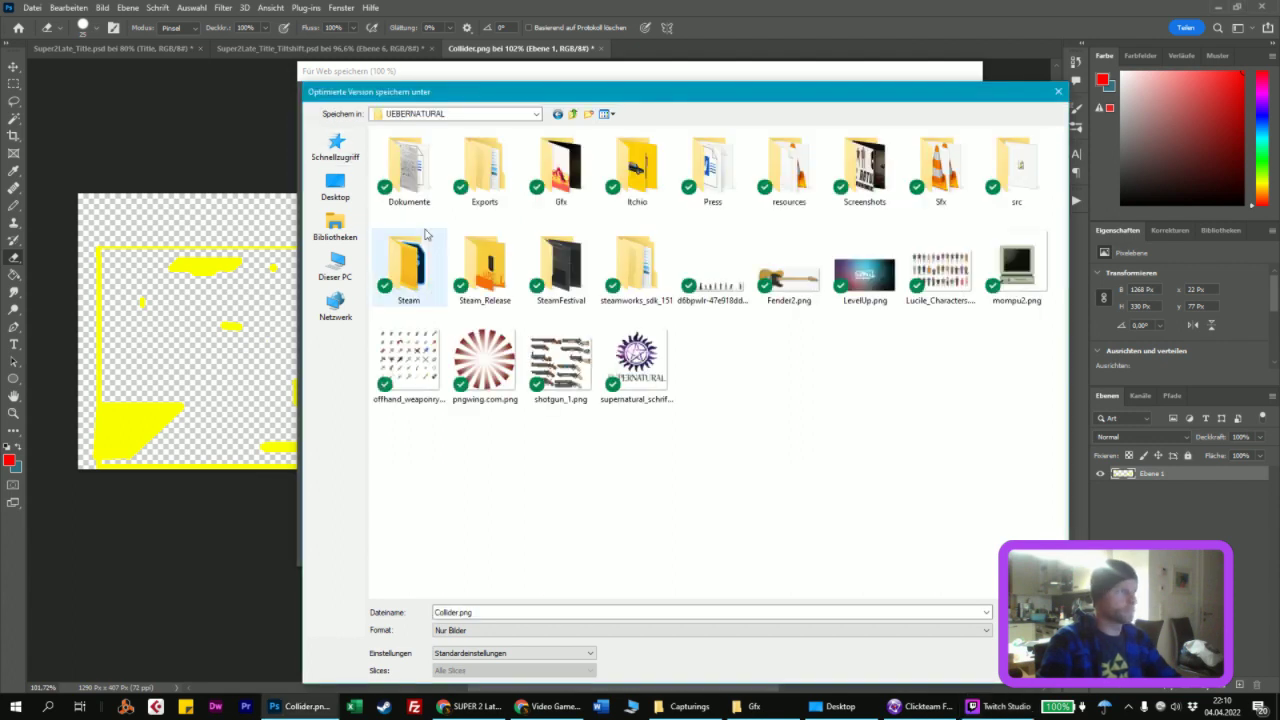
left_click(486, 114)
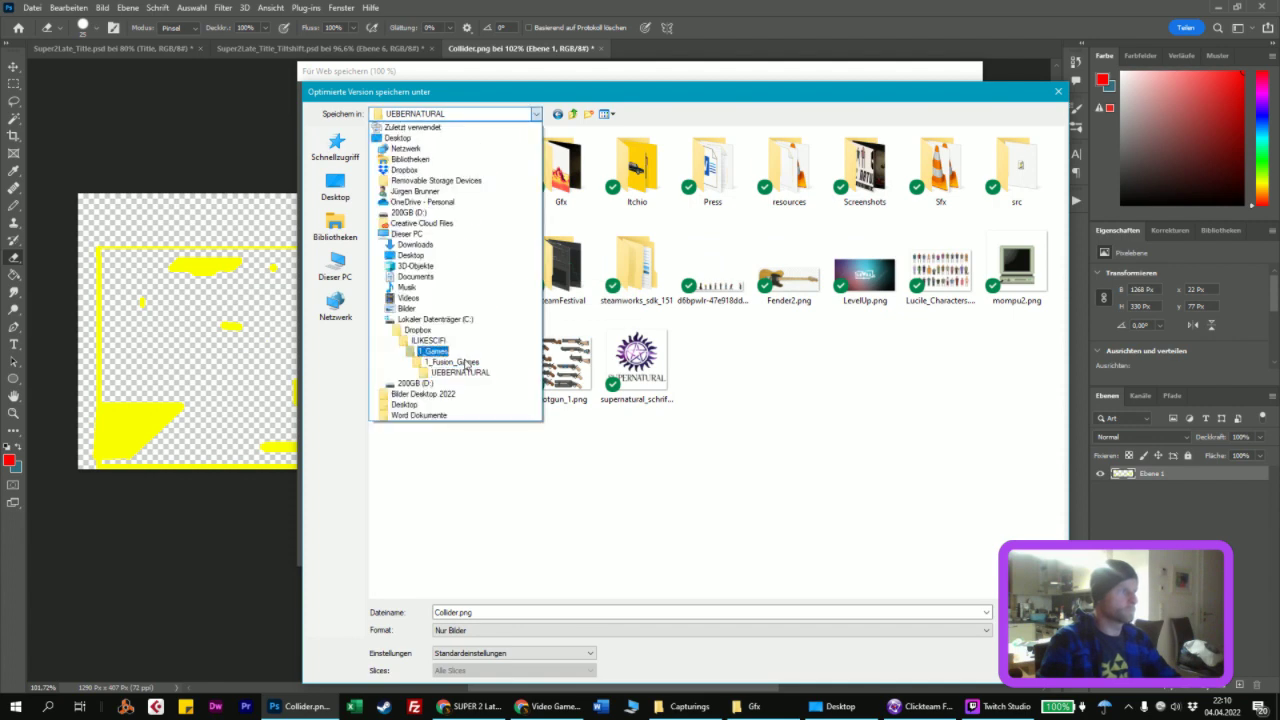
left_click(464, 363)
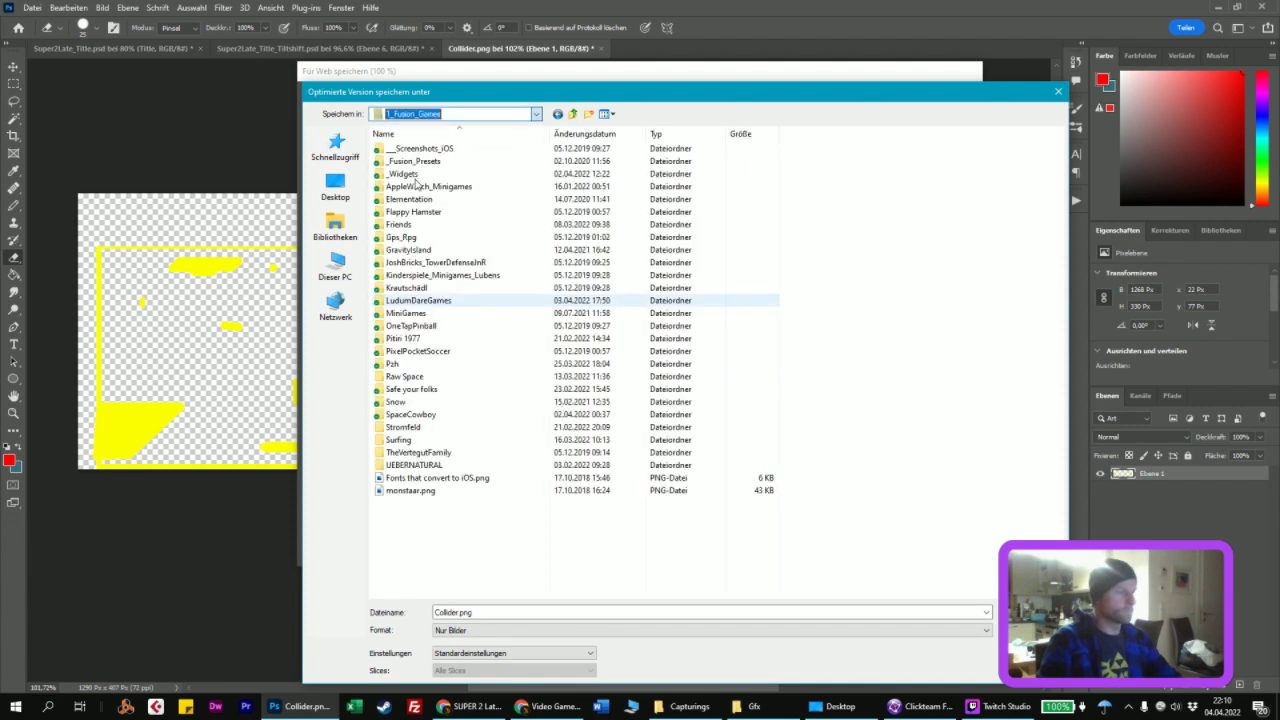
double_click(418, 300)
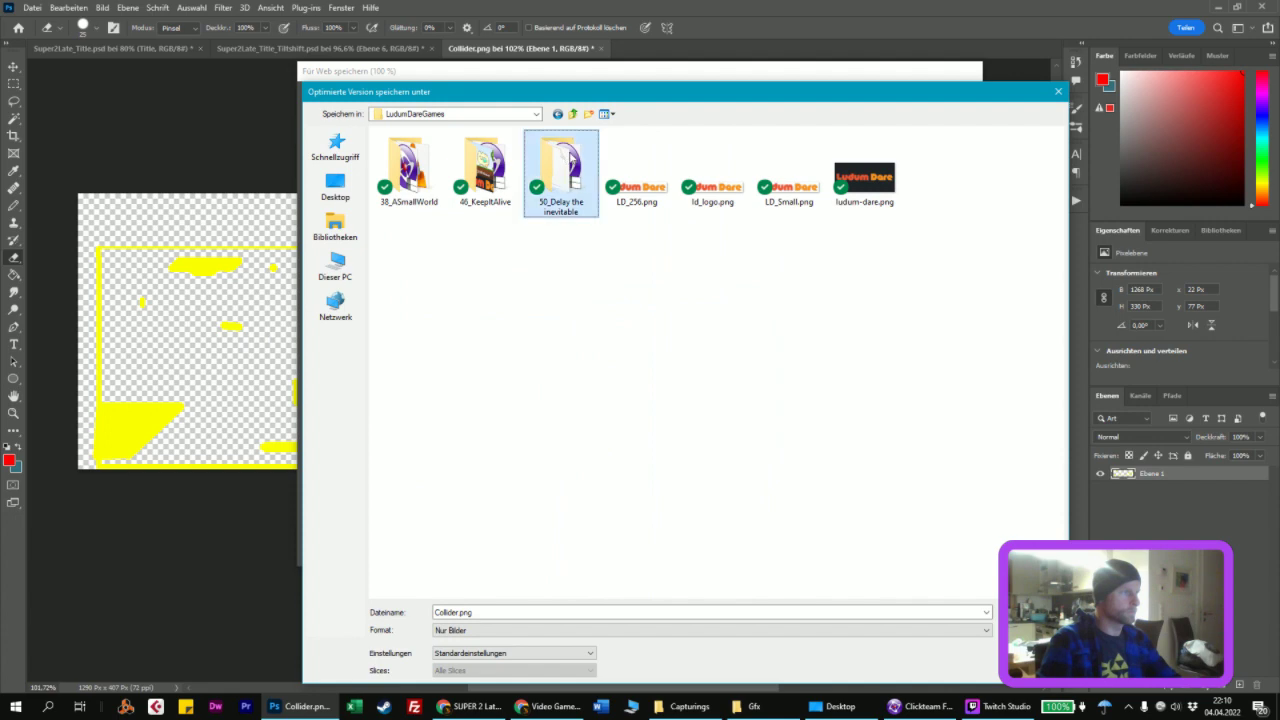
double_click(561, 165)
left_click(713, 165)
double_click(789, 165)
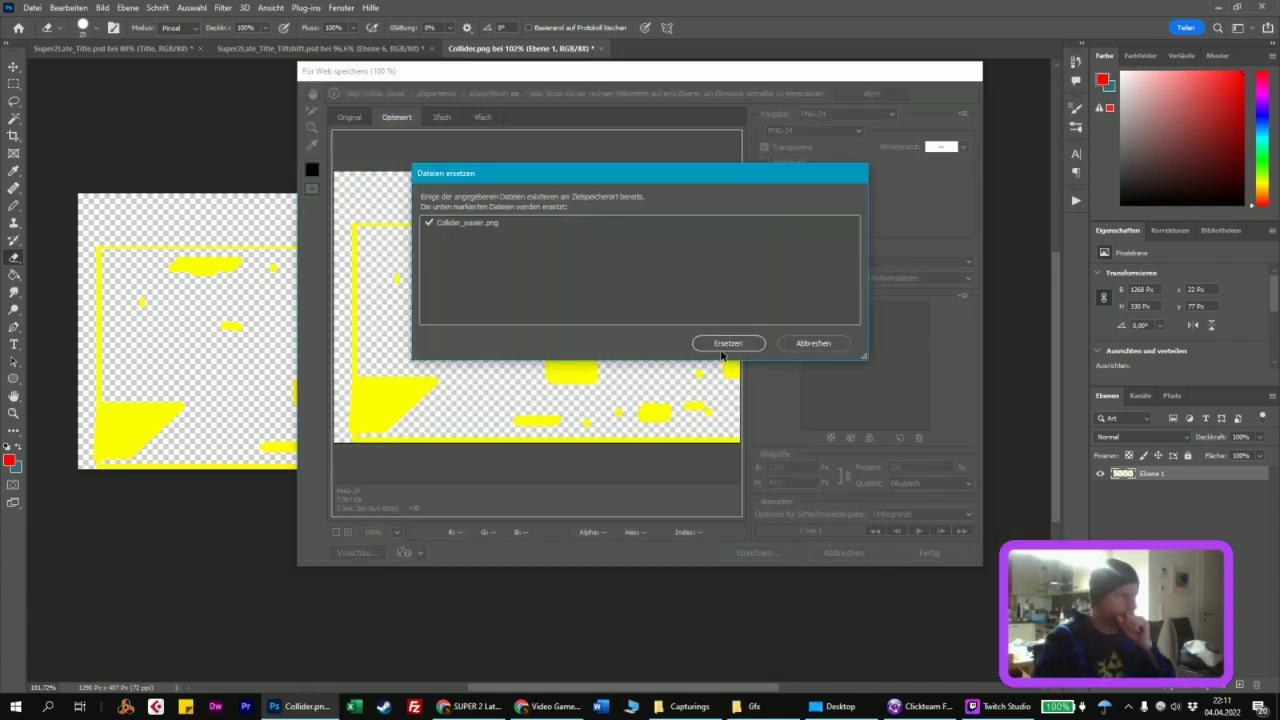
left_click(723, 346)
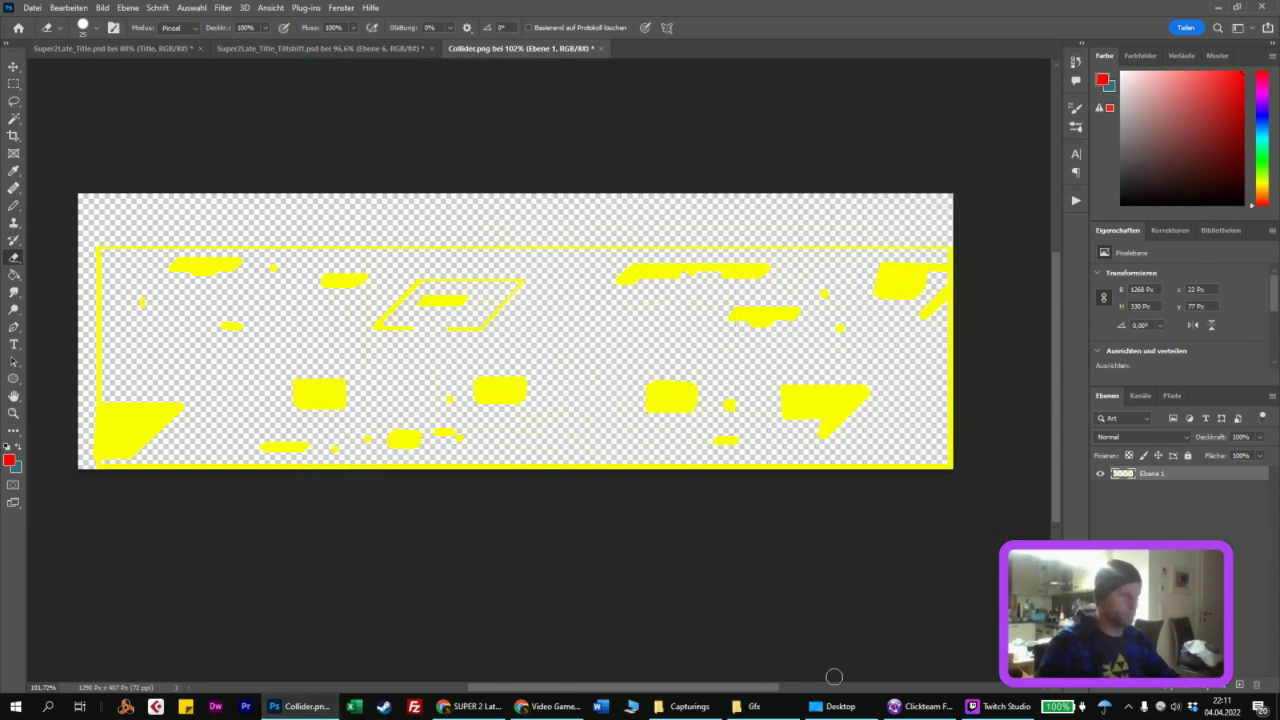
Step: Switch to Clickteam Fusion, open the Collider object's image for editing and start importing an image file
left_click(925, 706)
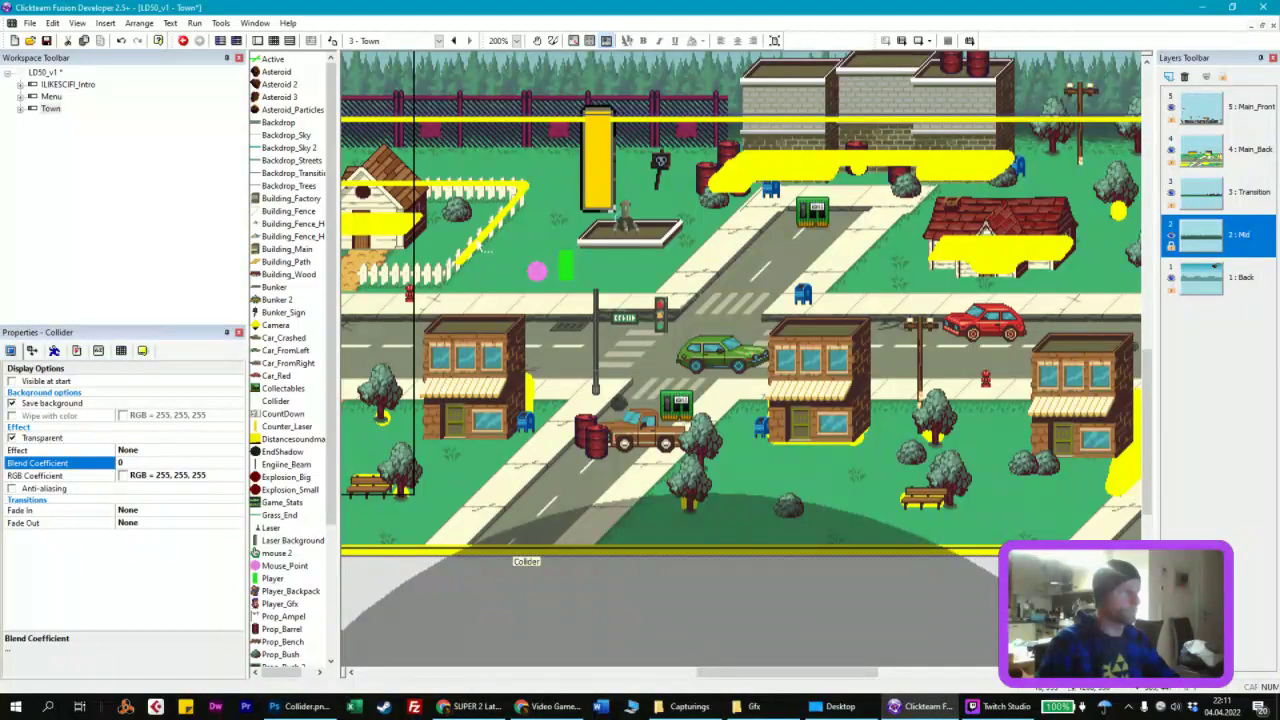
scroll(740, 350, "left", 3)
double_click(740, 611)
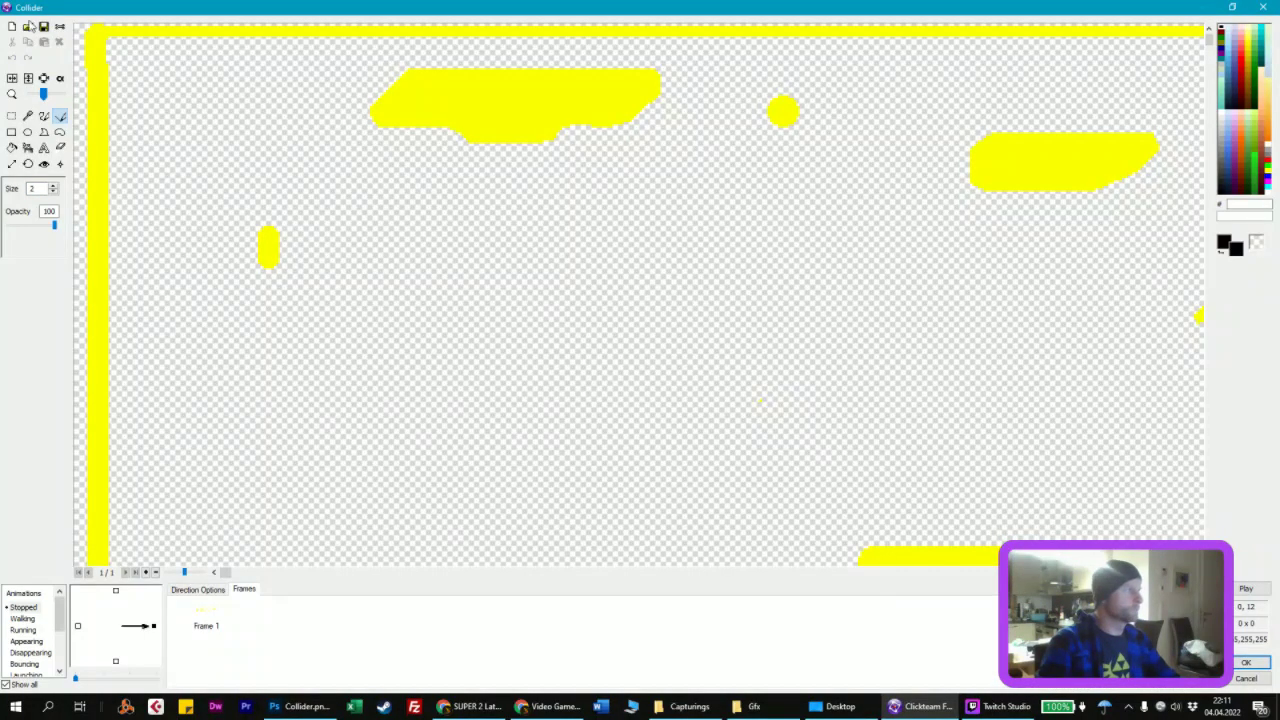
left_click(29, 27)
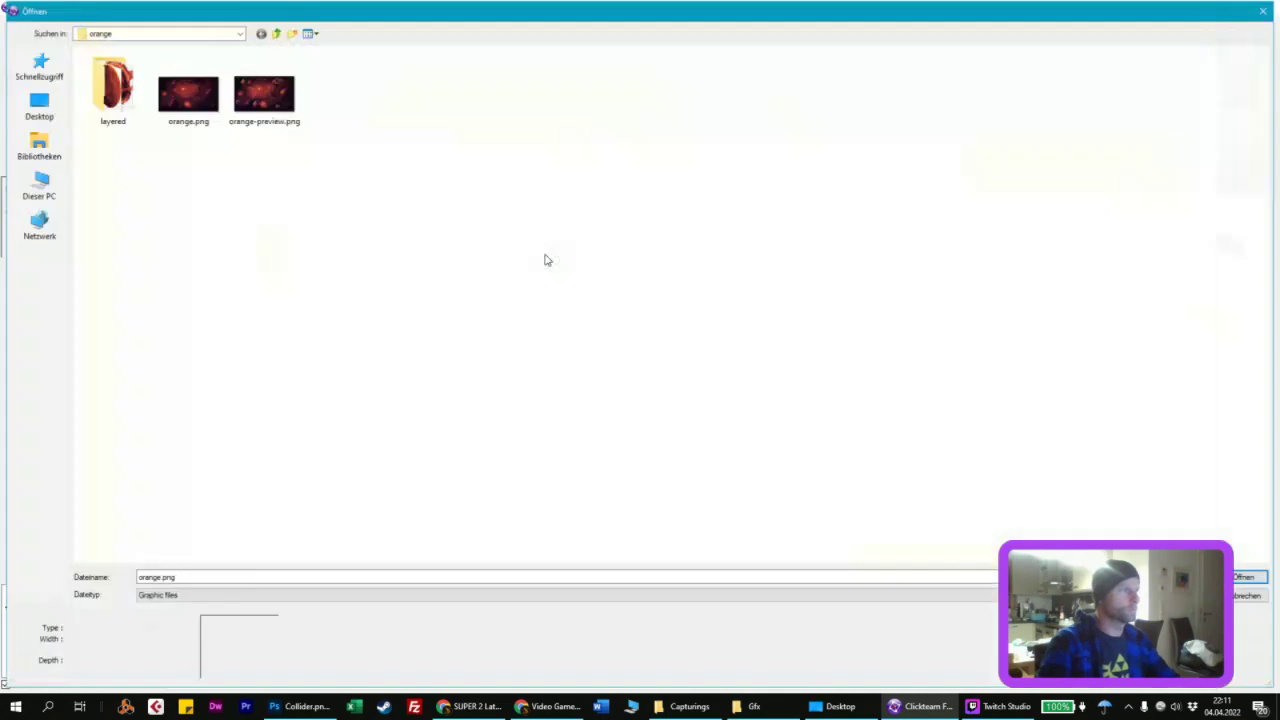
Step: Browse for the import image to the LudumDareGames folder inside 1_Fusion_Games
left_click(277, 33)
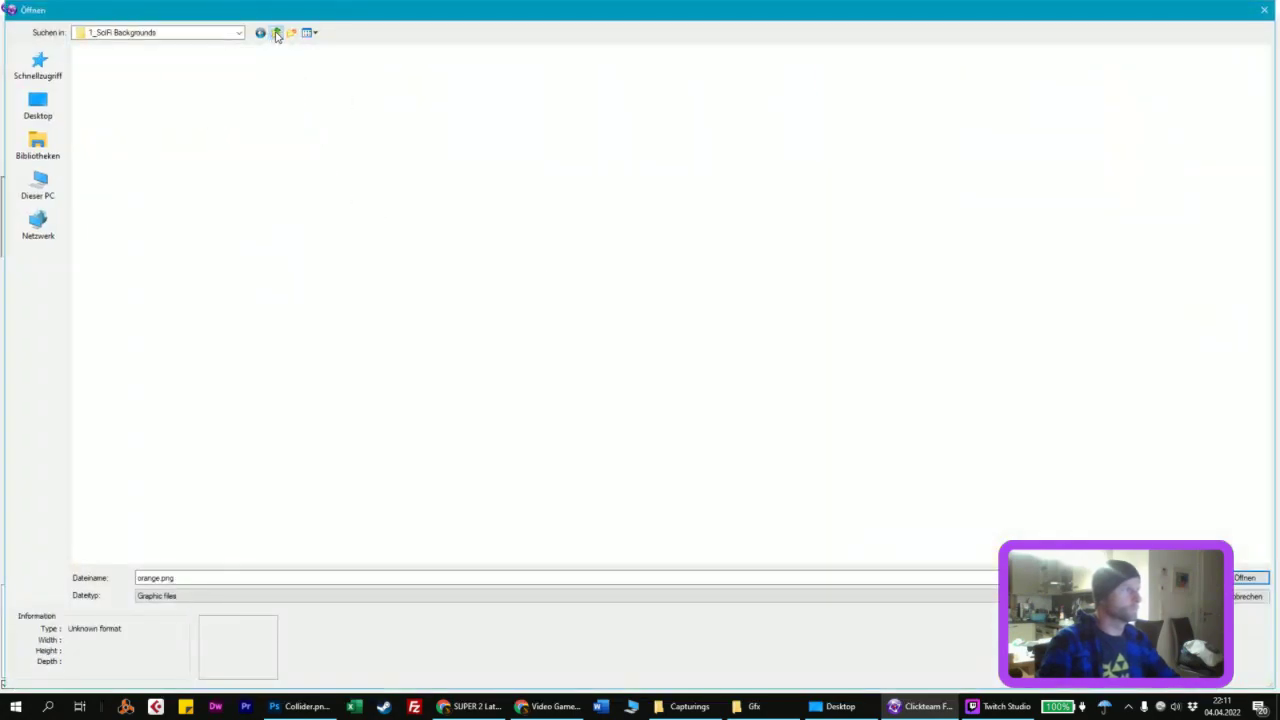
left_click(277, 33)
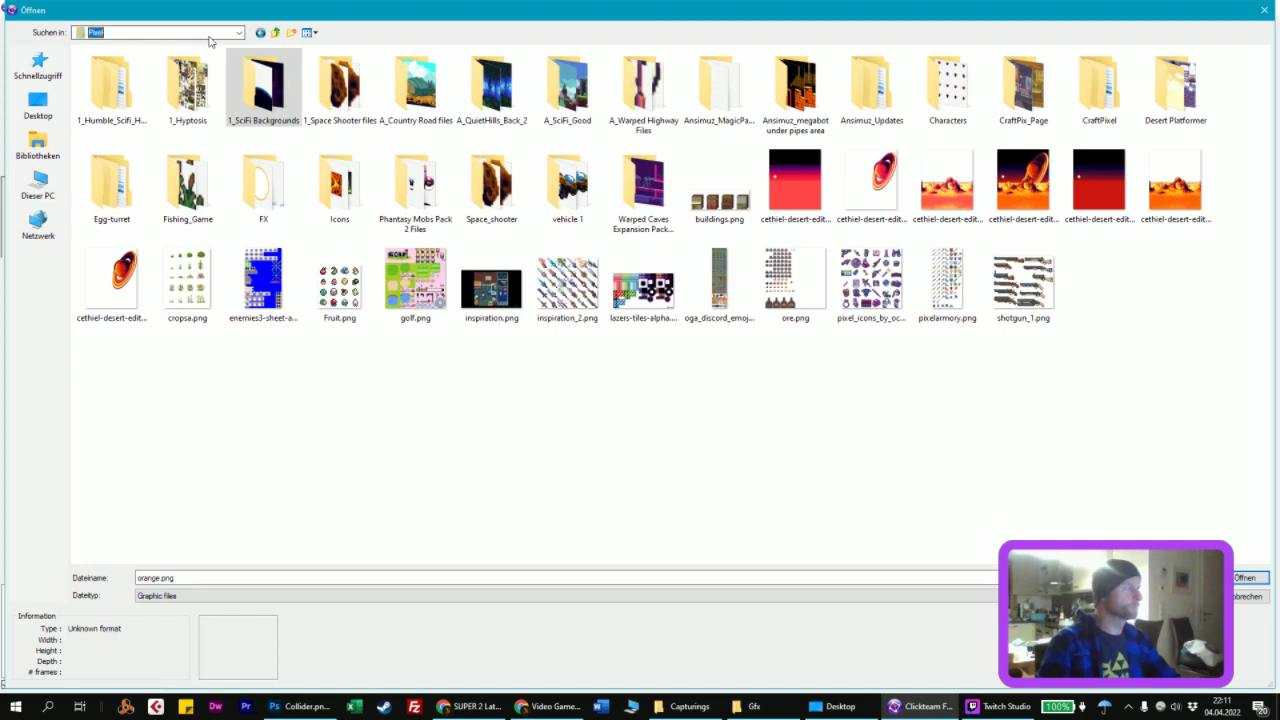
left_click(210, 38)
left_click(38, 65)
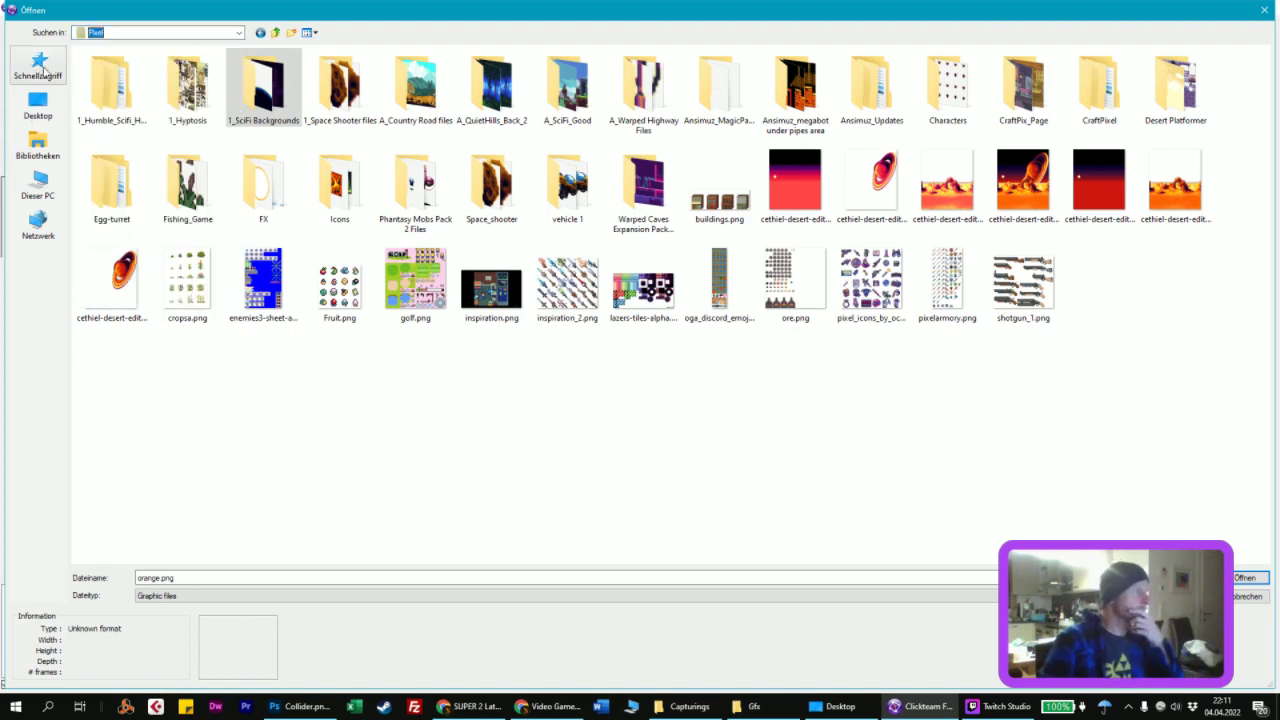
left_click(40, 68)
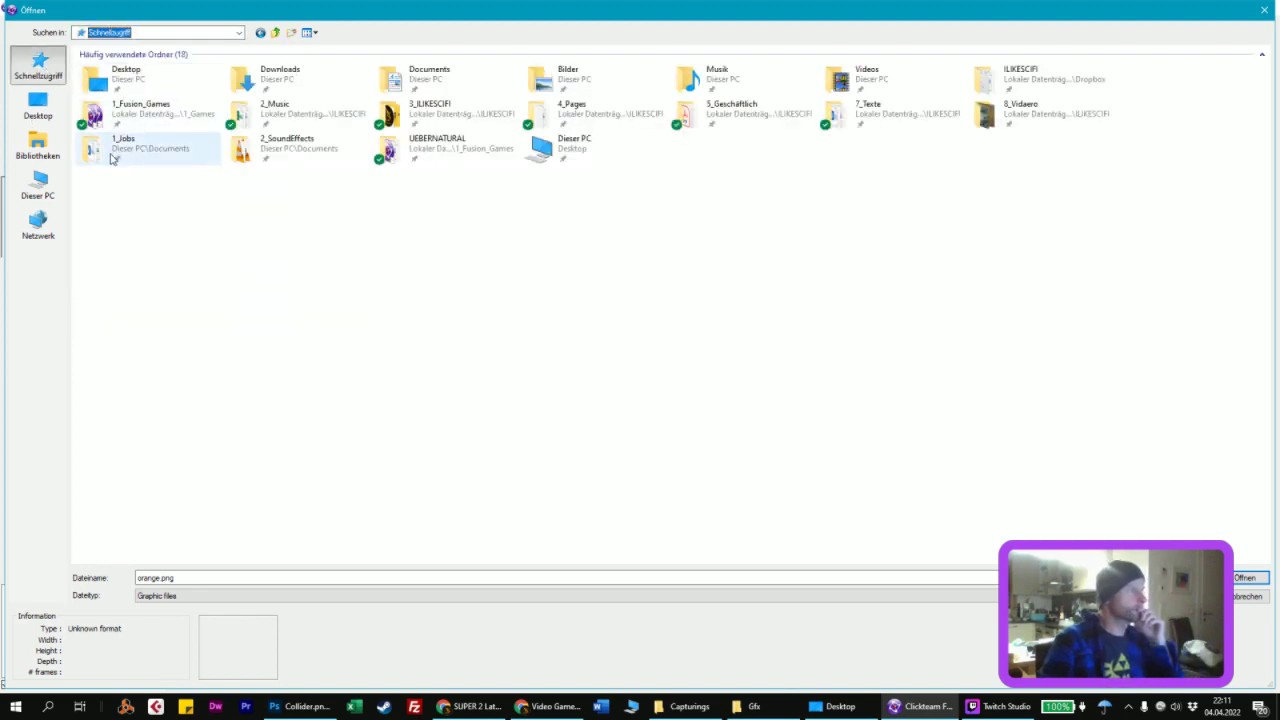
double_click(439, 160)
left_click(200, 32)
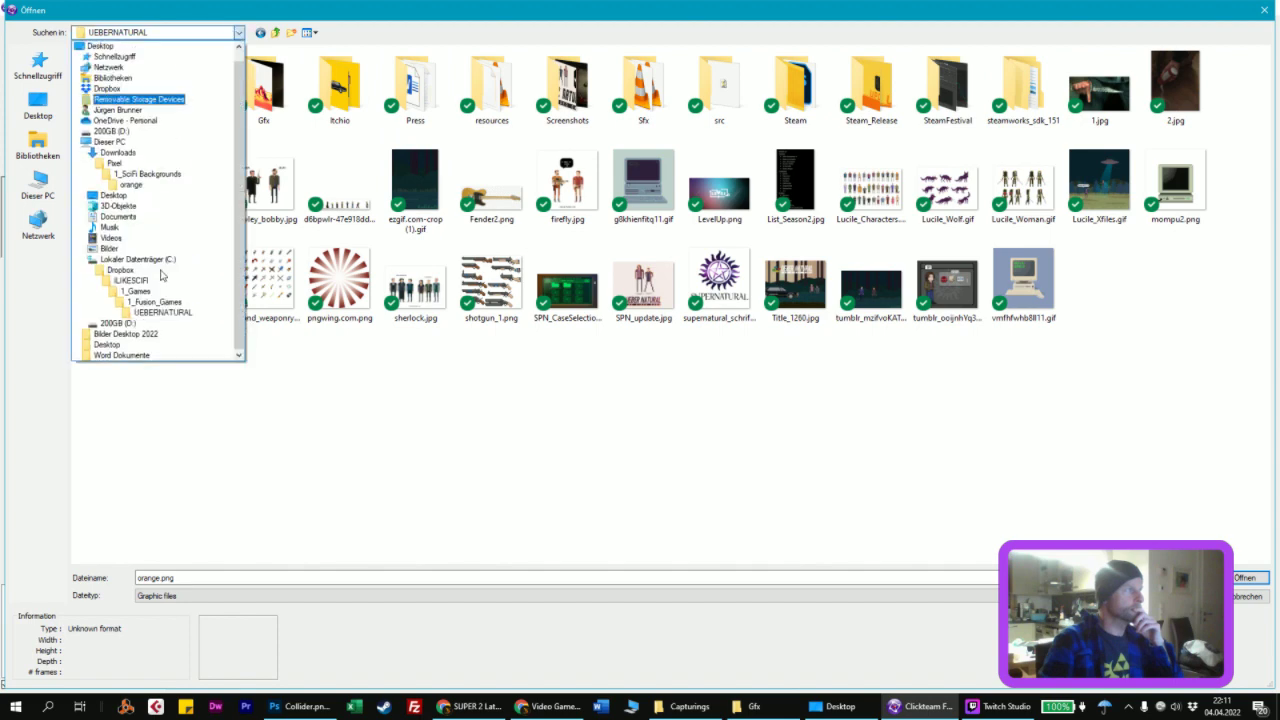
left_click(136, 291)
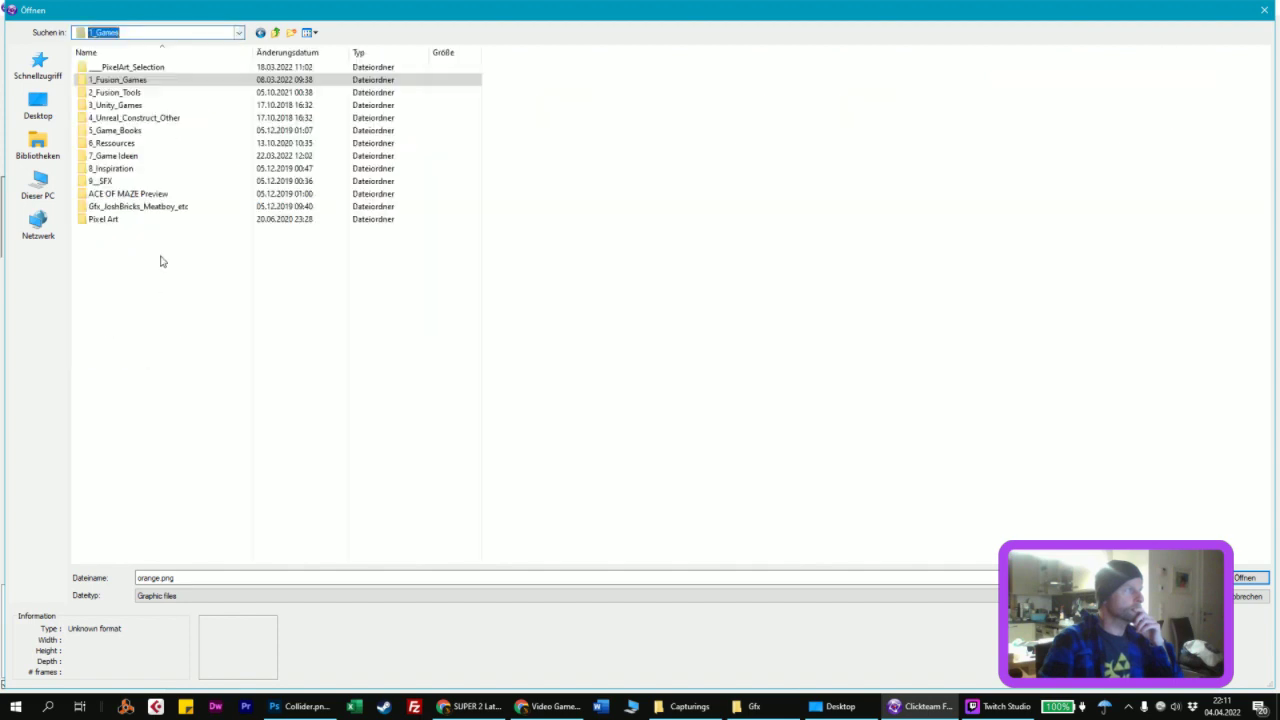
double_click(138, 84)
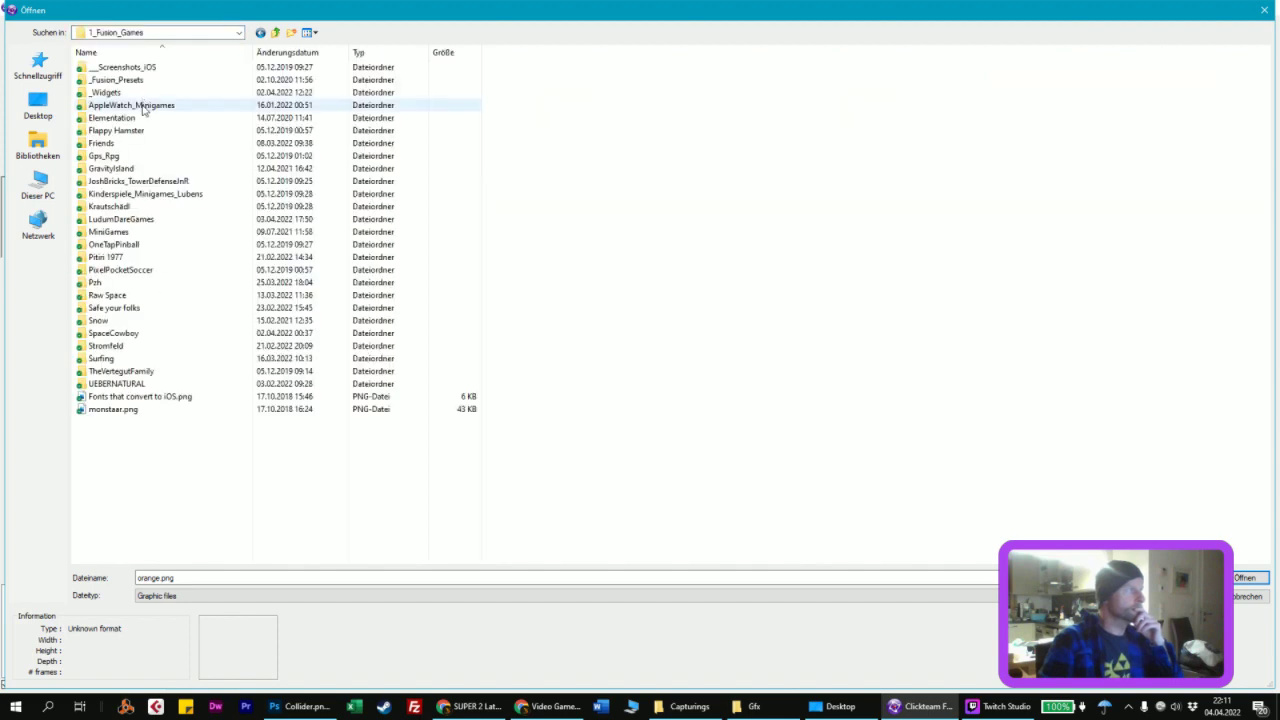
left_click(138, 219)
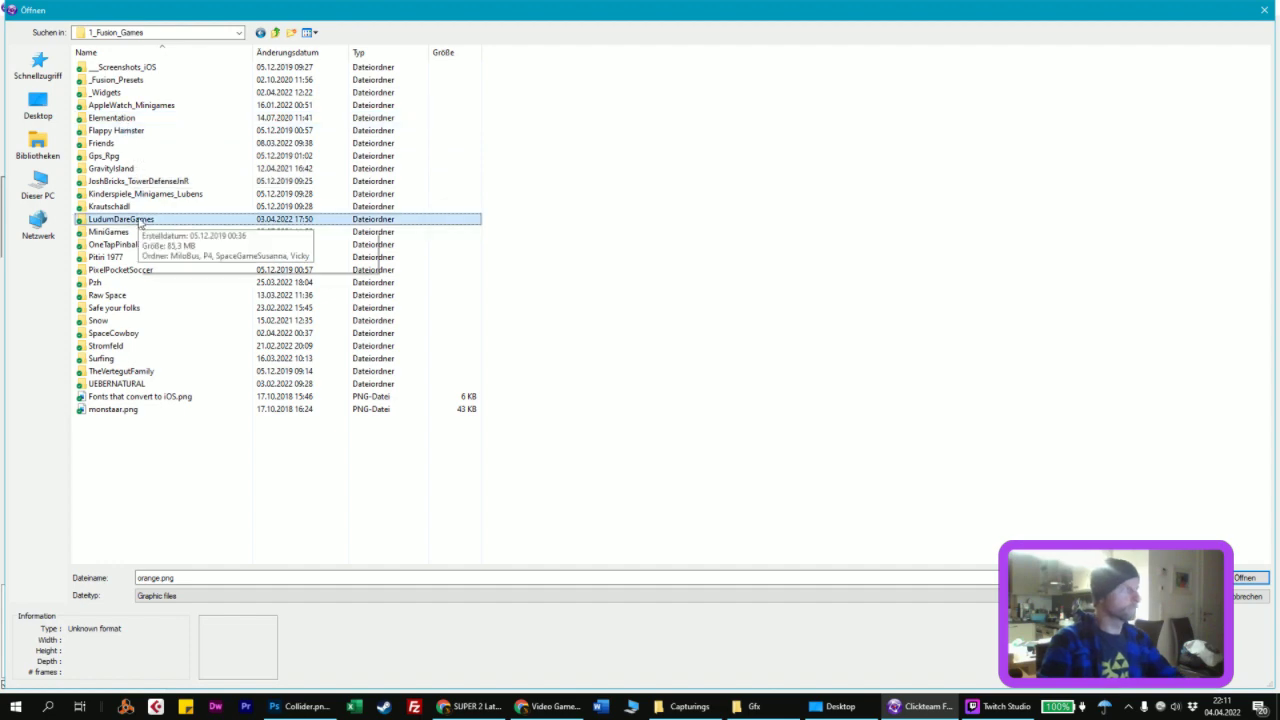
double_click(140, 221)
Step: Import Collider_easier.png from the 50_Delay the inevitable folder, replacing the Collider's current animation
double_click(258, 90)
left_click(425, 100)
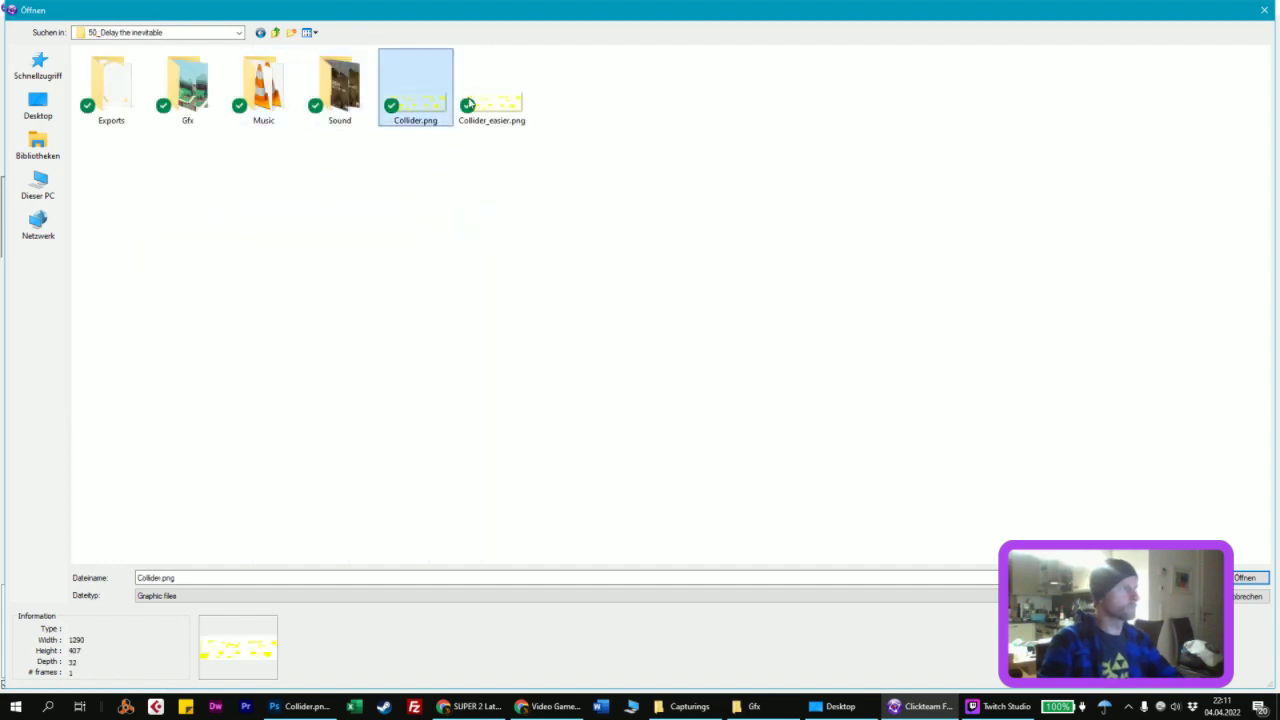
double_click(469, 103)
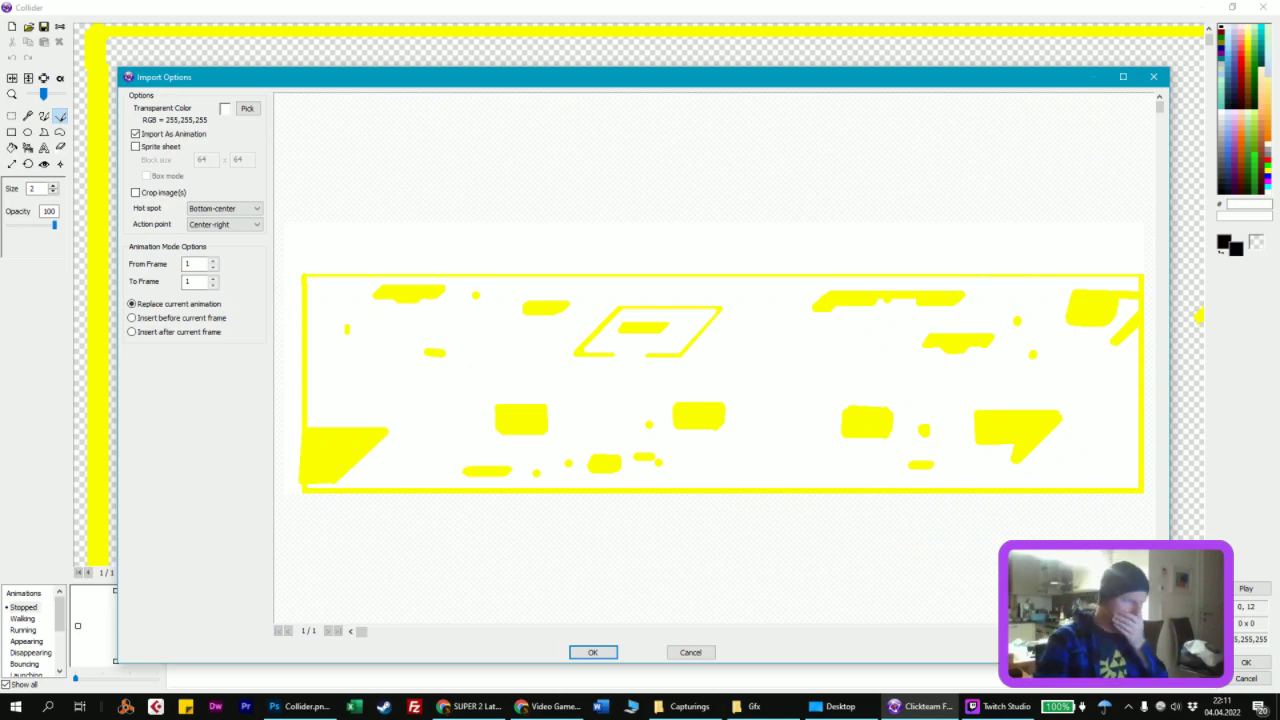
left_click(593, 652)
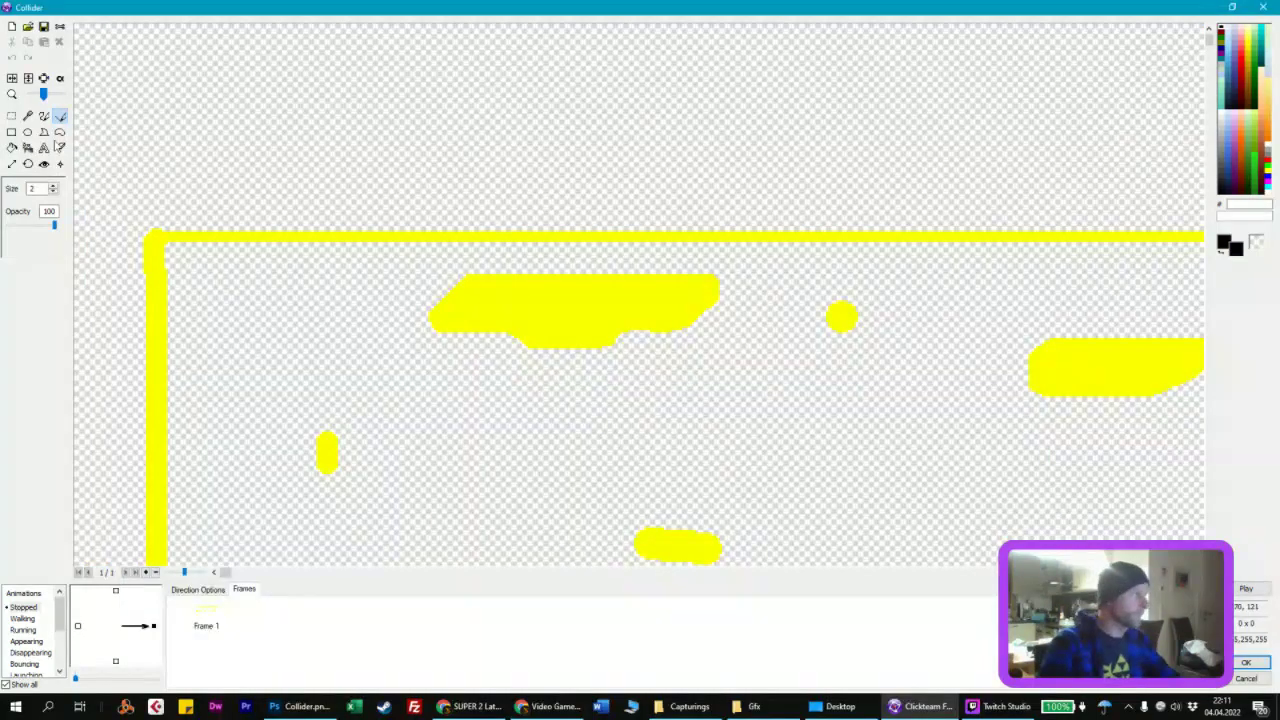
Step: Crop the imported Collider image to its contents, check its hot spot and apply the edited image
left_click(44, 80)
left_click(43, 163)
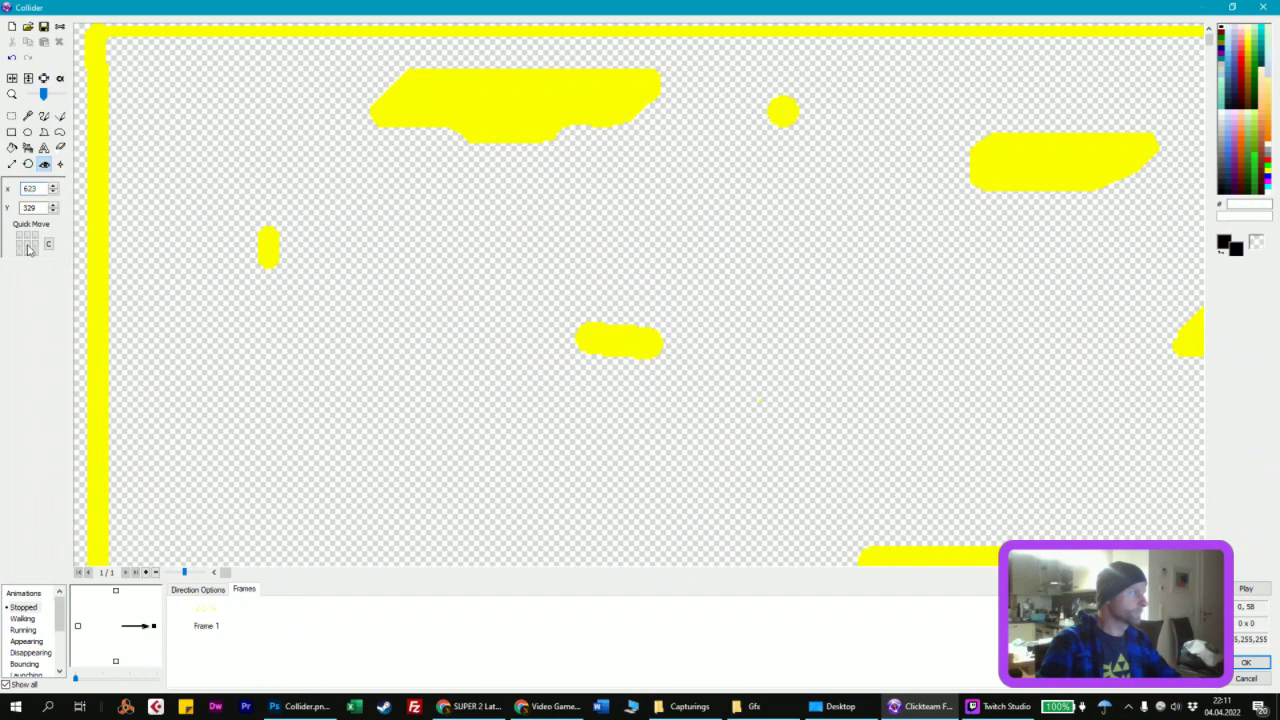
left_click(1246, 663)
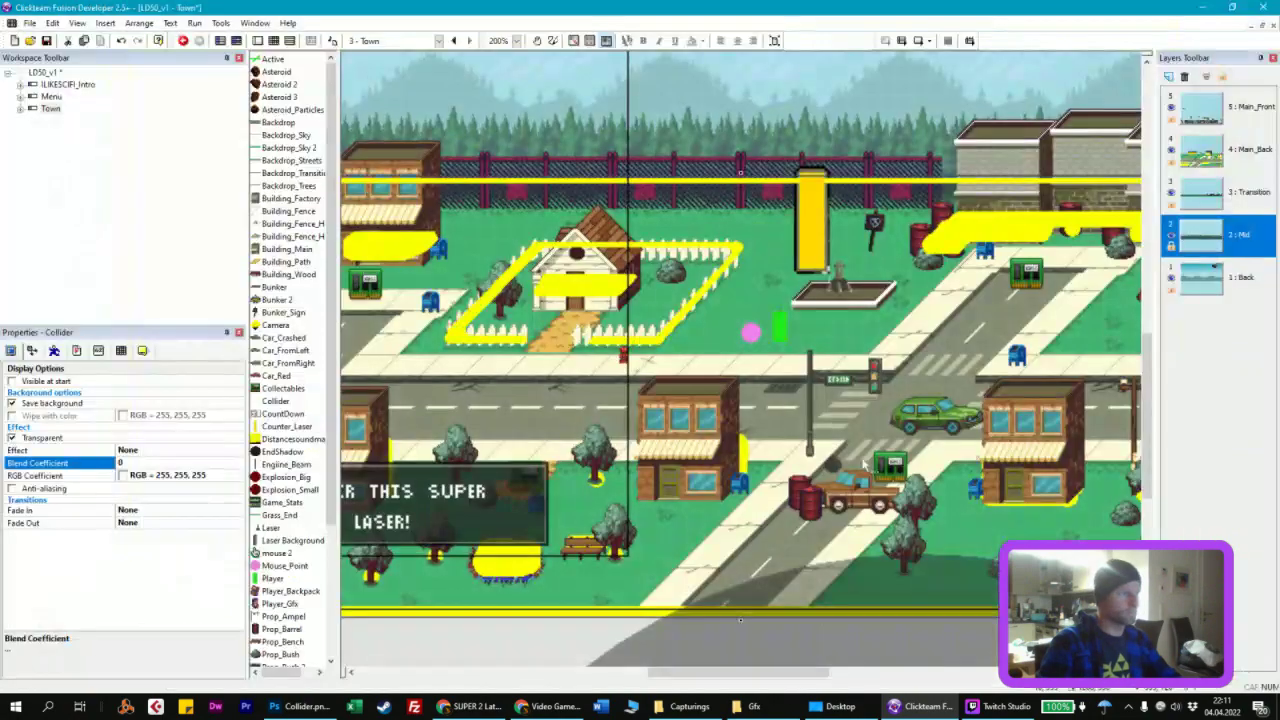
Step: Check the Counter_Laser object's value settings in the Town frame and save the project
double_click(52, 96)
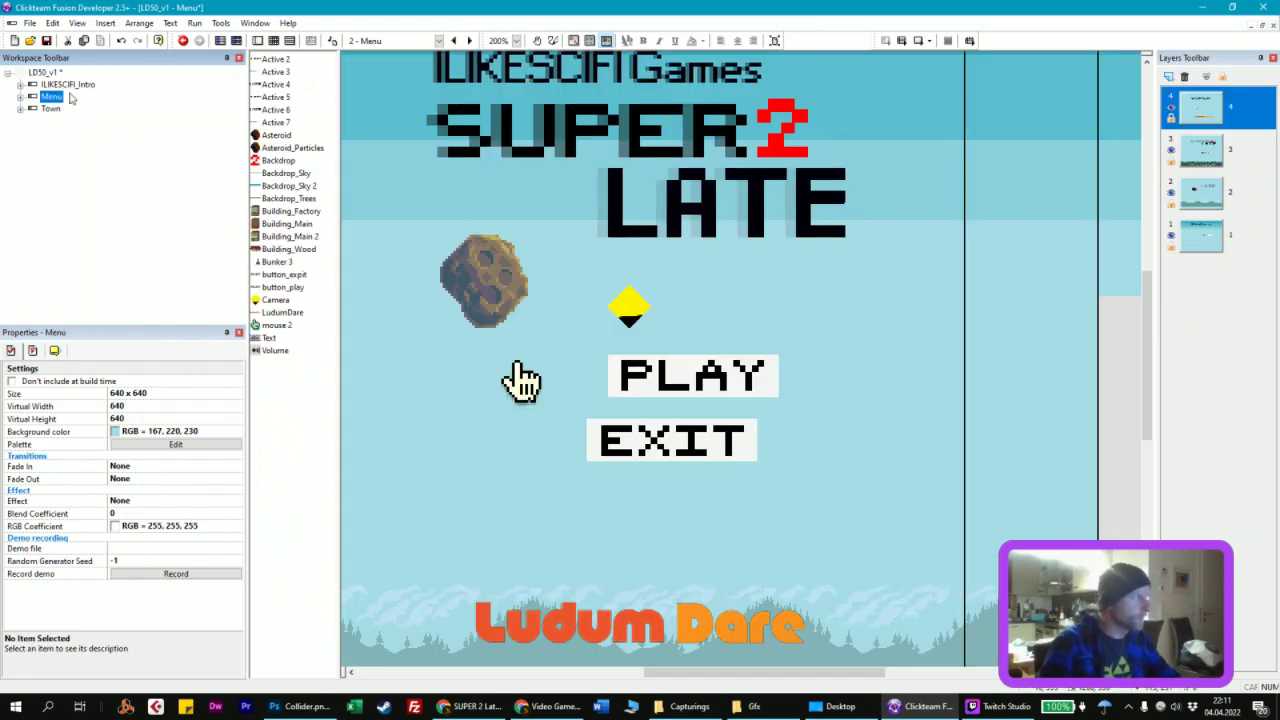
double_click(50, 108)
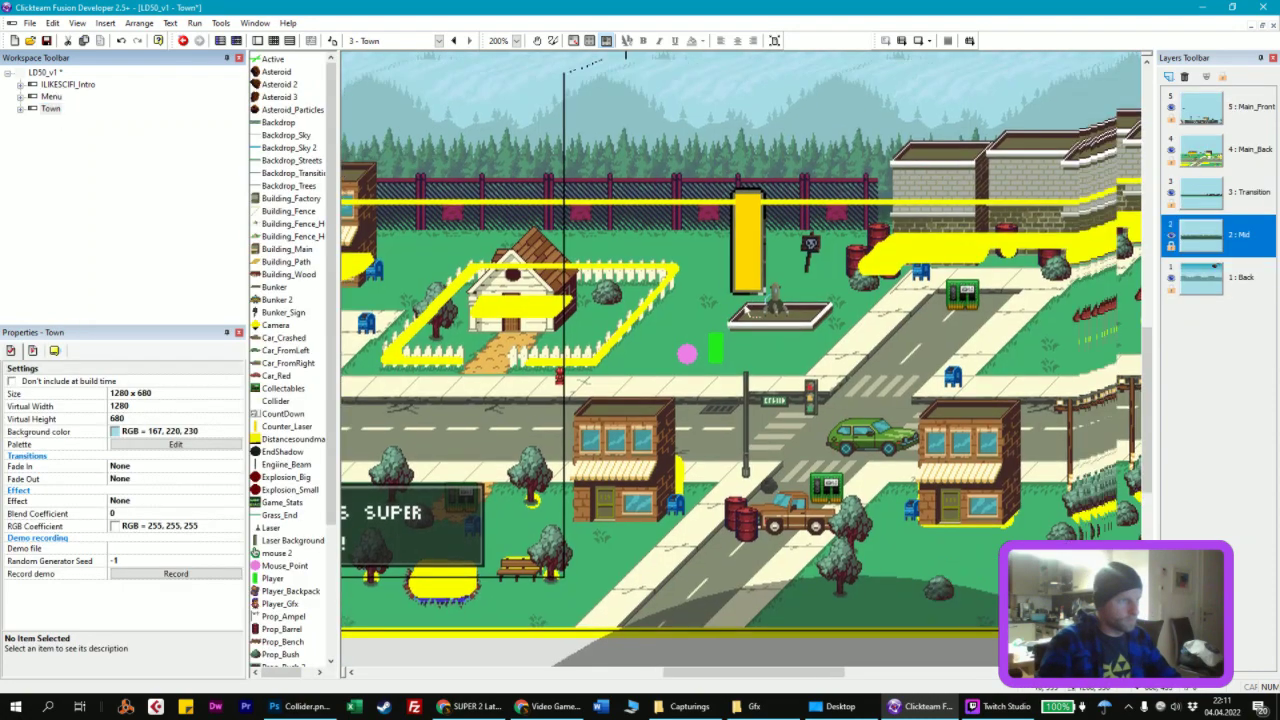
left_click(733, 245)
left_click(118, 389)
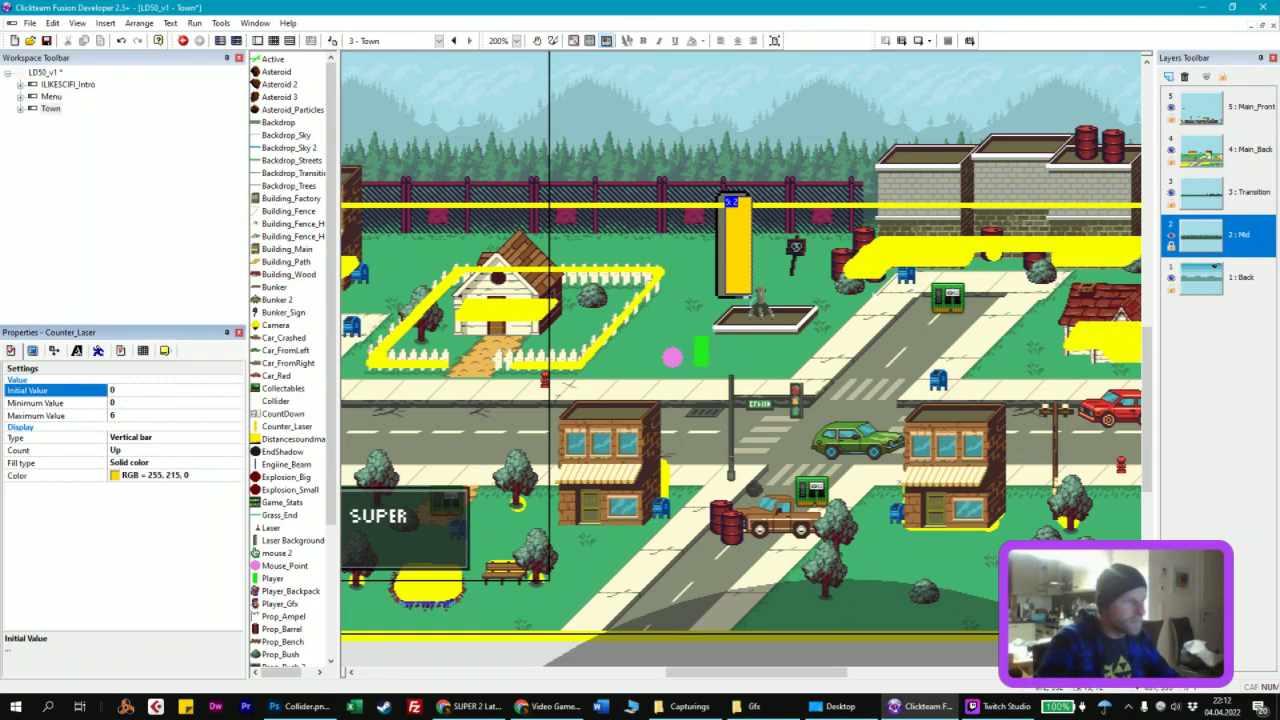
left_click(790, 230)
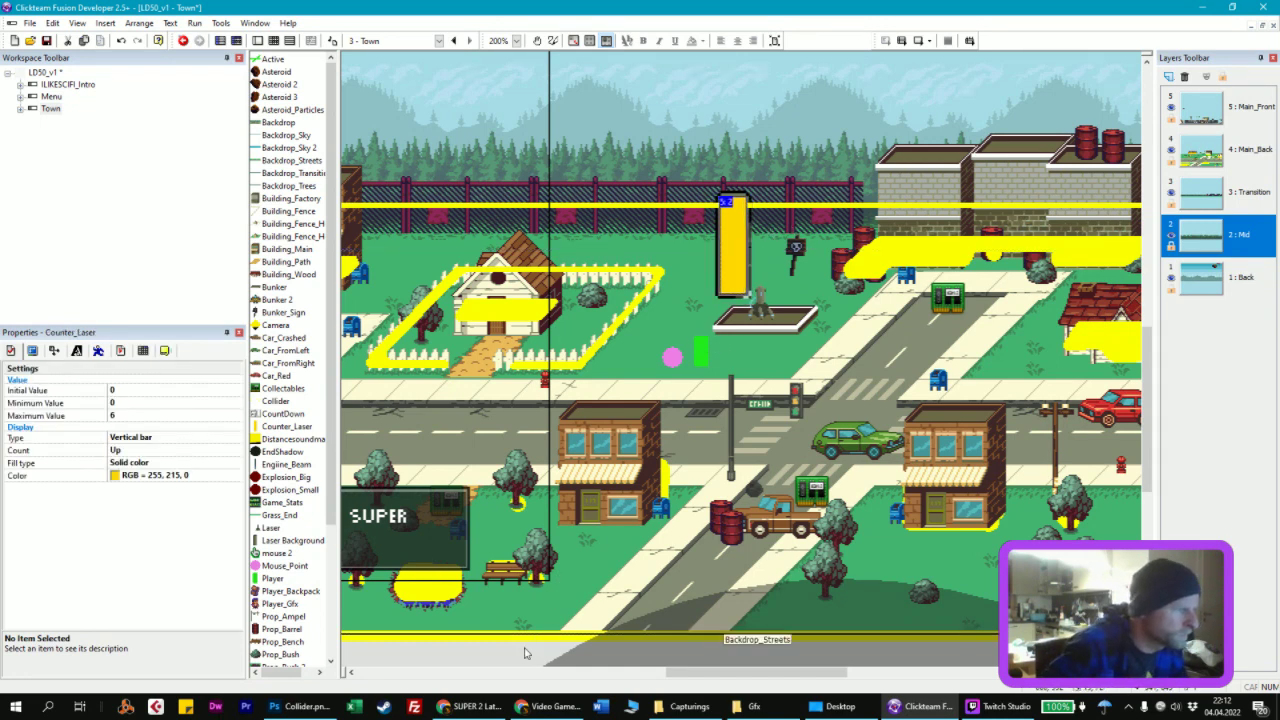
left_click(625, 440)
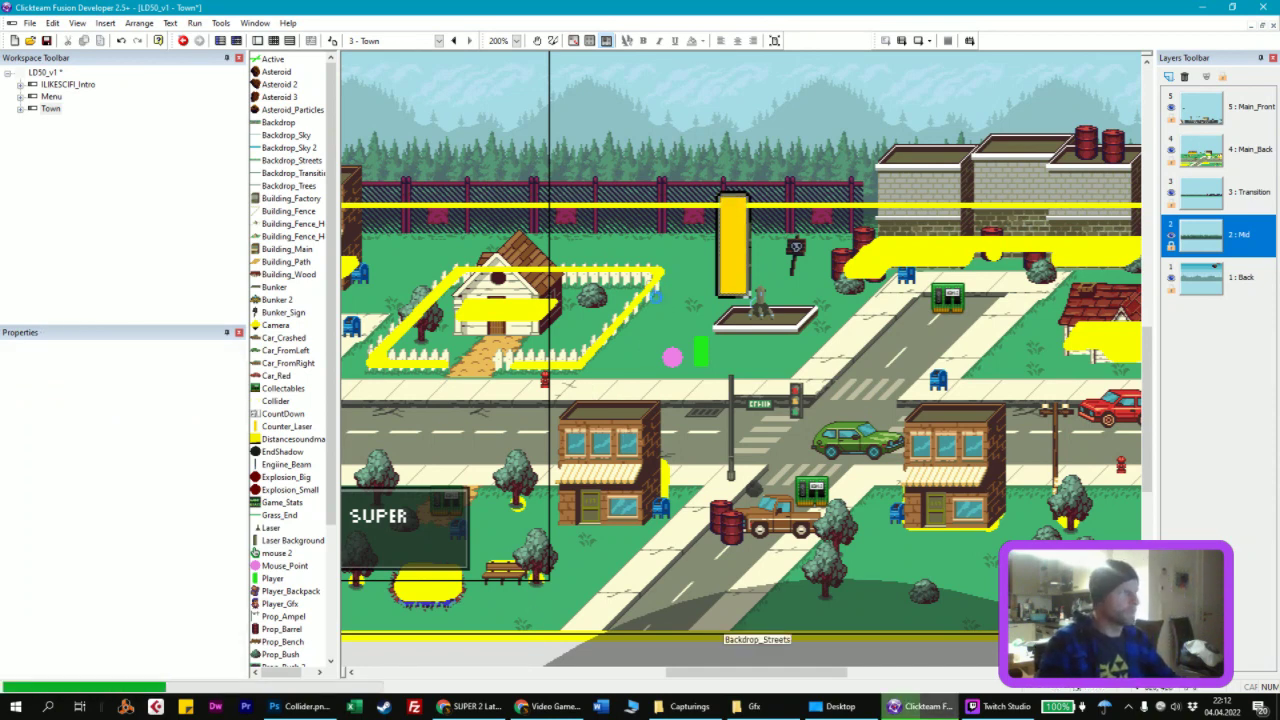
Step: In the ILIKESCIFI_Intro frame, reposition the ILIKESCIFI Games logo and the small ILIKESCIFI Games string beneath the space background
left_click(54, 98)
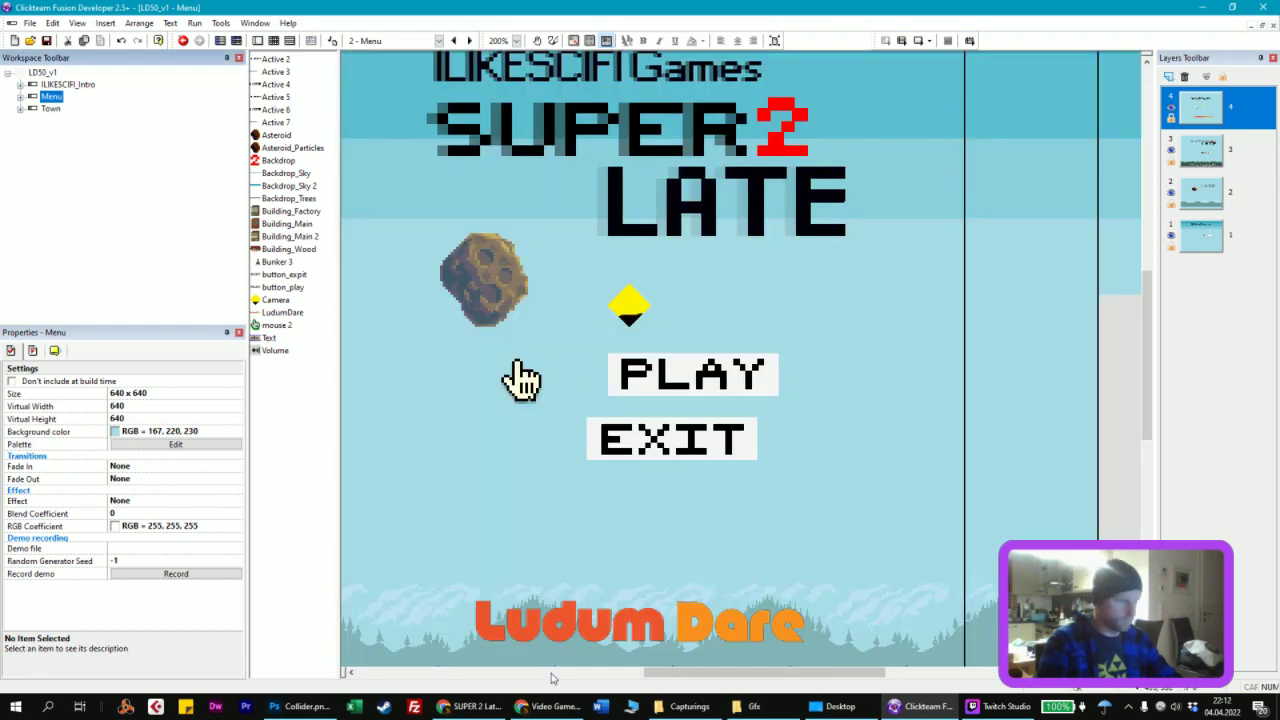
left_click(548, 706)
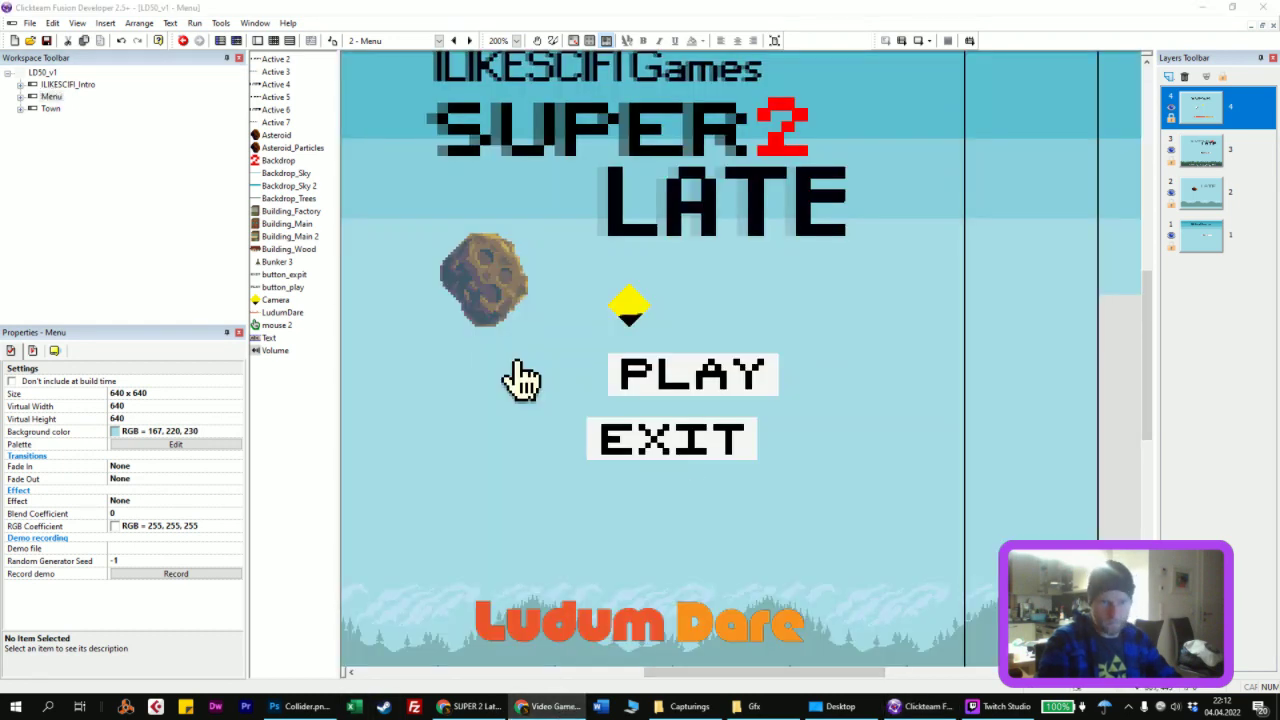
left_click(60, 85)
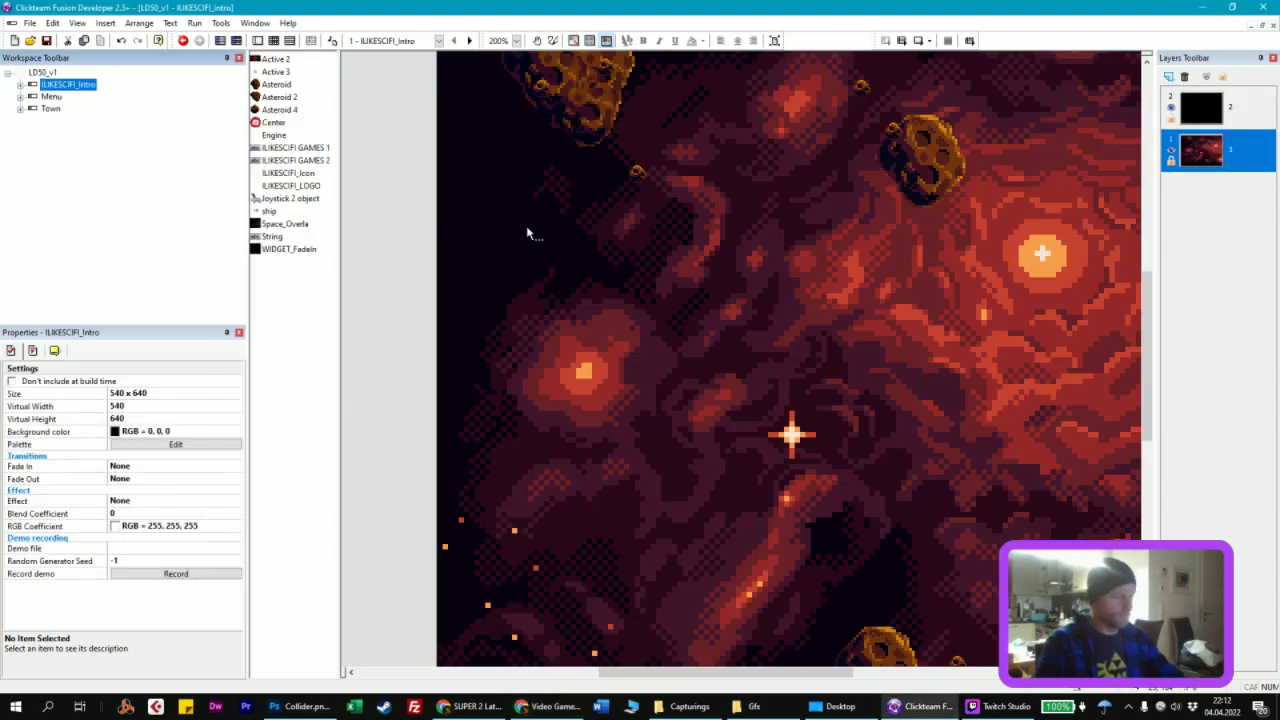
scroll(673, 282, "down", 3, "ctrl")
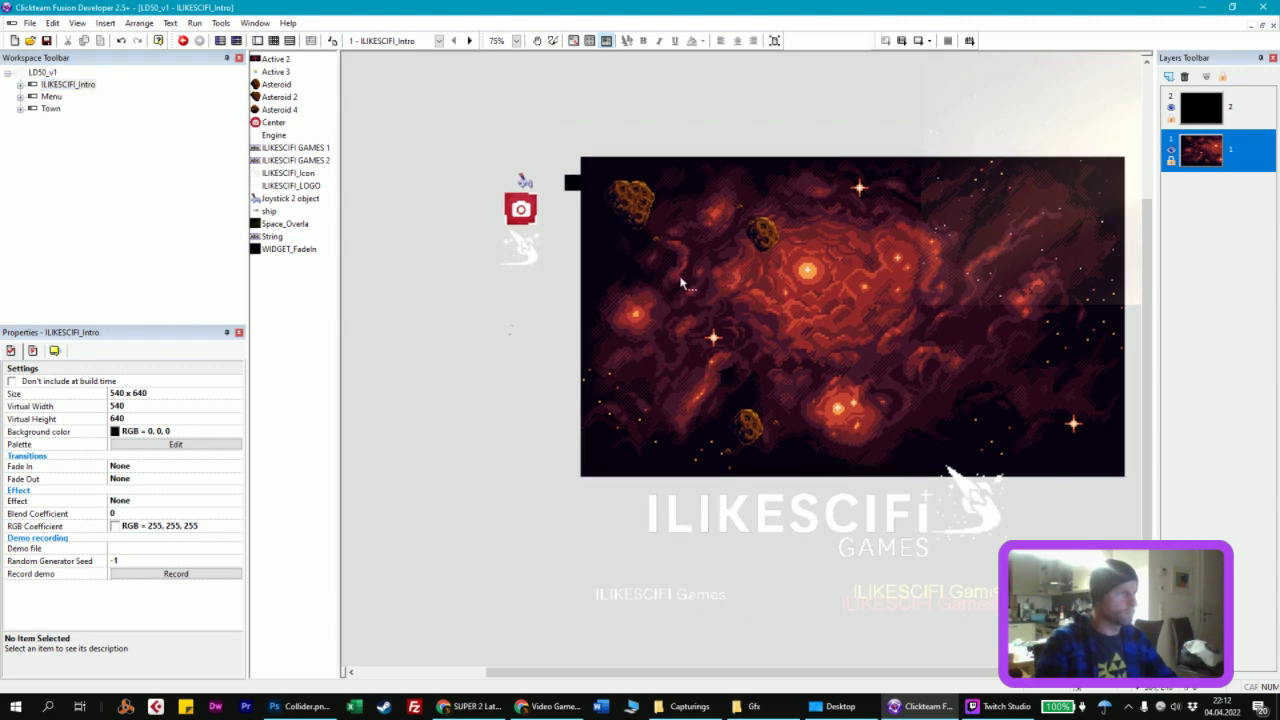
left_click(650, 530)
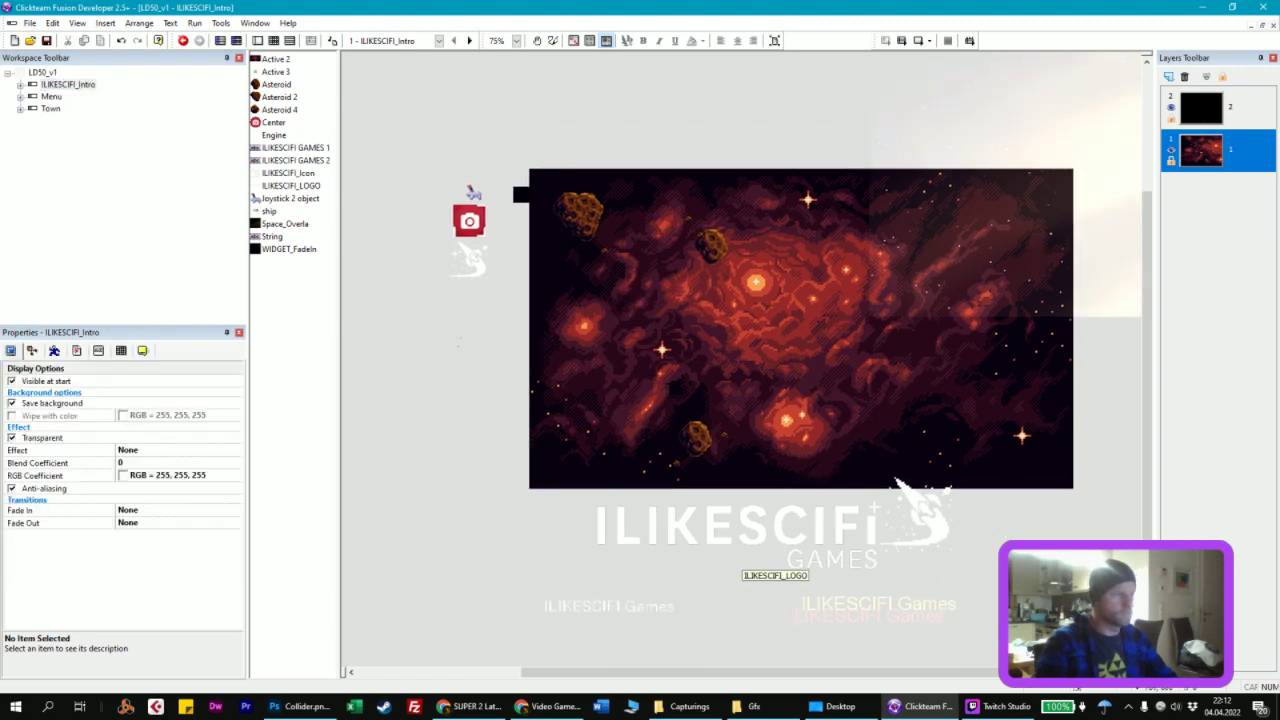
left_click(650, 614)
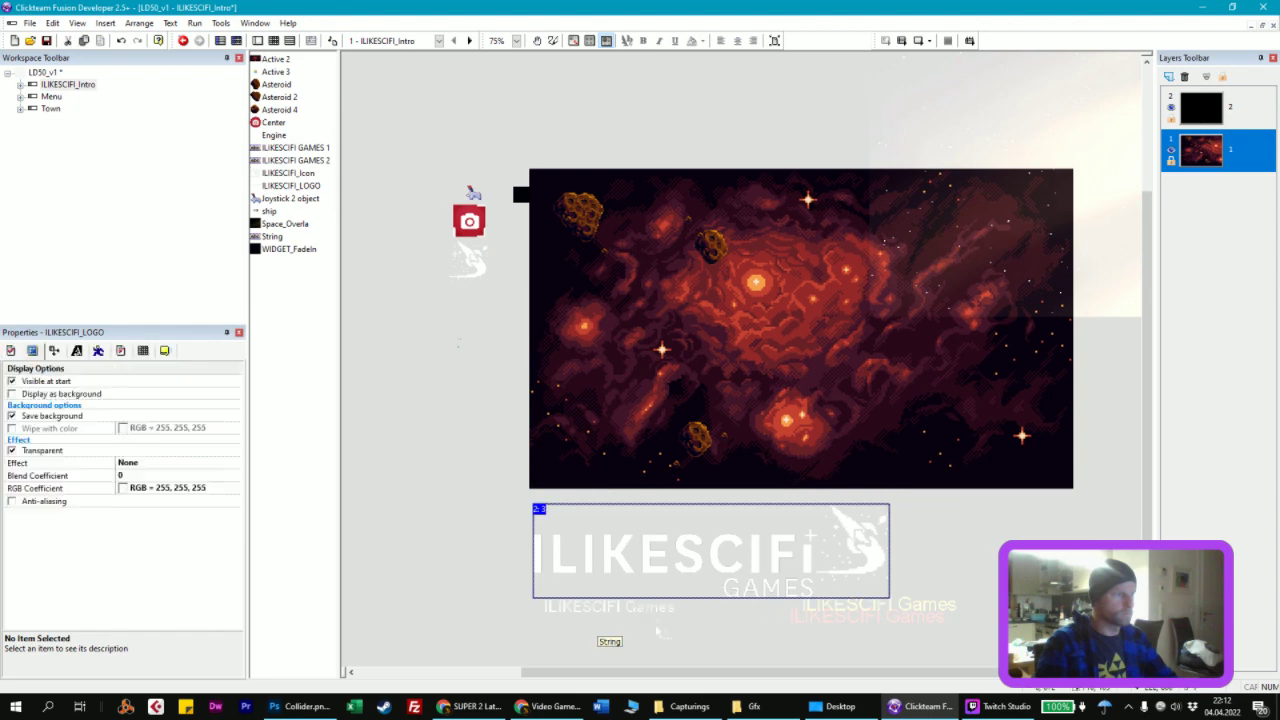
left_click_drag(650, 614, 666, 634)
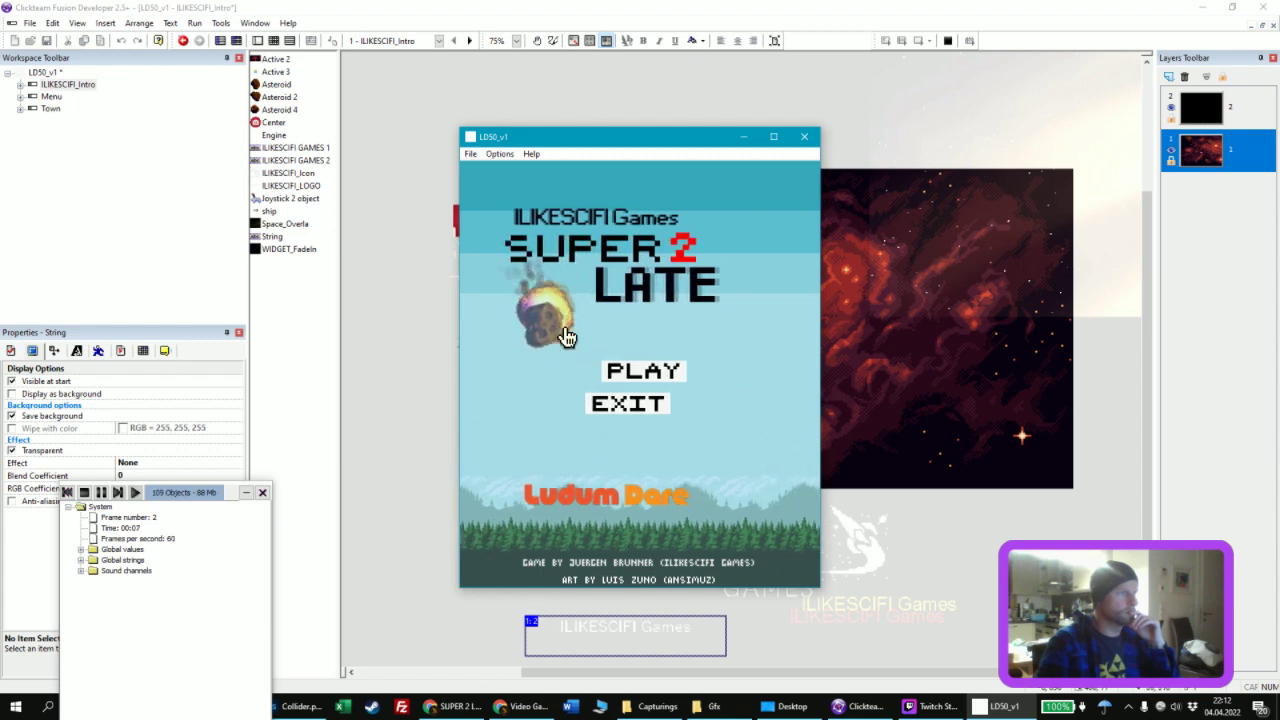
Step: Test the application by starting play from its menu, restarting it from the intro and closing it
left_click(652, 373)
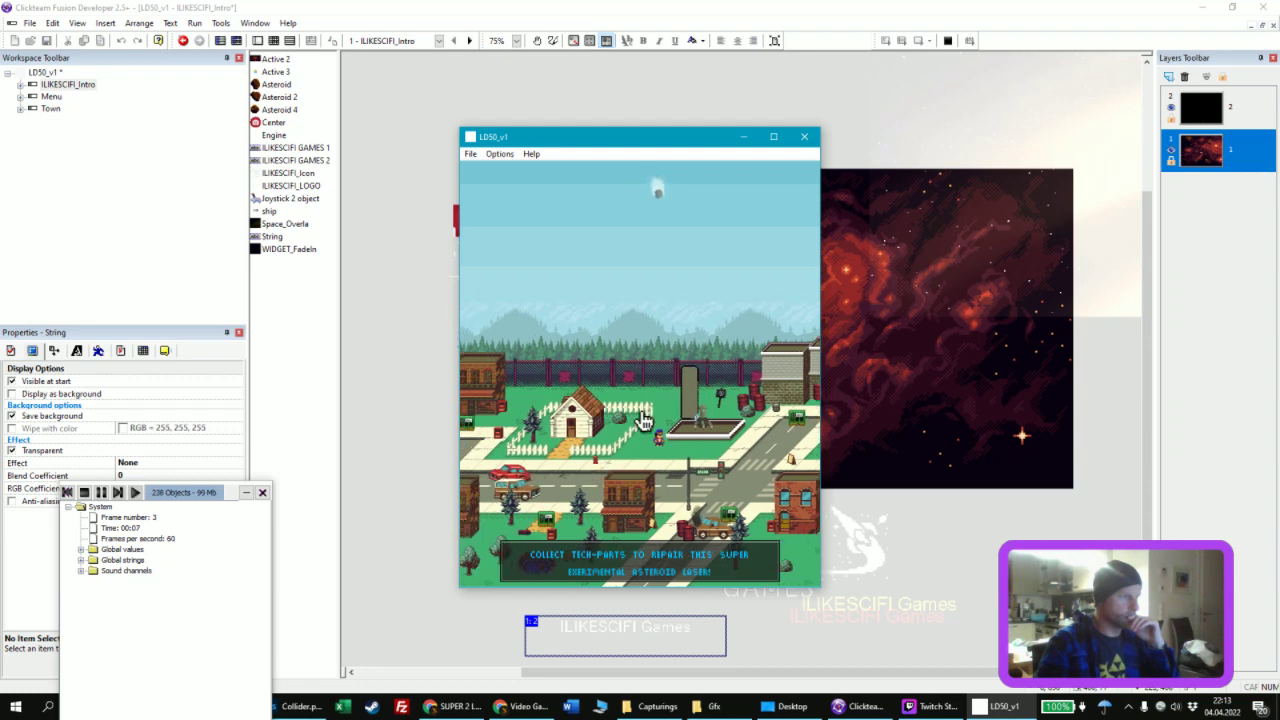
key("F2")
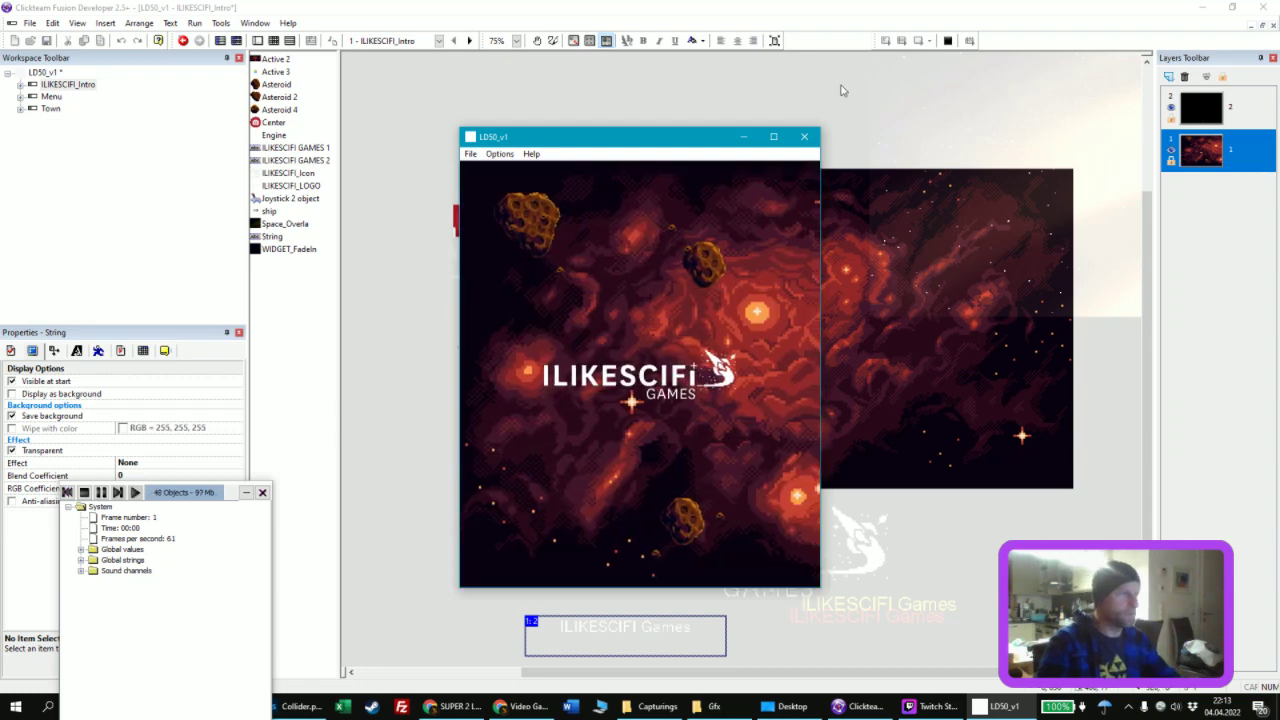
left_click(804, 136)
Step: Open the Town frame, select the Text object with the tech-parts message and widen its properties to show the full paragraphs
left_click(50, 108)
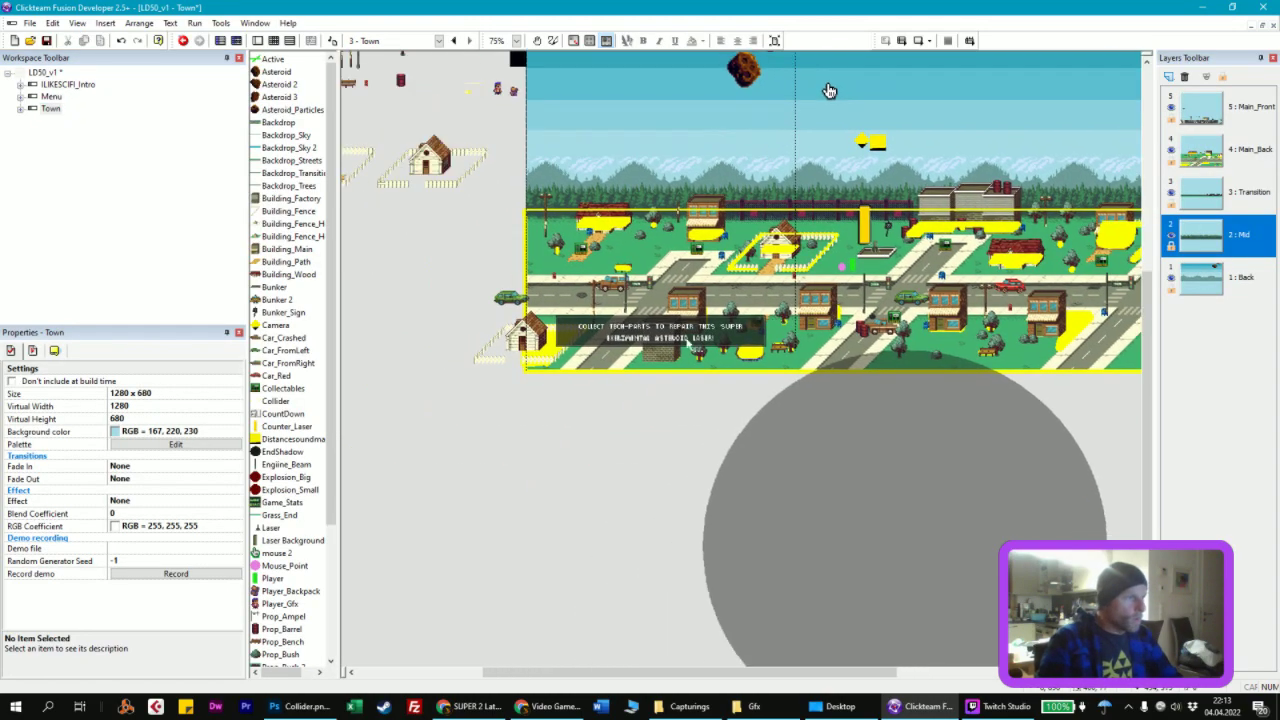
left_click(650, 331)
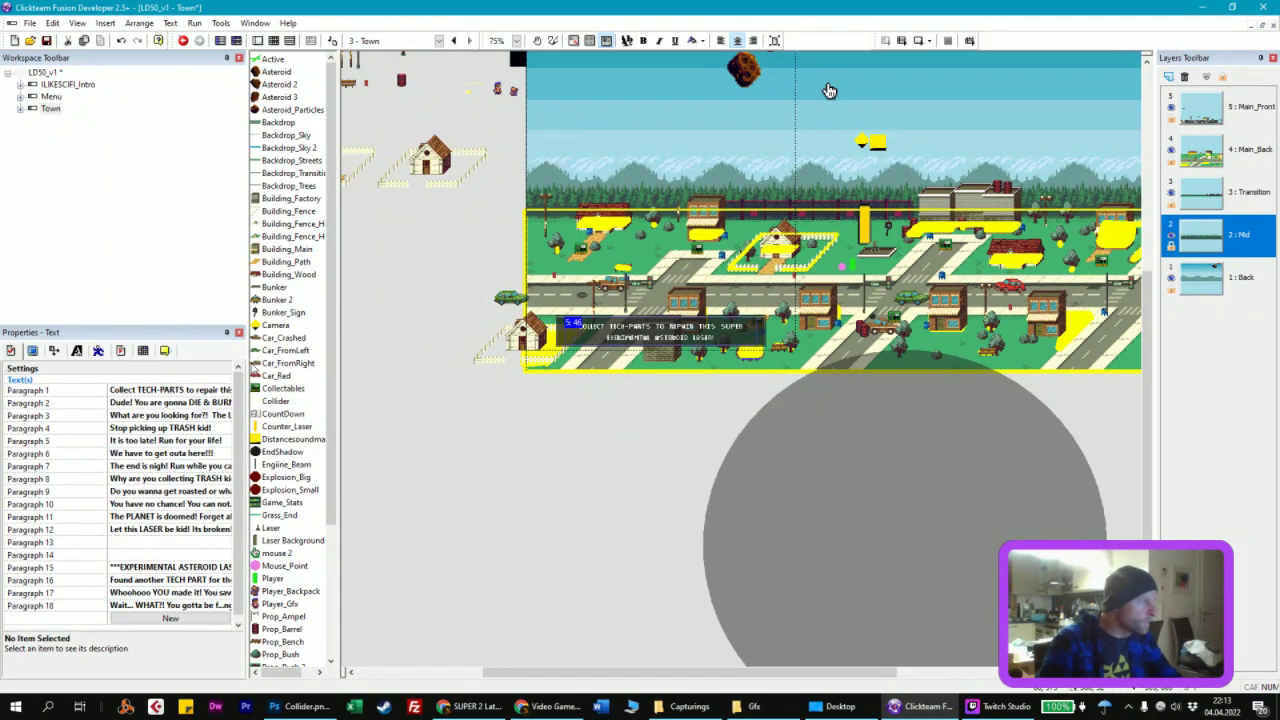
left_click_drag(247, 465, 358, 465)
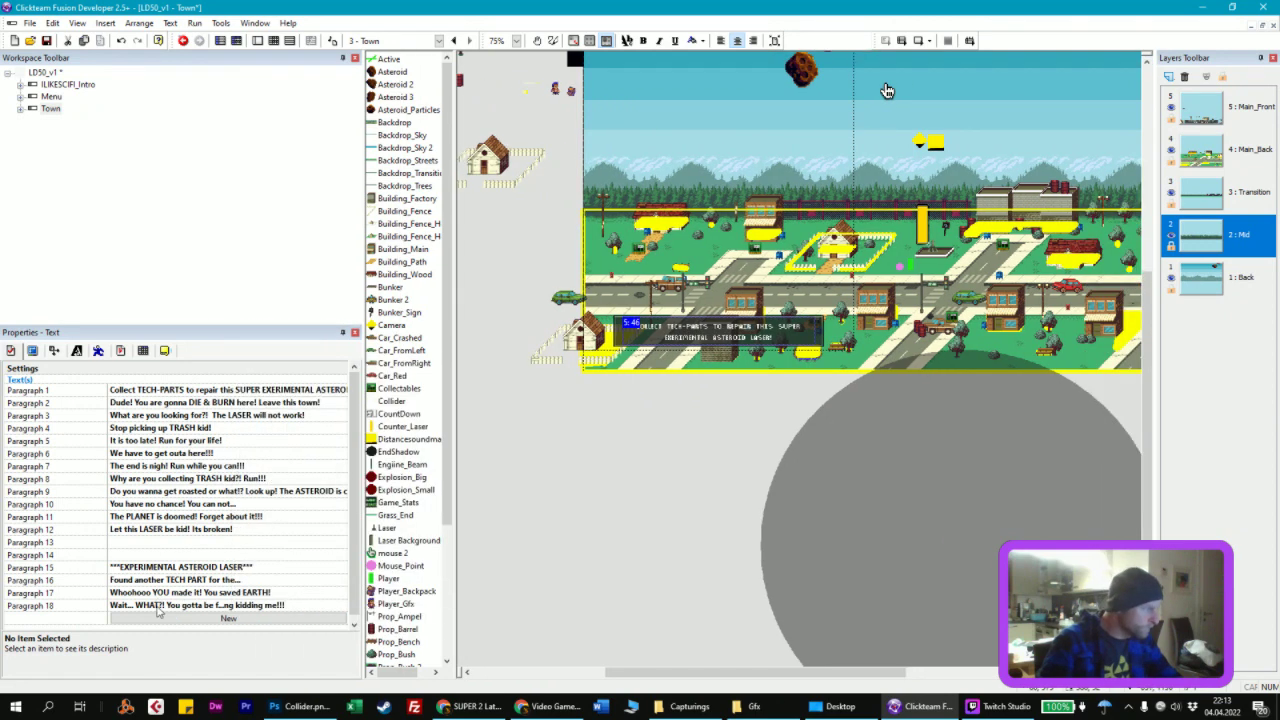
scroll(174, 589, "down", 1)
Step: Try to insert the word "all" after "Collect" in Paragraph 1 of the Text object
left_click(190, 390)
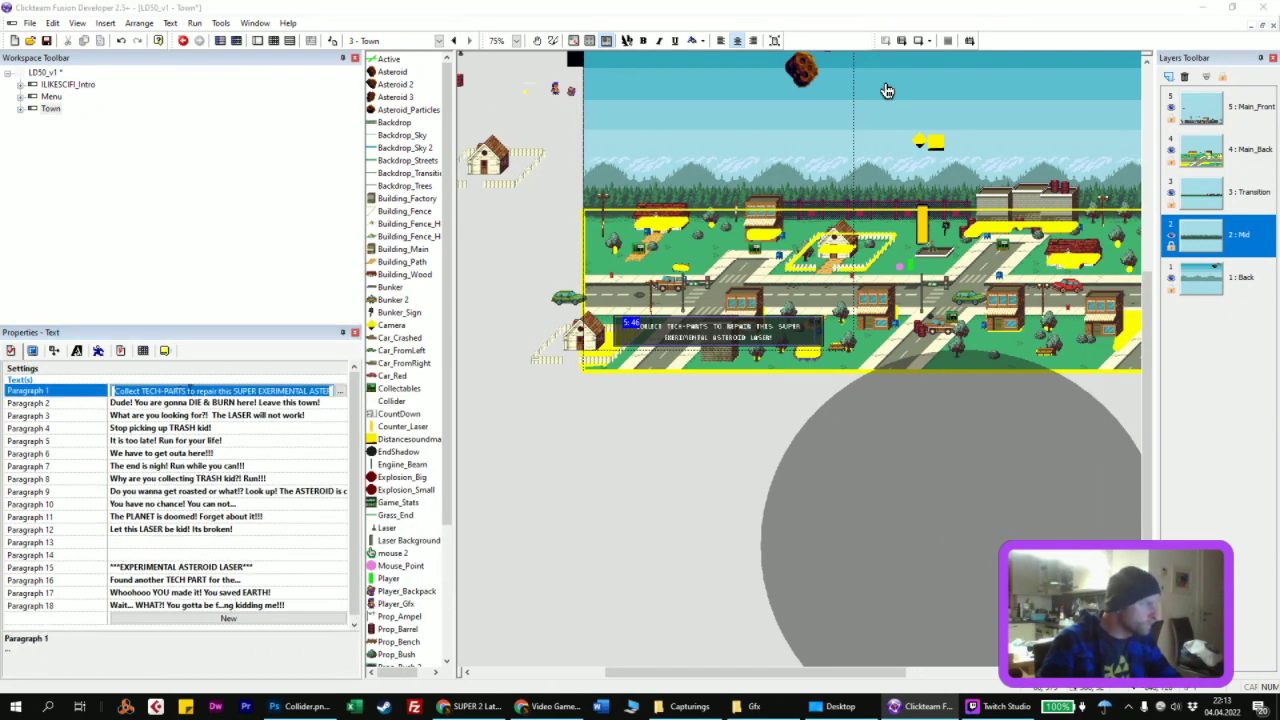
left_click(219, 392)
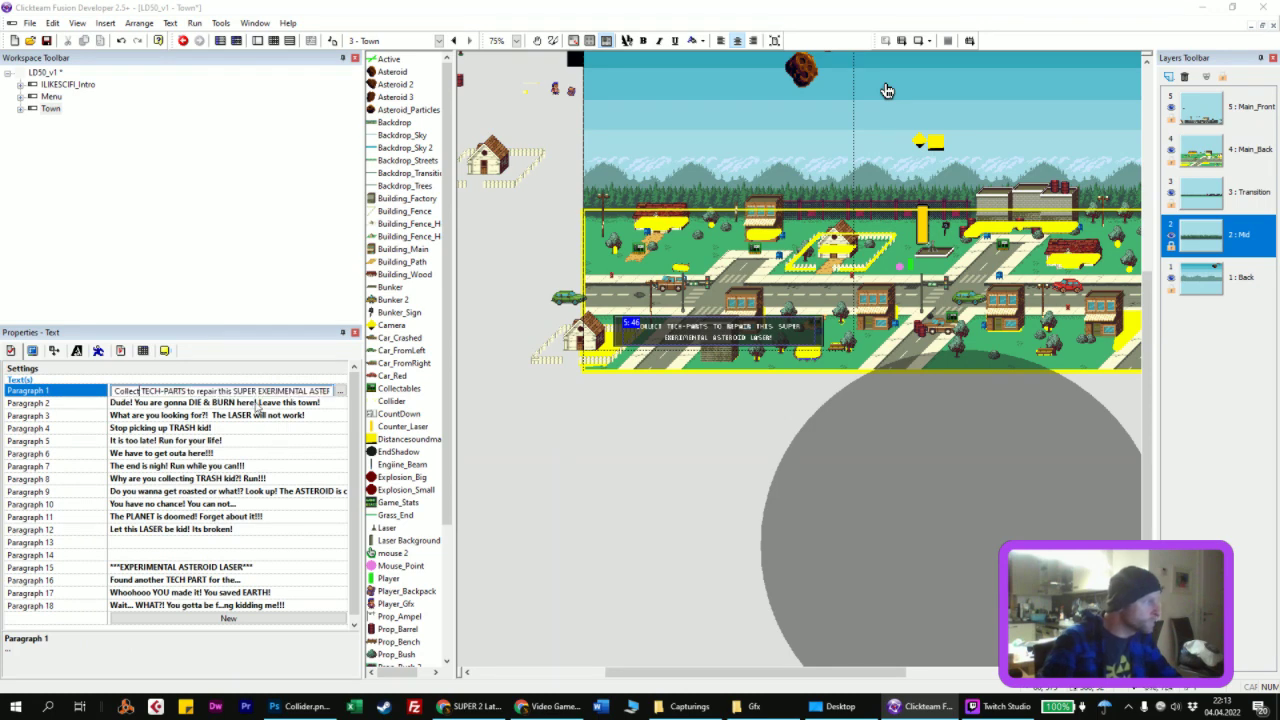
type("all")
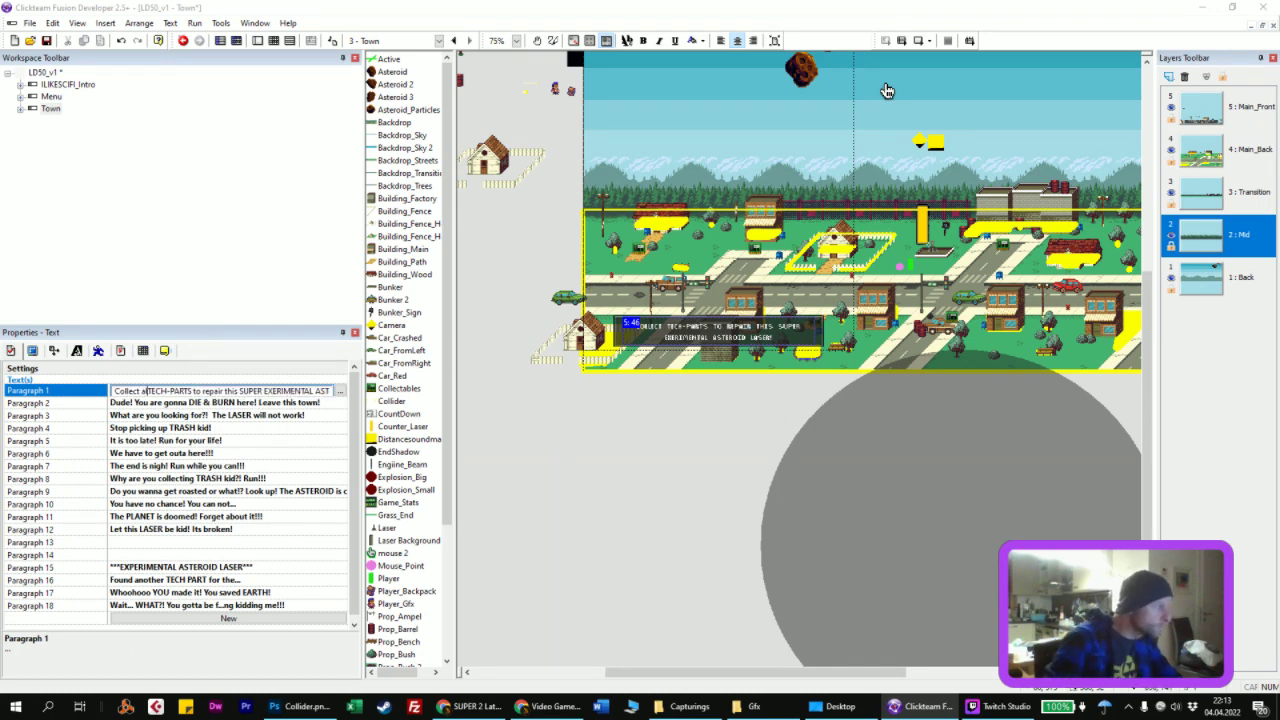
Step: Correct Paragraph 1 to read "Collect TECH-PARTS to repair this SUPER EXPERIMENTAL ASTEROID LASER!"
left_click(340, 391)
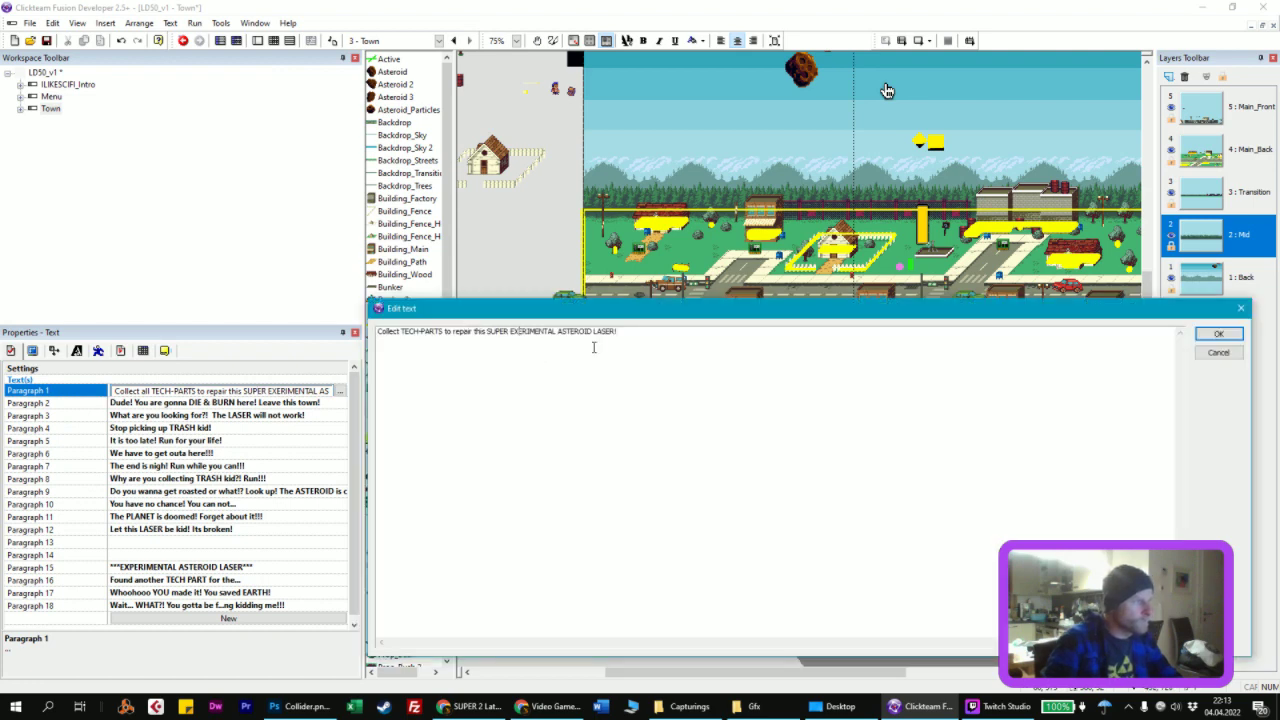
type("PE")
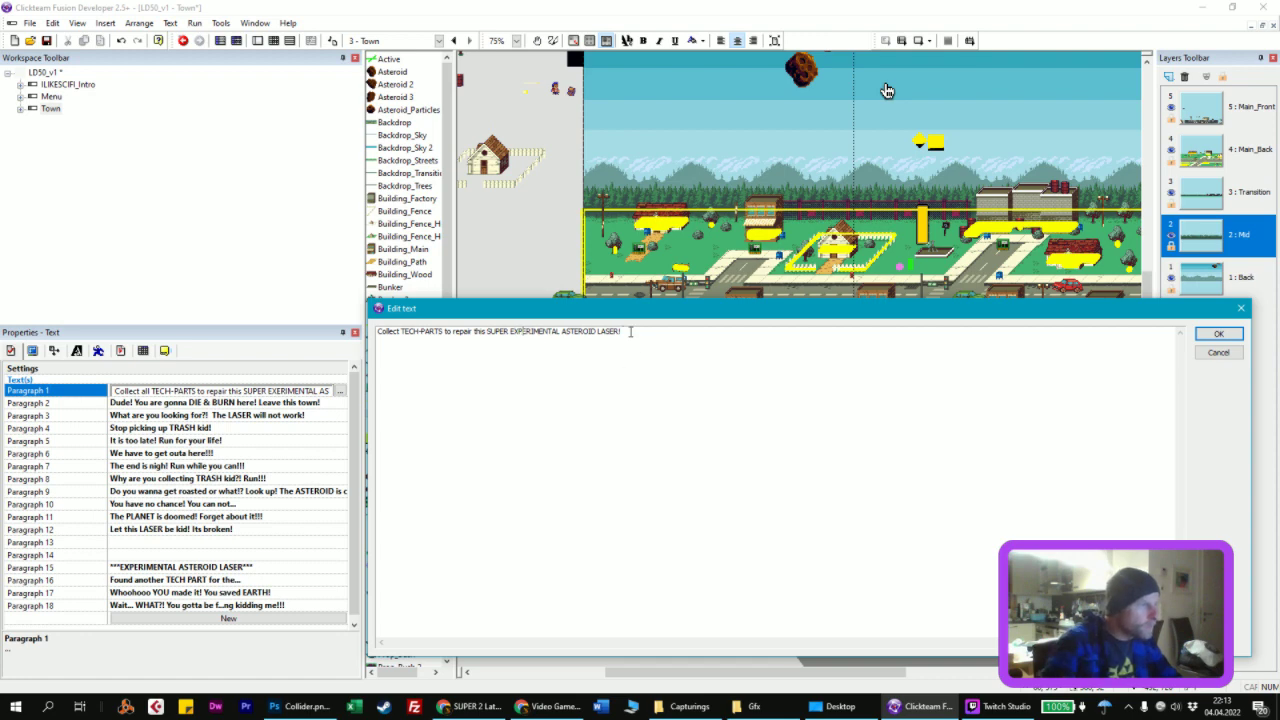
left_click(1222, 333)
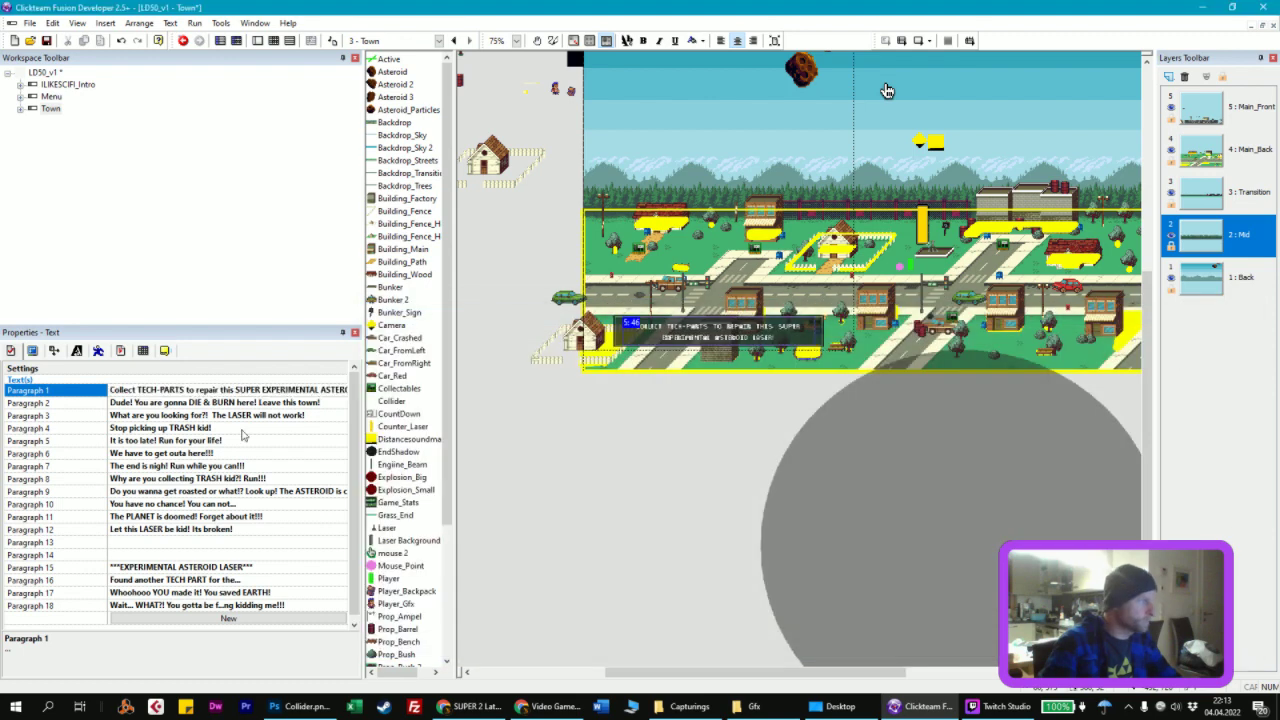
Step: Review the Text paragraphs, then in the Town events collapse the unneeded groups and open the Cars group's player collision actions
left_click(122, 402)
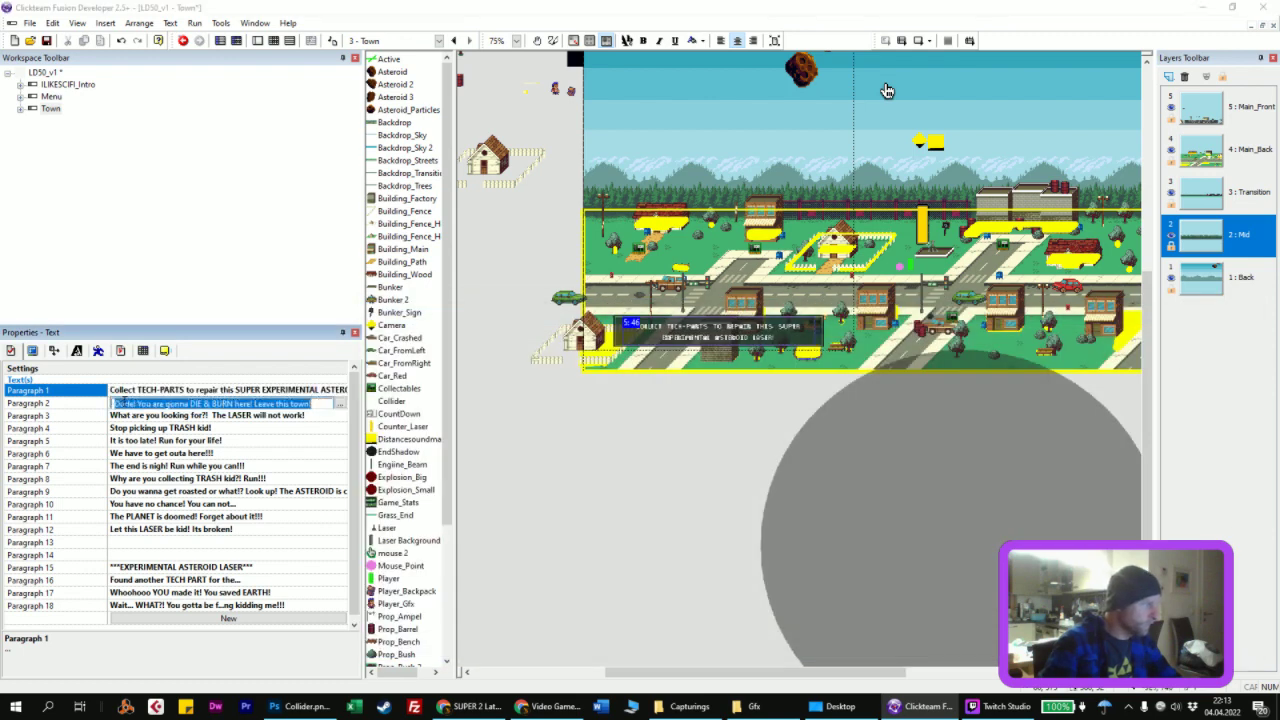
left_click(138, 530)
key("ctrl+e")
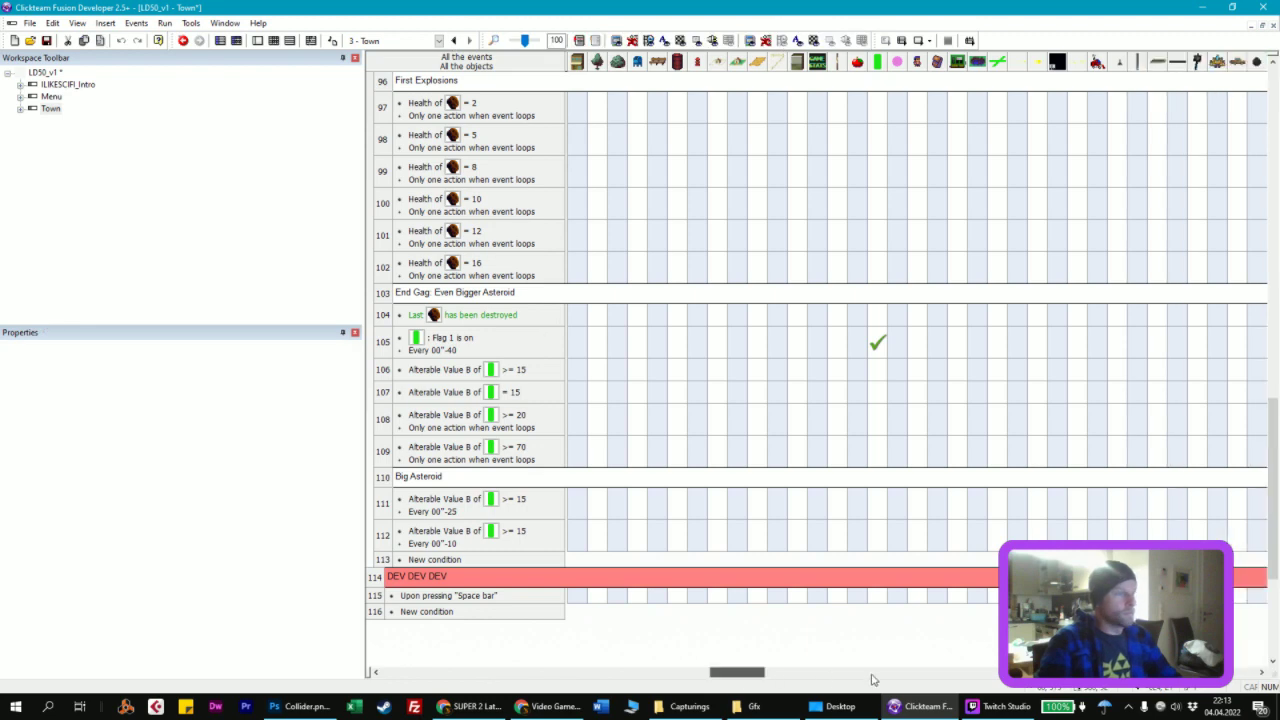
scroll(870, 380, "up", 15)
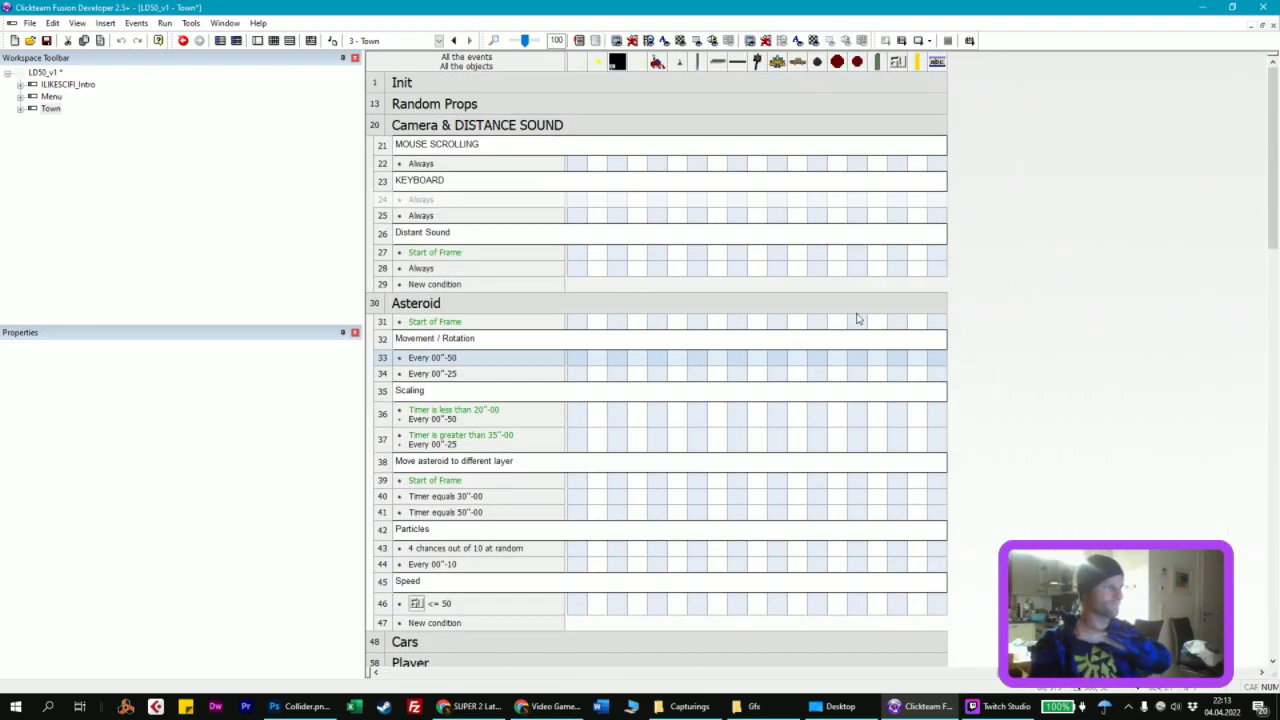
double_click(490, 128)
double_click(472, 146)
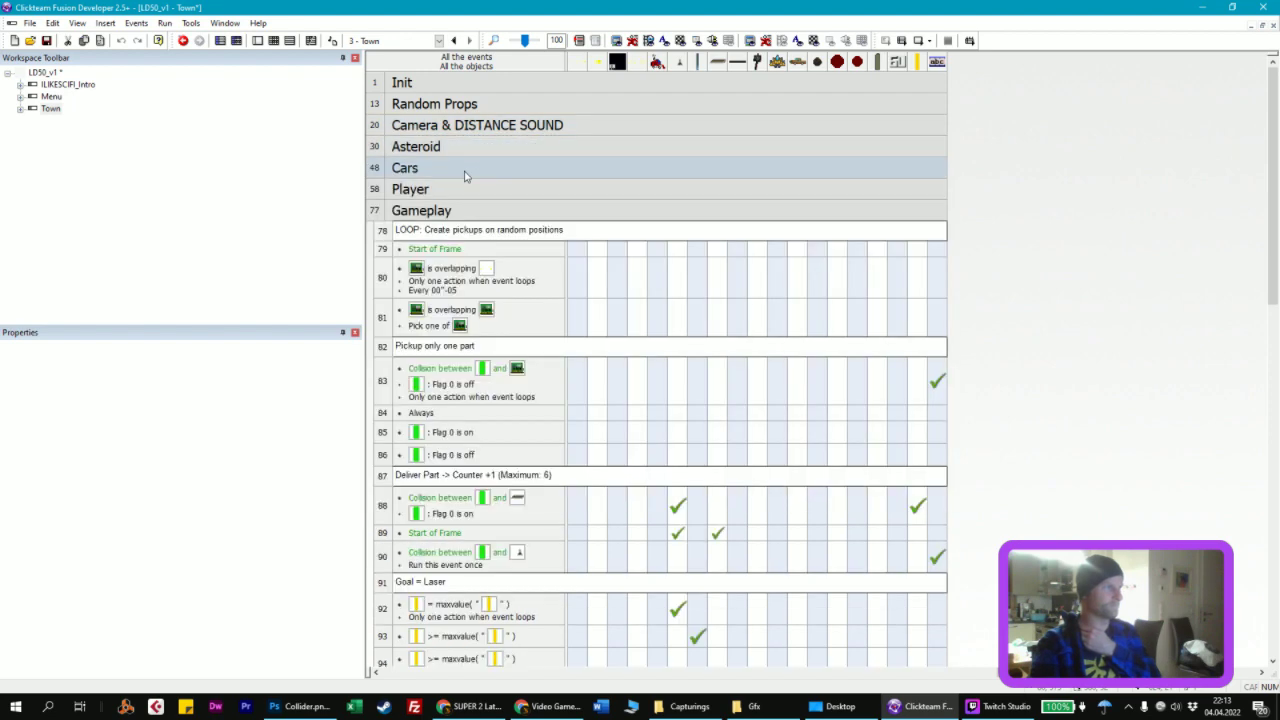
double_click(466, 170)
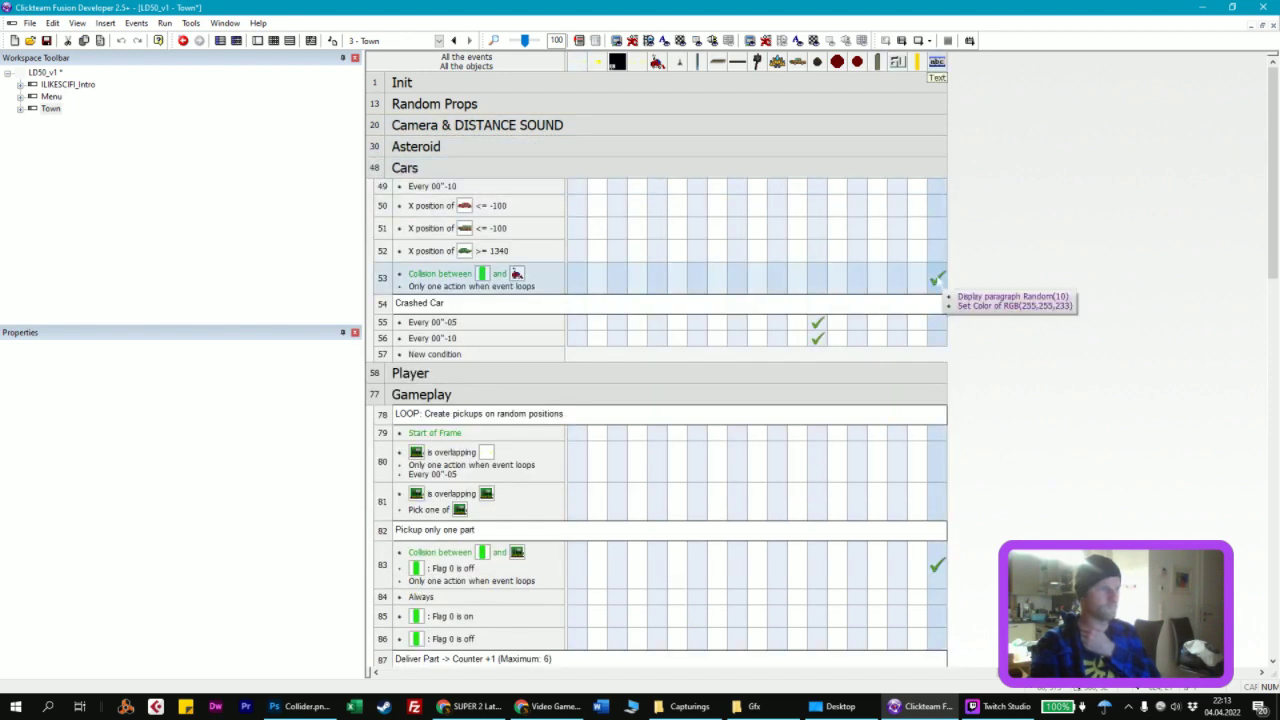
double_click(937, 279)
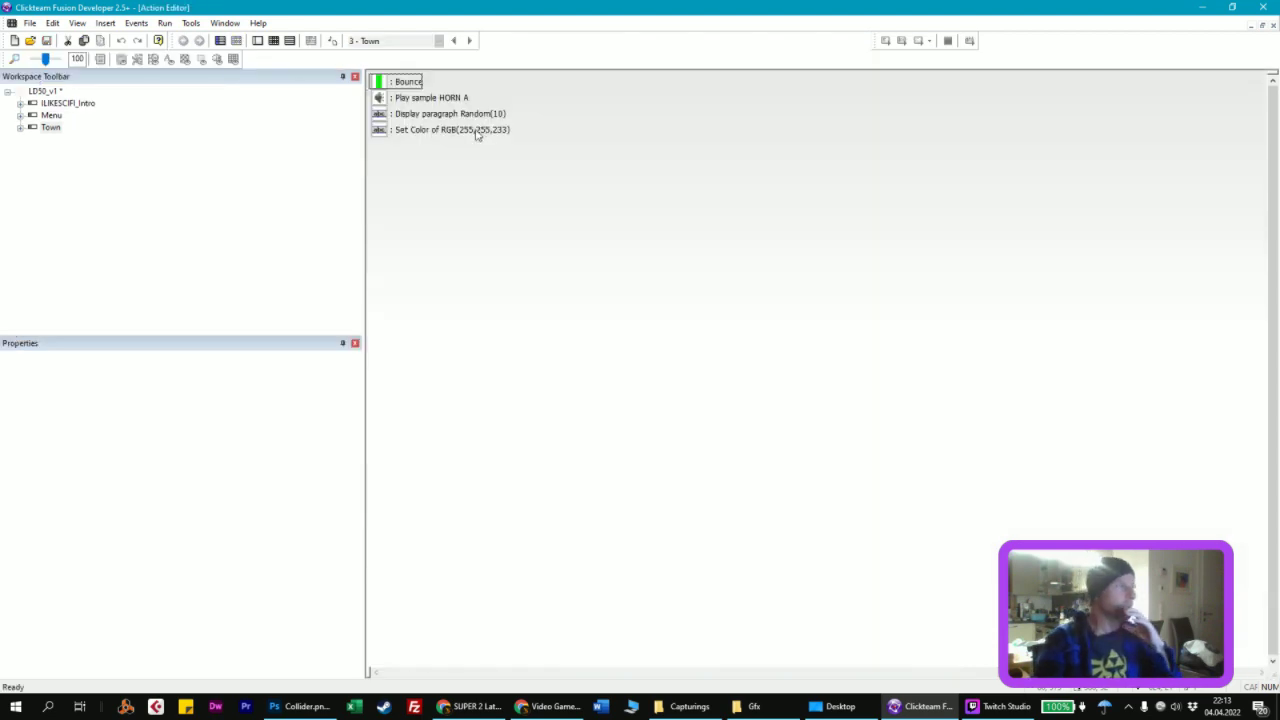
Step: Set the car collision's Display paragraph expression to 1+Random(11)
double_click(463, 118)
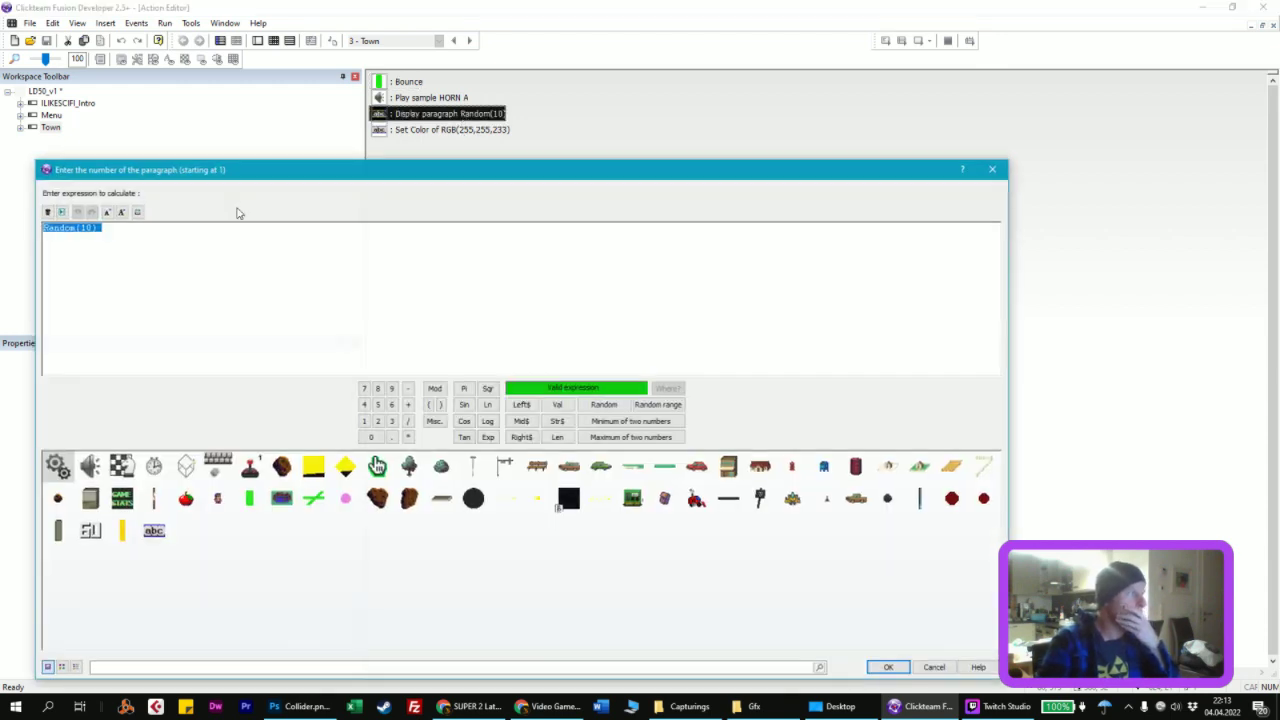
left_click(95, 229)
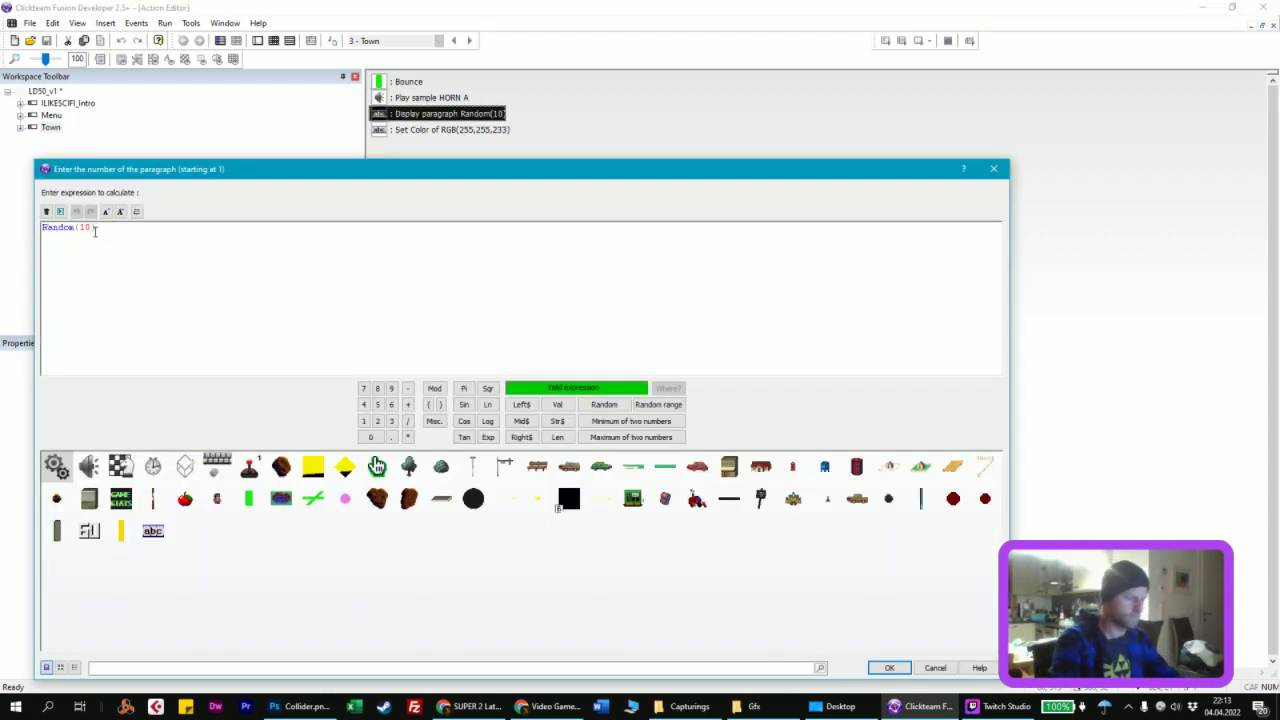
key("Home")
type("1+")
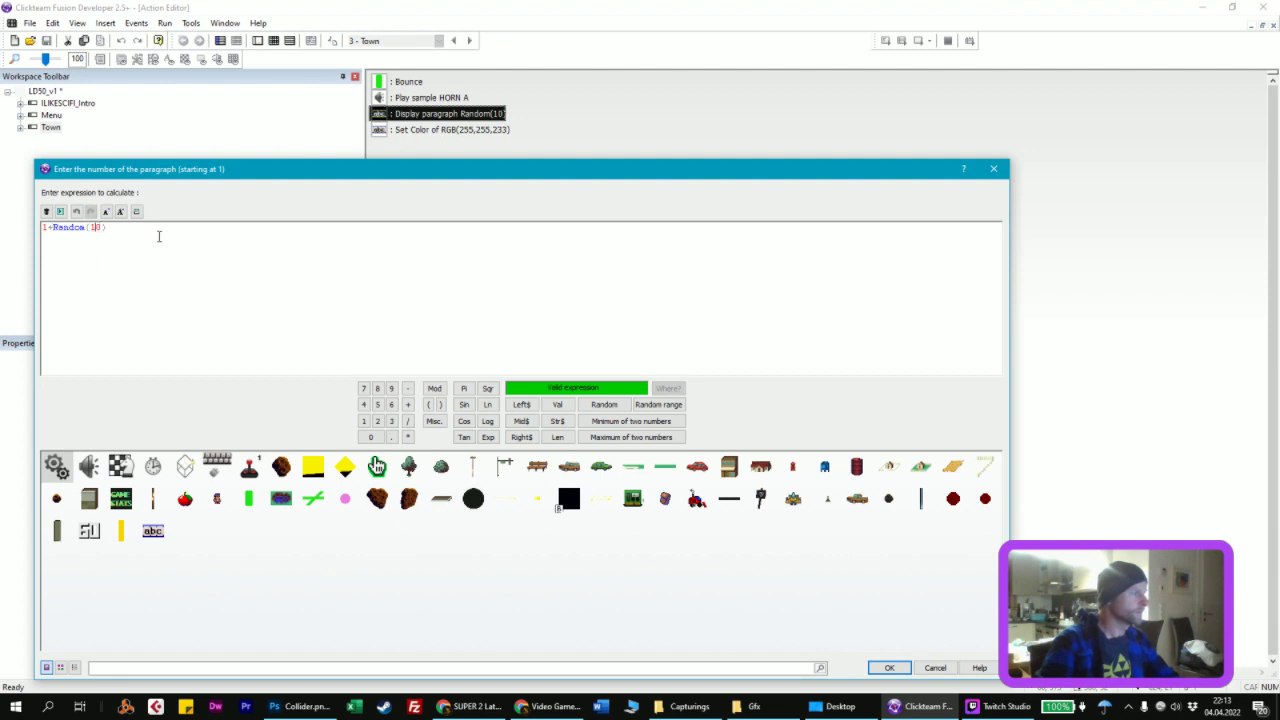
key("End")
key("Left")
key("BackSpace")
type("1")
key("Return")
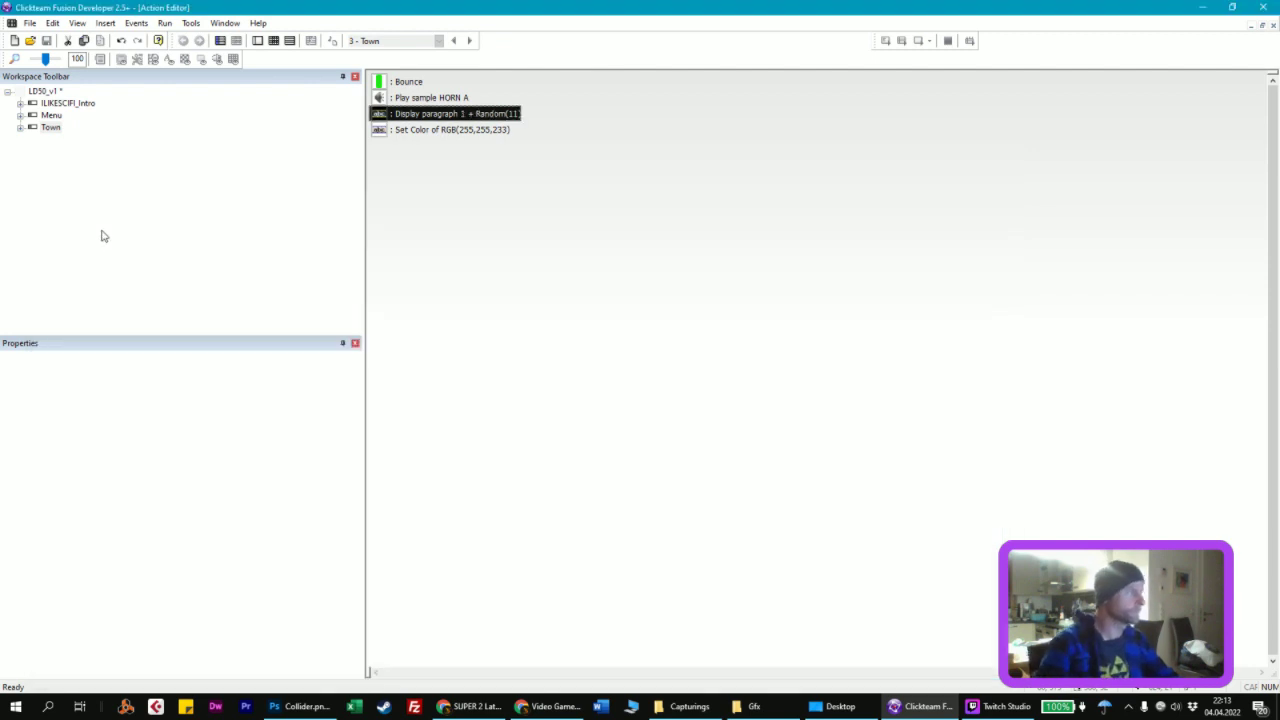
Step: Change the Display paragraph expression in the Cars group's player collision actions to 1 + Random(12)
left_click(273, 40)
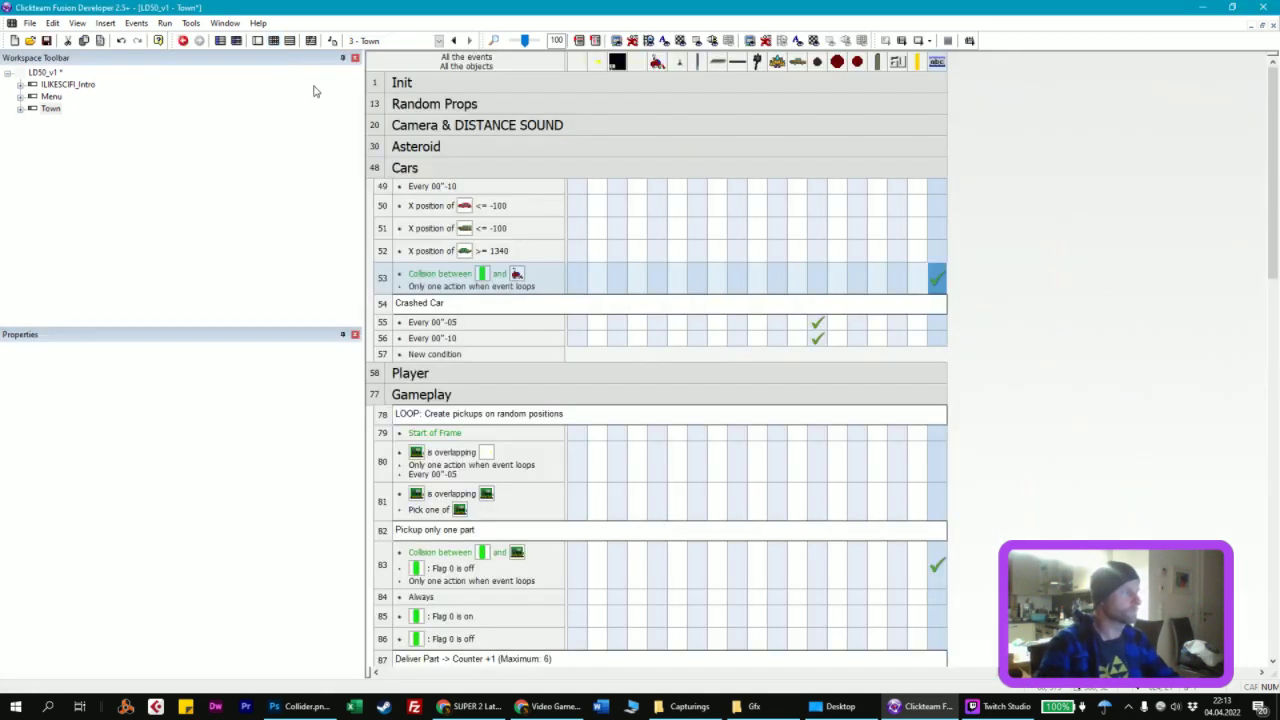
double_click(937, 273)
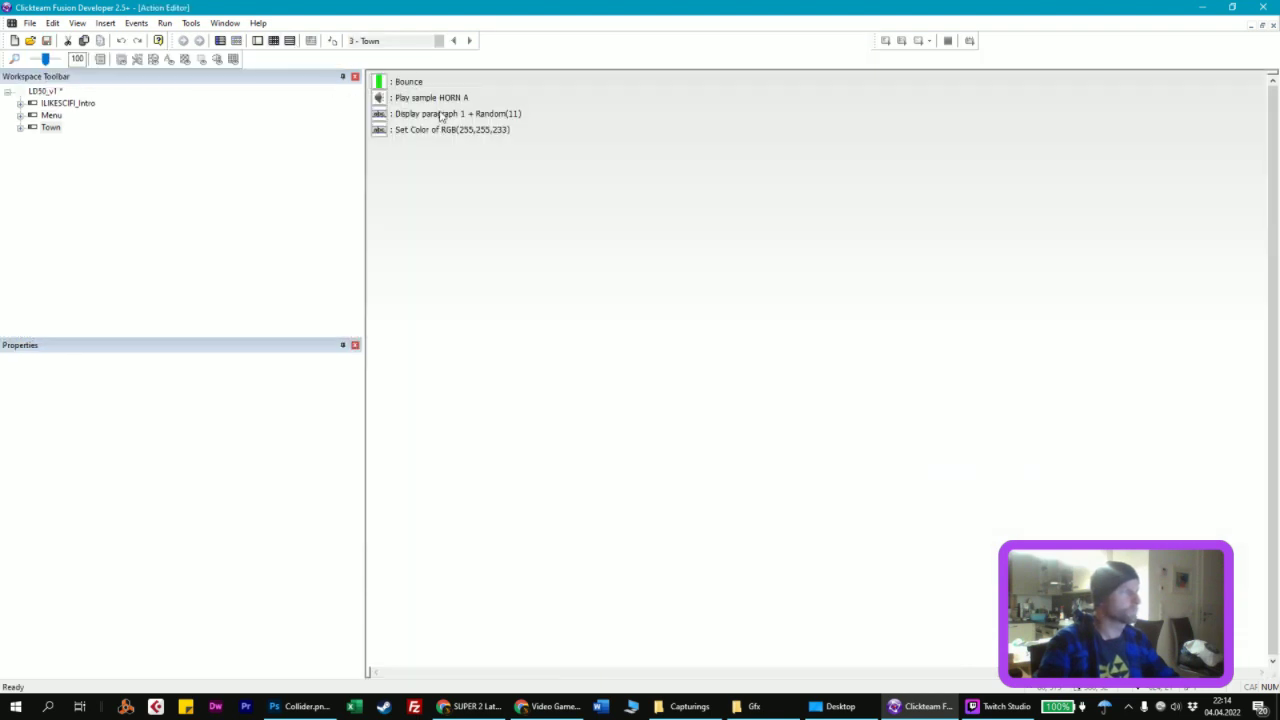
double_click(440, 116)
left_click(118, 228)
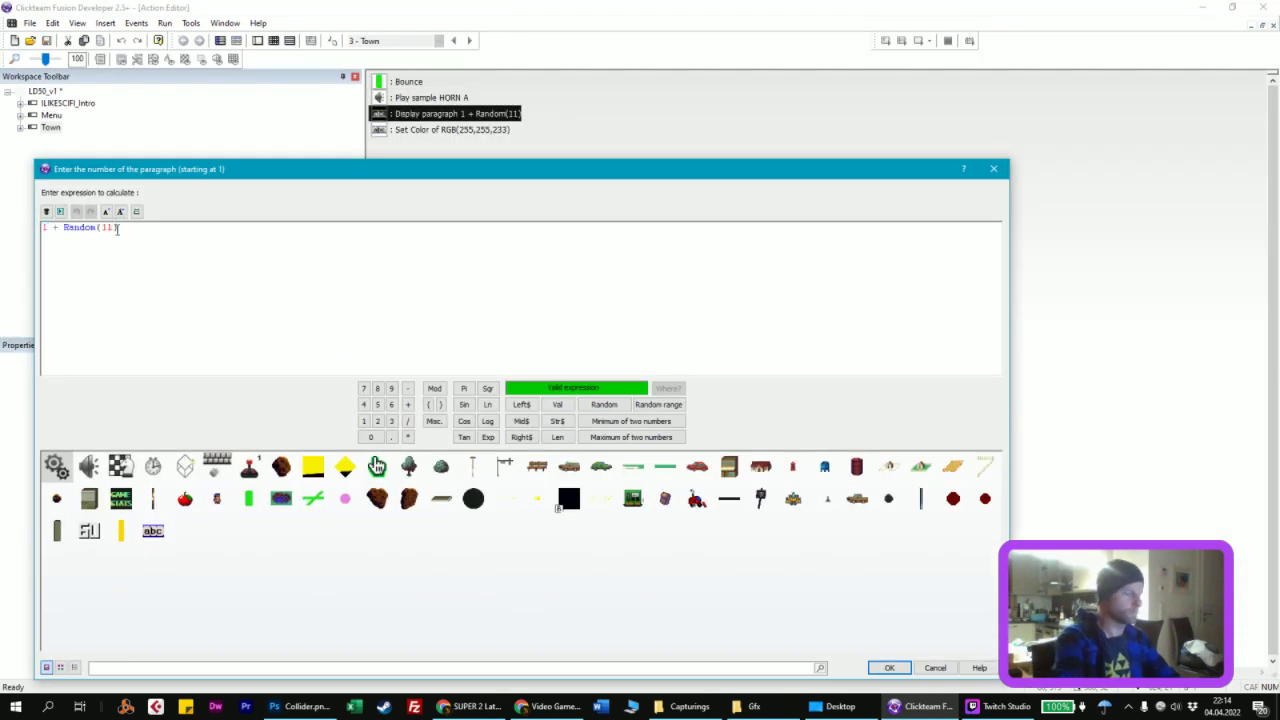
key("Left")
key("BackSpace")
type("2")
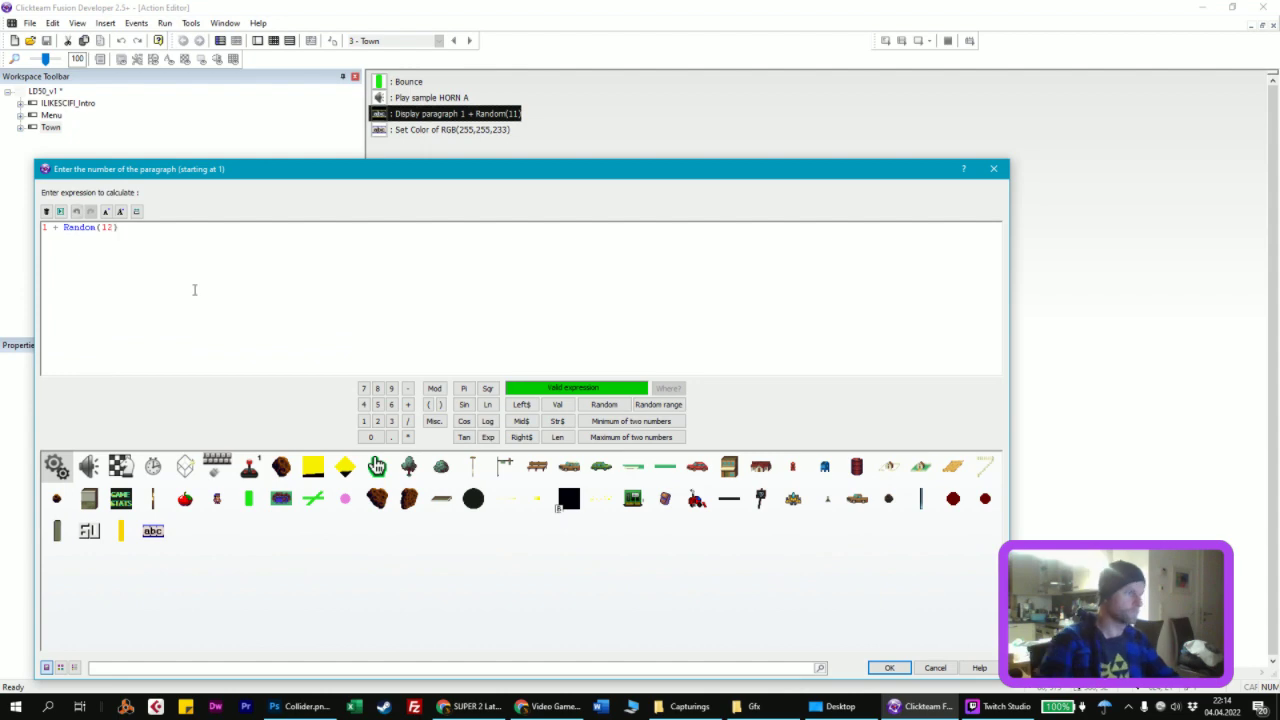
left_click(889, 668)
Step: Return to the Town frame layout and set Paragraph 13 of the Text object to "Jerk!"
left_click(273, 40)
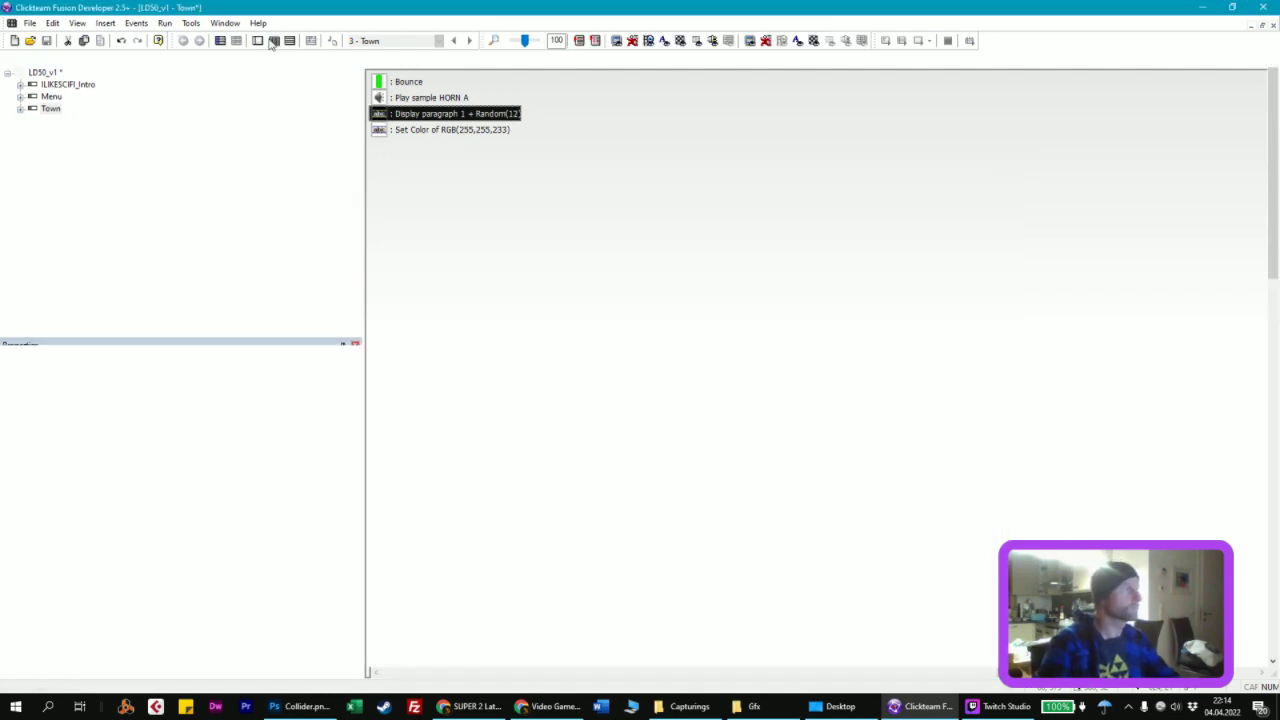
left_click(257, 40)
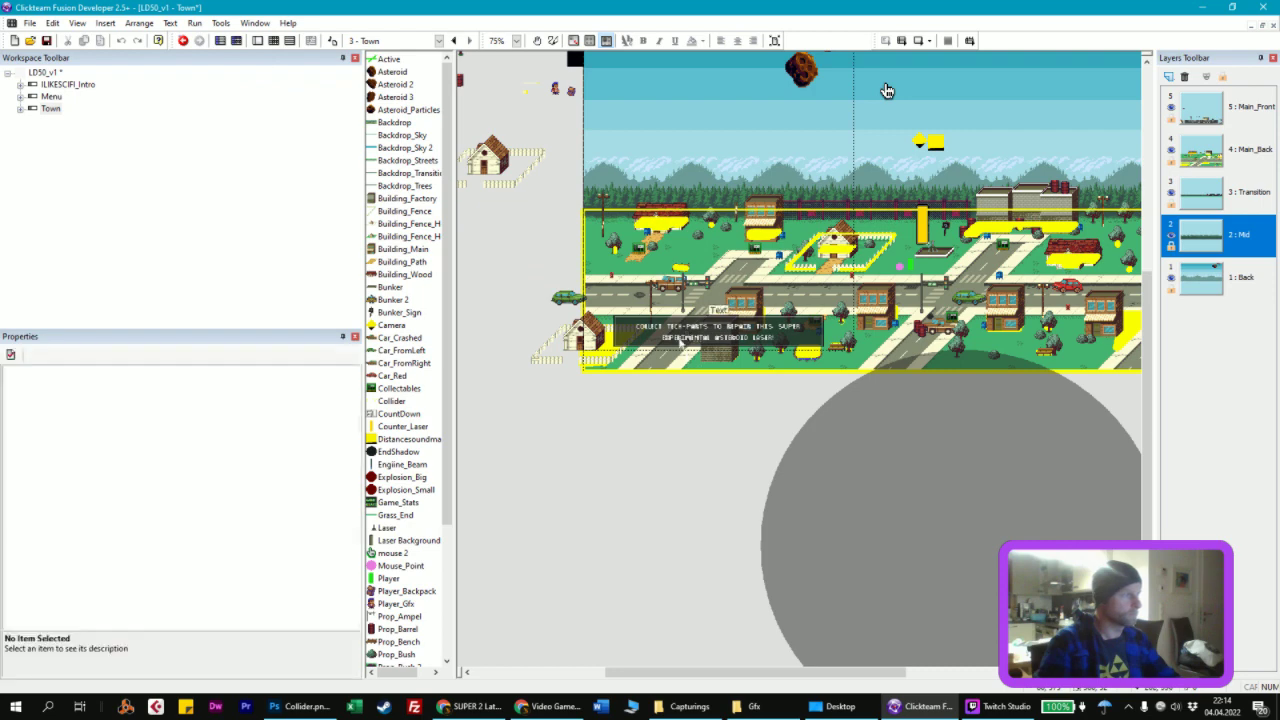
left_click(125, 548)
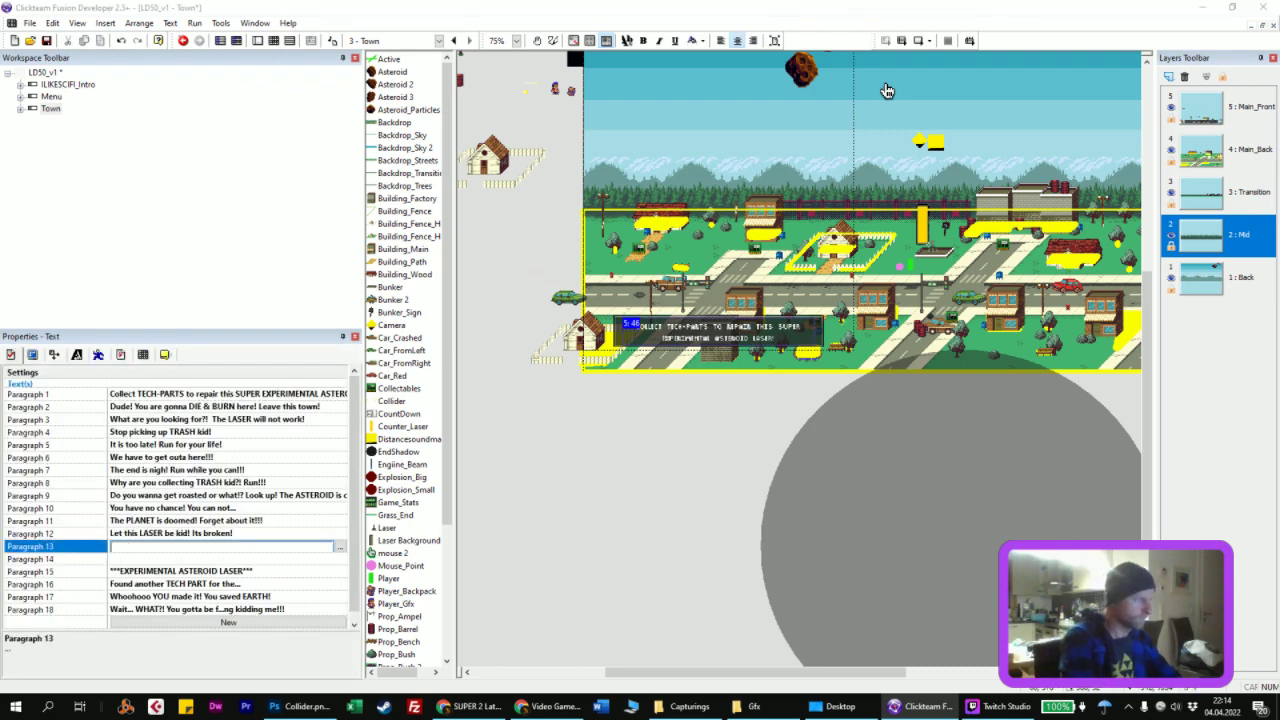
type("Jerk!")
key("Return")
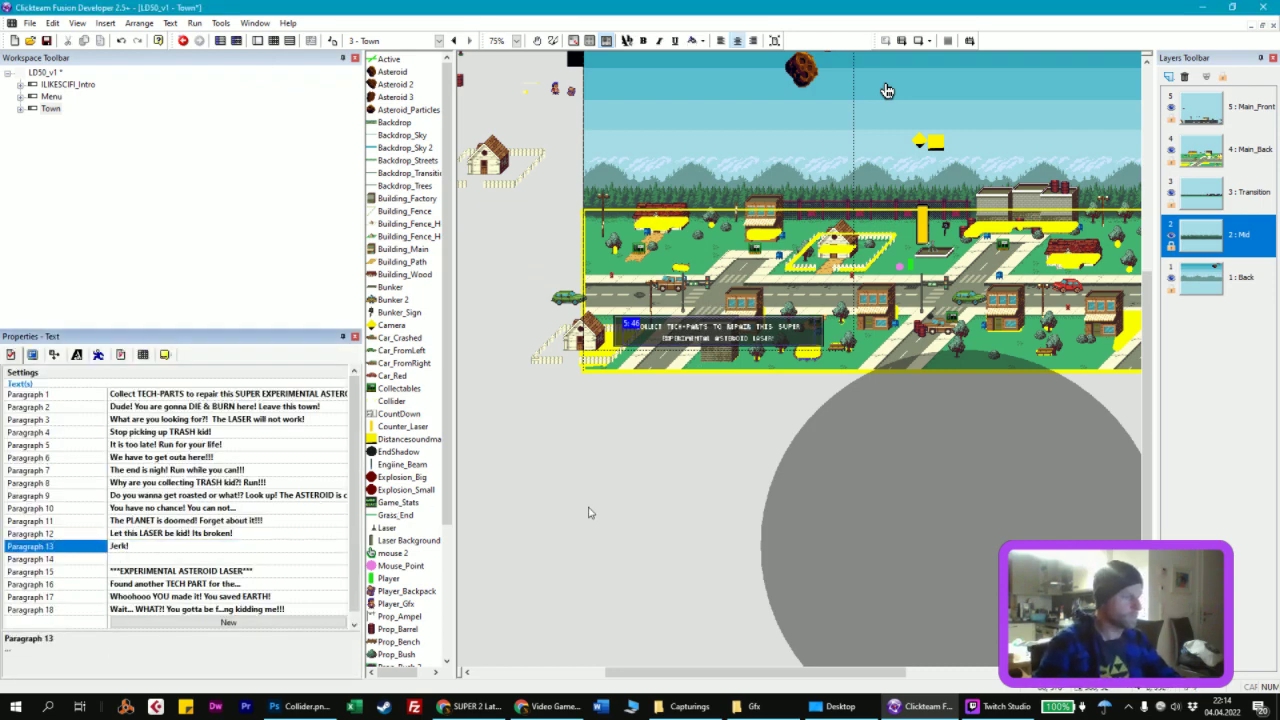
left_click(588, 513)
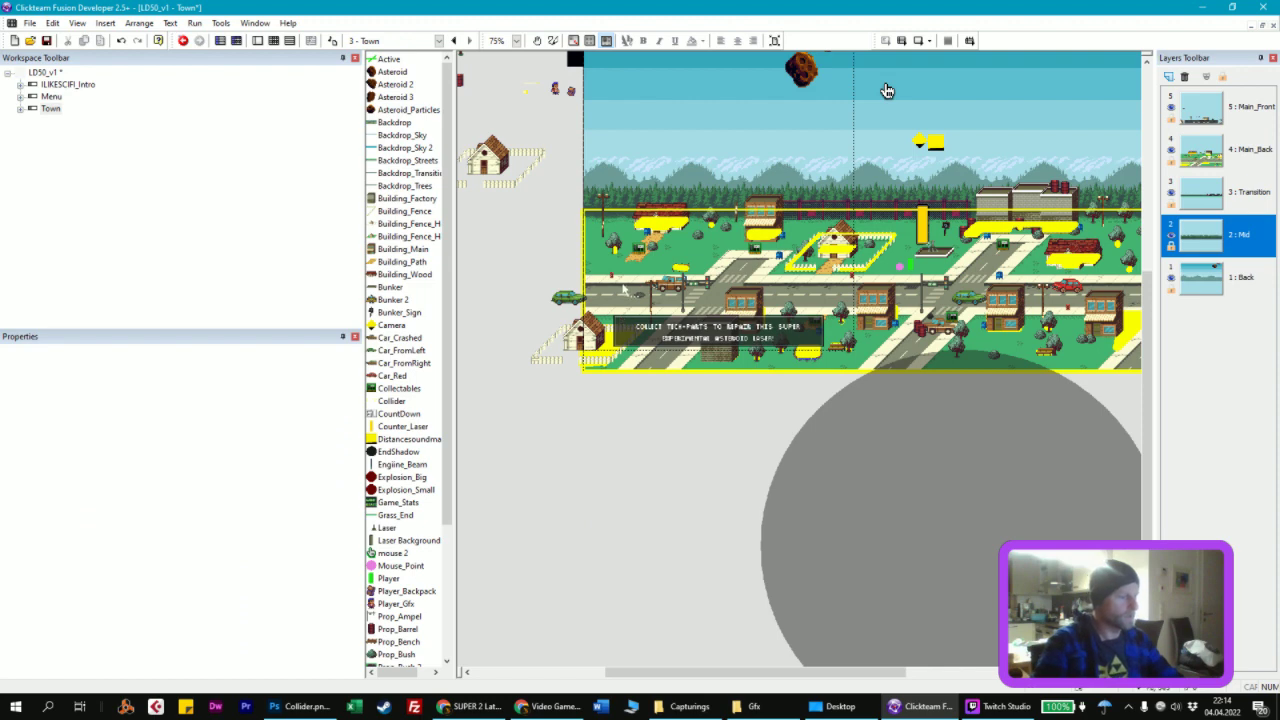
Step: Test-run the frame and insert a line break before "SUPER EXPERIMENTAL ASTEROID LASER!" in Paragraph 1 of the Text object
key("F7")
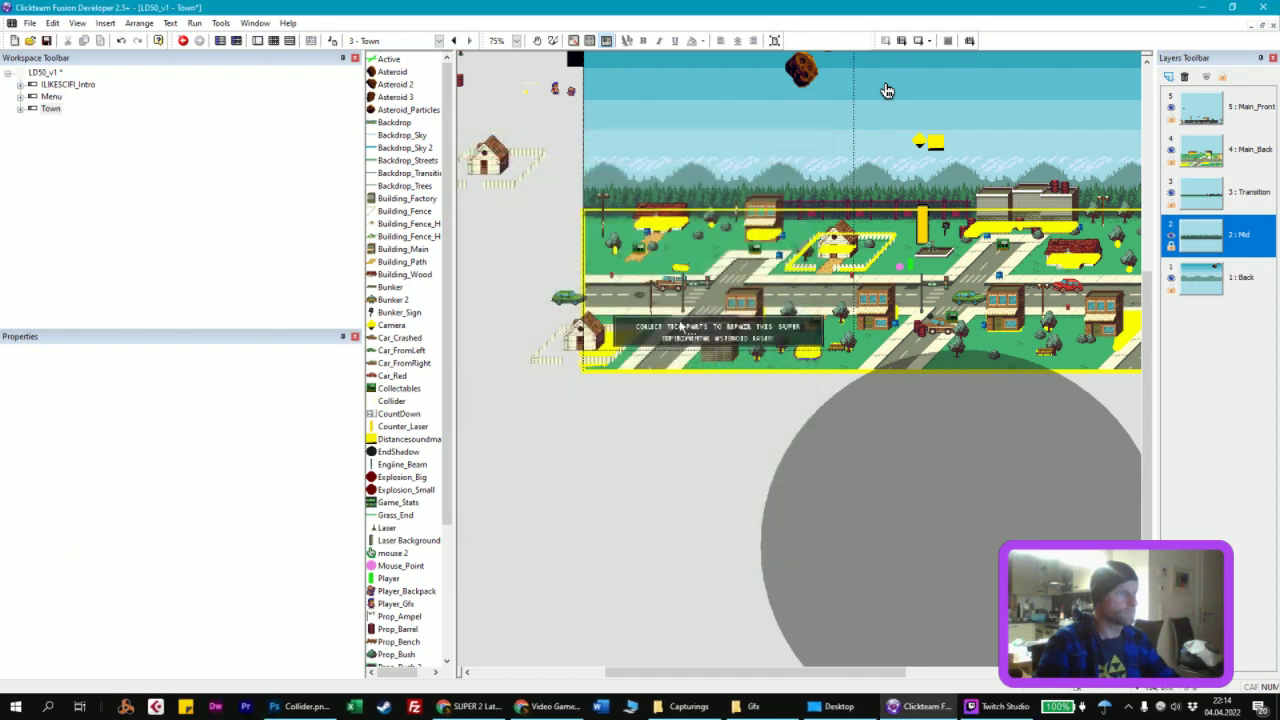
left_click(340, 396)
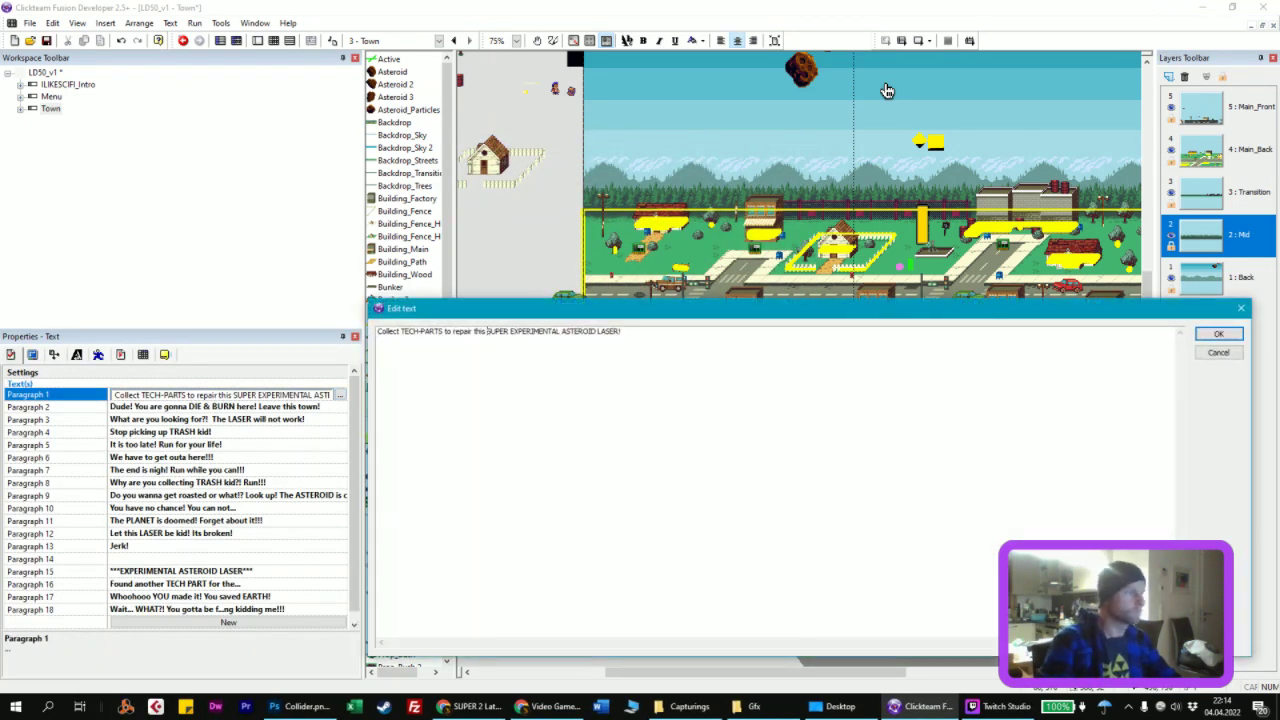
key("Return")
left_click(1218, 335)
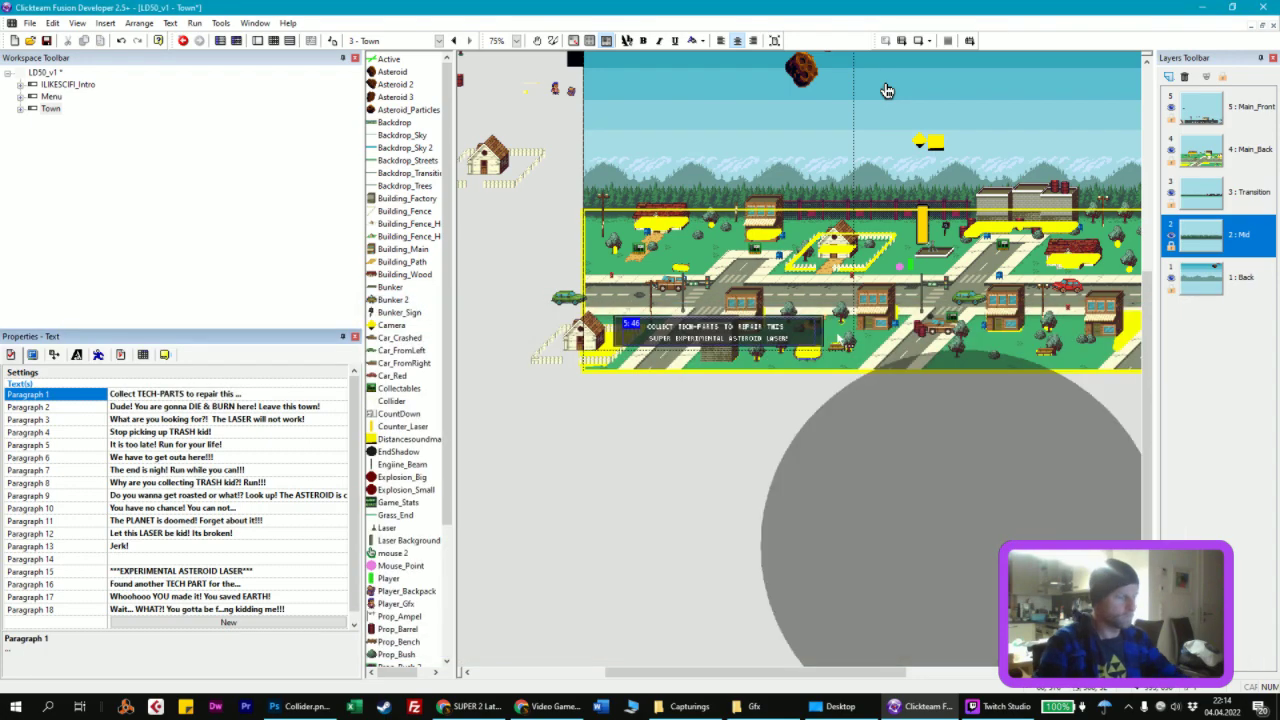
Step: Run the Town frame and test collecting tech parts around town and delivering them to the asteroid laser
key("F7")
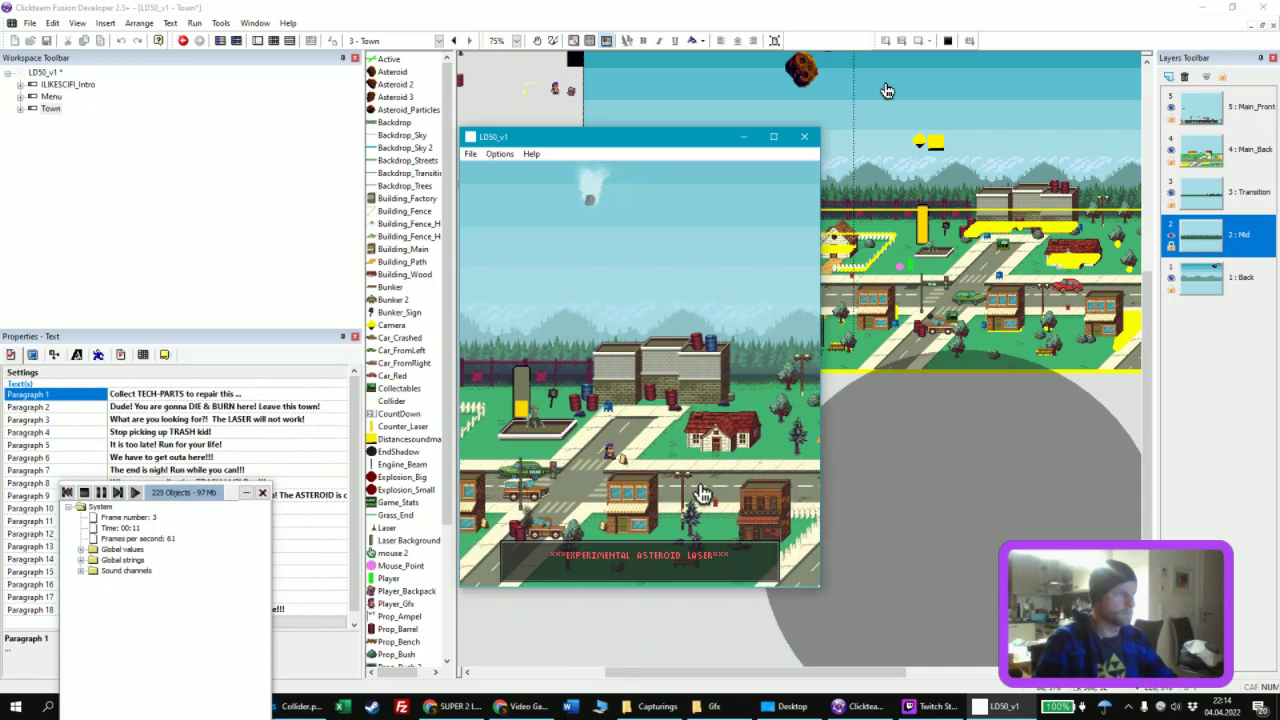
key("Right")
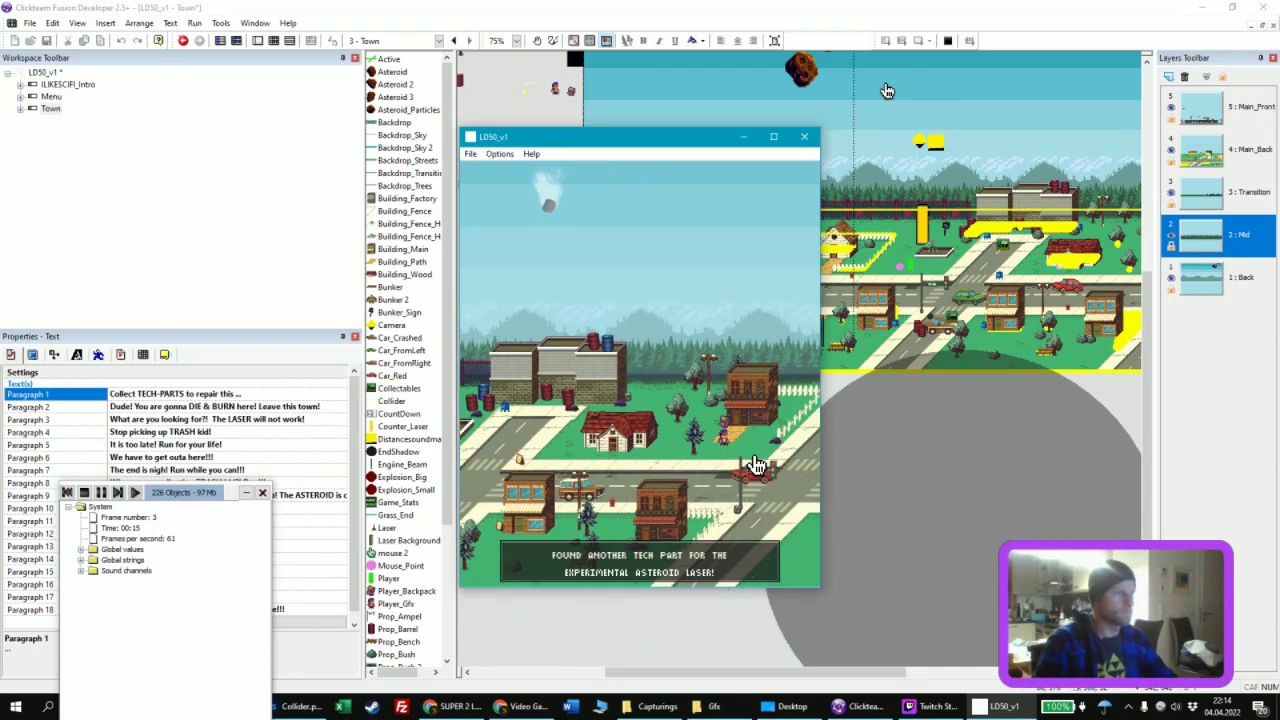
key("Left")
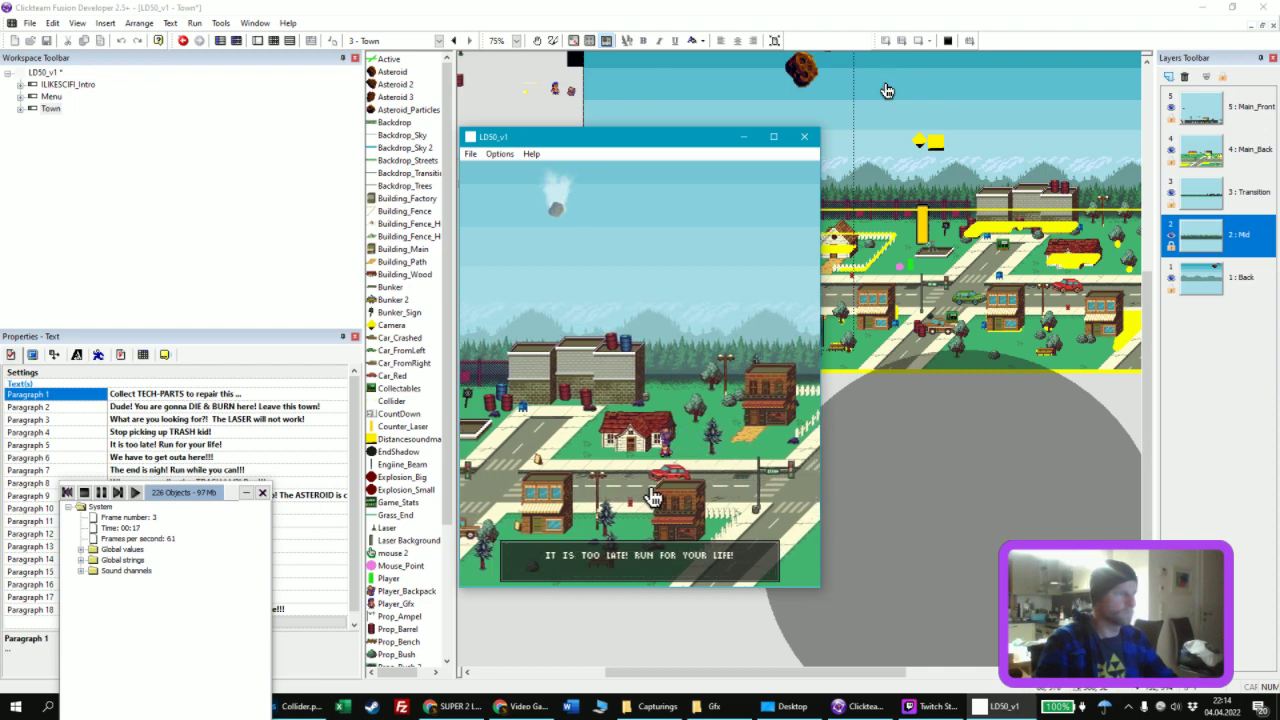
key("Left")
key("Left")
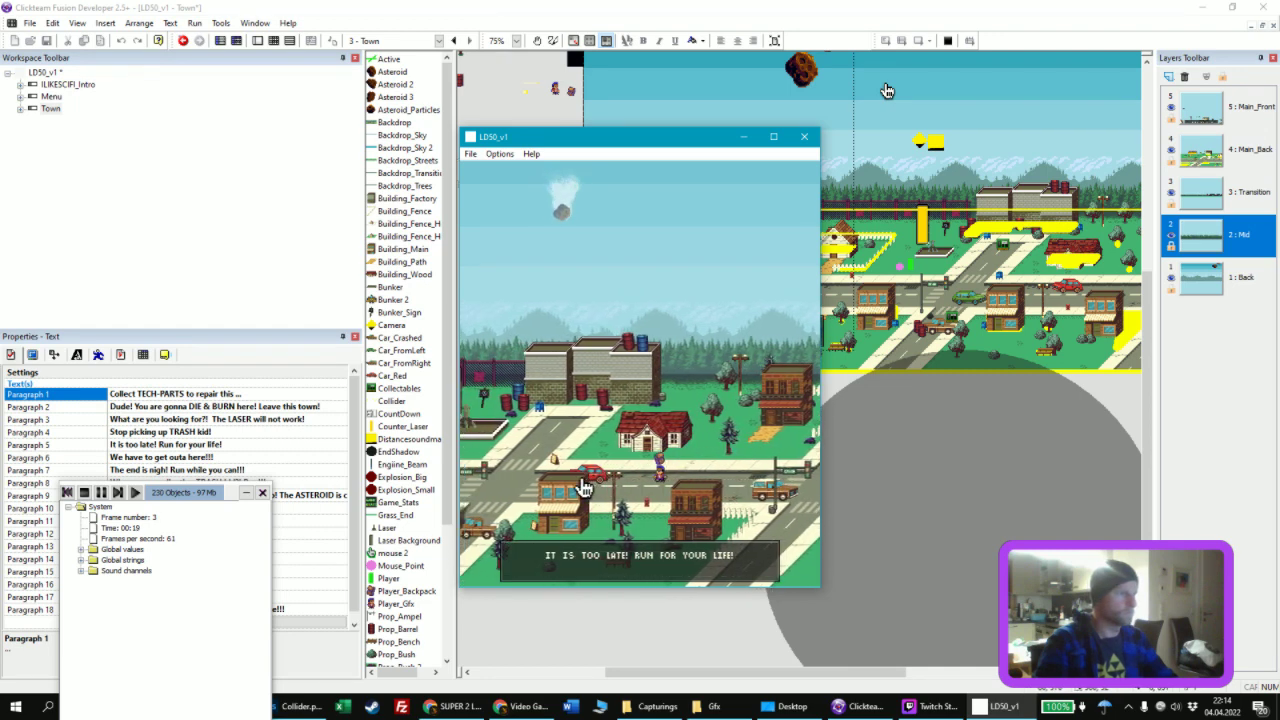
key("Left")
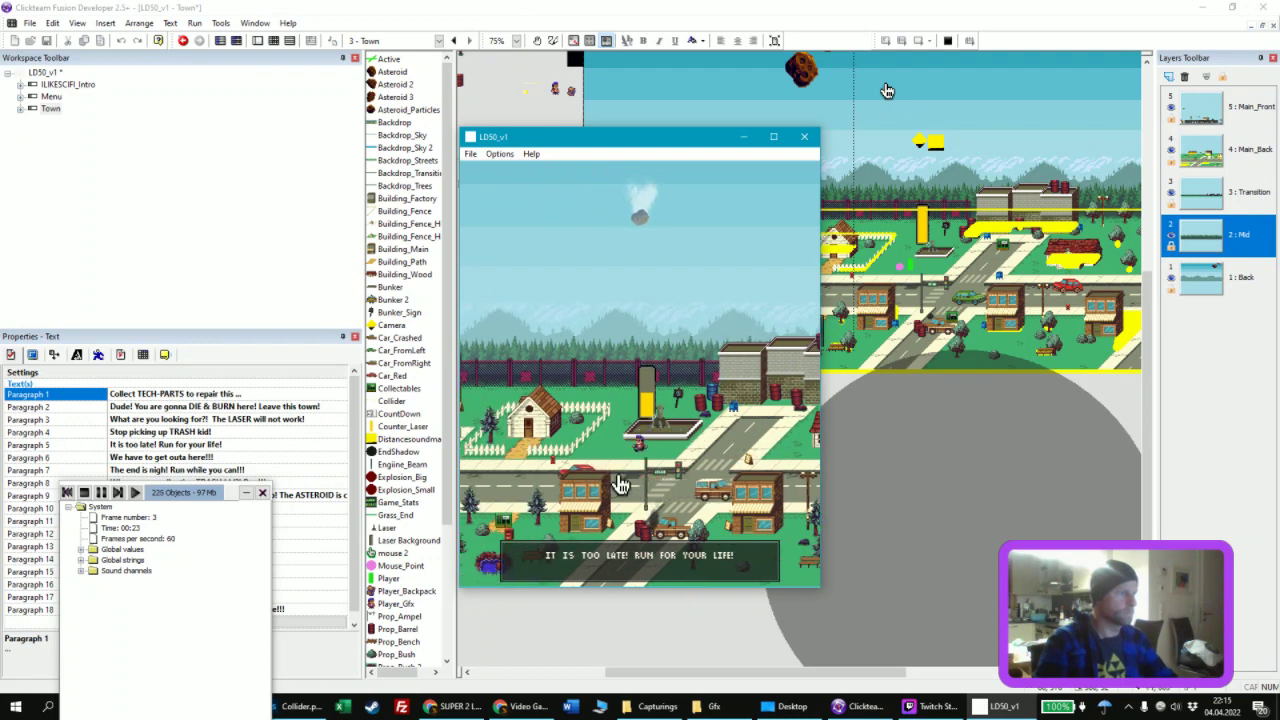
key("Left")
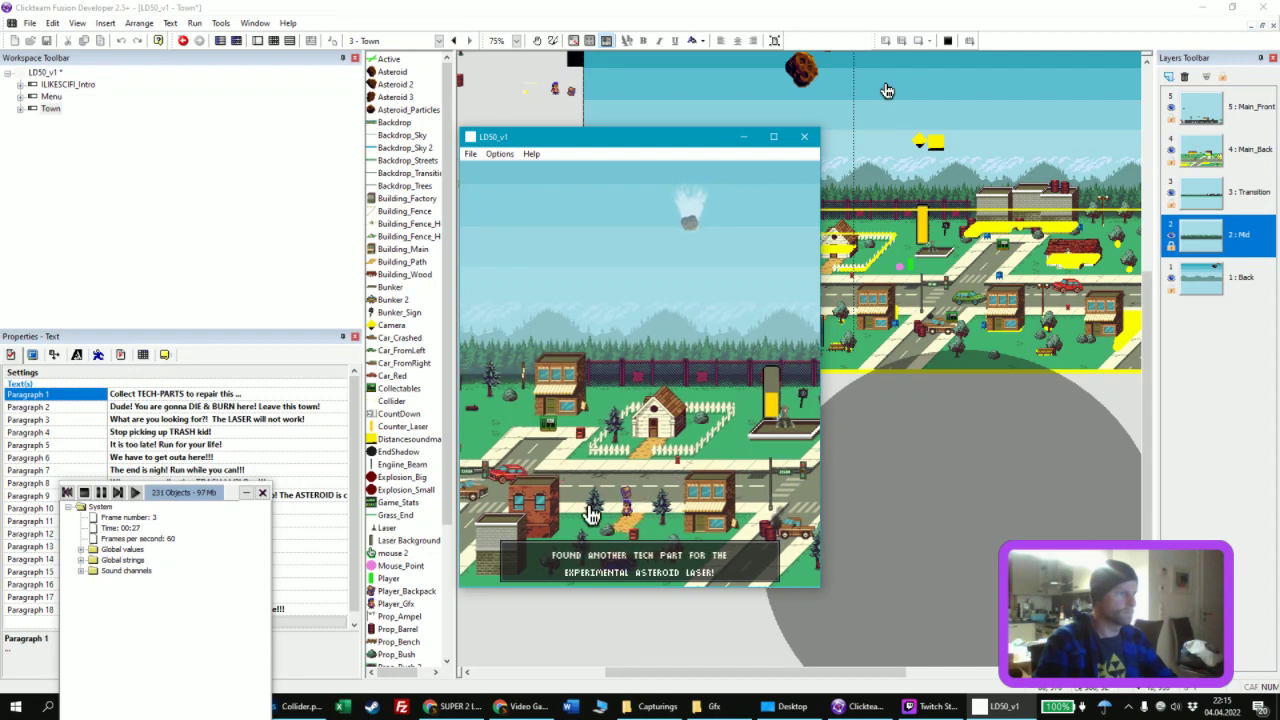
key("Right")
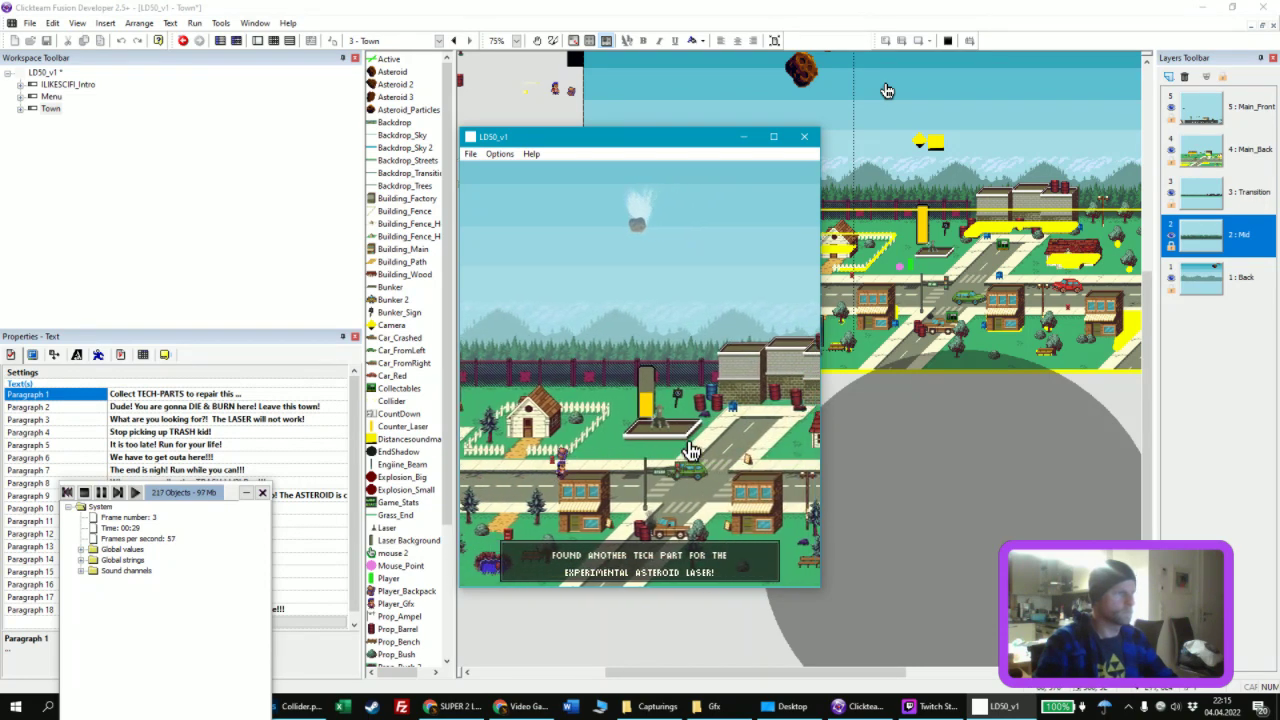
key("Right")
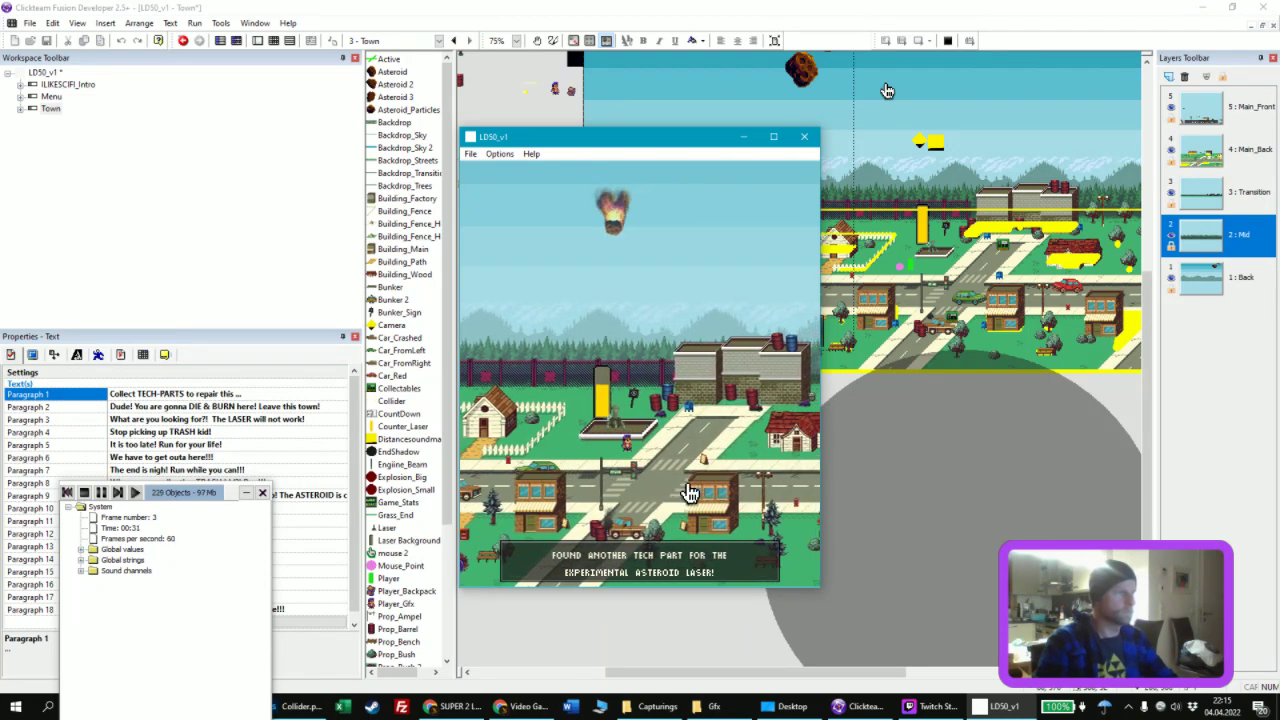
Step: Continue the Town playtest by walking the player east along the road, then west to the red-roofed house to collect a tech part
key("Right")
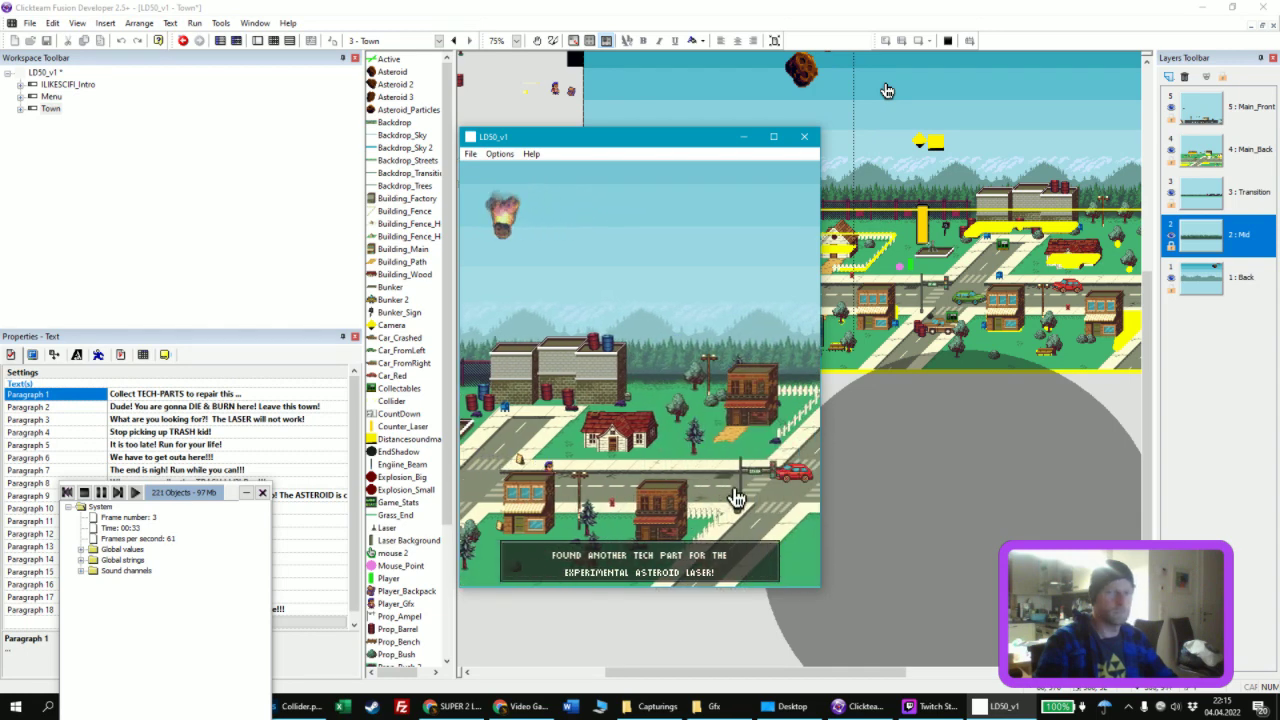
key("Right")
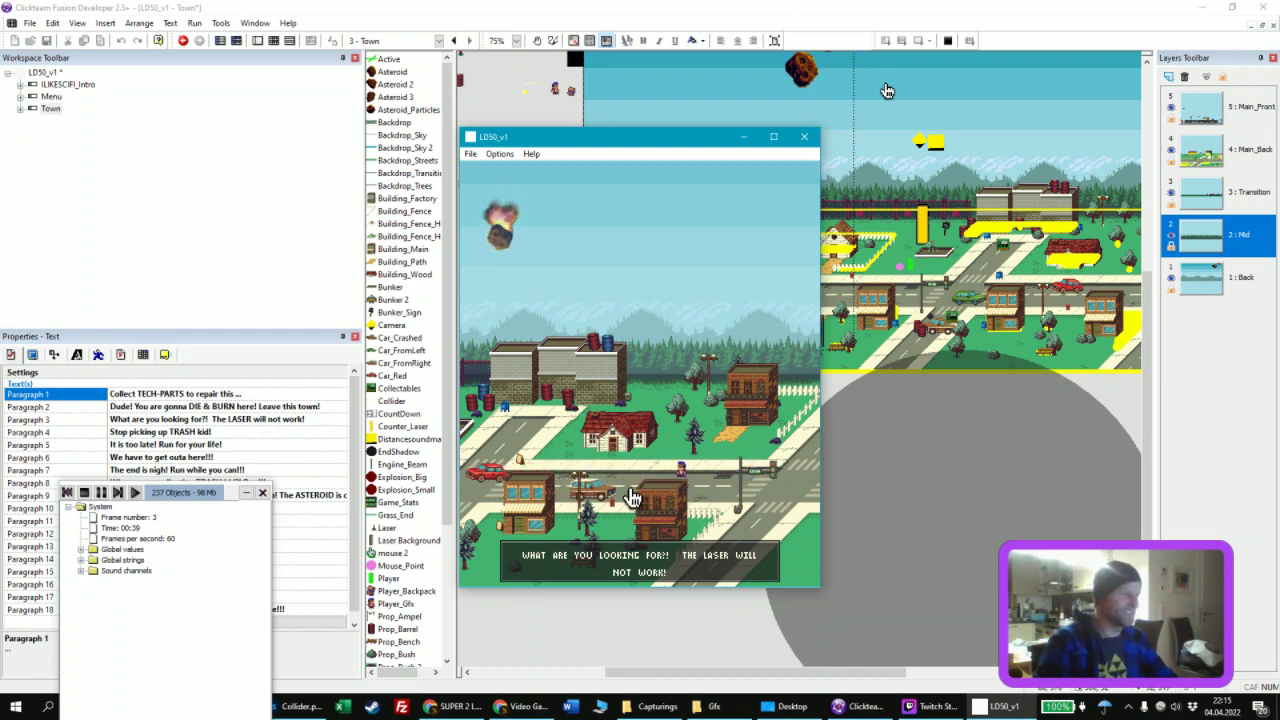
key("Right")
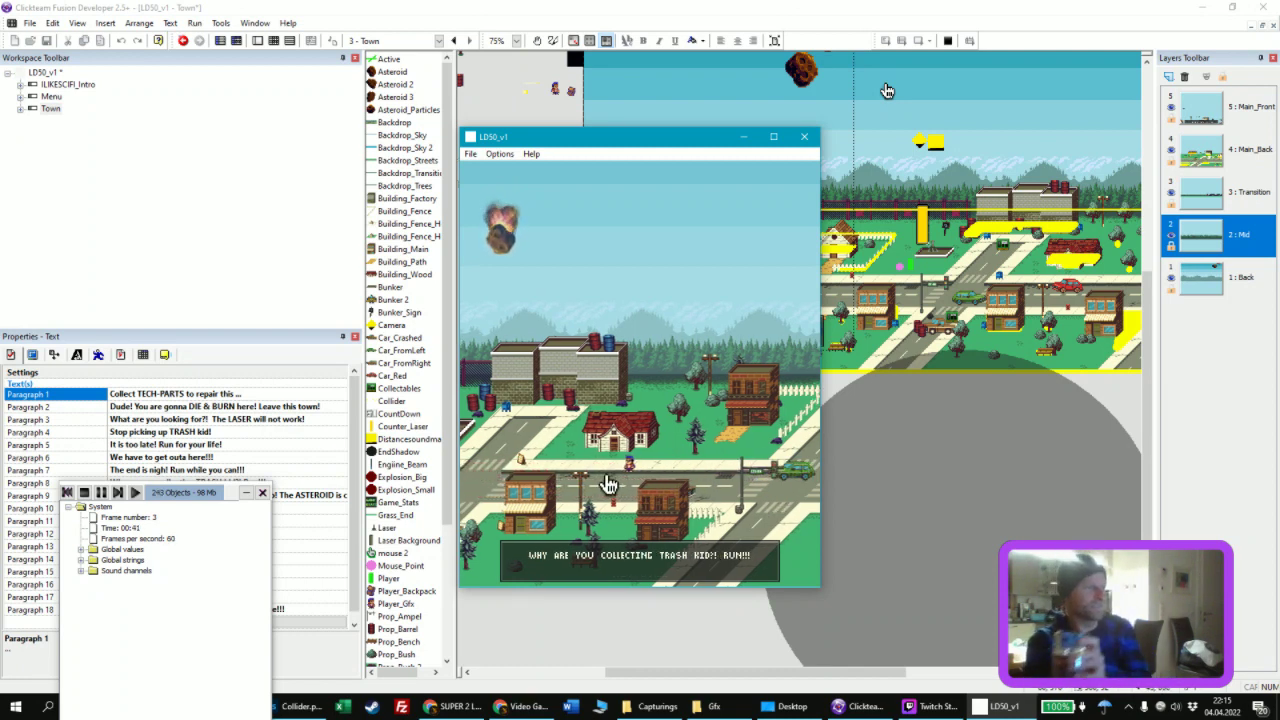
key("Left")
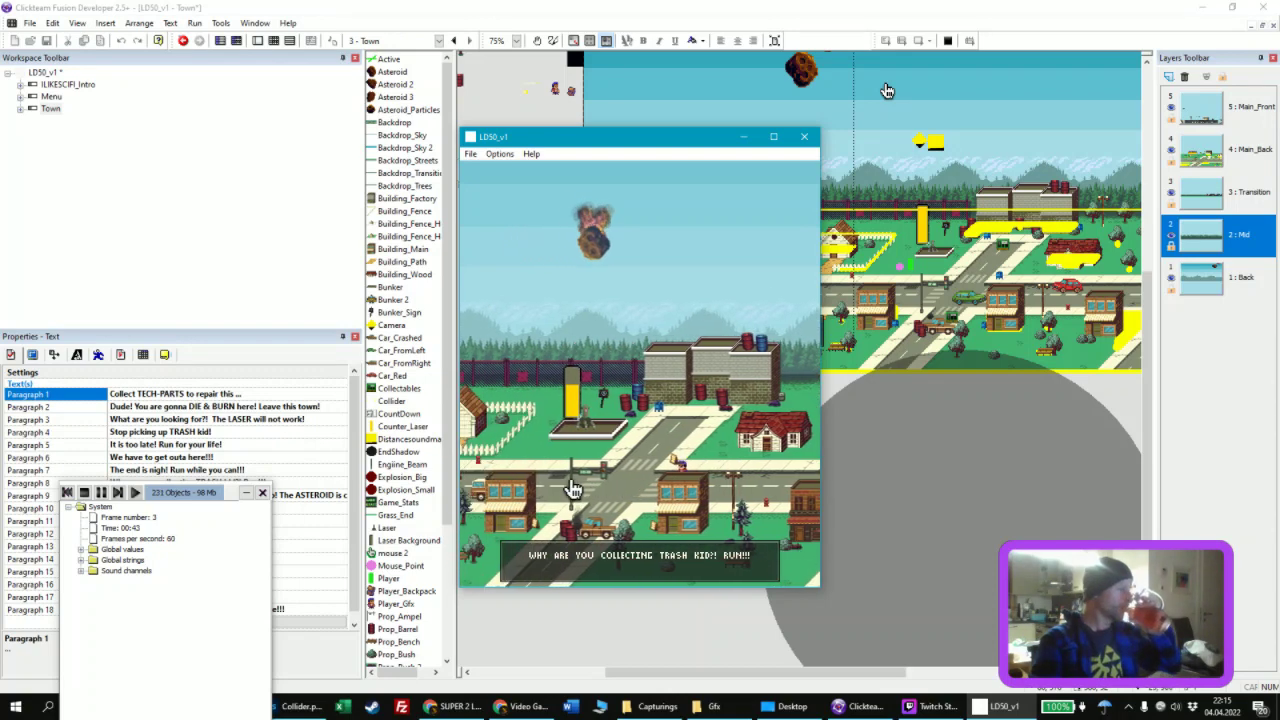
key("Left")
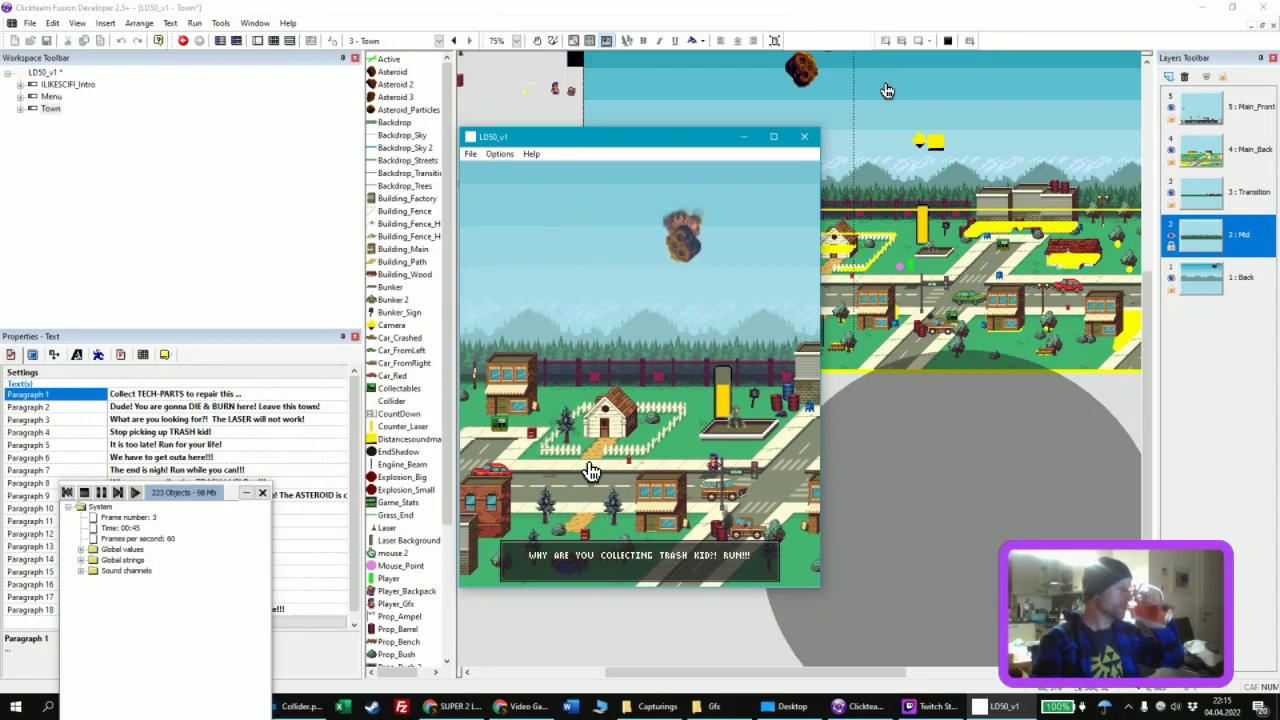
key("Left")
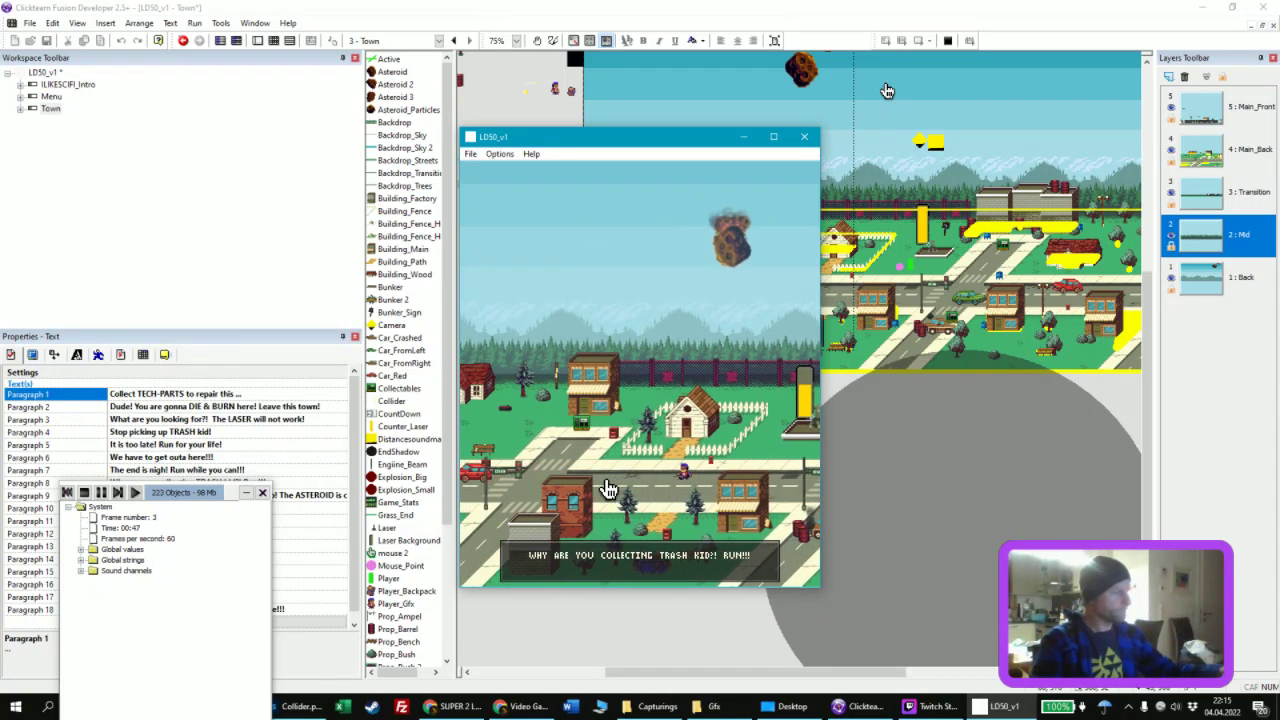
key("Left")
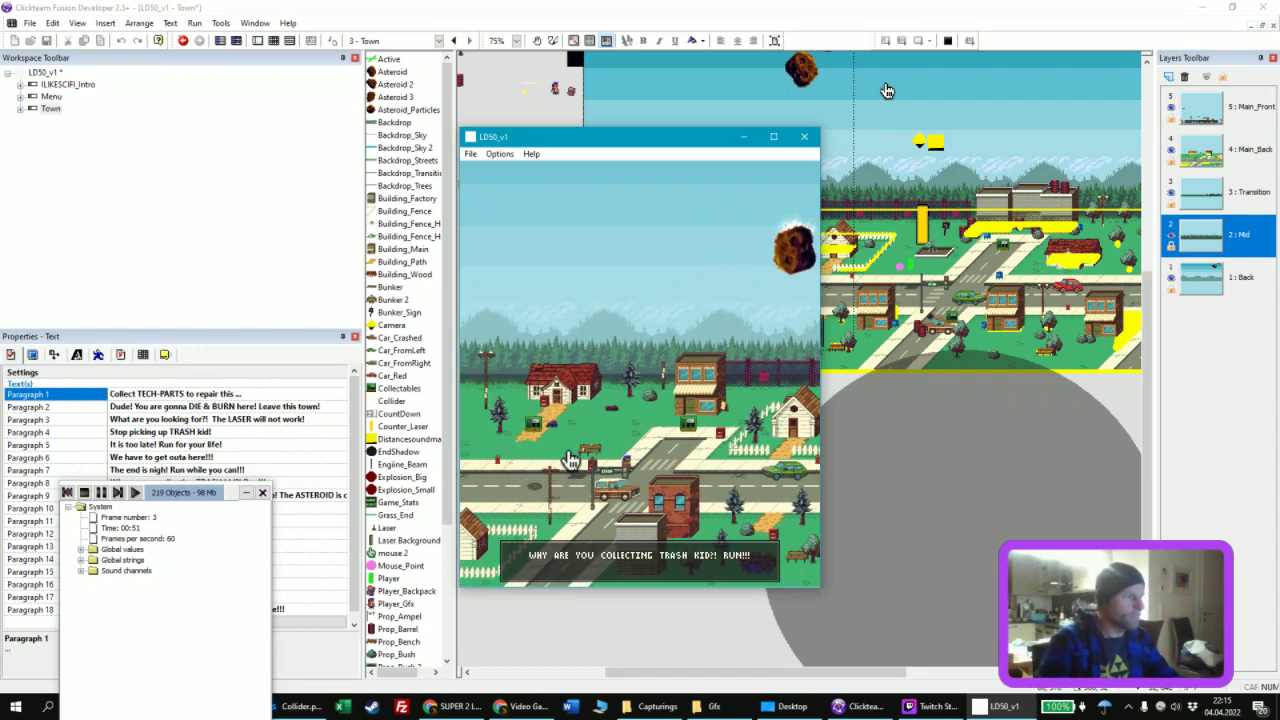
key("Left")
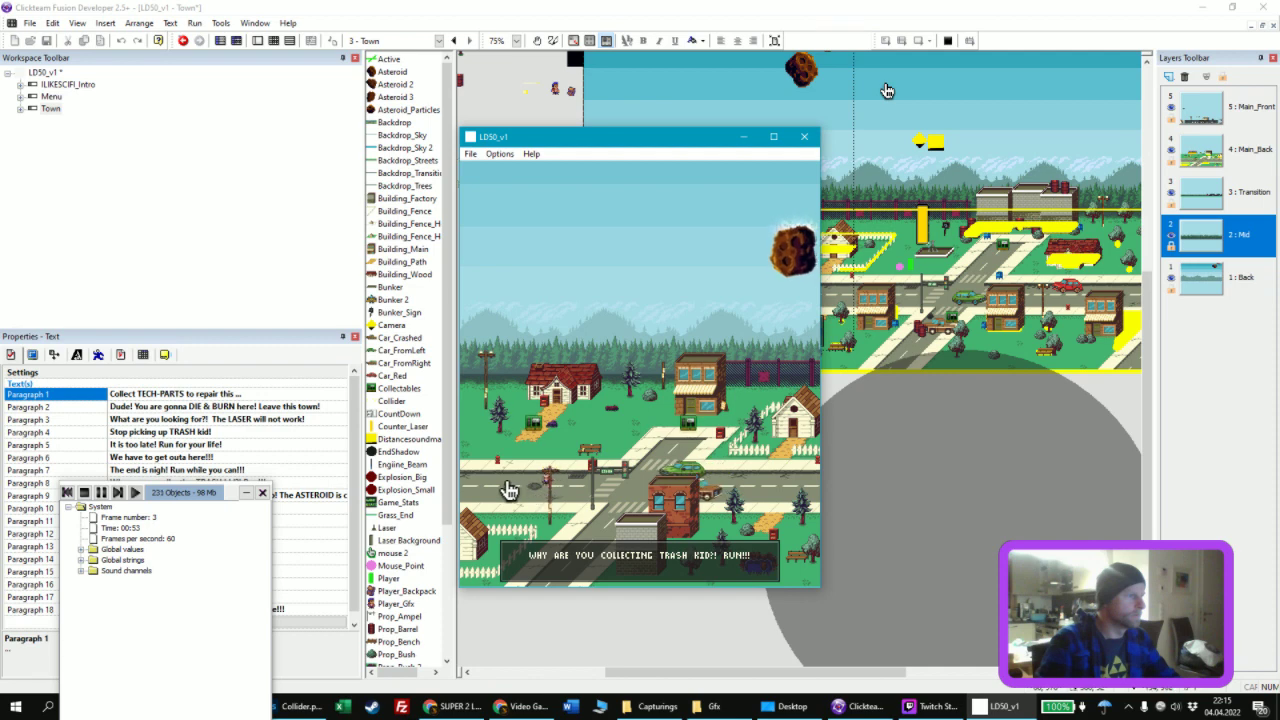
key("Up")
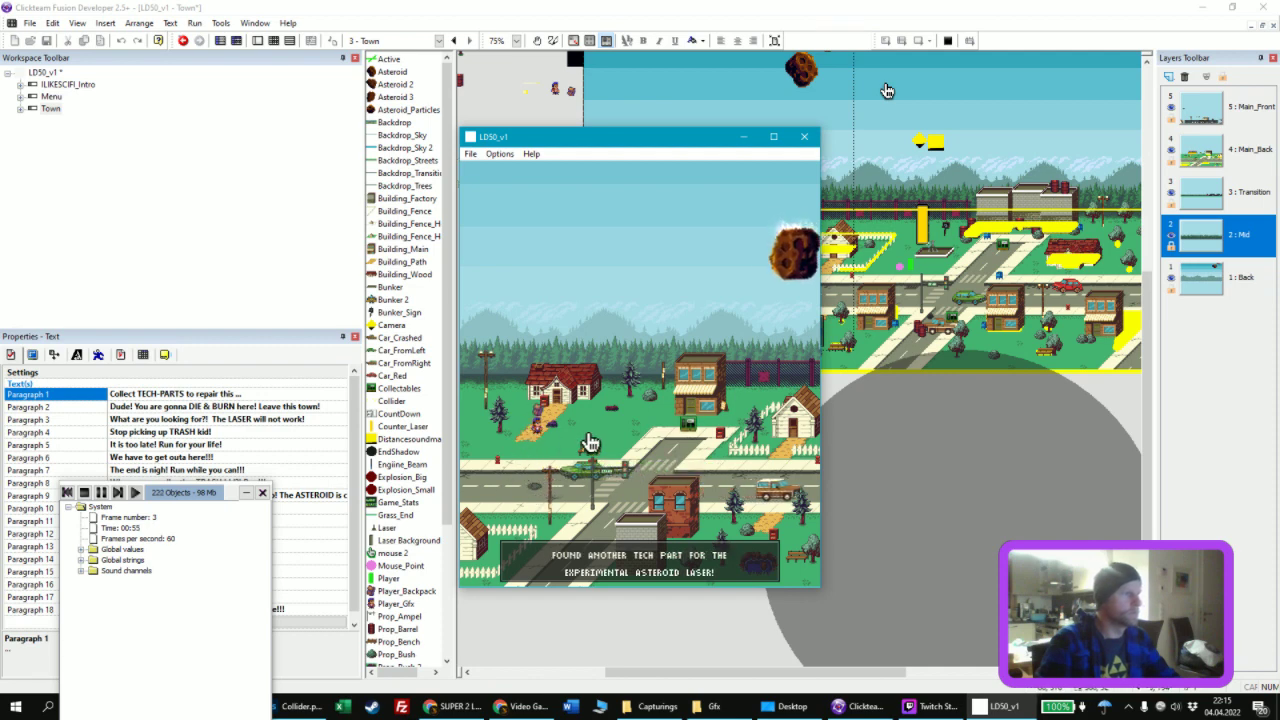
Step: Carry tech parts back to the asteroid laser in the running game and test firing it at the approaching asteroid
key("Left")
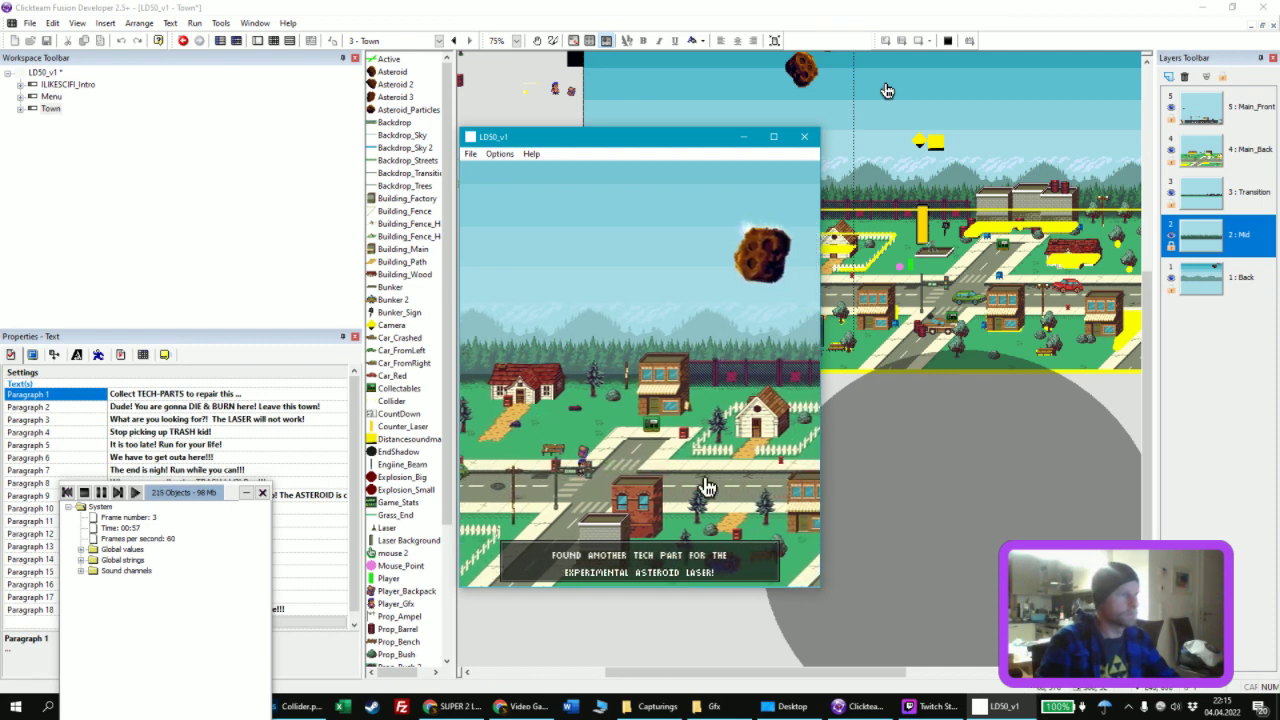
key("Right")
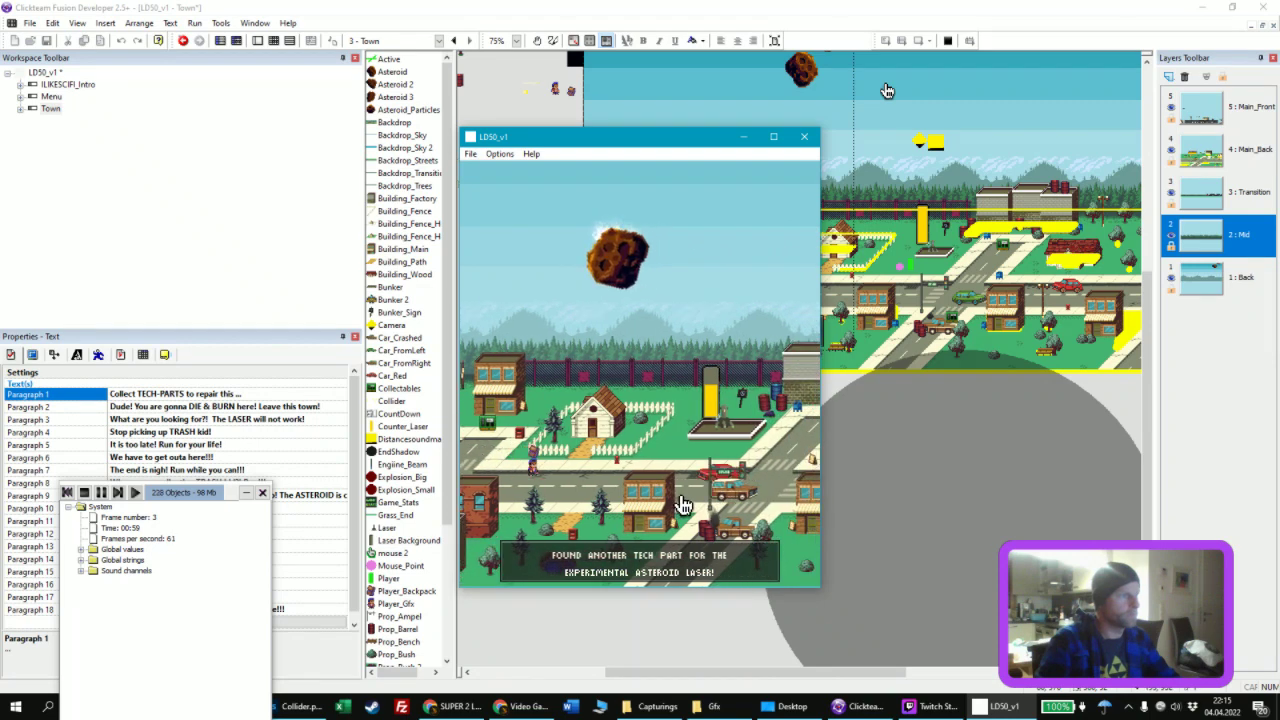
key("Right")
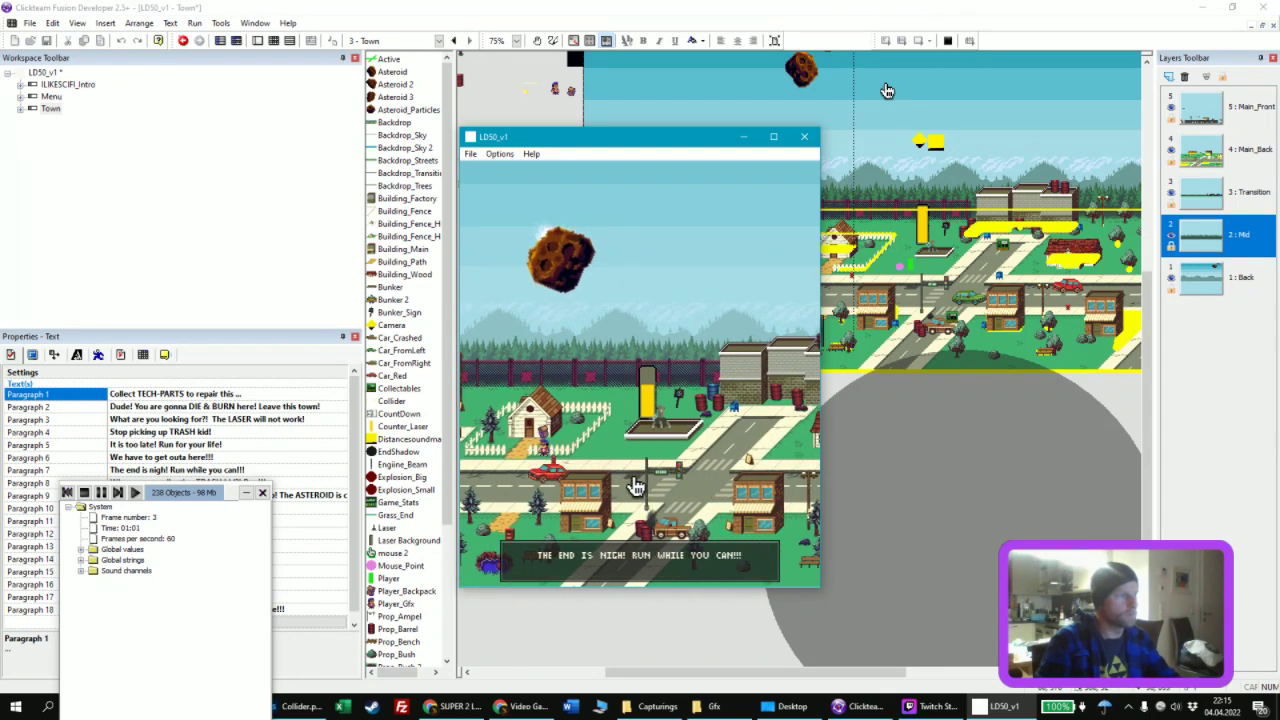
key("Right")
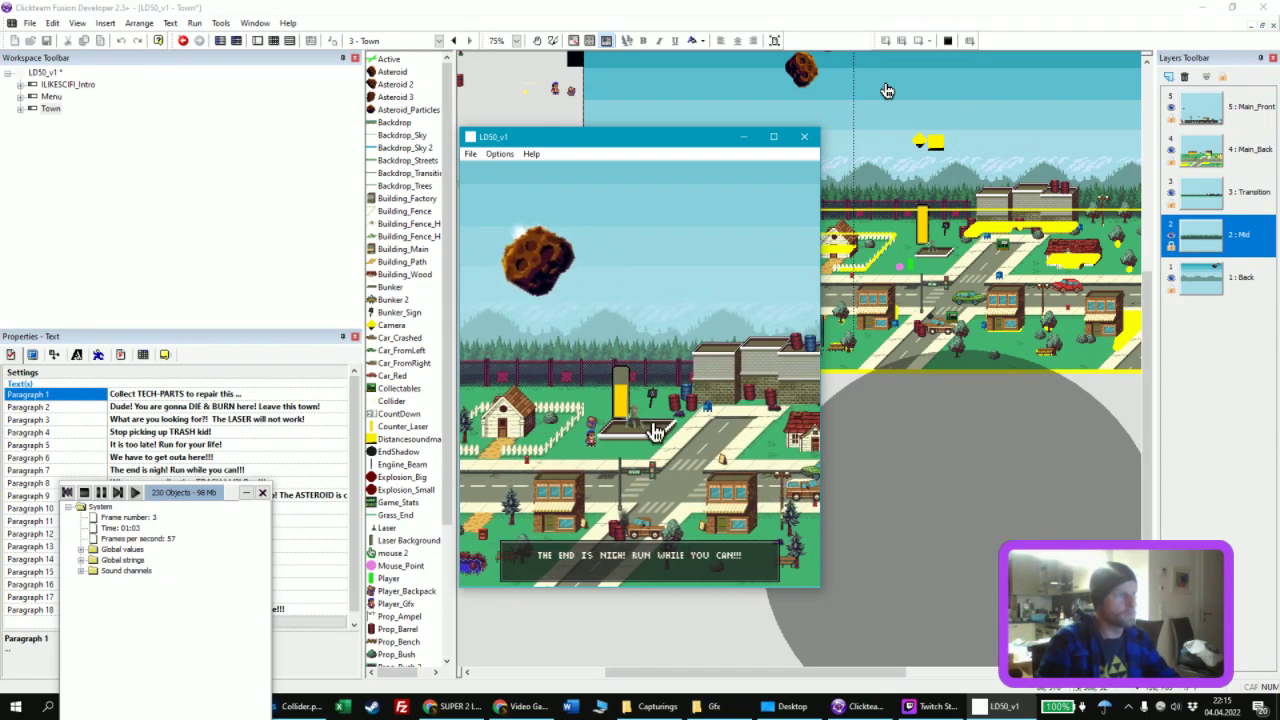
key("Left")
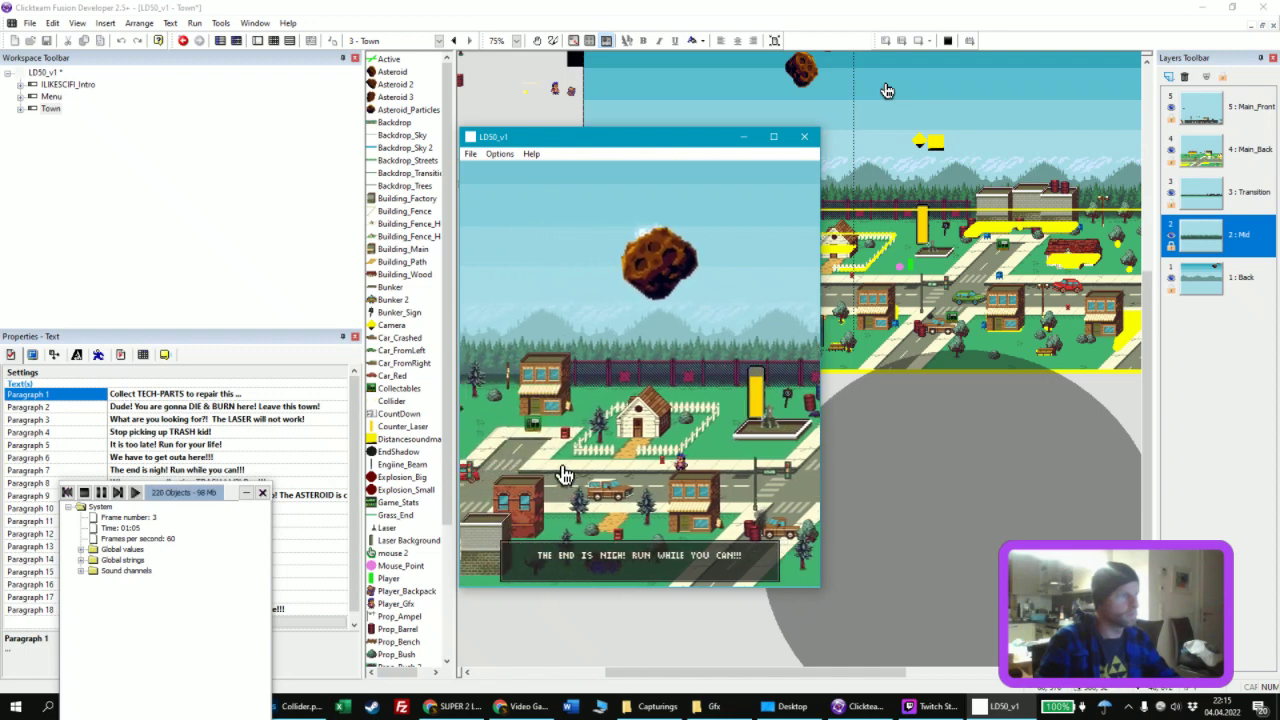
key("Left")
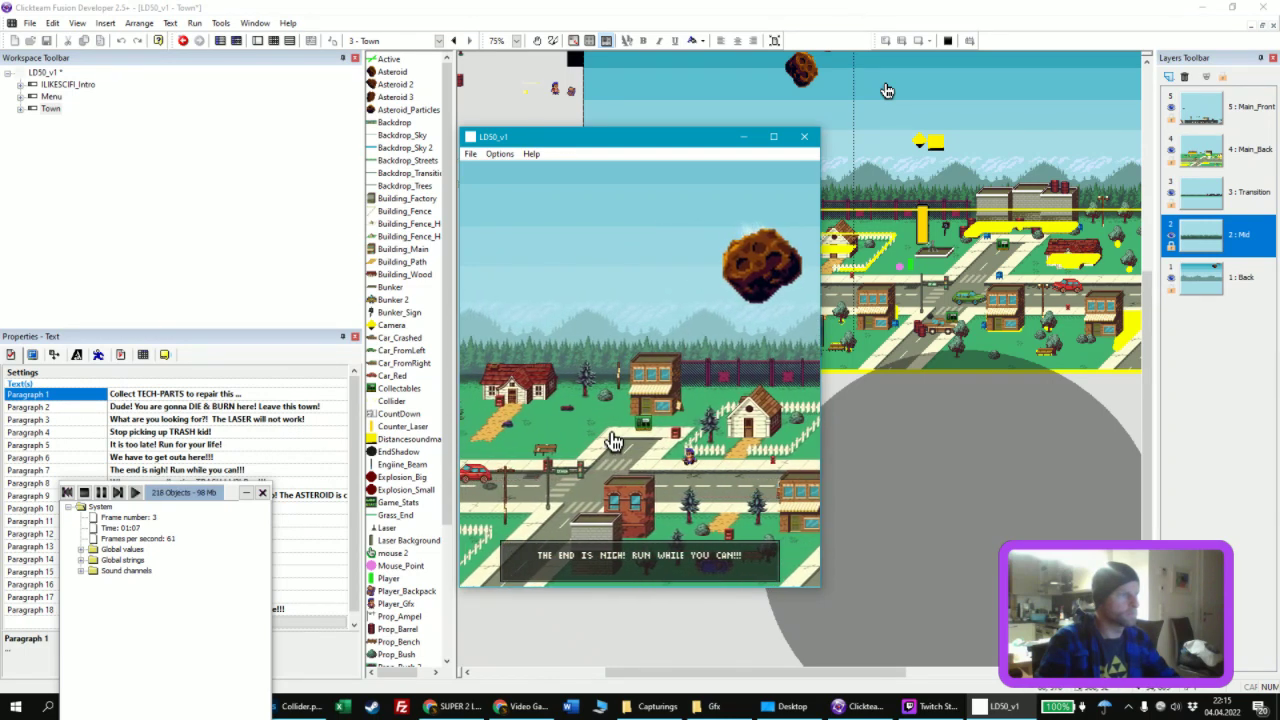
key("Left")
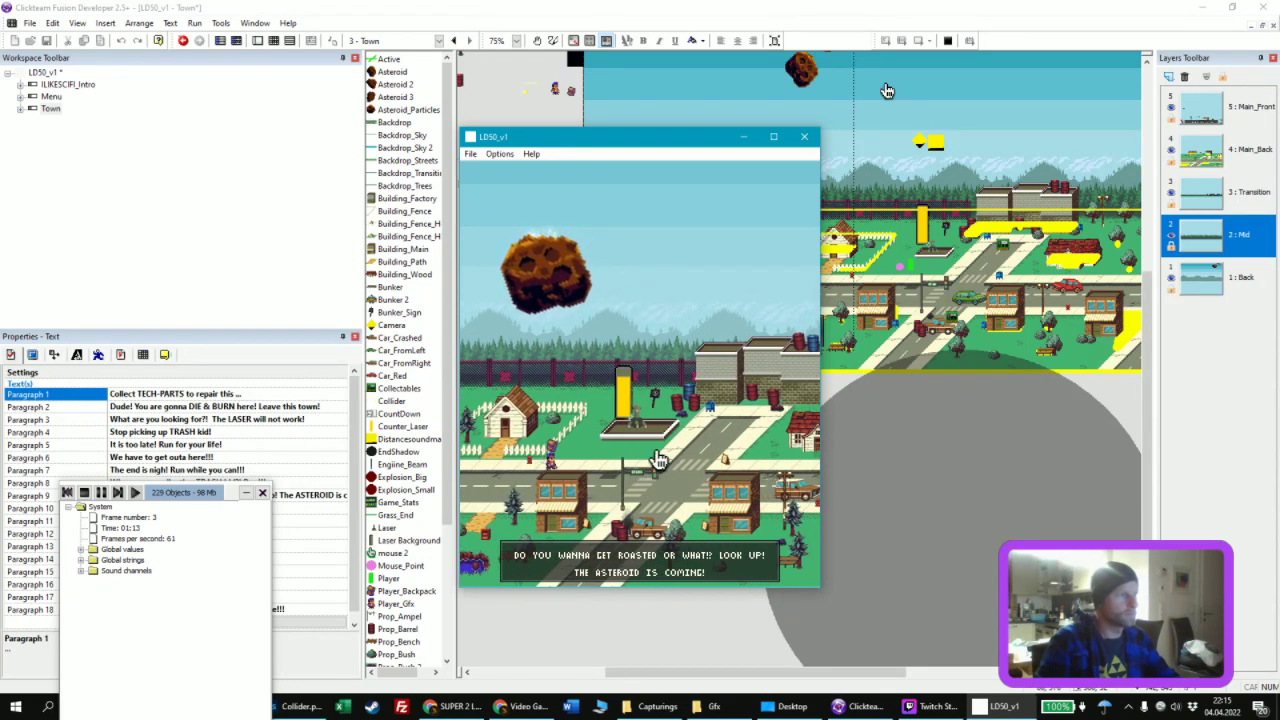
key("Right")
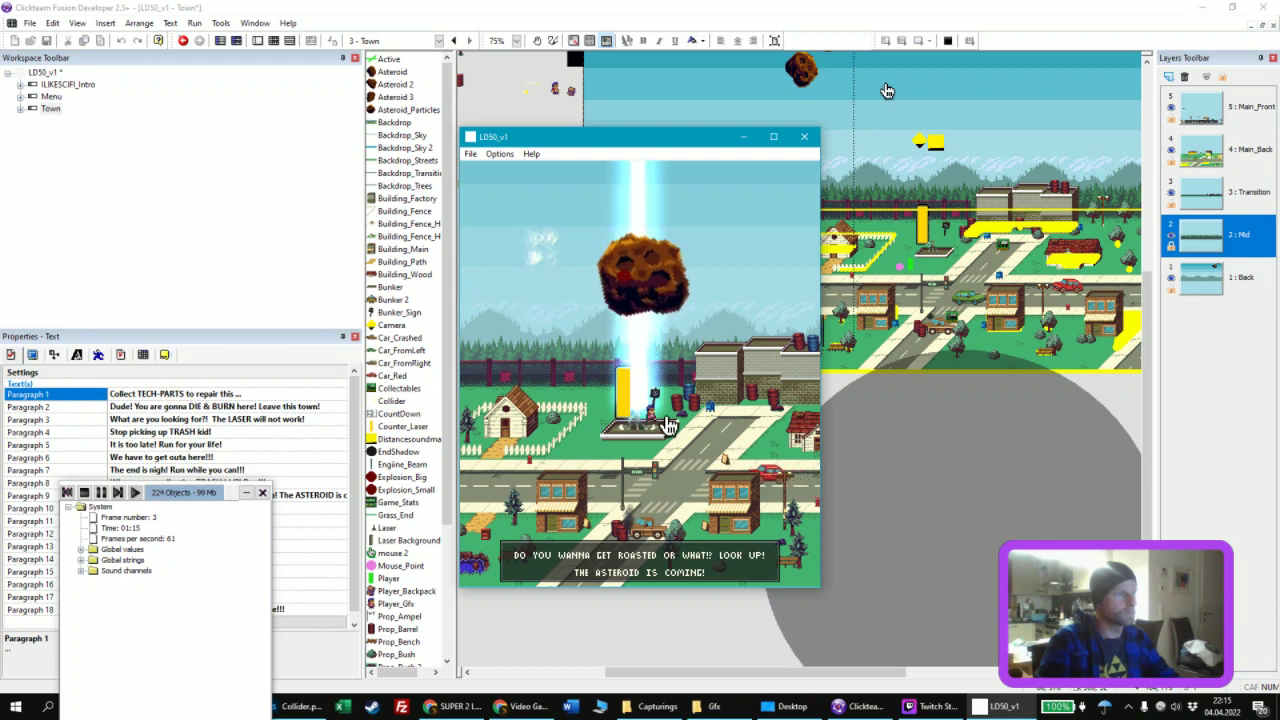
key("Right")
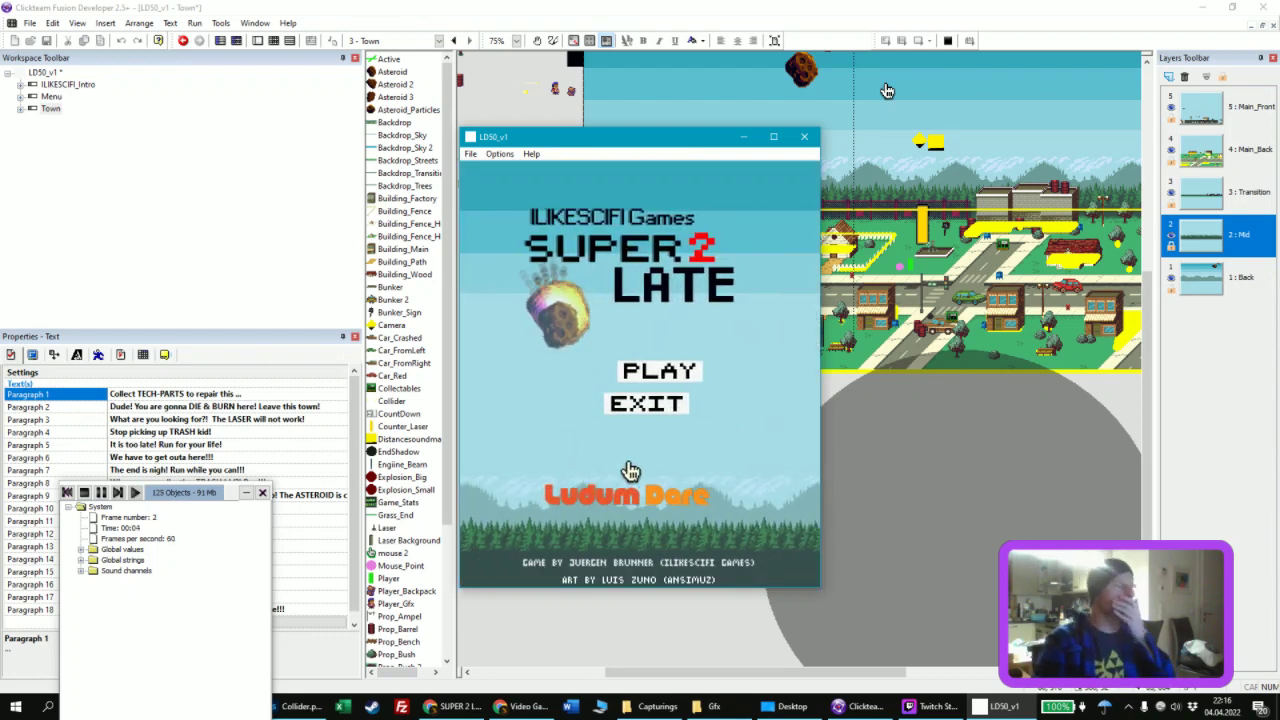
Step: Start another round from the game's main menu, test picking up a tech part near the factory, and close the test run
left_click(667, 381)
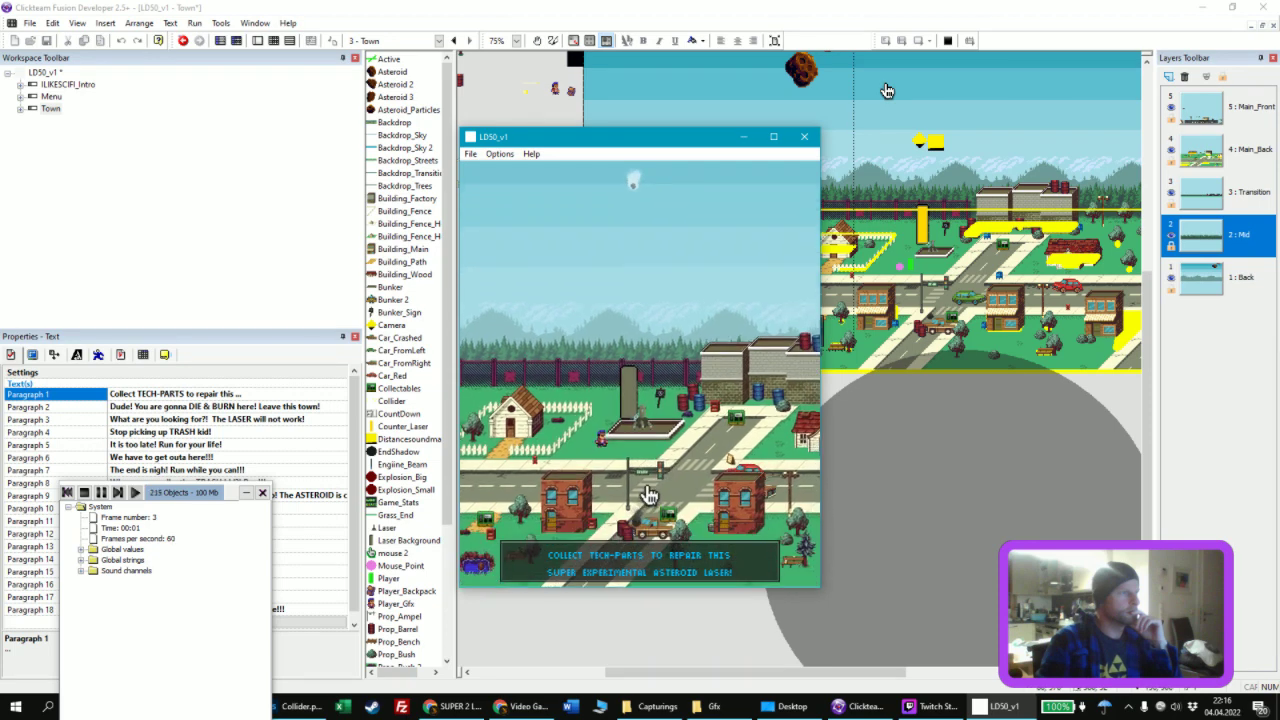
key("Right")
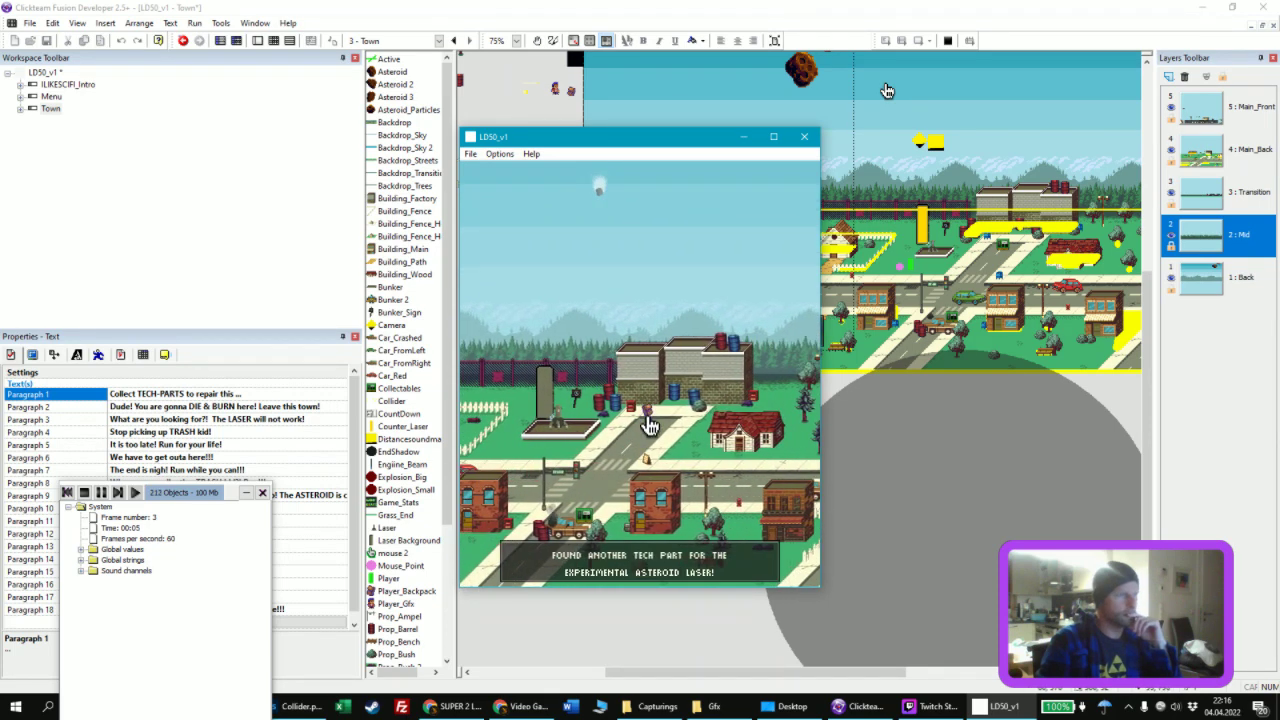
left_click(805, 136)
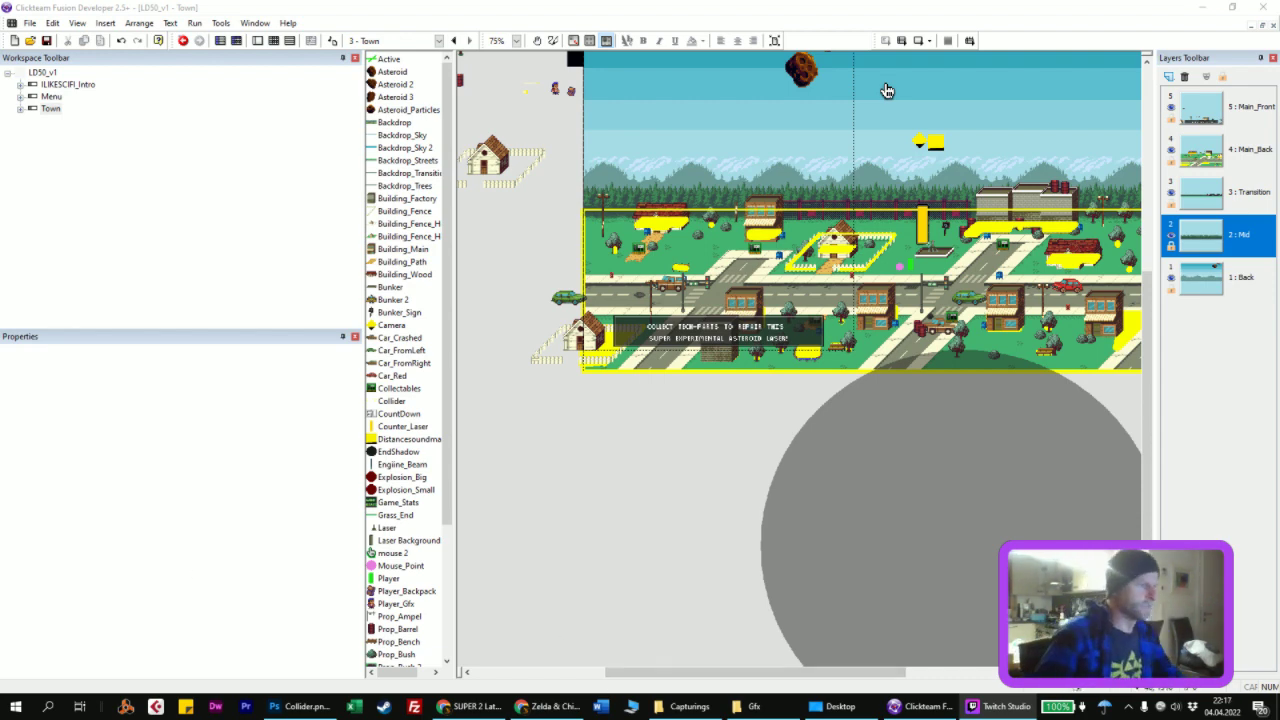
Step: Switch to YouTube in the browser and search for "best amiga 500 songs"
left_click(550, 706)
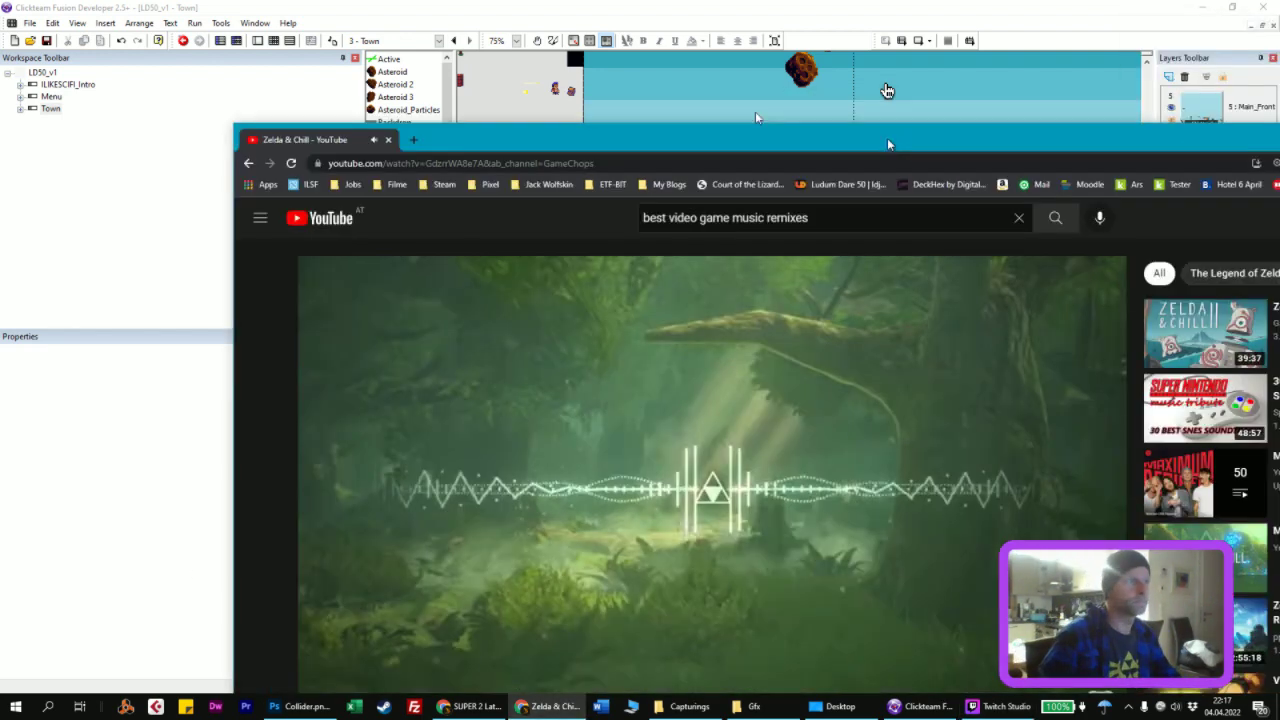
left_click_drag(535, 130, 558, 130)
left_click_drag(364, 150, 354, 148)
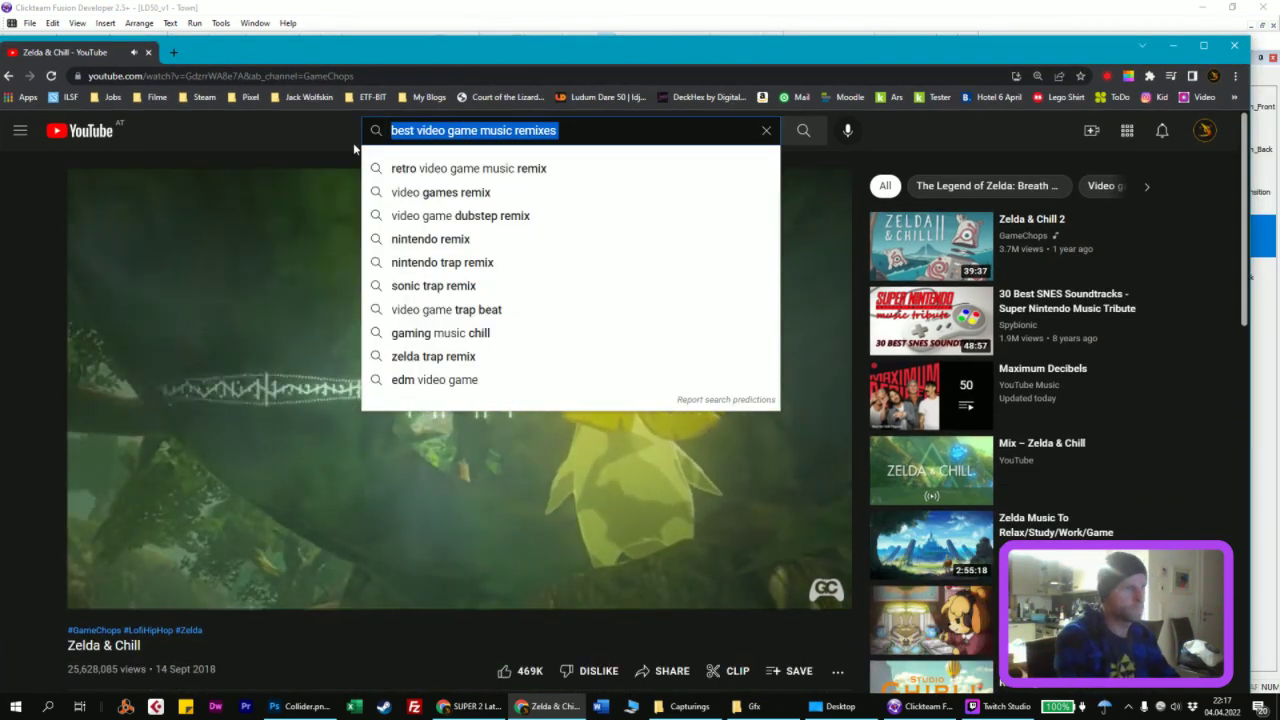
type("best amiga 500 songs")
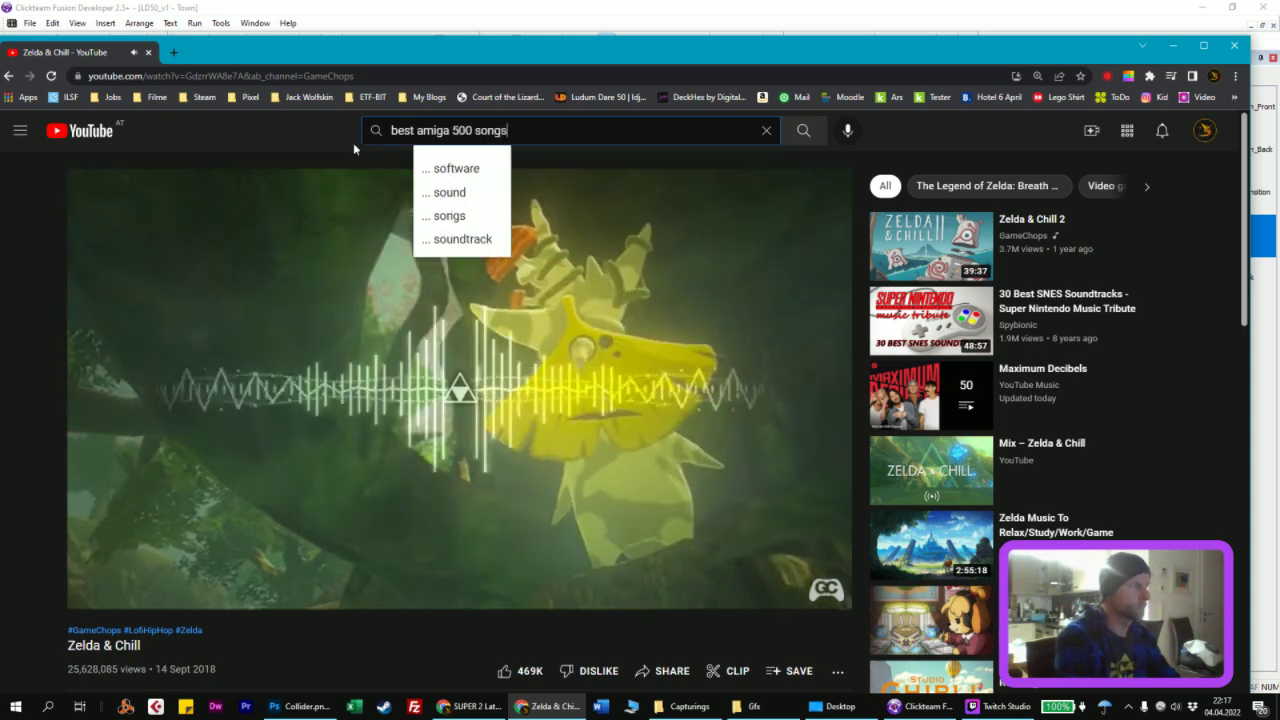
key("Return")
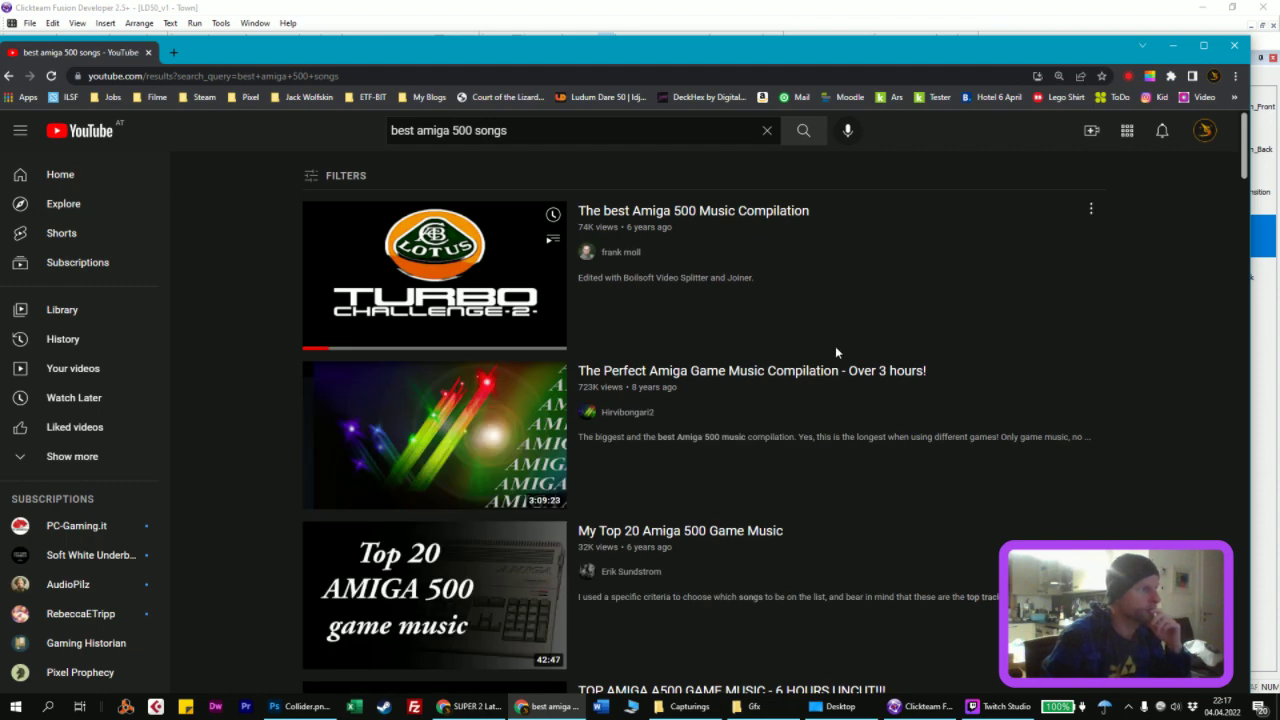
Step: Play the "My top 10 Amiga music tracks" video from its second track and move the browser window off the editor
scroll(836, 355, "down", 10)
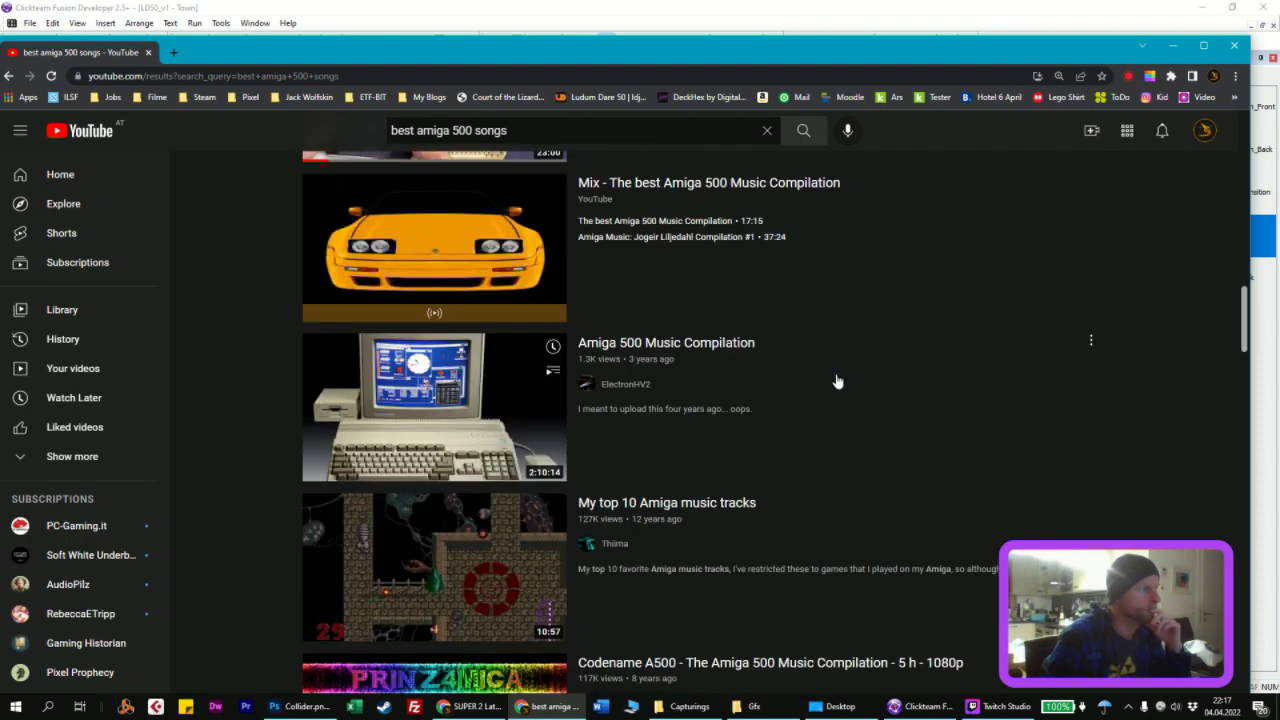
scroll(834, 389, "down", 3)
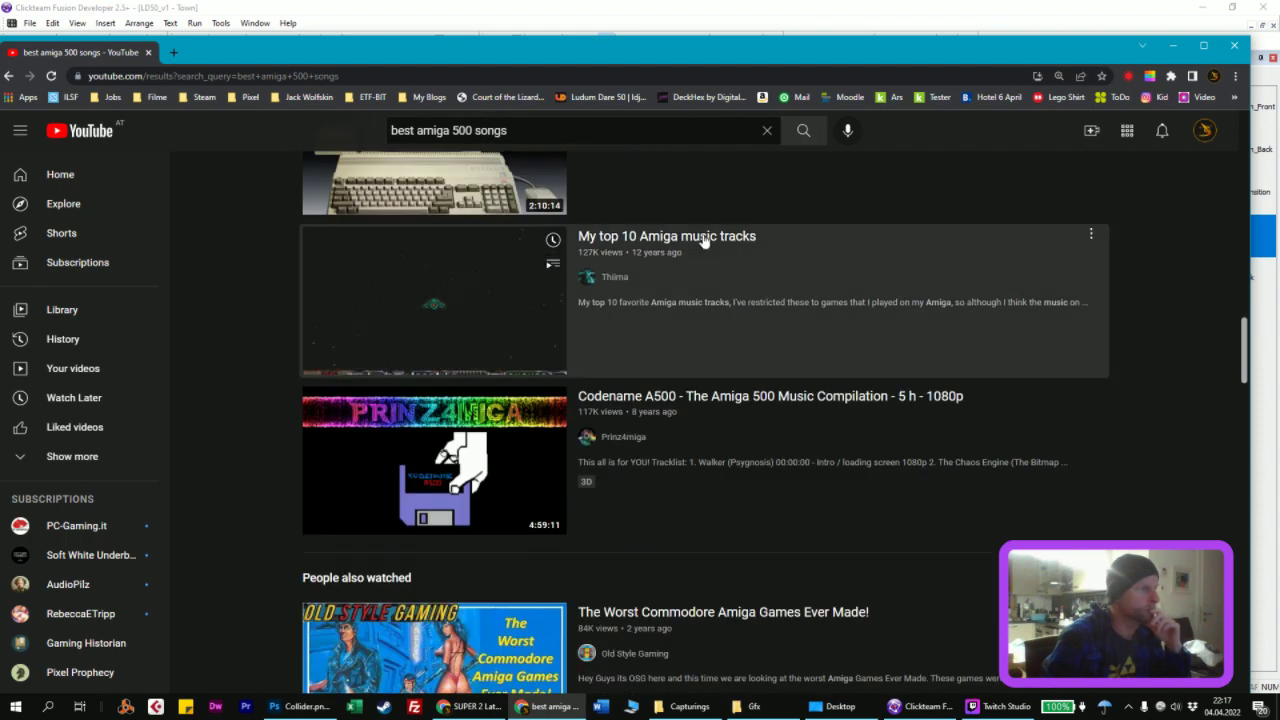
left_click(703, 238)
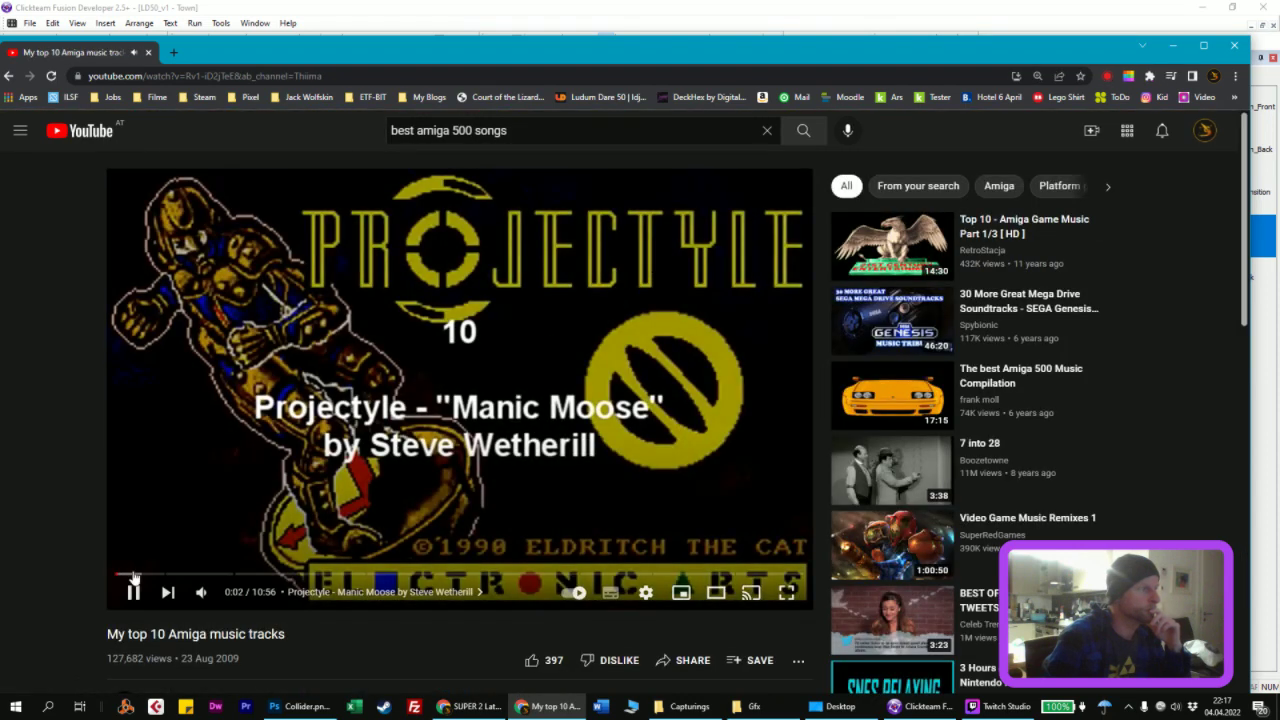
left_click(165, 576)
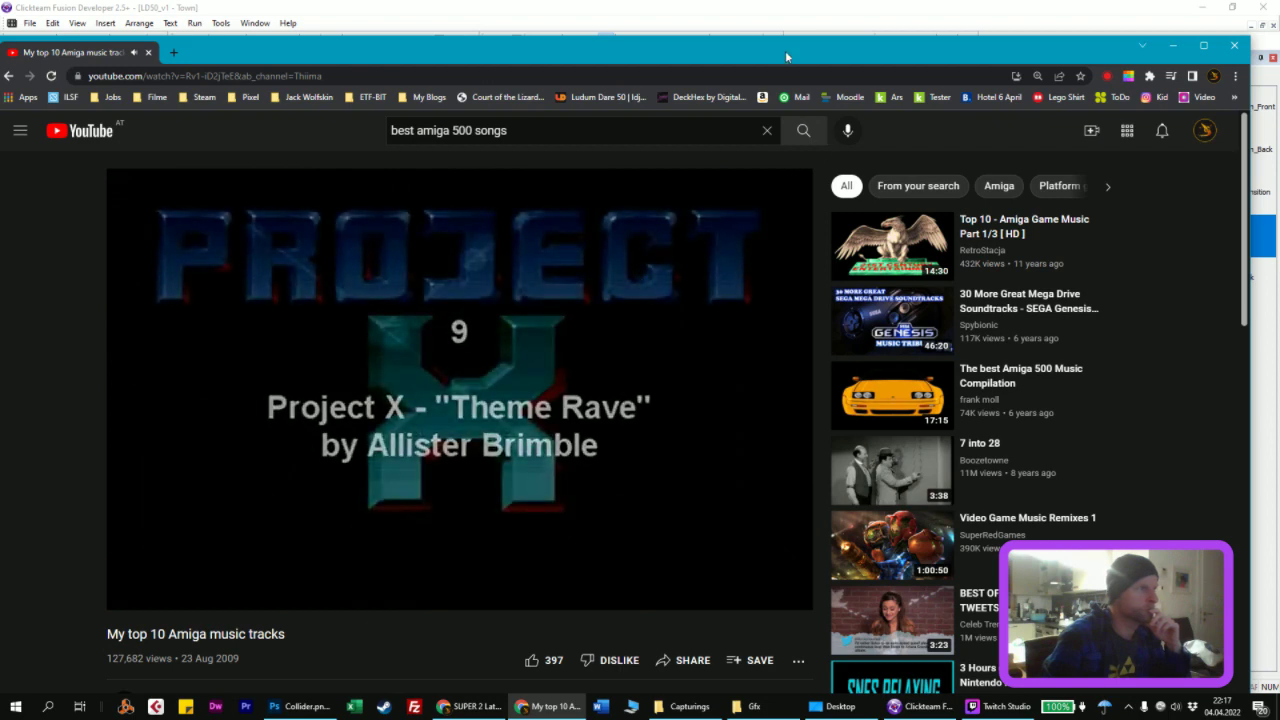
left_click_drag(785, 50, 1279, 60)
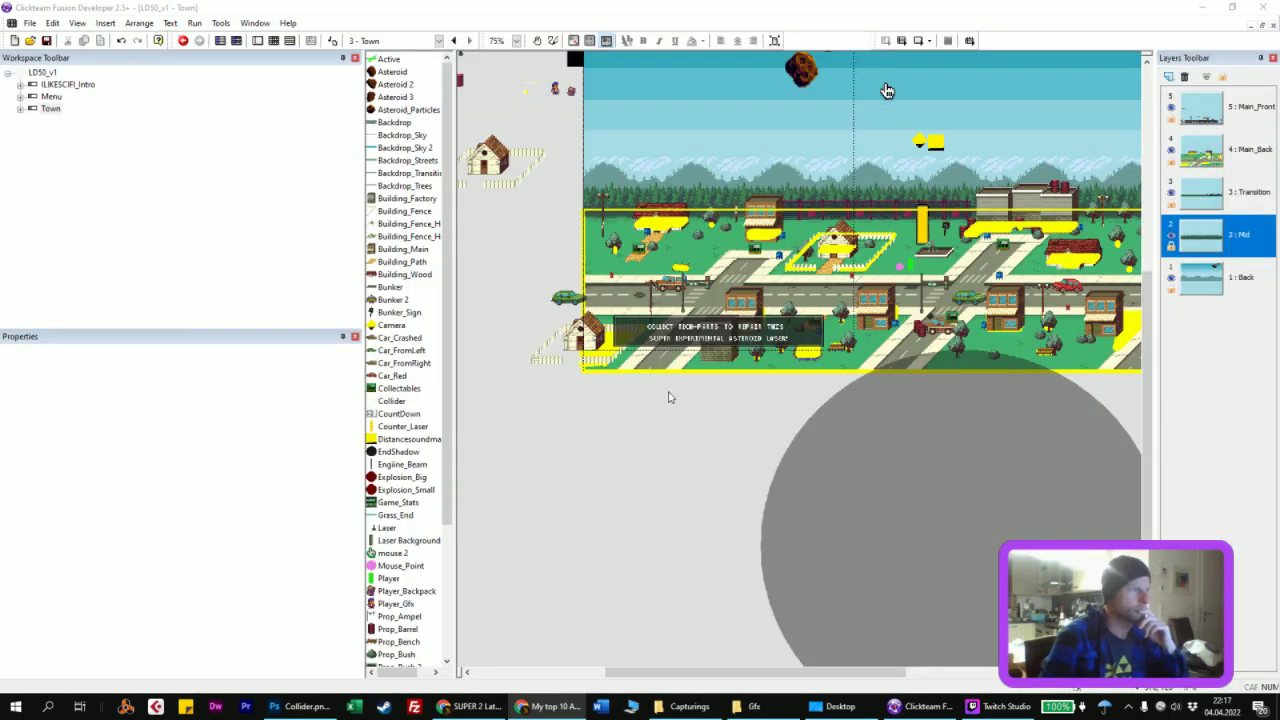
Step: Set the LD50_v1 application's build type to MAC application
left_click(42, 72)
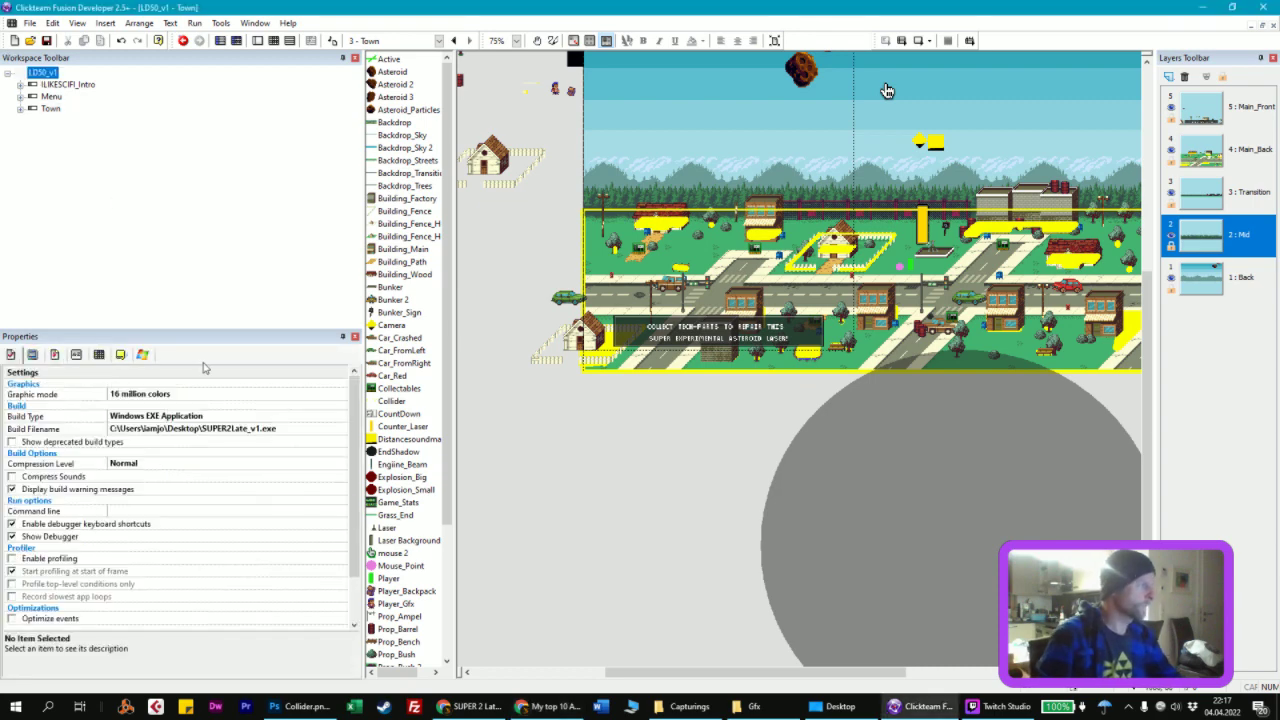
left_click(170, 416)
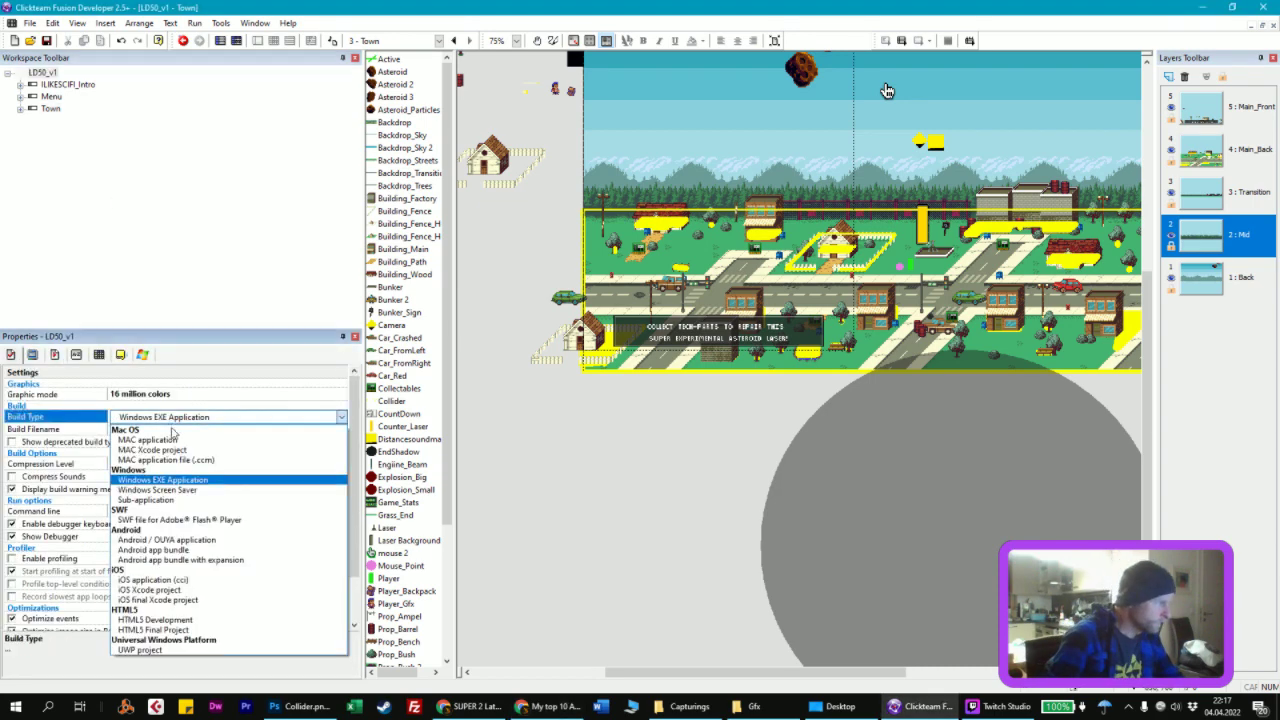
left_click(148, 440)
Step: Build the Mac application to the Desktop as SUPER2Late_Mac.zip, accepting the incompatible Joystick2.mfx extension
left_click(30, 22)
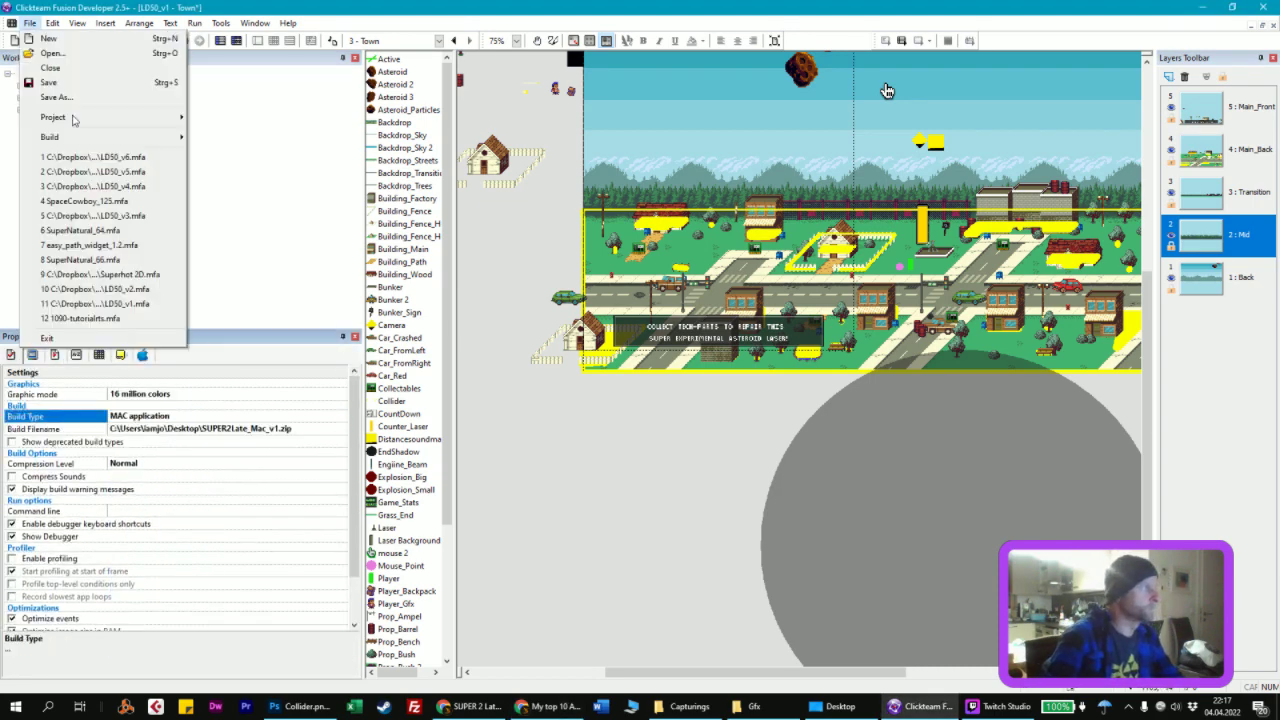
mouse_move(110, 137)
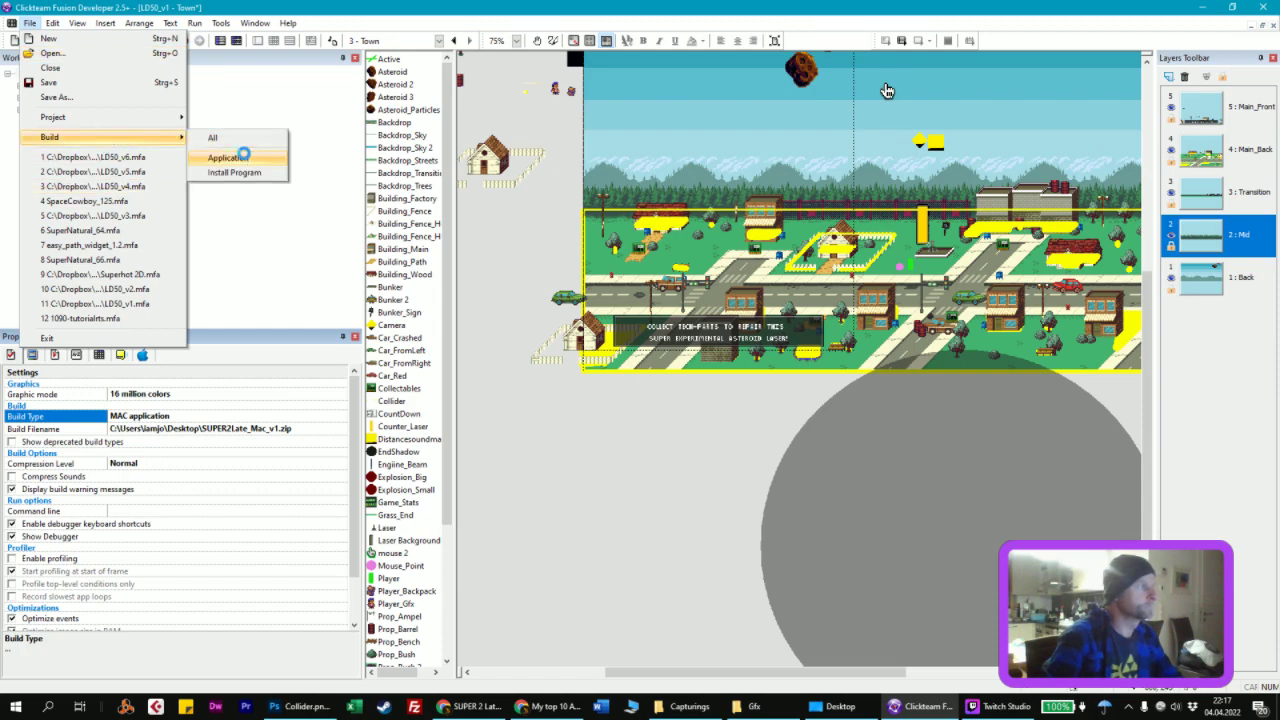
left_click(228, 157)
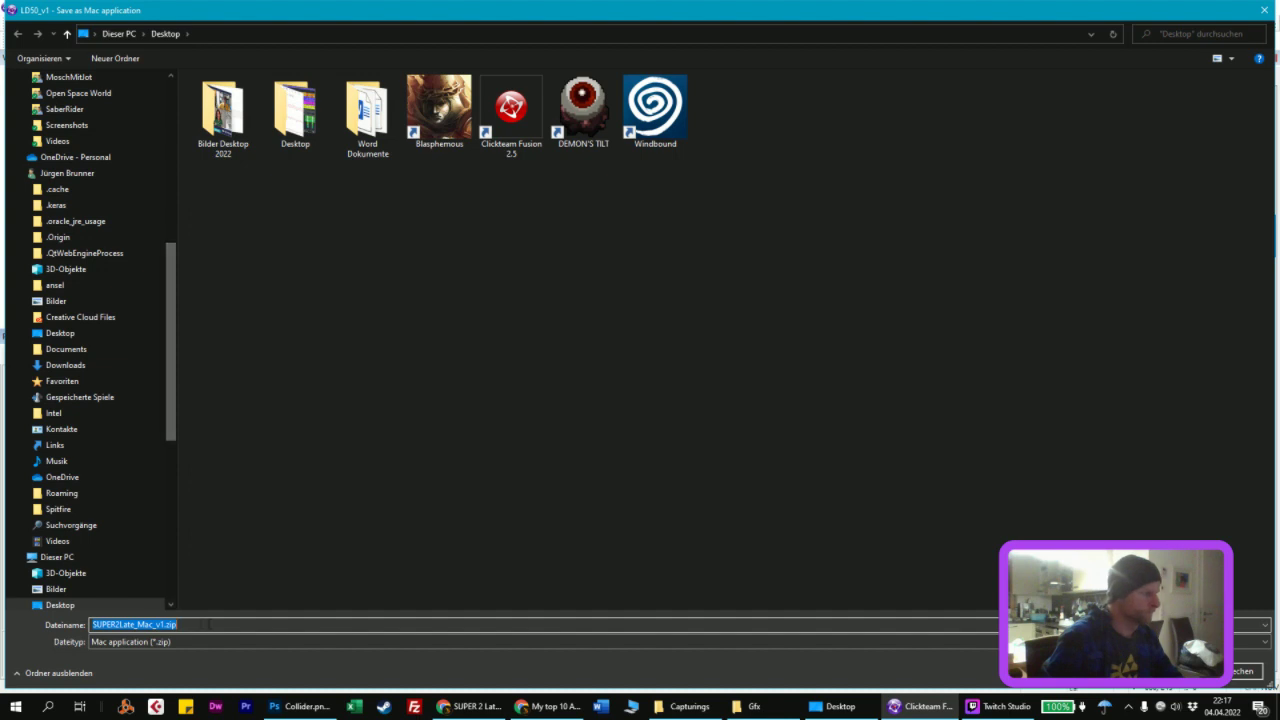
left_click(199, 626)
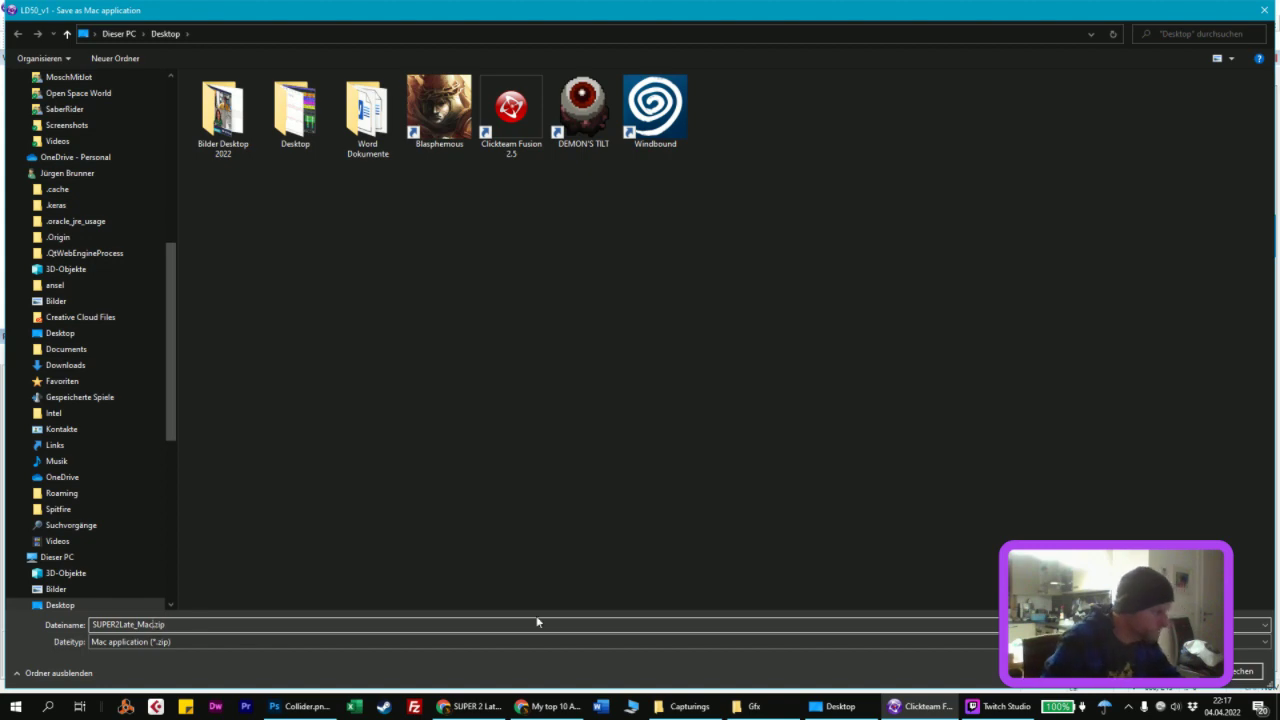
key("Return")
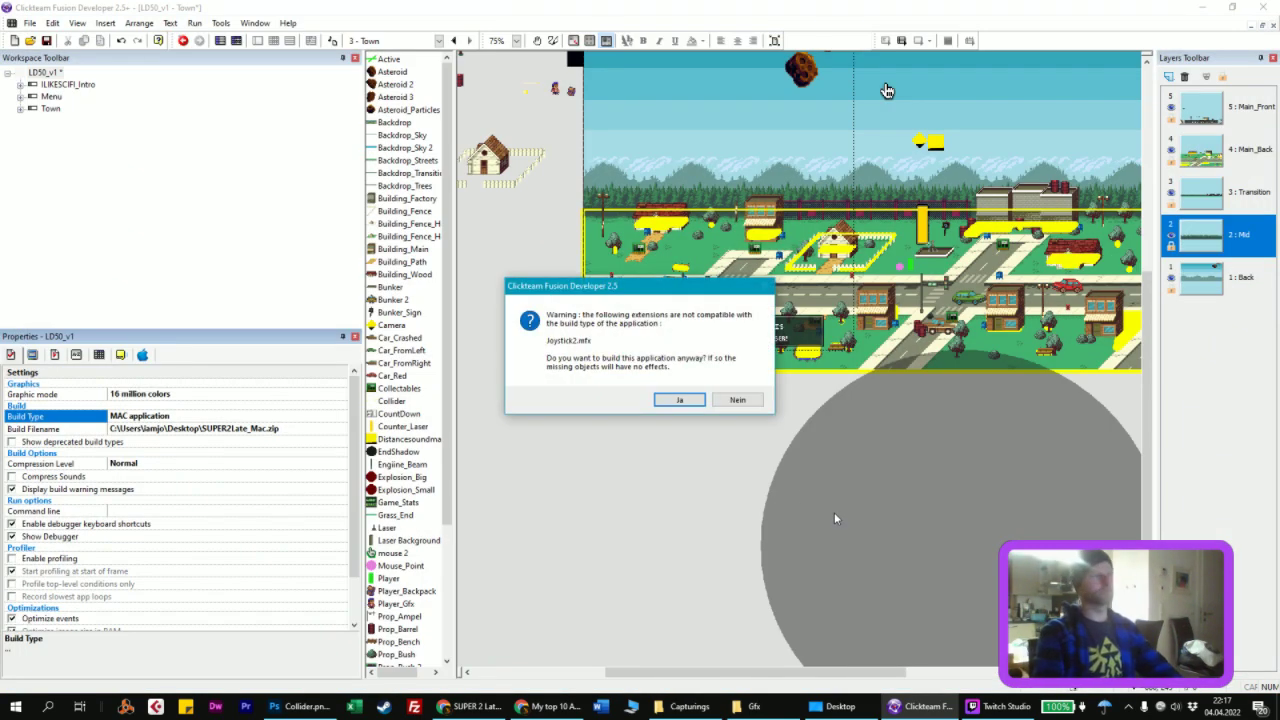
left_click(680, 400)
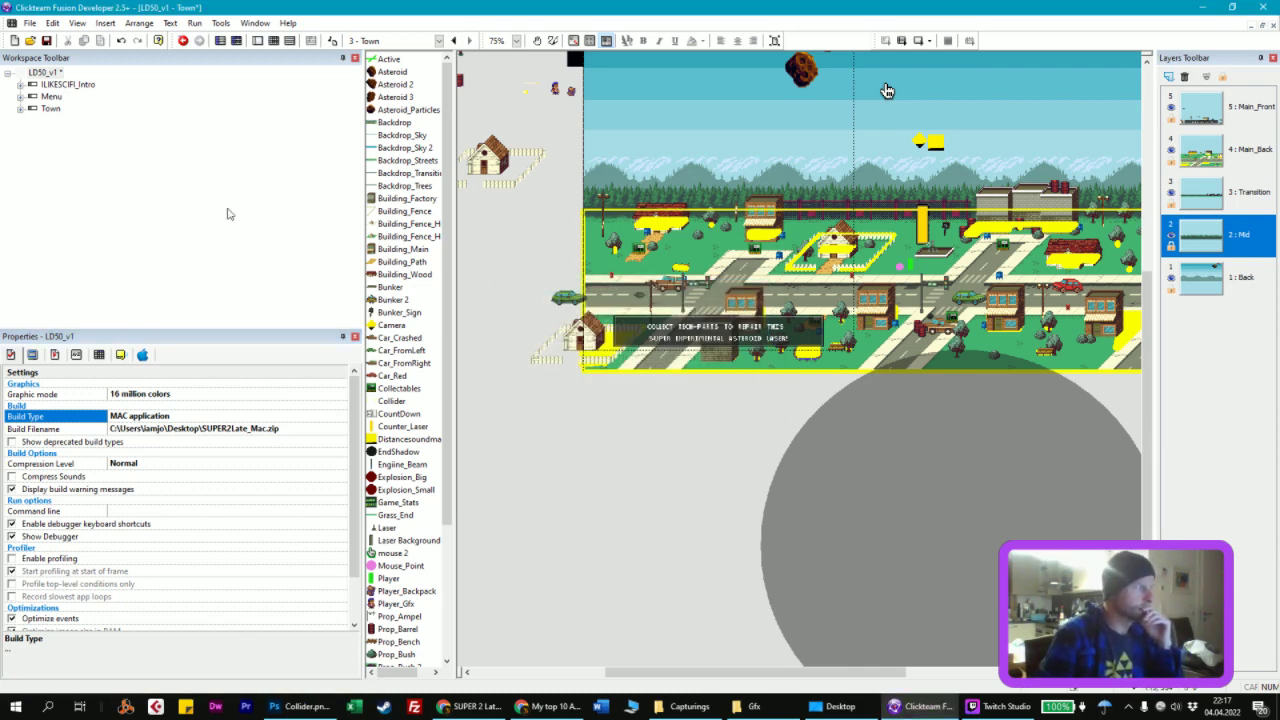
Step: Set the LD50_v1 application's build type back to Windows EXE Application
left_click(63, 95)
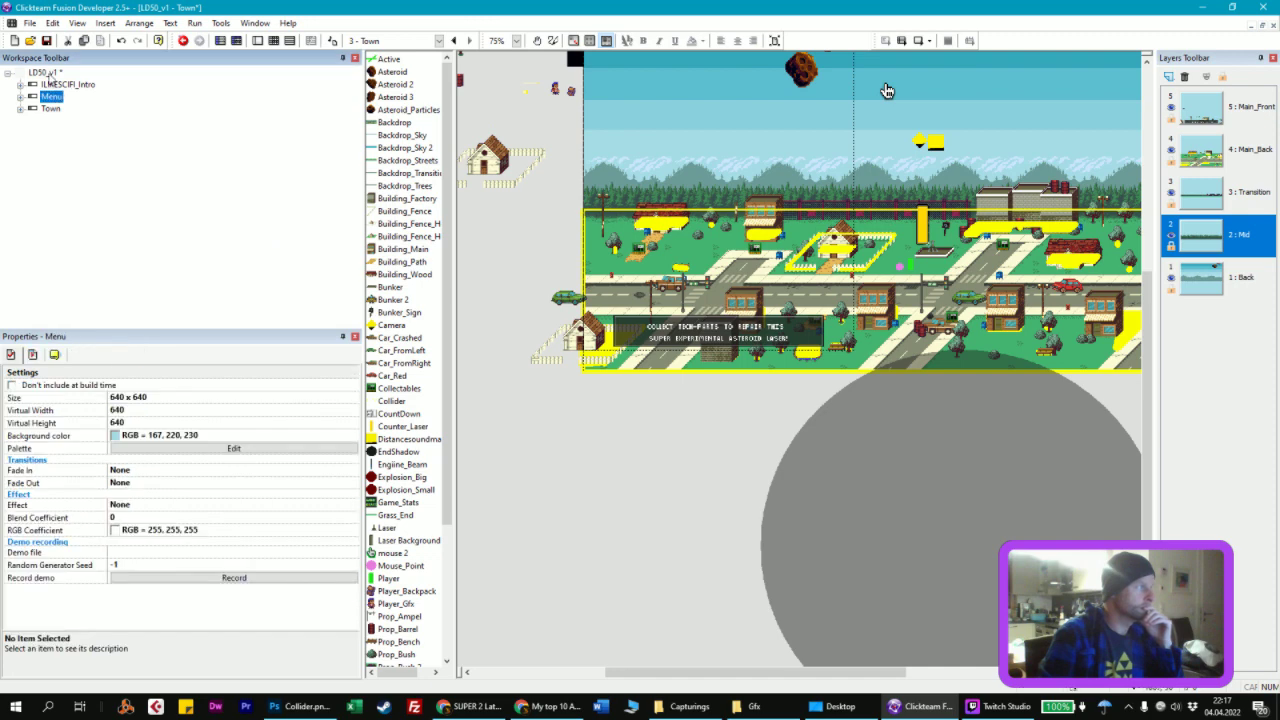
left_click(146, 414)
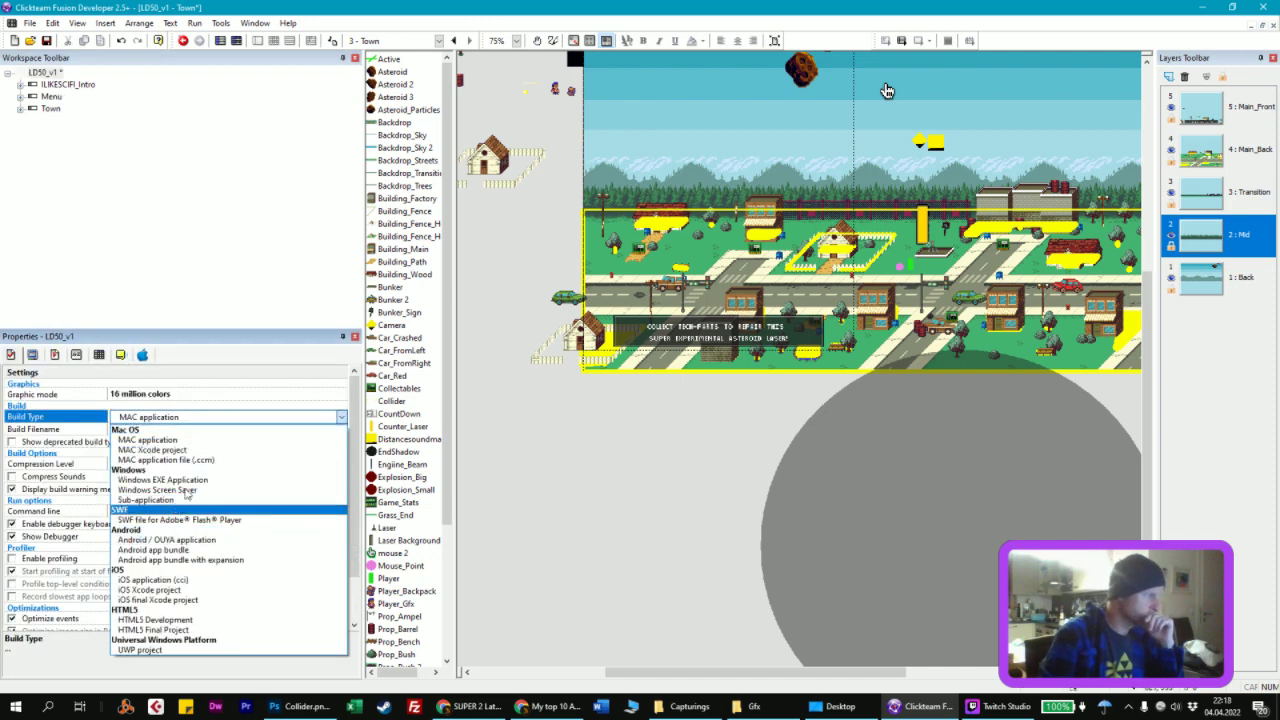
left_click(191, 481)
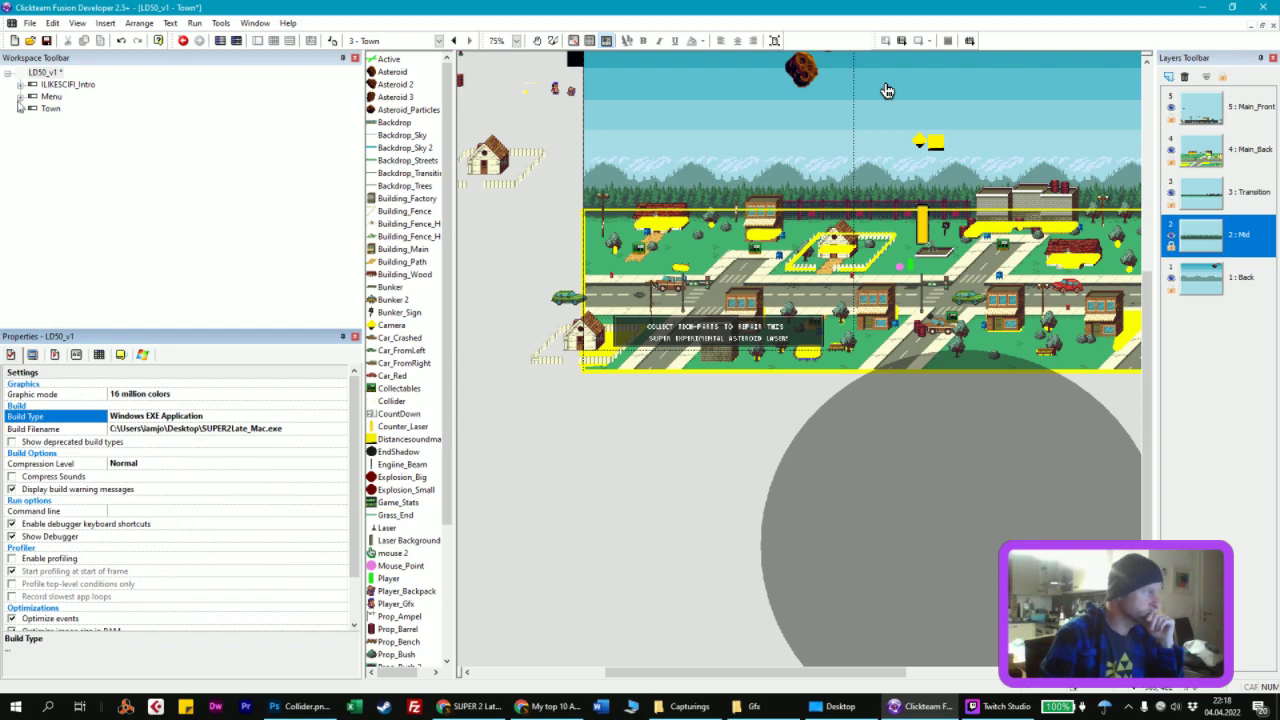
Step: Build the stand-alone Windows application to the Desktop as SUPER2Late.exe
left_click(29, 22)
left_click(226, 157)
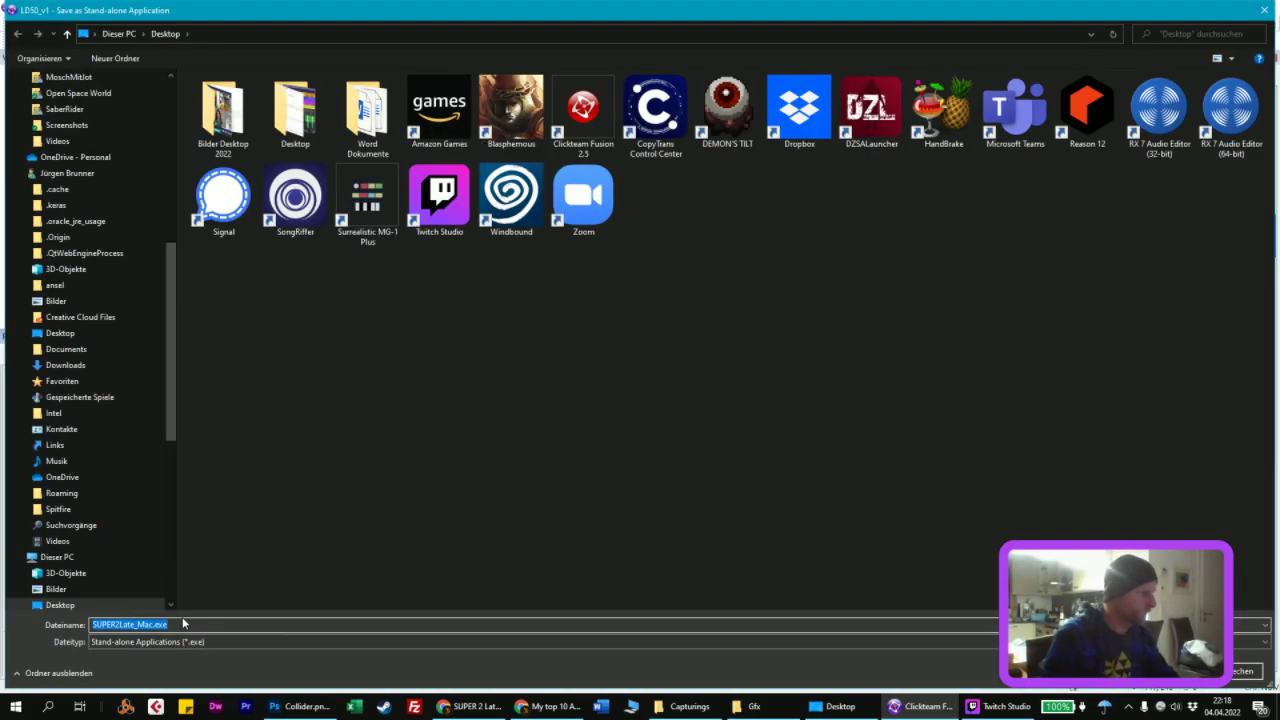
left_click(157, 624)
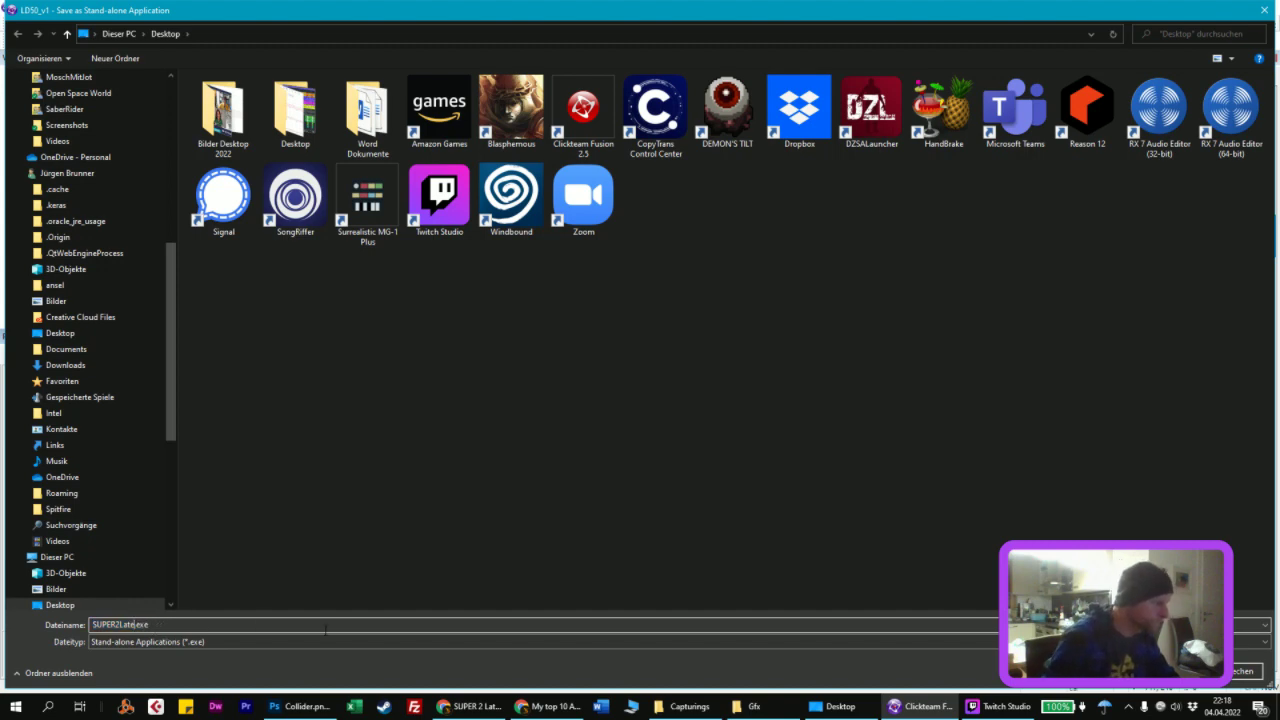
left_click(199, 625)
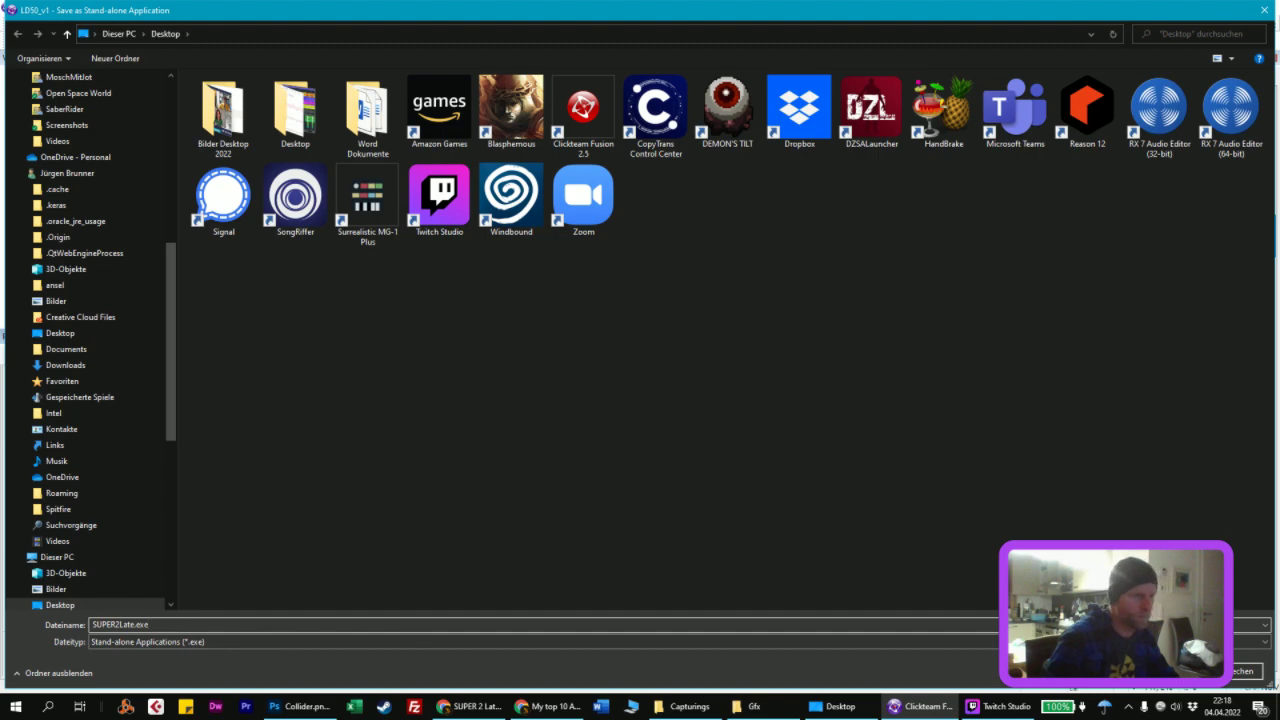
key("Return")
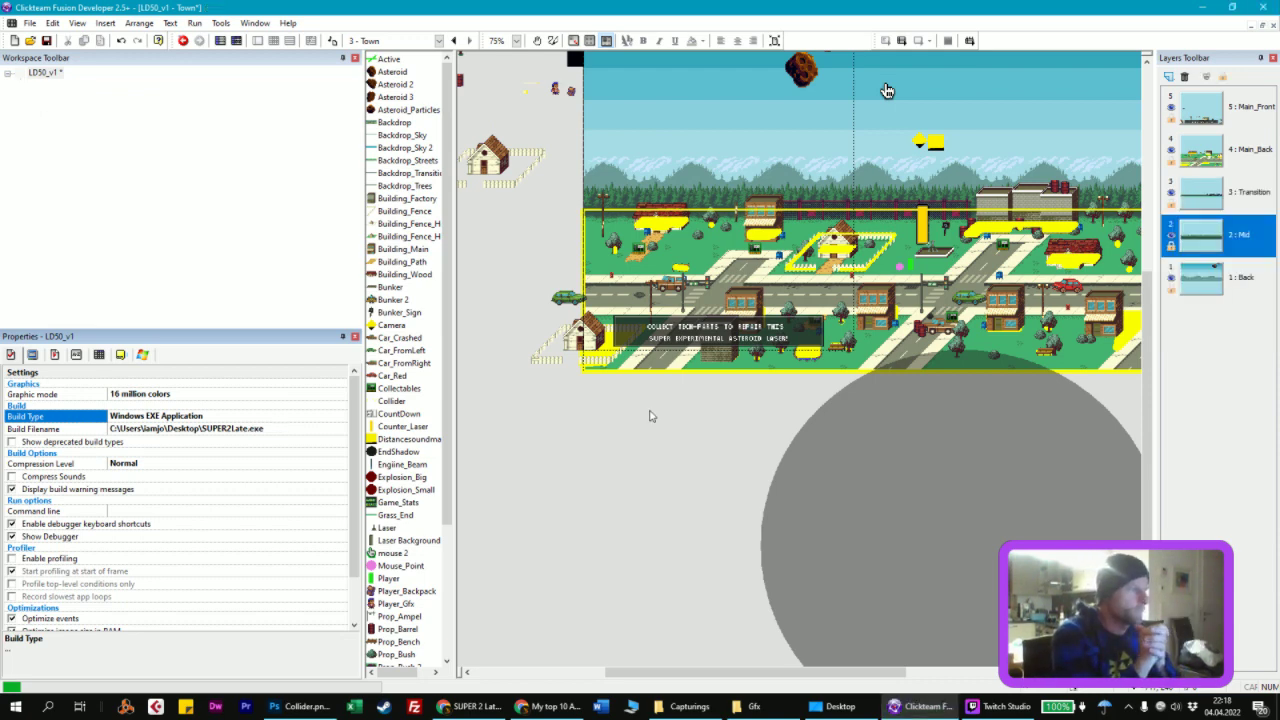
left_click(650, 416)
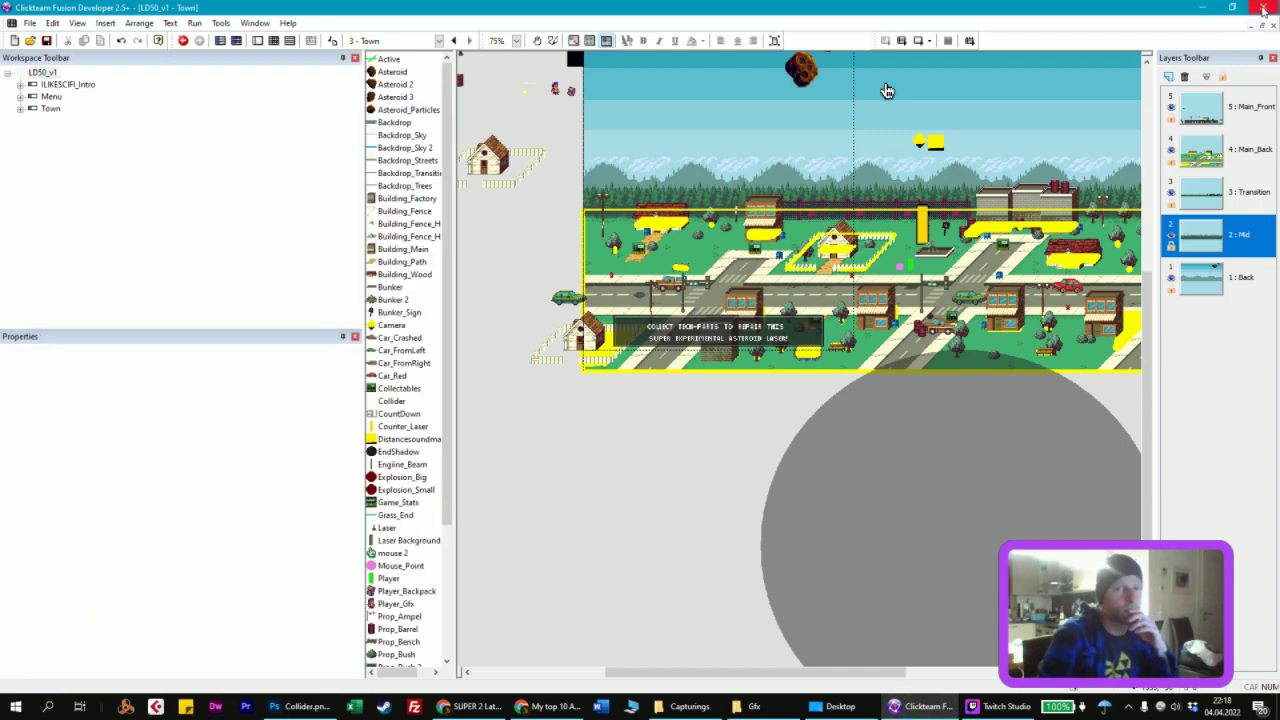
Step: Switch to Photoshop, close the Collider.png document and minimize the program window
key("alt+Tab")
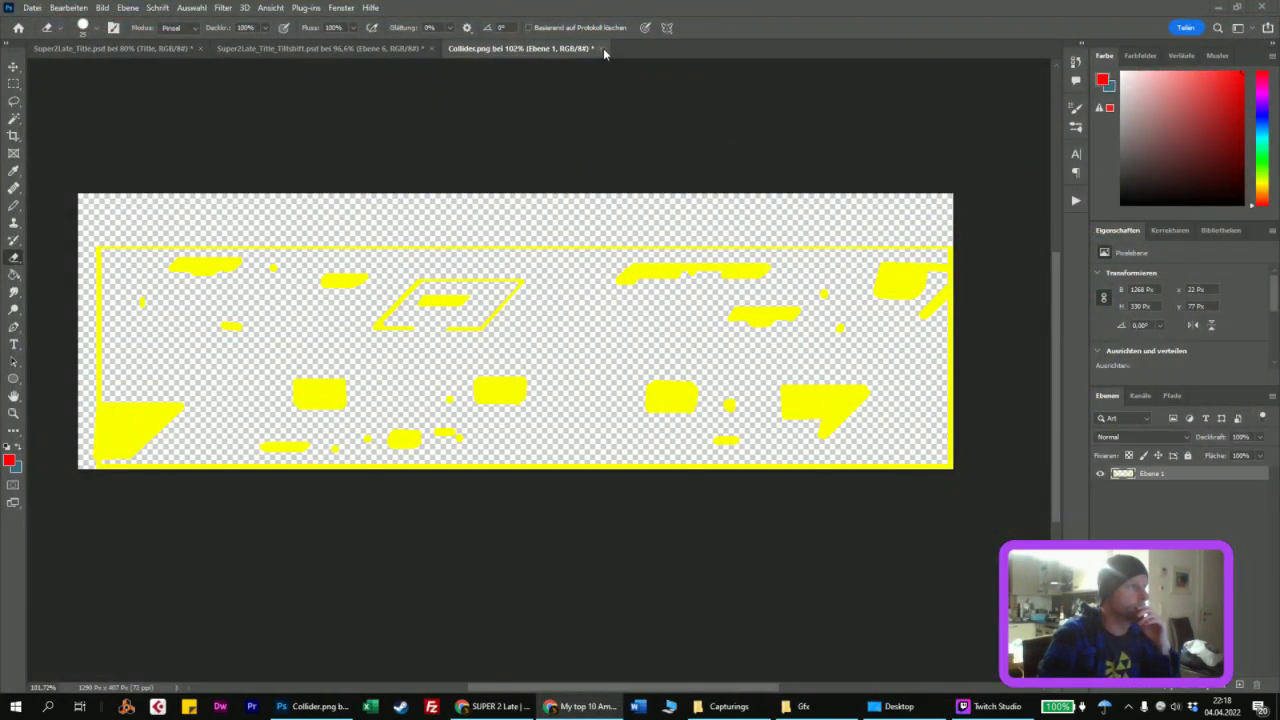
left_click(603, 48)
left_click(660, 274)
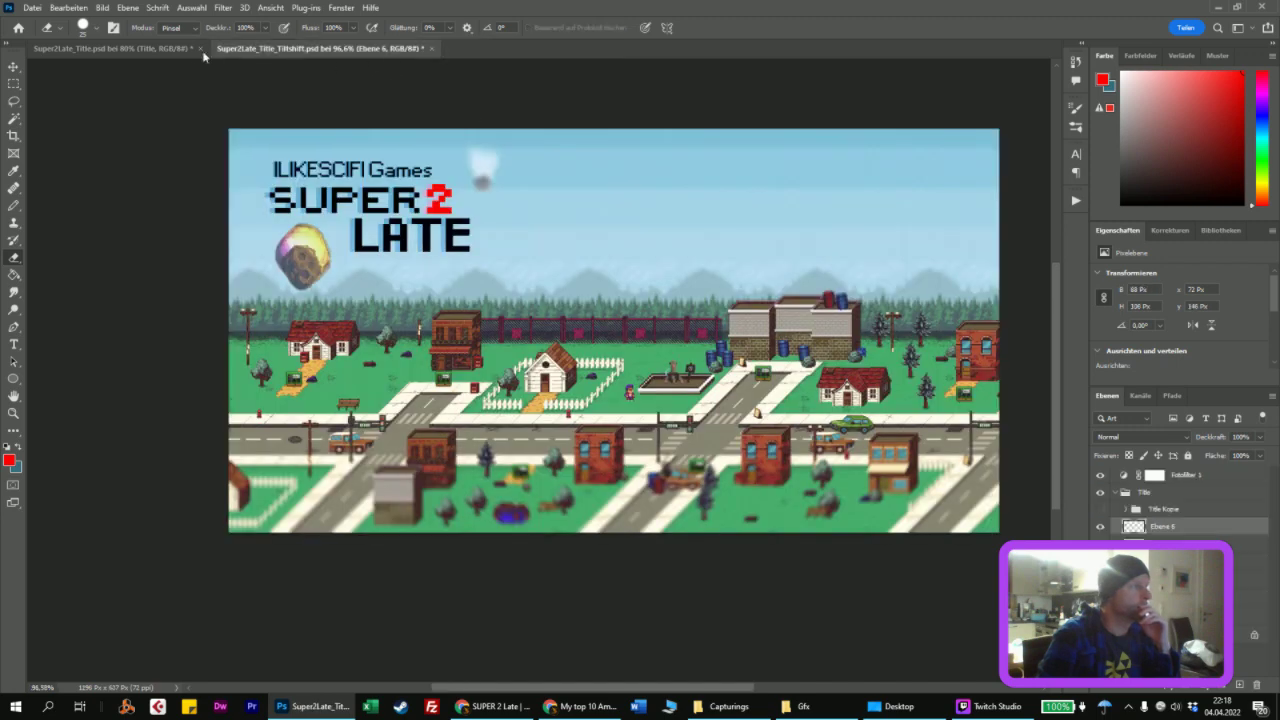
left_click(144, 45)
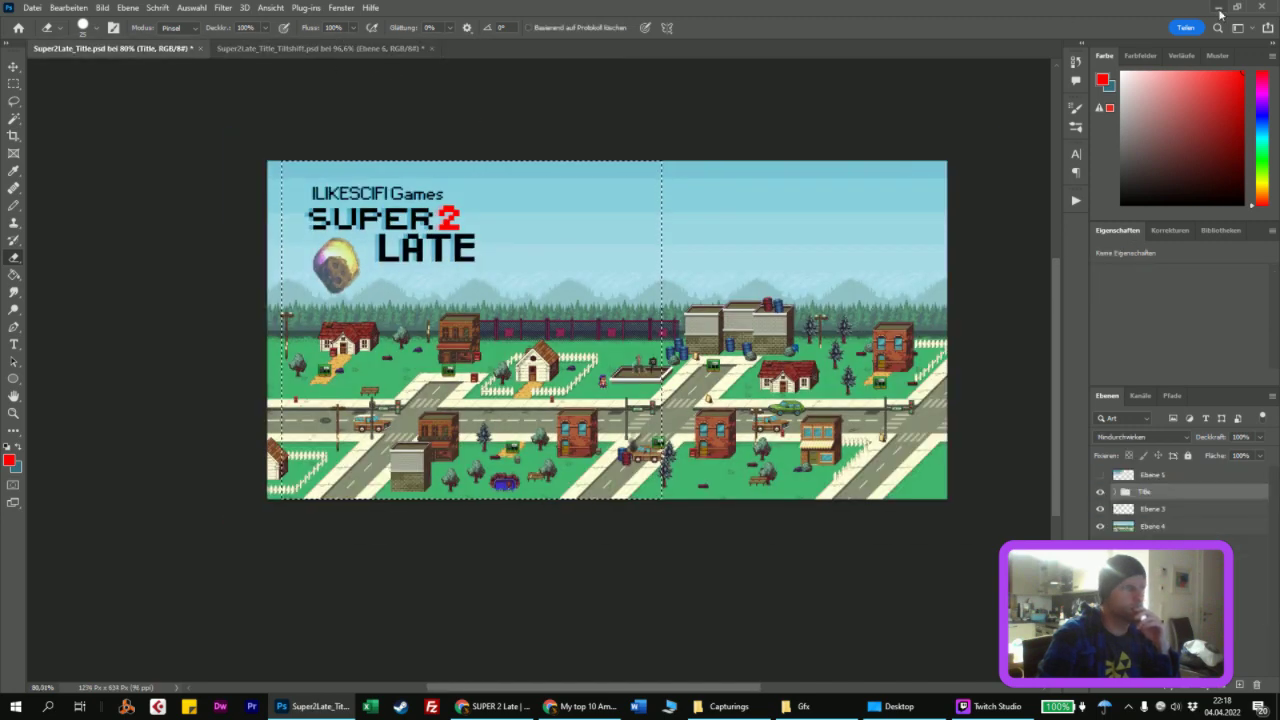
left_click(1216, 9)
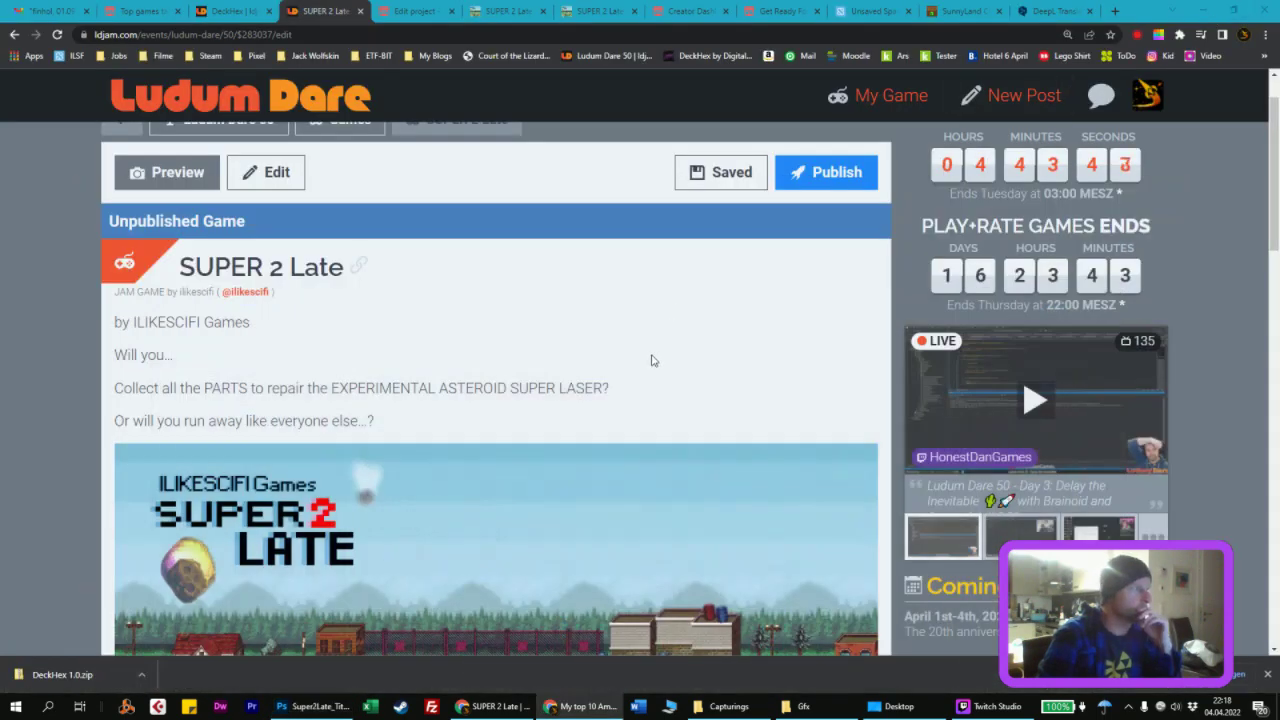
Step: Review the SUPER 2 Late entry's preview on the Ludum Dare site and its edit form through the Downloads and Links section
scroll(651, 354, "down", 5)
scroll(420, 306, "up", 6)
scroll(418, 320, "down", 10)
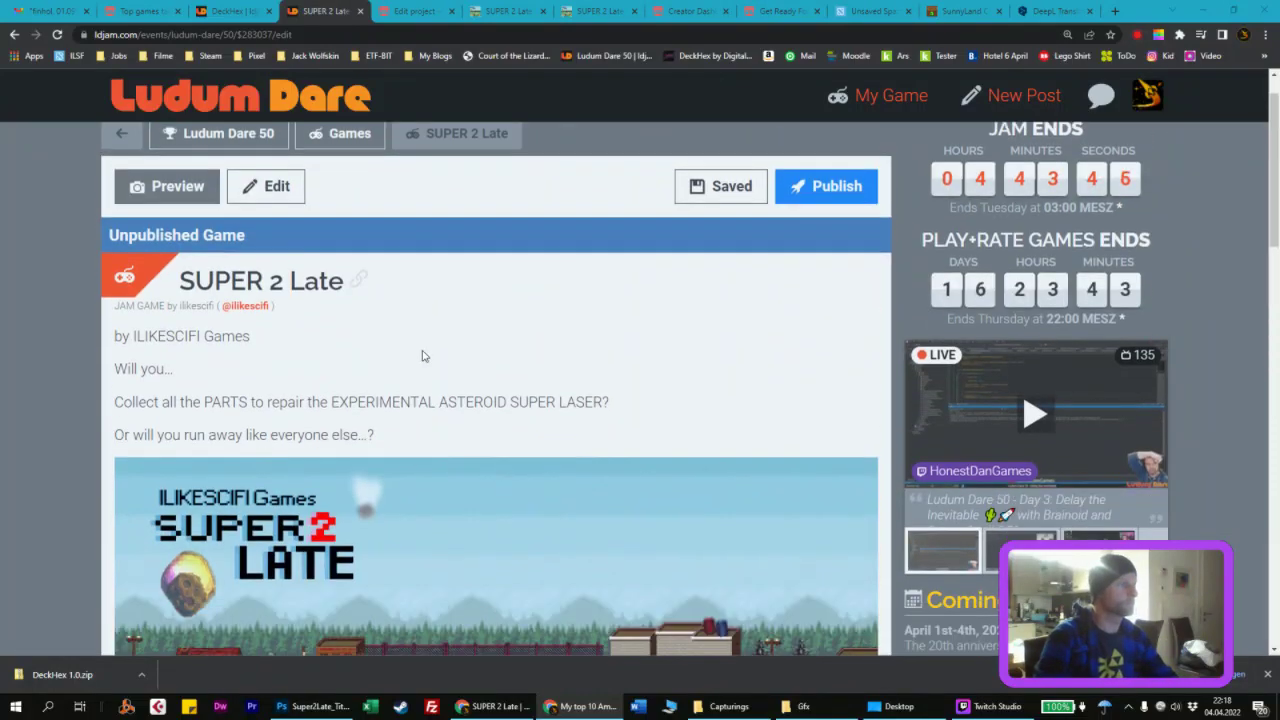
scroll(432, 306, "up", 4)
scroll(432, 306, "up", 10)
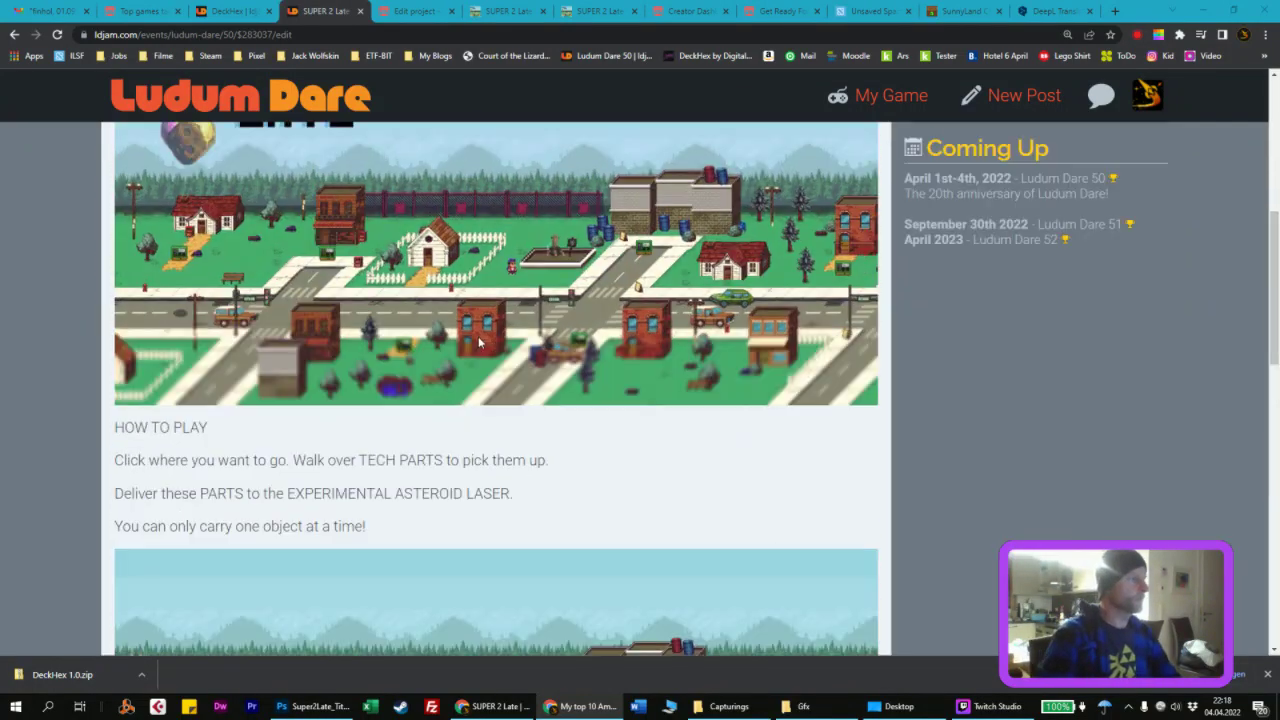
left_click(290, 244)
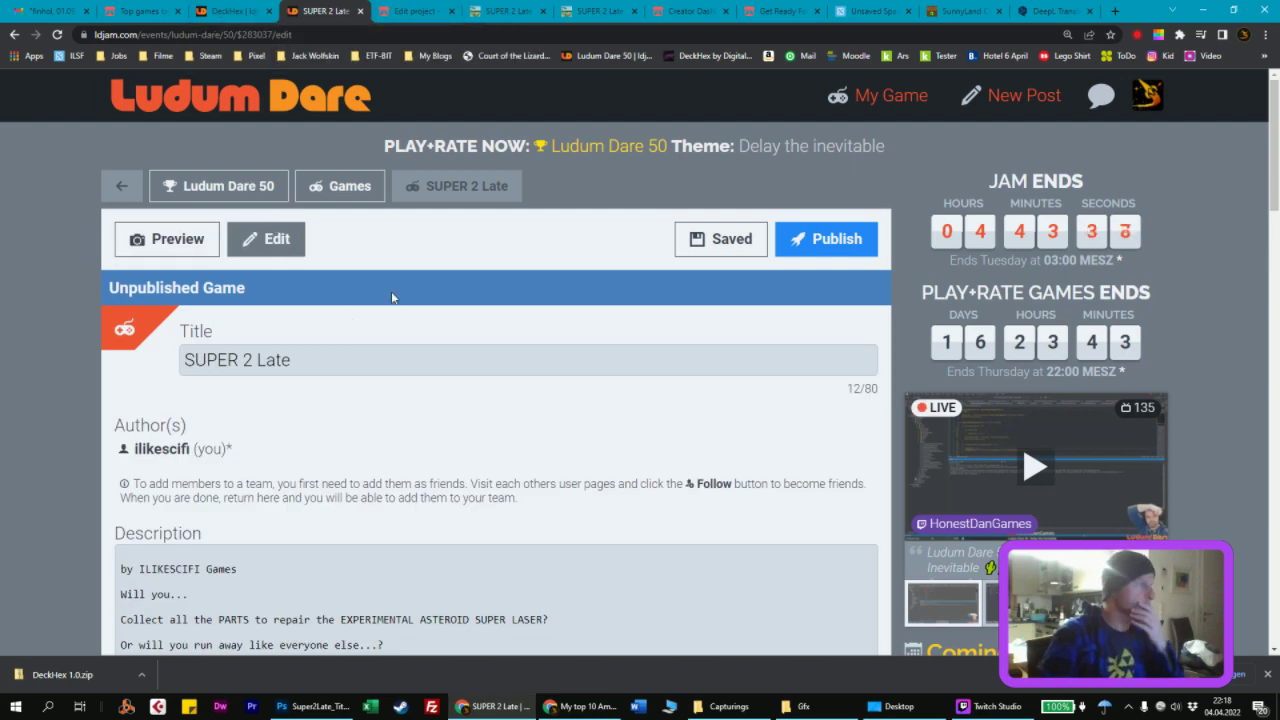
scroll(392, 298, "down", 12)
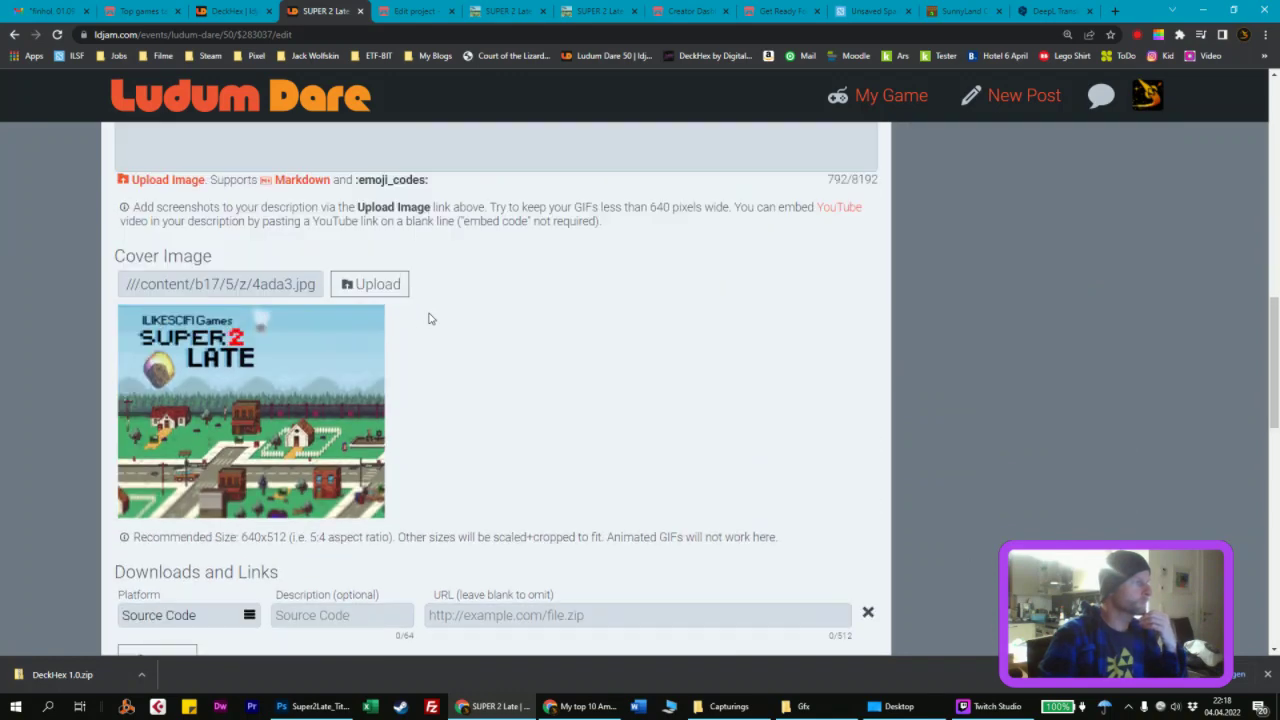
scroll(430, 318, "up", 1)
scroll(450, 320, "down", 3)
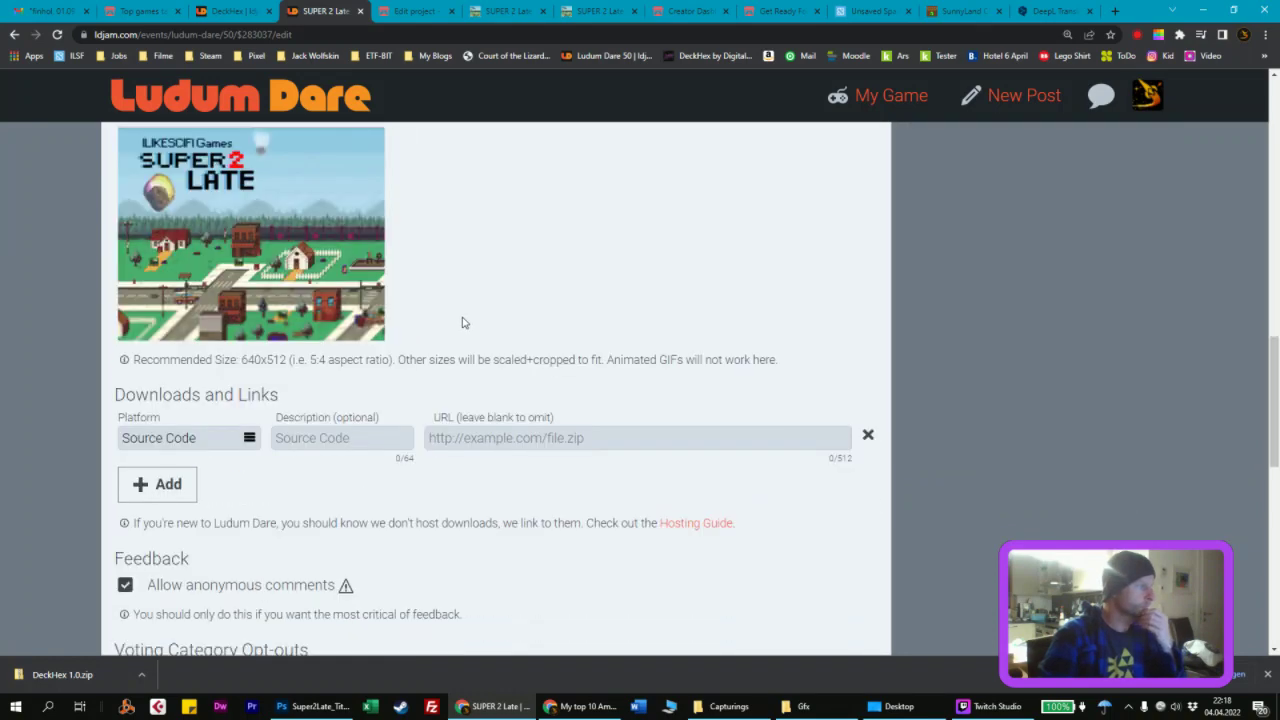
scroll(463, 322, "down", 1)
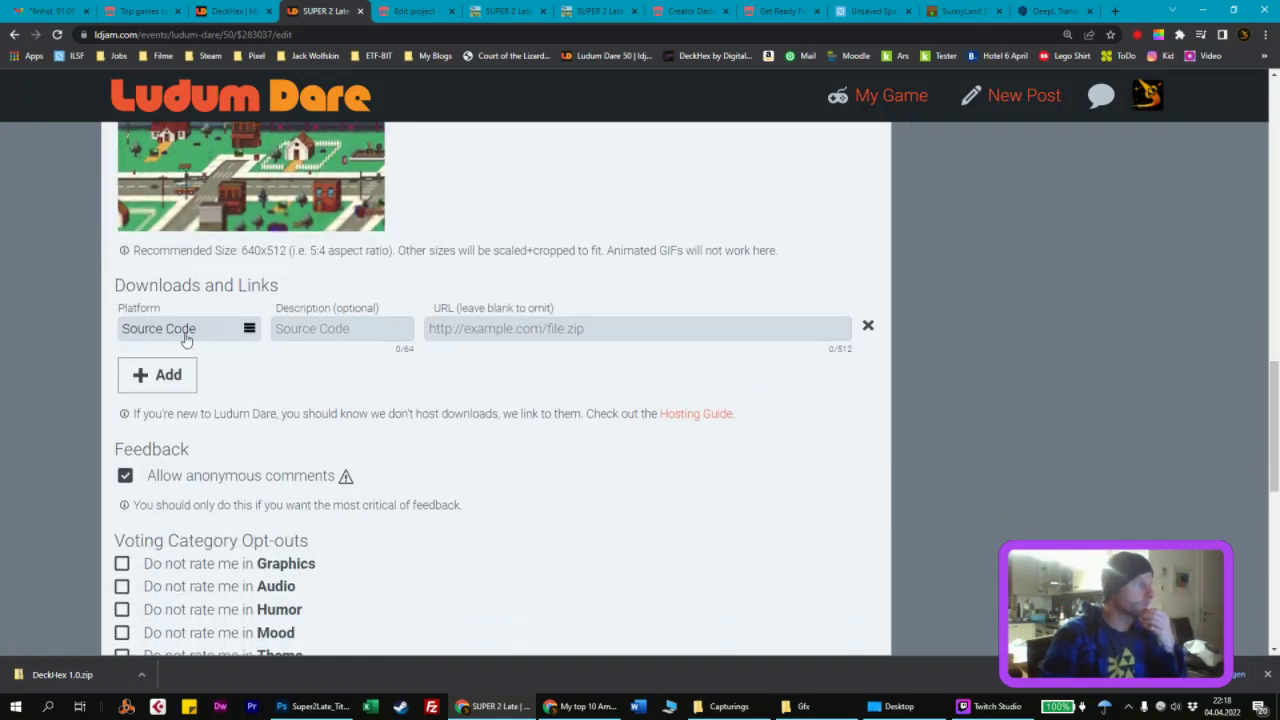
scroll(233, 377, "down", 1)
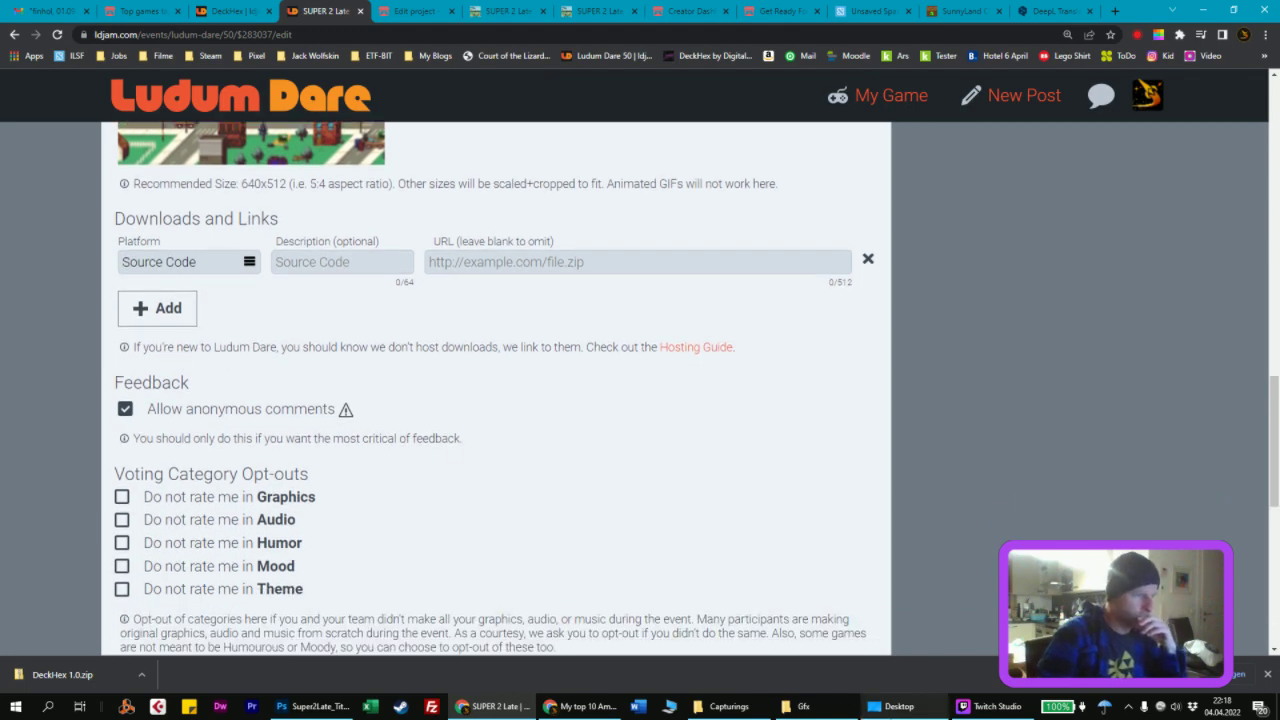
Step: Switch to the Desktop folder in File Explorer and show its contents as medium-sized icons
left_click(895, 706)
scroll(648, 306, "down", 4)
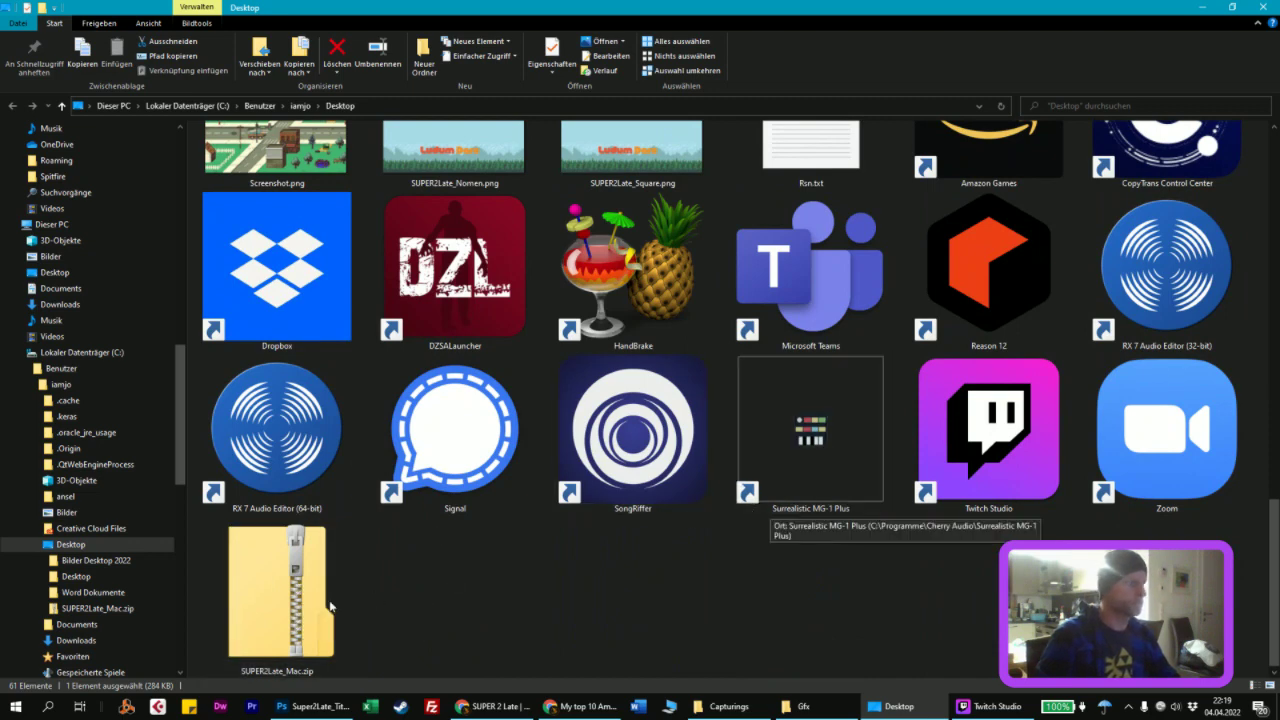
left_click(260, 607)
scroll(644, 443, "up", 2)
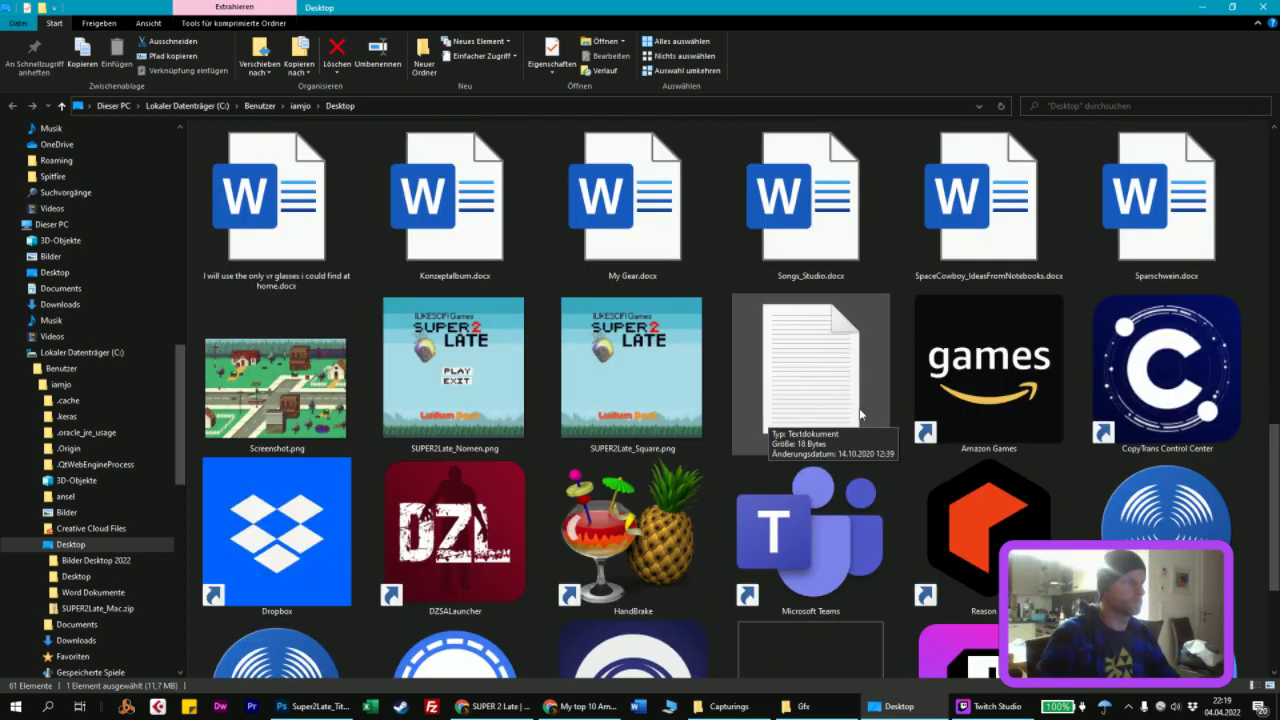
scroll(855, 416, "up", 3)
scroll(855, 416, "down", 5)
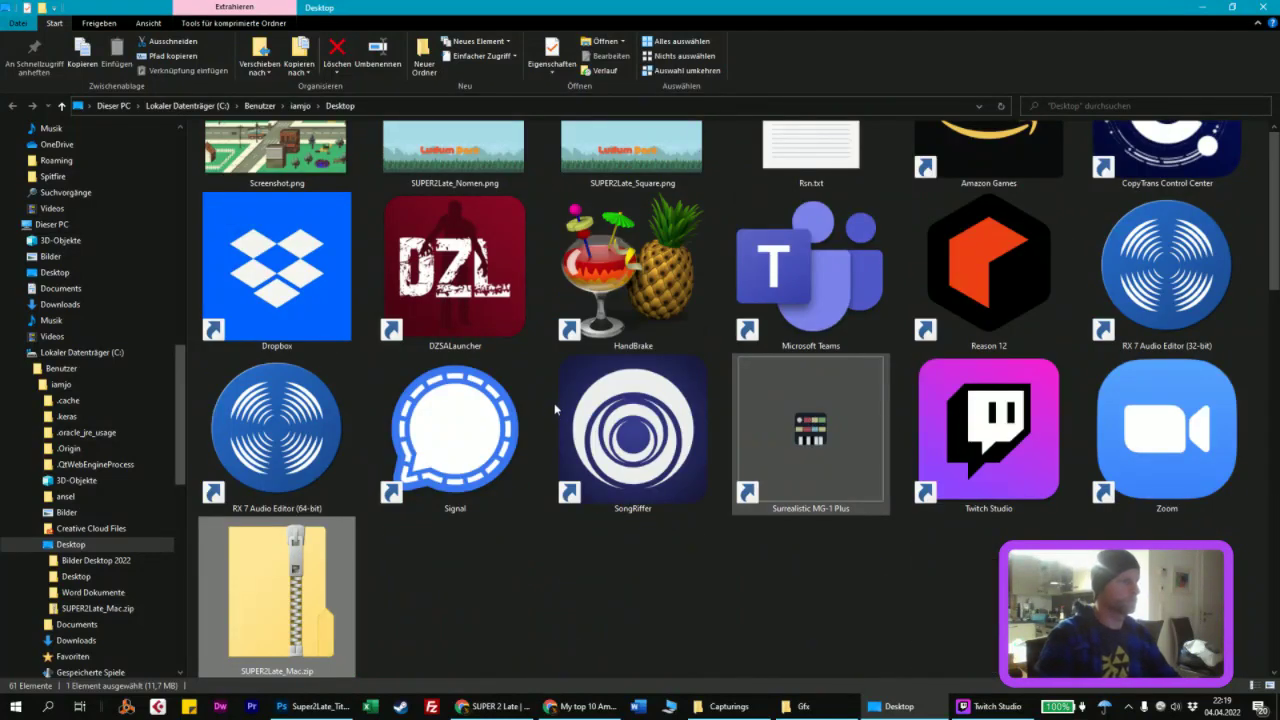
right_click(643, 585)
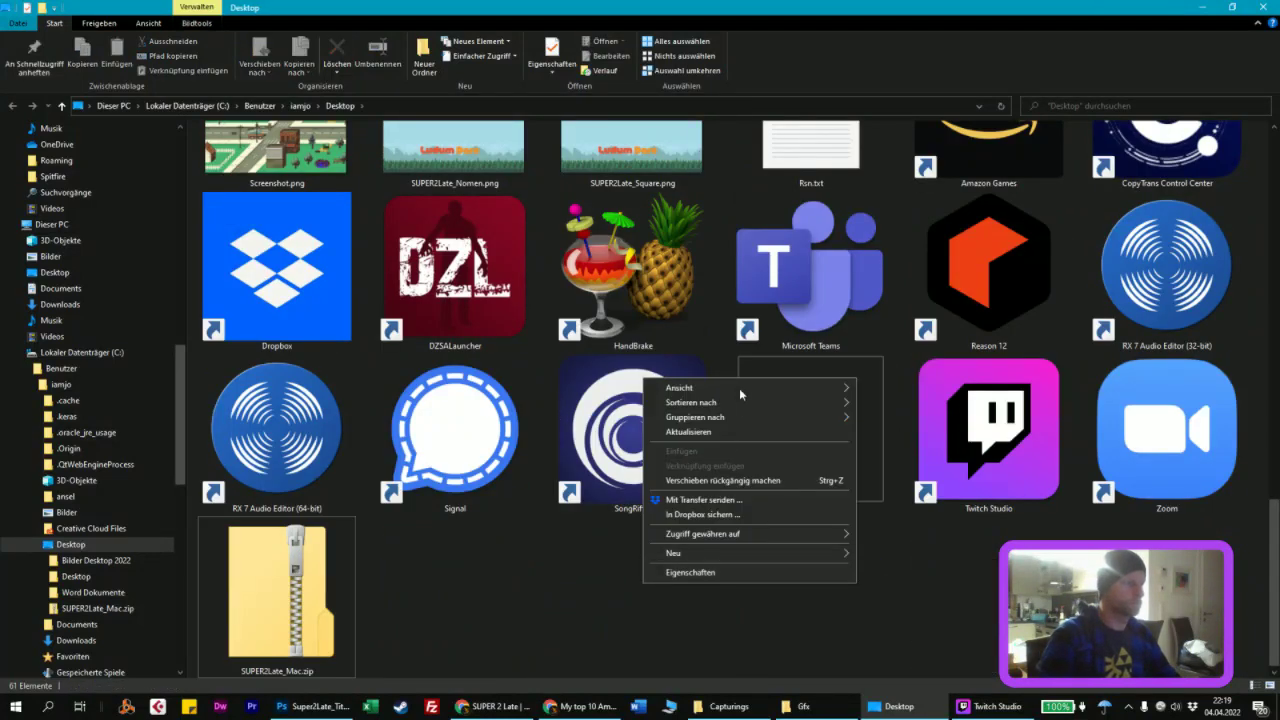
mouse_move(739, 388)
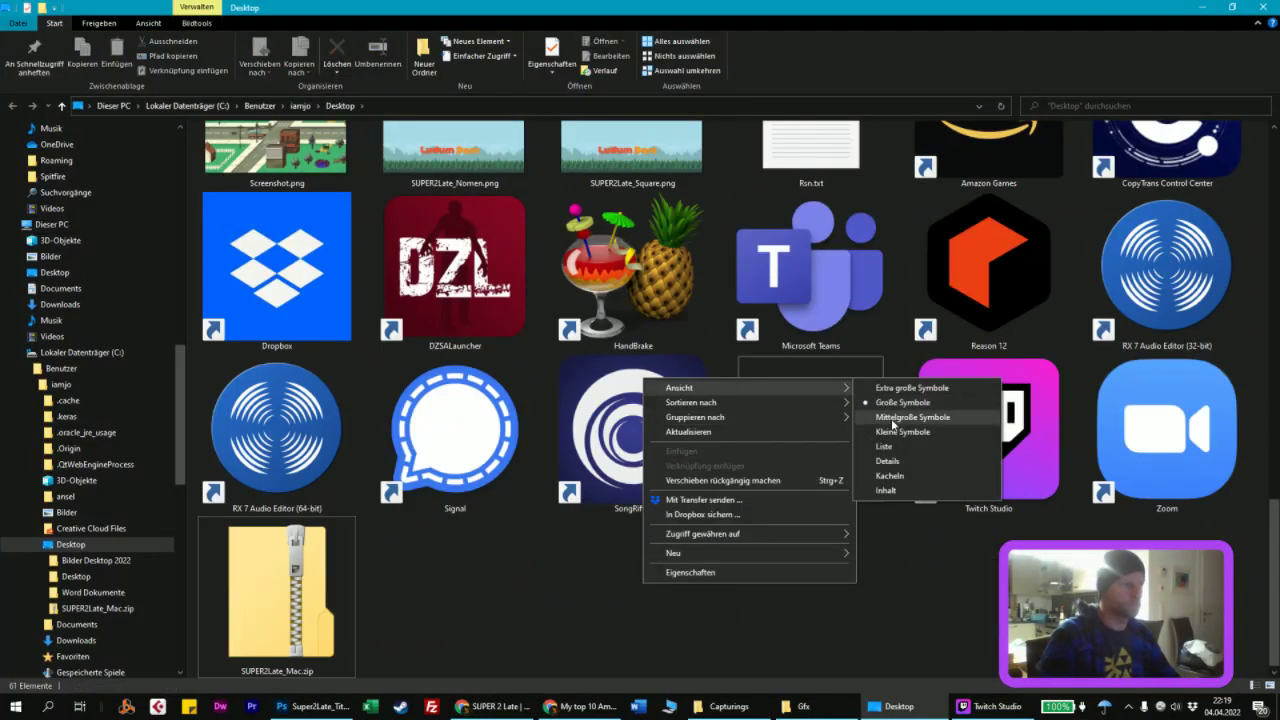
left_click(893, 418)
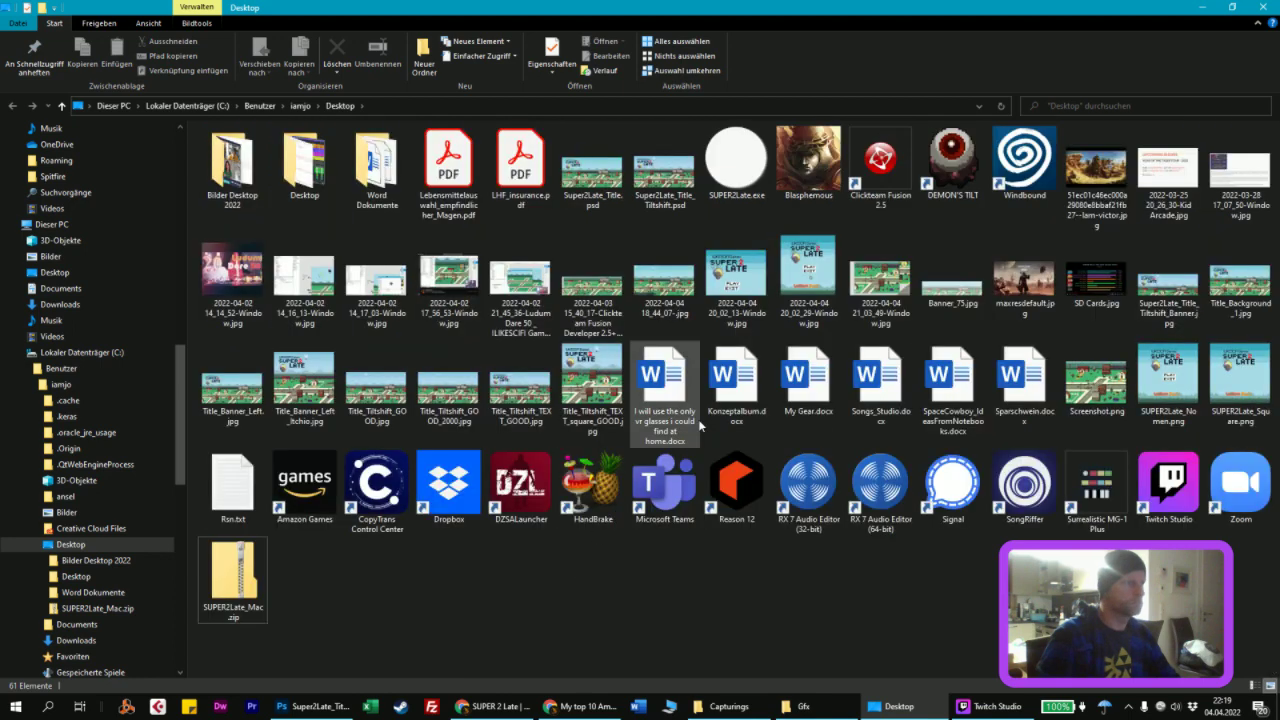
Step: Transfer SUPER2Late.exe and SUPER2Late_Mac.zip from the Desktop to the 50_Delay the inevitable project's Exports folder and compress the exe into SUPER2Late.zip
left_click(731, 160)
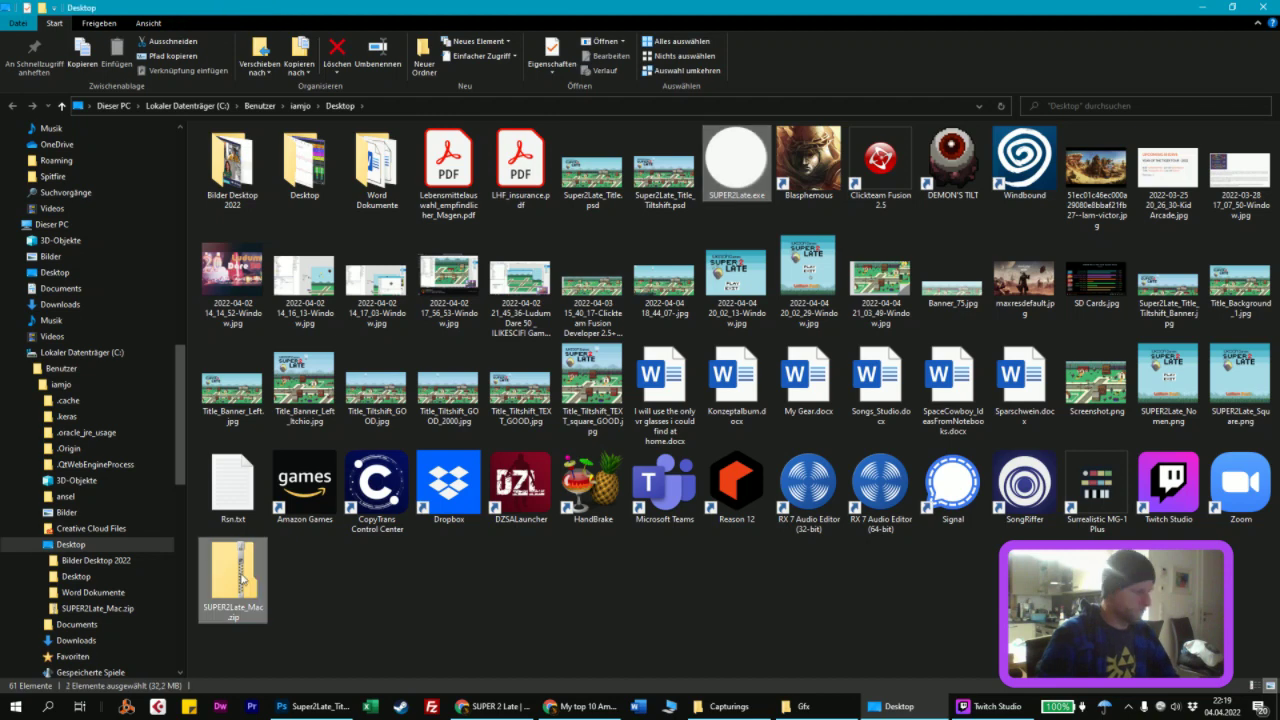
left_click(797, 706)
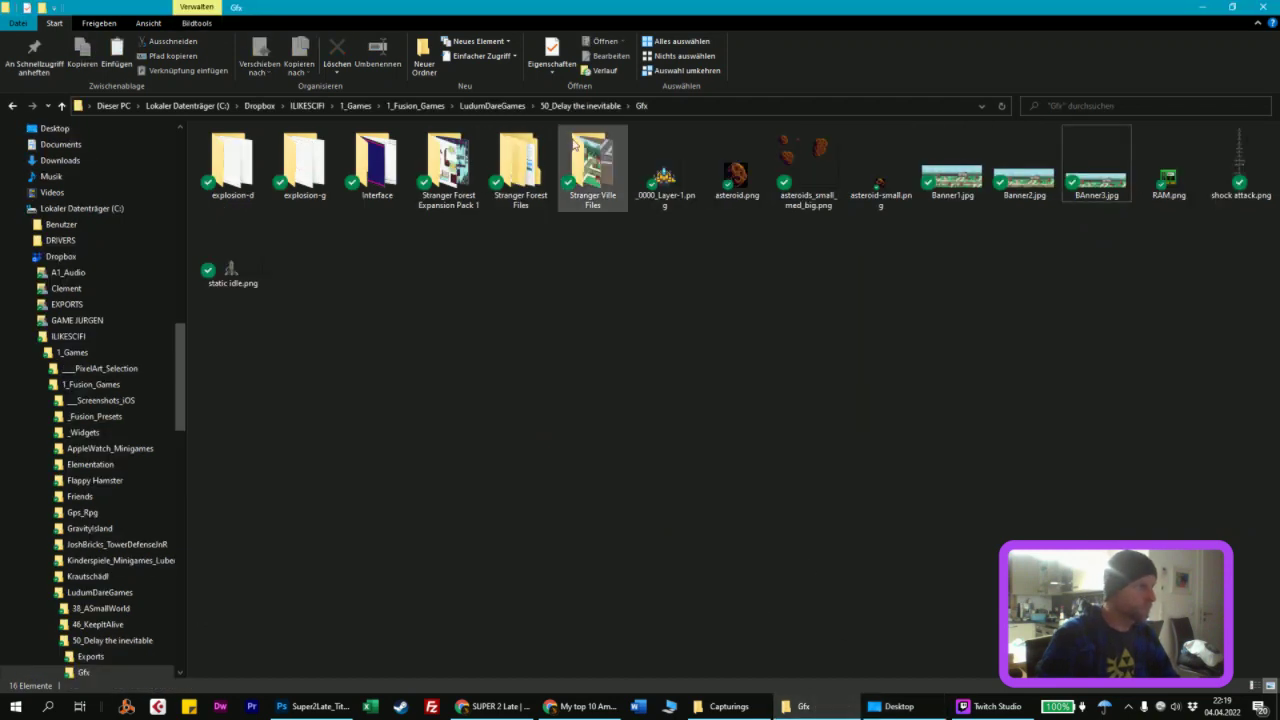
left_click(582, 105)
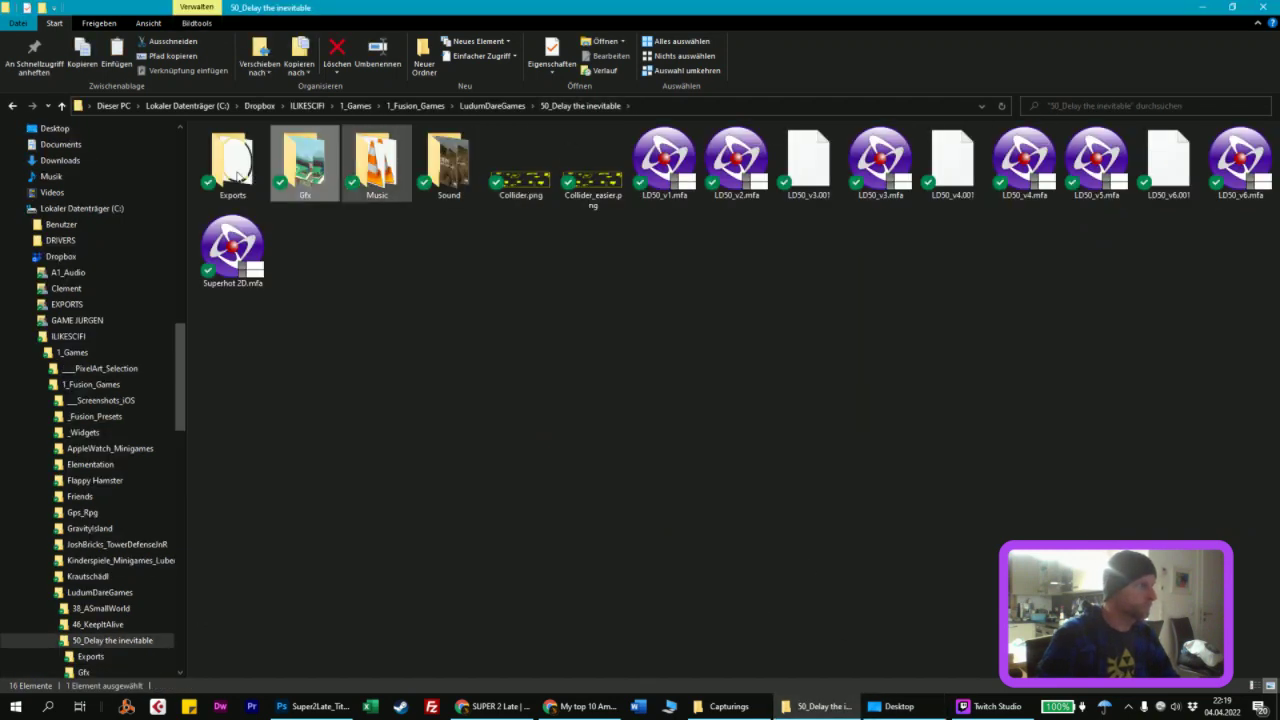
double_click(232, 160)
right_click(250, 150)
left_click(529, 306)
left_click(663, 540)
Step: Switch to the Ludum Dare edit form in Chrome, add a second download link row and choose its platform
left_click(495, 706)
left_click(160, 310)
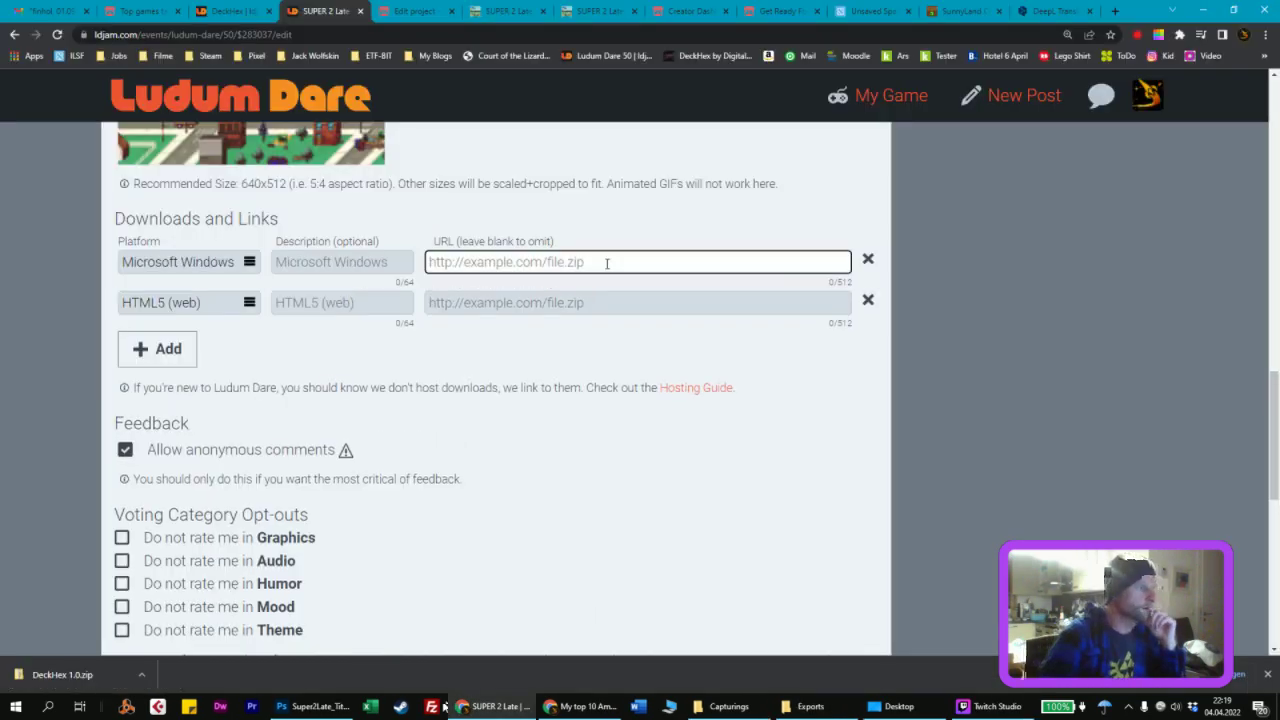
left_click(185, 302)
left_click(165, 406)
Step: Upload SUPER2Late.zip and SUPER2Late_Mac.zip to the SUPER 2 Late project on itch.io
left_click(810, 706)
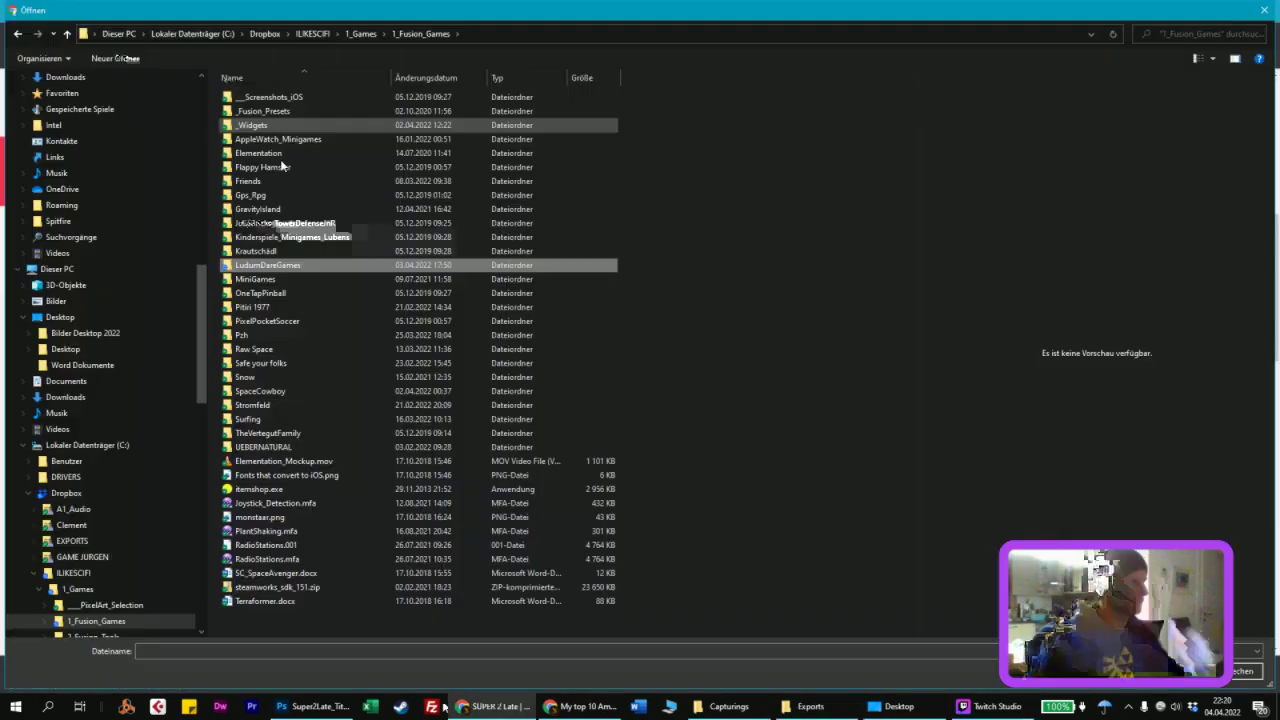
left_click(410, 11)
left_click(372, 380)
Step: Review the itch.io project form from description, tags and visibility settings back to the title, cover image and file uploads
scroll(551, 449, "down", 2)
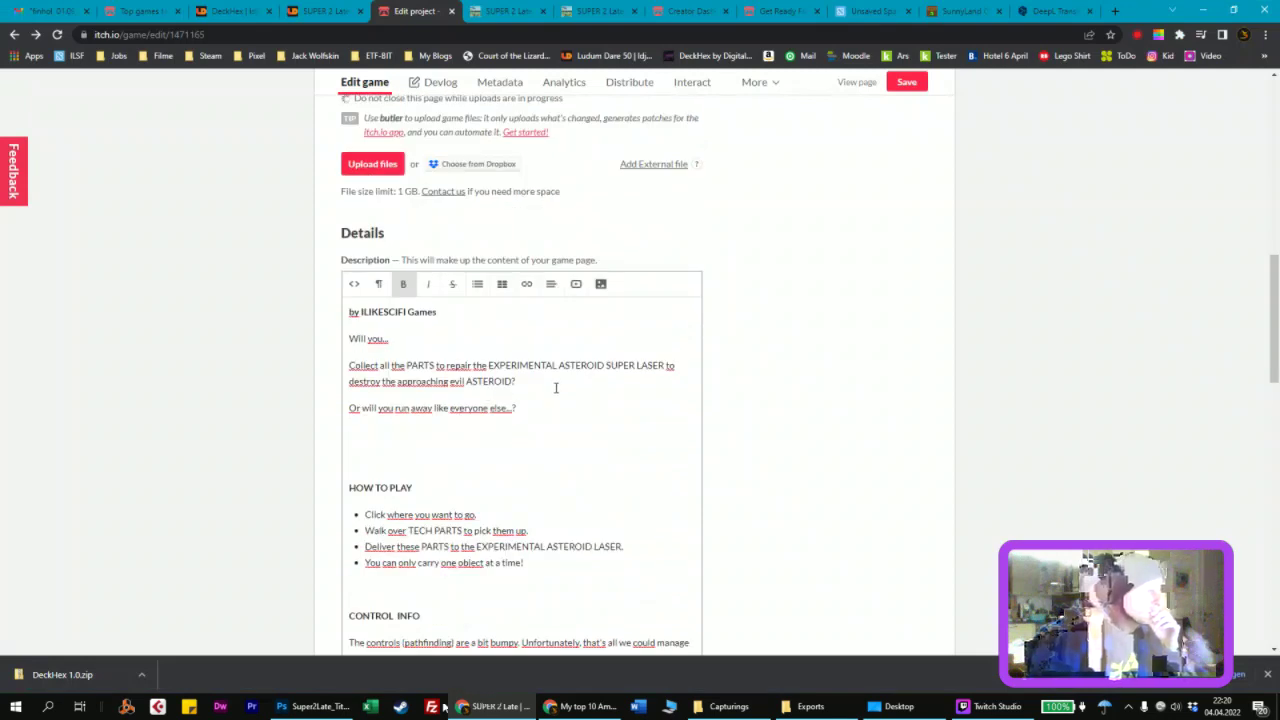
scroll(560, 410, "down", 4)
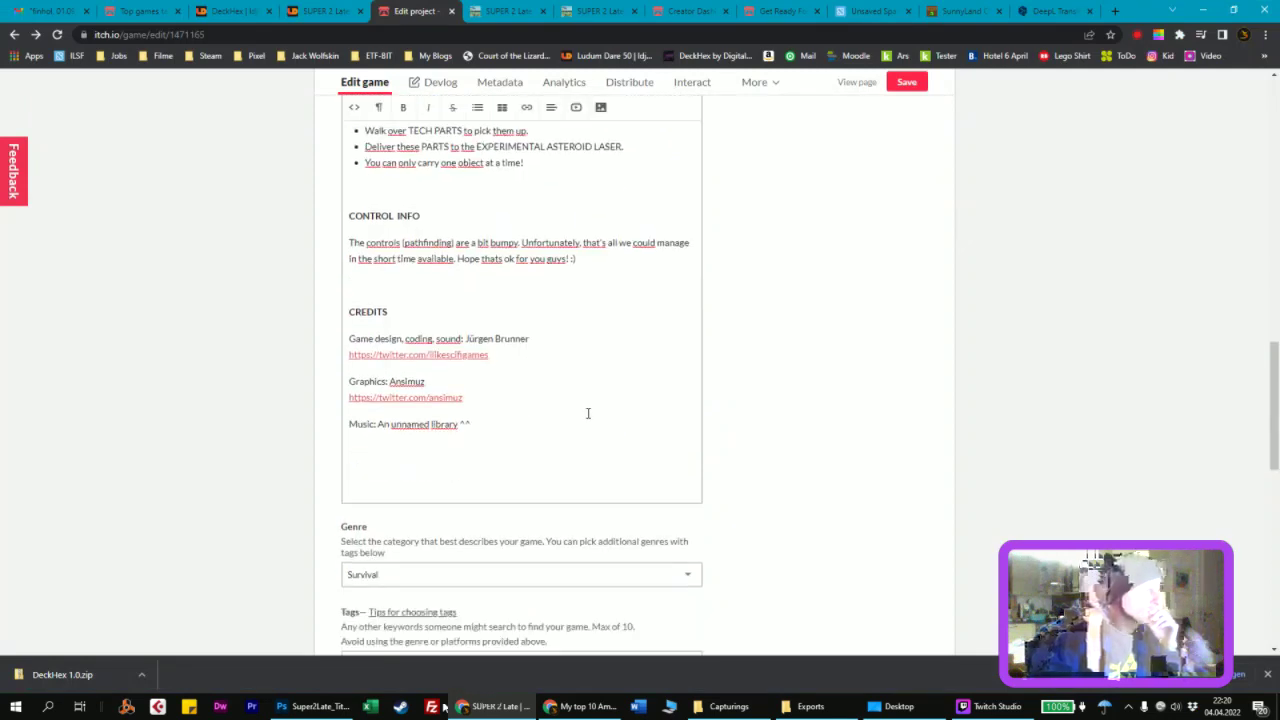
scroll(620, 400, "down", 5)
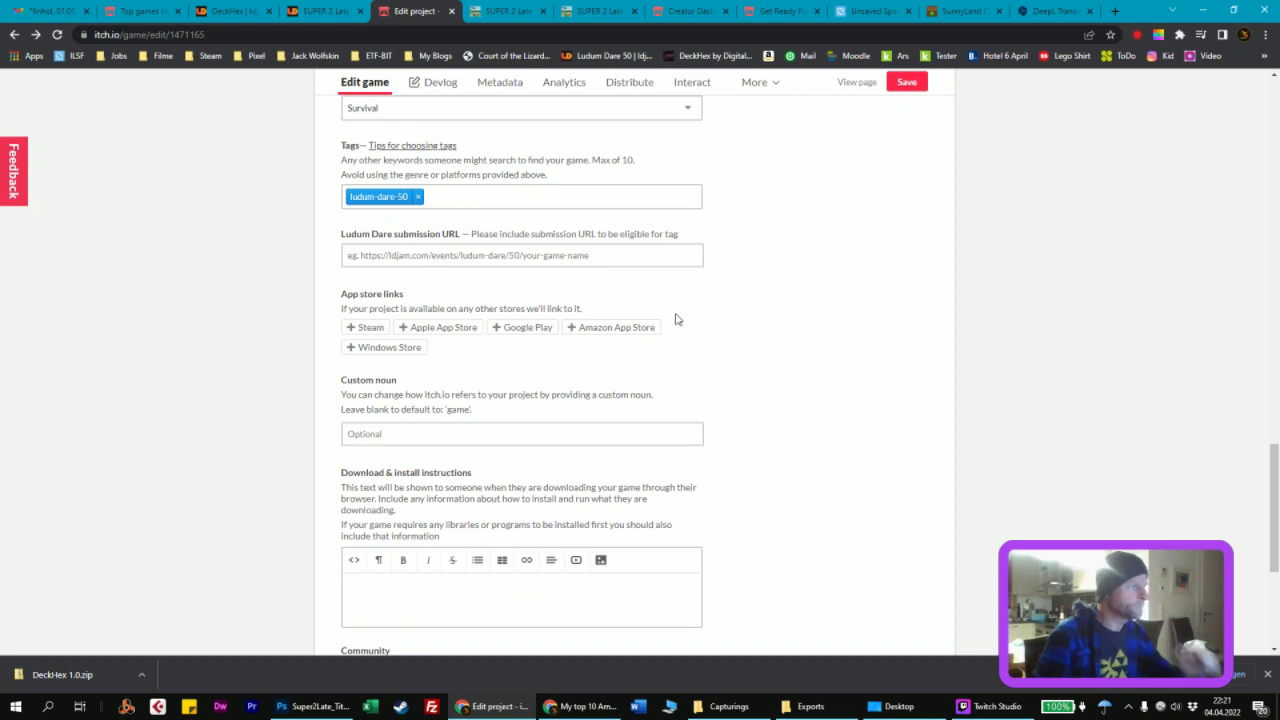
scroll(733, 297, "down", 1)
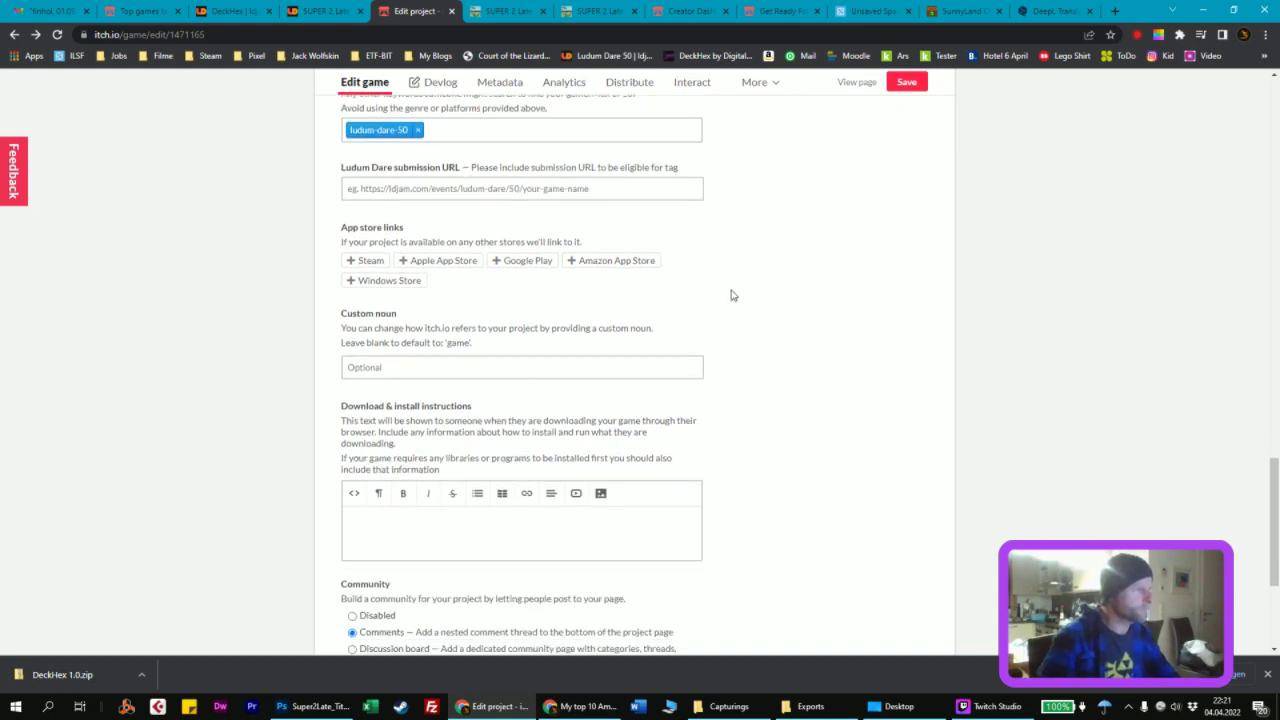
scroll(700, 330, "down", 1)
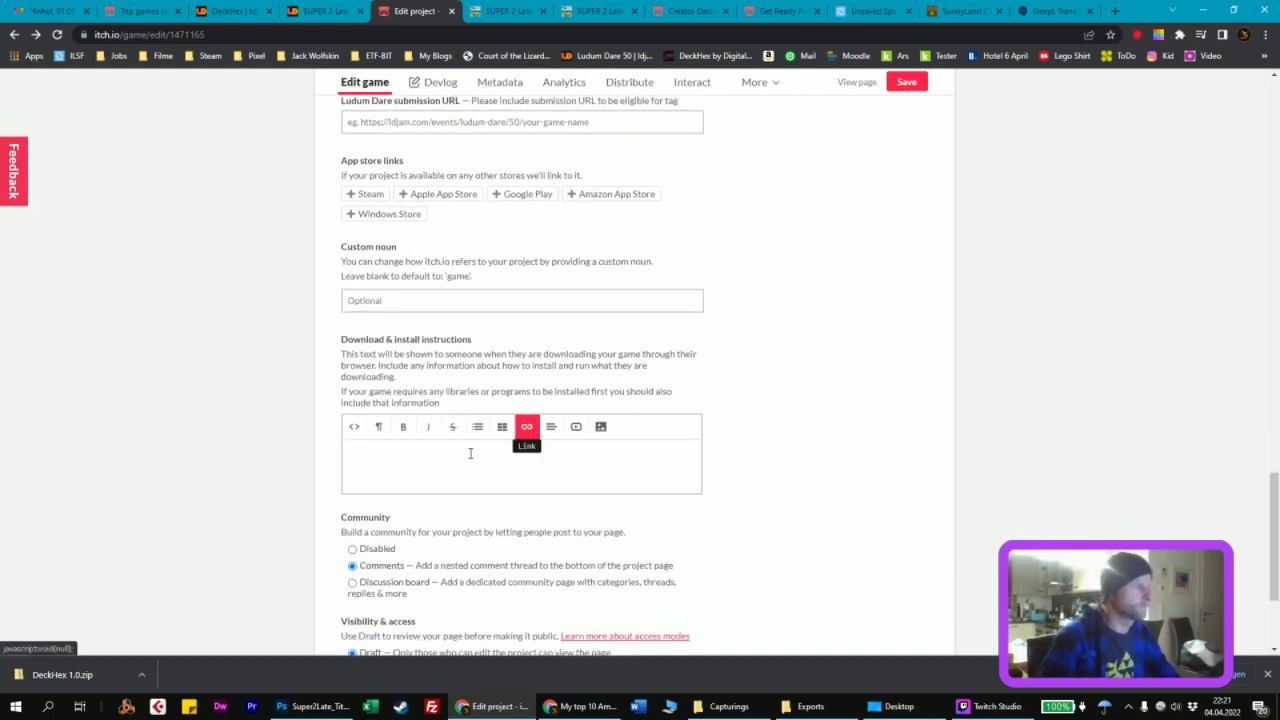
scroll(808, 410, "down", 3)
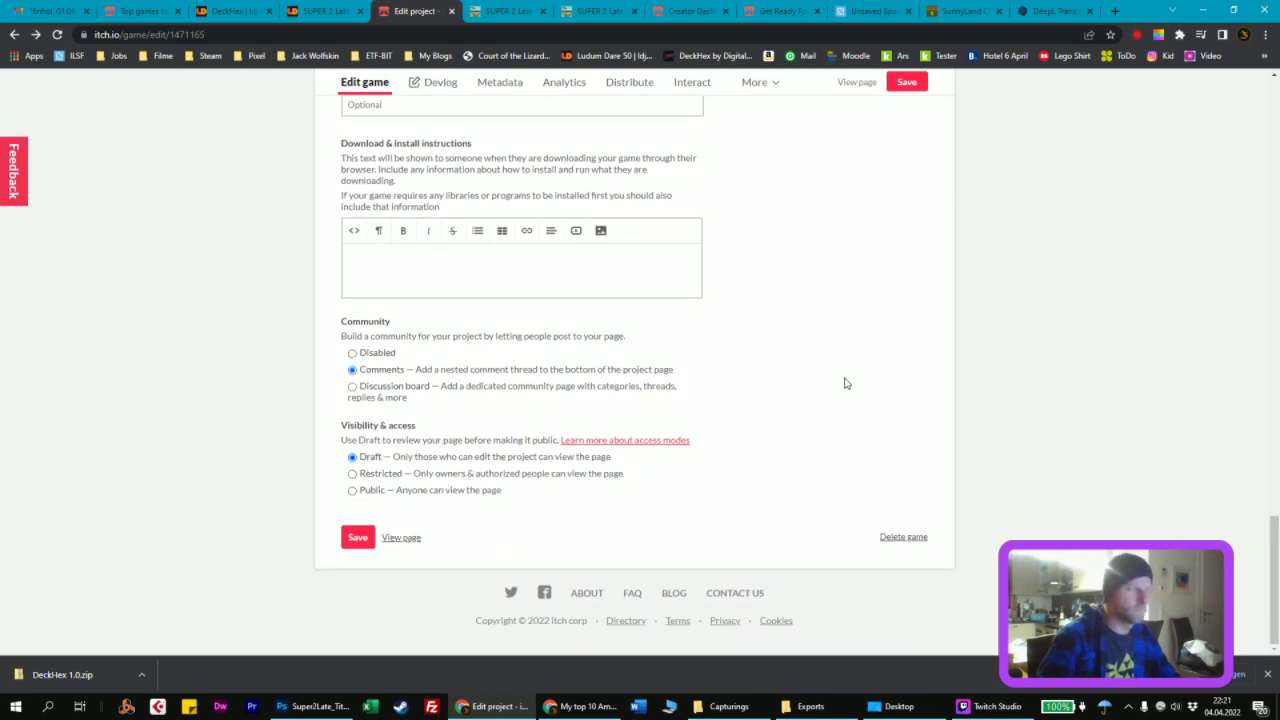
scroll(810, 396, "up", 8)
scroll(775, 400, "up", 10)
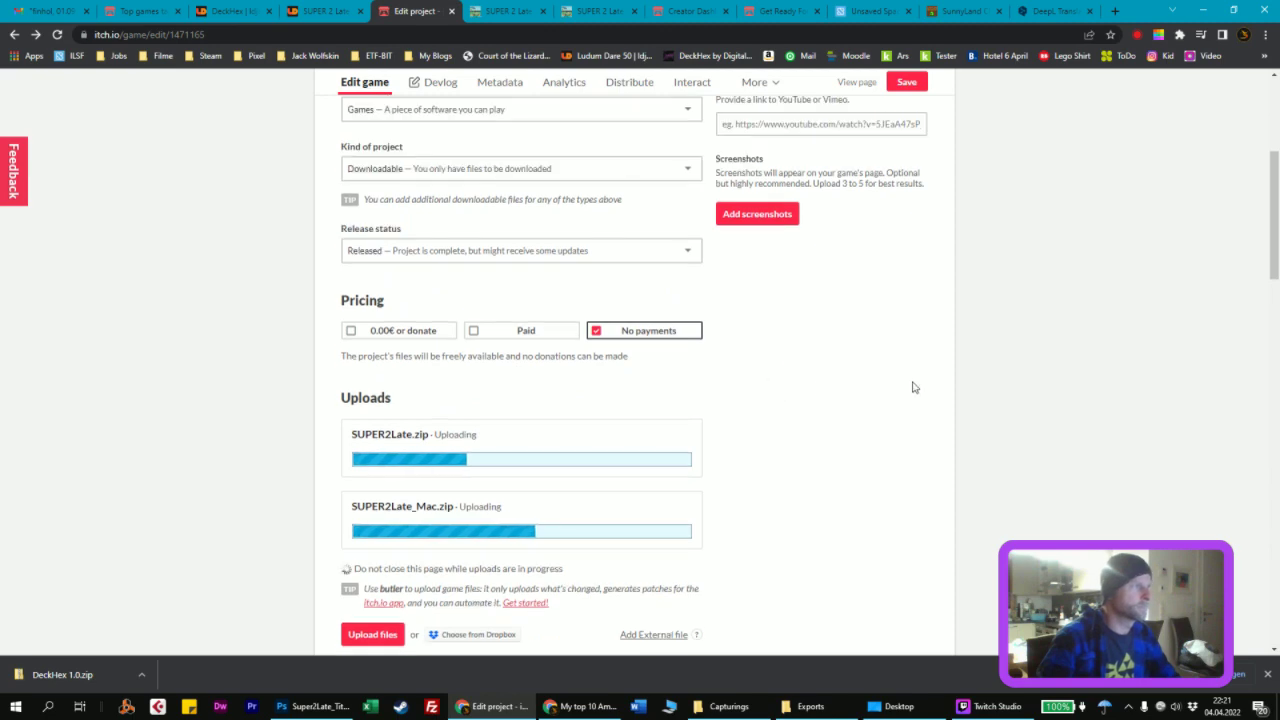
scroll(940, 384, "up", 4)
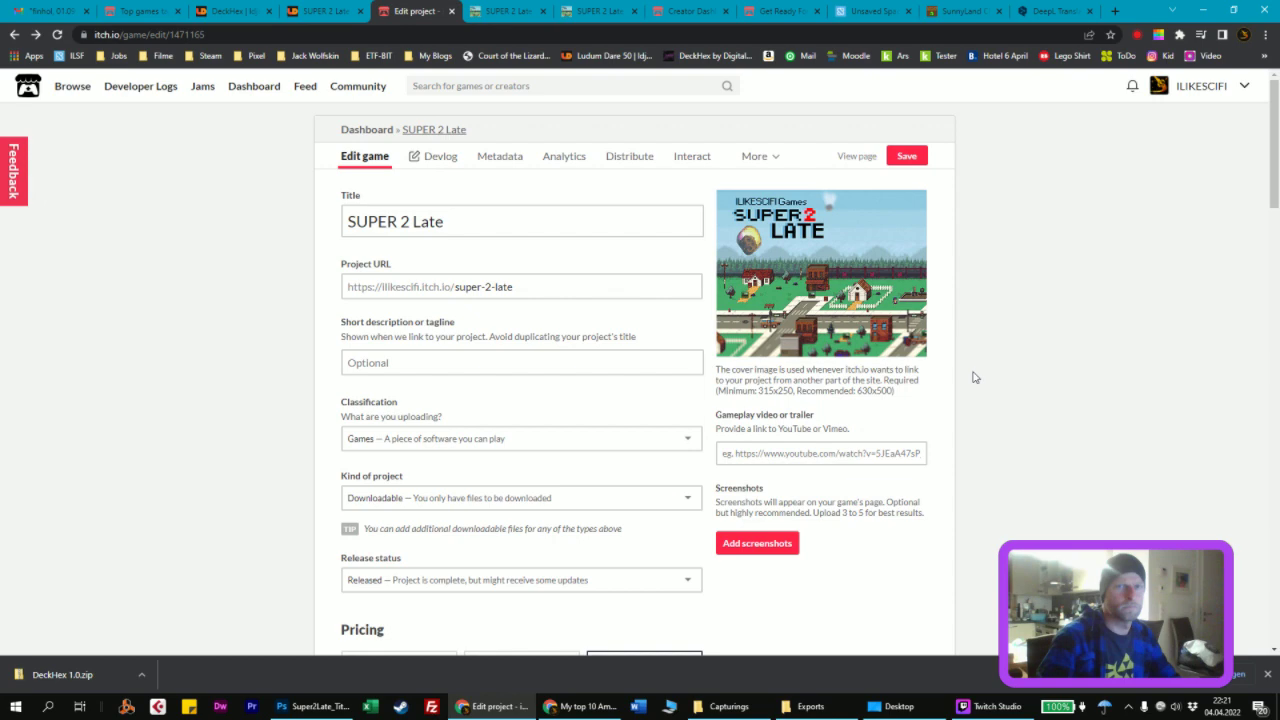
scroll(369, 334, "down", 6)
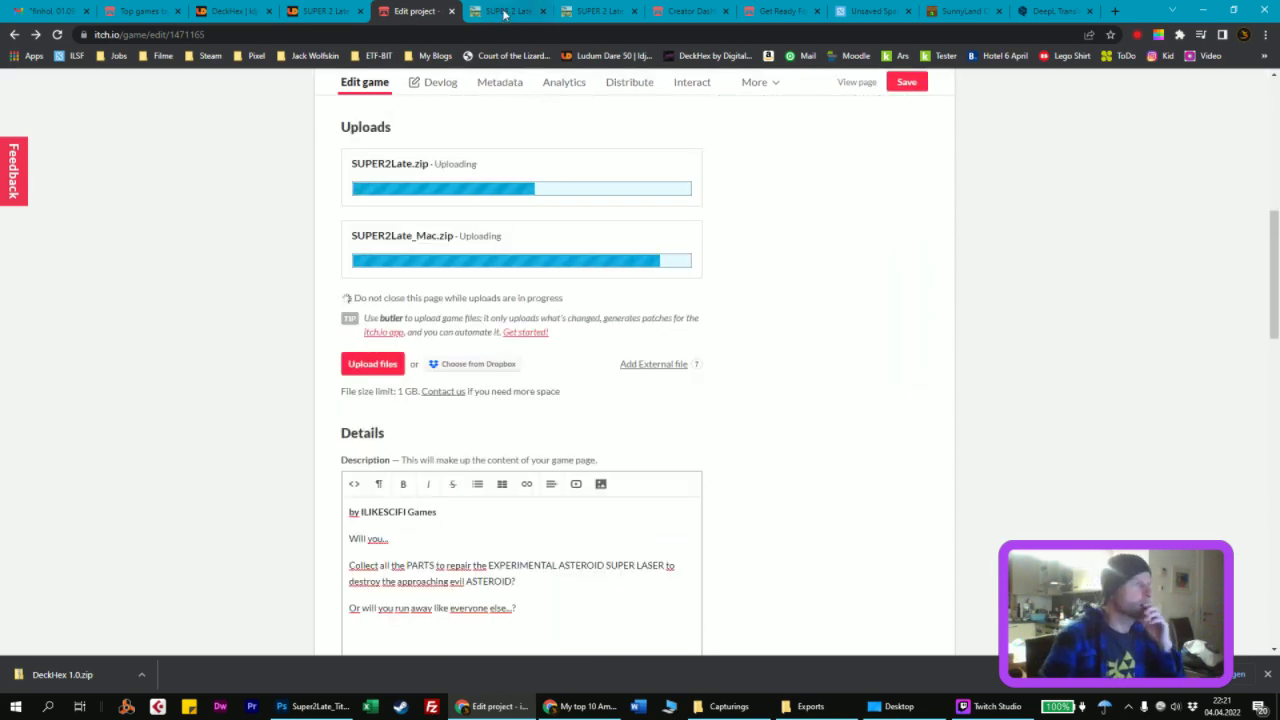
Step: Reload the SUPER 2 Late draft page on itch.io and examine its banner, description and credits
left_click(507, 12)
left_click(581, 12)
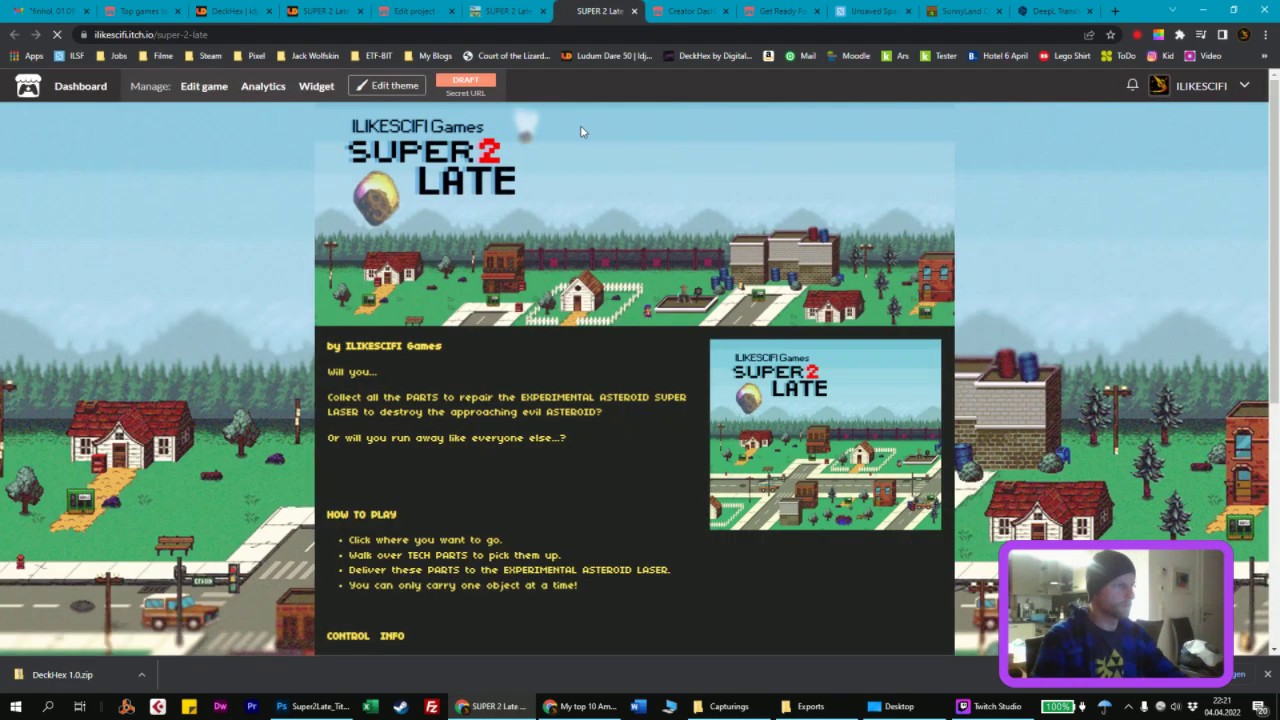
left_click(424, 12)
left_click(573, 12)
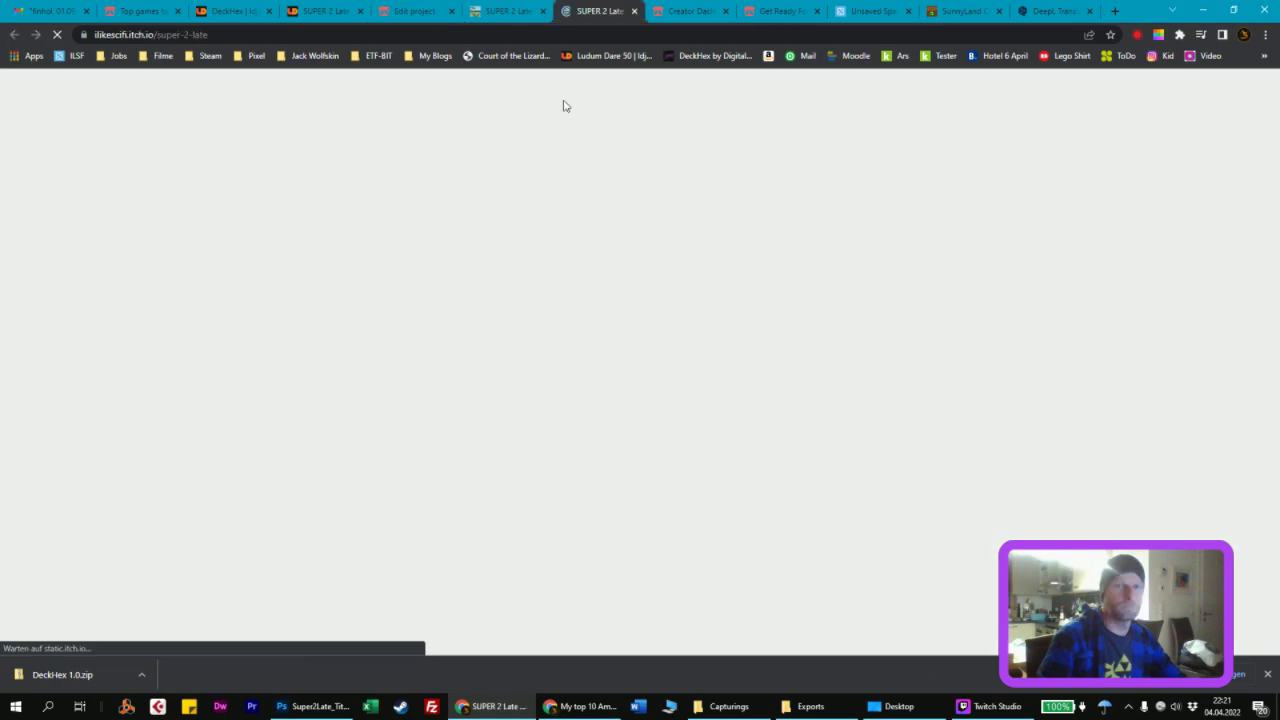
scroll(732, 311, "down", 3)
scroll(732, 311, "up", 3)
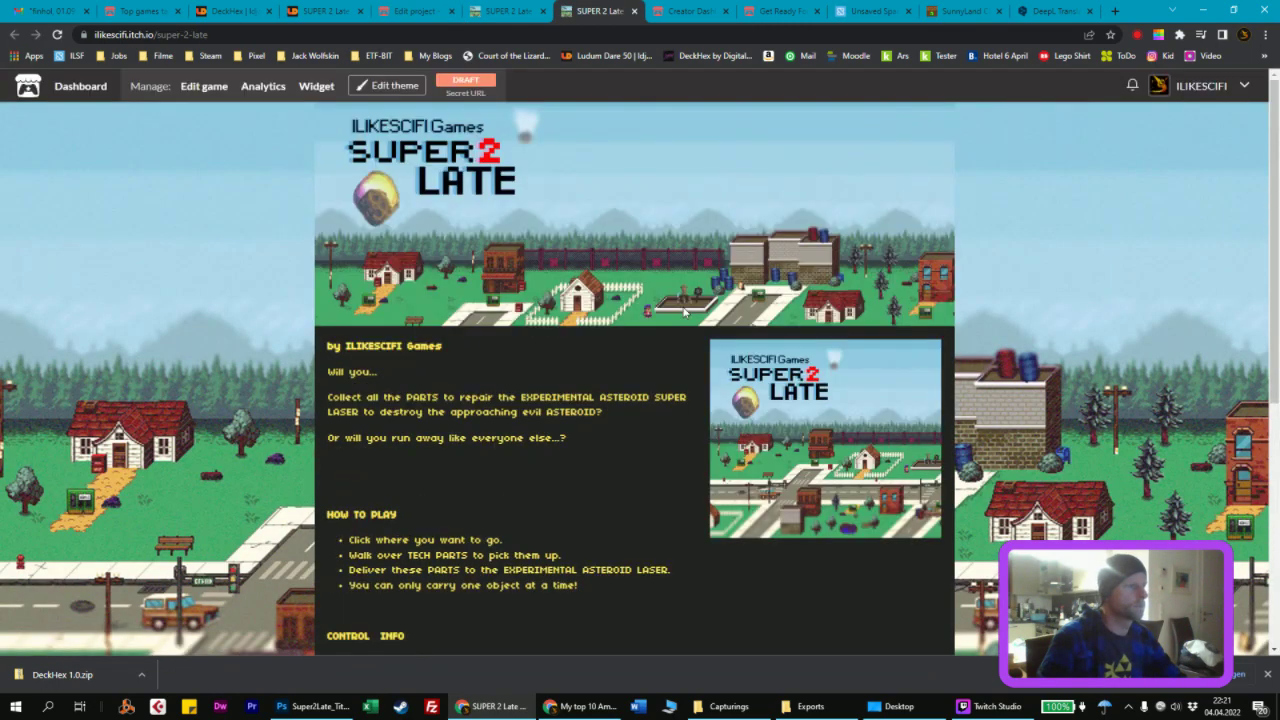
scroll(671, 321, "down", 1)
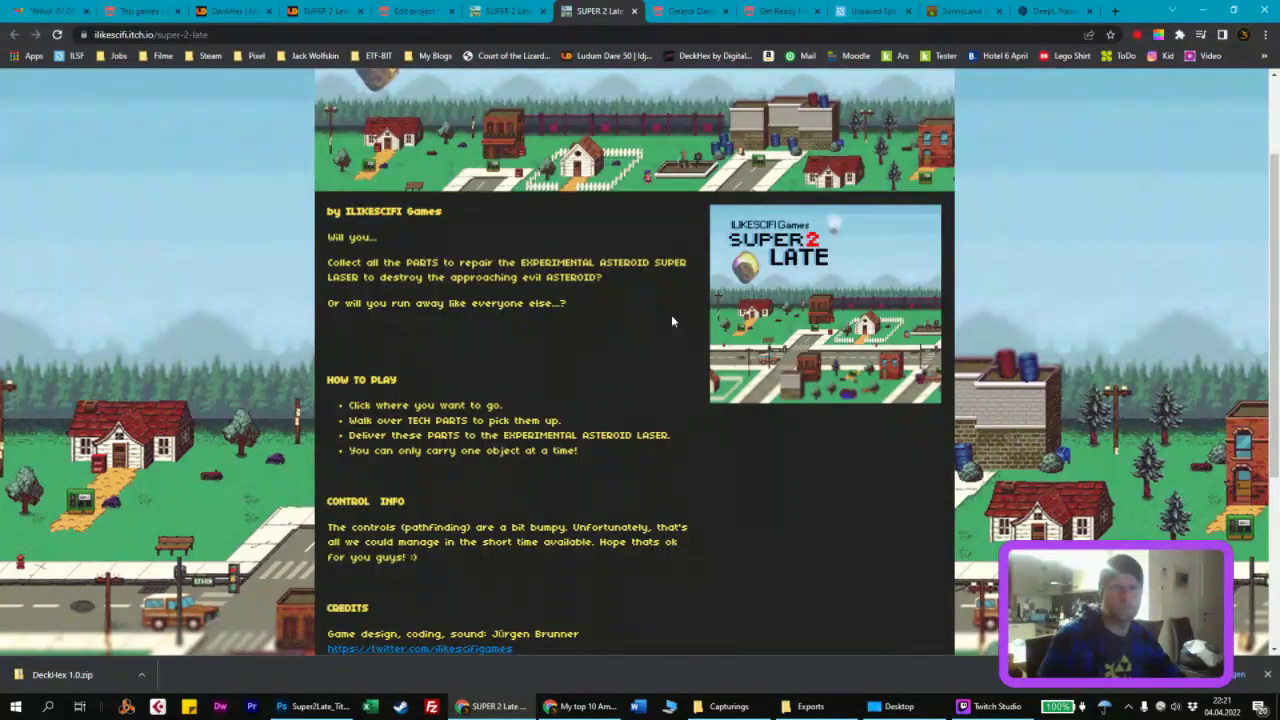
scroll(673, 321, "down", 3)
scroll(677, 323, "up", 3)
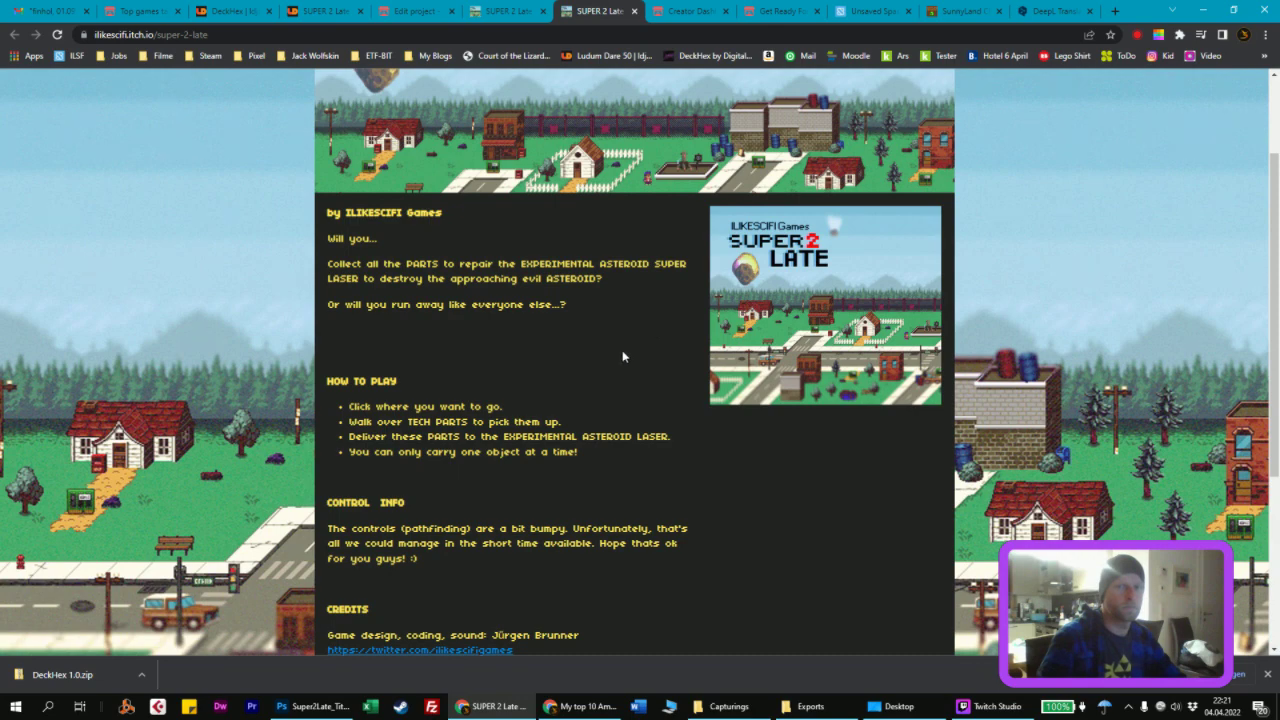
Step: Set the display name of the SUPER2Late.zip upload to "SUPER2Late - Windows" and mark it as a Windows executable
left_click(425, 11)
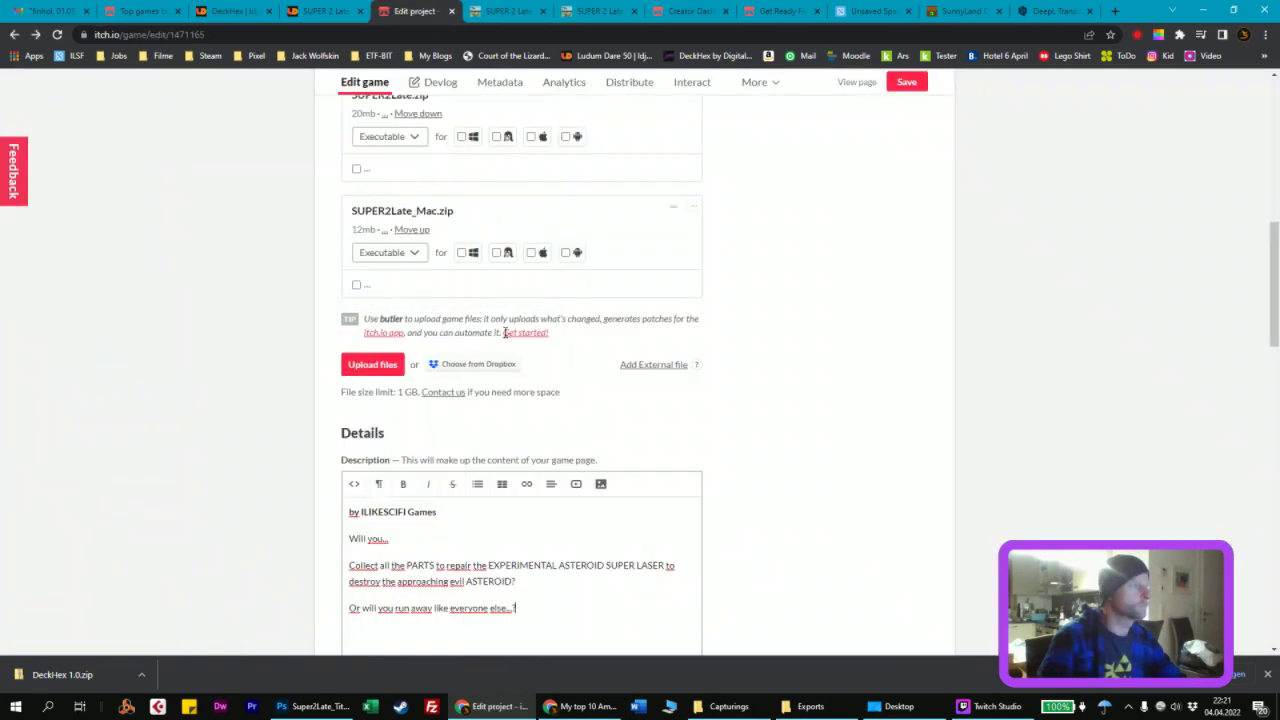
scroll(720, 326, "up", 2)
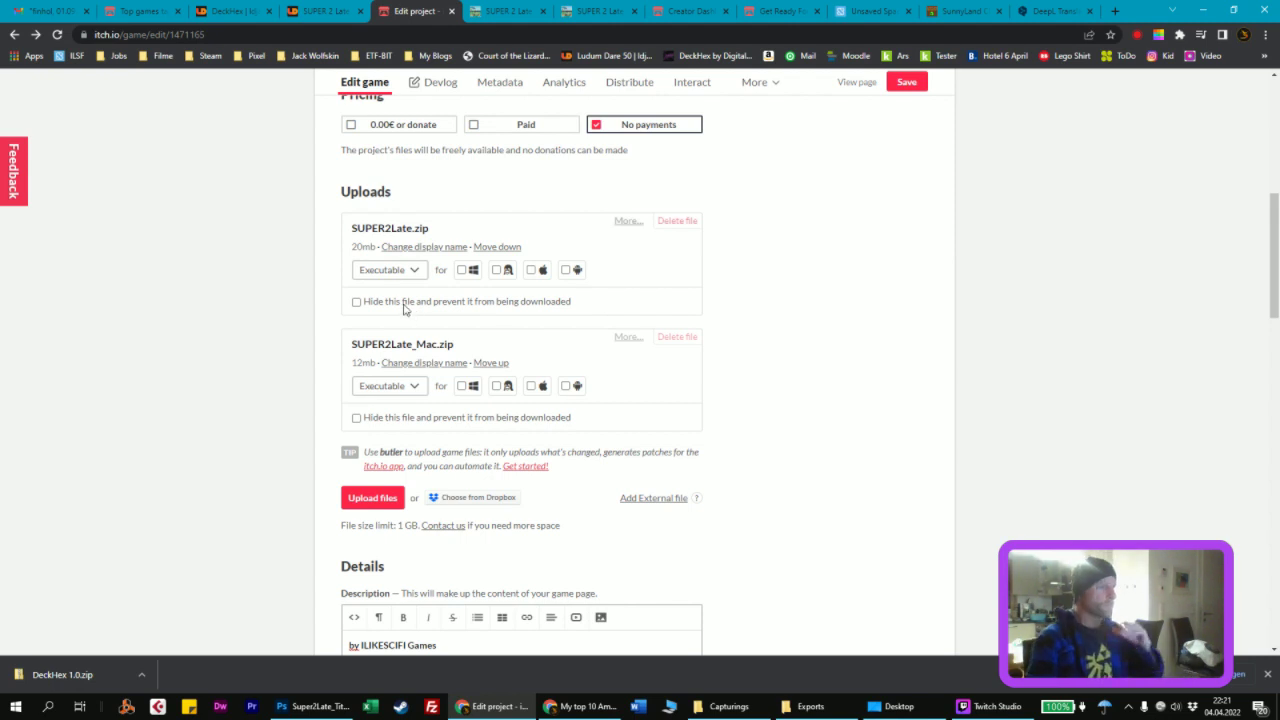
left_click(453, 247)
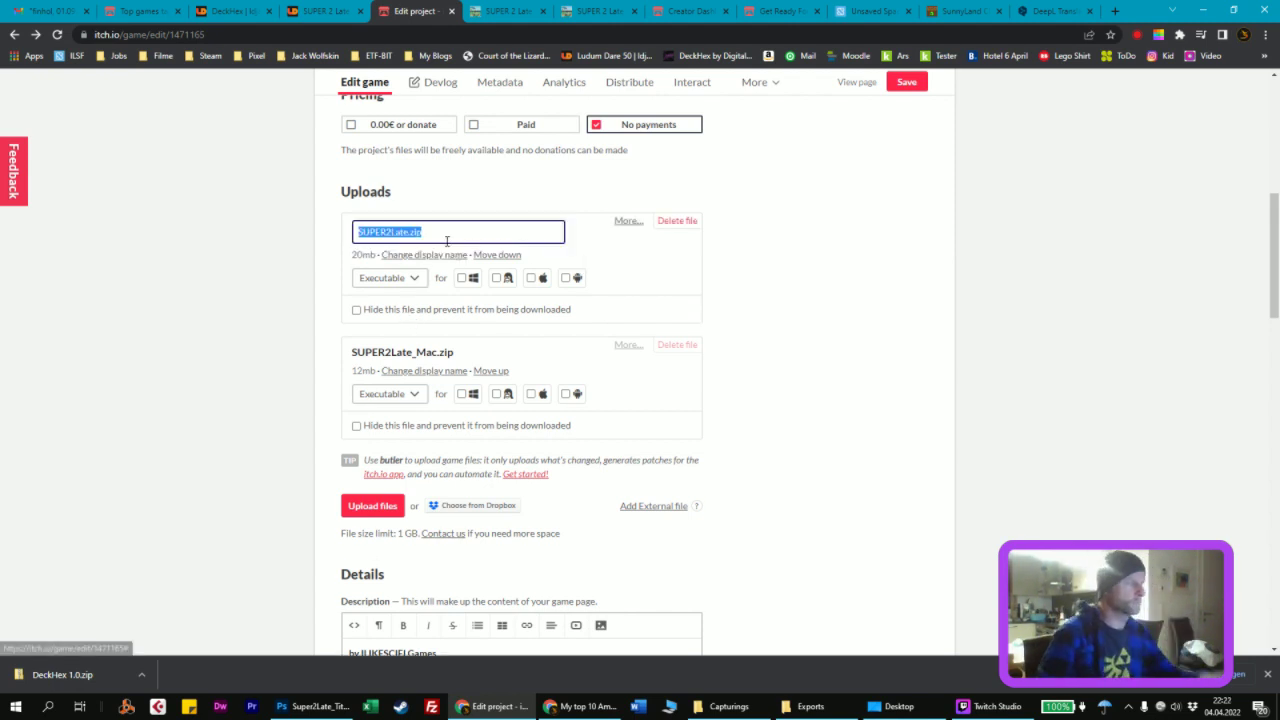
key("End")
key("BackSpace")
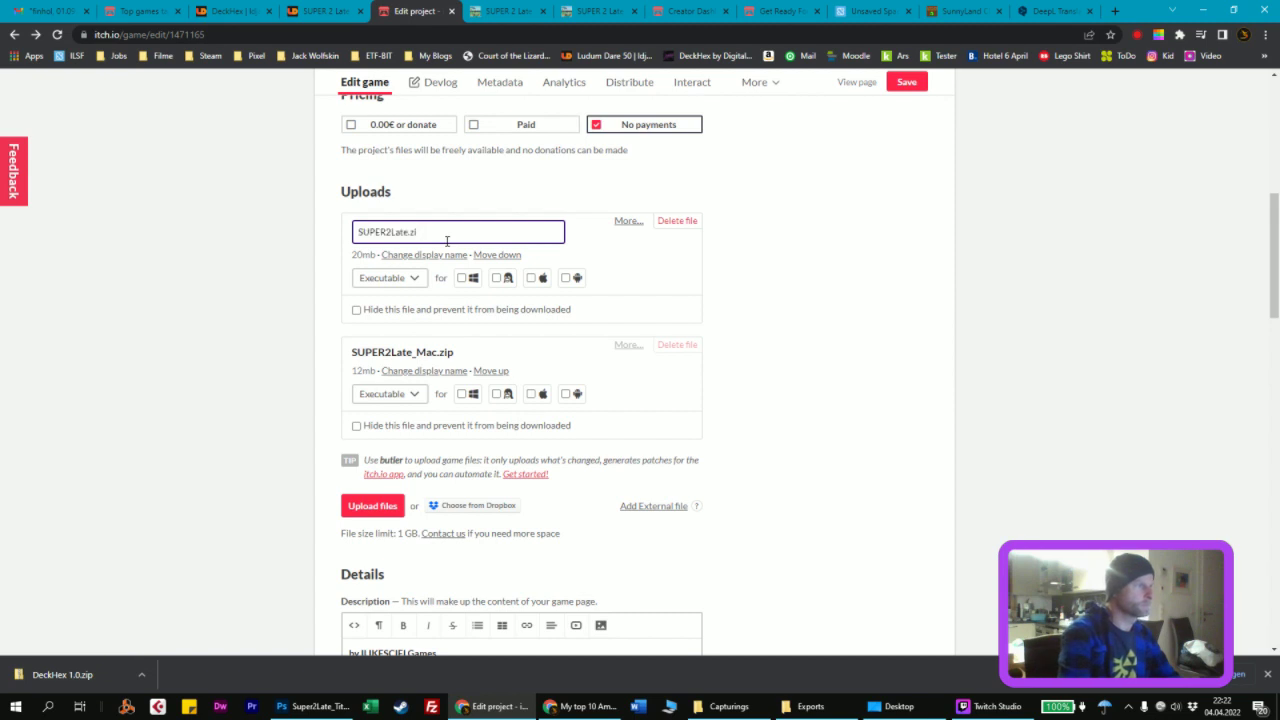
key("BackSpace")
type("- ")
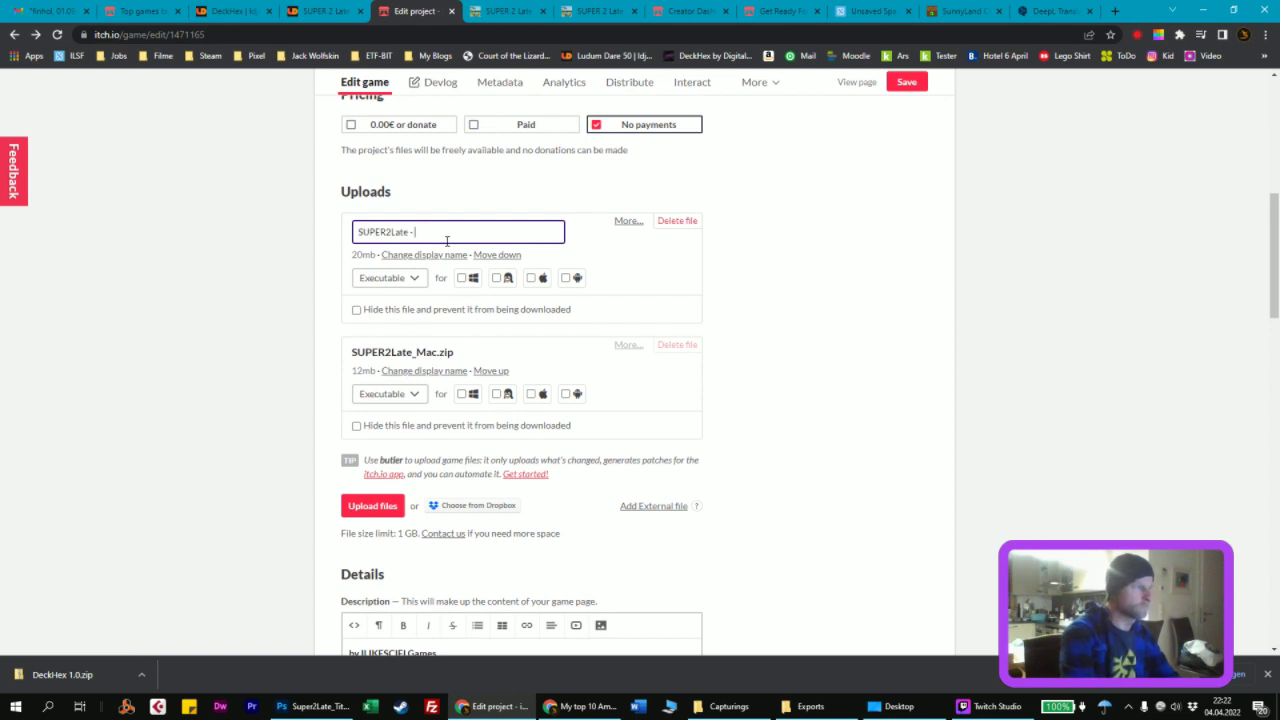
type("Windows")
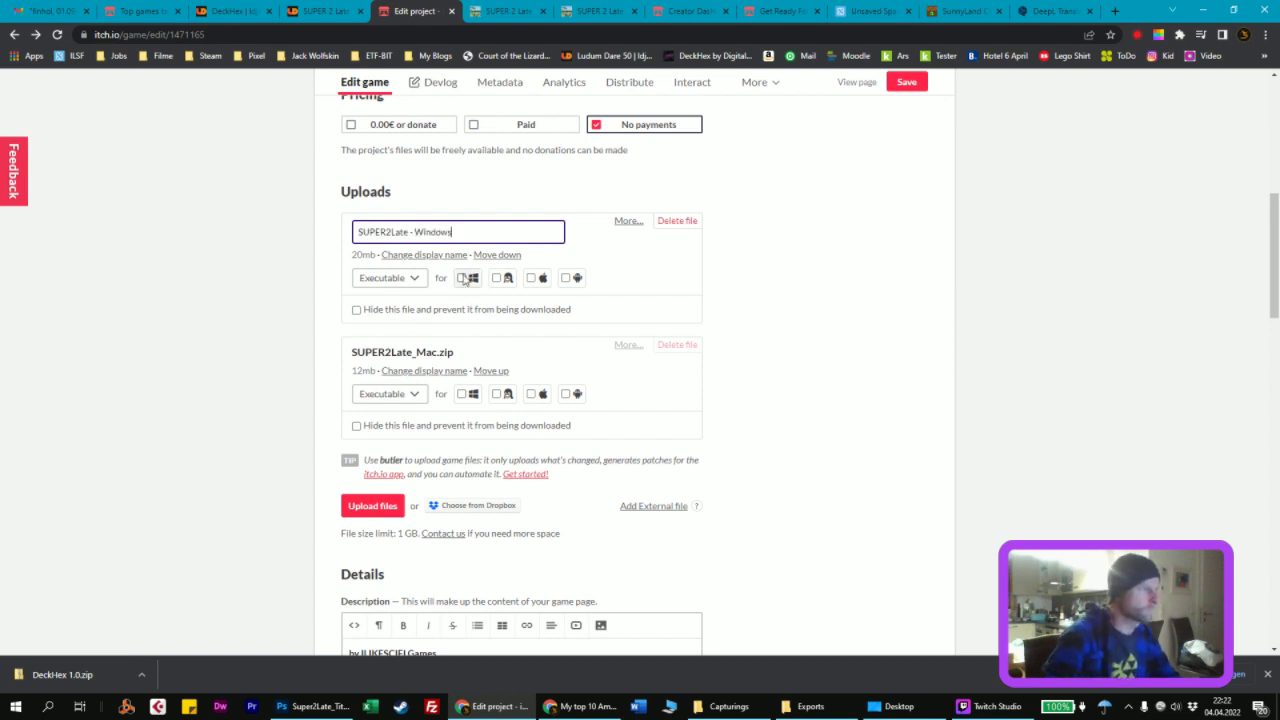
left_click(464, 280)
left_click(463, 285)
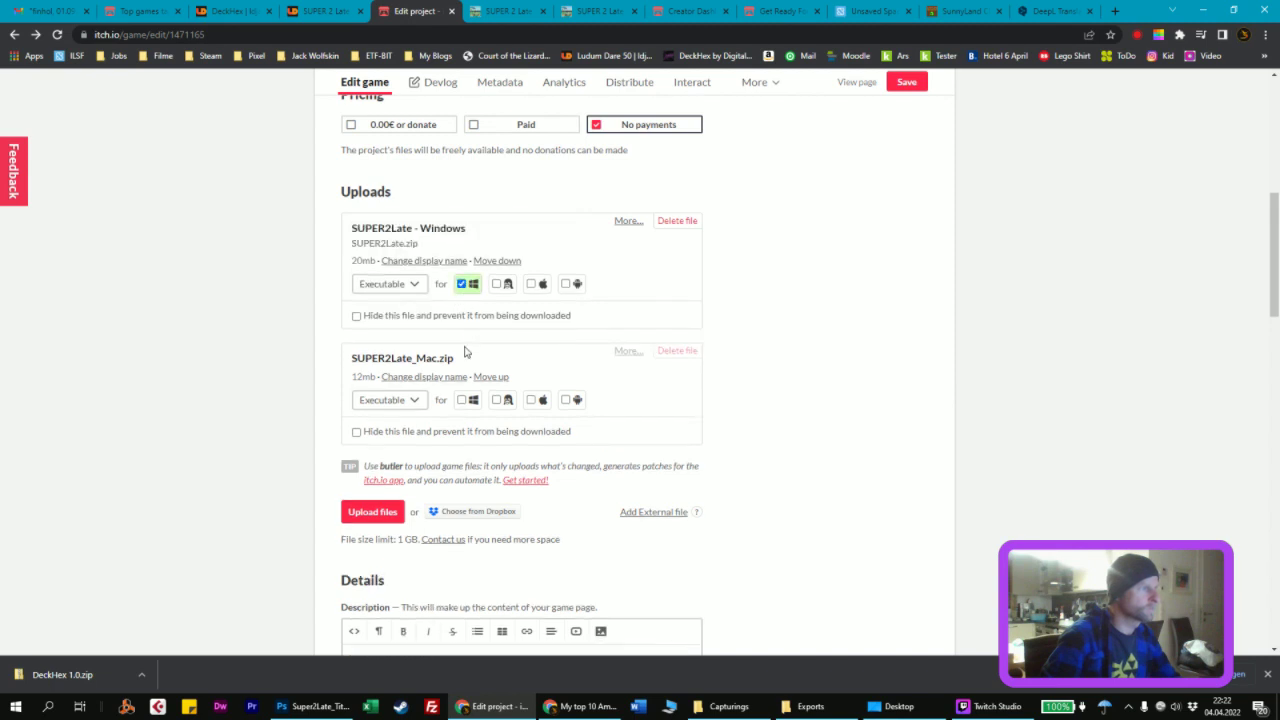
Step: Set the display name of the SUPER2Late_Mac.zip upload to "SUPER2Late - Mac" and mark it as a Mac OS X executable
left_click(426, 377)
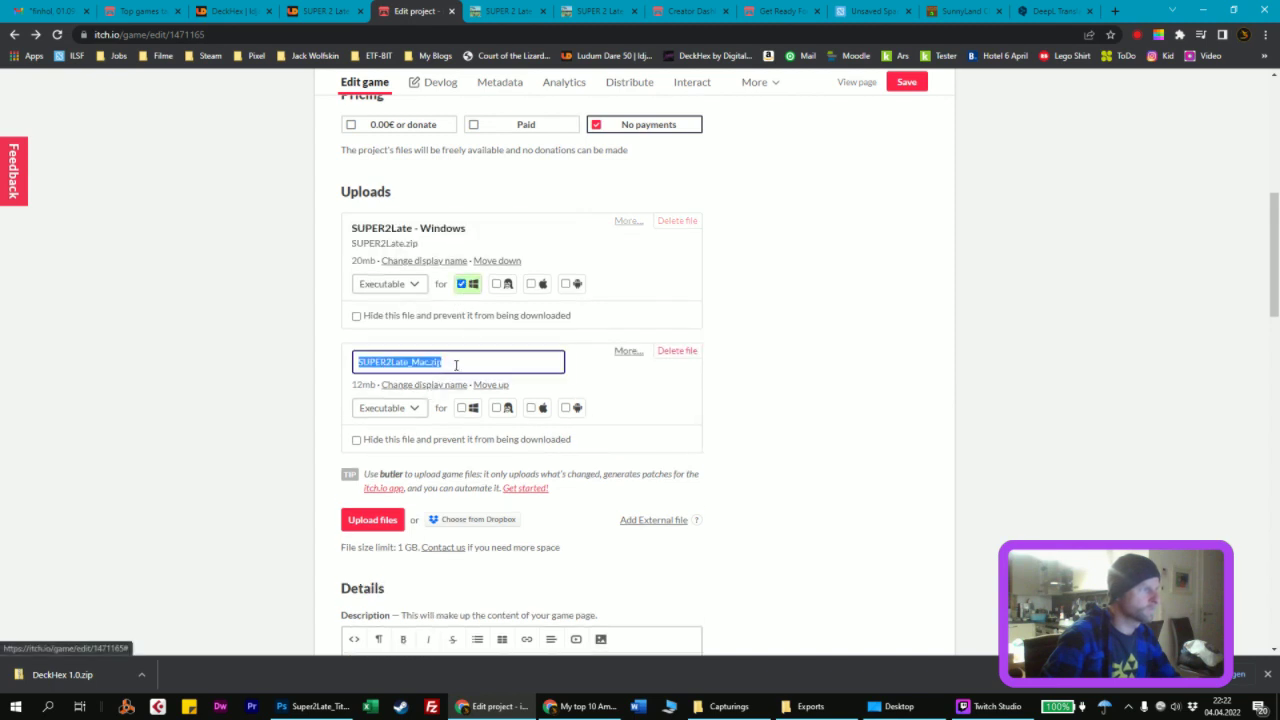
left_click(456, 365)
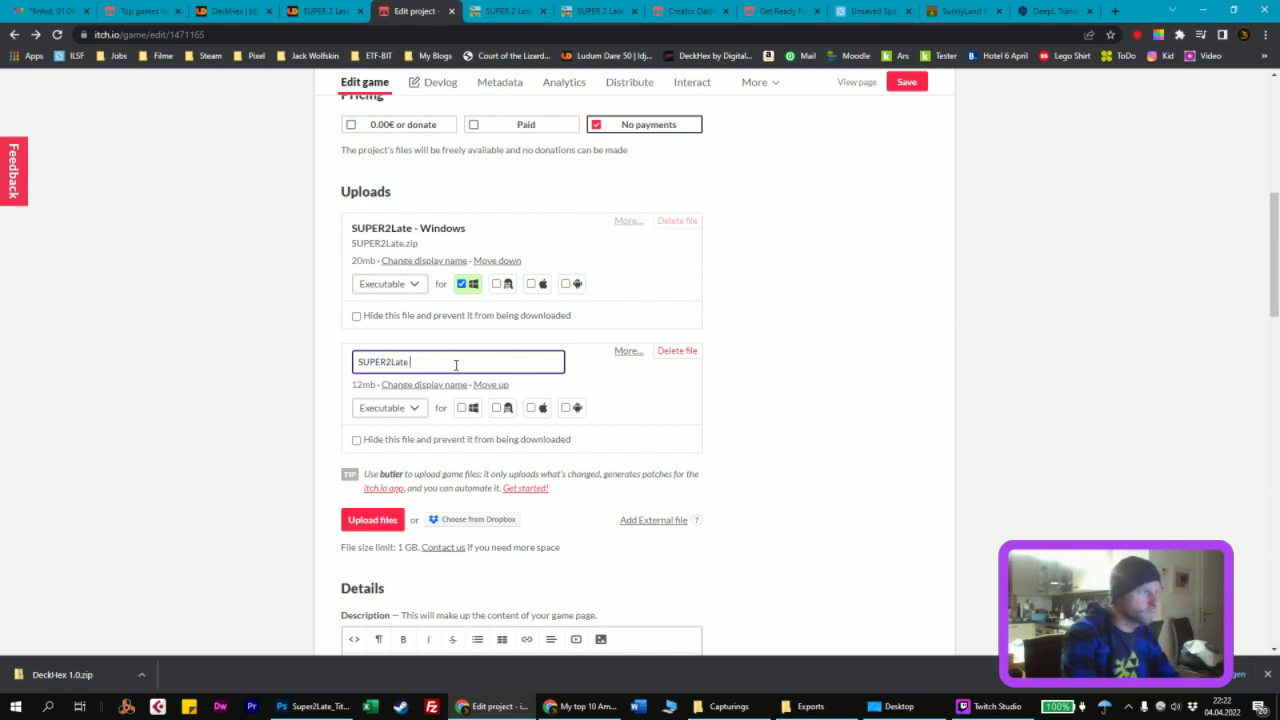
type("- Mac")
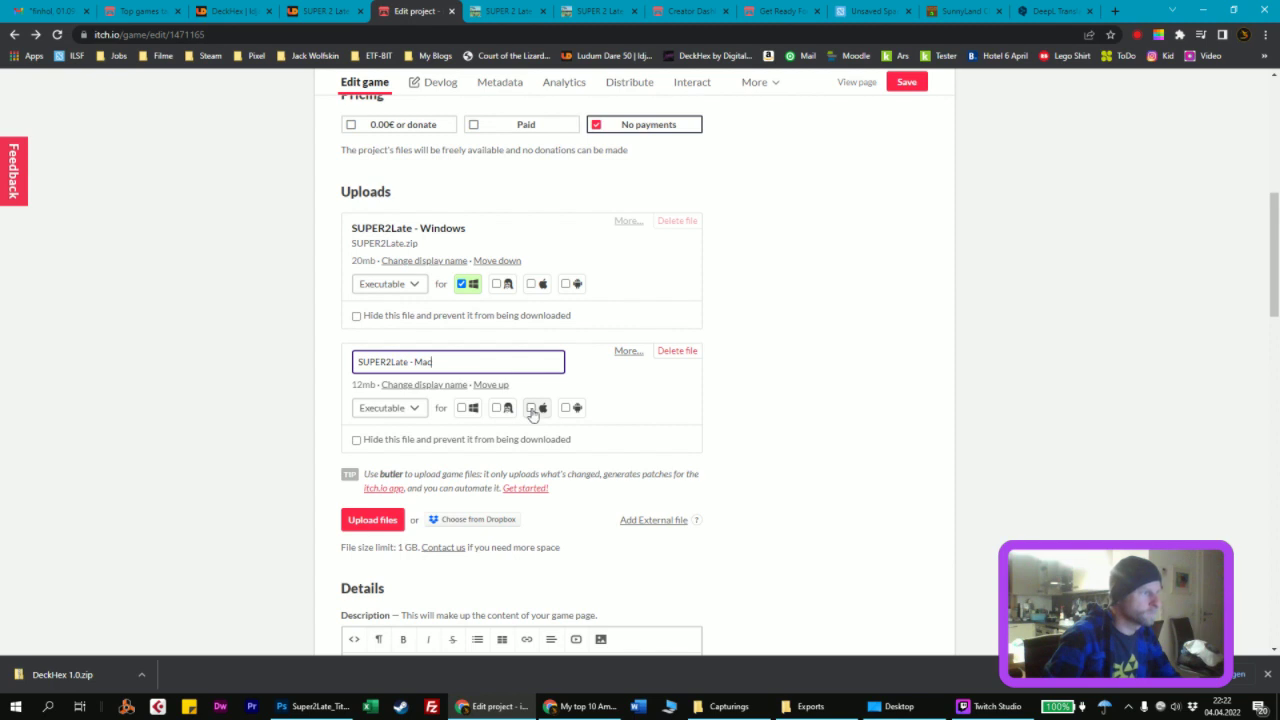
left_click(532, 415)
left_click(532, 415)
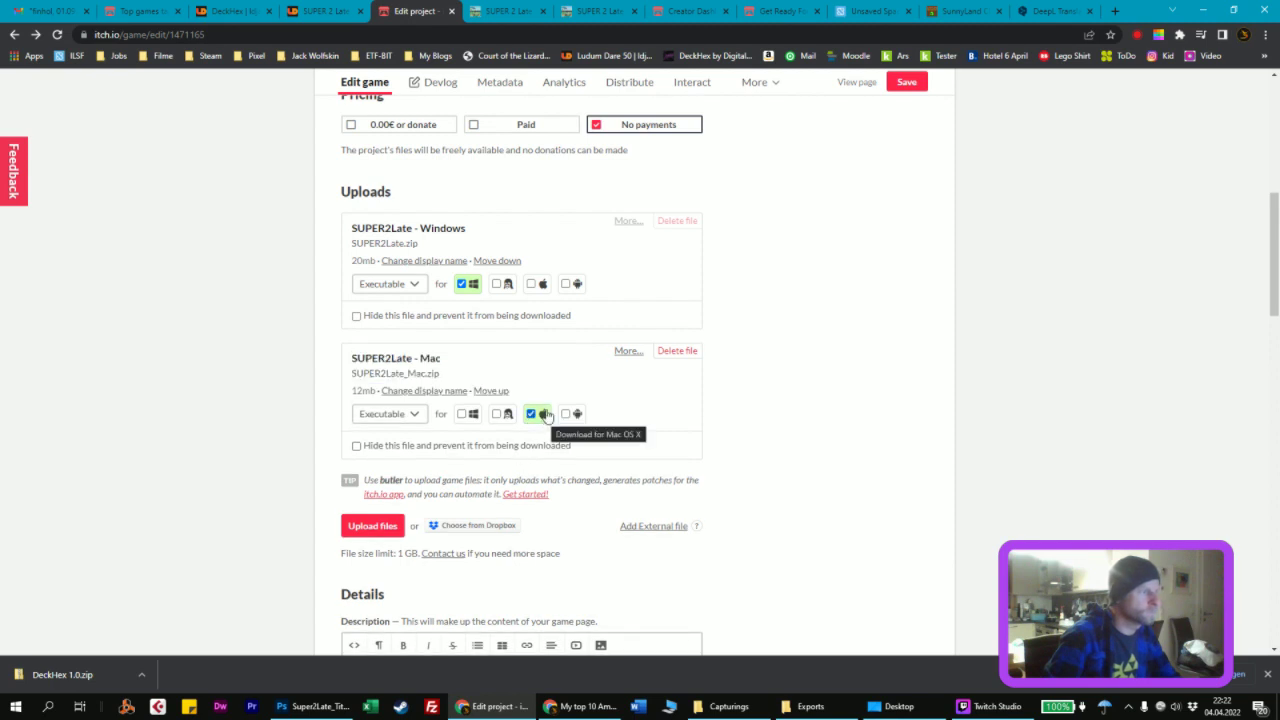
Step: Save the itch.io project and check the download section on its draft page
scroll(897, 191, "up", 5)
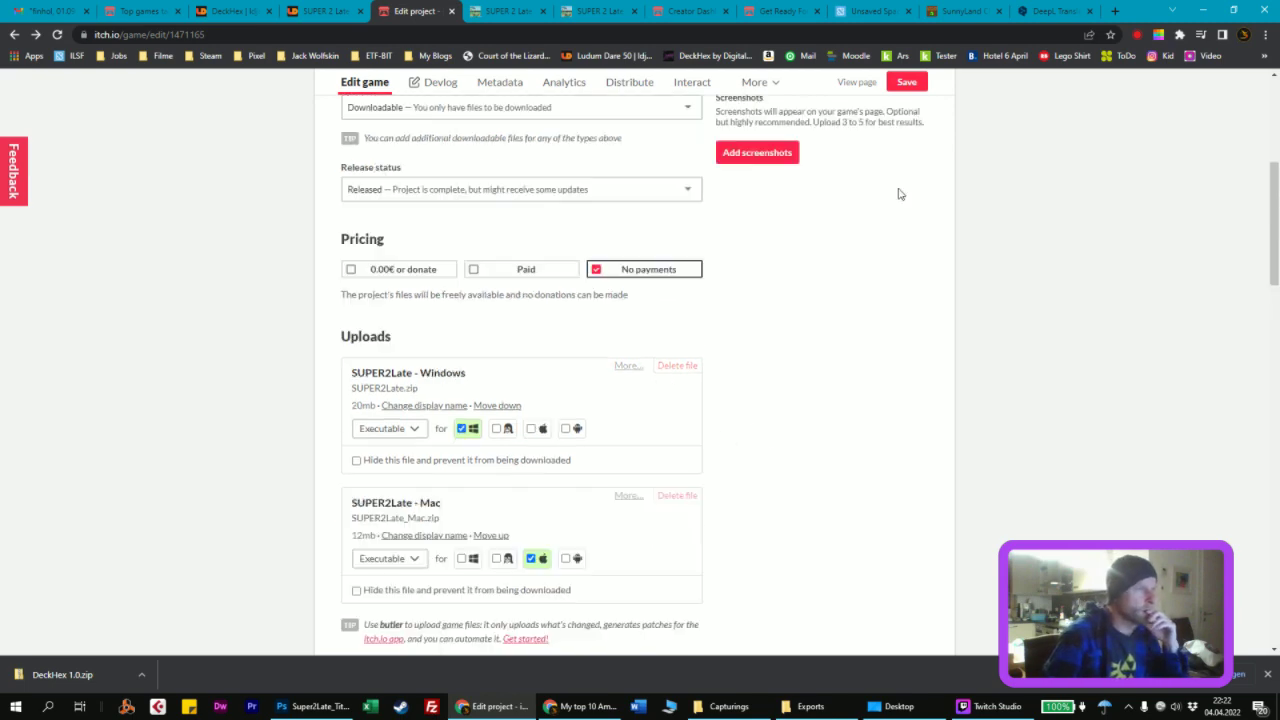
left_click(906, 87)
left_click(501, 16)
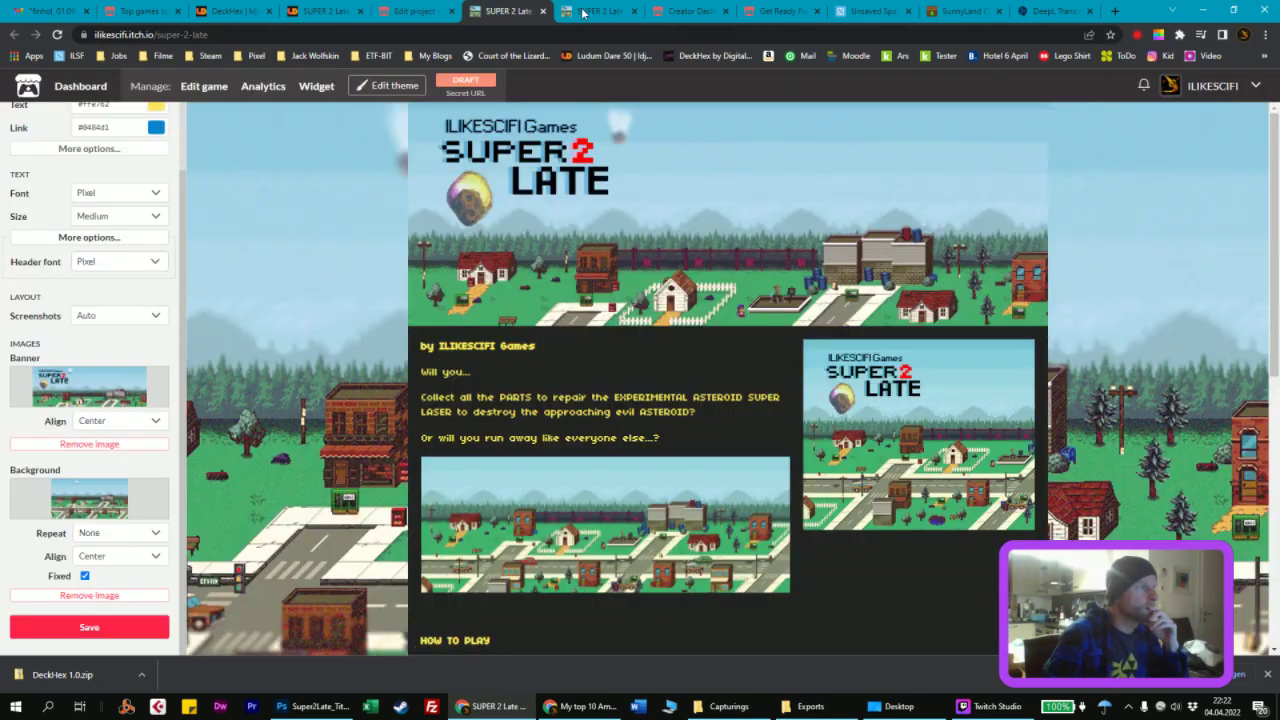
left_click(598, 11)
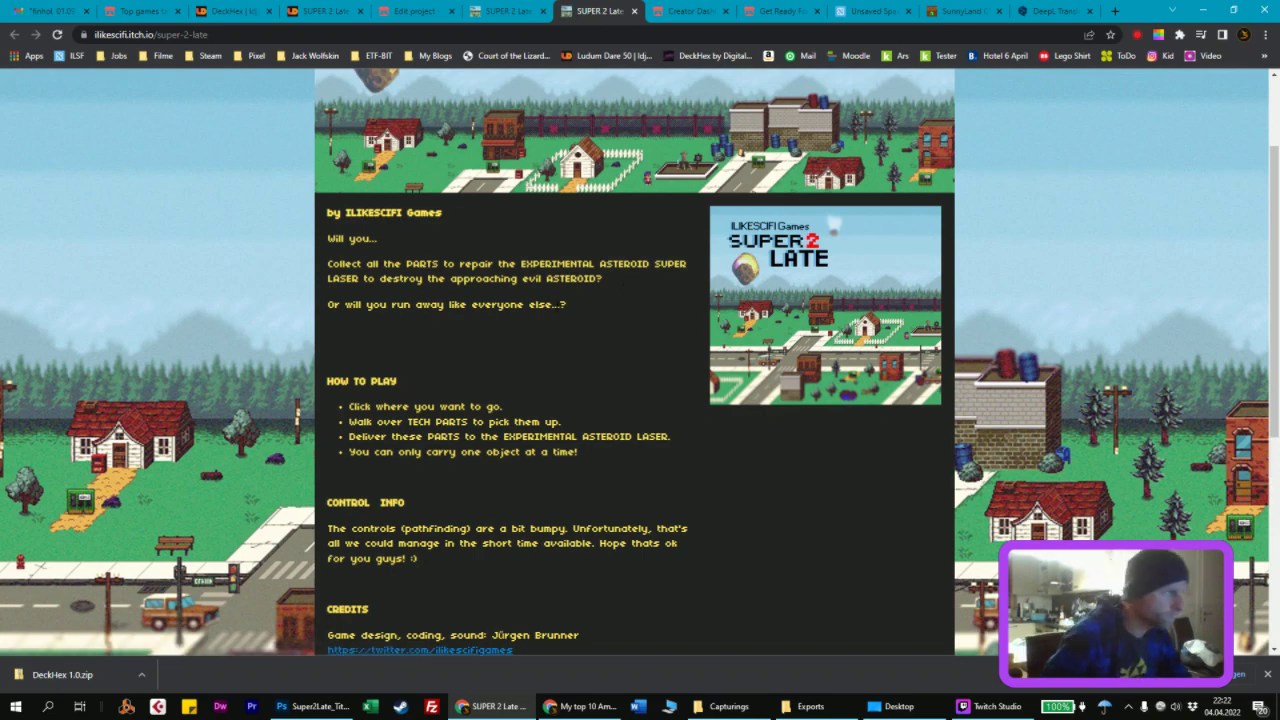
scroll(606, 395, "down", 4)
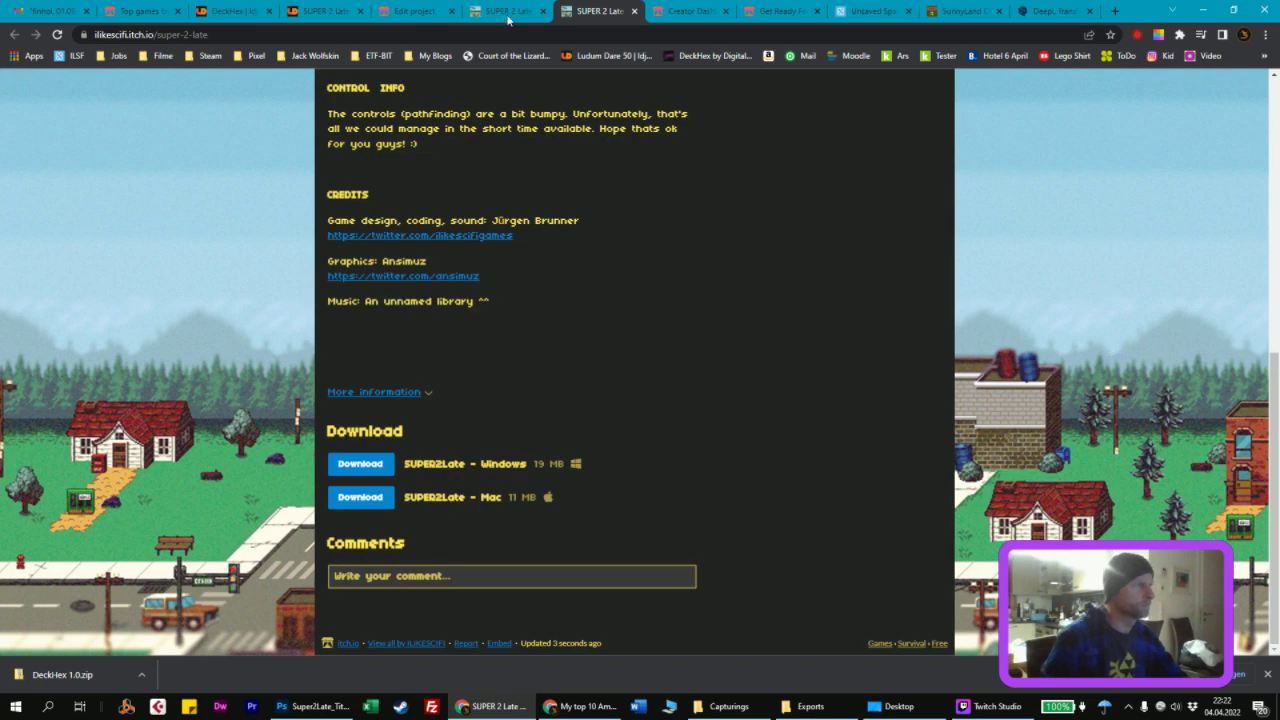
Step: Return to the itch.io project editor and change the Windows upload's display name to "SUPER 2 Late - Windows"
left_click(412, 11)
scroll(428, 424, "down", 5)
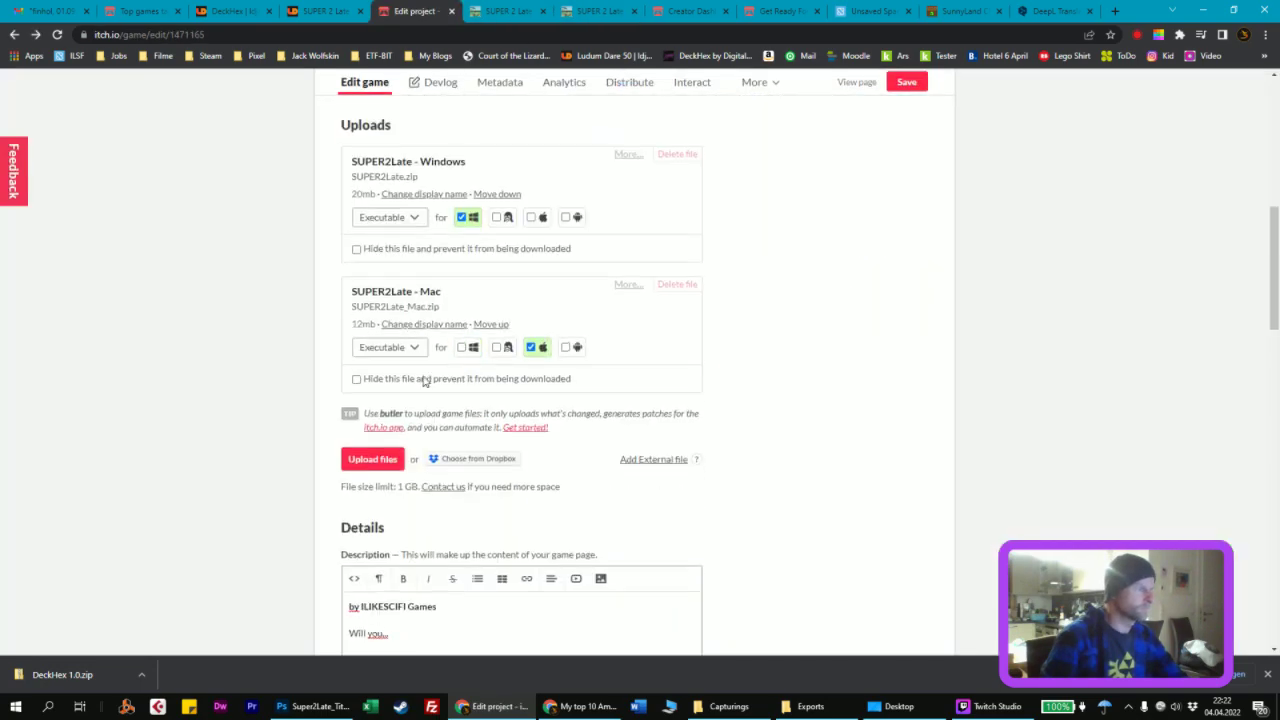
left_click(403, 196)
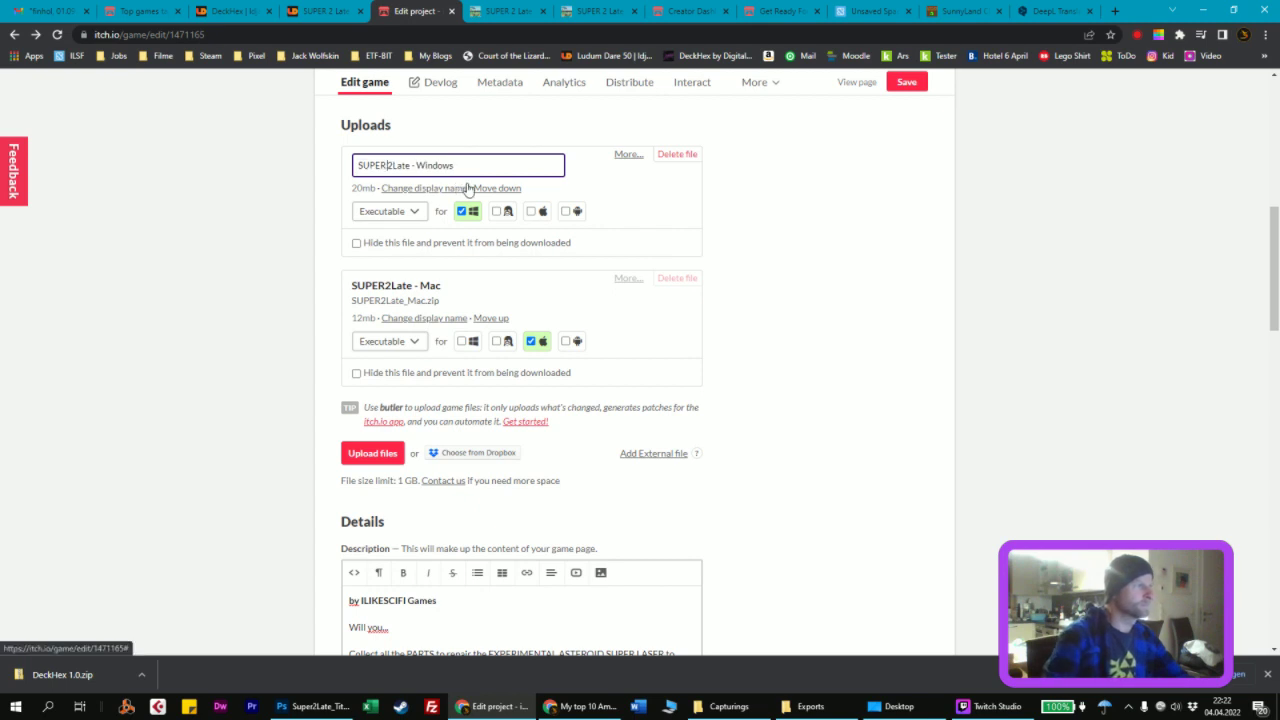
key("Right")
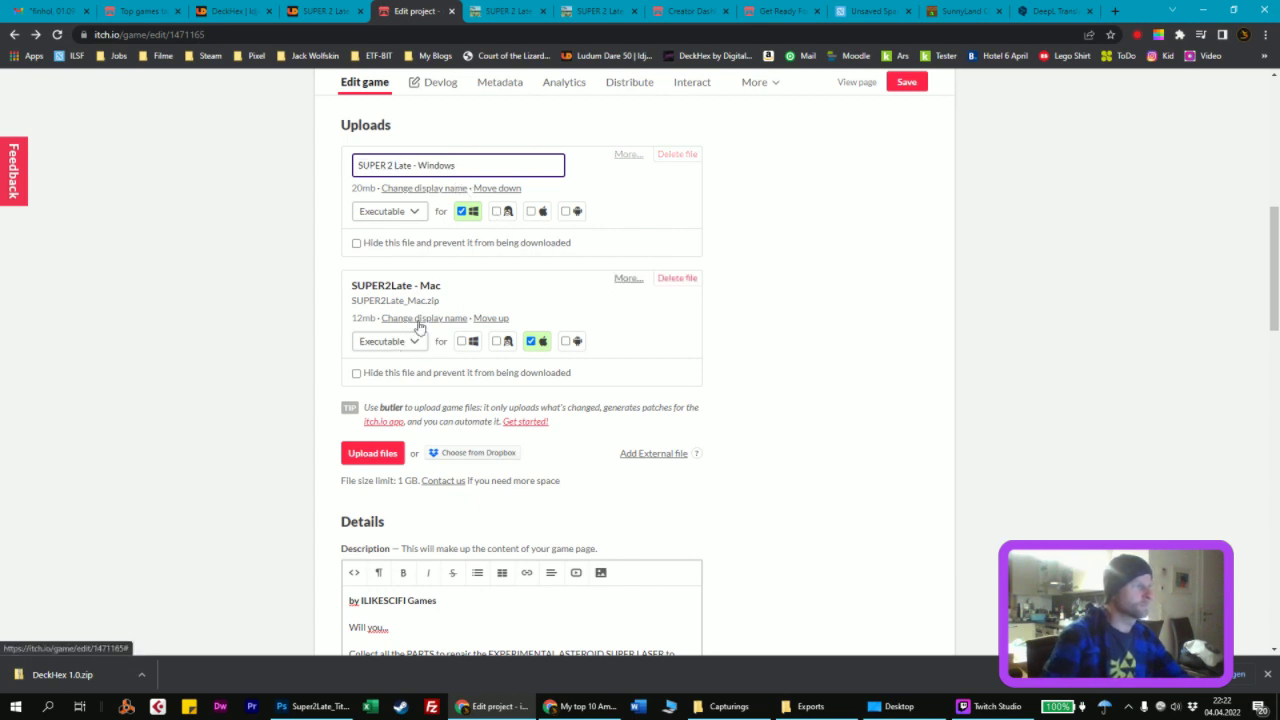
Step: Change the Mac upload's display name to "SUPER 2 Late - Mac" and save the project
left_click(420, 318)
key("Left")
key("Right")
key("Right")
key("Right")
key("Right")
key("Right")
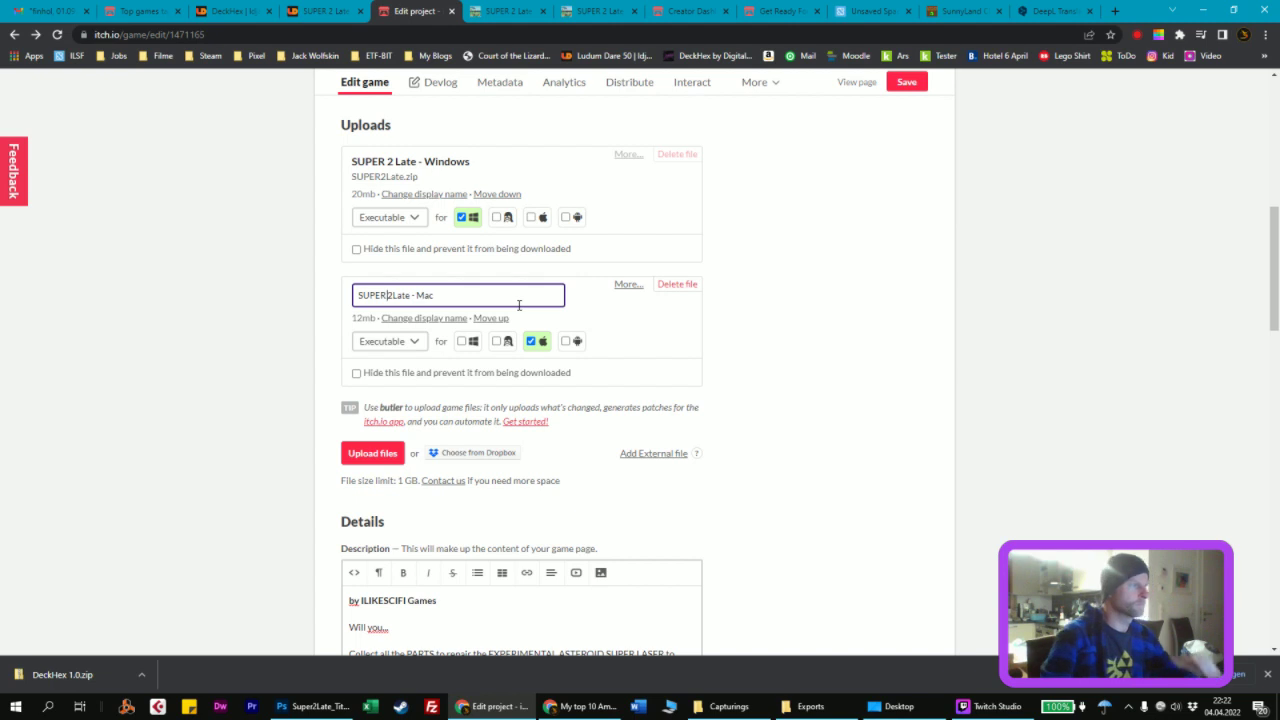
key("Right")
left_click(906, 82)
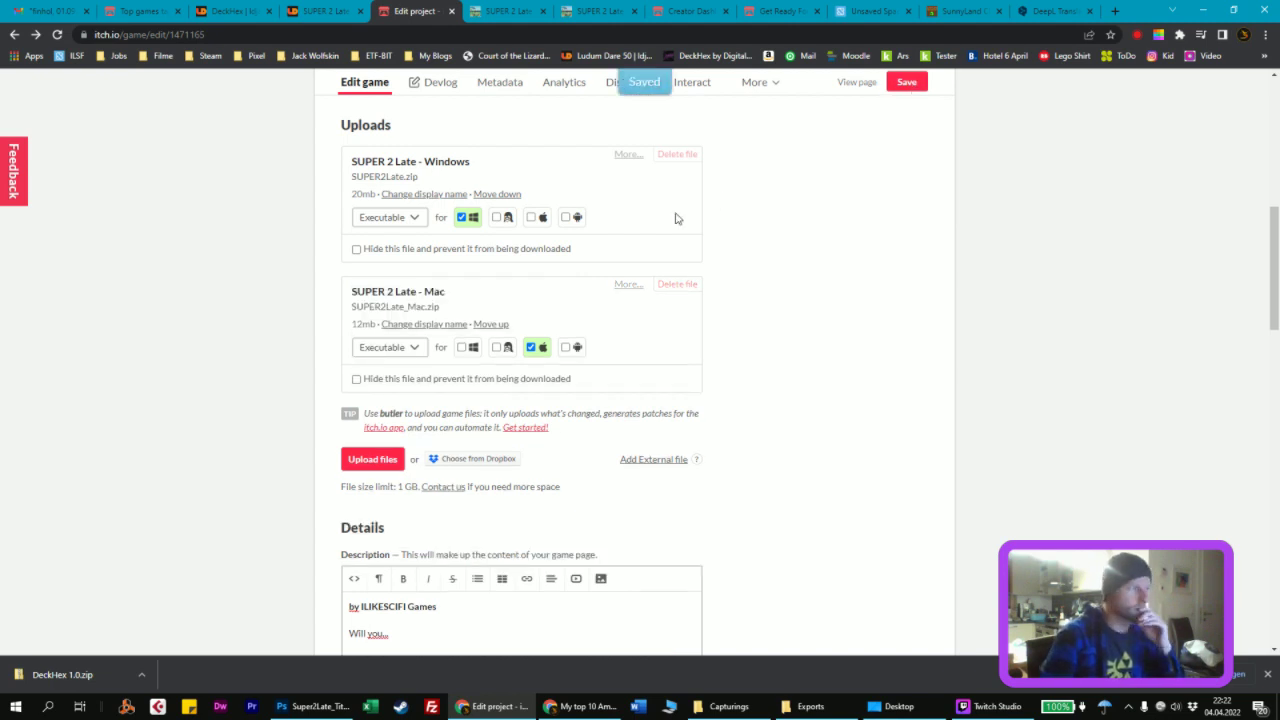
Step: Check the renamed downloads and the description on the SUPER 2 Late draft page, then switch to Twitch Studio
scroll(740, 312, "up", 5)
scroll(753, 316, "up", 2)
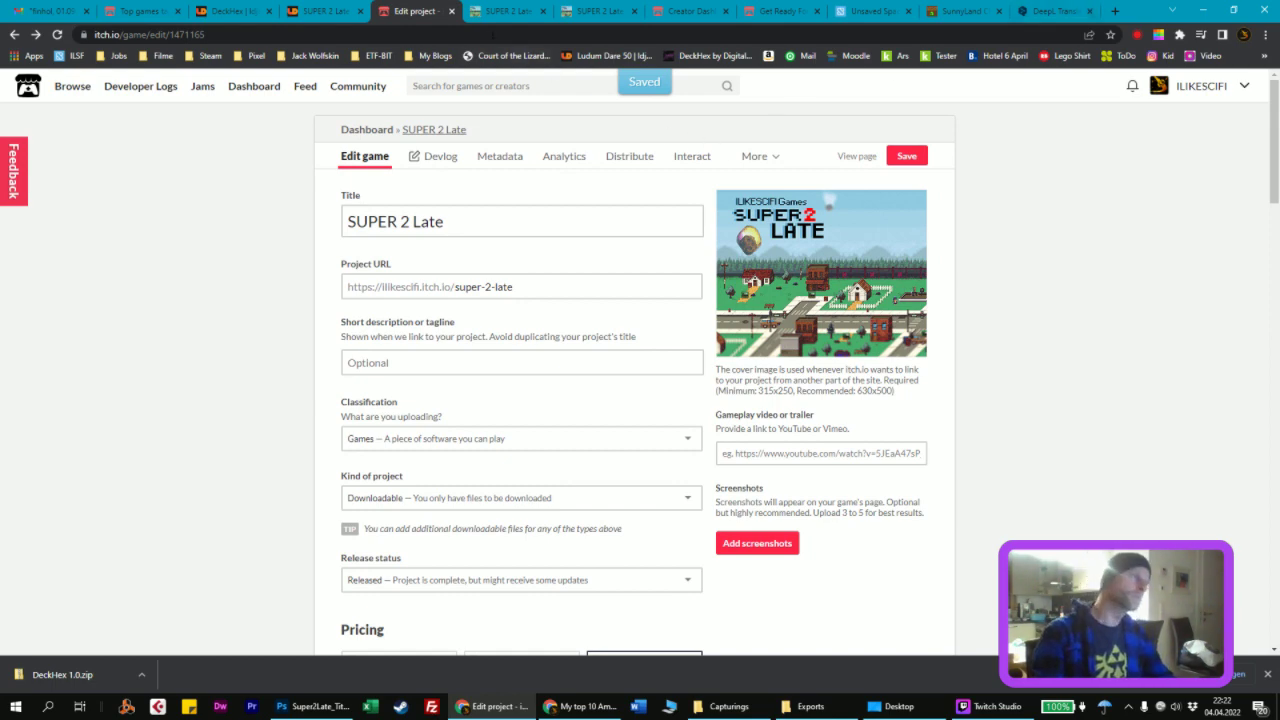
left_click(598, 11)
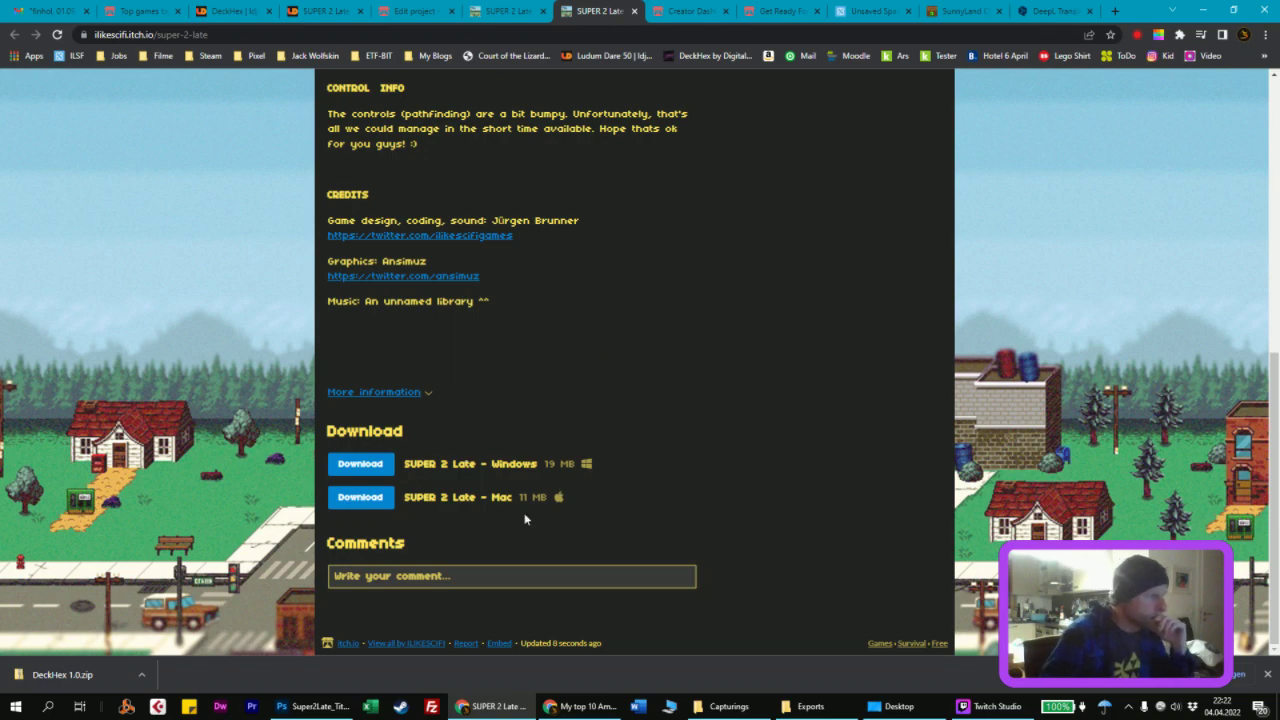
scroll(665, 441, "up", 4)
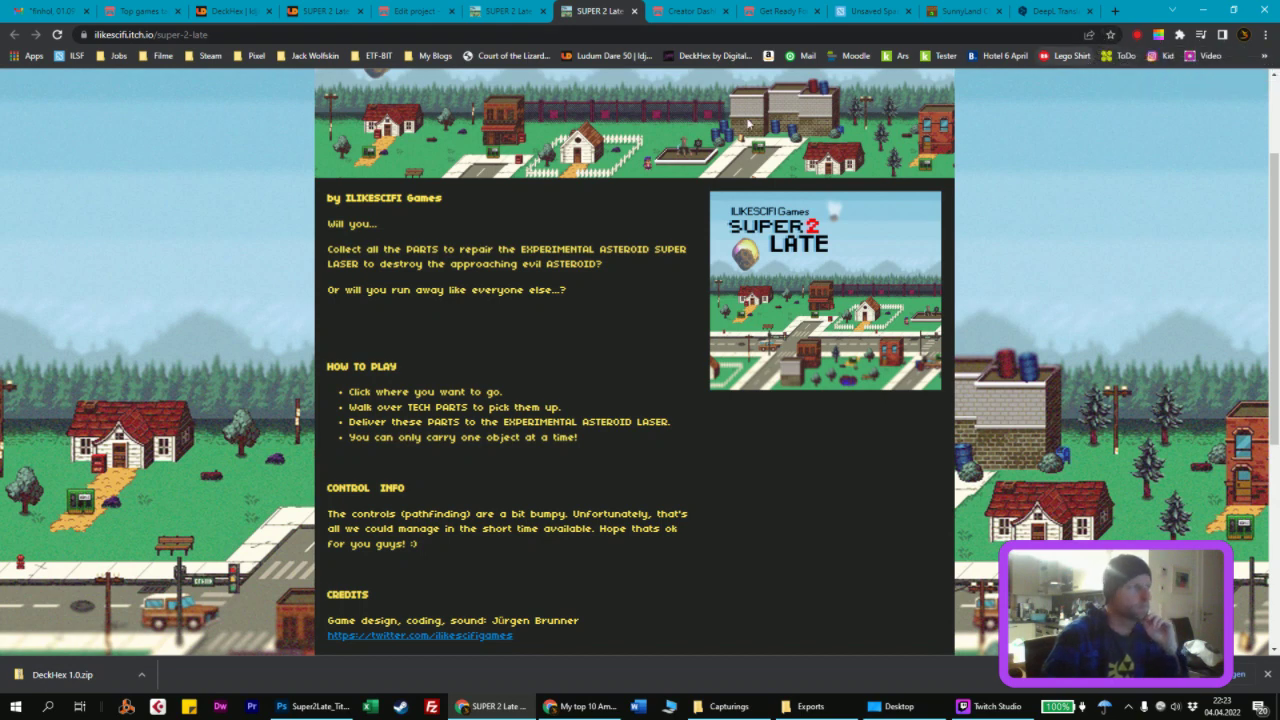
left_click(970, 706)
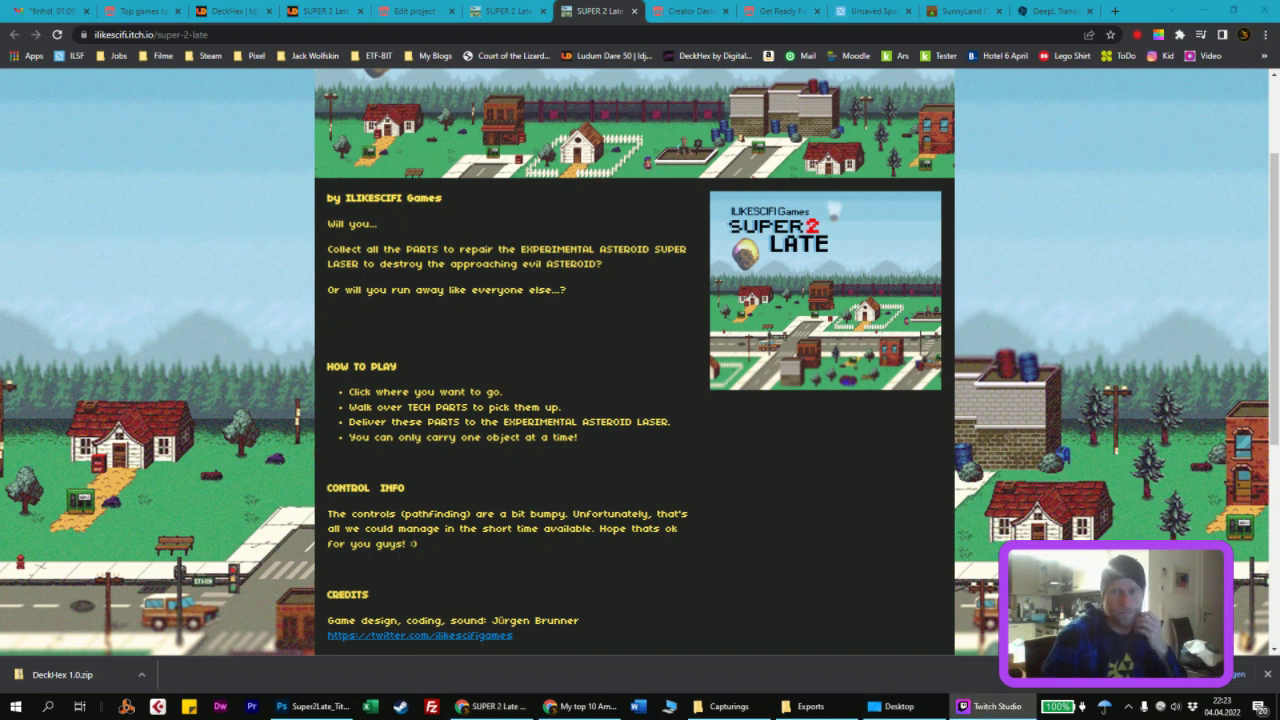